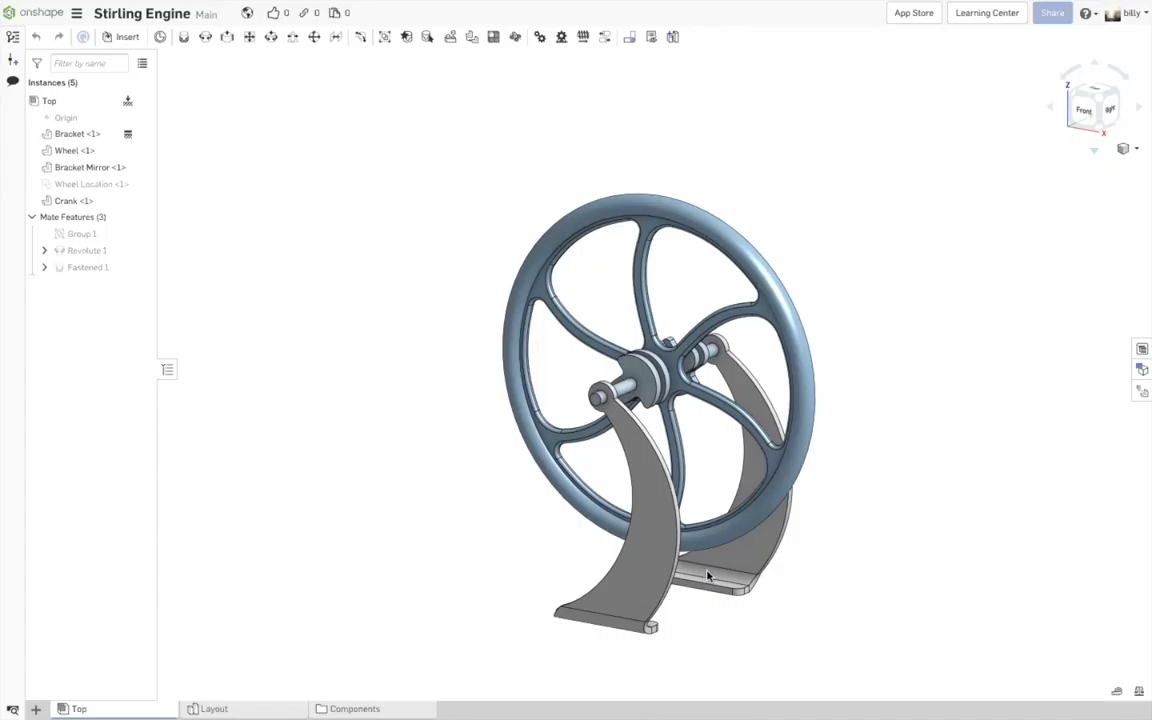
- View the Stirling Image 2.png reference photo, then turn the flywheel in the Top assembly
left_click(352, 708)
left_click(345, 708)
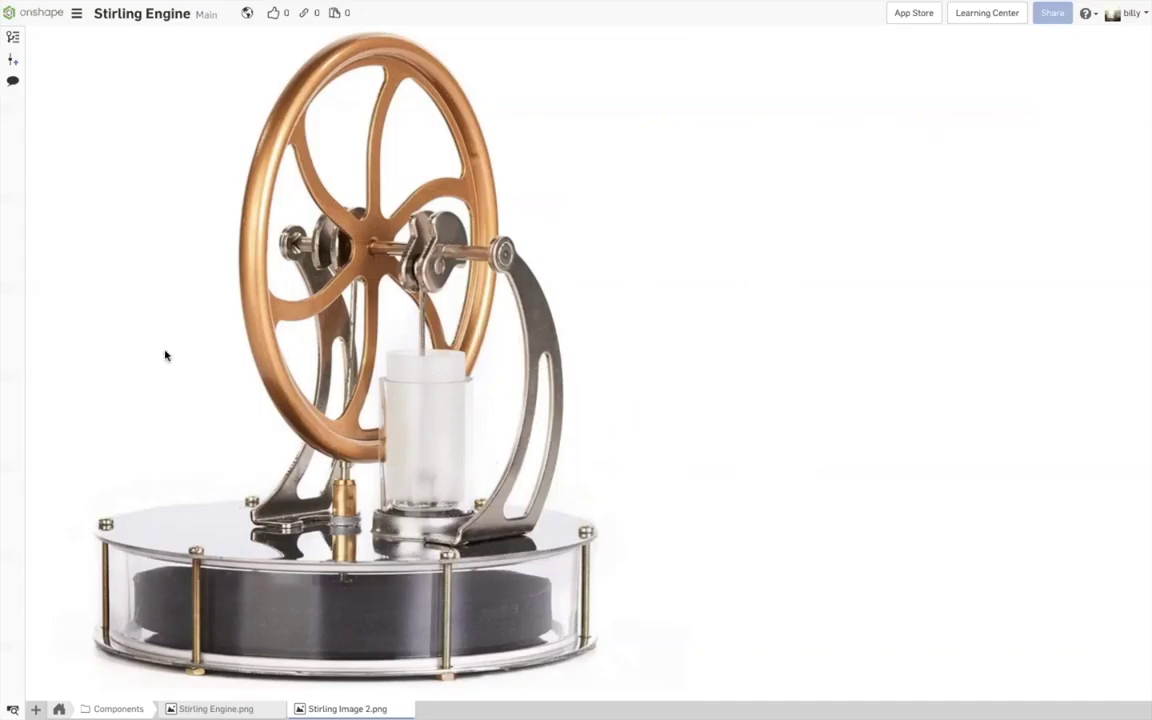
left_click(118, 709)
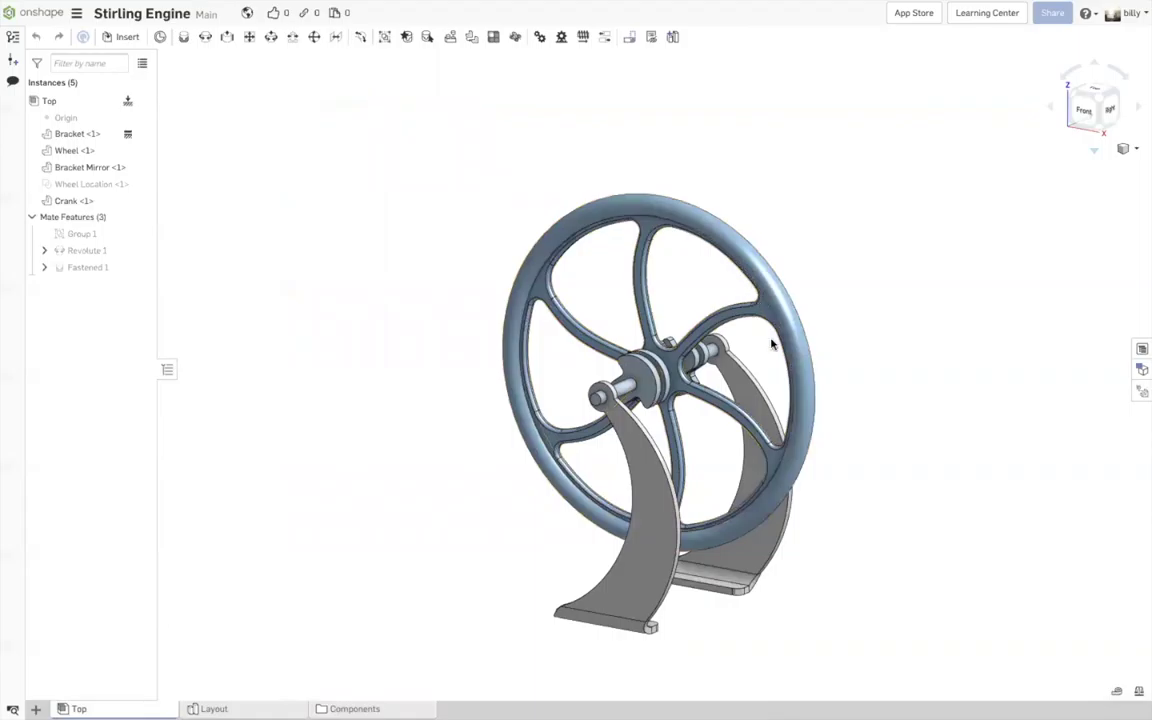
left_click_drag(780, 387, 543, 291)
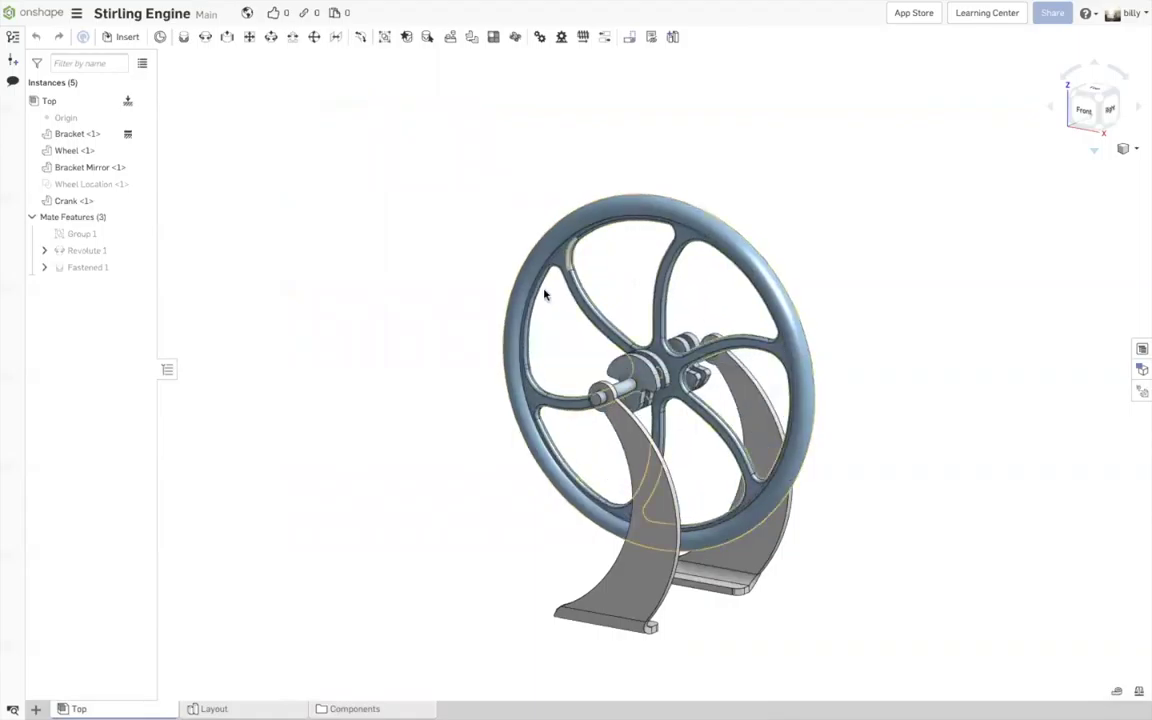
- In the Layout part studio, snap to the Right view, orbit, and expand Crank (15)
left_click(239, 702)
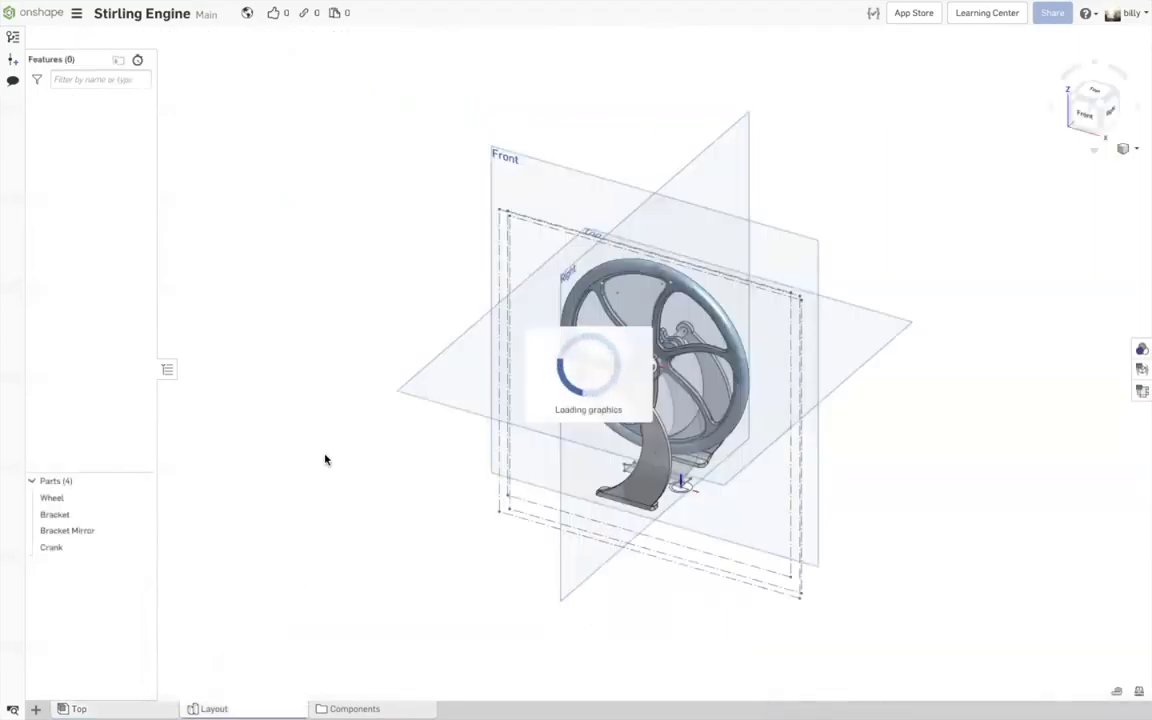
scroll(680, 390, "up", 5)
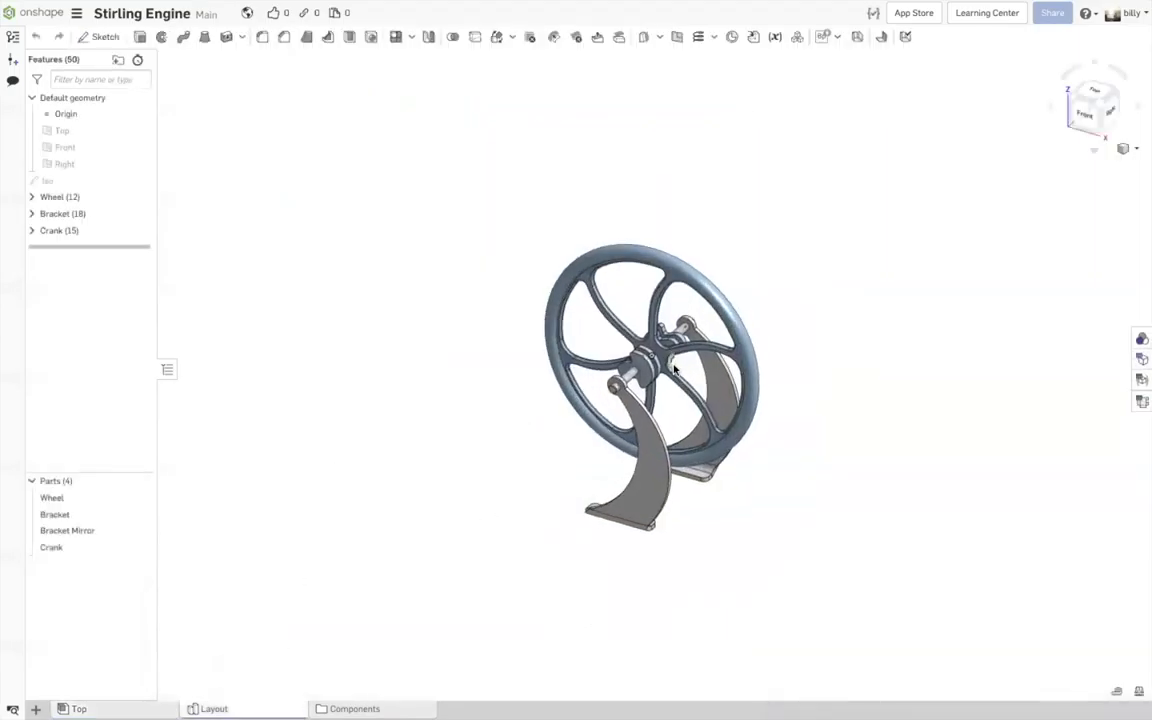
key("shift+4")
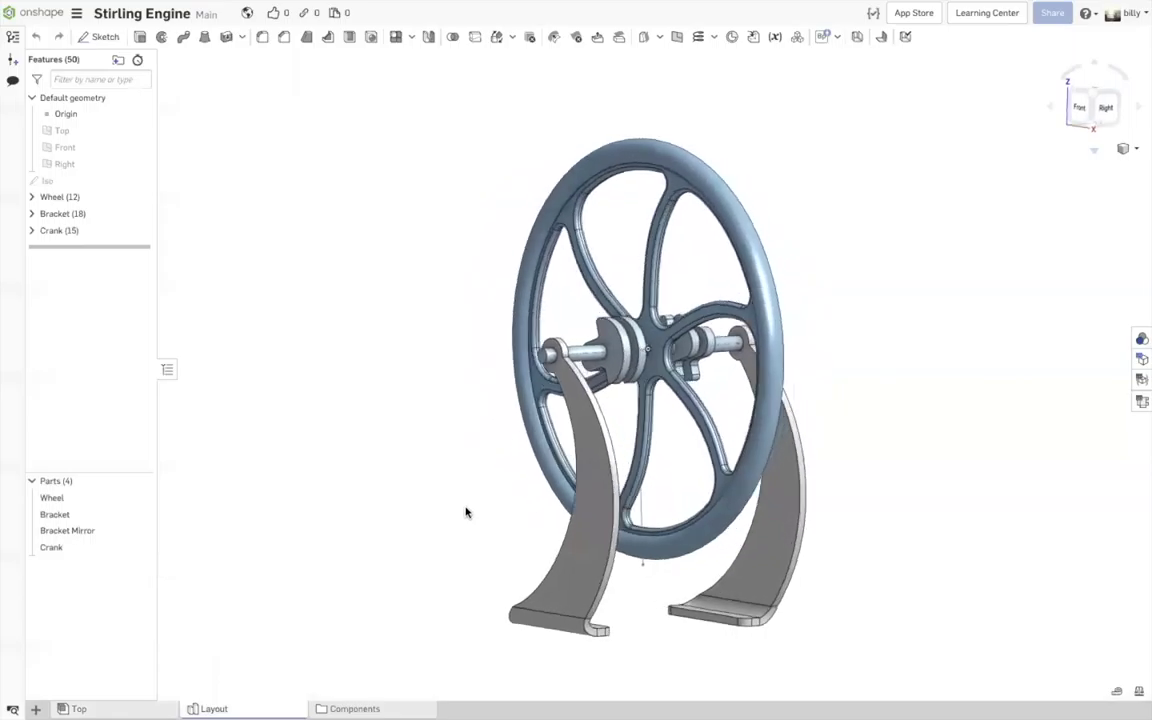
right_click_drag(427, 515, 565, 519)
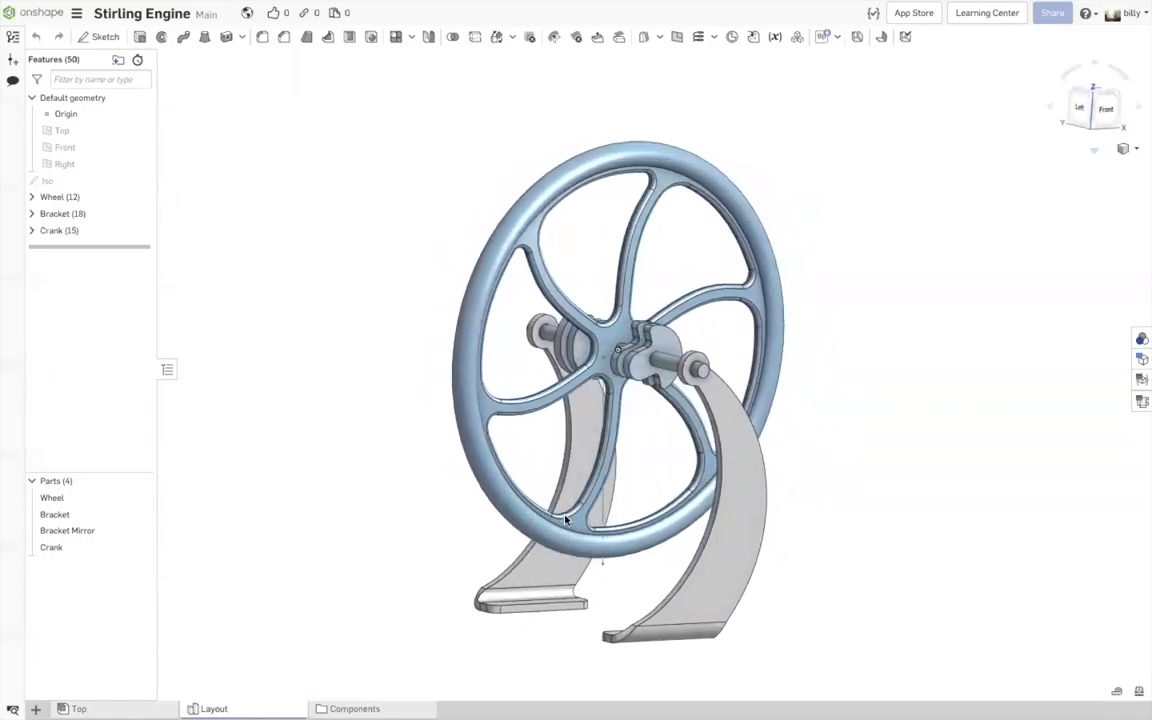
left_click(31, 231)
double_click(63, 247)
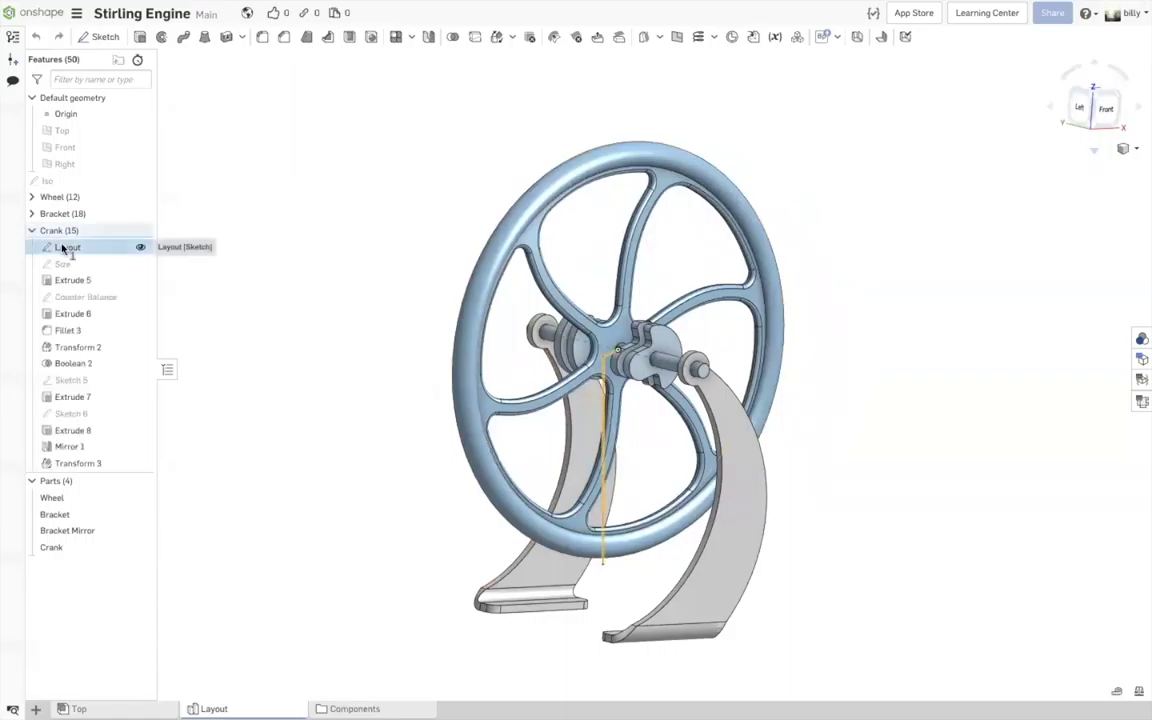
scroll(613, 360, "up", 5)
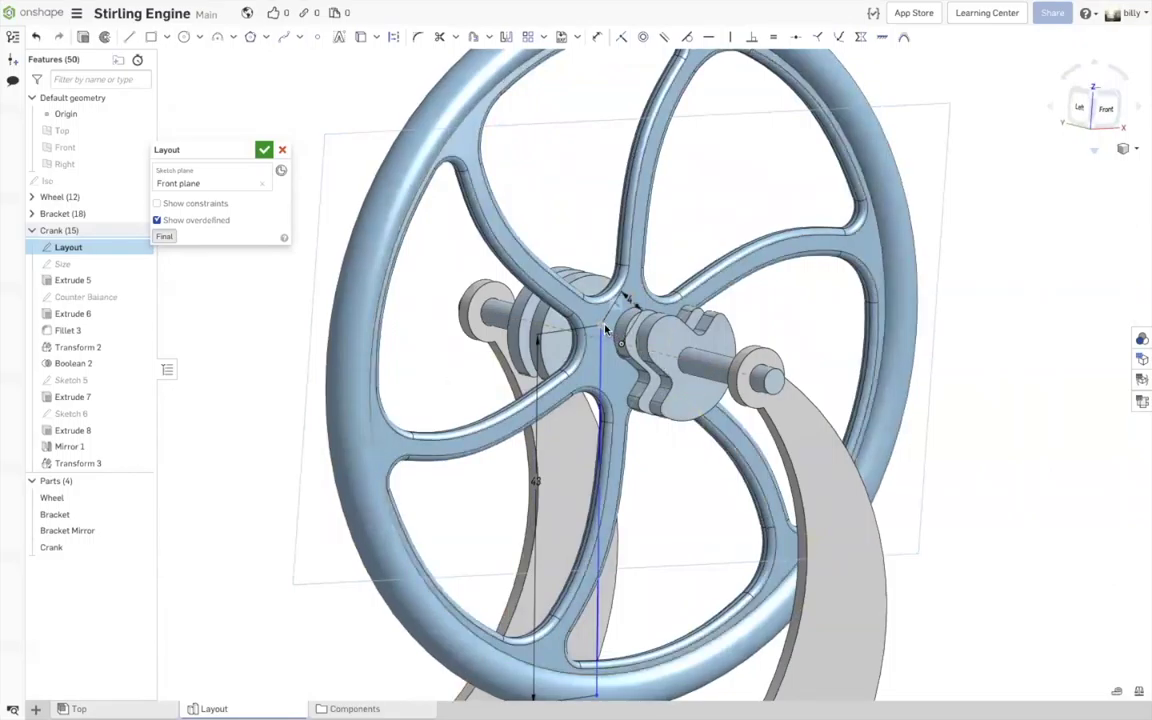
left_click_drag(605, 328, 598, 366)
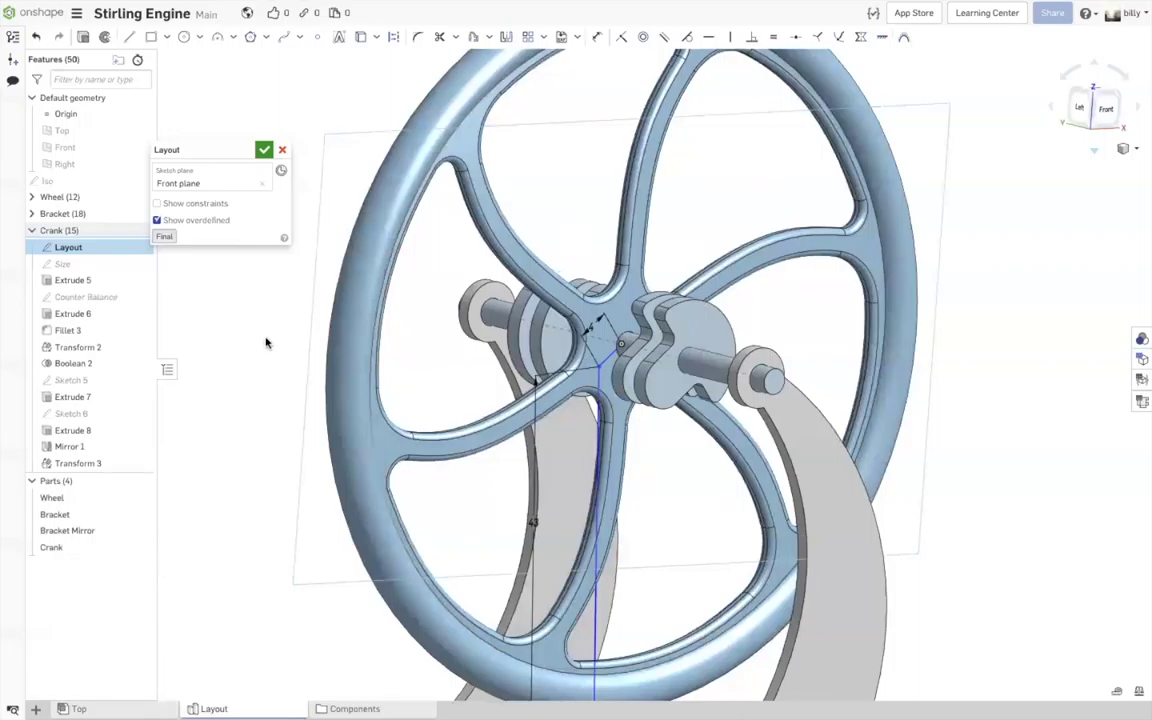
scroll(268, 341, "down", 5)
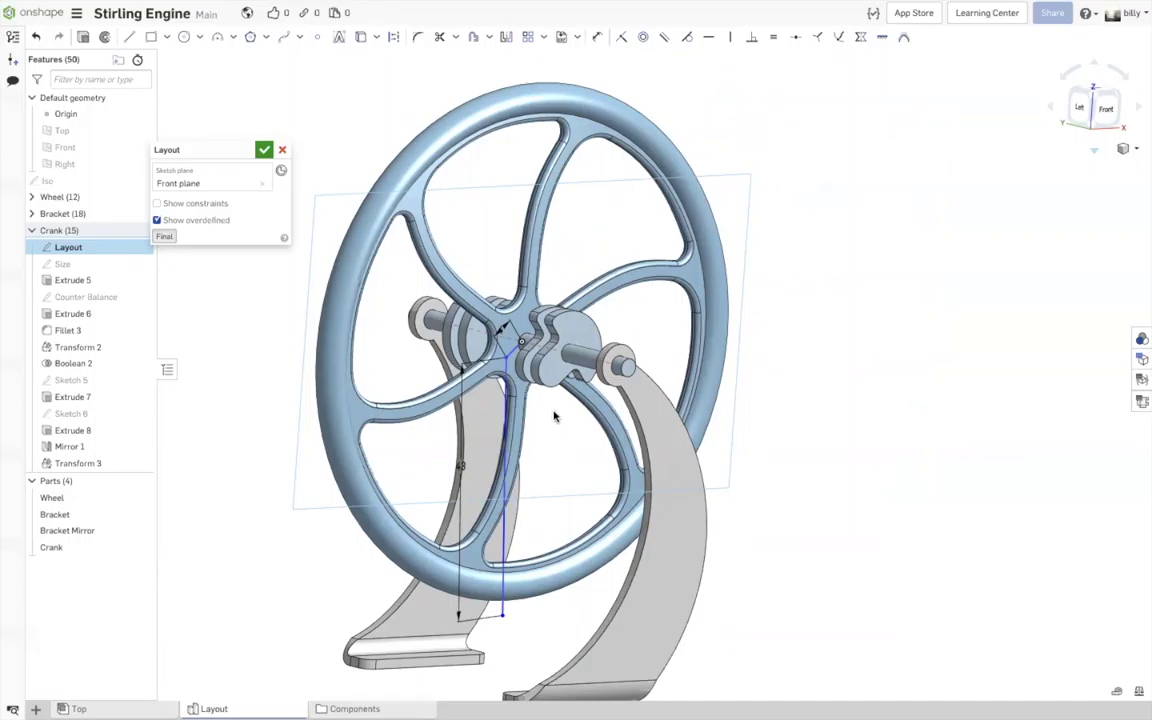
- Close the Layout sketch, edit Counter Balance, and zoom in on its Ø6 and R7 hub
left_click(263, 152)
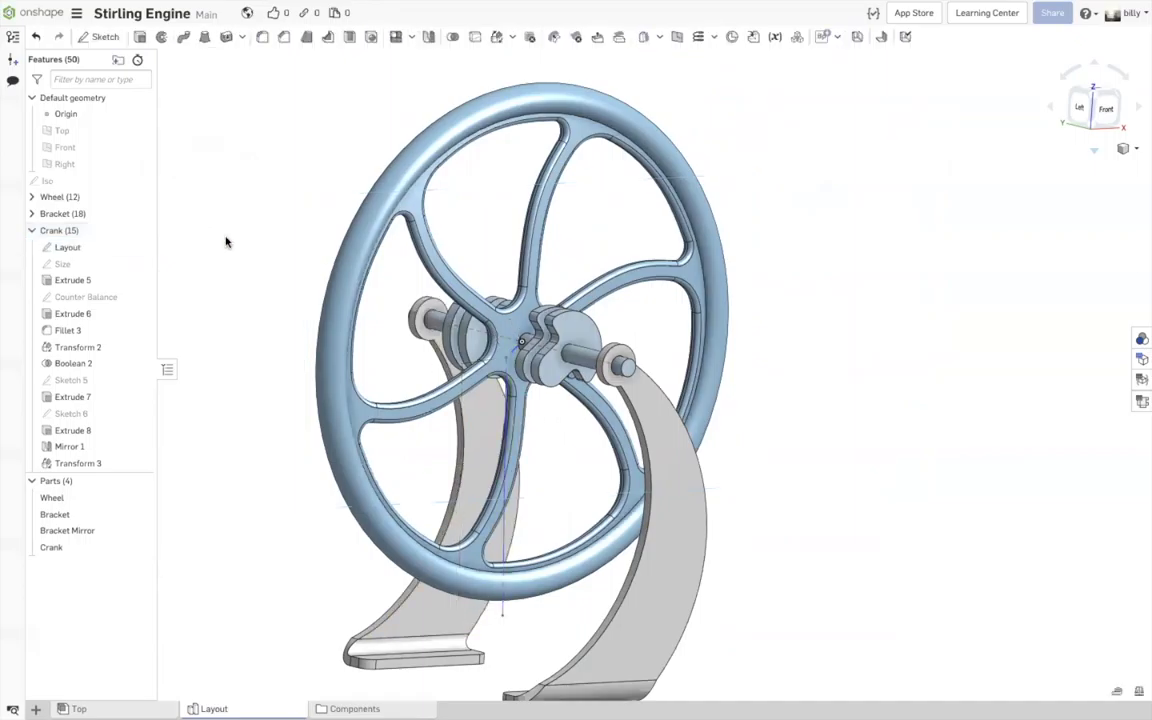
double_click(94, 297)
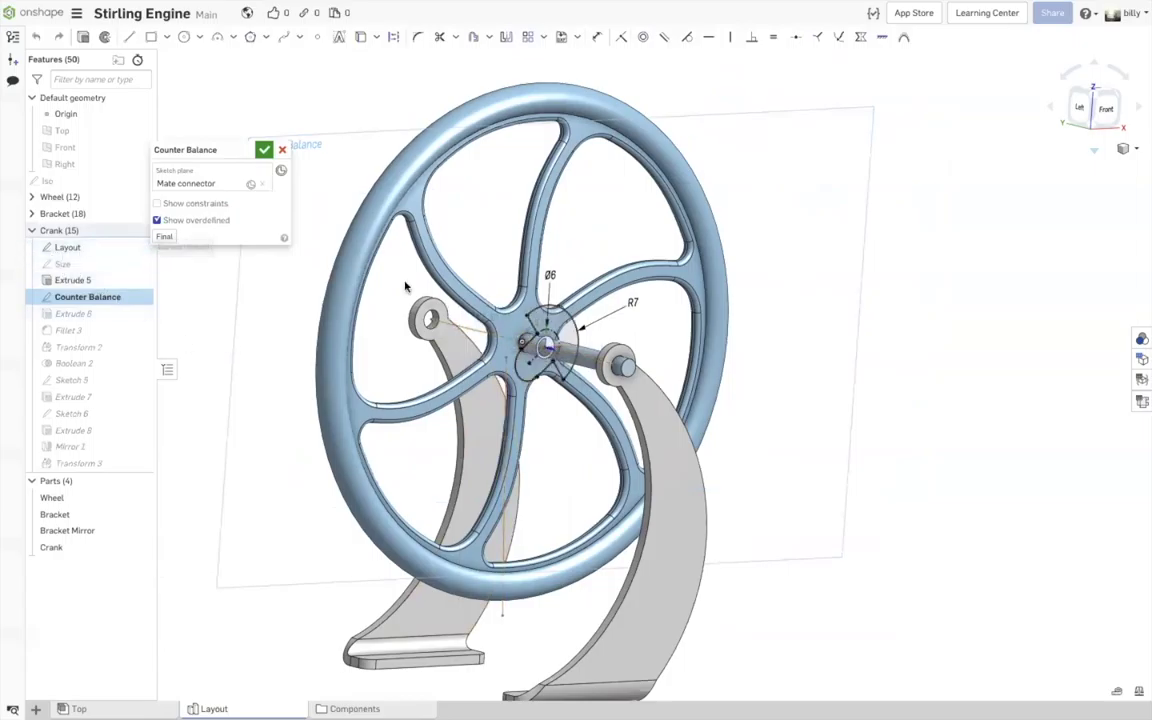
left_click(66, 248)
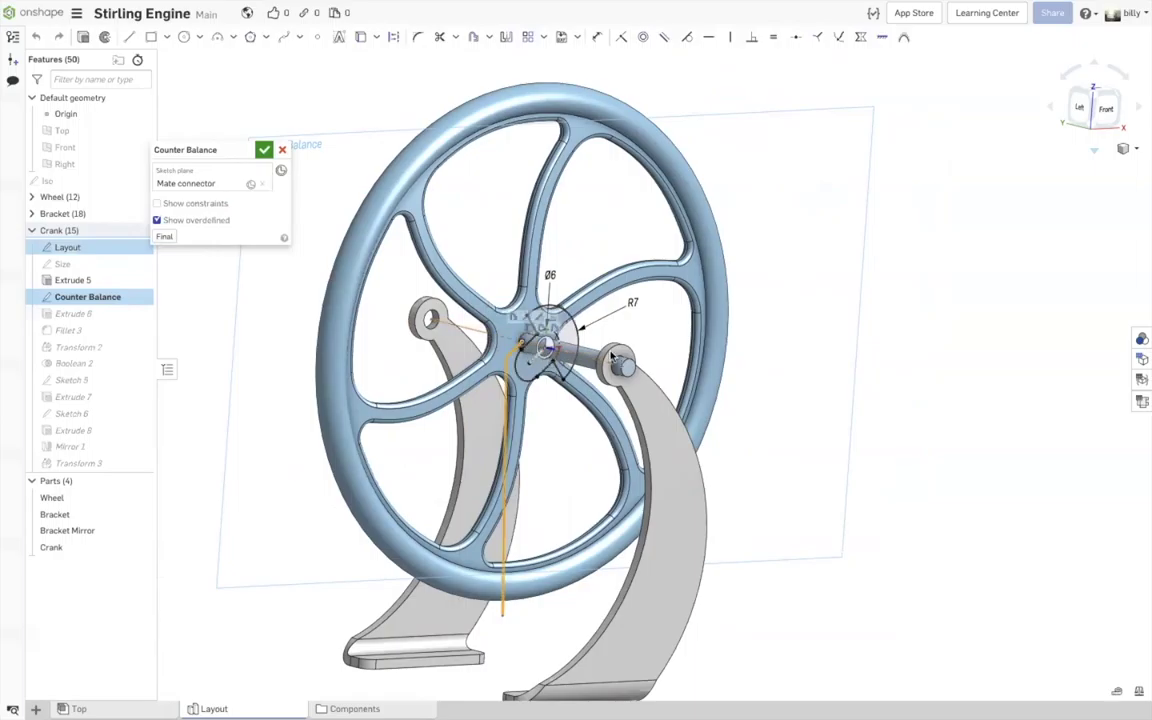
left_click(784, 352)
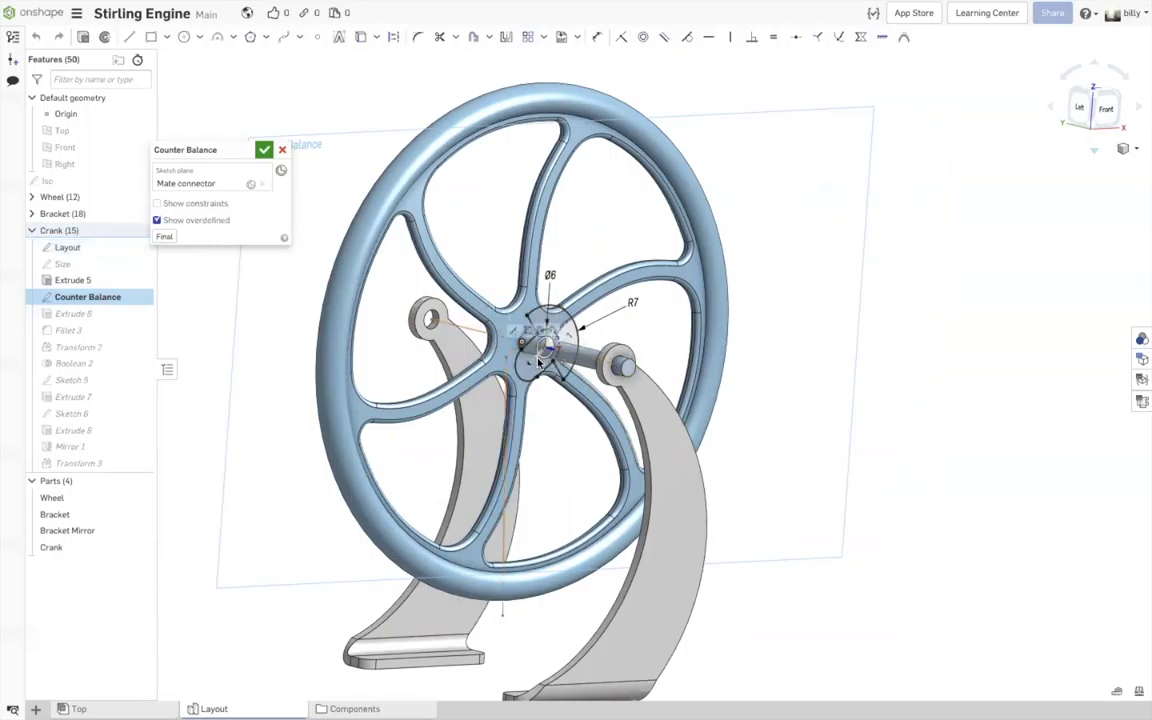
left_click(538, 358)
scroll(536, 352, "up", 5)
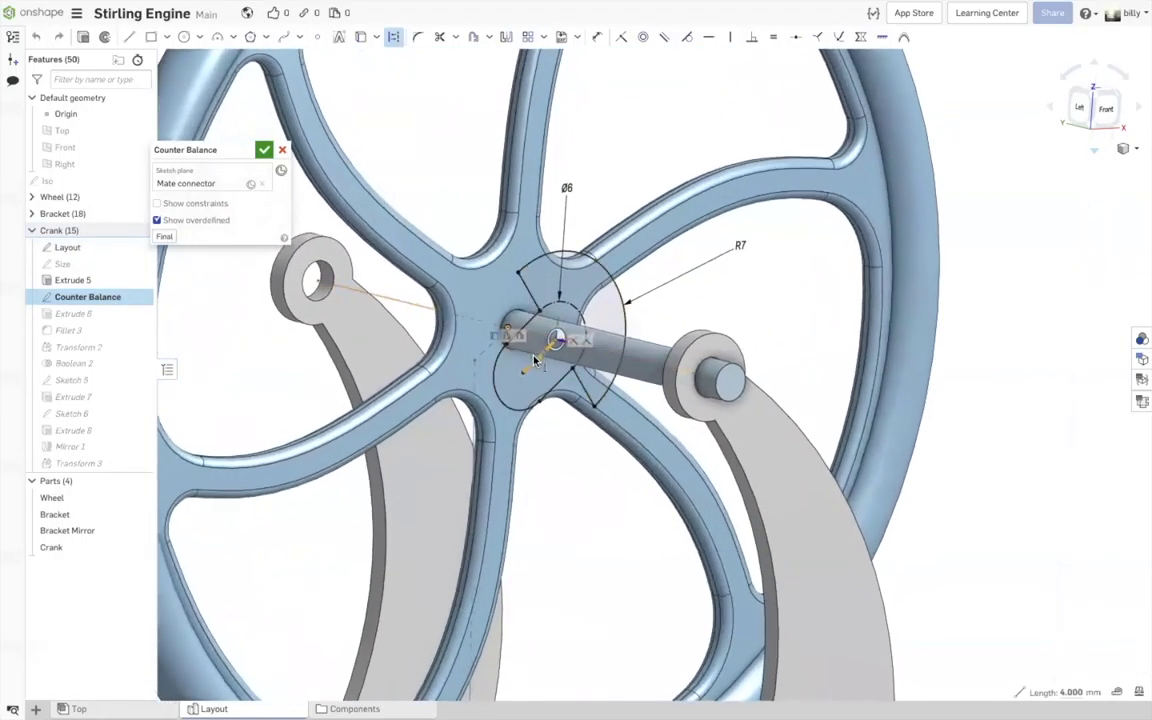
key("Escape")
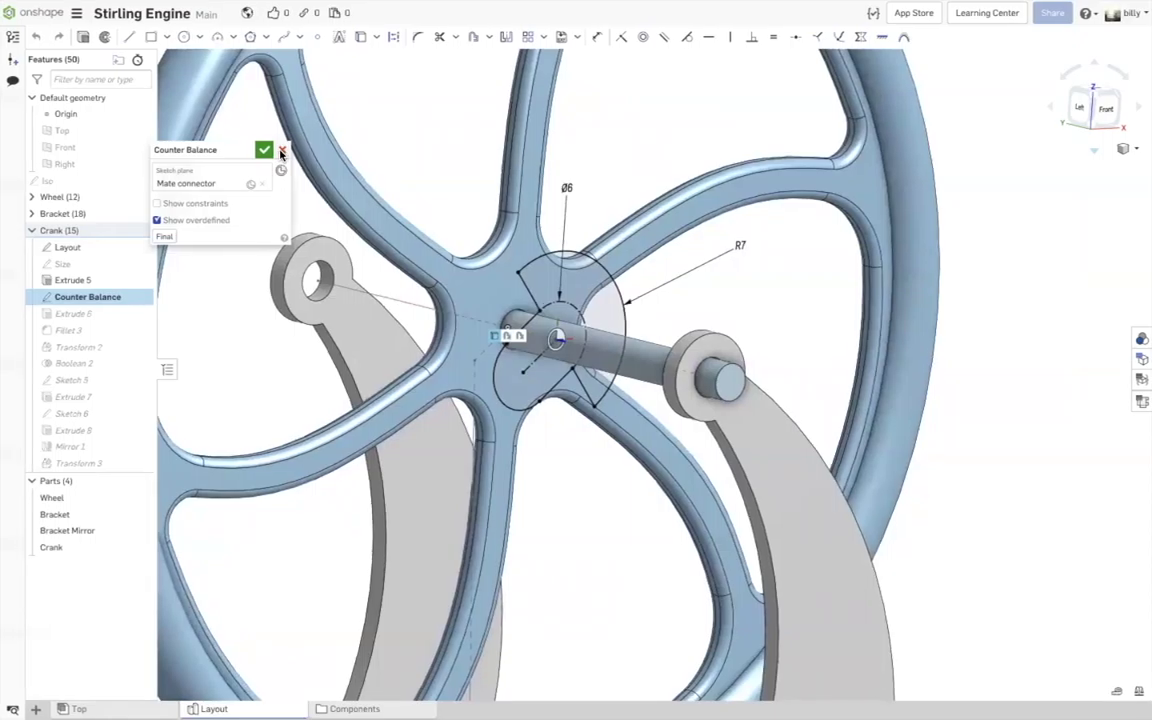
- Cancel the Counter Balance sketch and zoom out to the full flywheel, crank and brackets
left_click(281, 151)
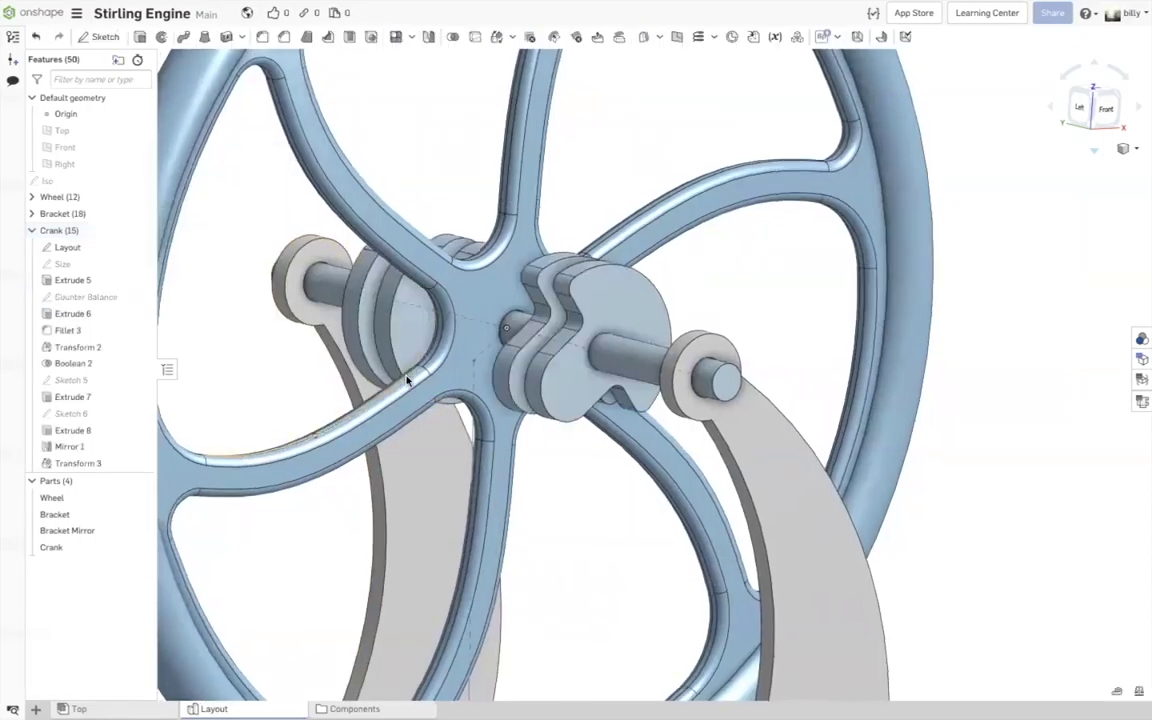
scroll(489, 438, "down", 3)
scroll(489, 438, "down", 2)
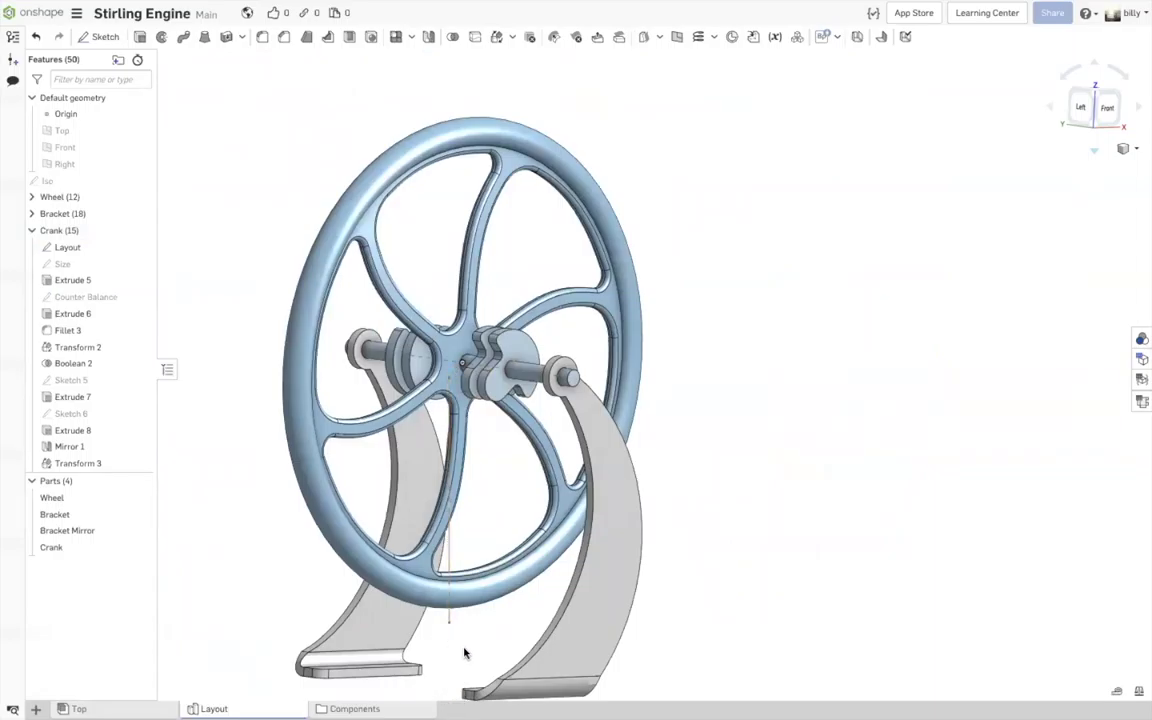
scroll(733, 604, "down", 3)
scroll(475, 688, "down", 3)
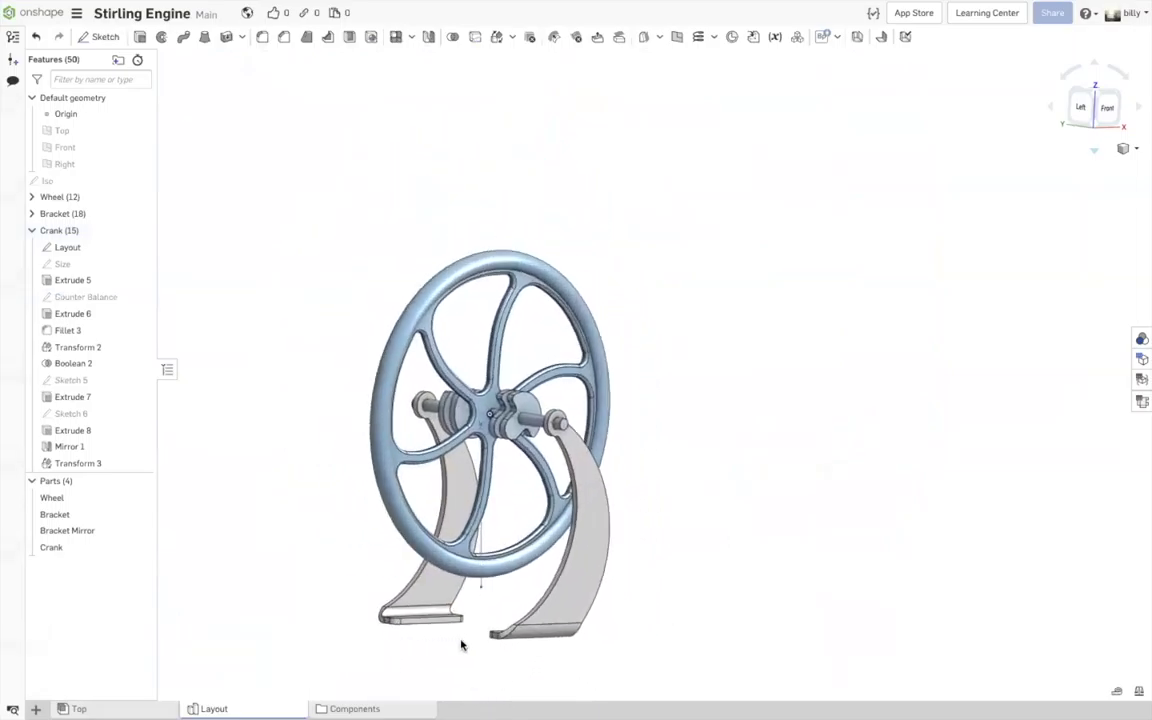
scroll(463, 644, "up", 5)
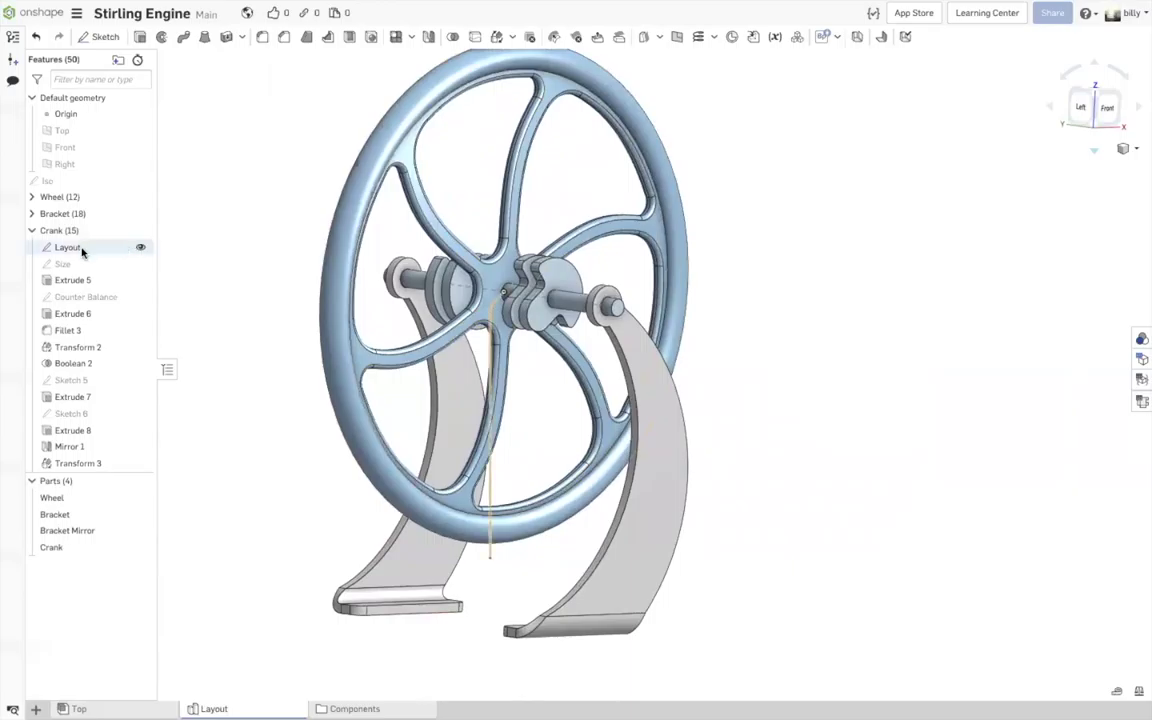
- Reopen the Layout sketch and zoom in on the crank line's lower end by the bracket foot
double_click(55, 248)
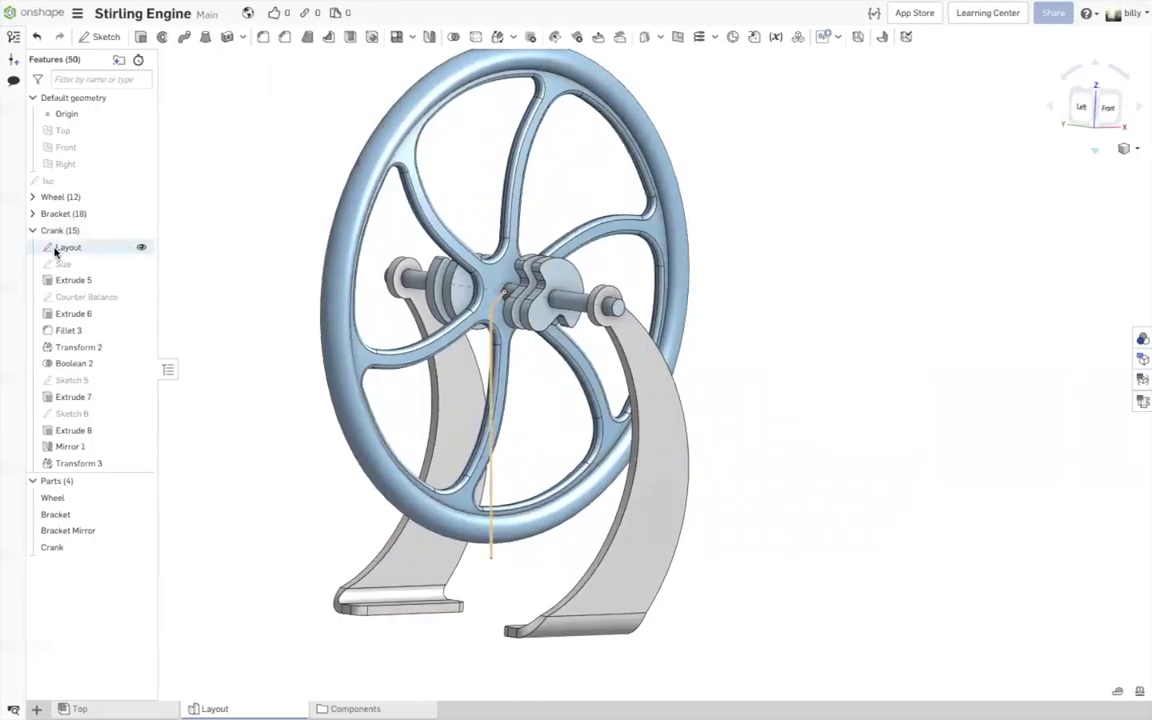
scroll(505, 320, "up", 5)
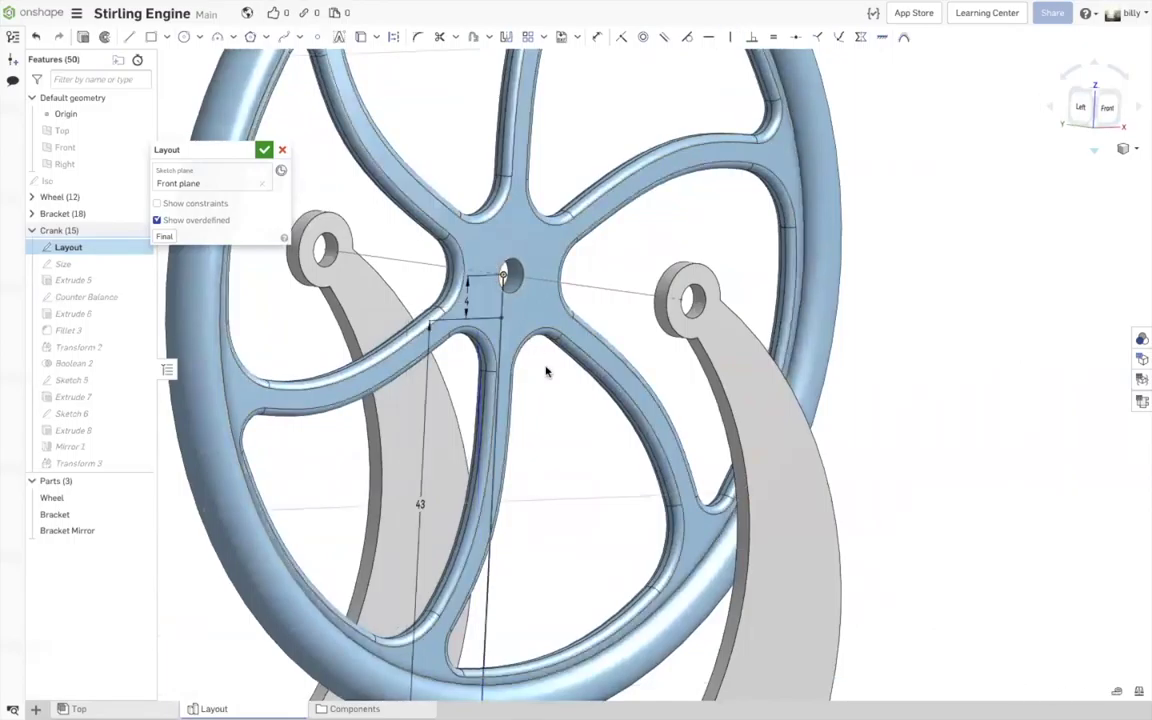
scroll(533, 375, "down", 3)
scroll(533, 375, "down", 1)
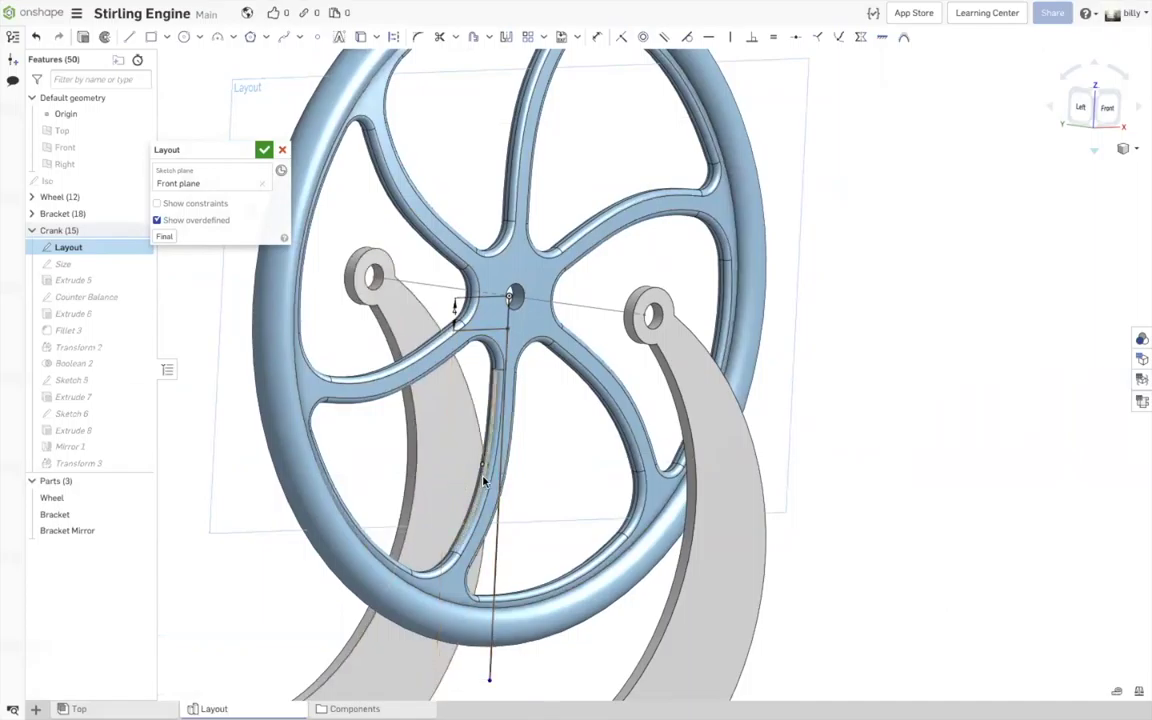
scroll(543, 478, "down", 5)
scroll(524, 620, "up", 5)
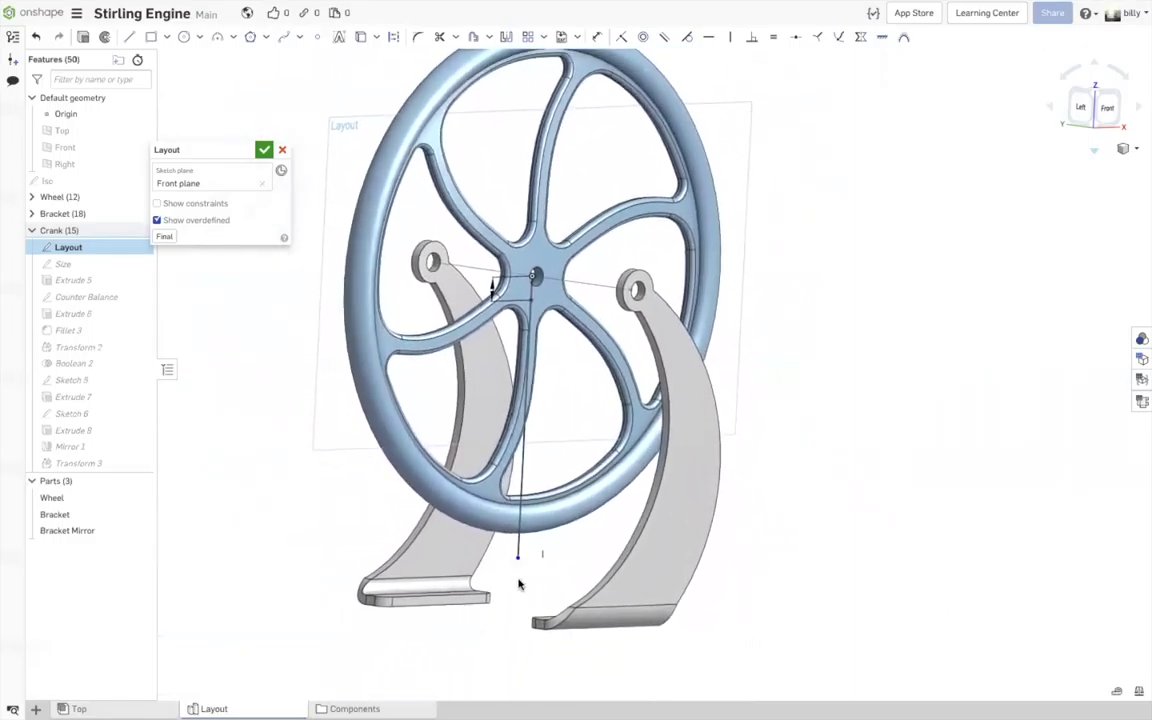
scroll(520, 635, "down", 1)
right_click_drag(507, 620, 561, 594)
scroll(585, 598, "up", 1)
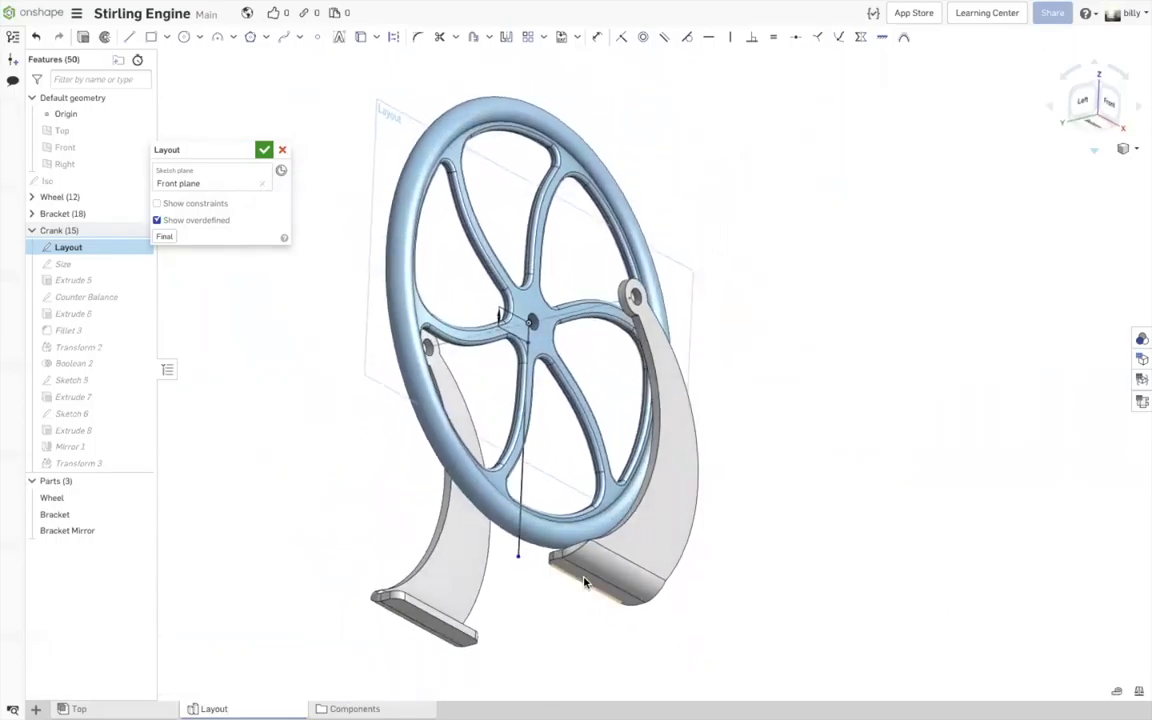
scroll(584, 610, "up", 3)
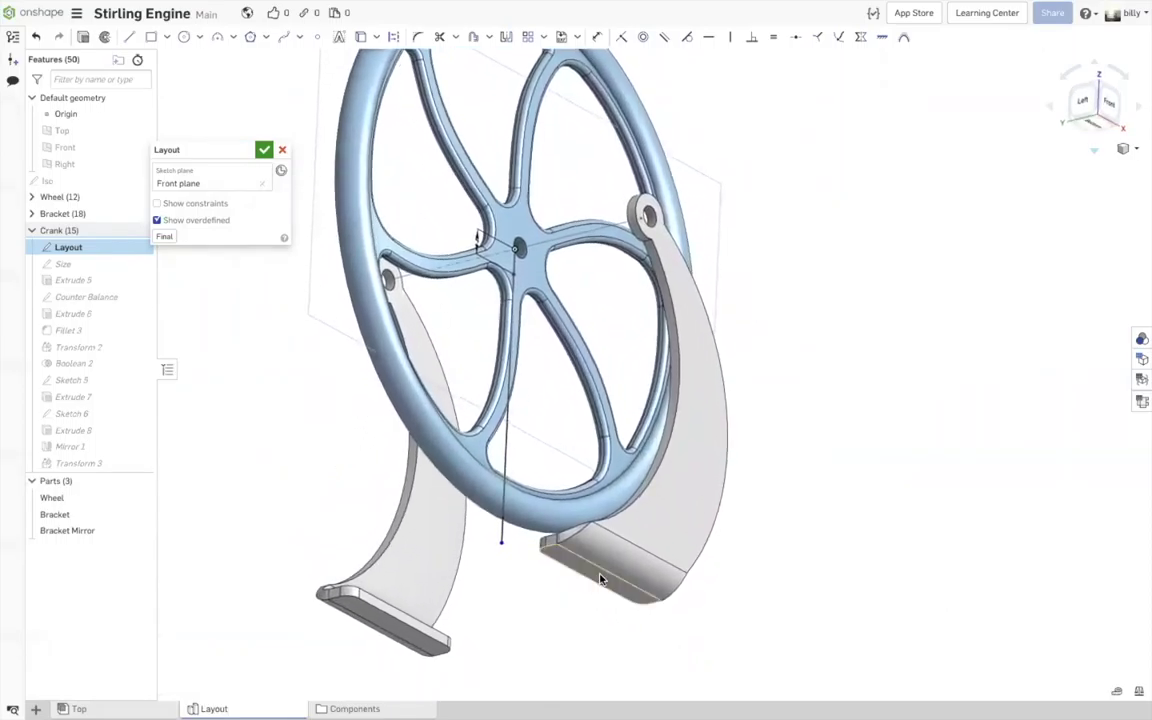
- Dimension the crank line's lower endpoint 10 mm from the bracket edge
left_click(597, 578)
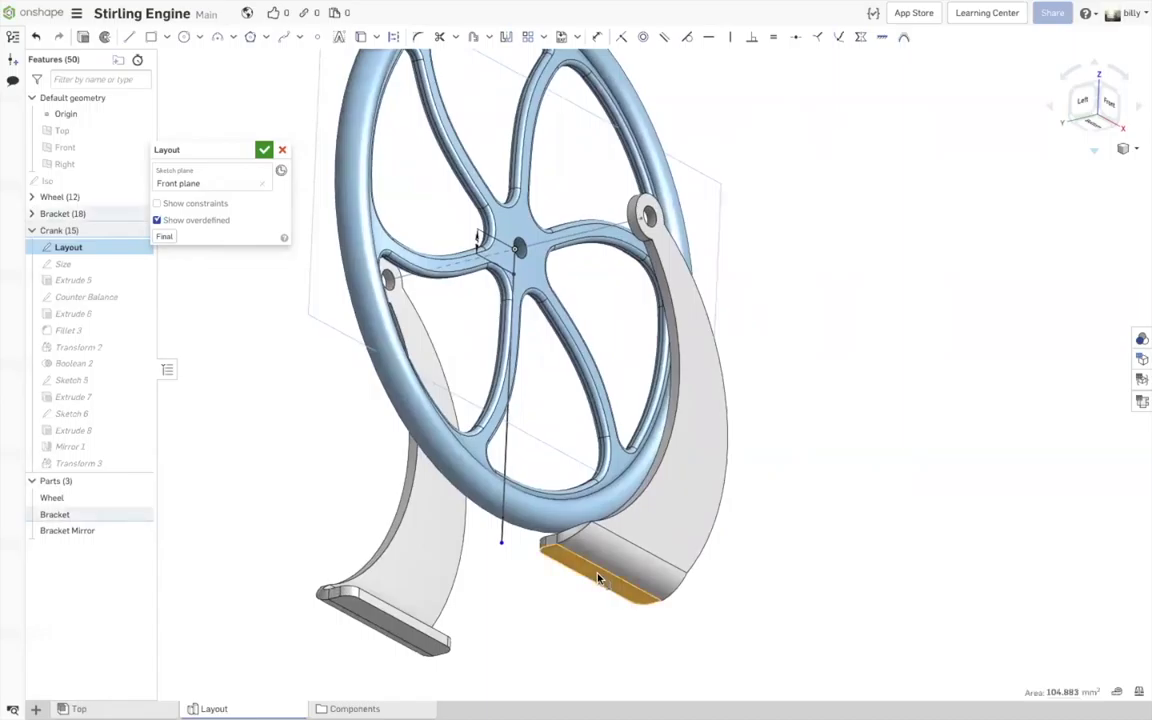
key("u")
left_click(501, 543)
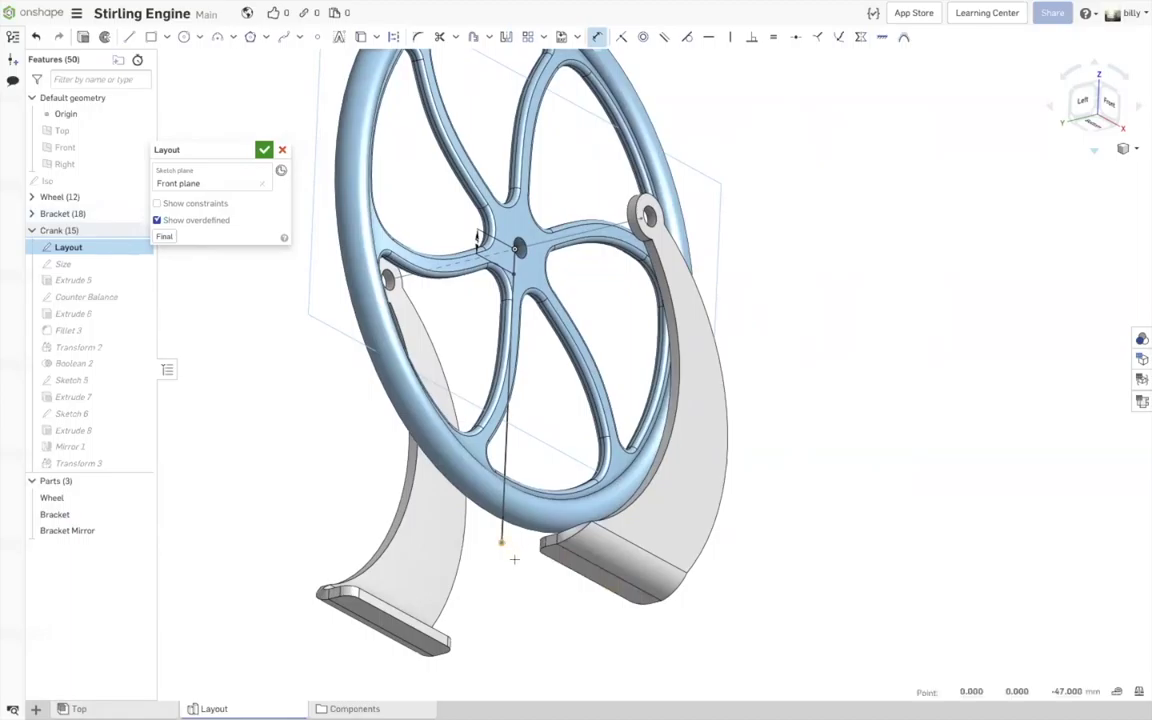
left_click(582, 567)
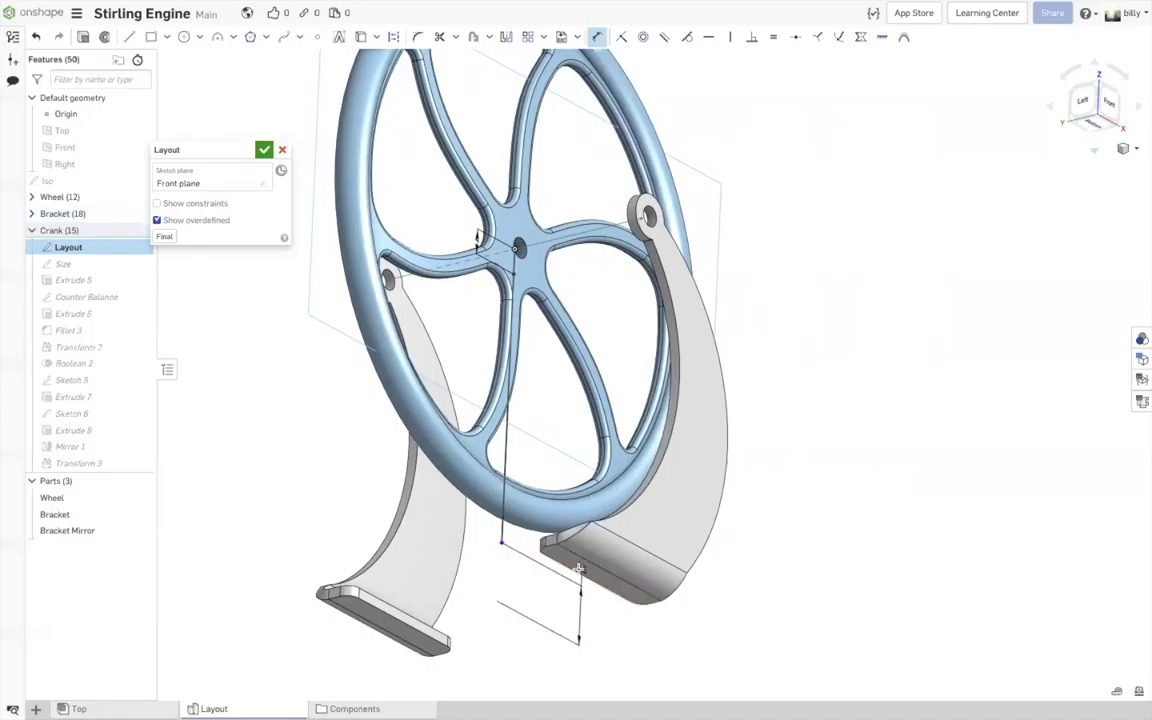
left_click(608, 638)
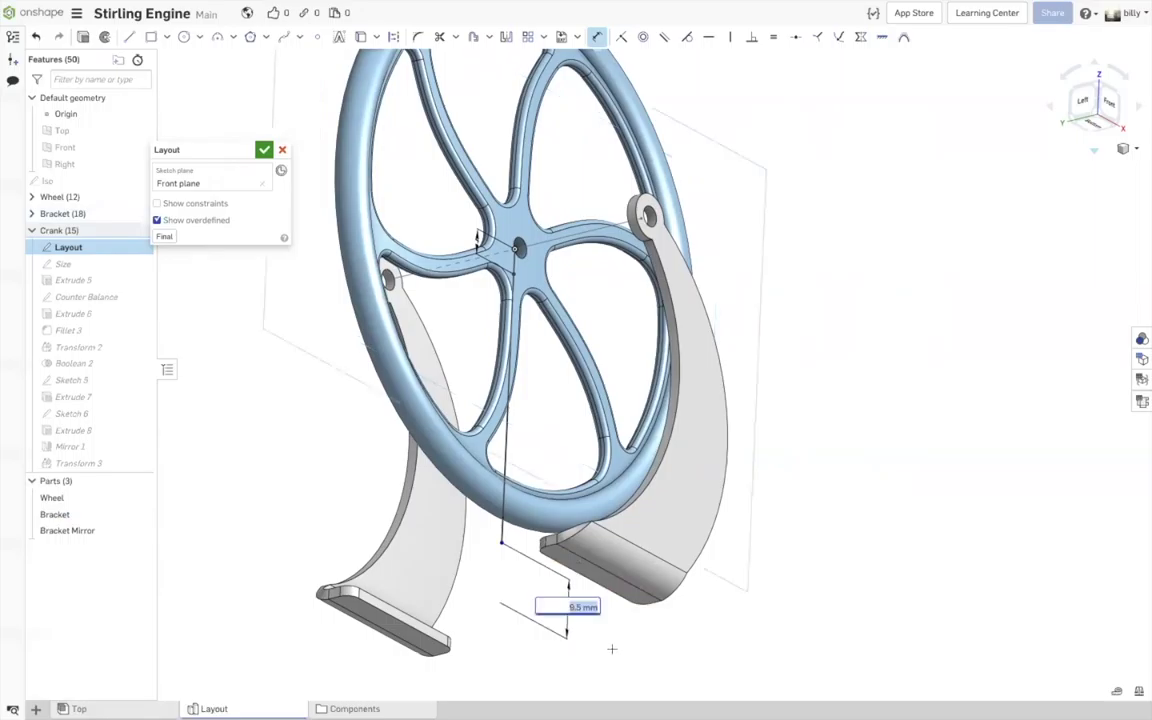
type("10")
key("Return")
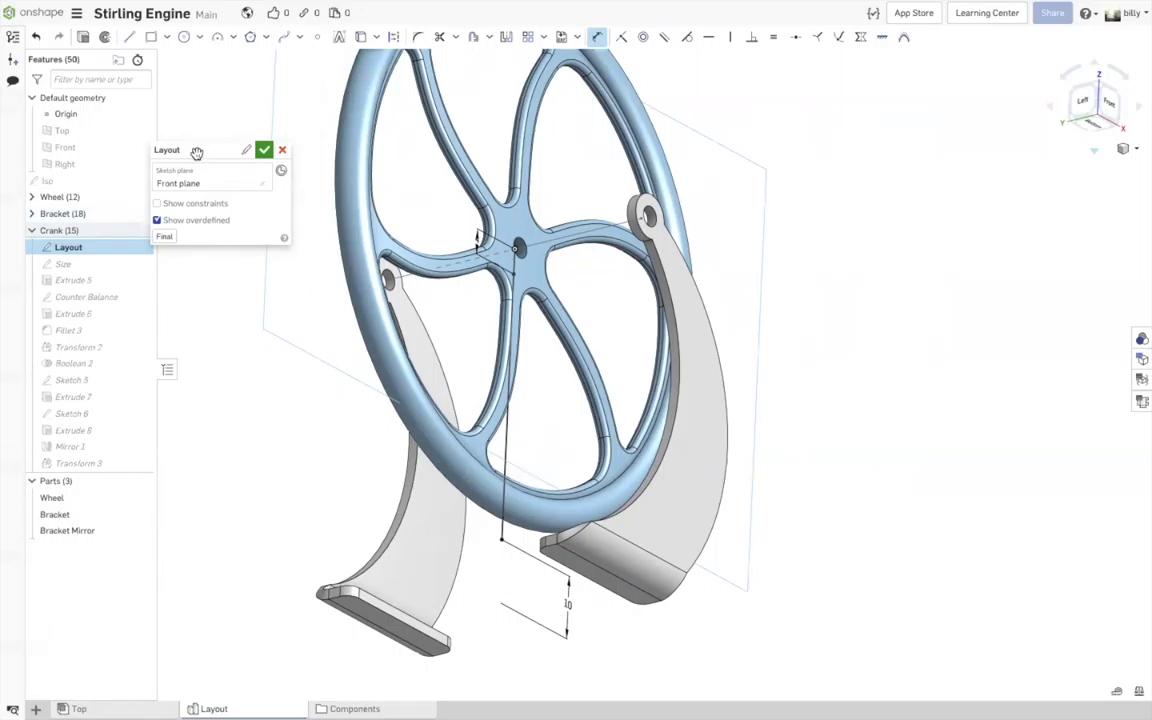
left_click(264, 149)
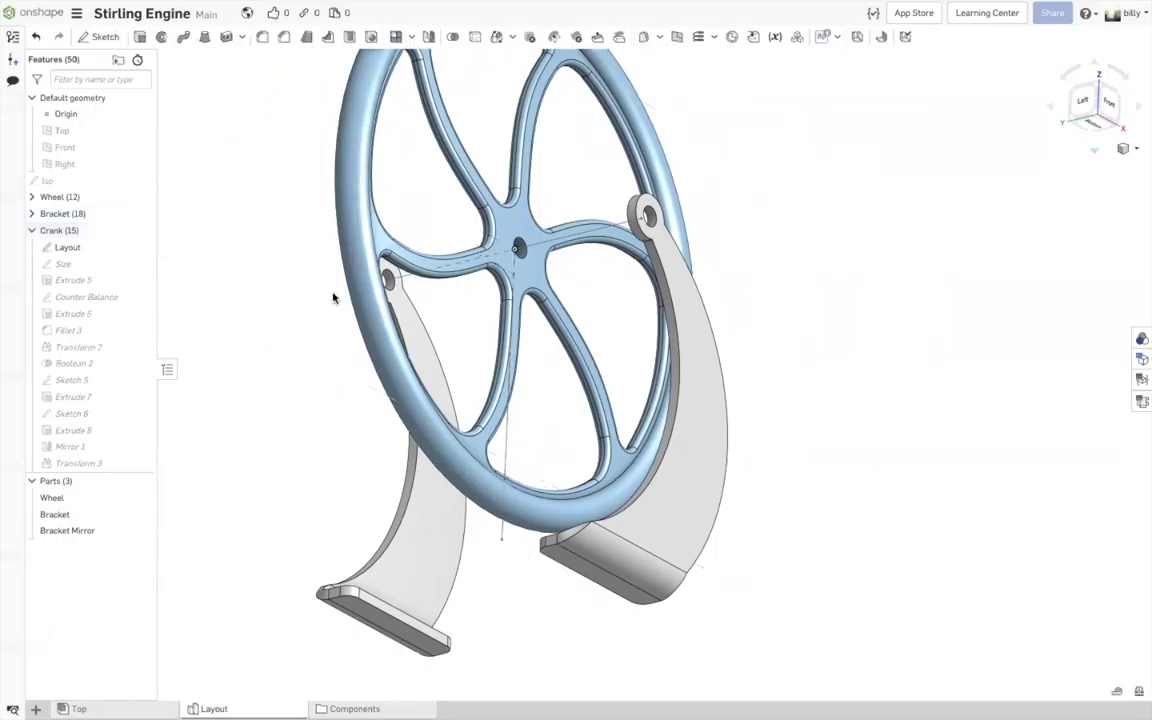
scroll(585, 480, "down", 2)
scroll(585, 480, "down", 2)
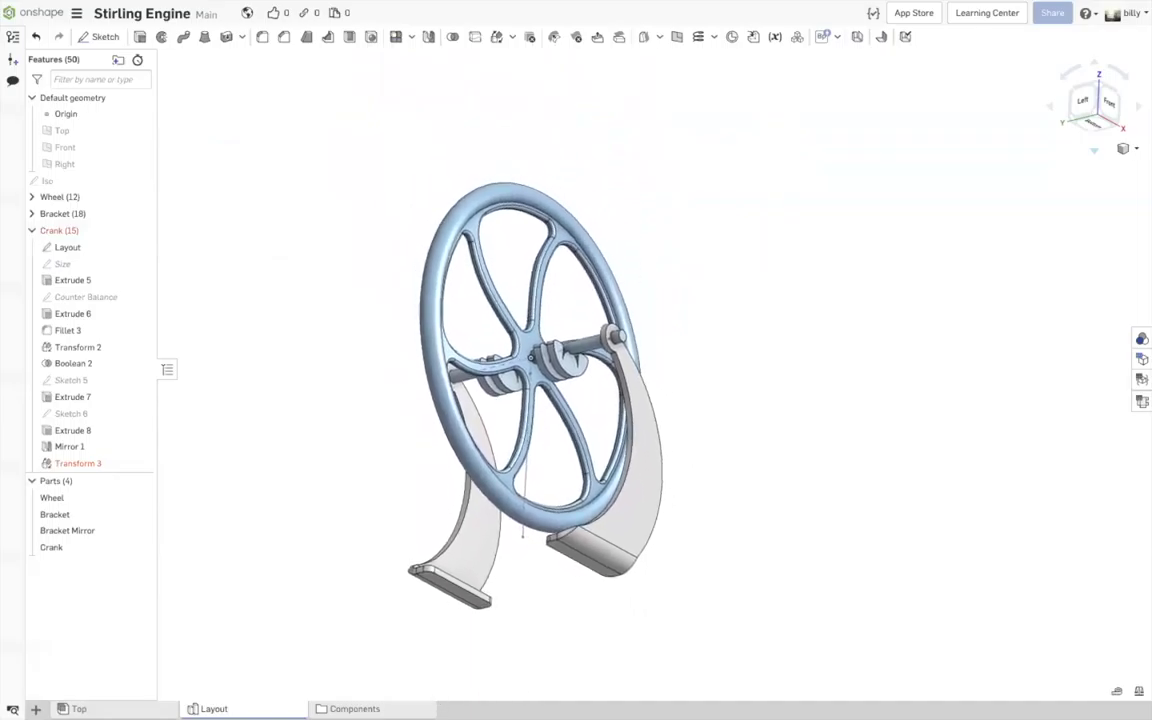
left_click(100, 708)
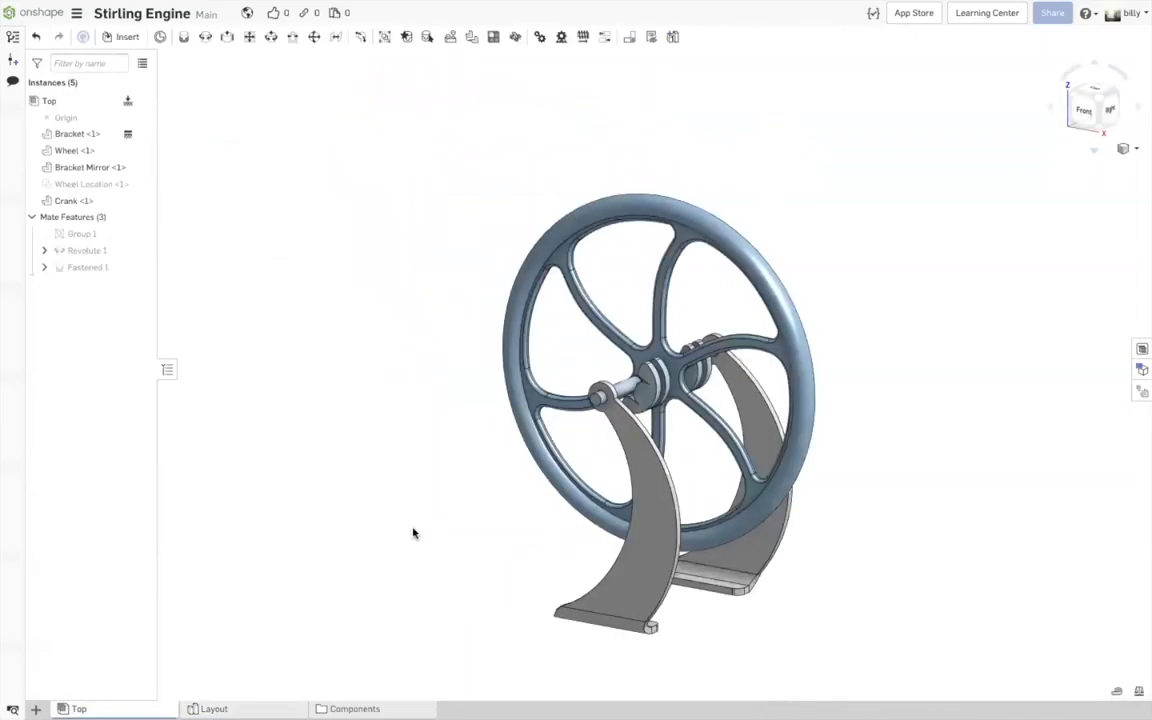
right_click_drag(805, 594, 653, 614)
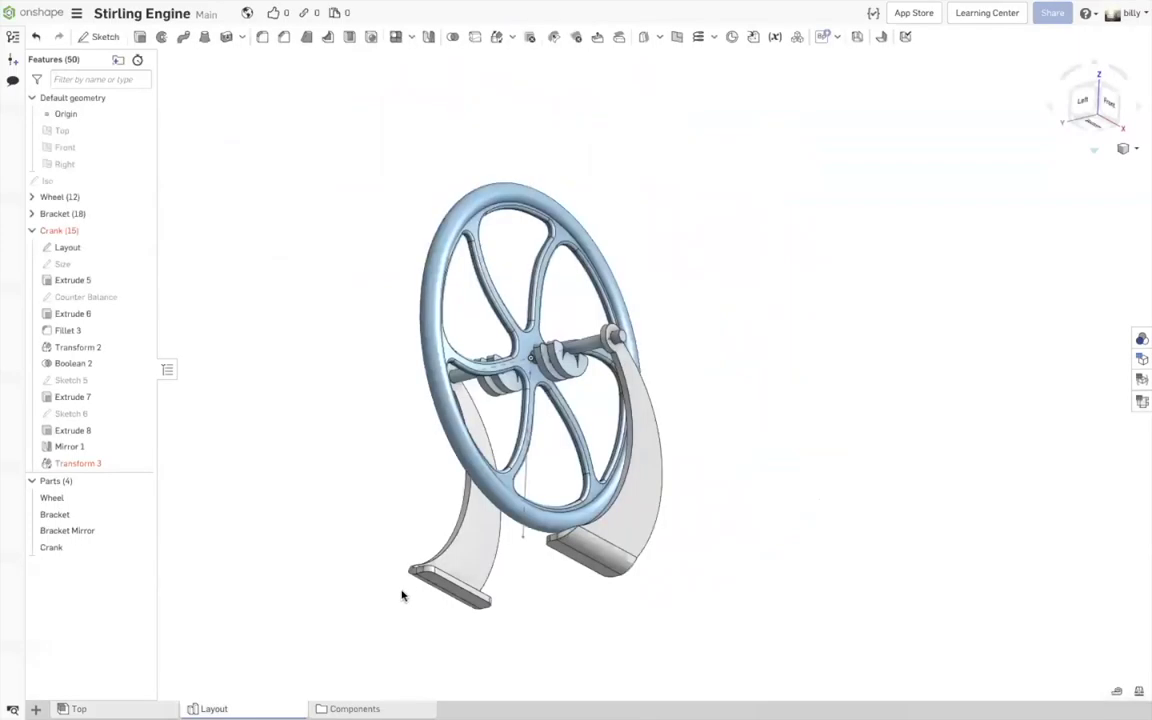
double_click(62, 250)
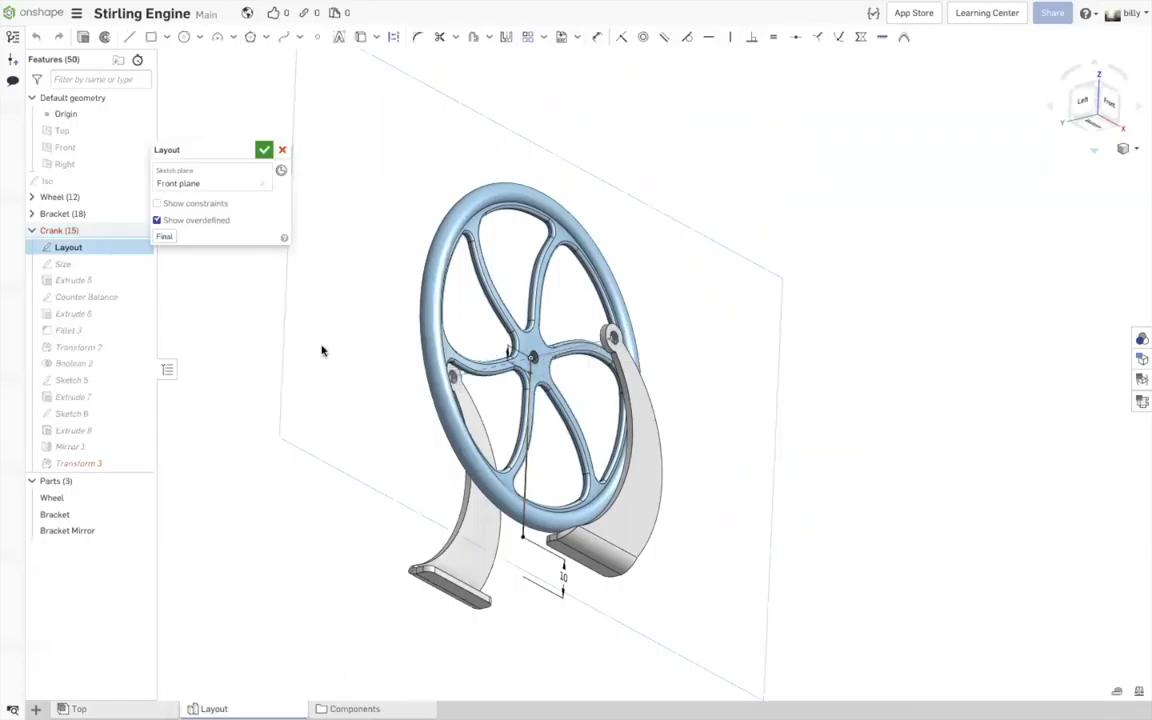
left_click(164, 237)
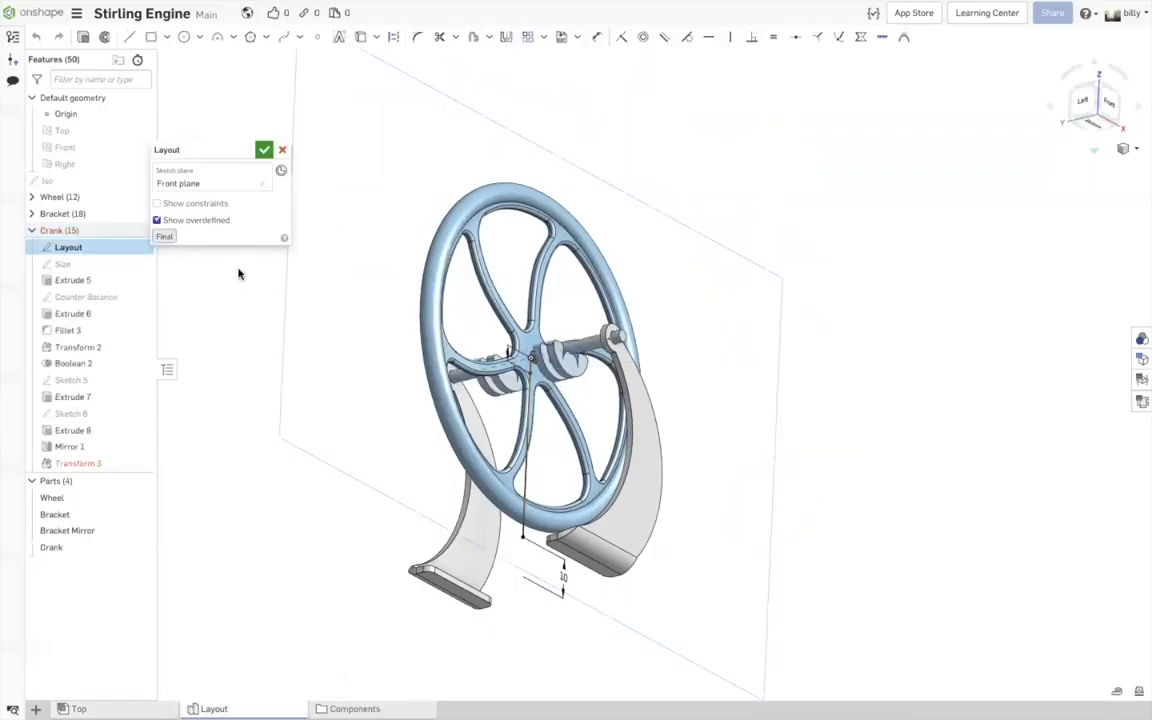
left_click(265, 150)
double_click(80, 298)
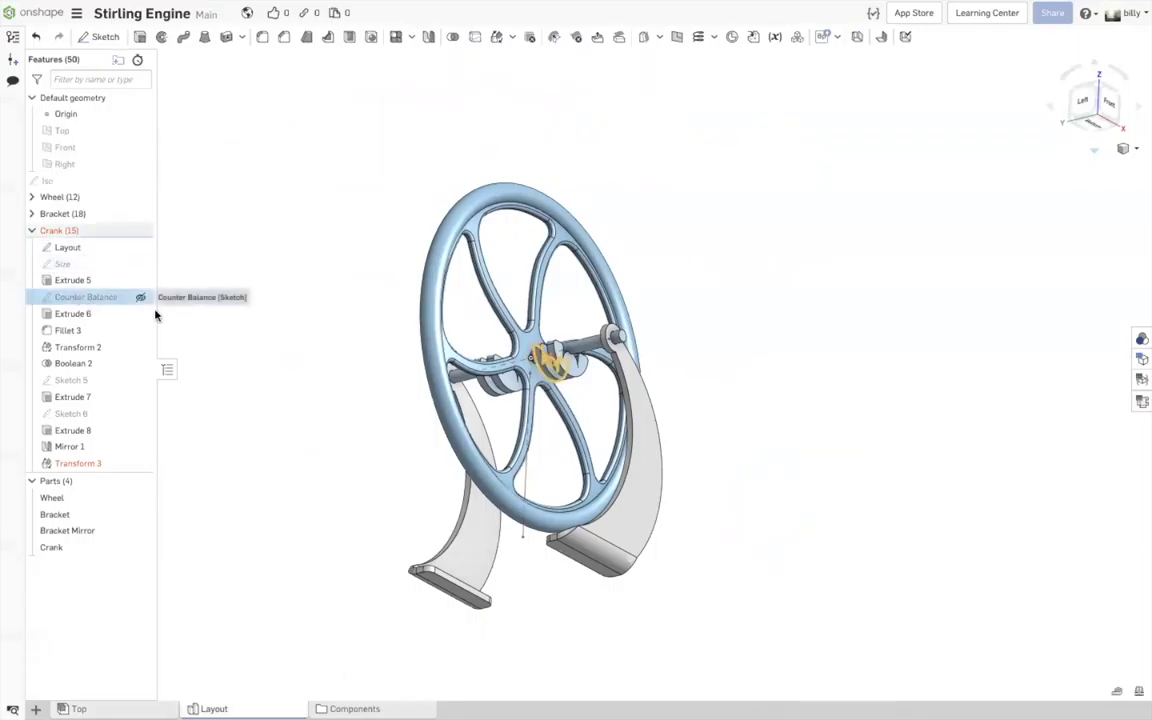
scroll(580, 385, "up", 5)
key("n")
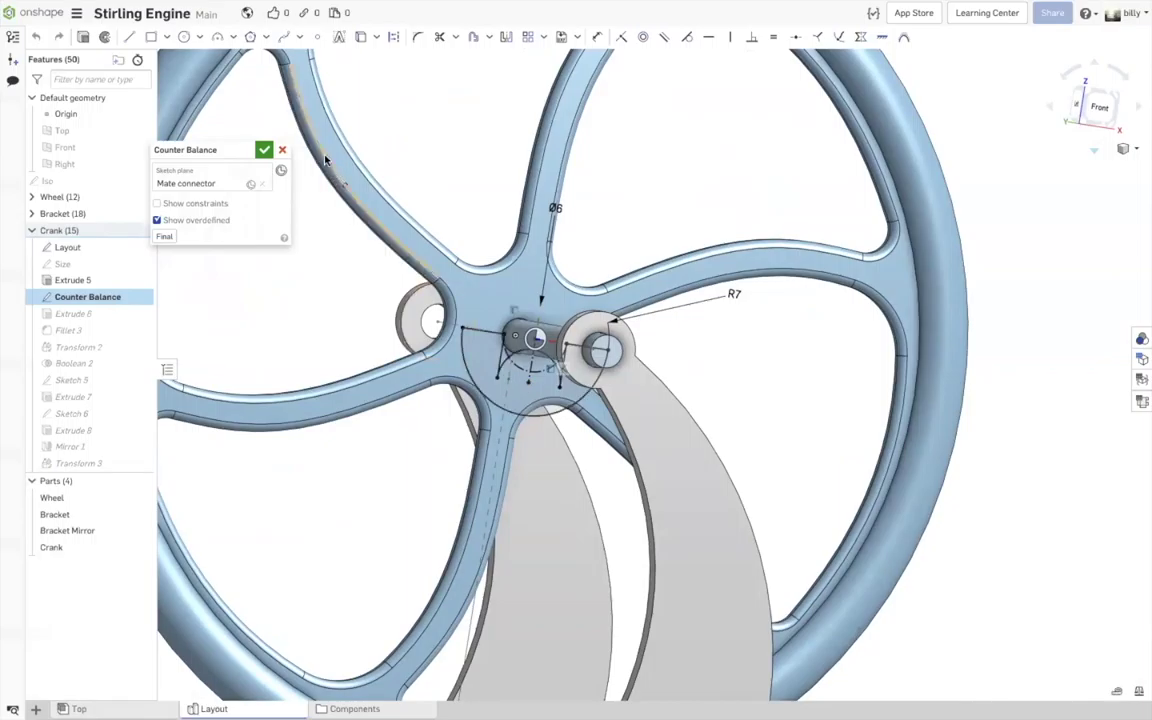
left_click(282, 151)
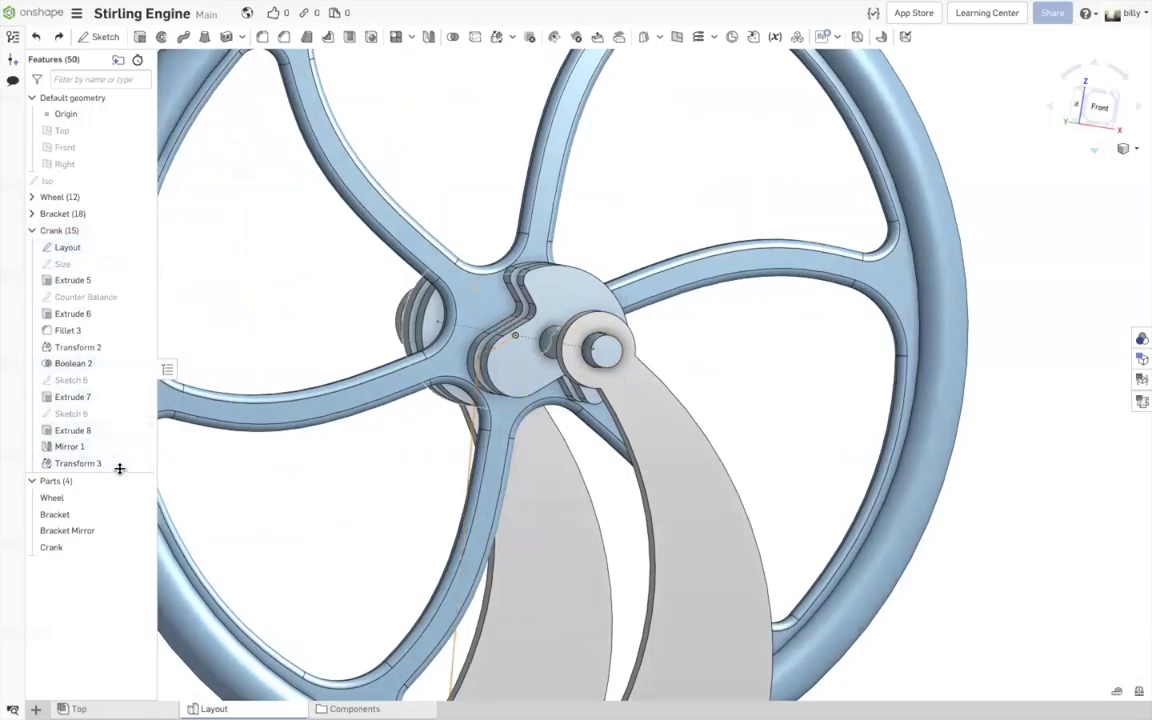
- Roll the history back after Extrude 5 and make the Layout sketch's 4 mm line vertical
left_click_drag(119, 468, 121, 296)
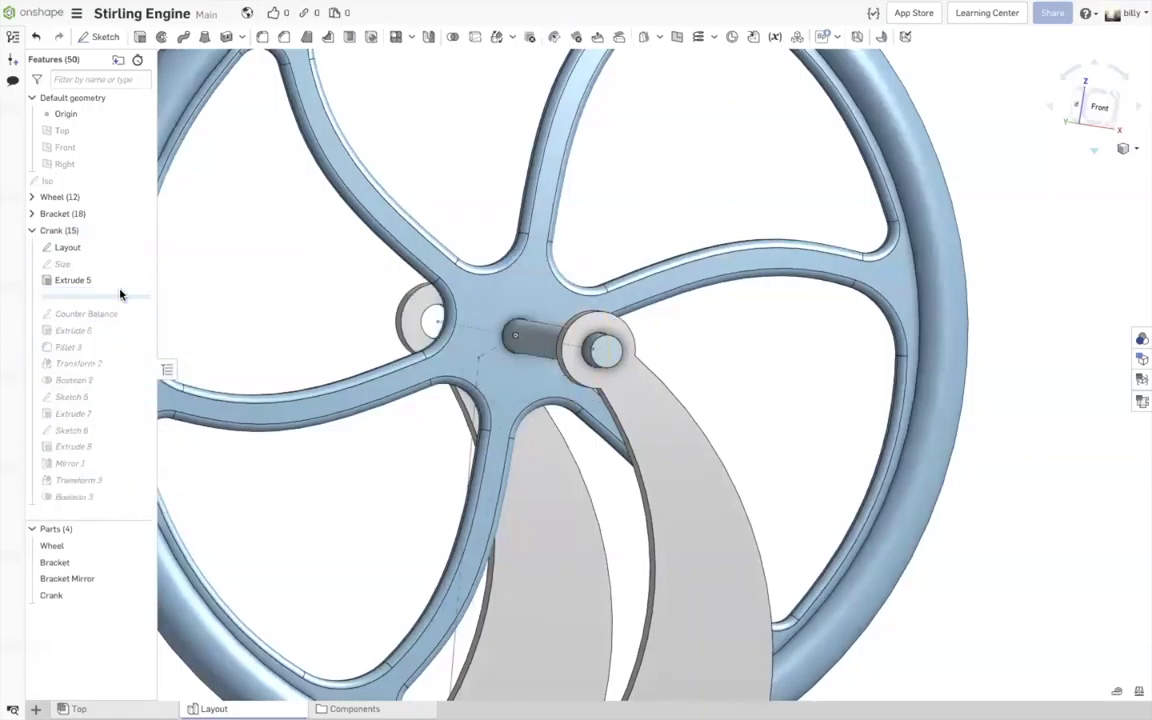
double_click(67, 248)
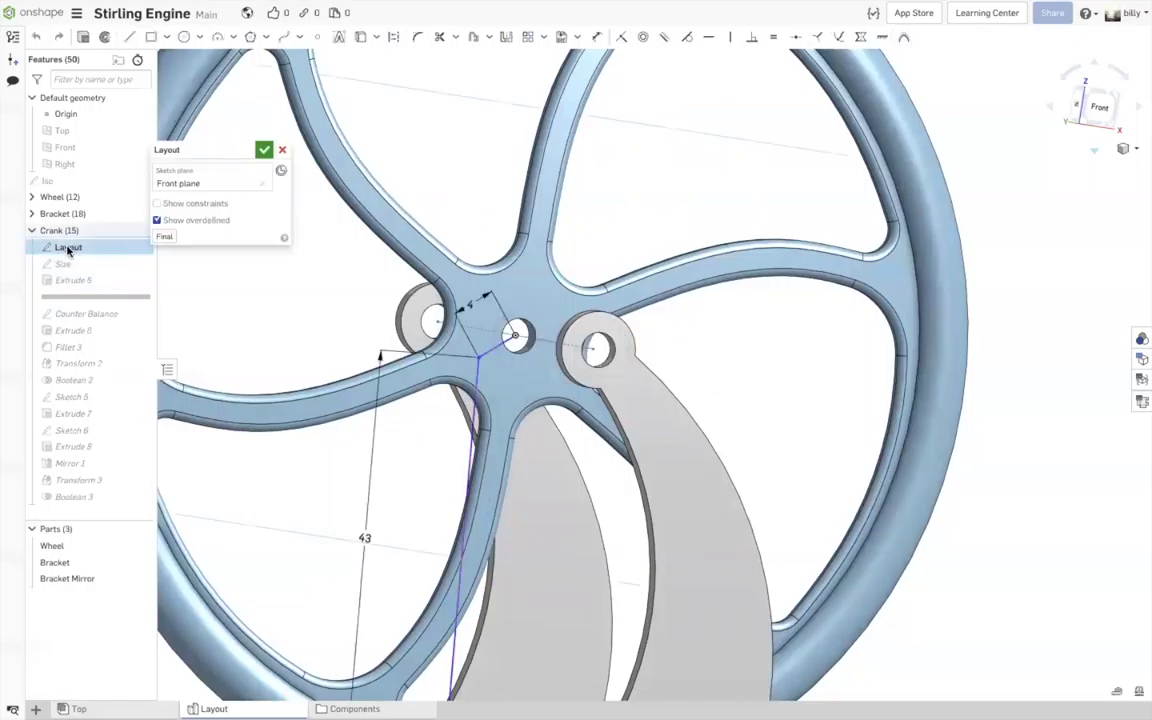
left_click(495, 350)
key("v")
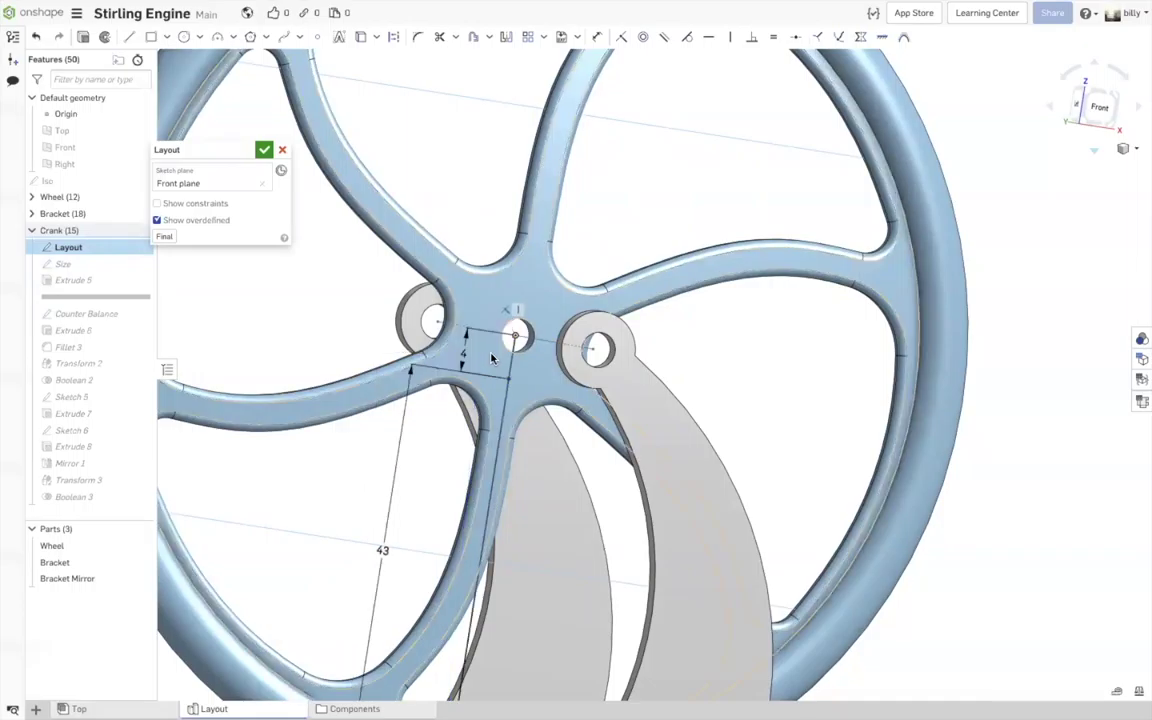
left_click(265, 151)
- Move the rollback bar just after Counter Balance and drag the Layout sketch point to bend the crank line
left_click_drag(134, 297, 134, 326)
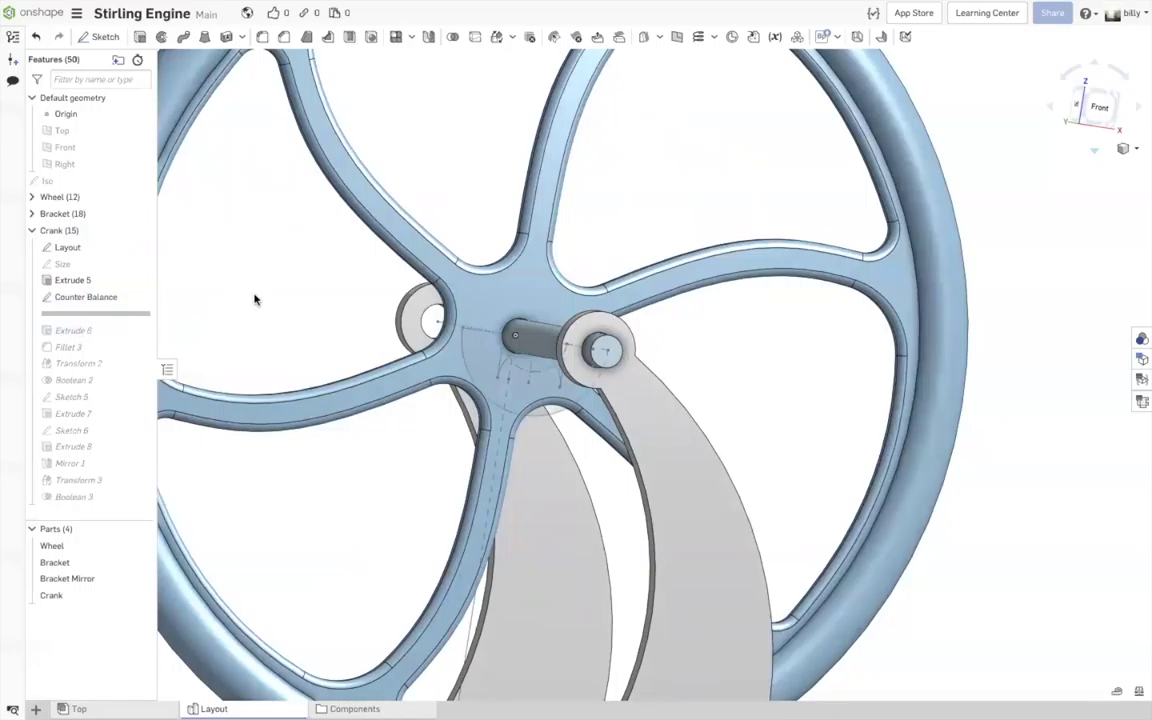
double_click(67, 248)
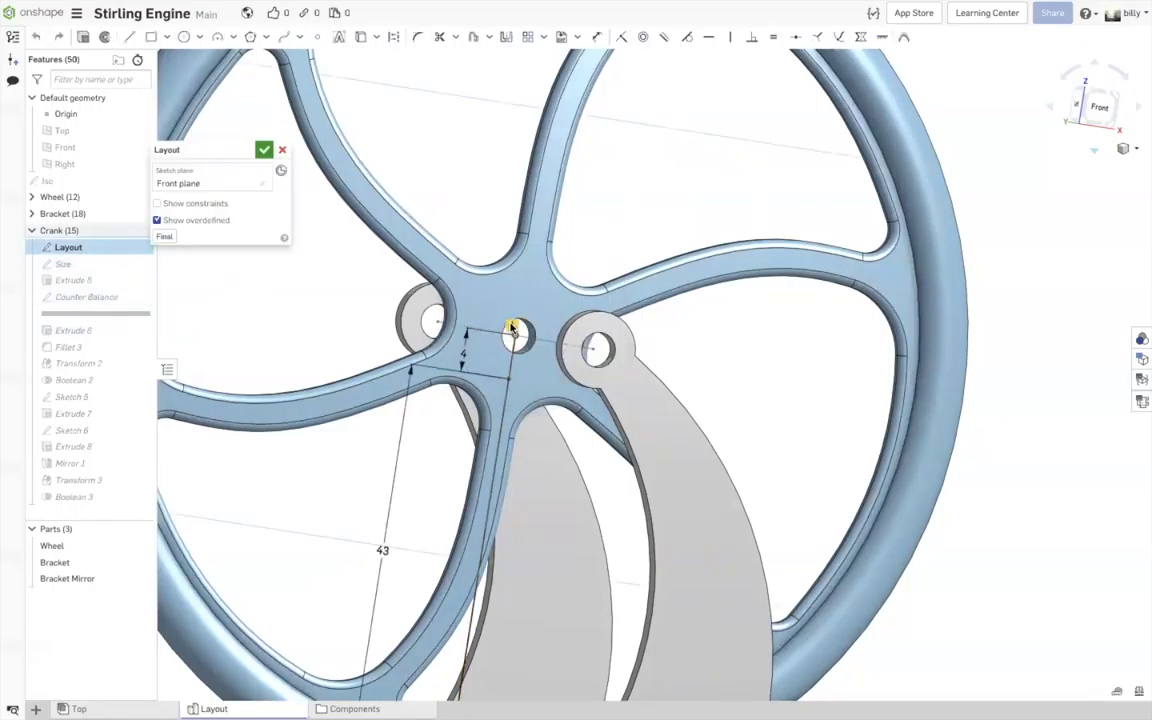
left_click_drag(509, 381, 495, 373)
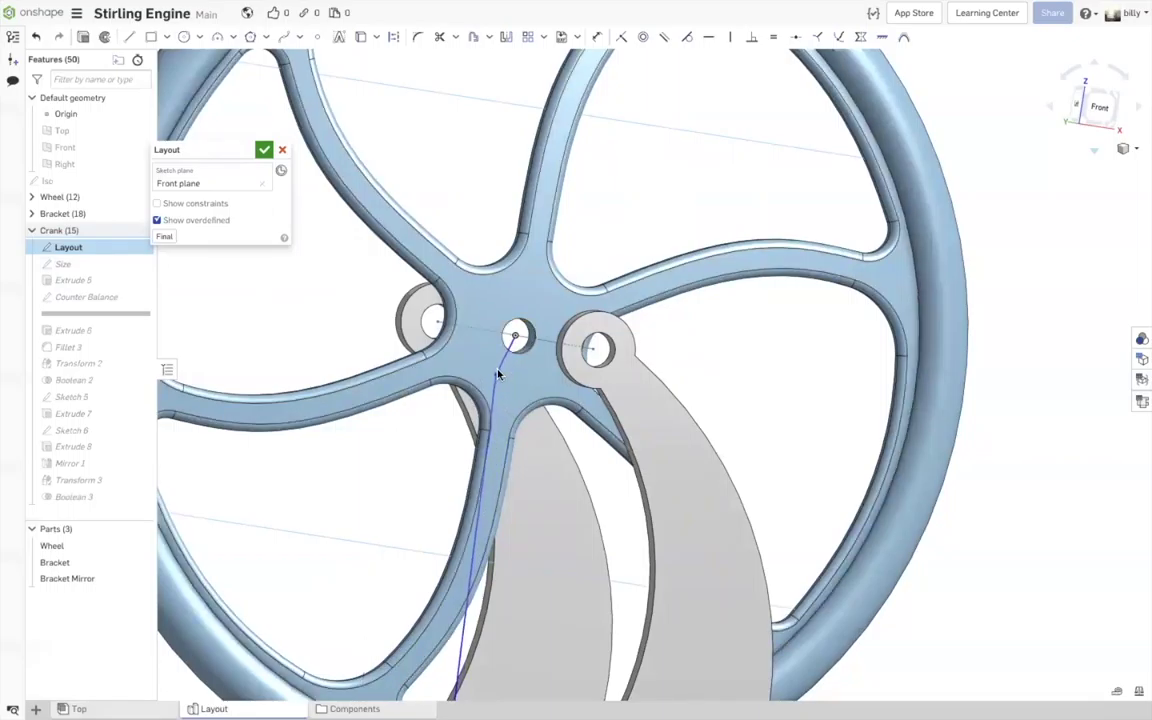
left_click(264, 150)
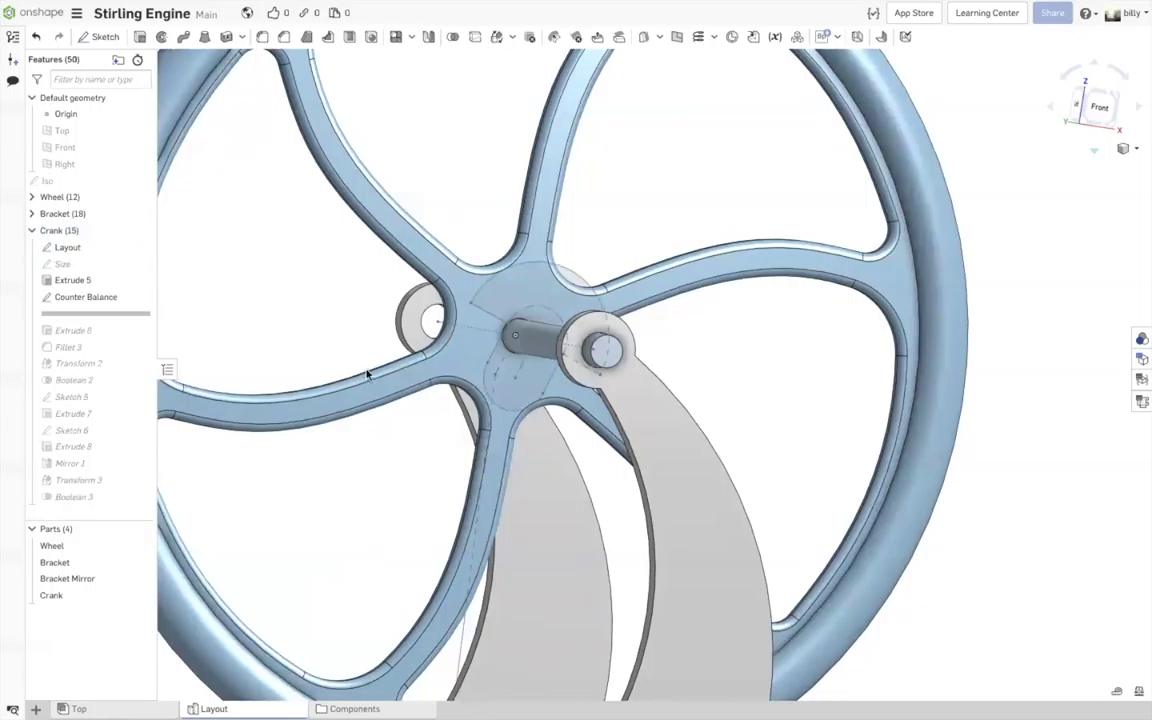
double_click(68, 248)
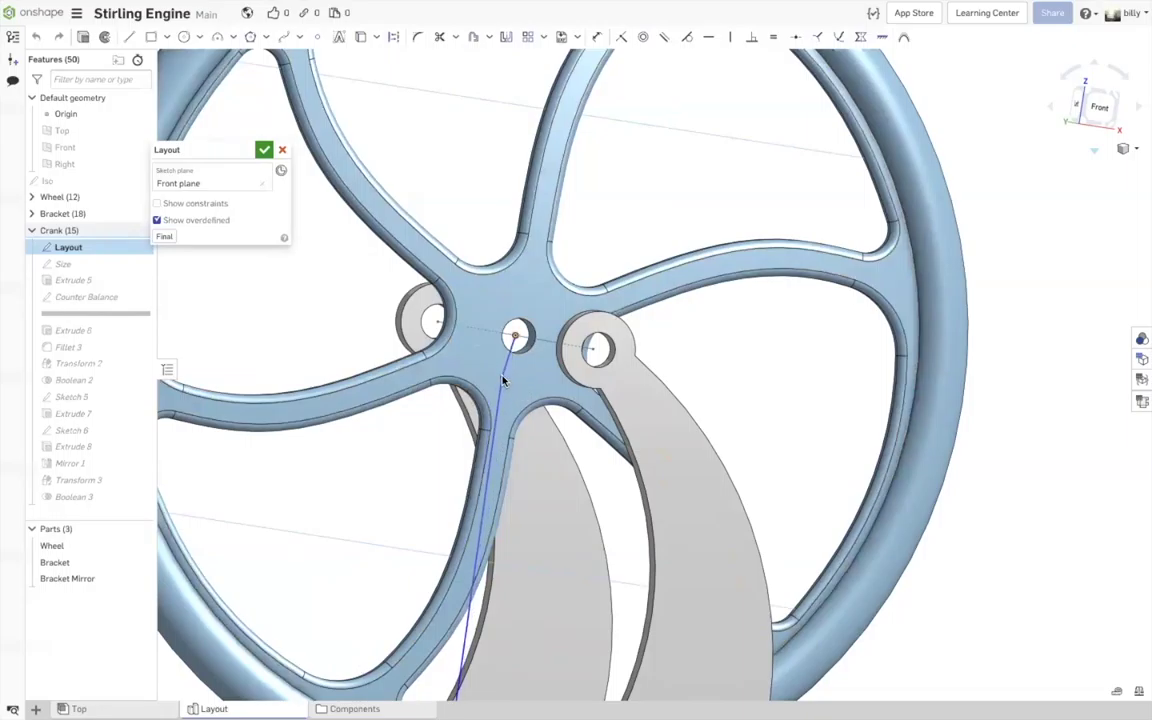
left_click(264, 149)
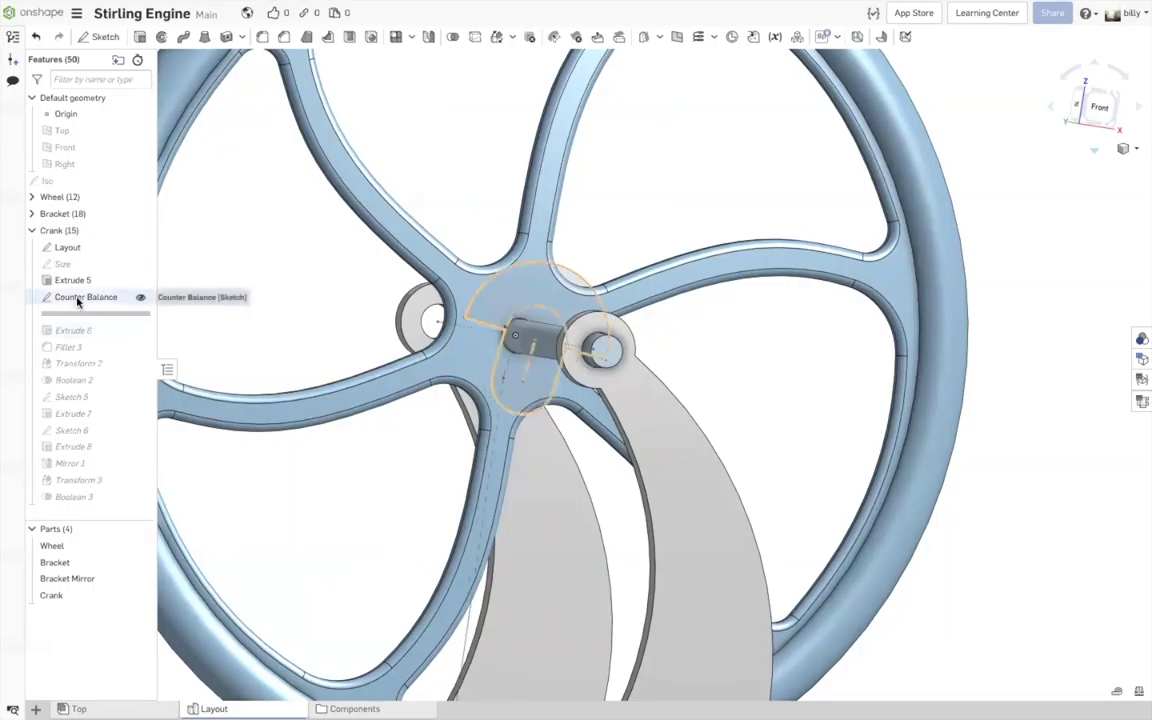
- Drag the Layout sketch point again to rotate the 4 mm line, and accept the sketch
left_click(68, 247)
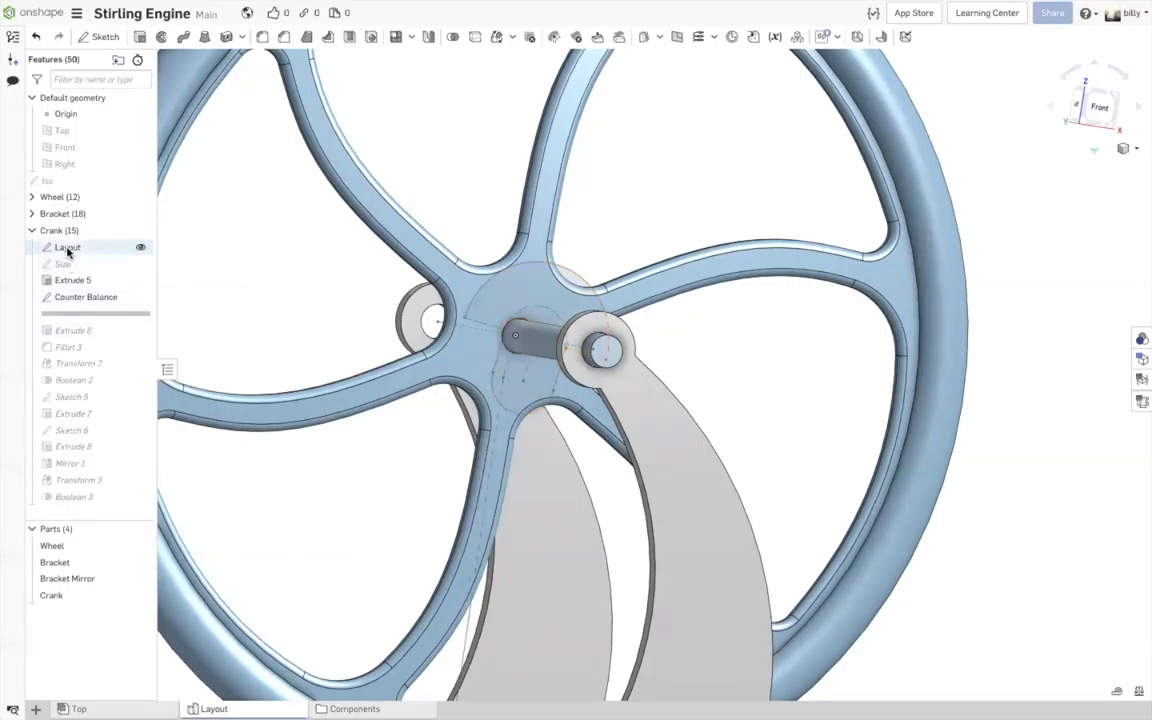
double_click(68, 247)
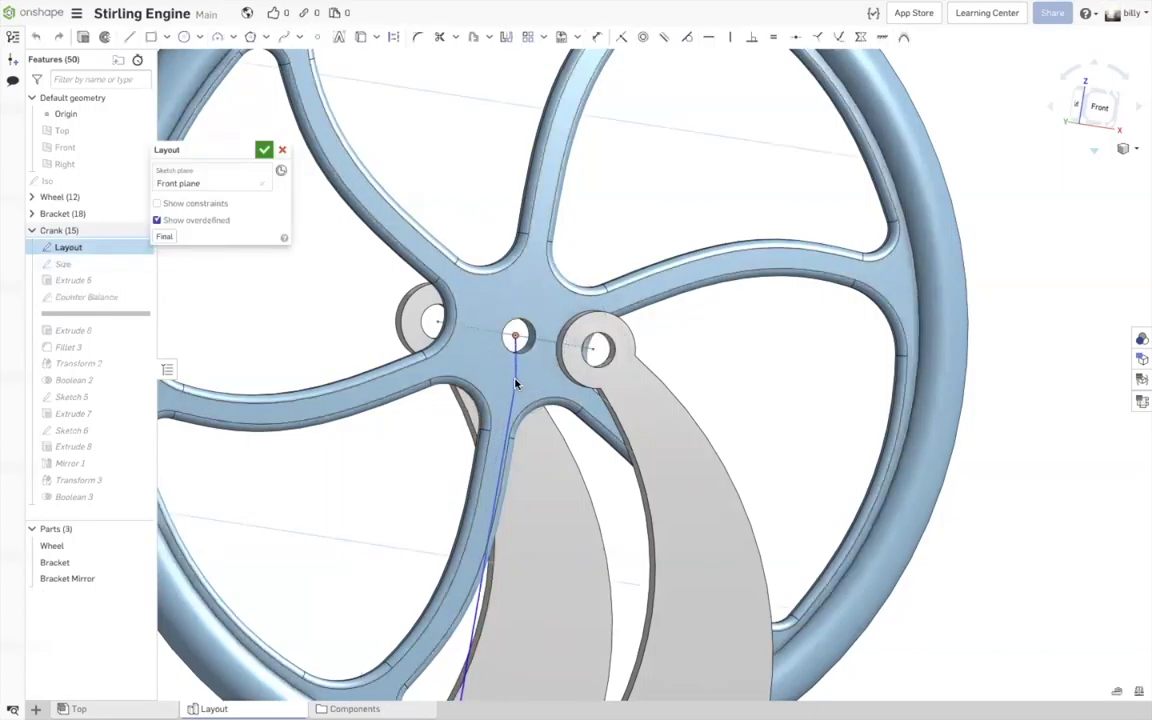
left_click(263, 150)
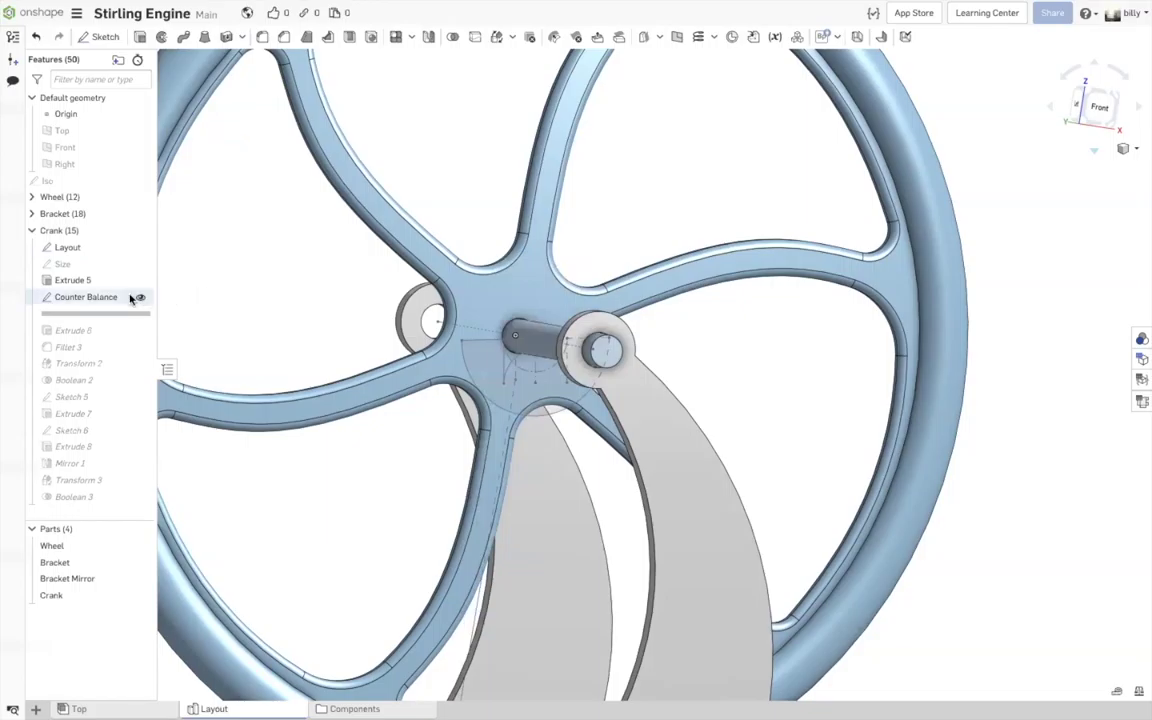
double_click(59, 248)
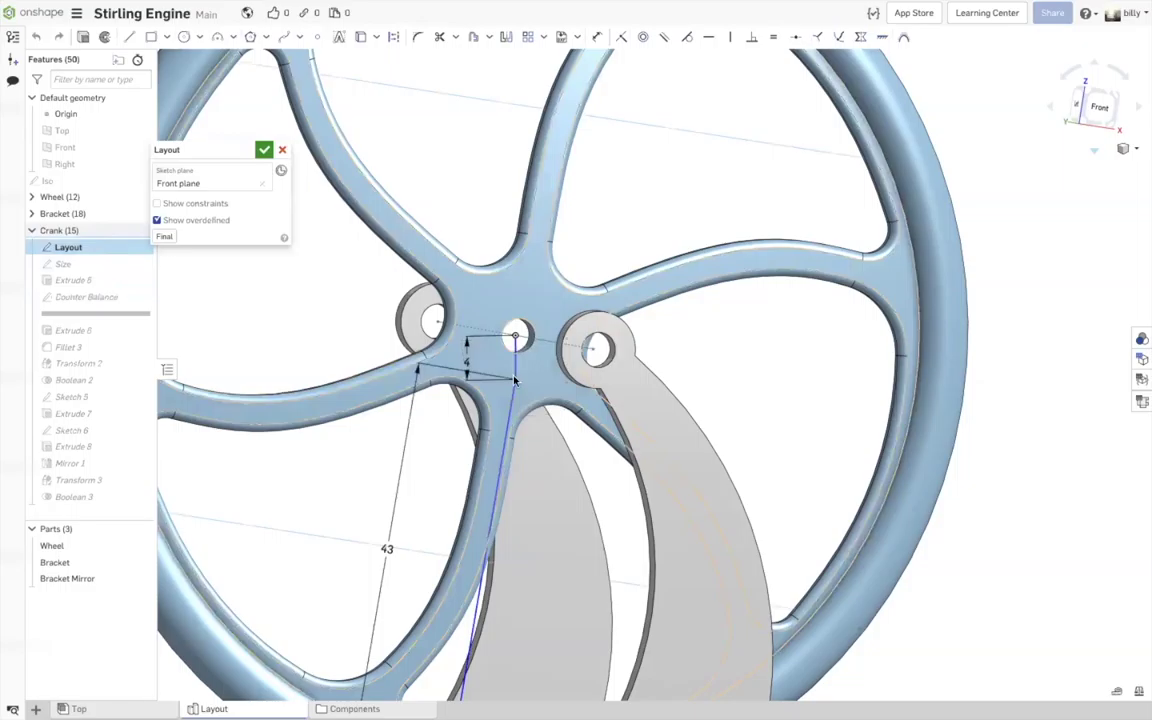
left_click_drag(516, 381, 447, 336)
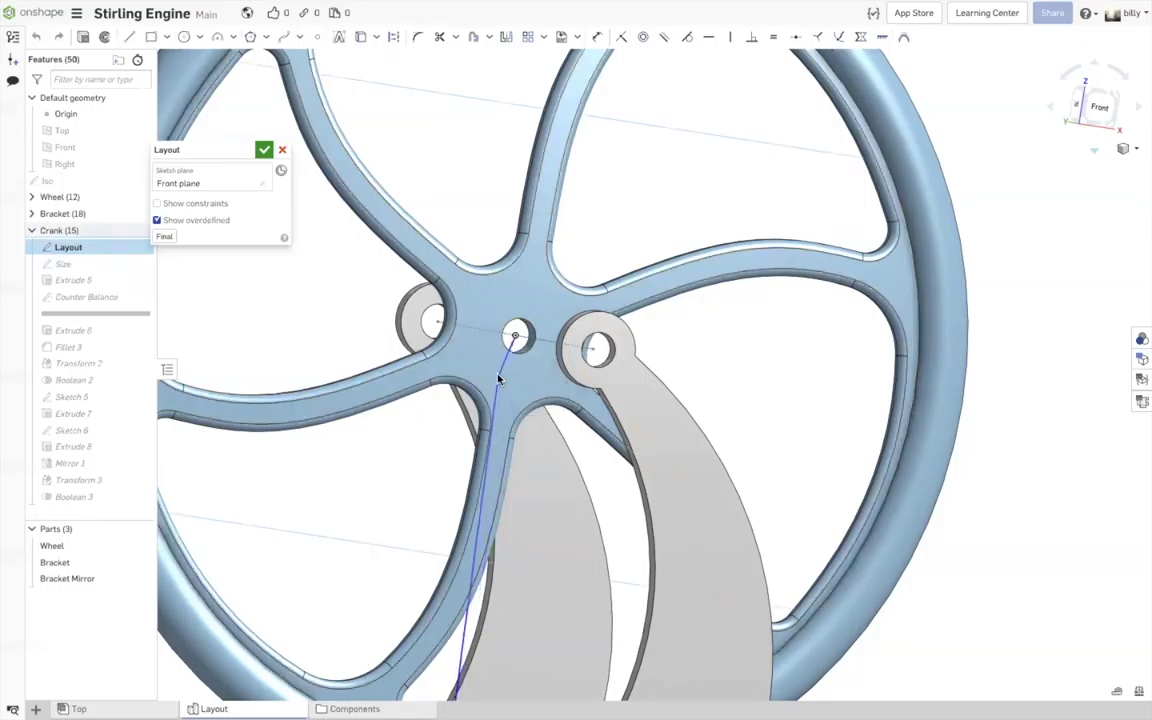
left_click(264, 150)
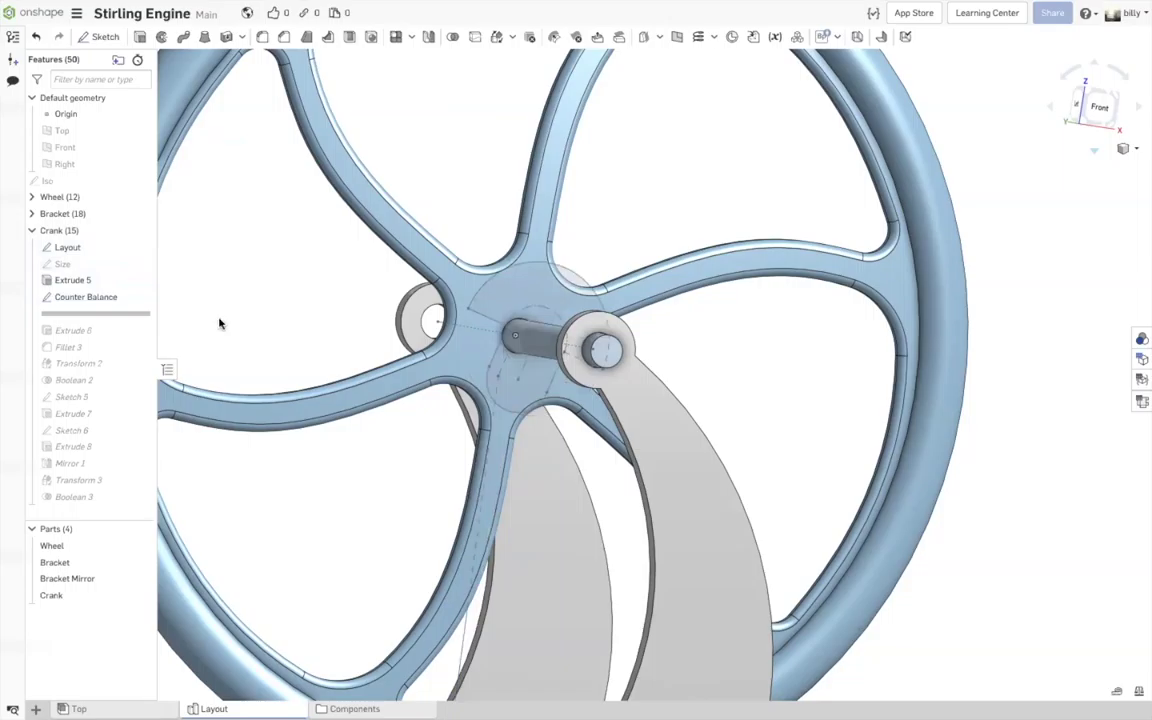
- In the Counter Balance sketch, make the line through the crank hub construction geometry
double_click(89, 298)
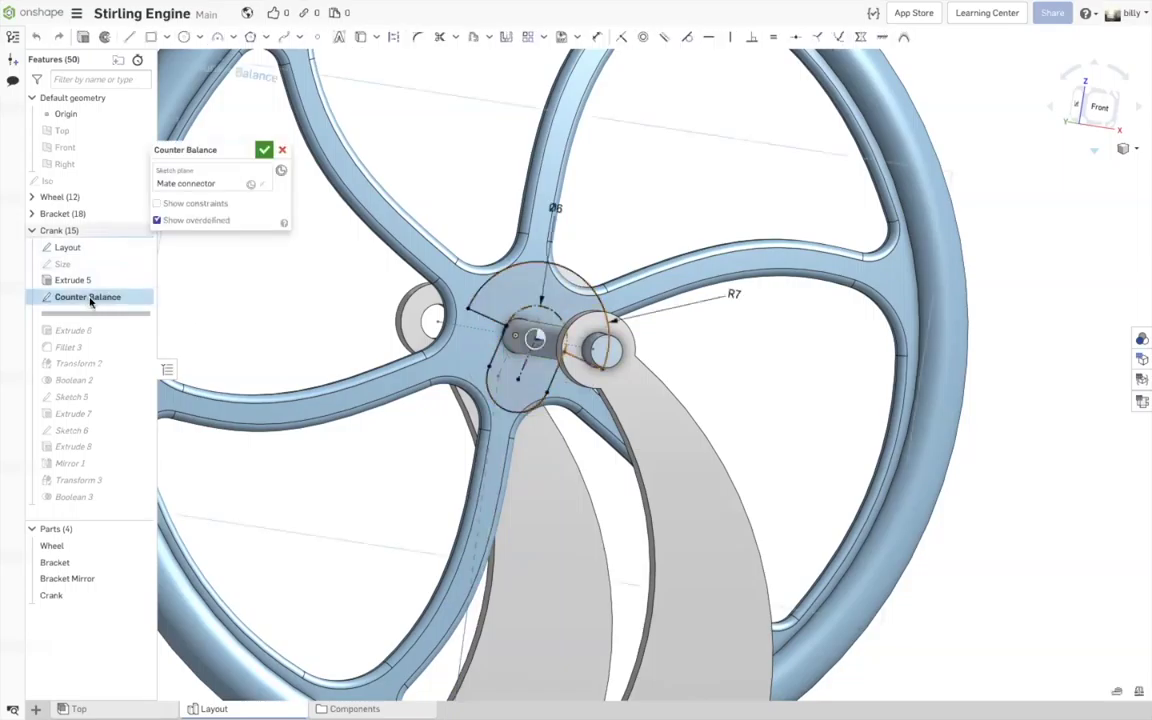
left_click(527, 368)
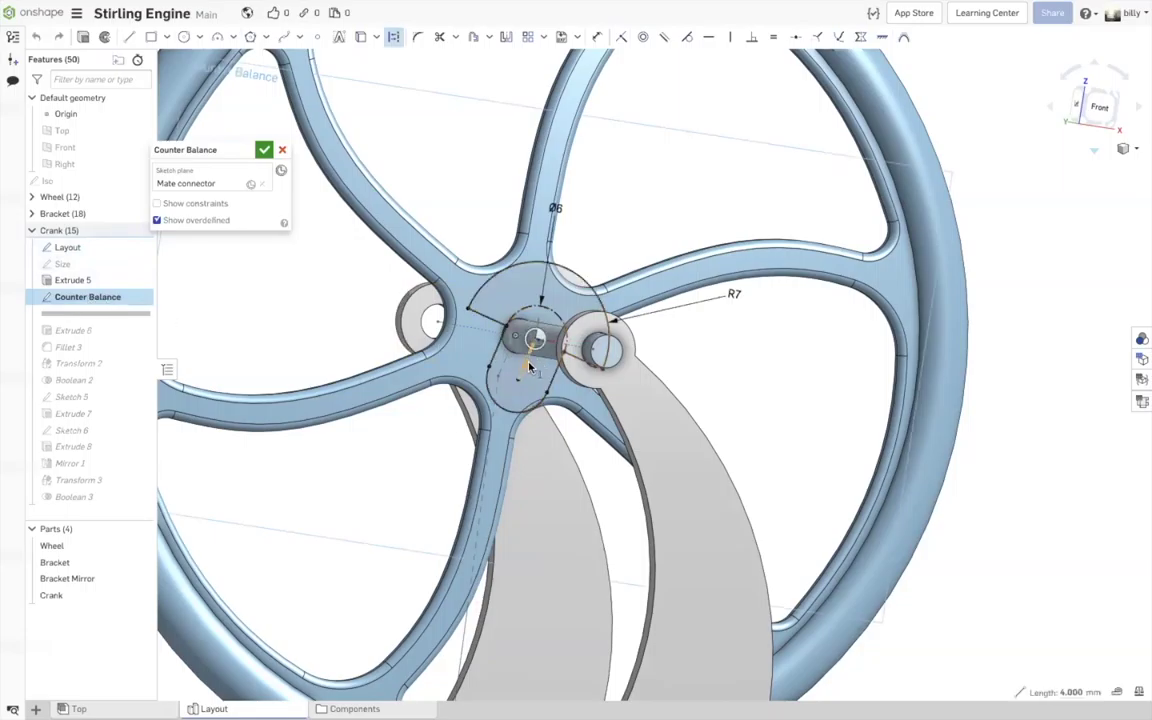
key("f")
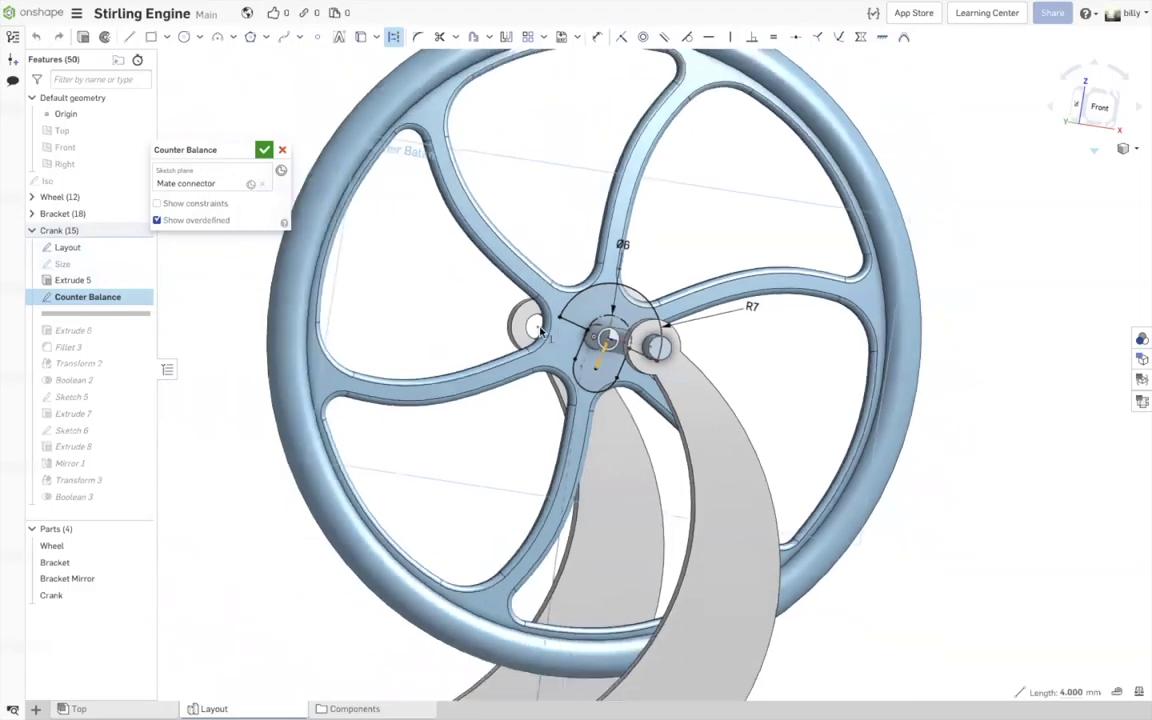
scroll(692, 341, "up", 5)
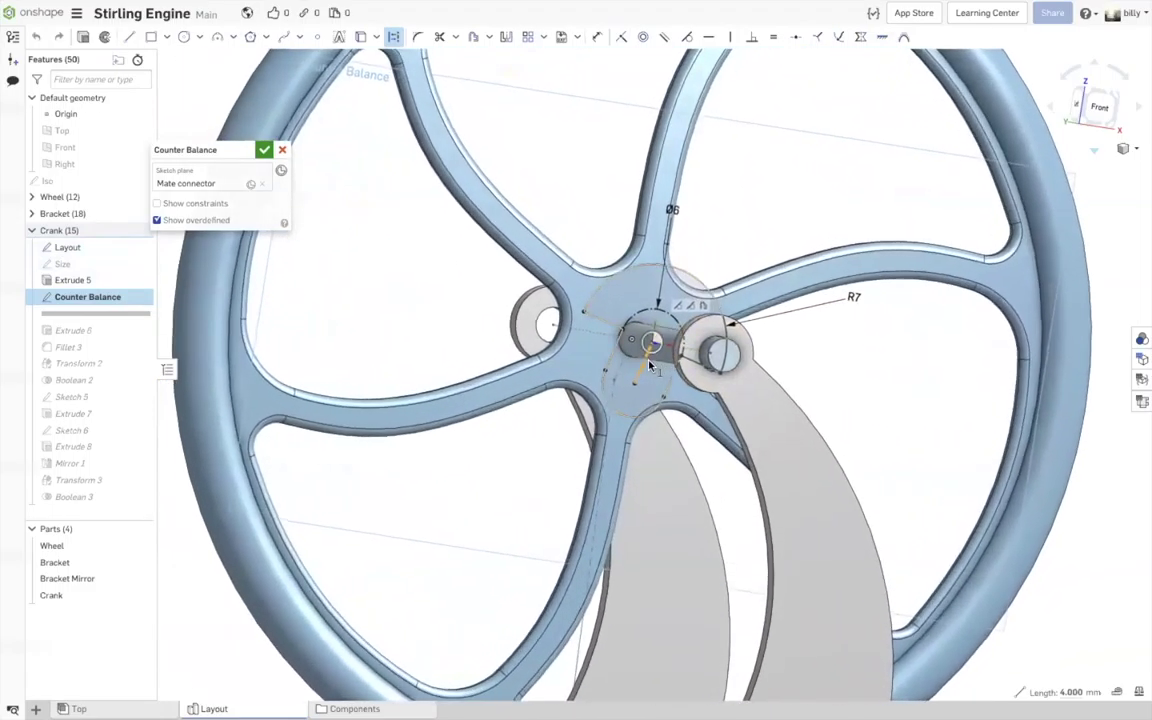
right_click(645, 367)
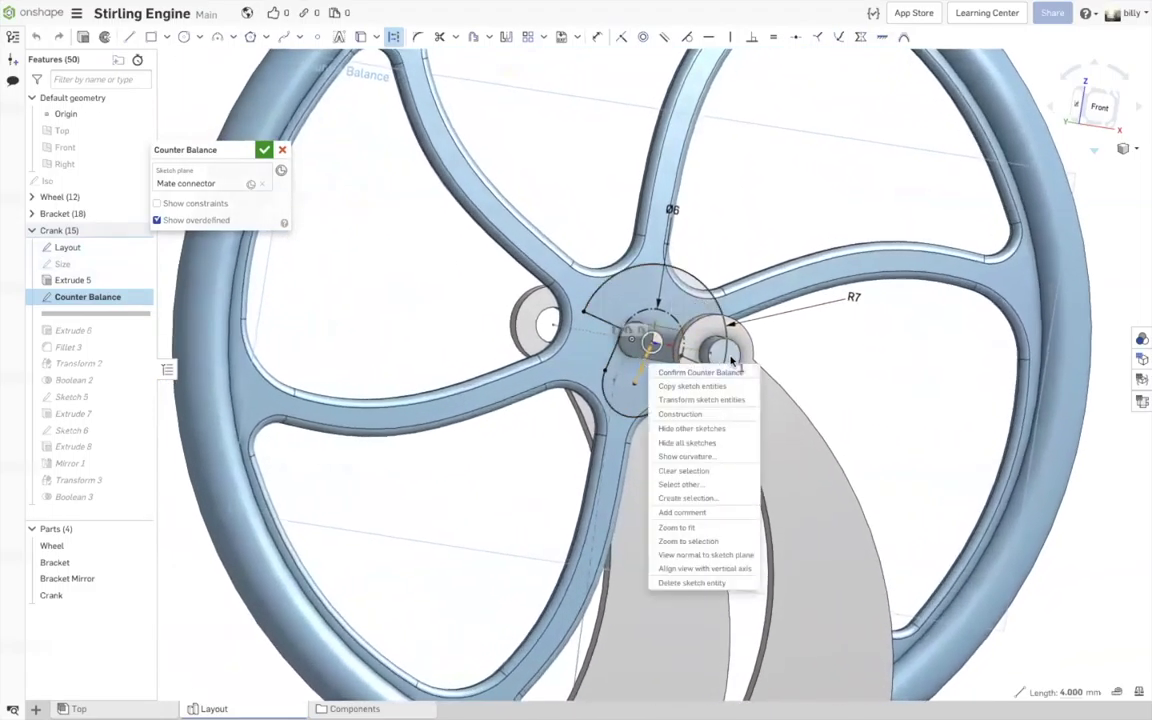
mouse_move(759, 367)
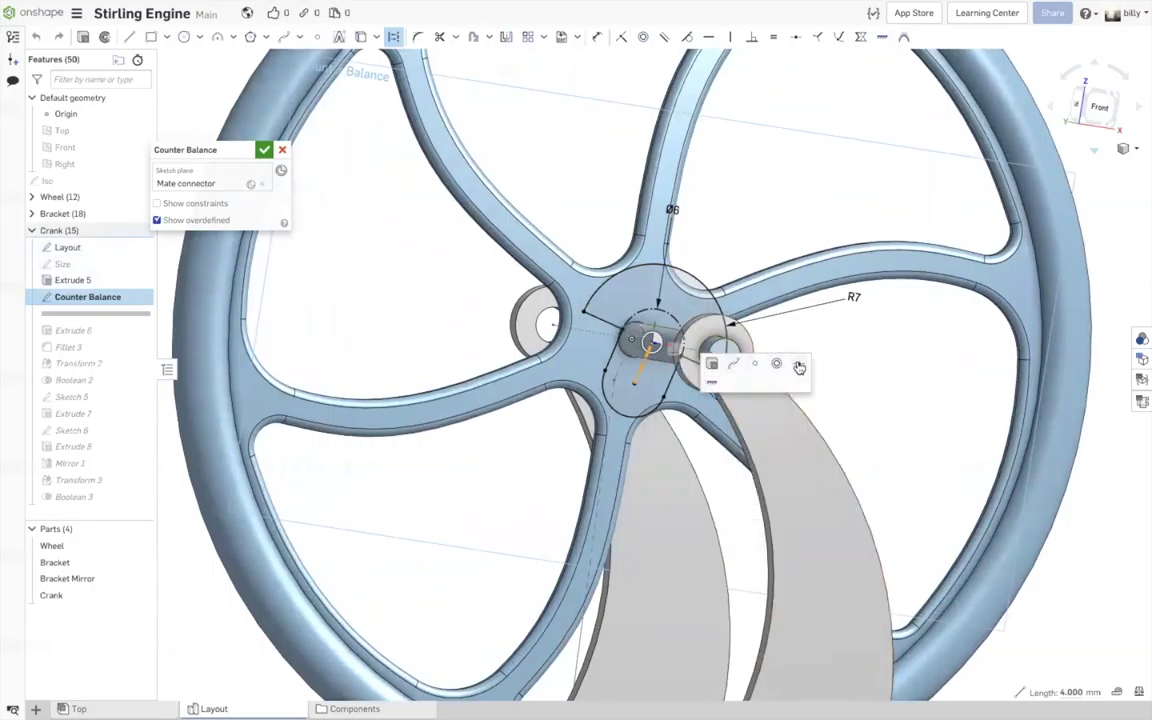
left_click(711, 363)
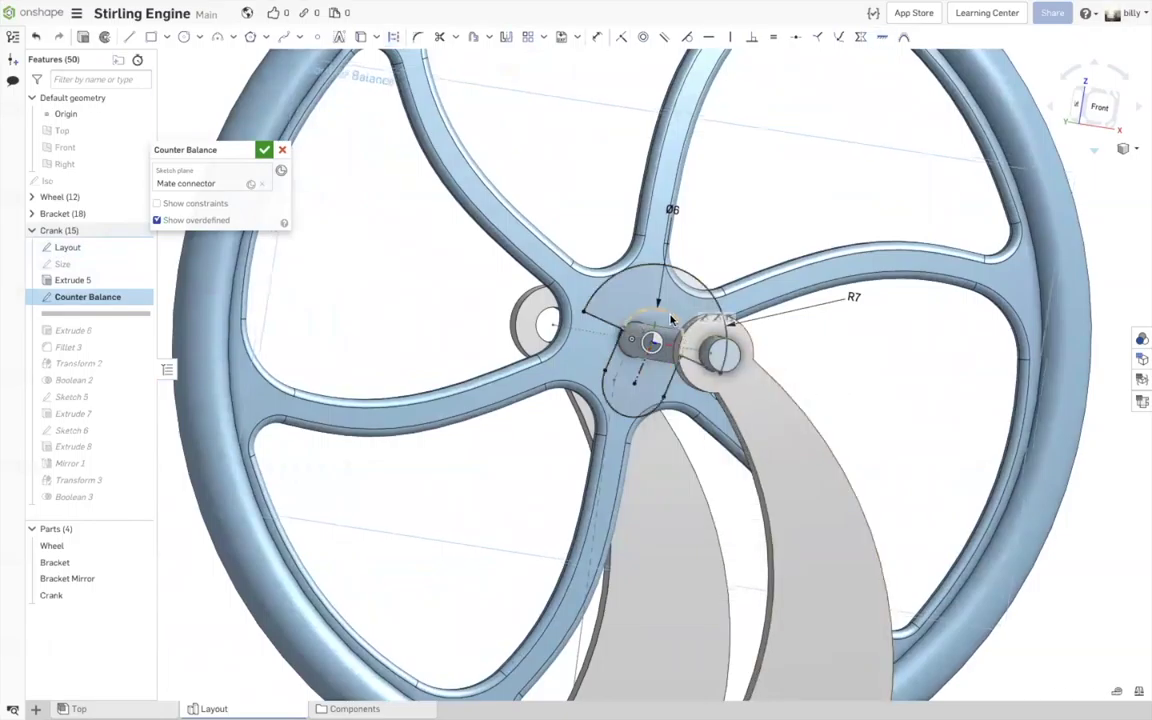
- Try dimensioning the arc near the hub, then delete the constraint that over-defined the sketch
key("d")
mouse_move(672, 318)
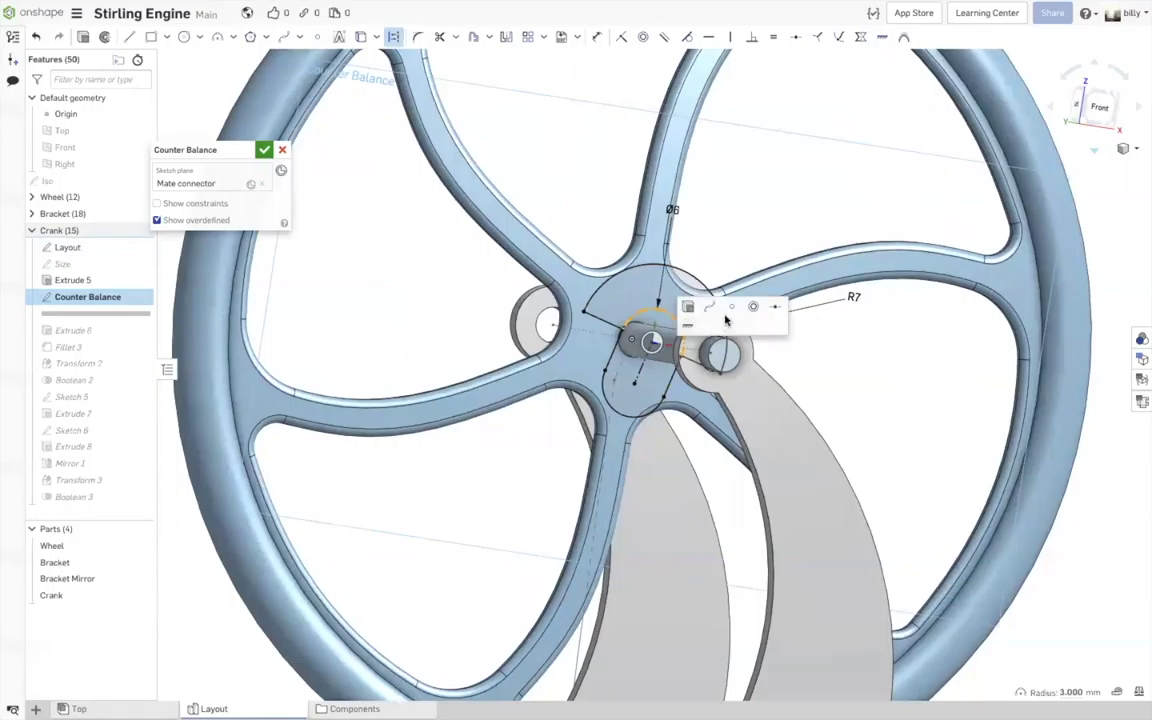
left_click(689, 331)
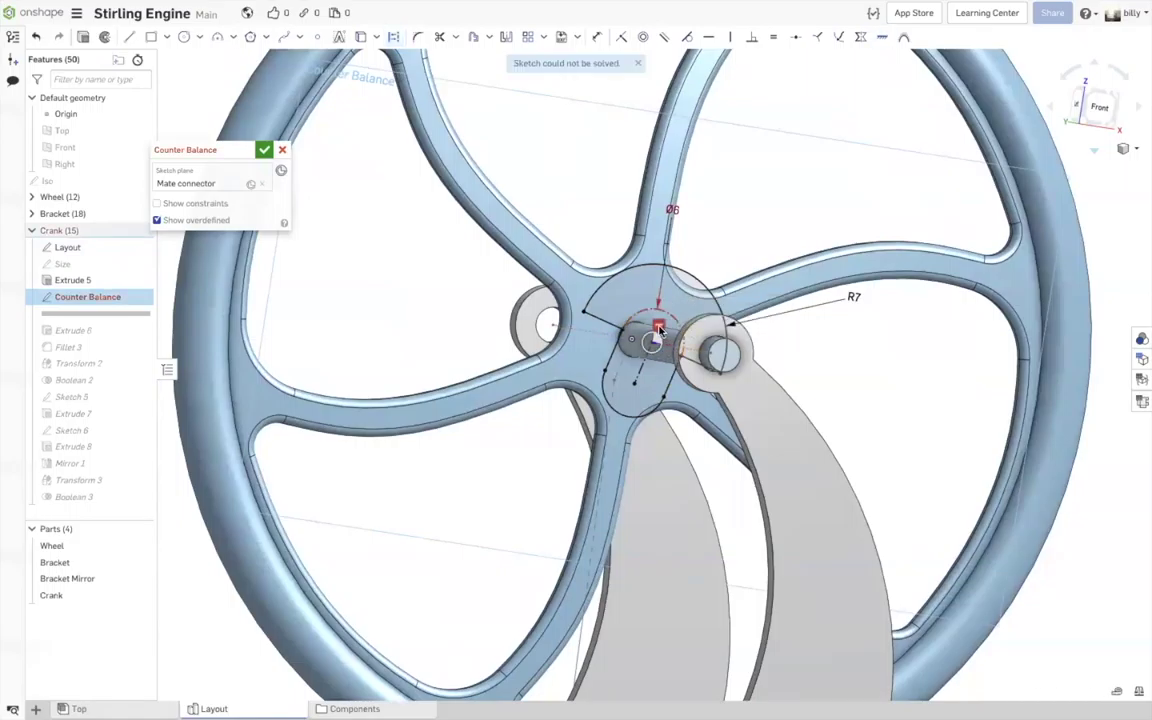
left_click(659, 327)
key("Delete")
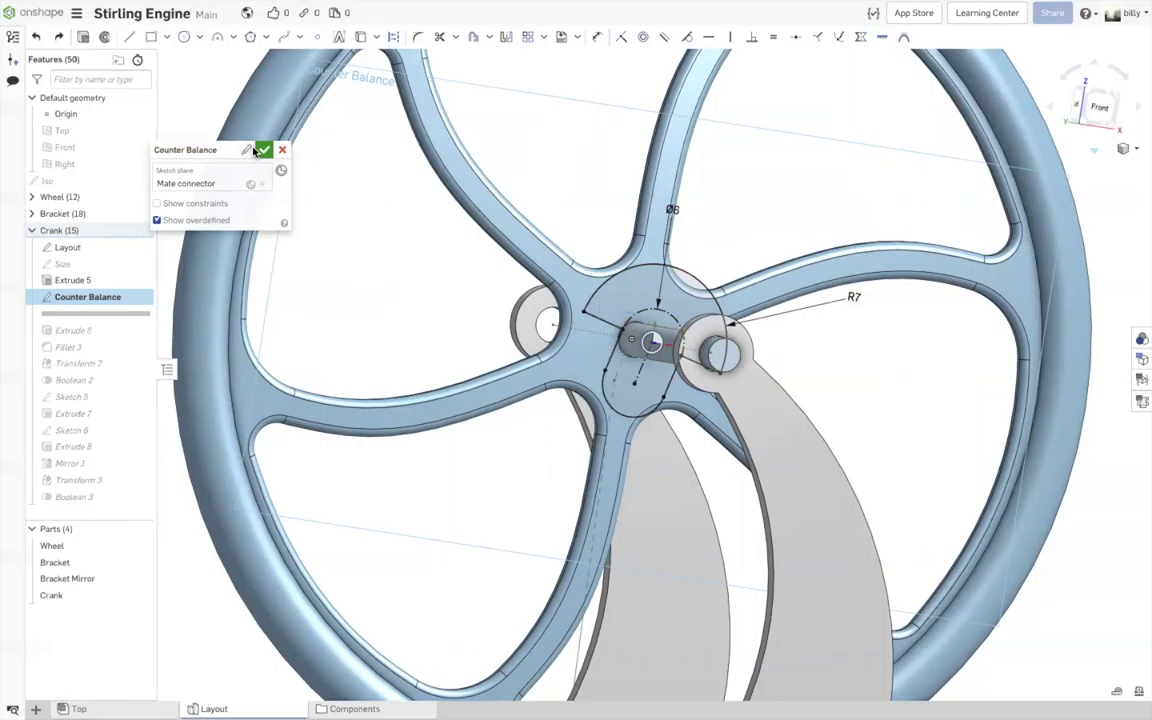
- Inspect the Layout sketch's 4 mm segment, then reopen and accept the Counter Balance sketch
double_click(68, 247)
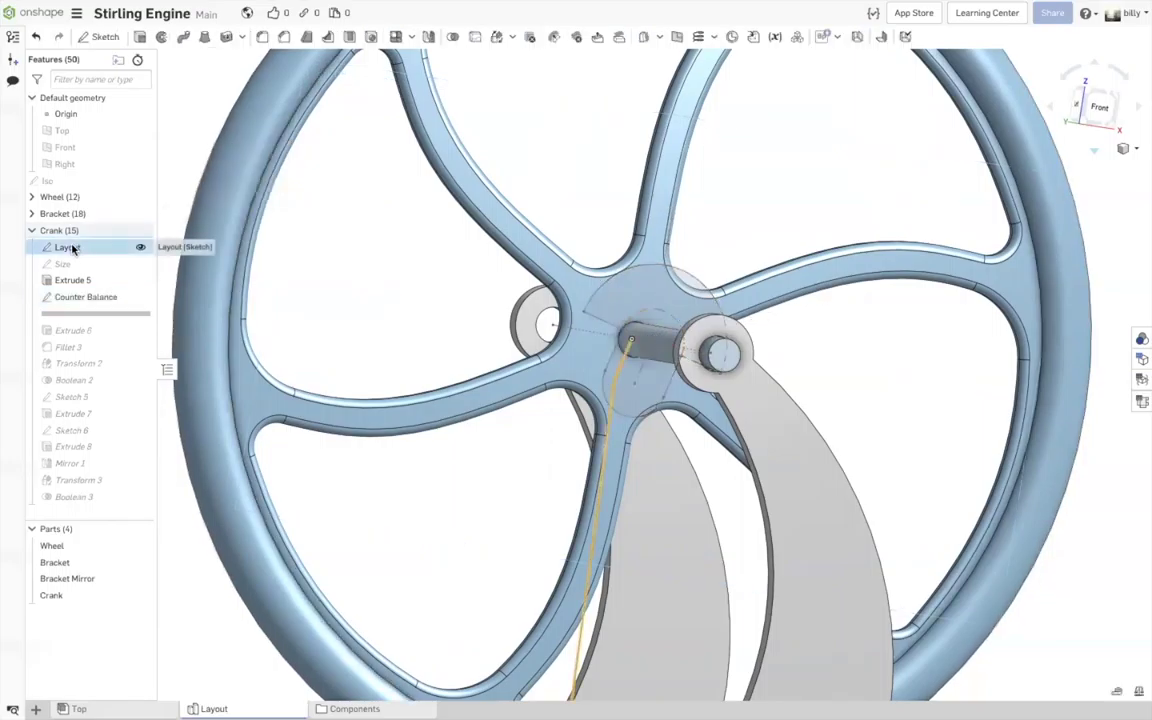
left_click(620, 373)
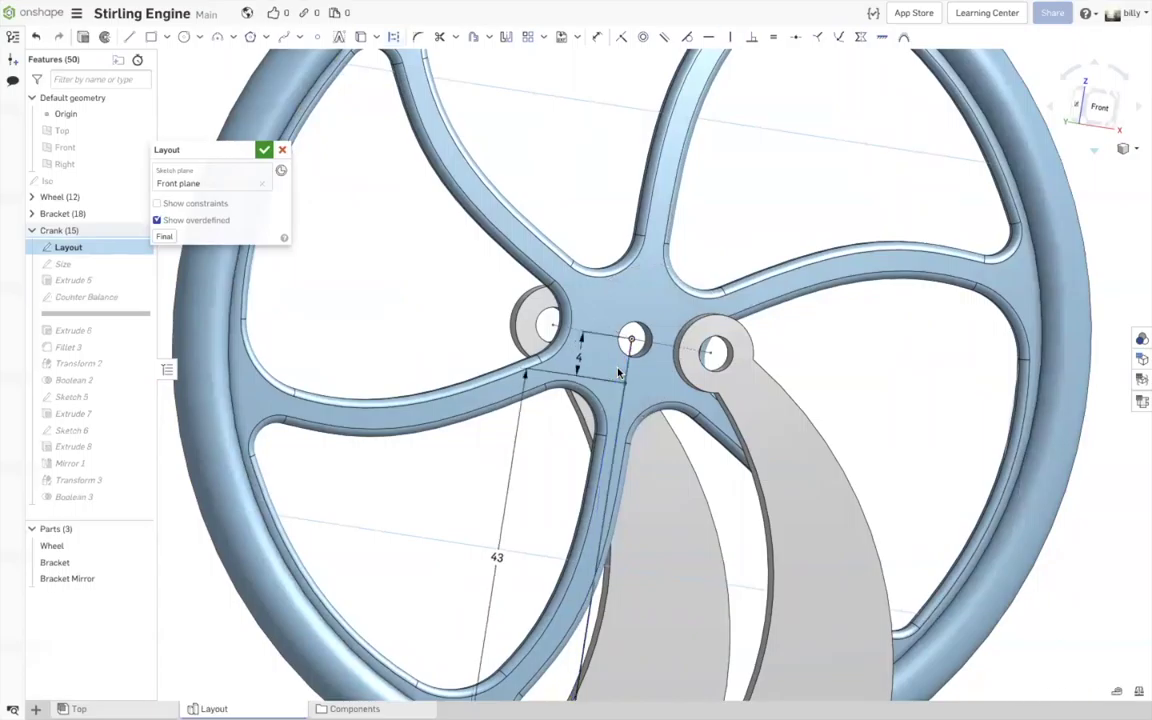
left_click(264, 149)
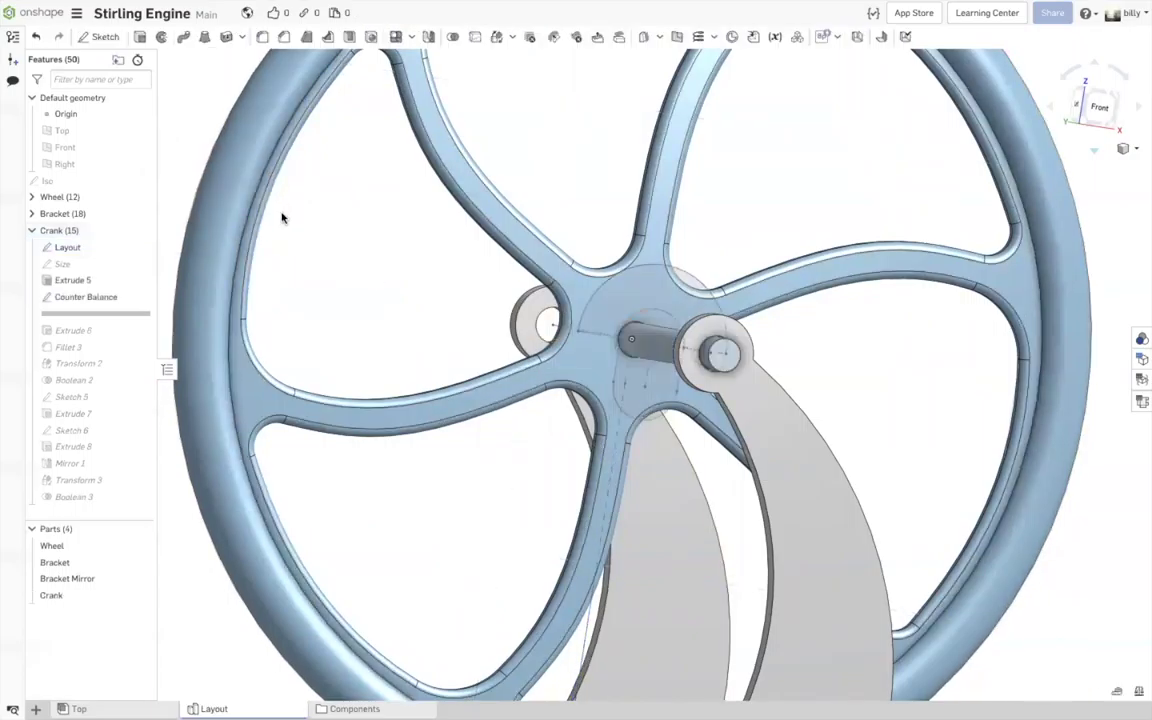
left_click(97, 299)
double_click(98, 300)
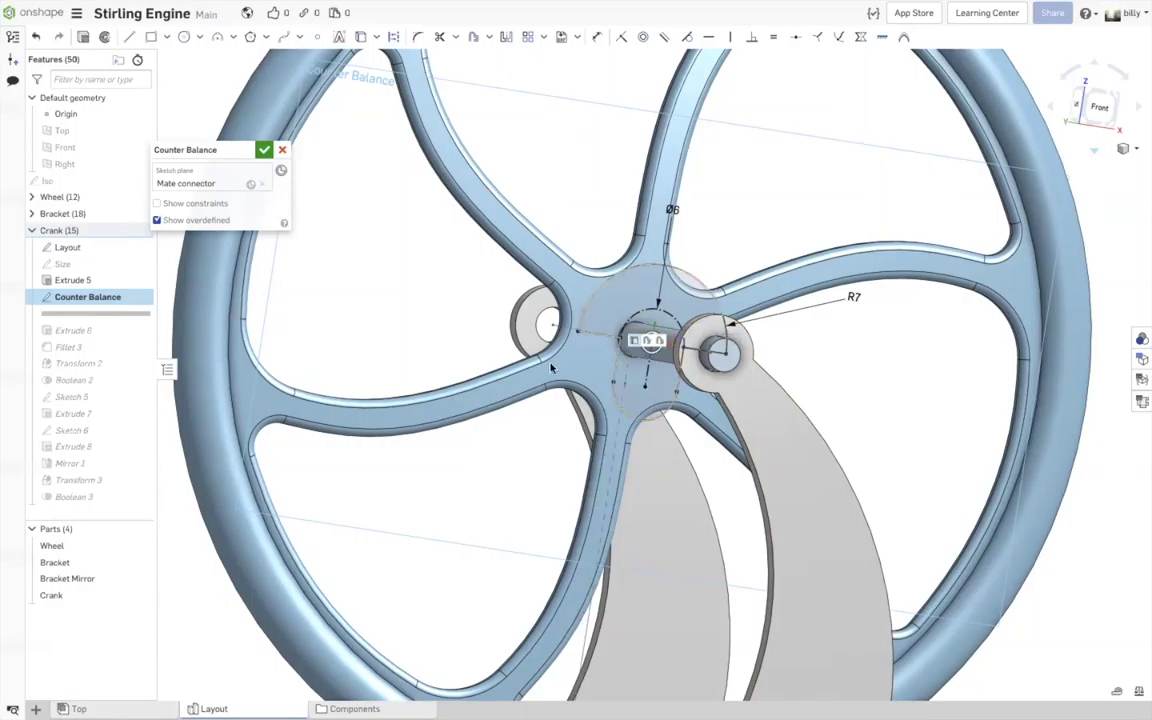
left_click(264, 149)
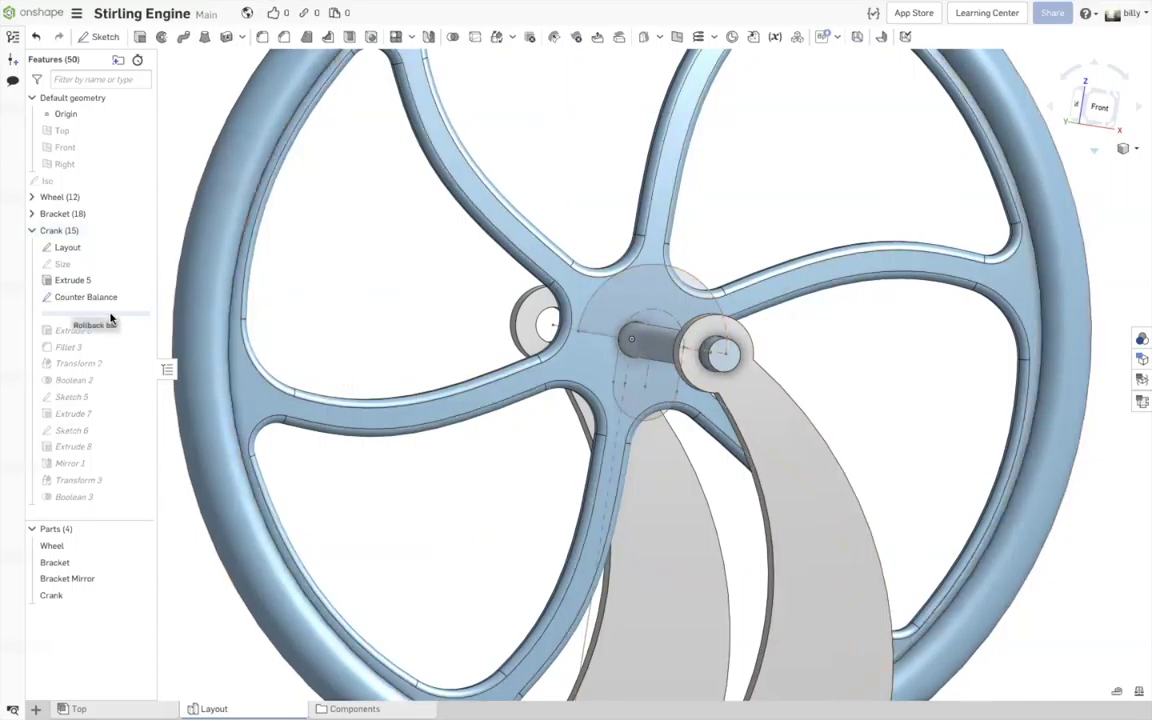
- Roll the history forward through Boolean 3, collapse Crank, and turn the flywheel in the Top assembly
left_click_drag(113, 316, 124, 321)
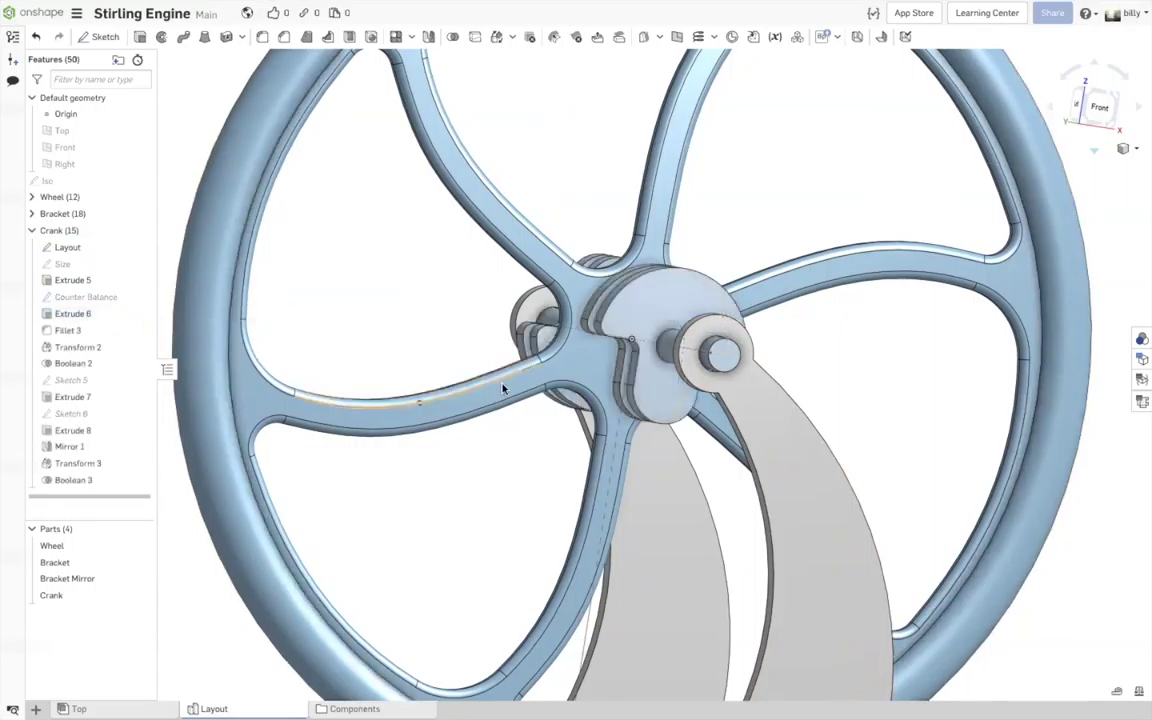
left_click(32, 230)
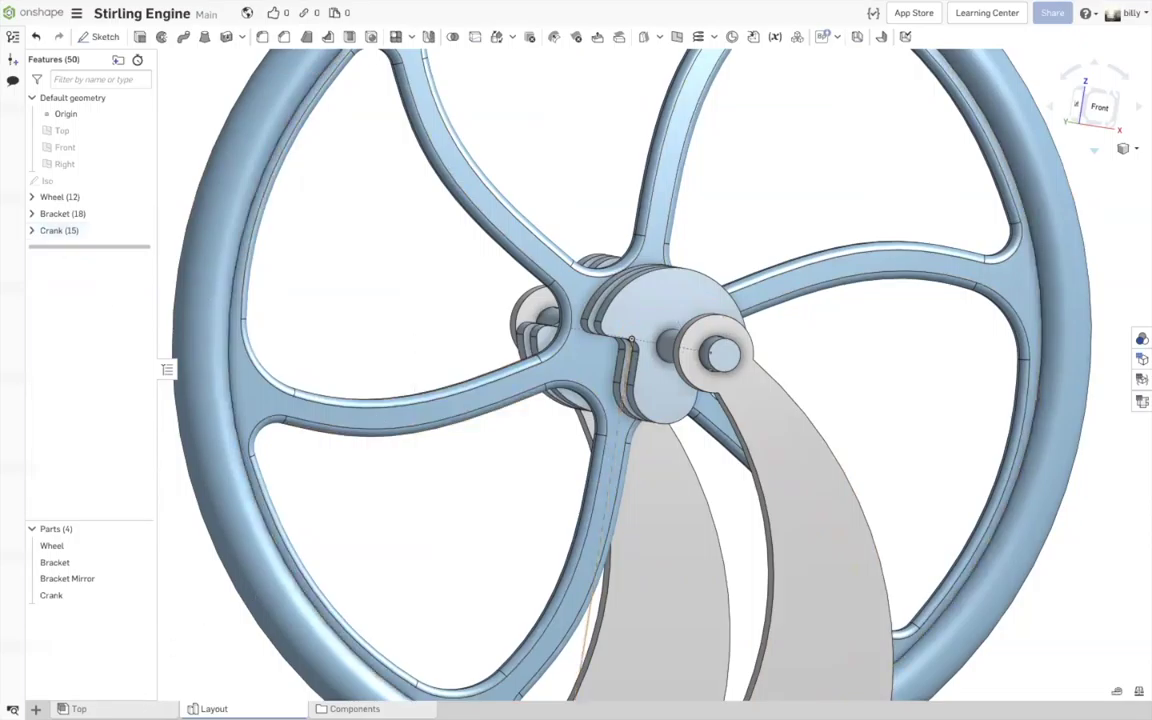
left_click(79, 708)
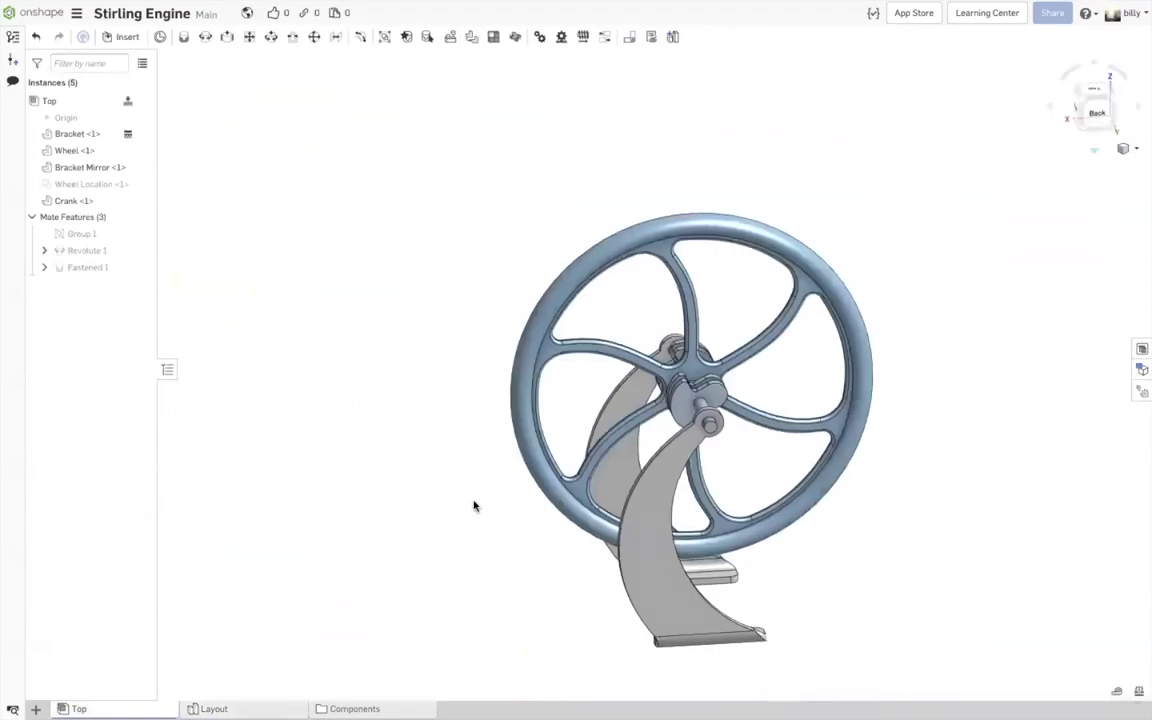
right_click_drag(462, 489, 519, 504)
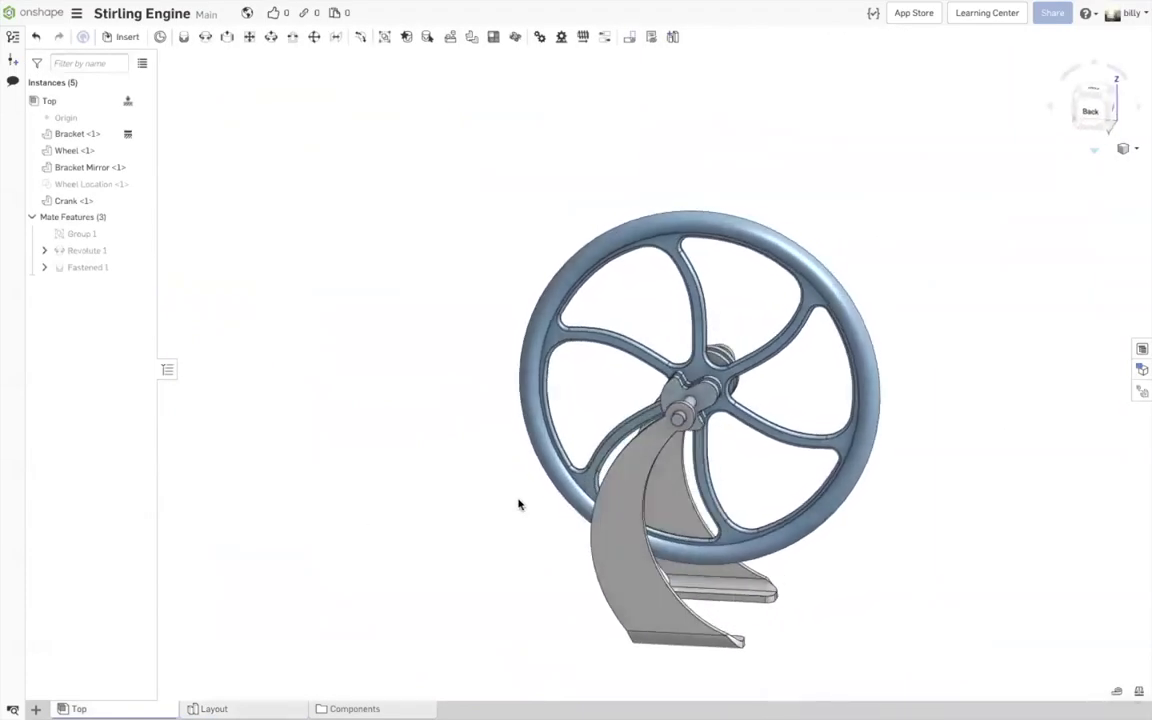
left_click_drag(750, 256, 537, 380)
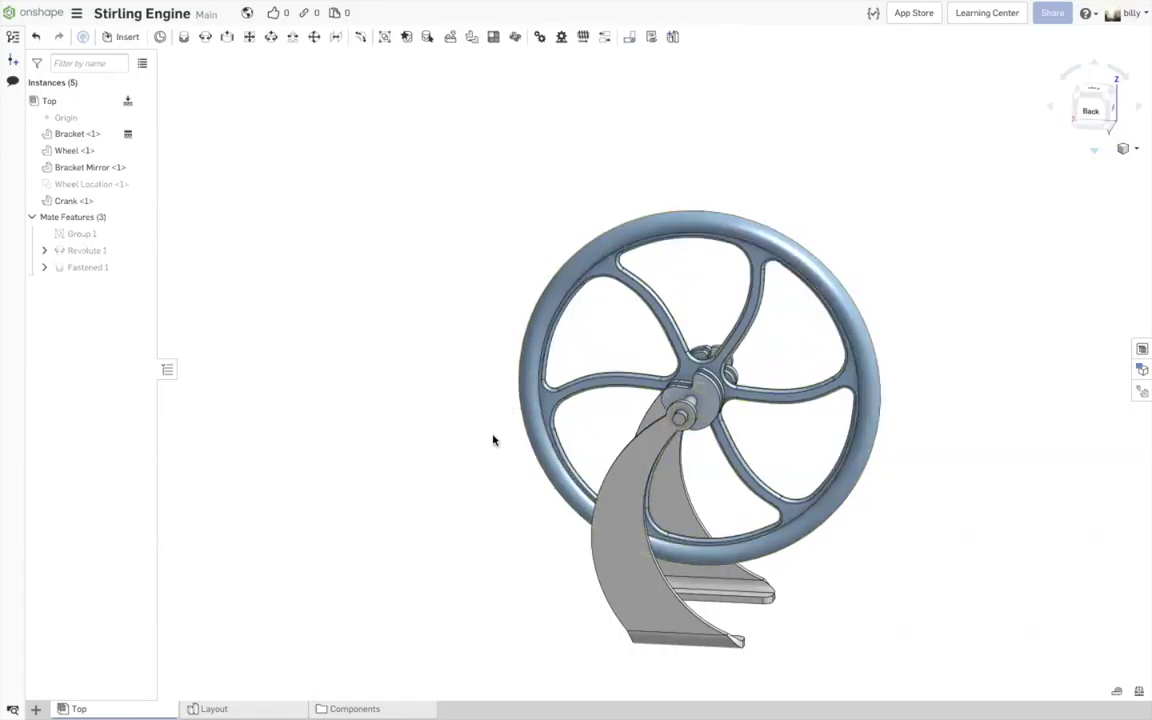
mouse_move(244, 708)
- In the Layout Part Studio, expand Crank (15), toggle the Layout sketch's visibility, and orbit toward the wheel
left_click(214, 708)
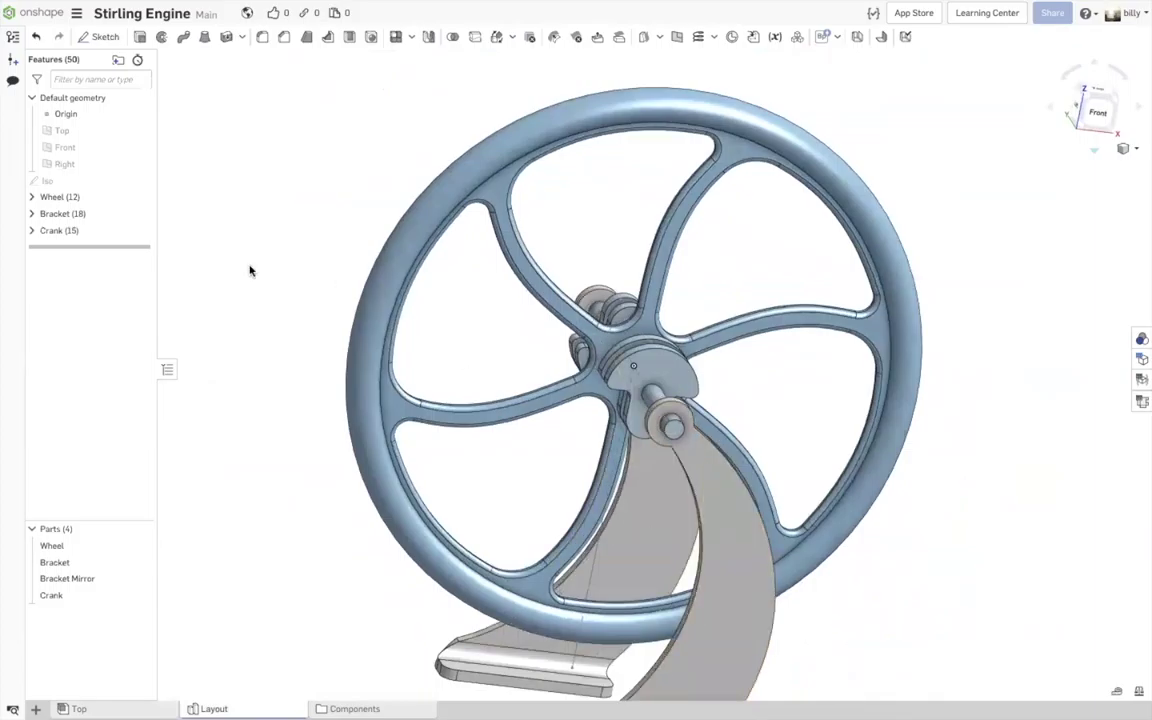
left_click(32, 230)
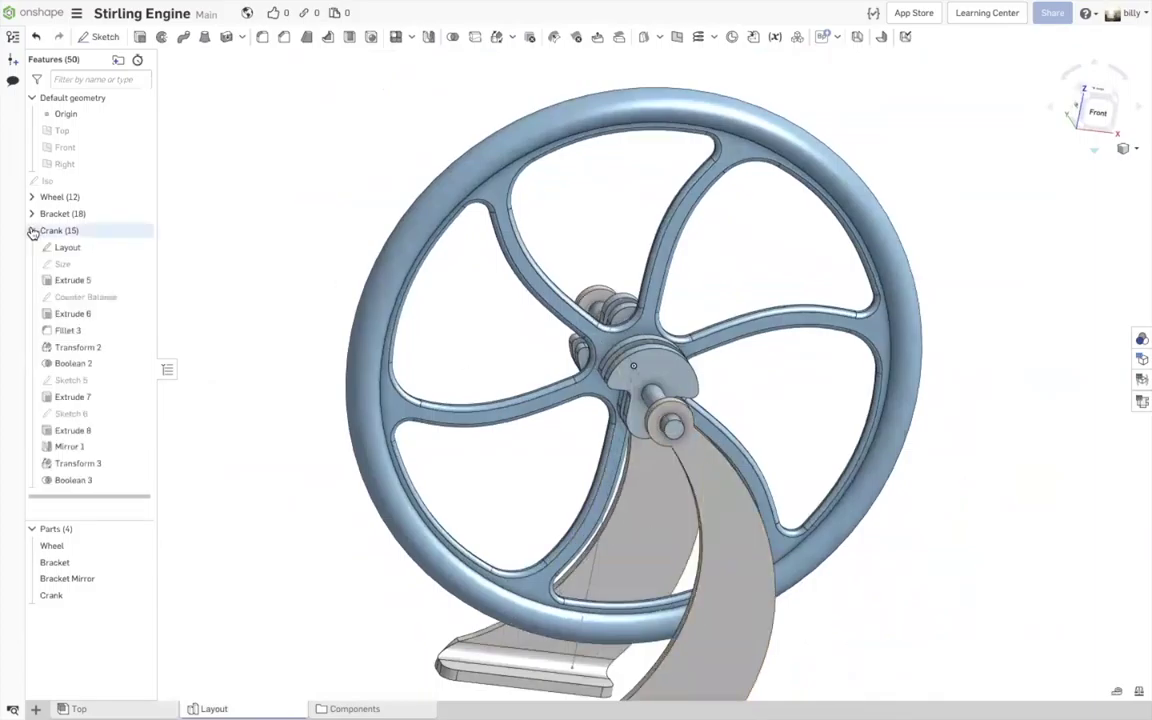
left_click(141, 247)
scroll(232, 343, "down", 2)
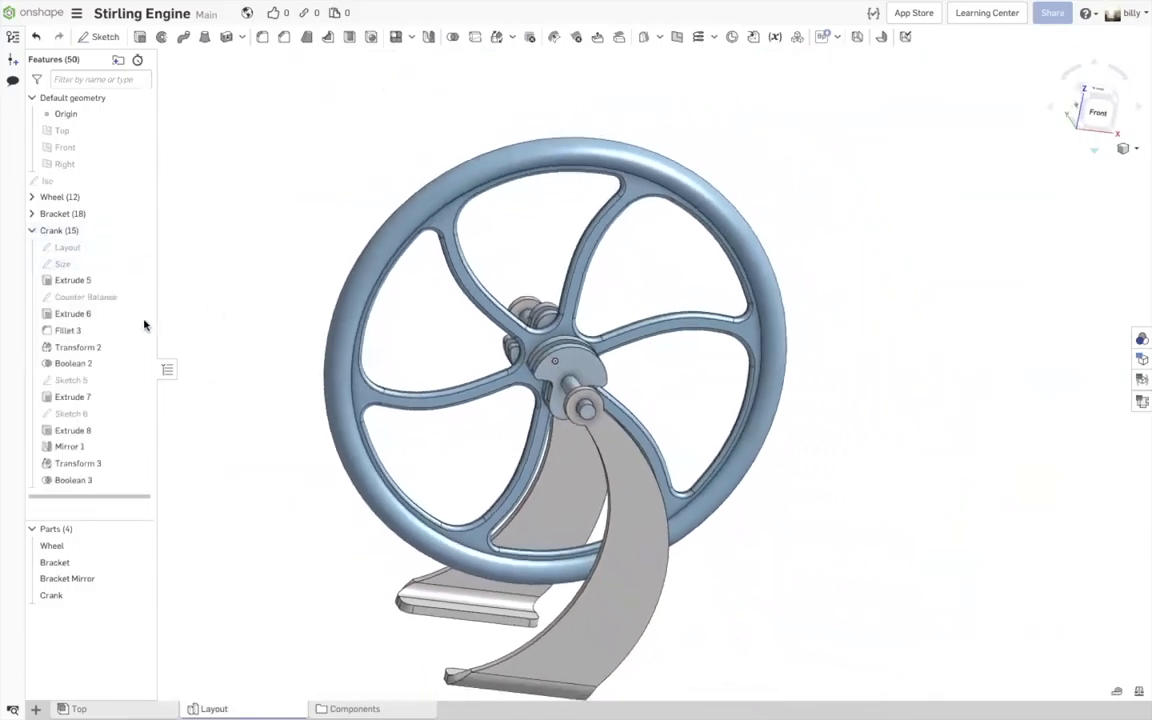
left_click(141, 248)
right_click_drag(253, 381, 354, 427)
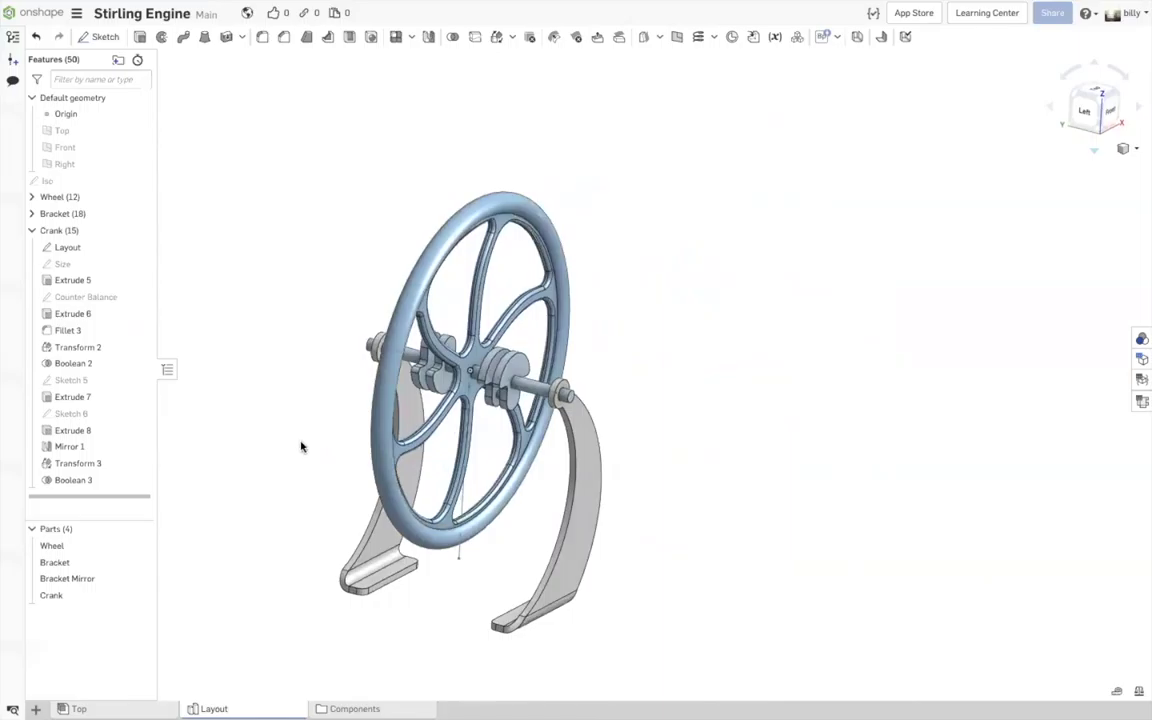
key("f")
right_click_drag(393, 437, 386, 431)
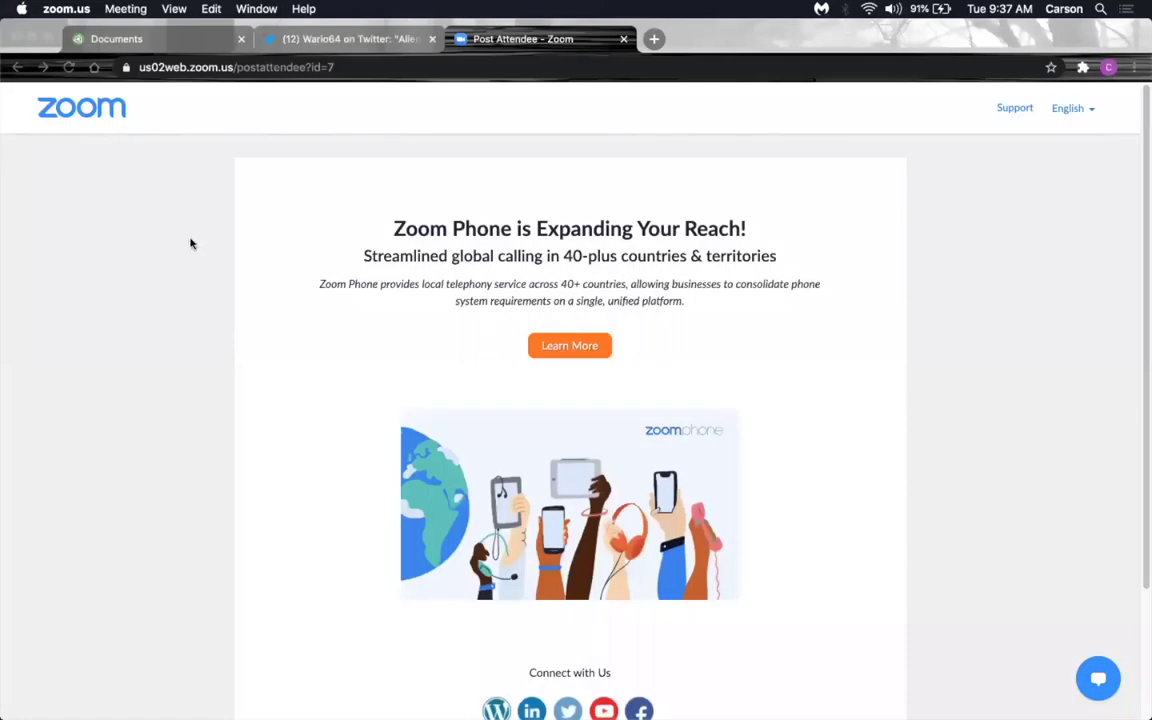
- Return to Chrome and reopen the Stirling Engine document from the Onshape documents list
left_click(170, 110)
left_click(165, 42)
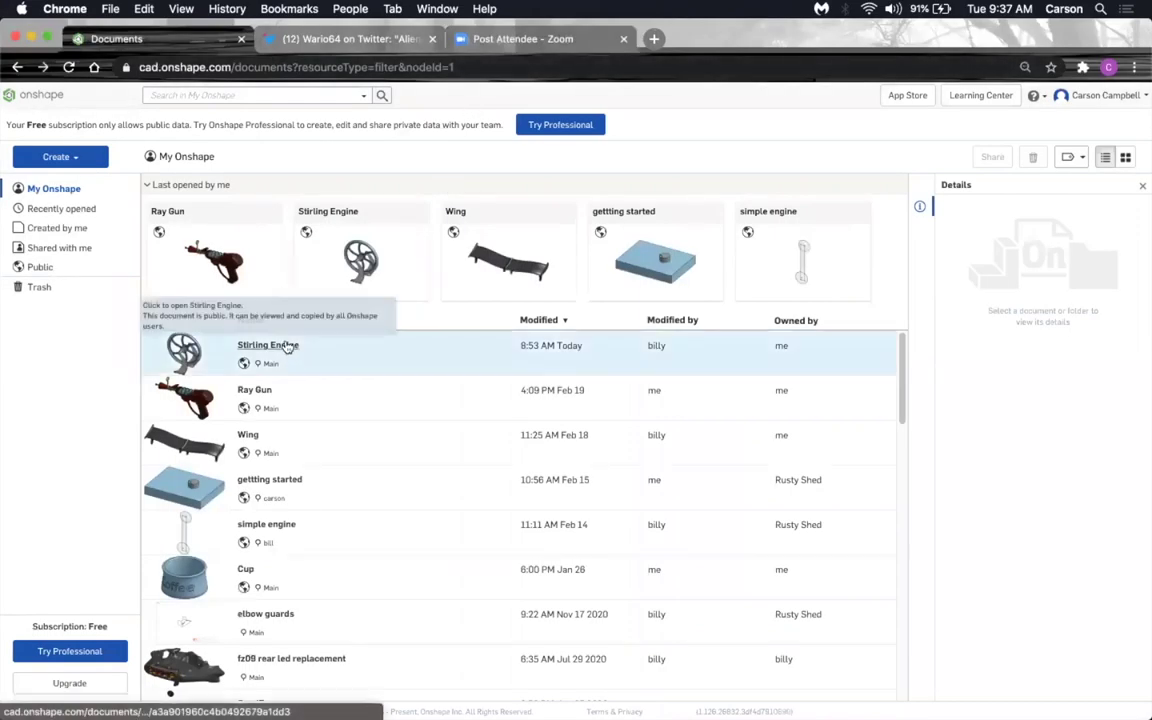
left_click(285, 346)
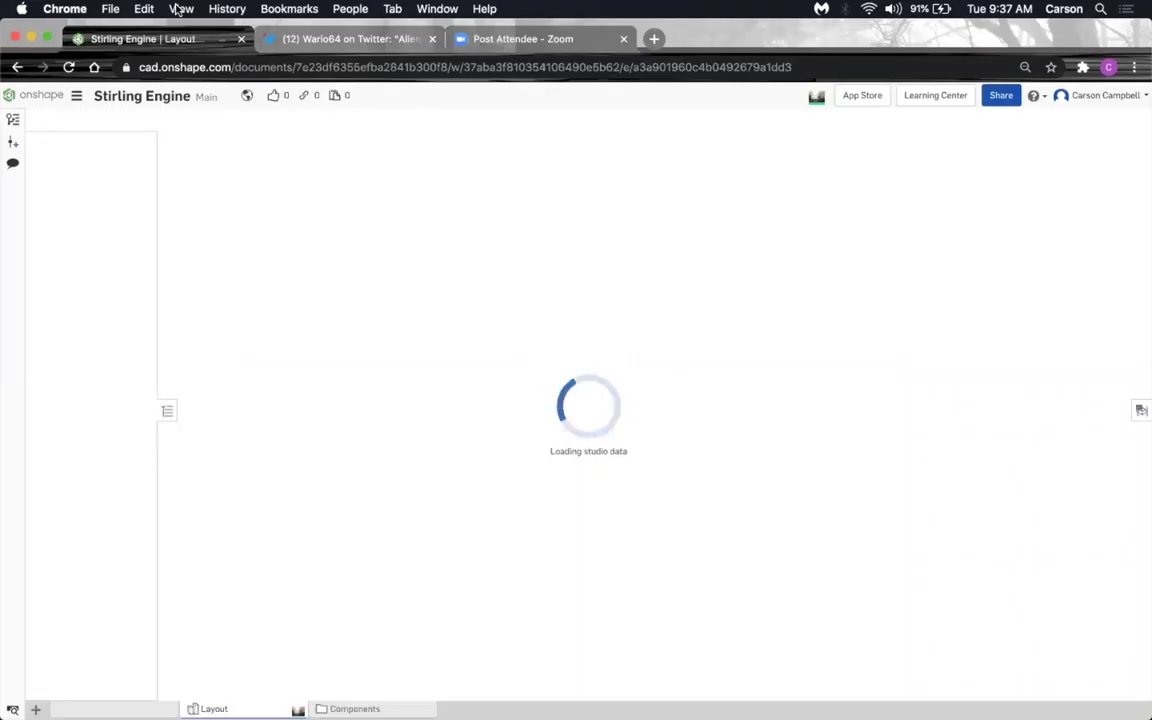
left_click(178, 9)
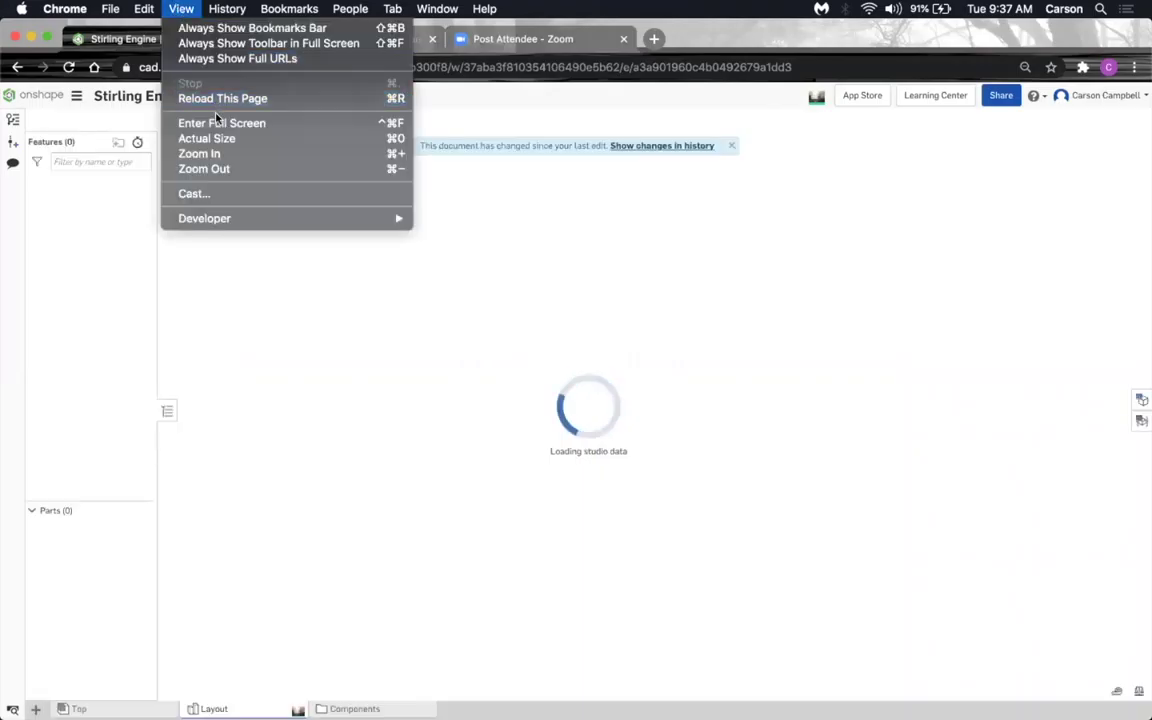
left_click(180, 9)
left_click(180, 9)
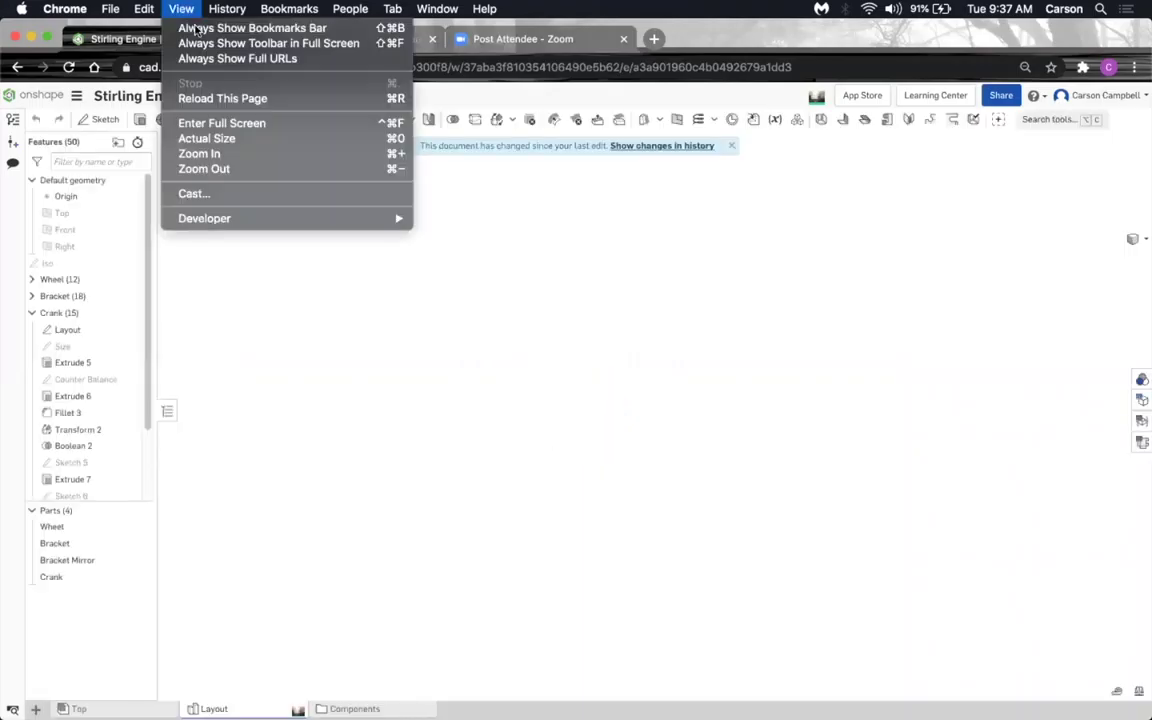
left_click(216, 131)
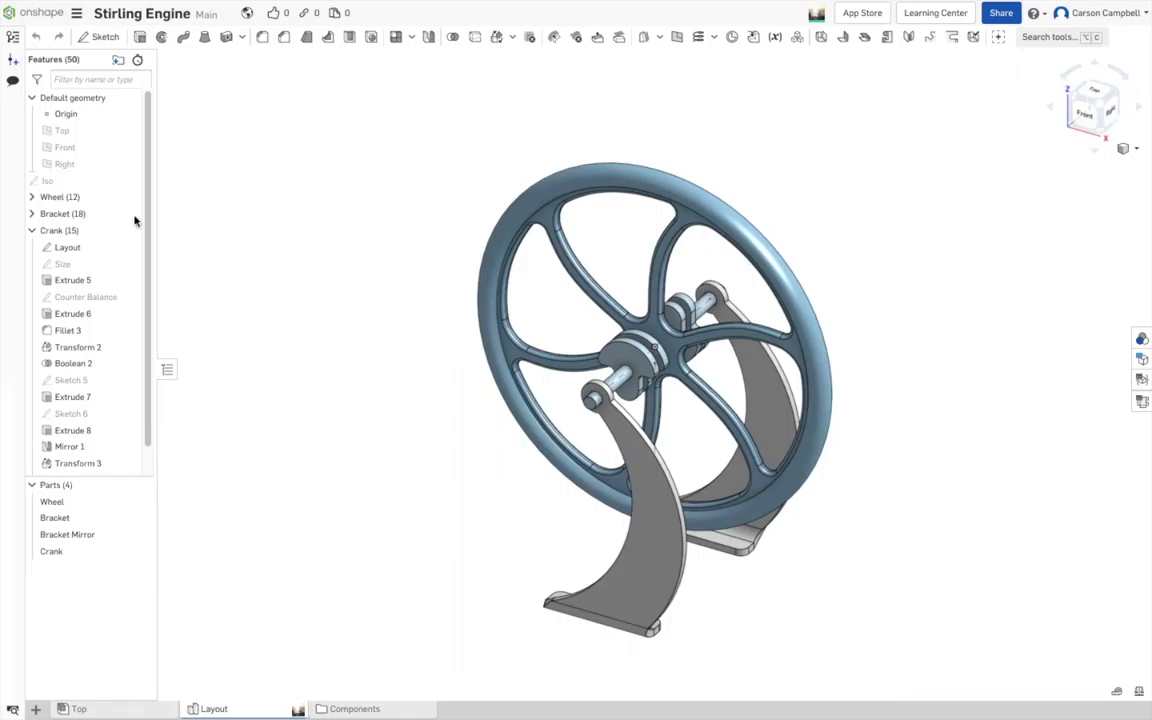
- Collapse the Crank folder, orbit to an oblique view, and section at the Crank's disk face
left_click(32, 230)
left_click(323, 189)
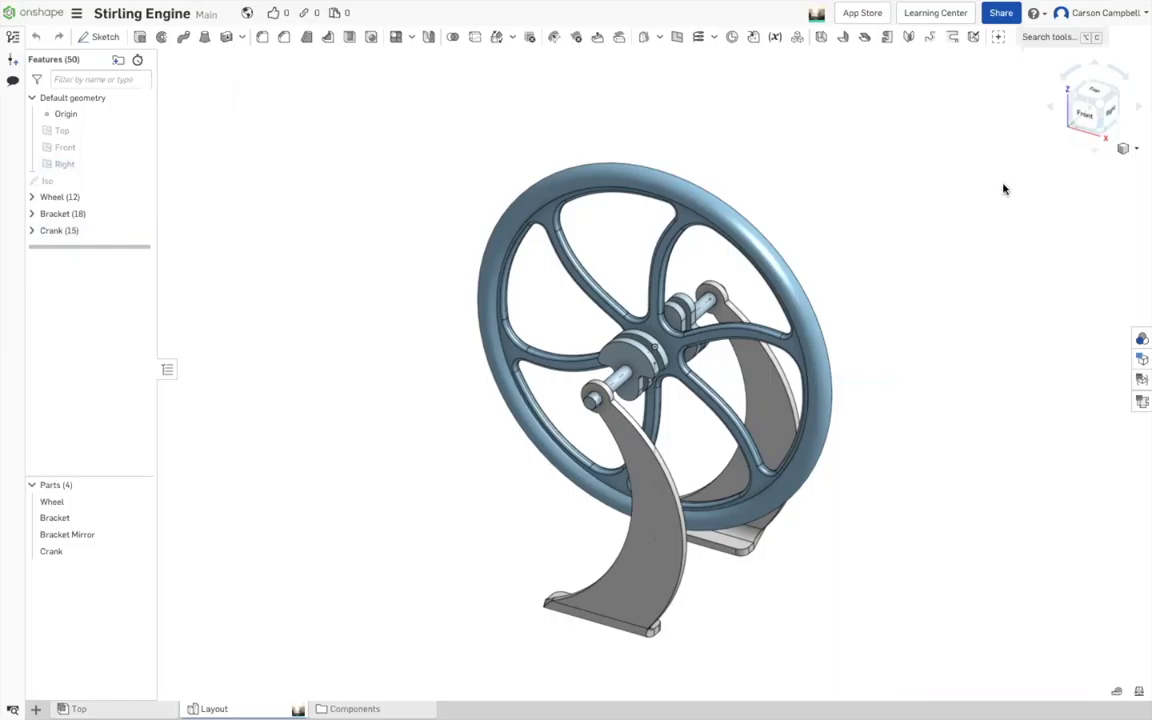
right_click_drag(987, 226, 897, 243)
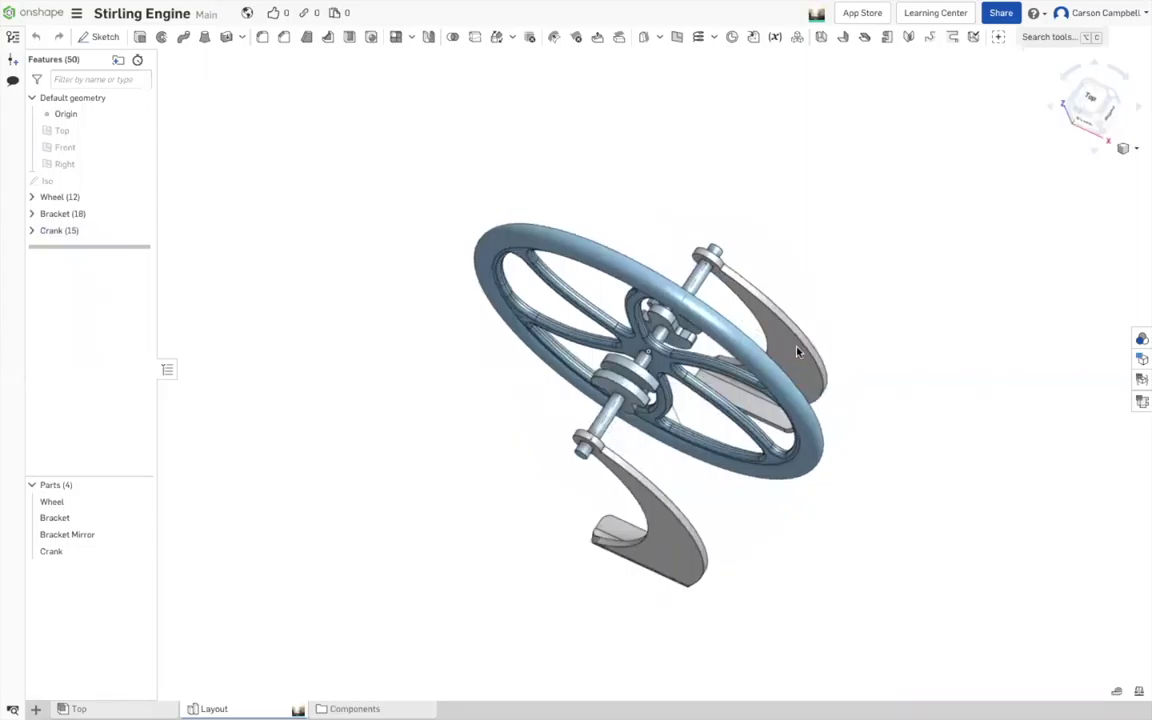
scroll(797, 351, "up", 5)
mouse_move(933, 317)
right_mouse_down()
mouse_move(902, 334)
mouse_move(941, 335)
right_mouse_up()
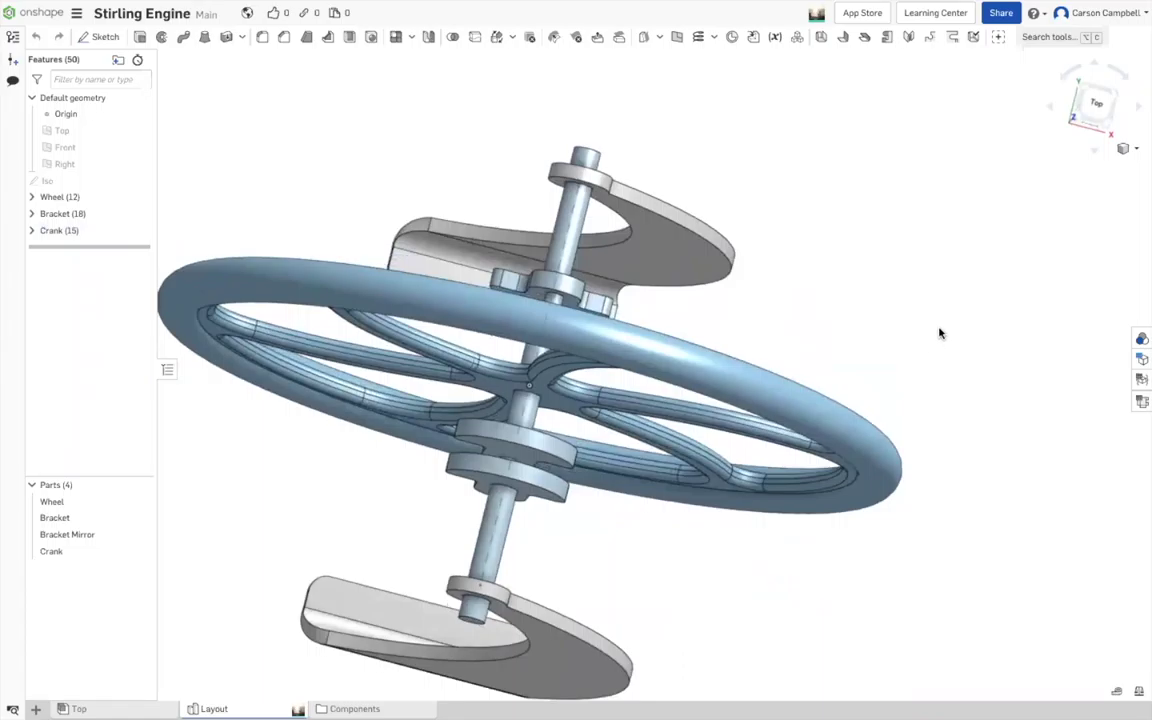
right_click(942, 325)
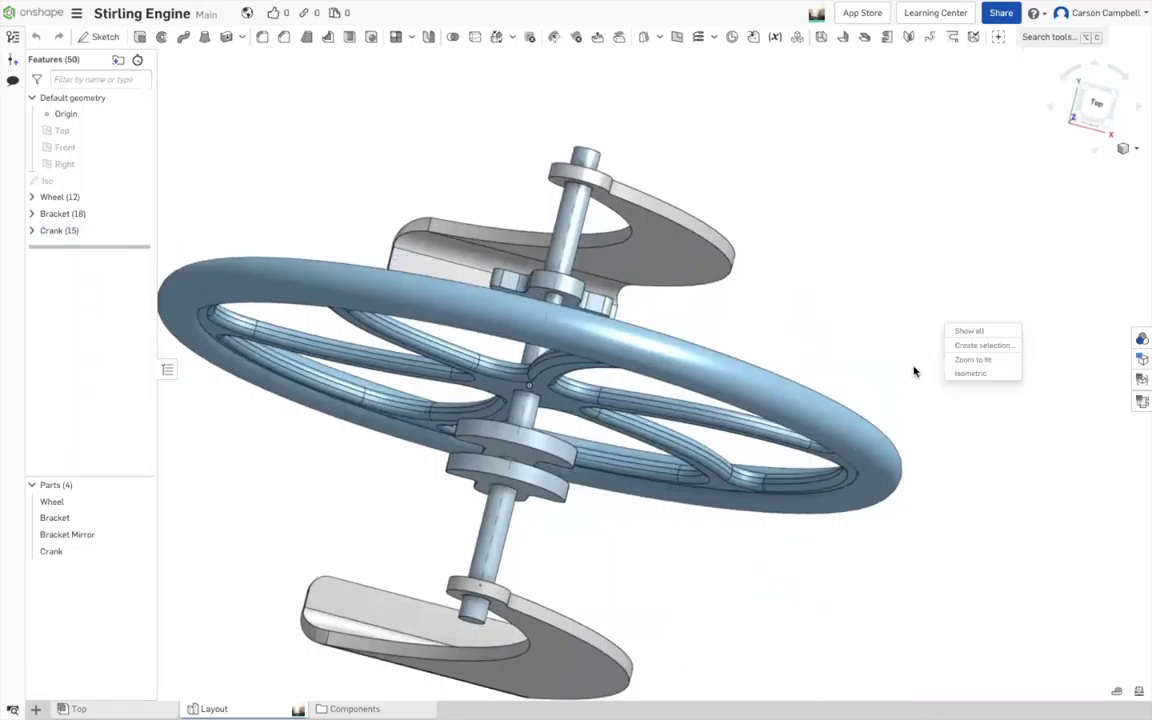
key("Escape")
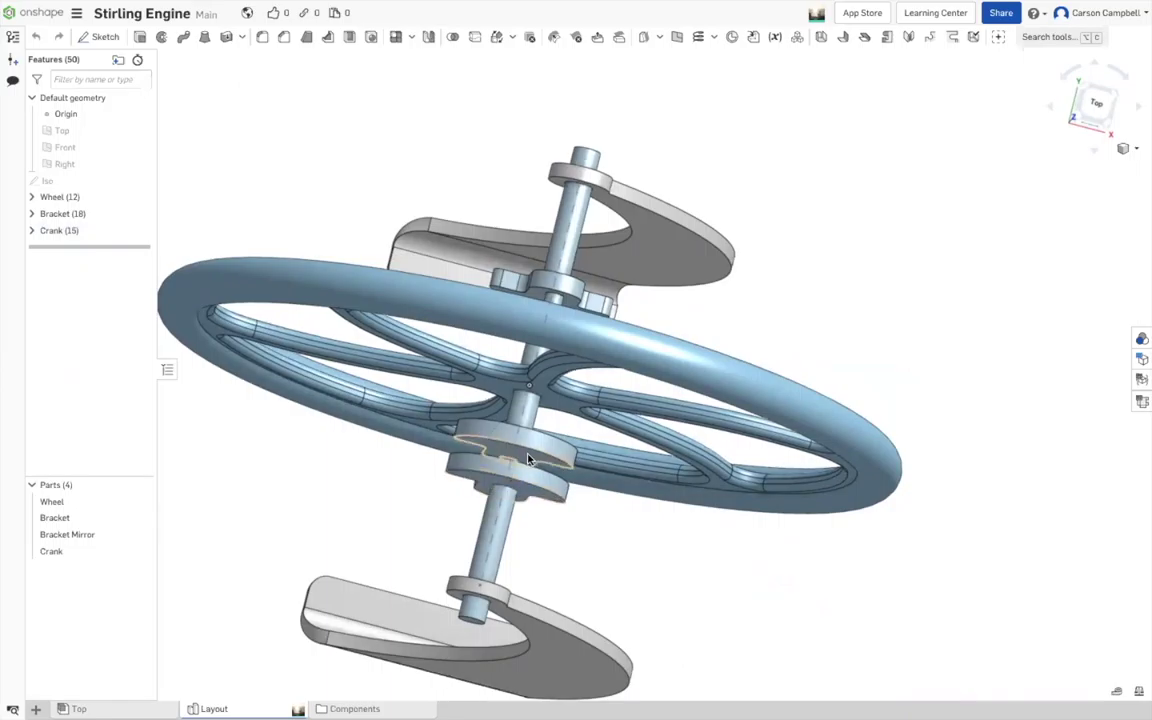
left_click(530, 459)
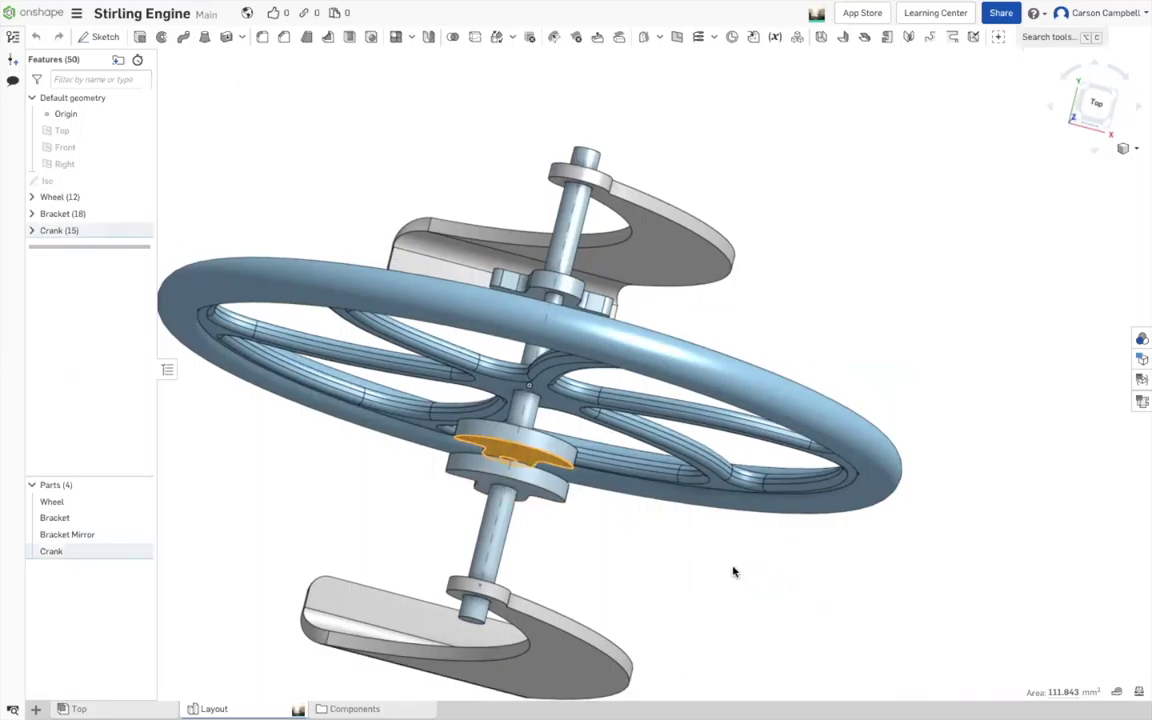
key("shift+x")
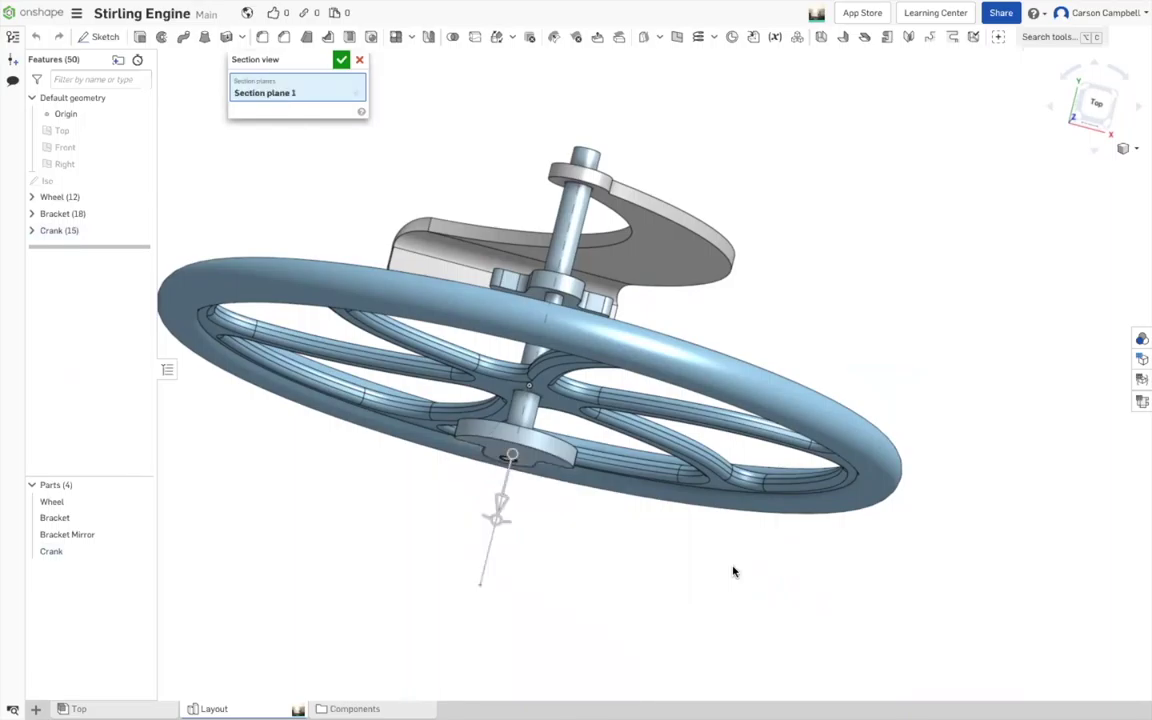
- Snap to the Left view and drag the section plane out to a 1 mm offset
right_click_drag(725, 571, 727, 553)
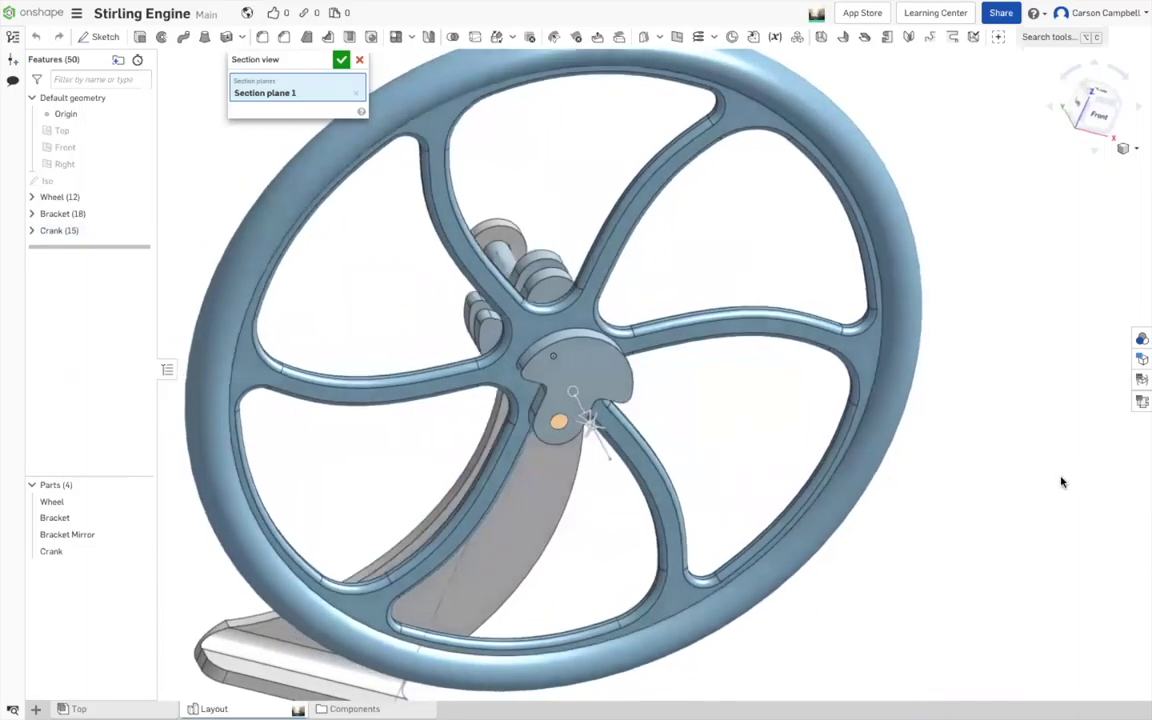
left_click(1079, 106)
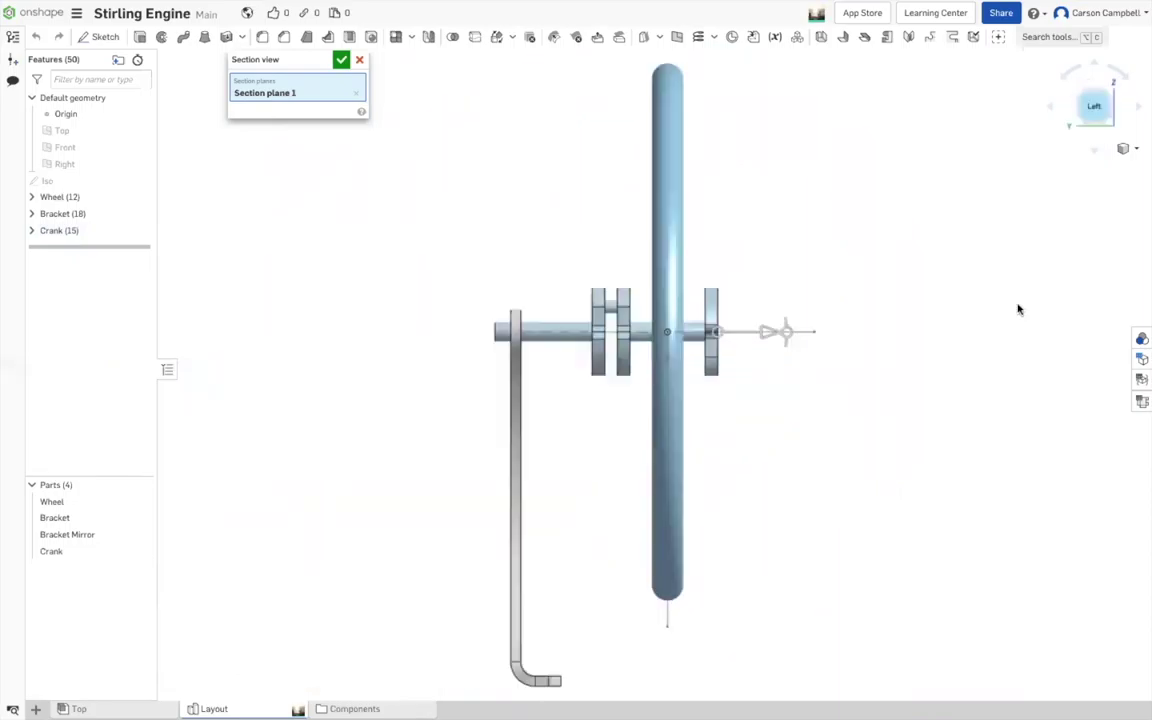
left_click_drag(765, 335, 769, 332)
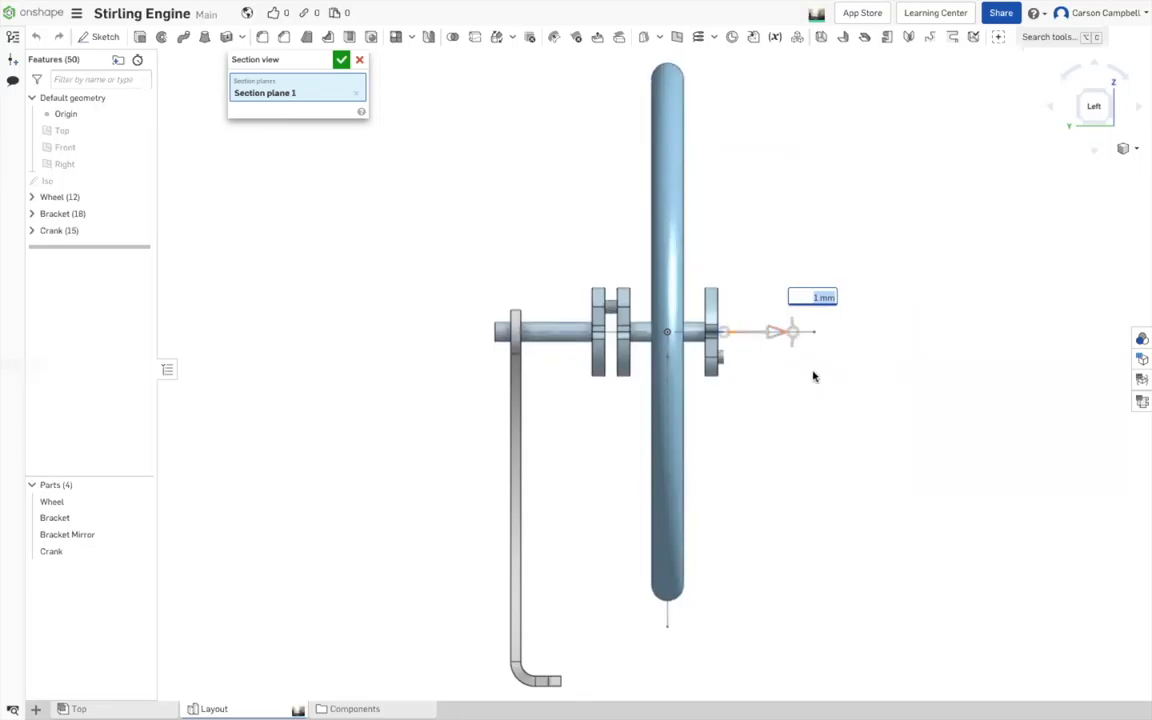
- Apply the 1 mm section cut and orbit toward the front of the wheel
left_click(341, 59)
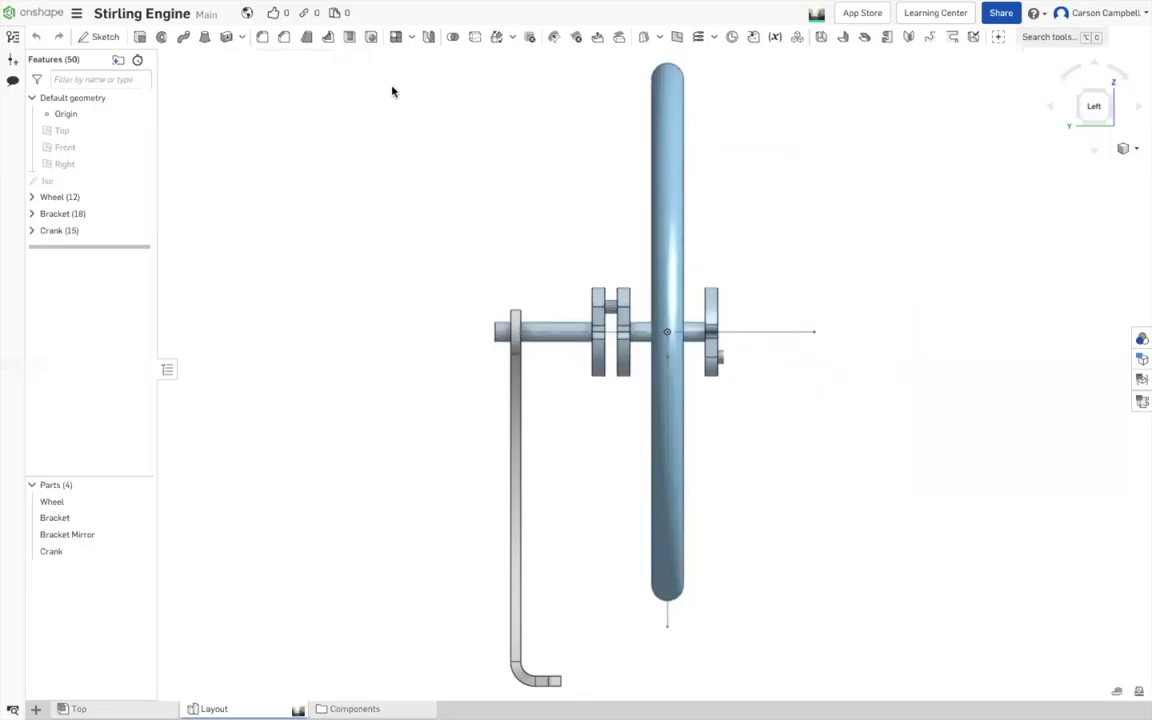
key("Left")
key("Left")
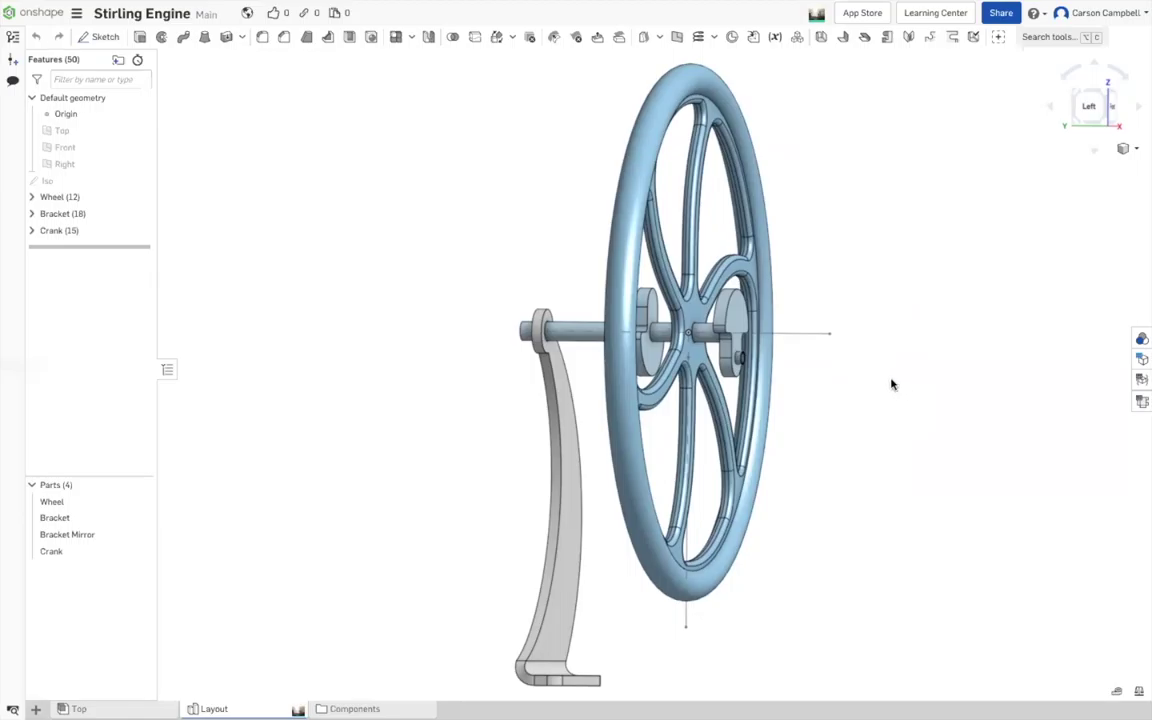
scroll(890, 374, "up", 3)
right_click_drag(888, 373, 885, 373)
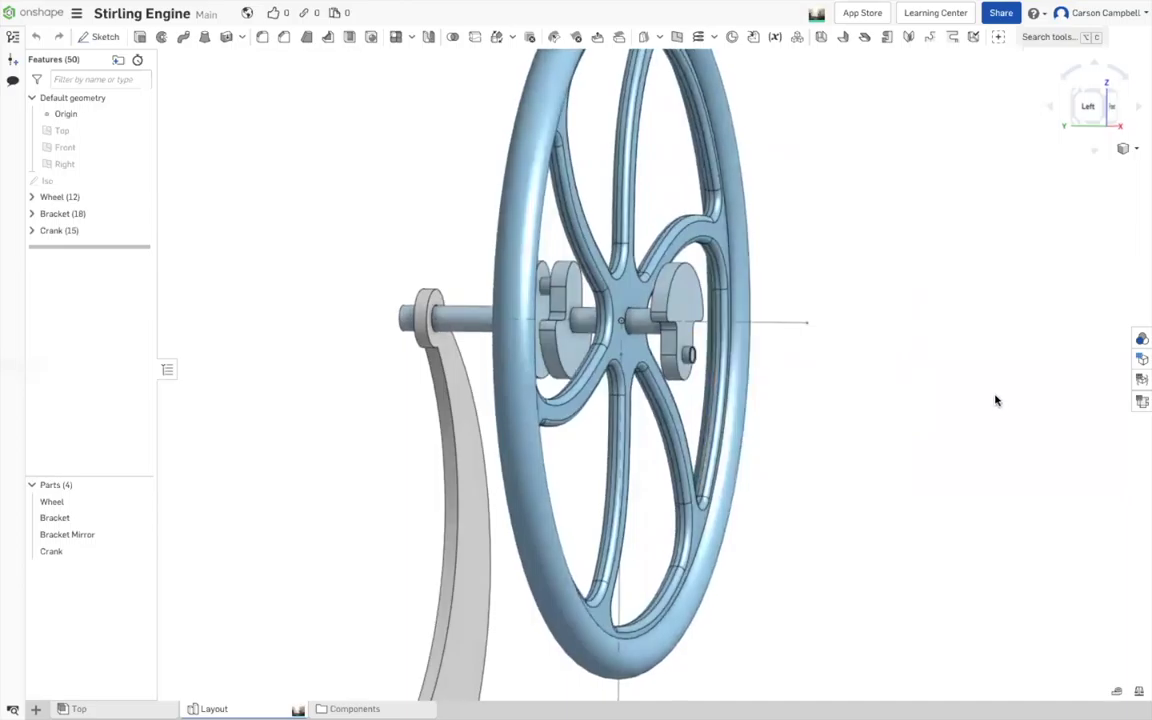
right_click_drag(810, 322, 607, 294)
- Start Sketch 7 on the crank arm's face (Face of Extrude 6)
key("s")
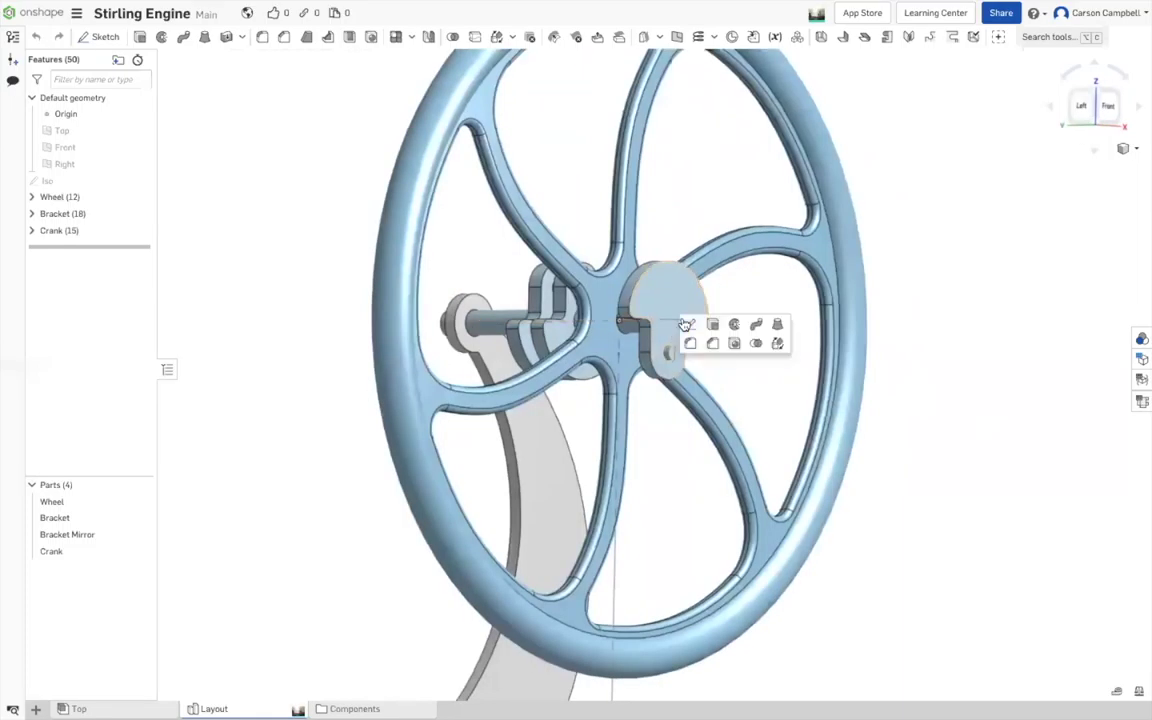
left_click(690, 342)
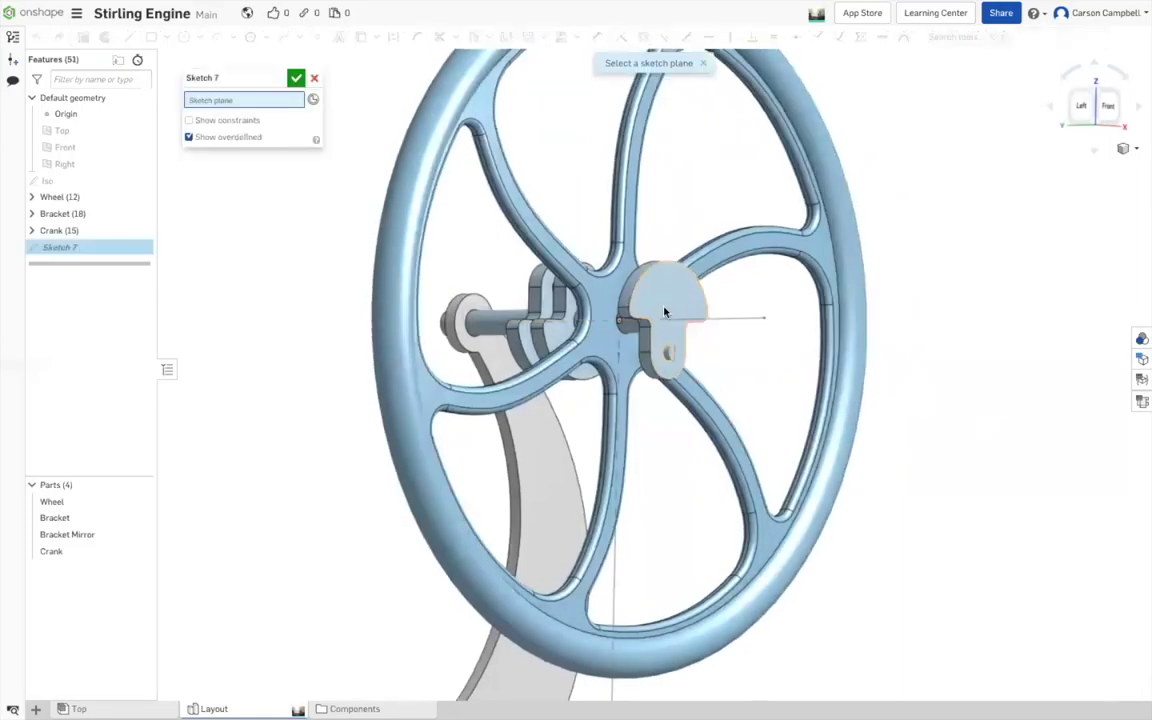
left_click(664, 312)
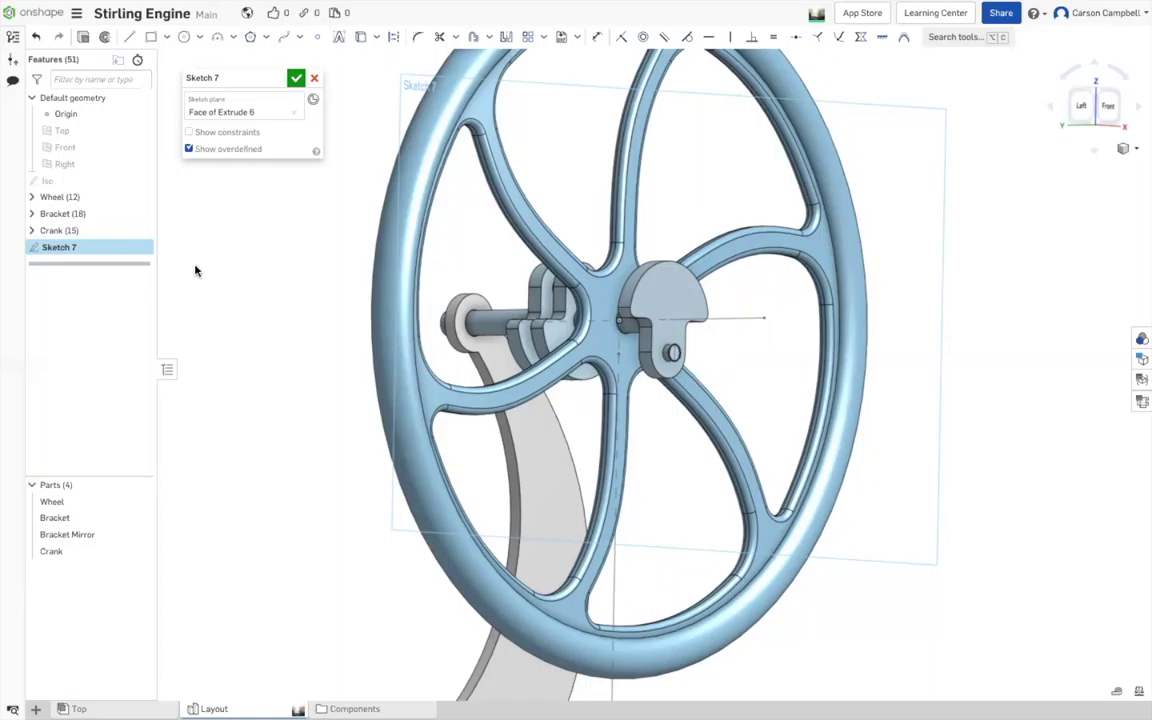
- Select the 43 mm vertical line and rotate the view between left and front
left_click(614, 587)
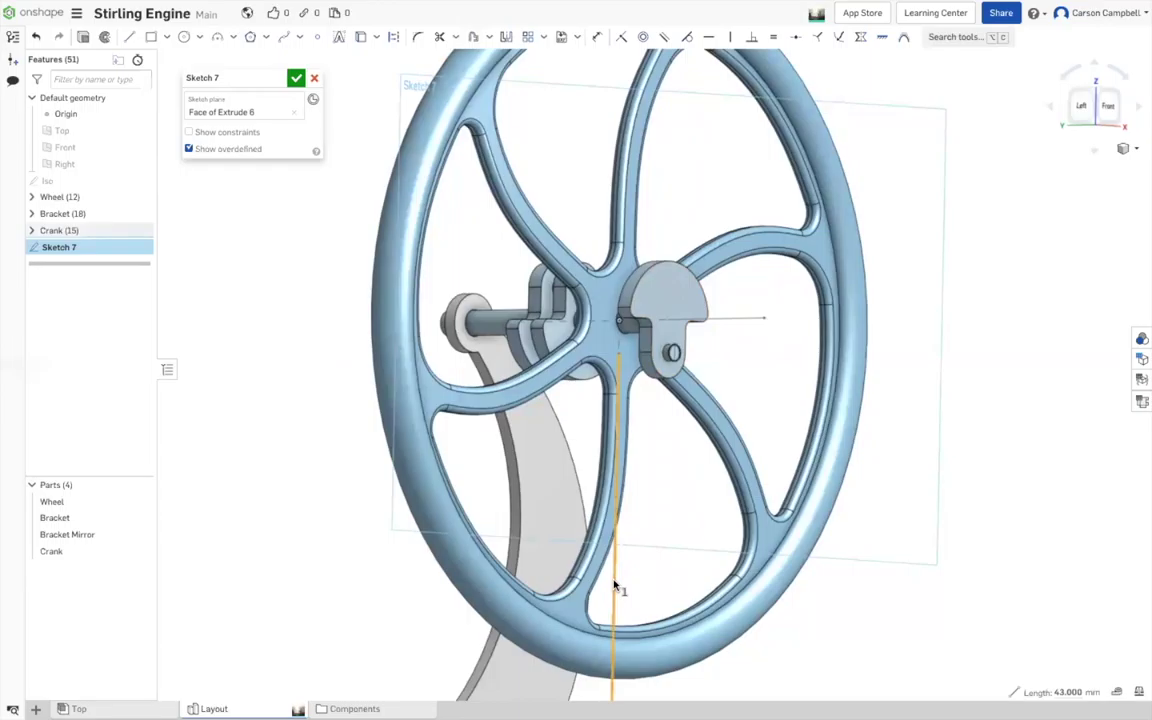
scroll(614, 587, "down", 5)
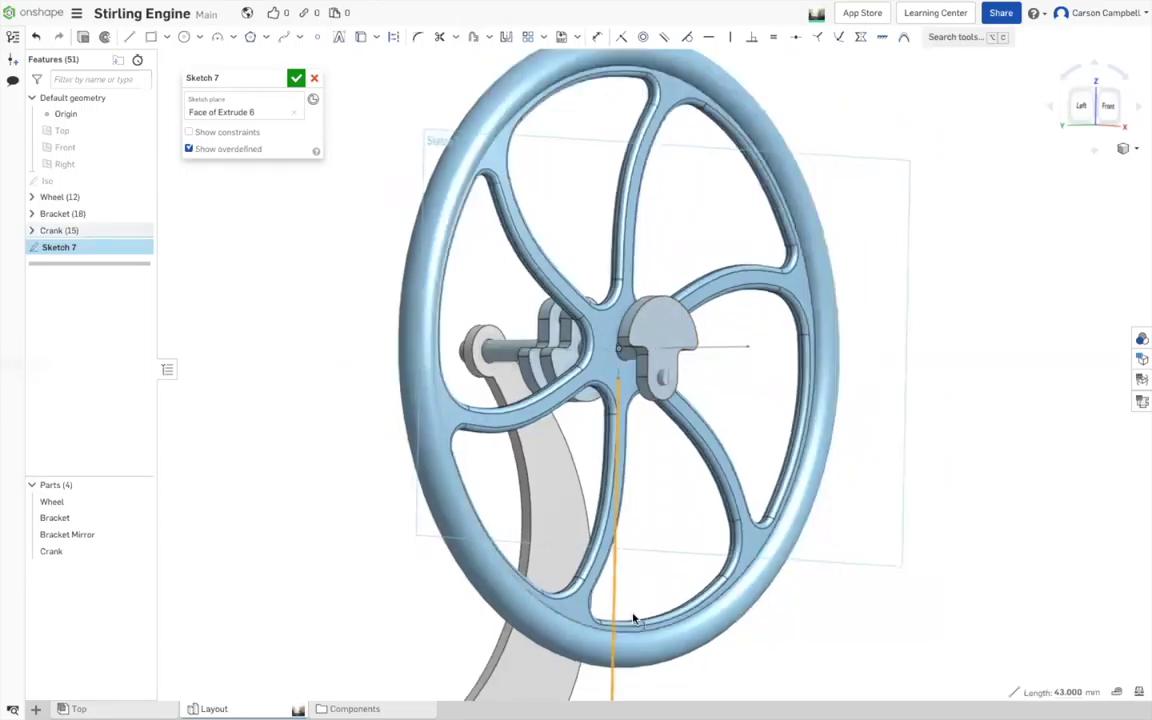
scroll(900, 460, "down", 2)
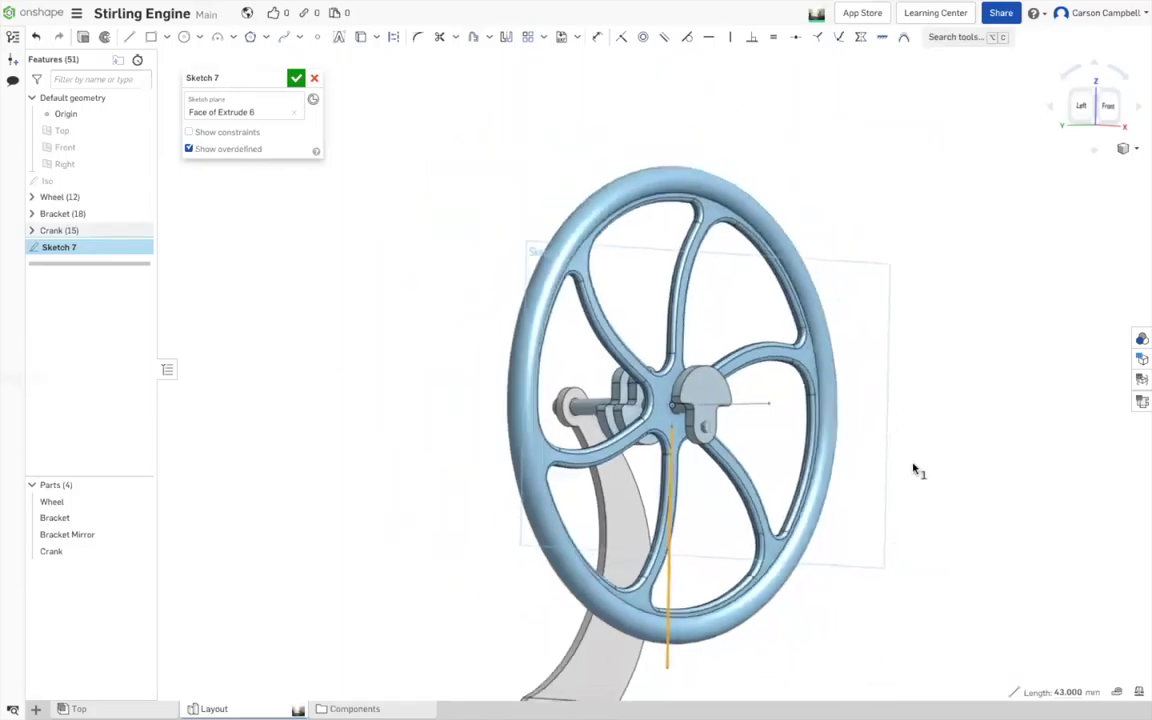
scroll(874, 653, "up", 3)
scroll(852, 655, "up", 3)
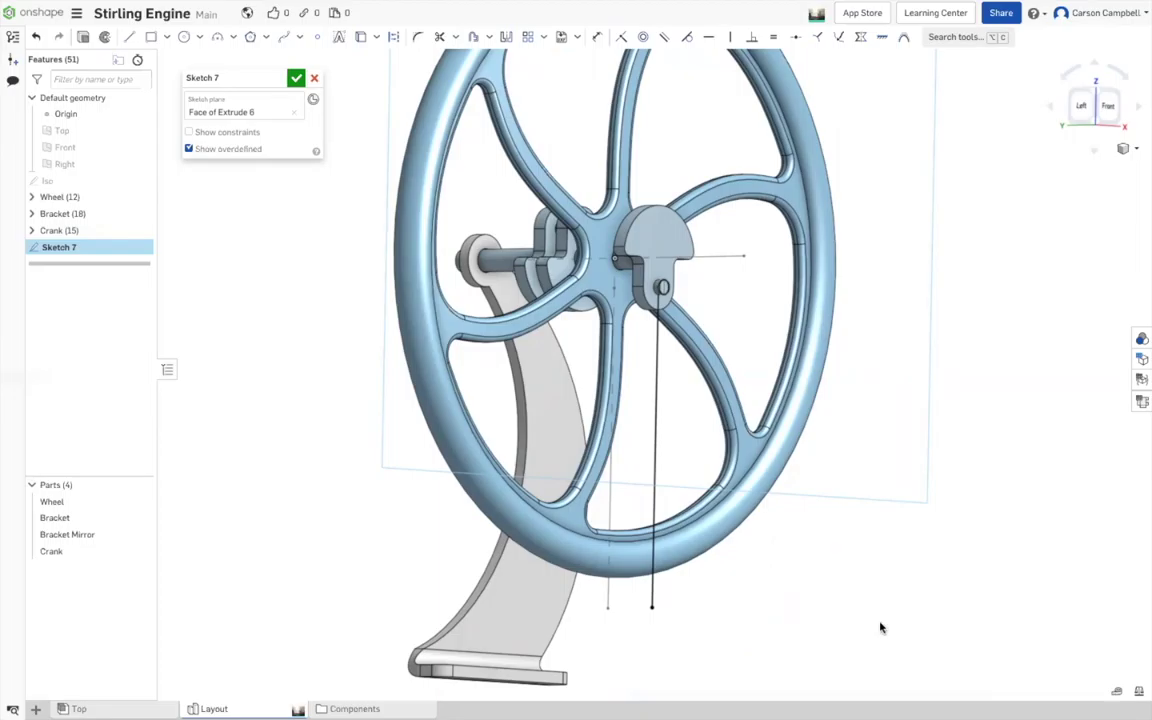
key("Right")
key("Right")
key("Right")
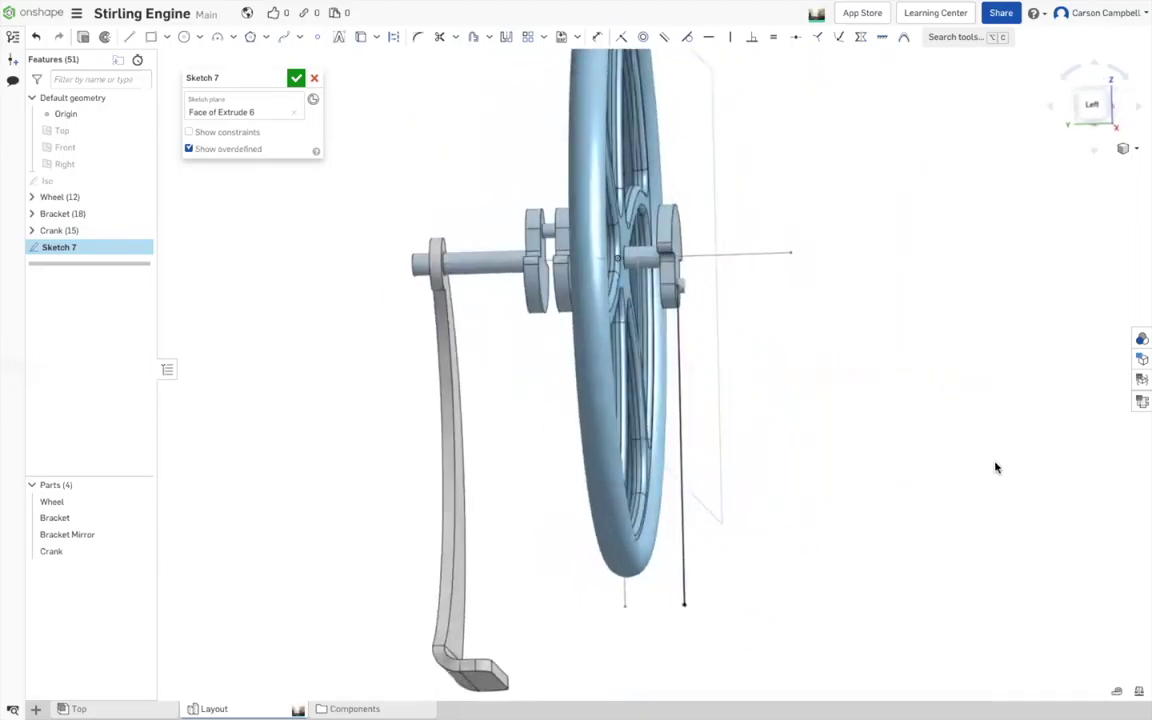
key("Left")
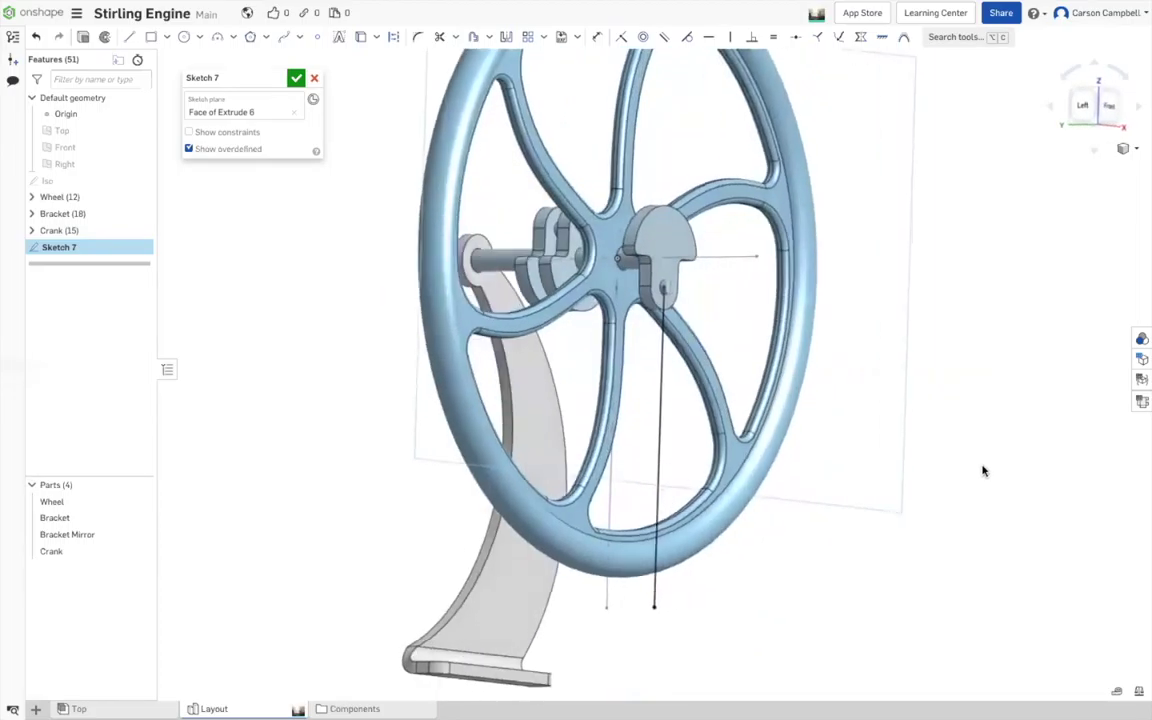
key("Right")
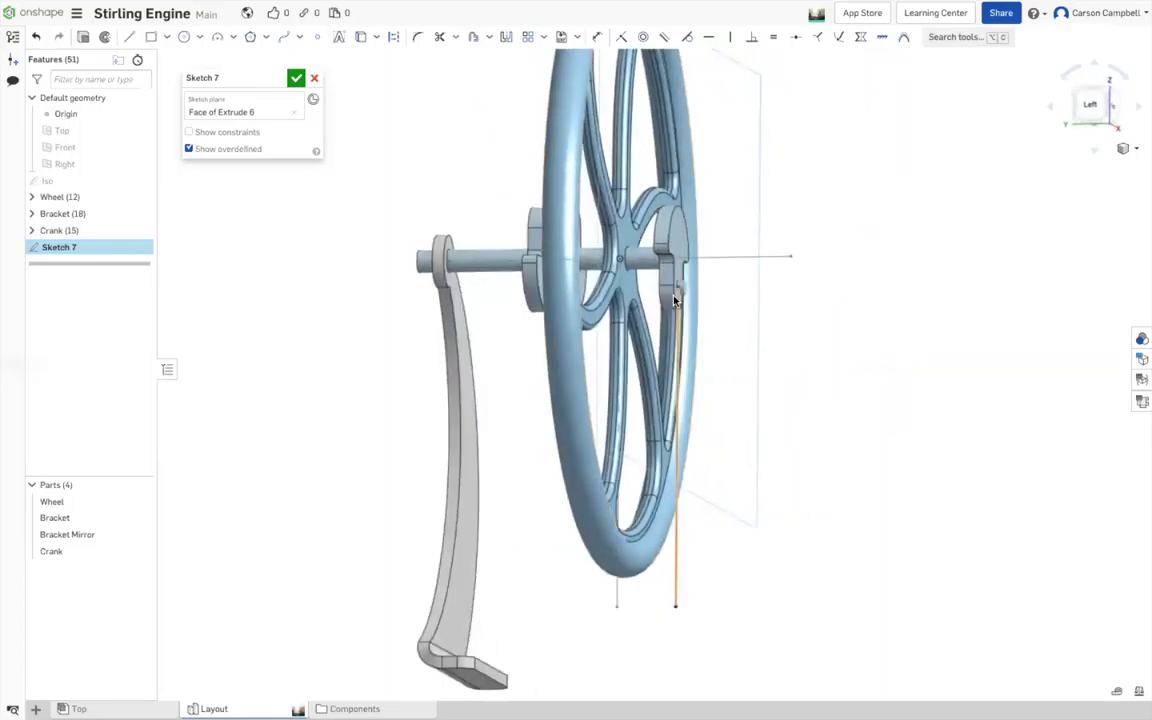
key("Left")
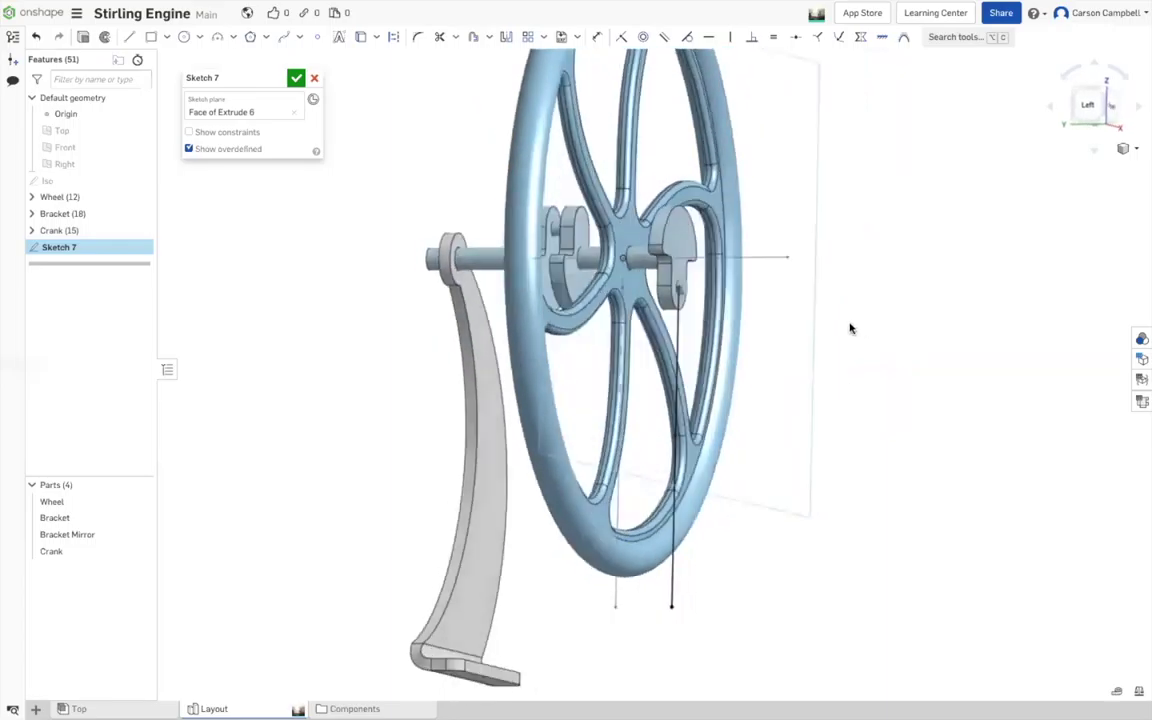
key("Left")
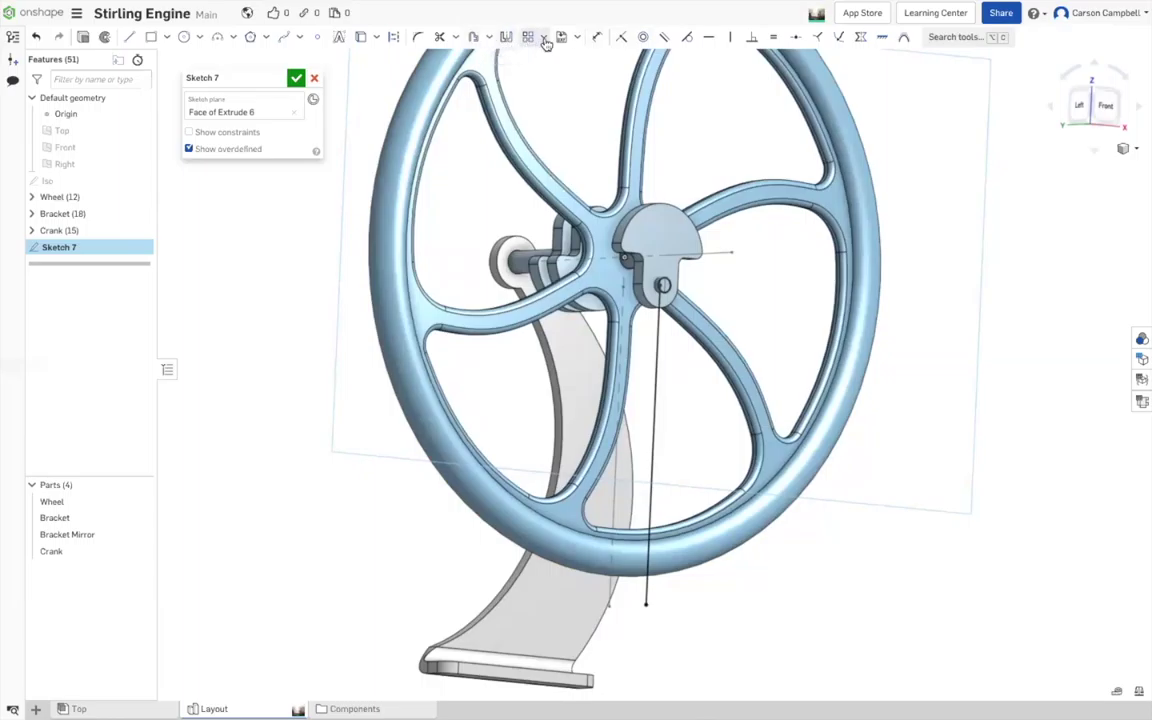
- Draw a rounded slot along the 43 mm vertical line and accept Sketch 7
left_click(489, 39)
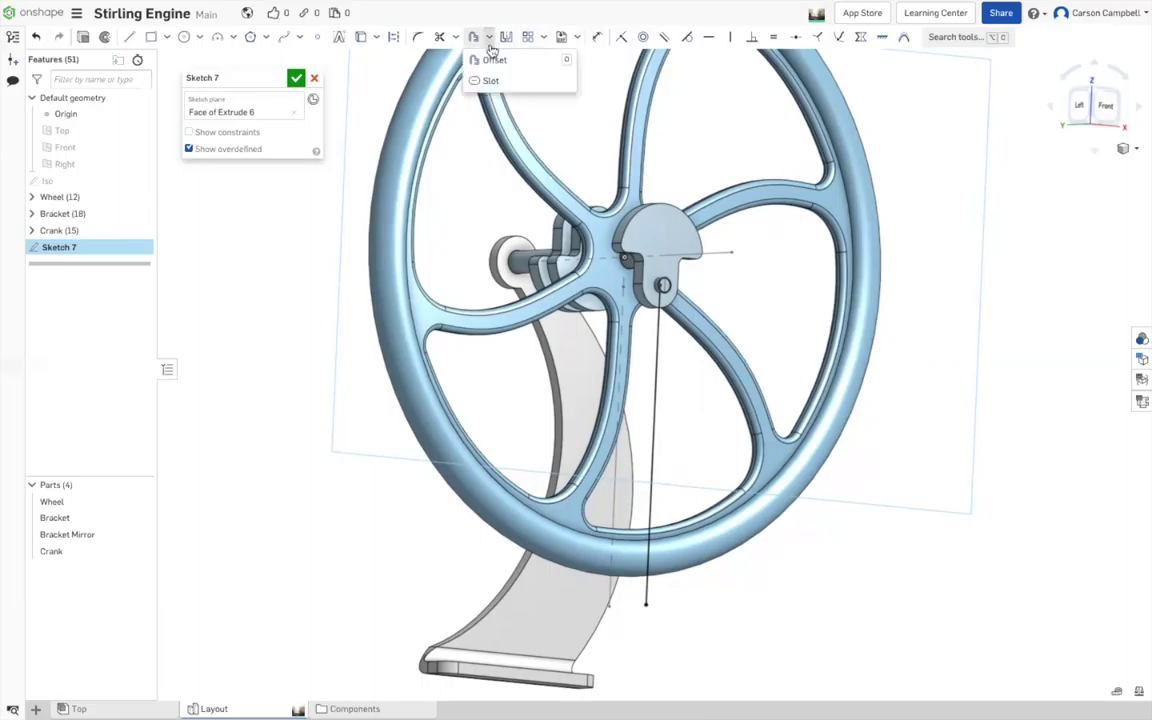
left_click(493, 80)
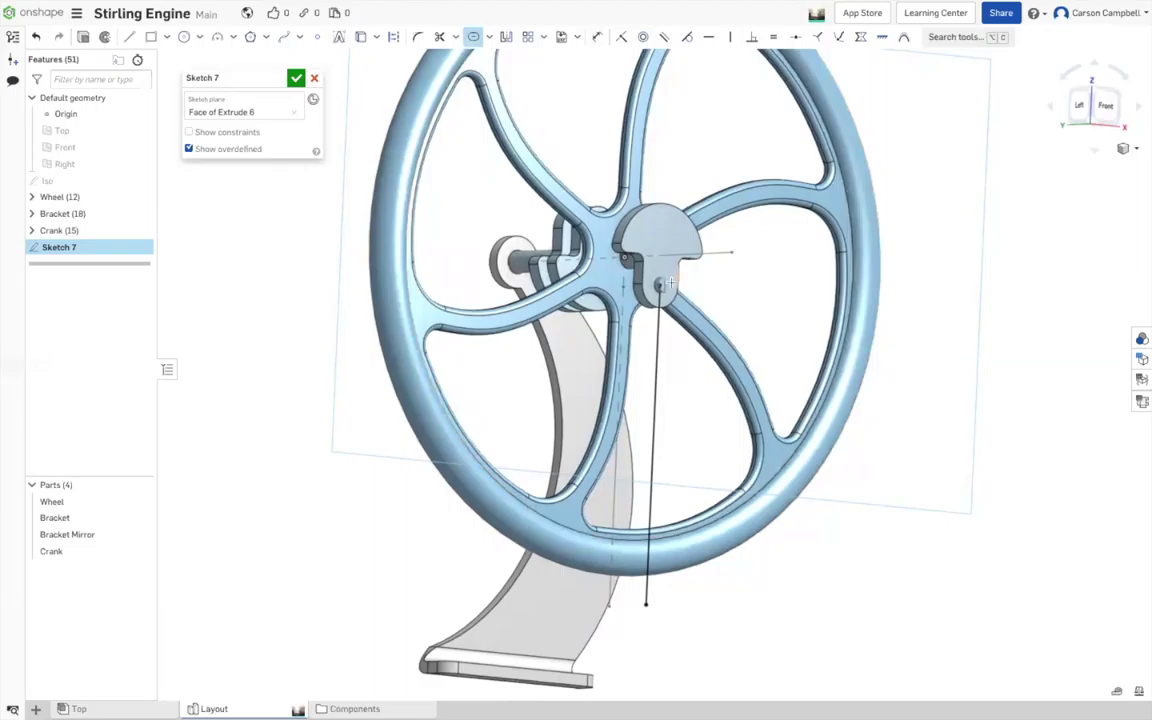
left_click(656, 345)
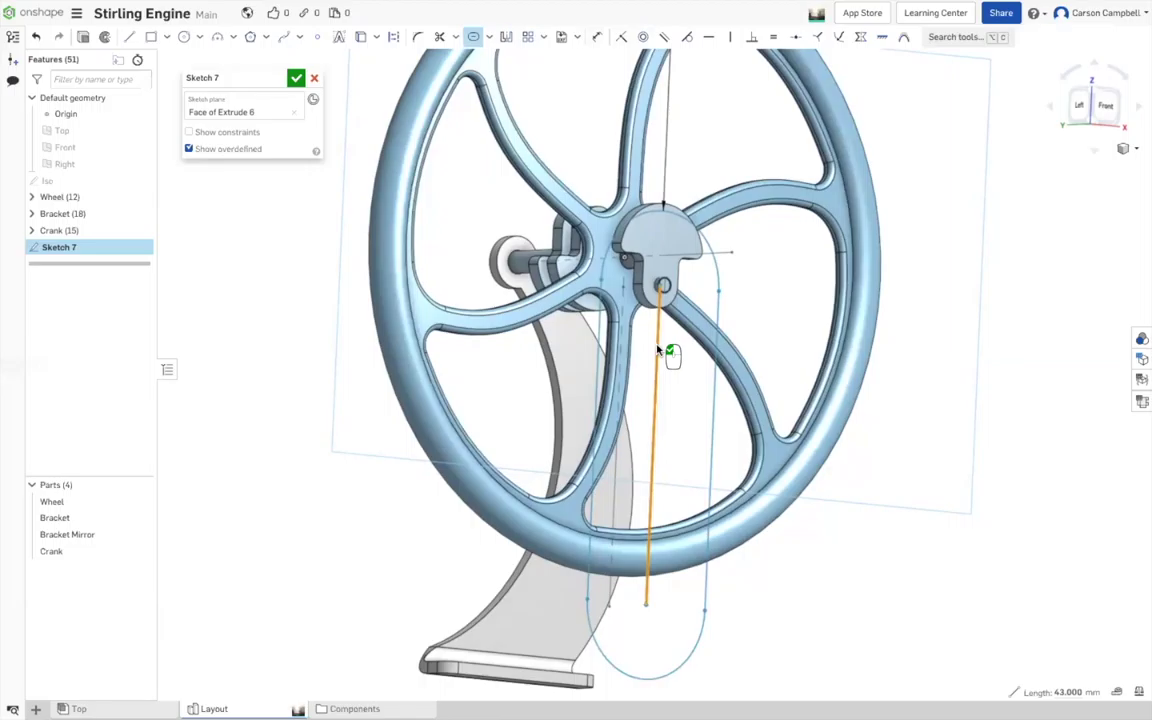
key("Escape")
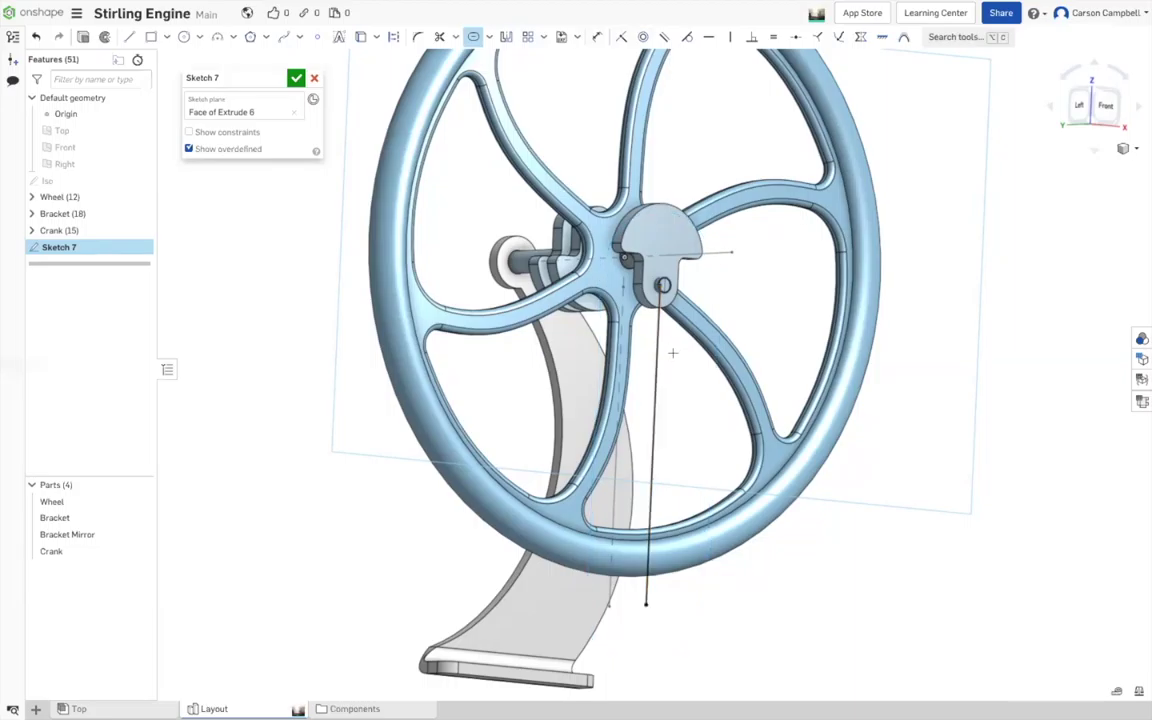
left_click(659, 360)
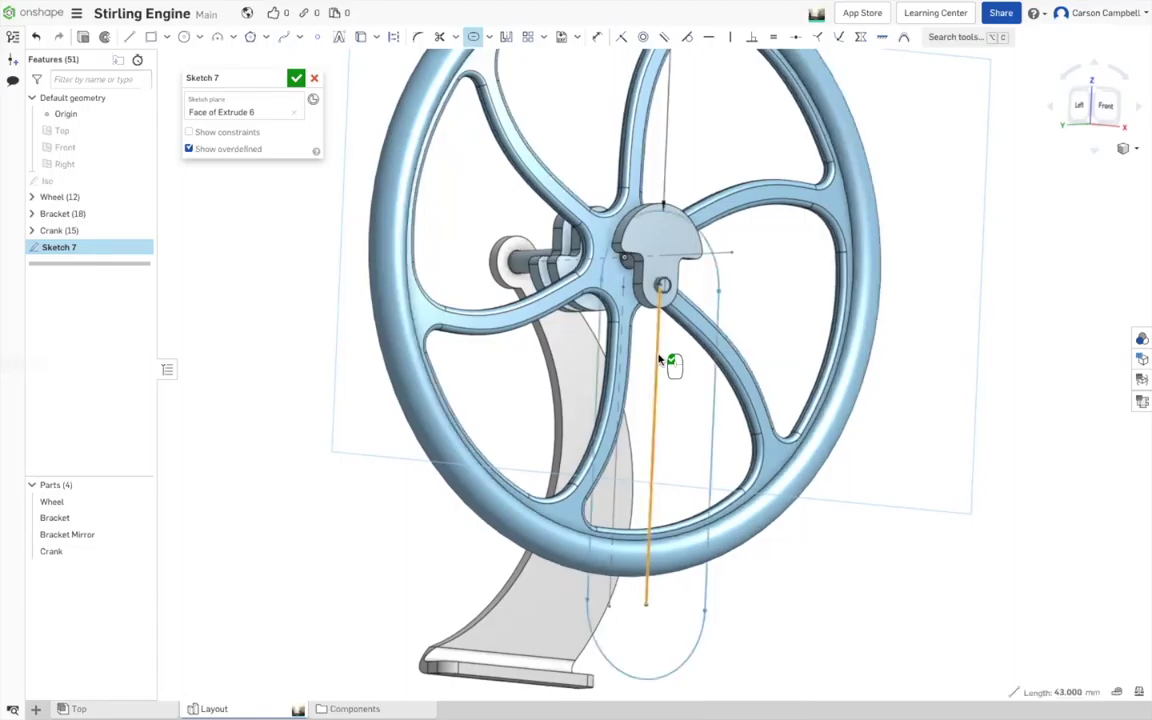
left_click(294, 79)
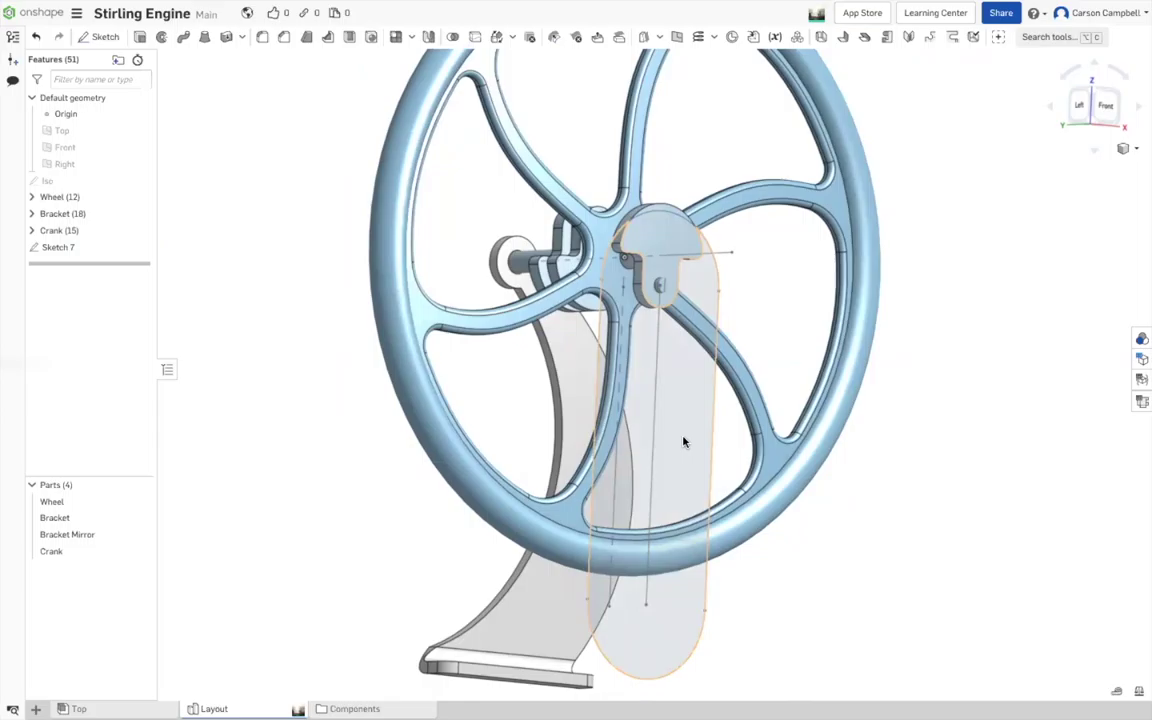
- Reopen Sketch 7 in Front view and move the Ø20 dimension beside the hub
double_click(66, 248)
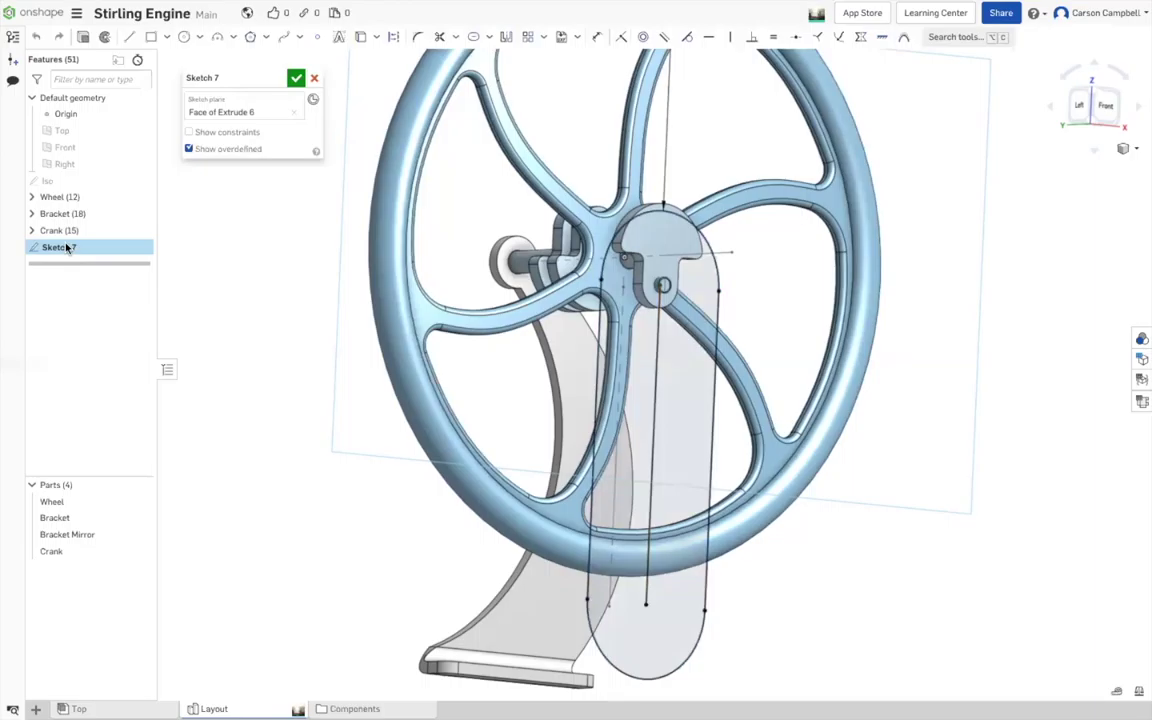
scroll(834, 328, "down", 5)
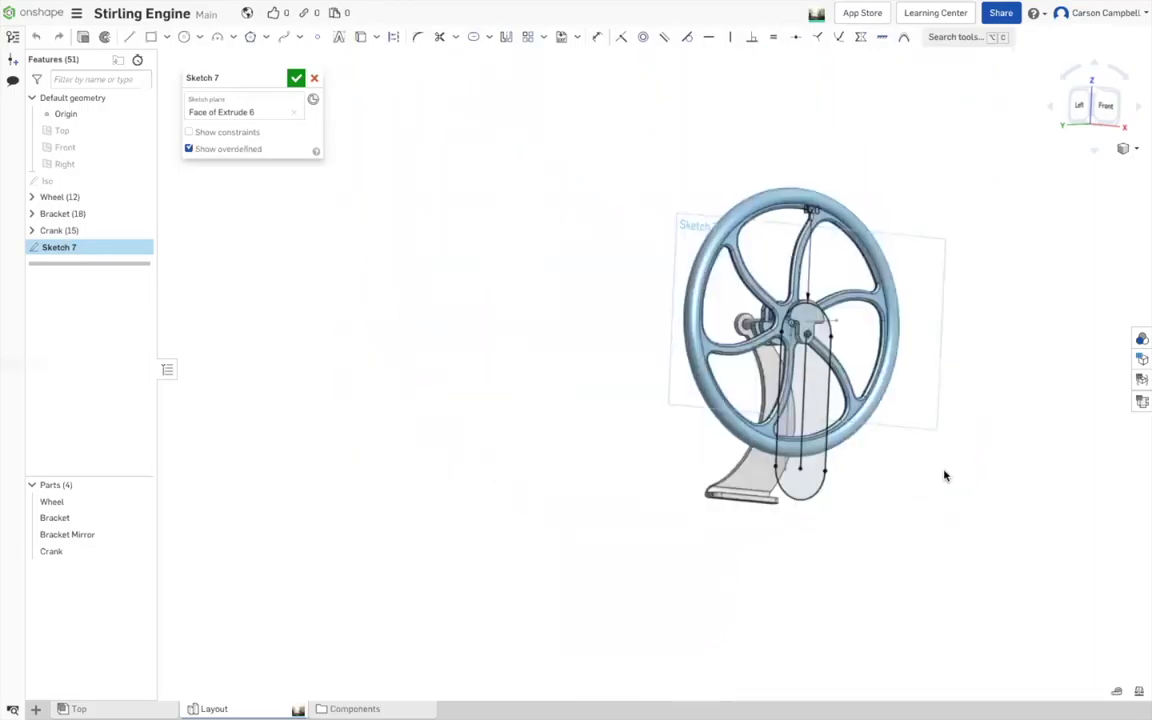
scroll(885, 575, "up", 3)
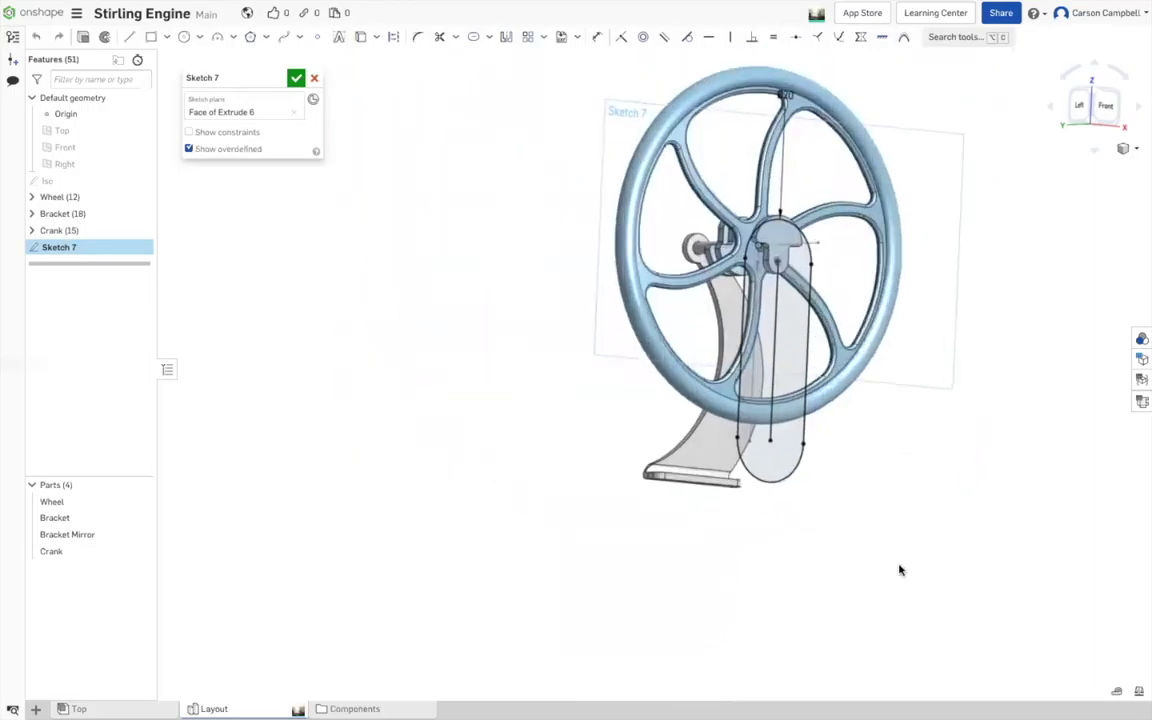
left_click(1106, 115)
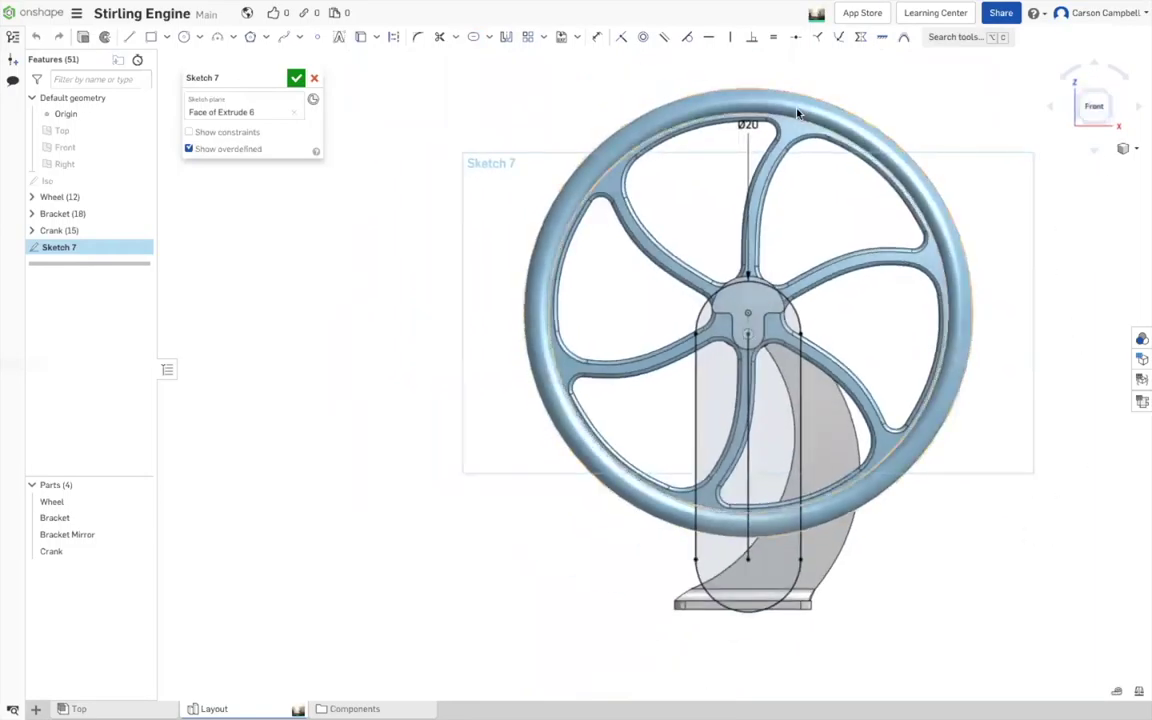
left_click_drag(748, 124, 811, 310)
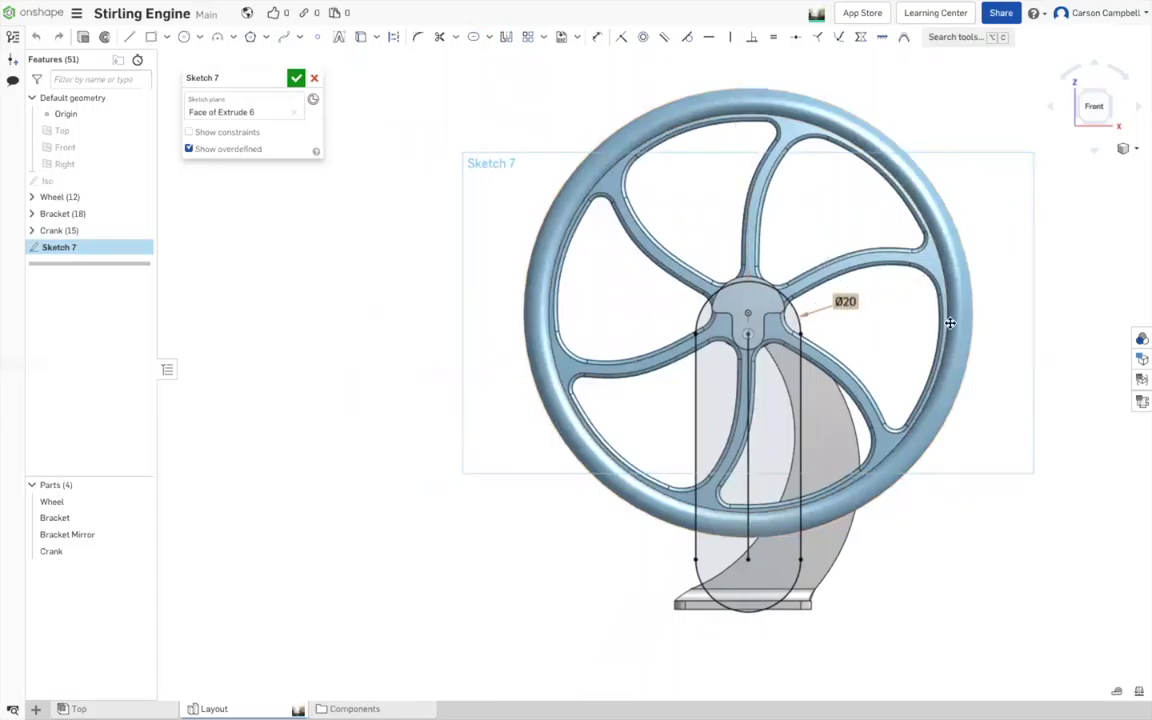
- Change the slot's end diameter from Ø20 to 10, then to 8 mm
double_click(846, 301)
type("10")
key("Return")
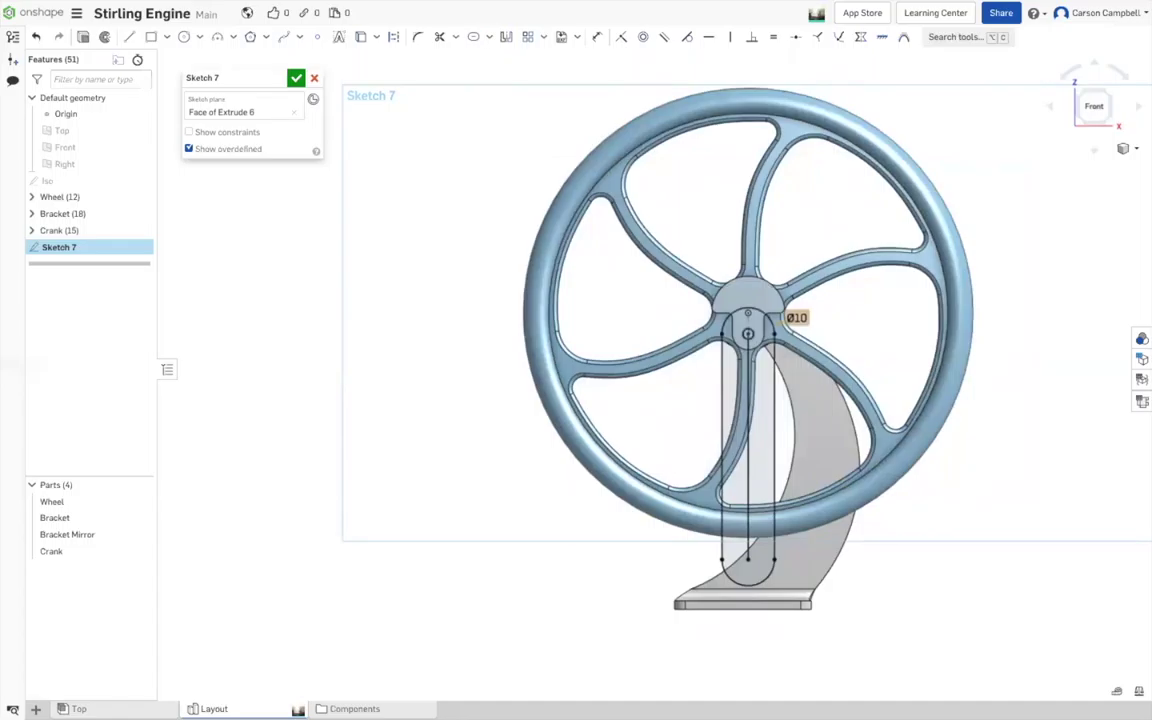
double_click(797, 316)
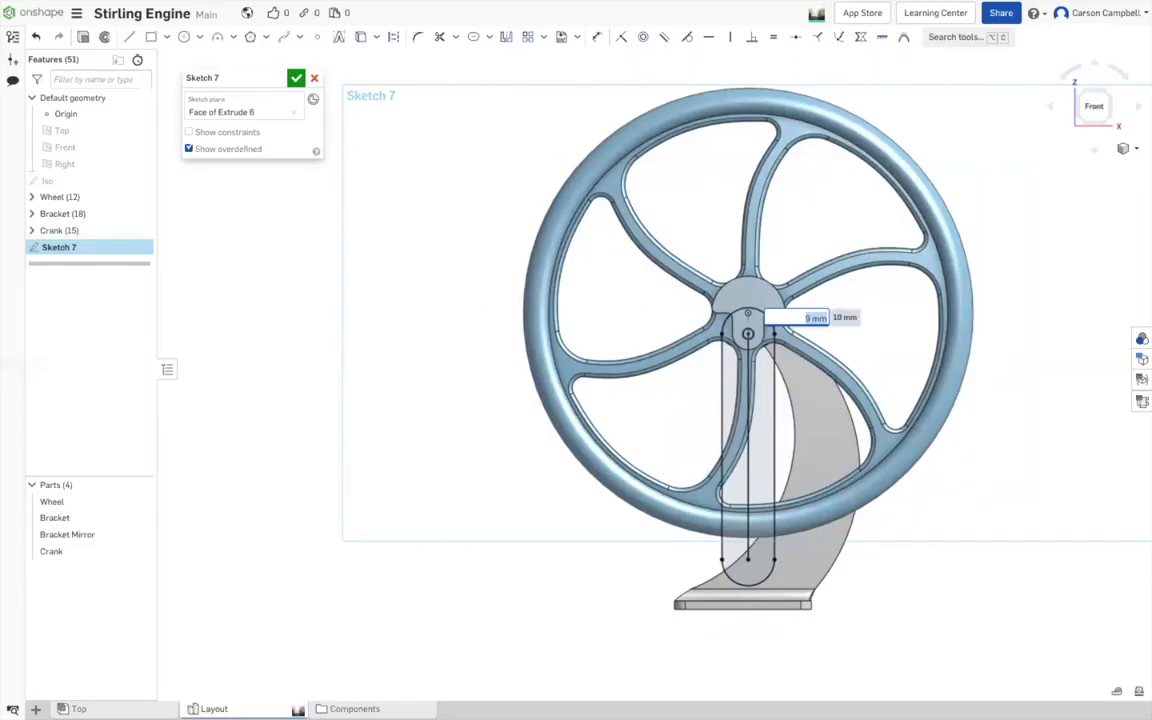
type("8")
key("Return")
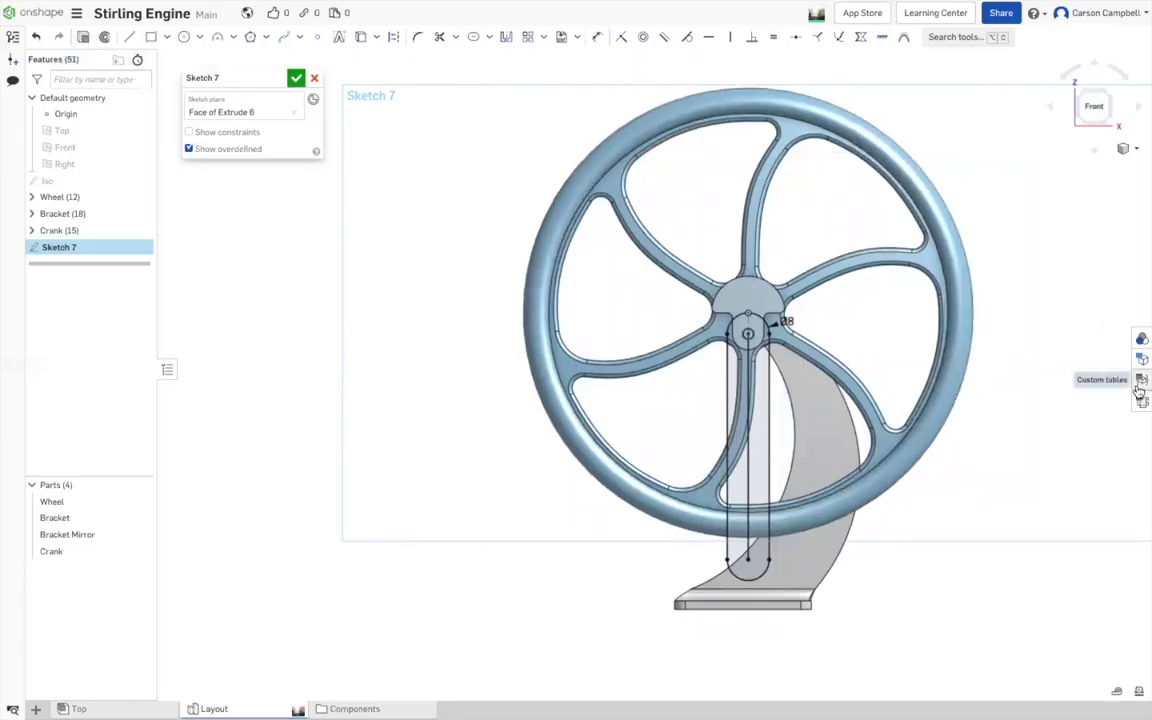
key("shift+e")
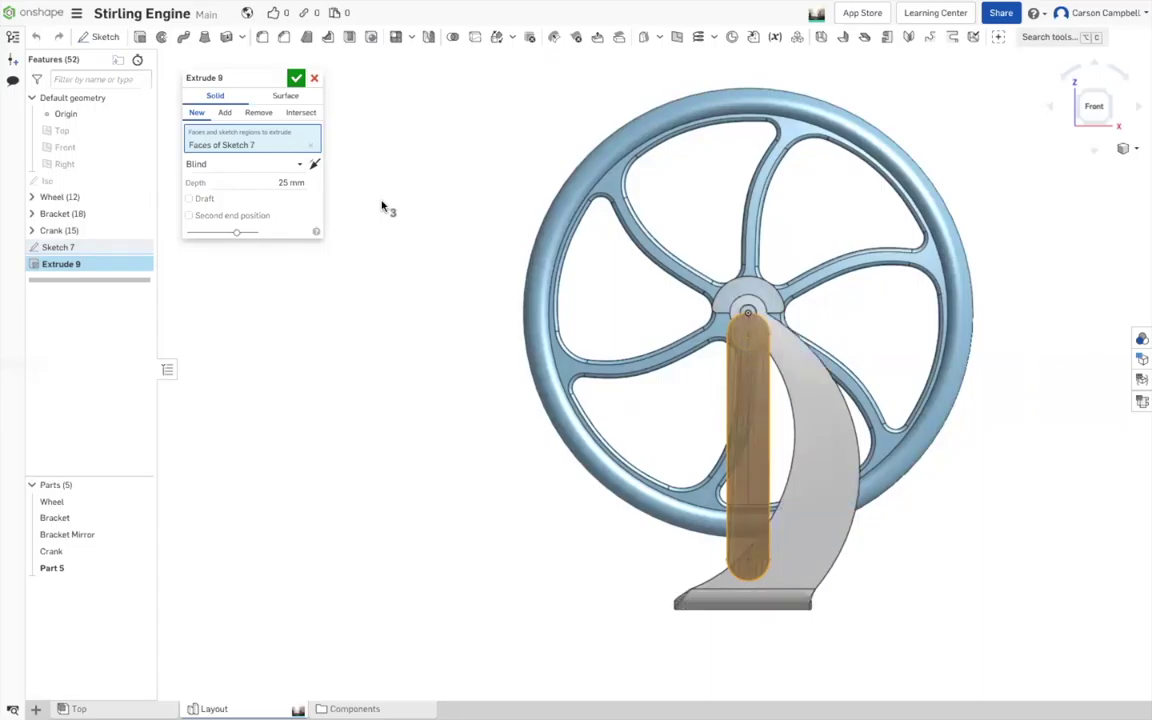
- Inspect the 25 mm Extrude 9 preview from left, angled and back views
right_click_drag(399, 280, 465, 288)
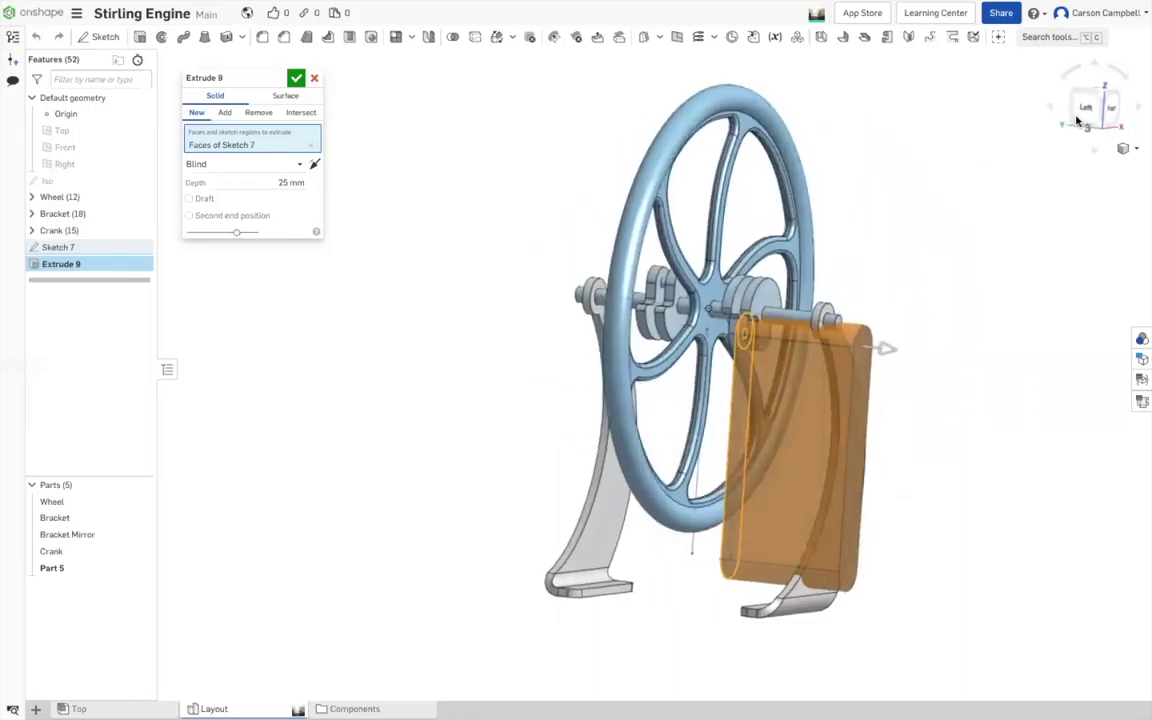
left_click(1088, 106)
right_click_drag(1016, 275, 860, 225)
key("shift+2")
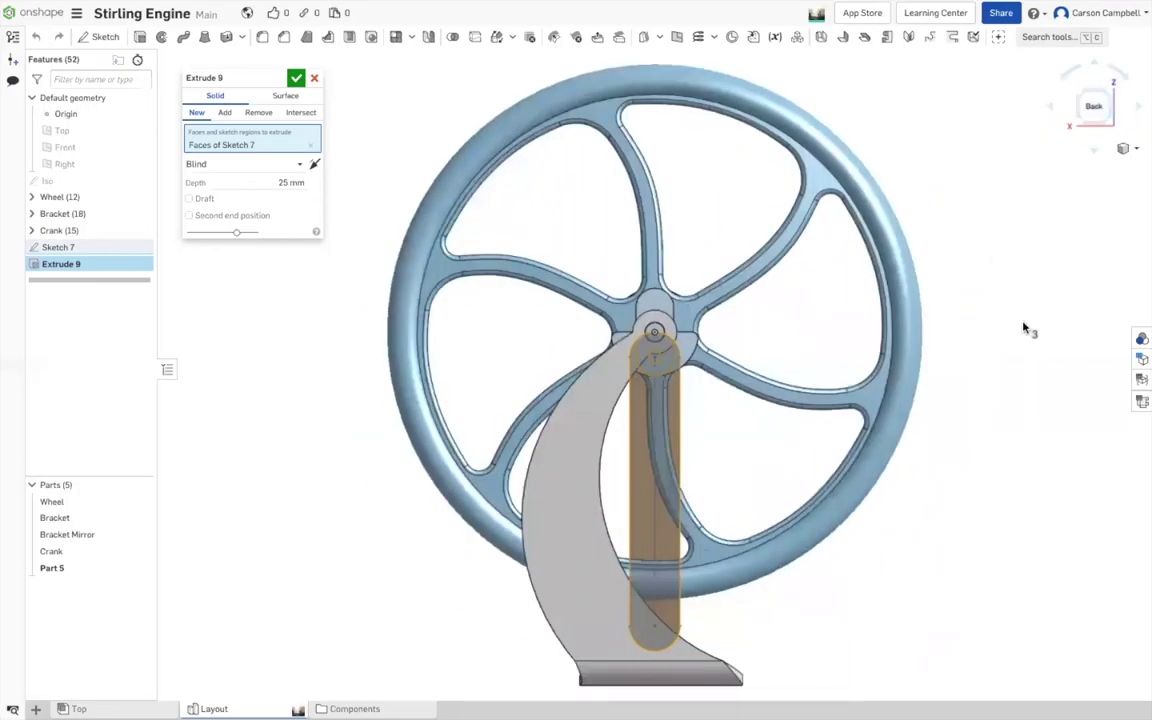
right_click_drag(1036, 351, 1058, 352)
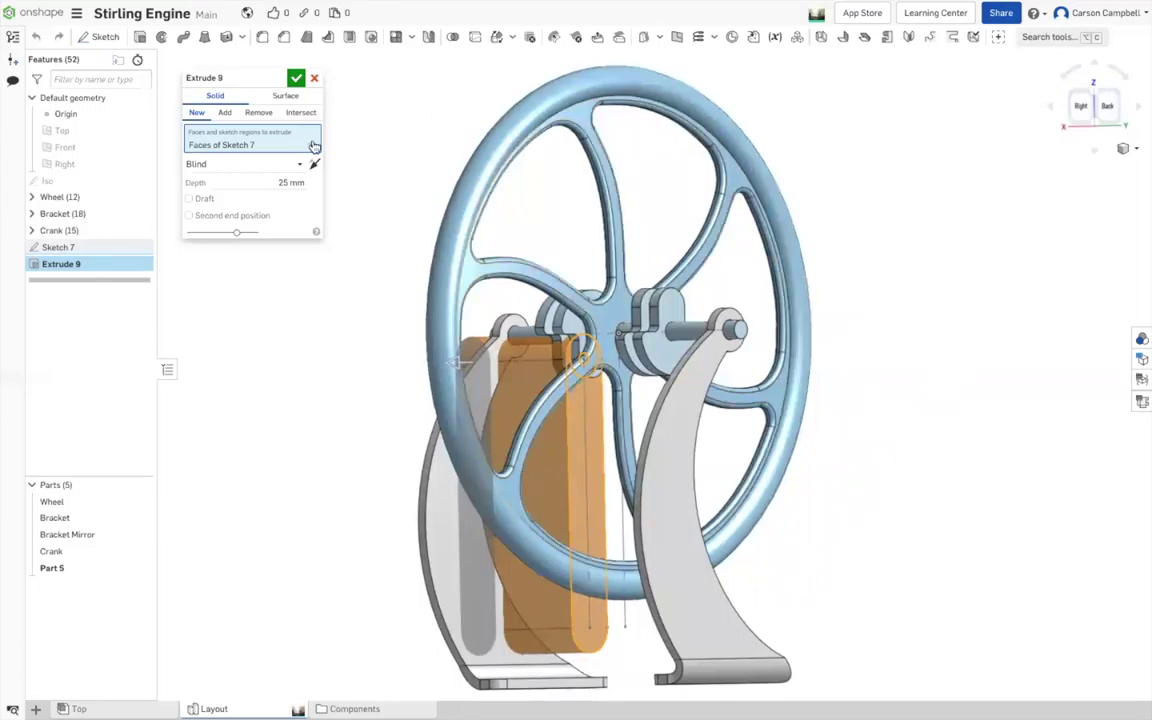
left_click(299, 165)
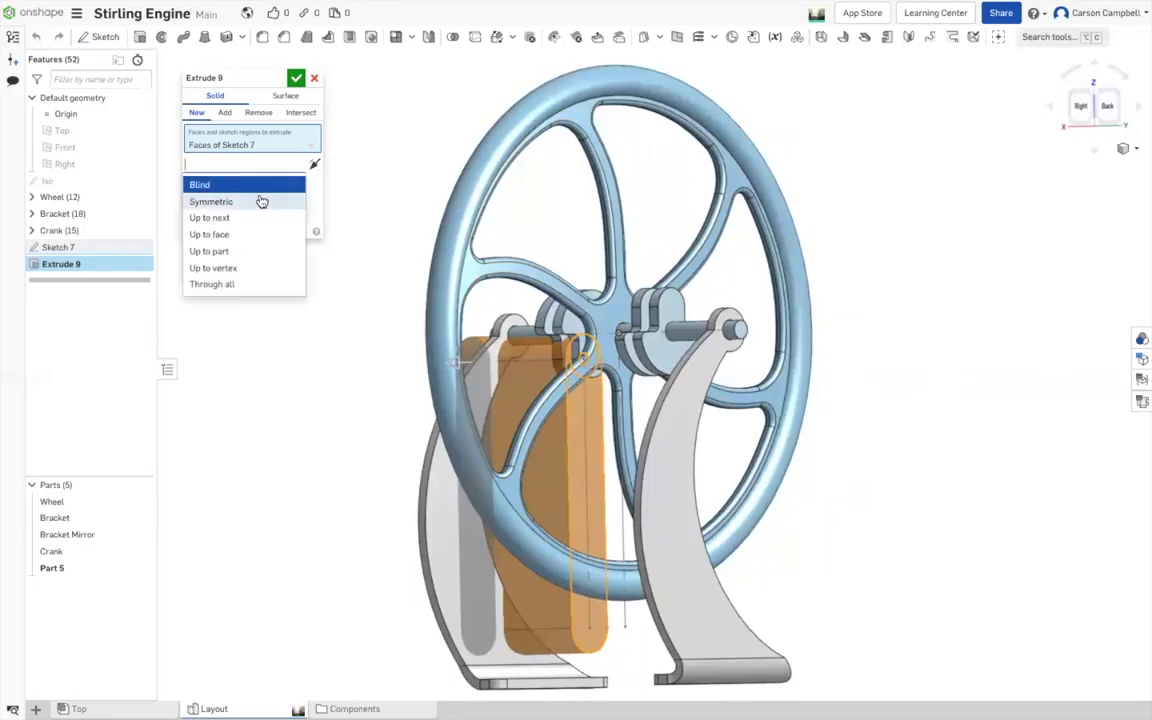
- Set Extrude 9 to end Up to face at the crank disk face and commit it
left_click(247, 235)
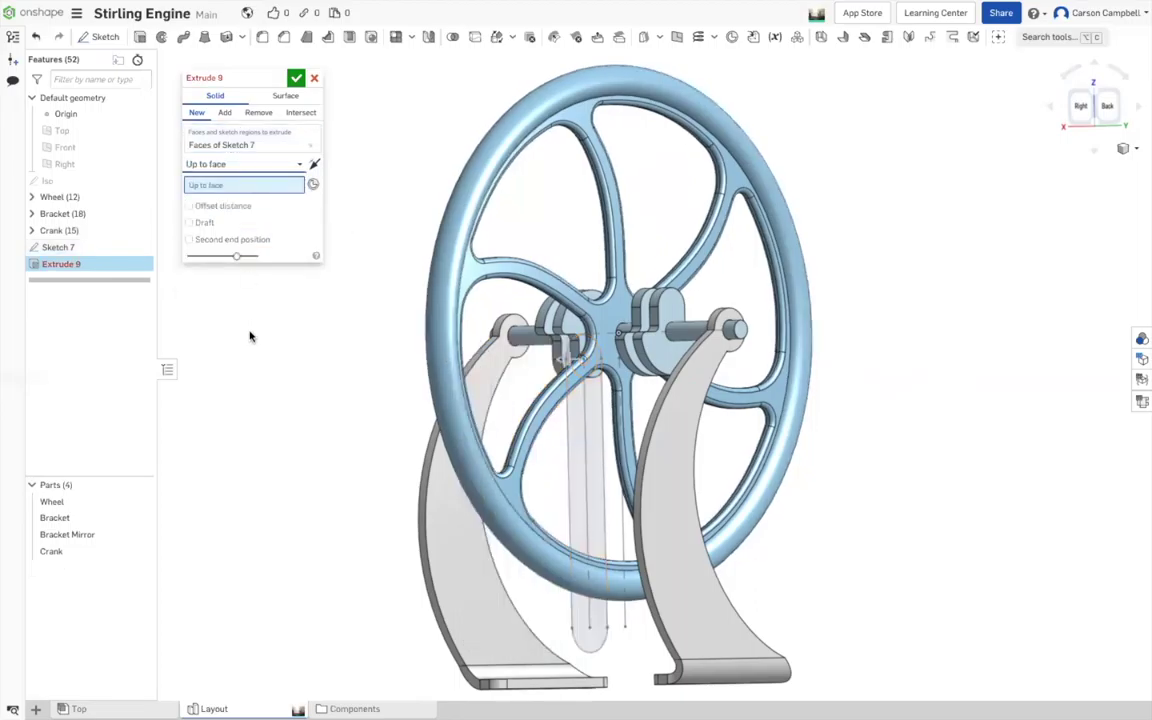
right_click_drag(252, 334, 370, 334)
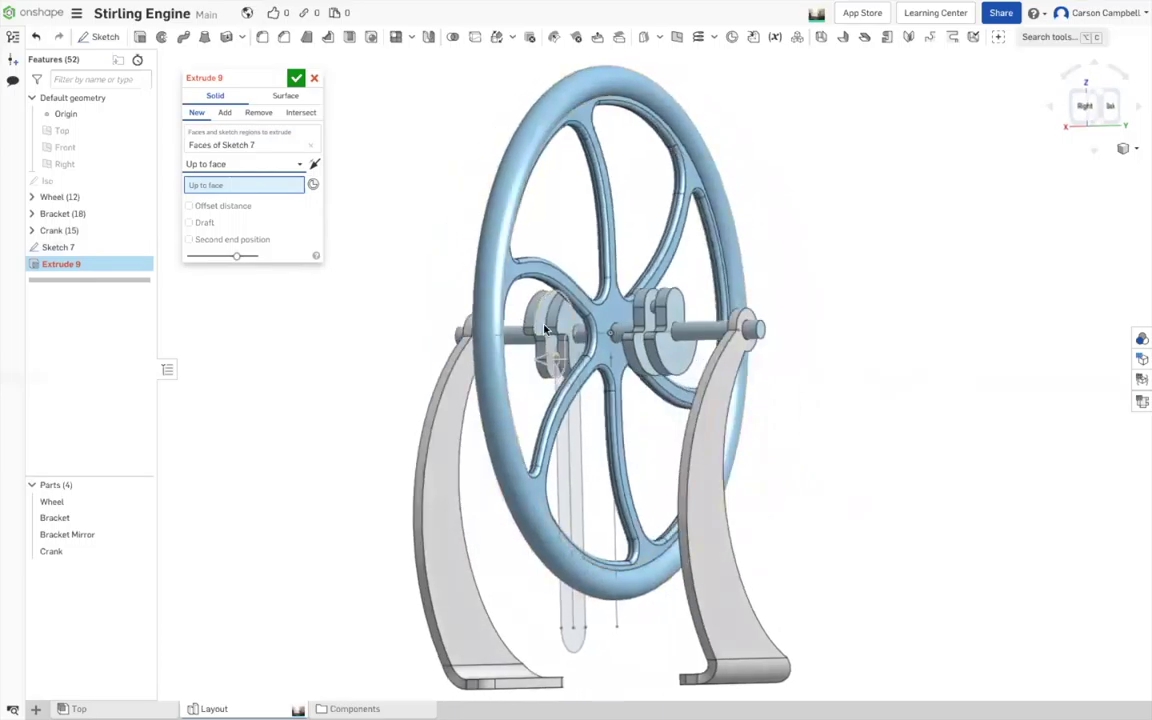
left_click(545, 330)
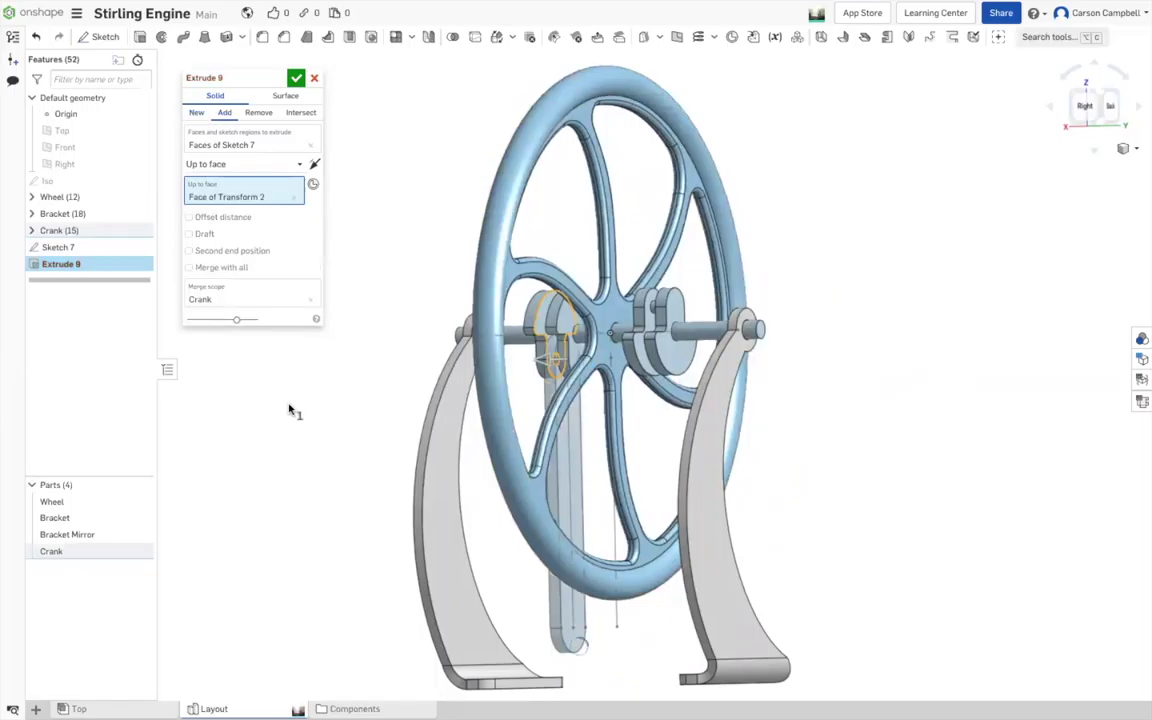
key("Left")
key("Right")
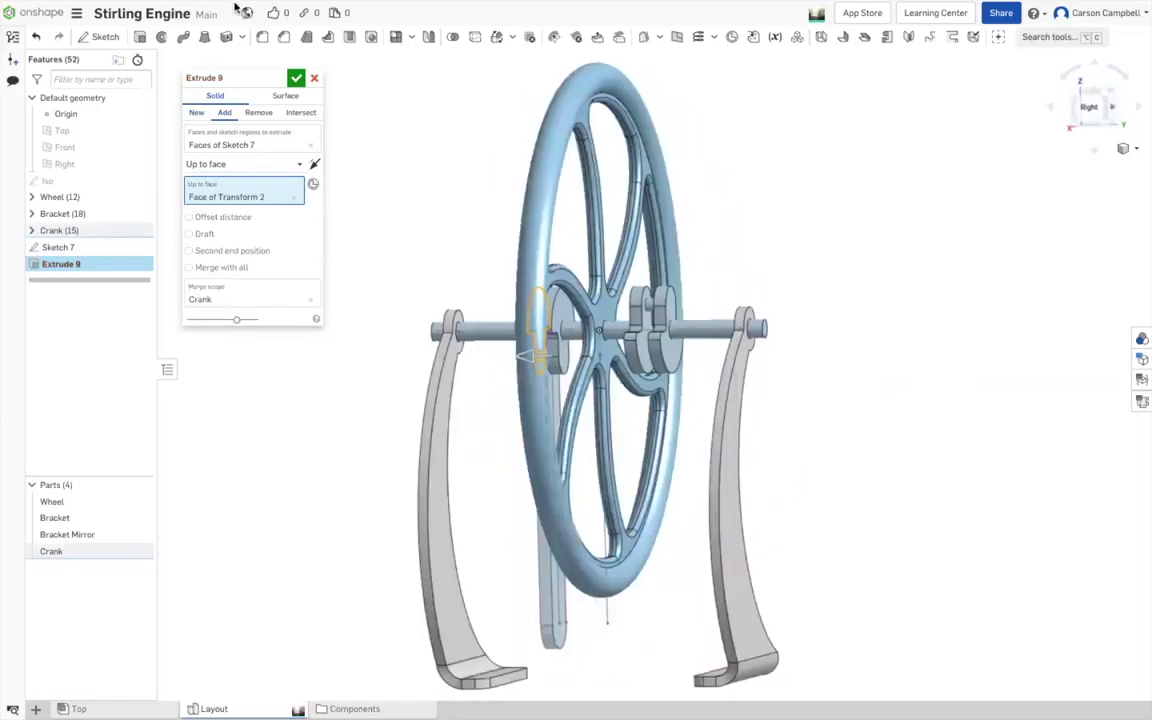
left_click(296, 79)
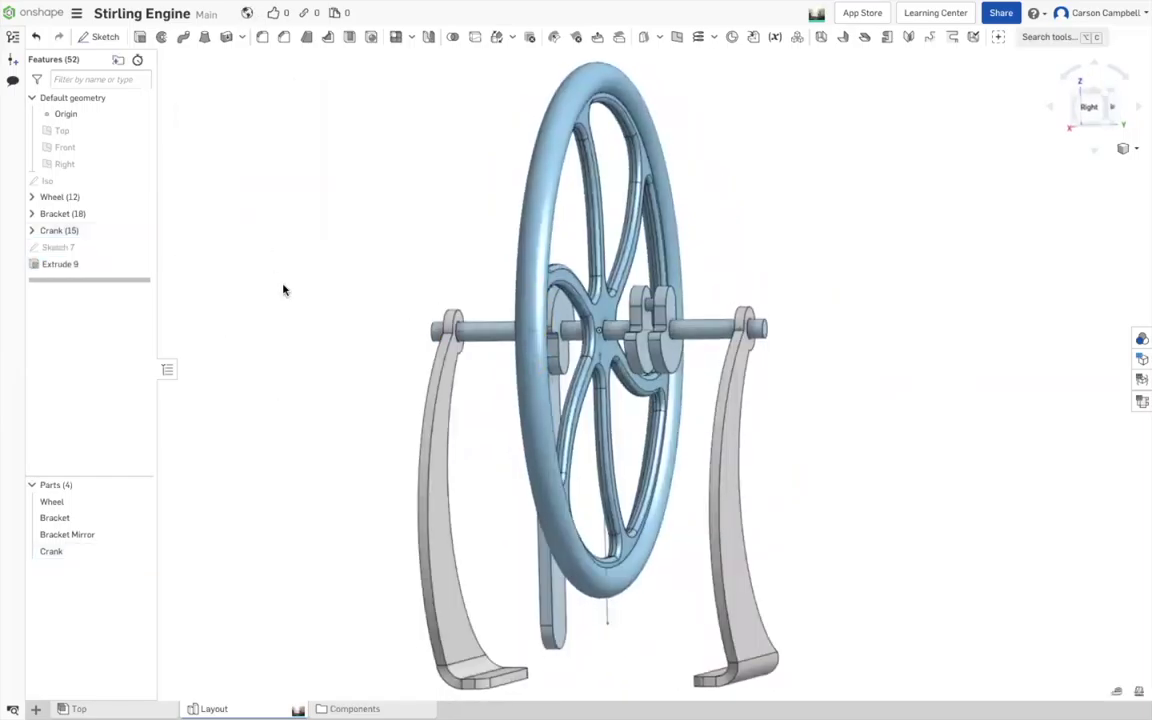
- Edit Extrude 9 to create a New part instead of Adding to Crank
key("Right")
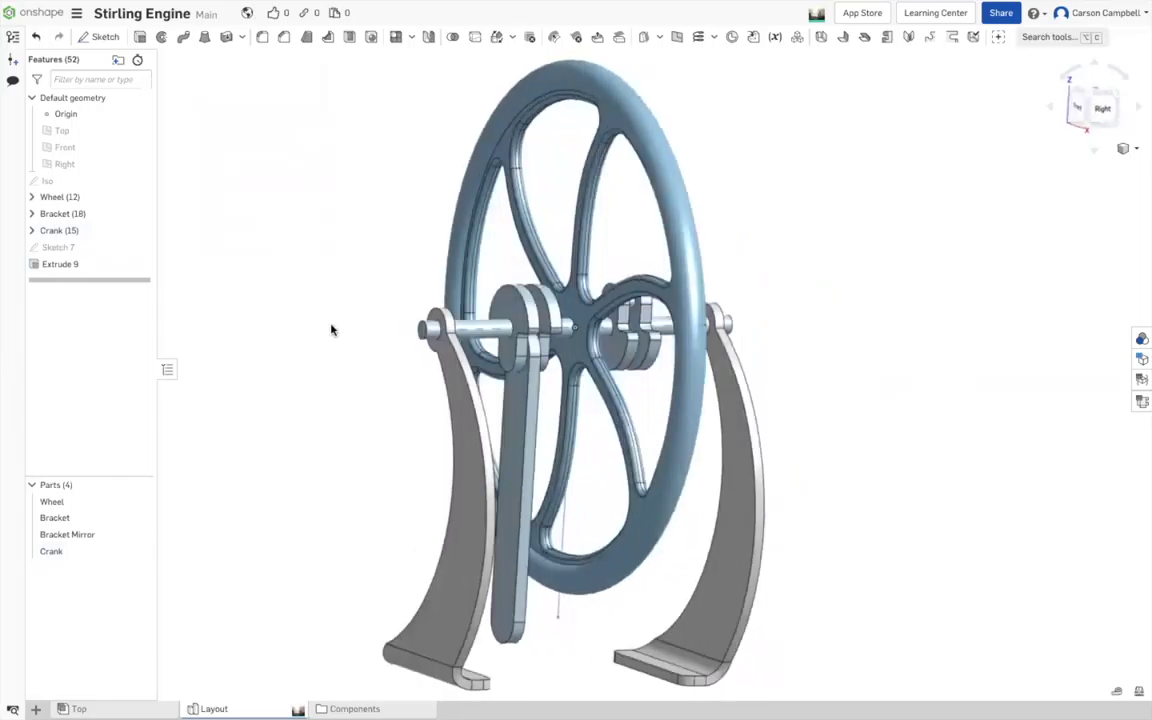
key("Right")
key("Right")
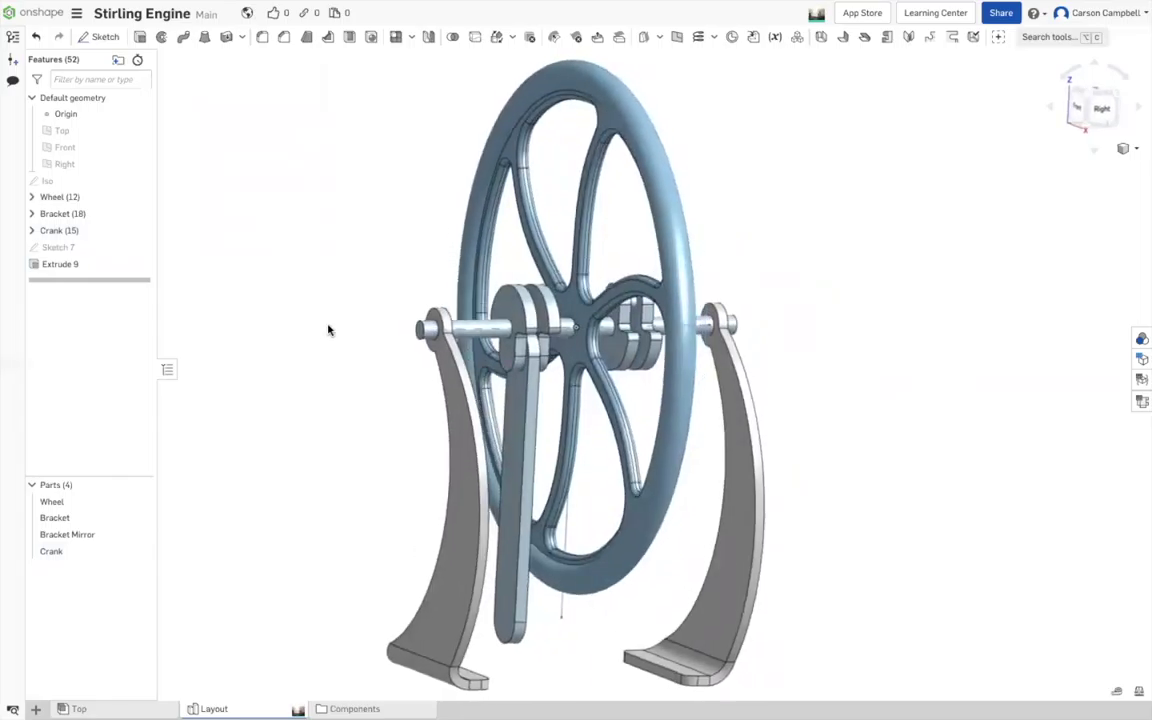
double_click(122, 265)
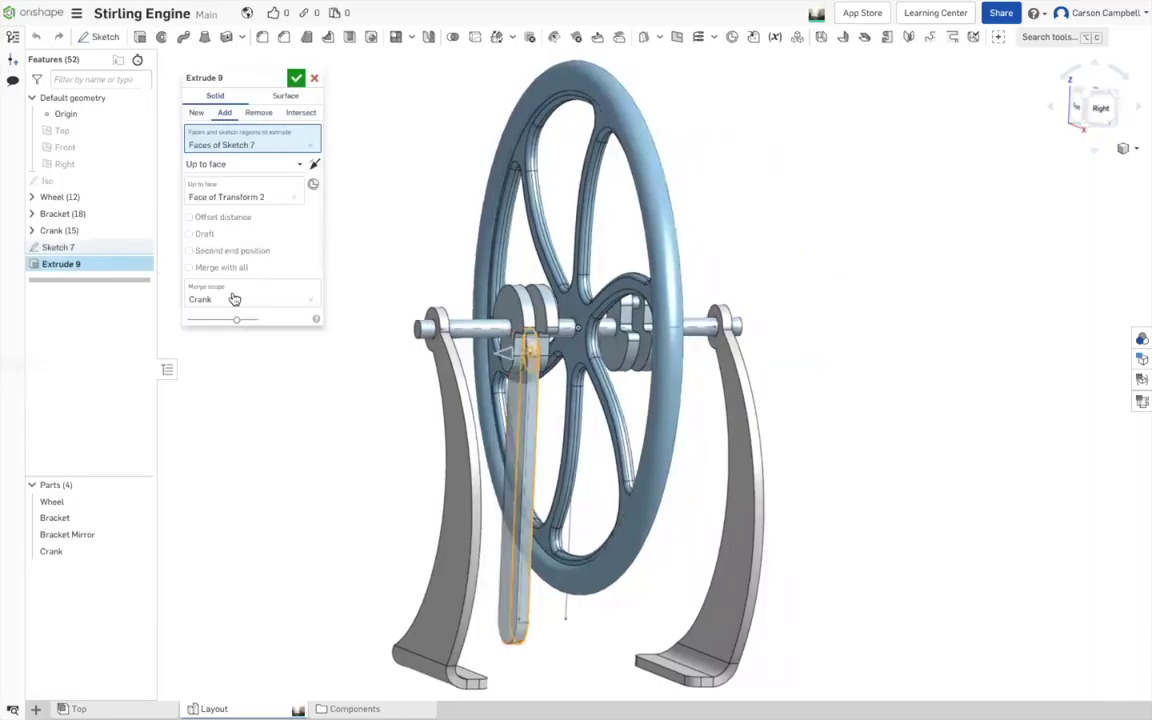
left_click(197, 113)
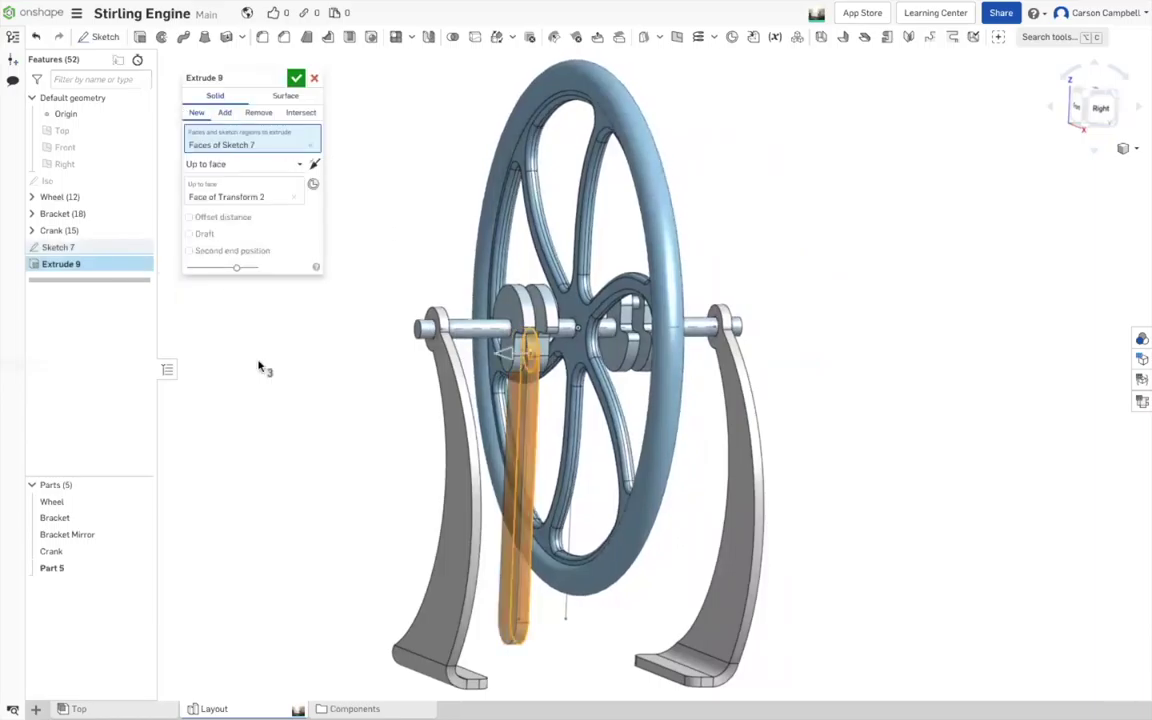
left_click(296, 79)
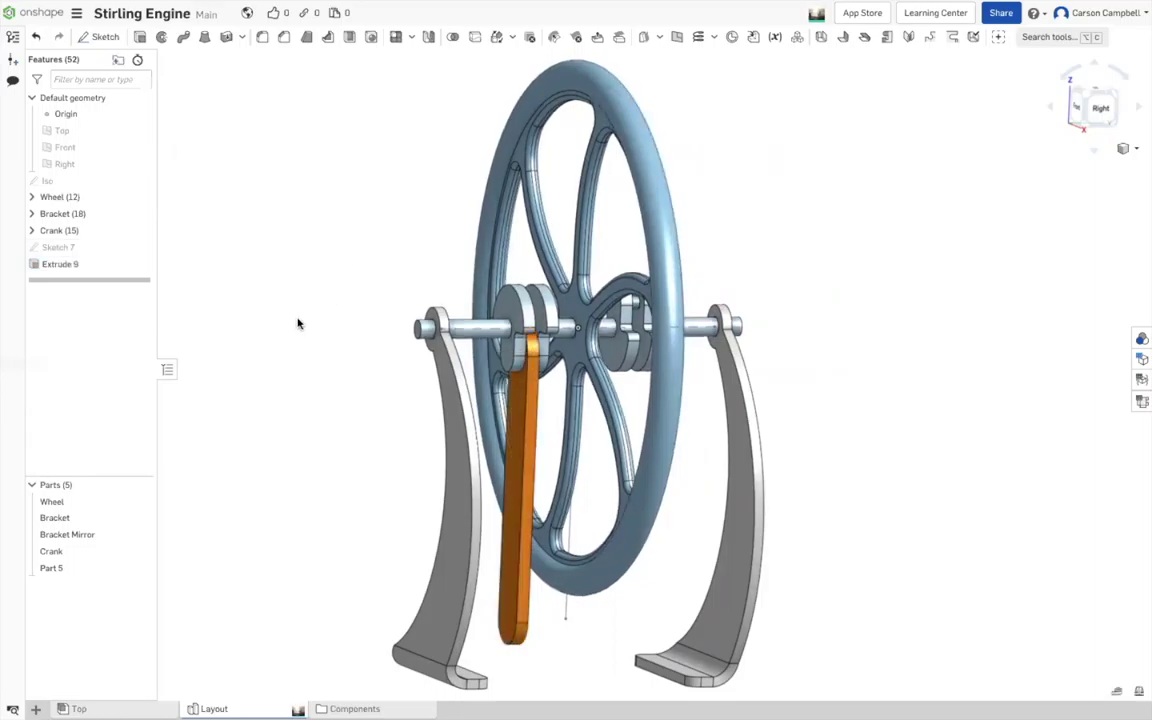
- Switch to the side and isometric views, then orbit toward the flywheel's front
key("shift+4")
key("shift+7")
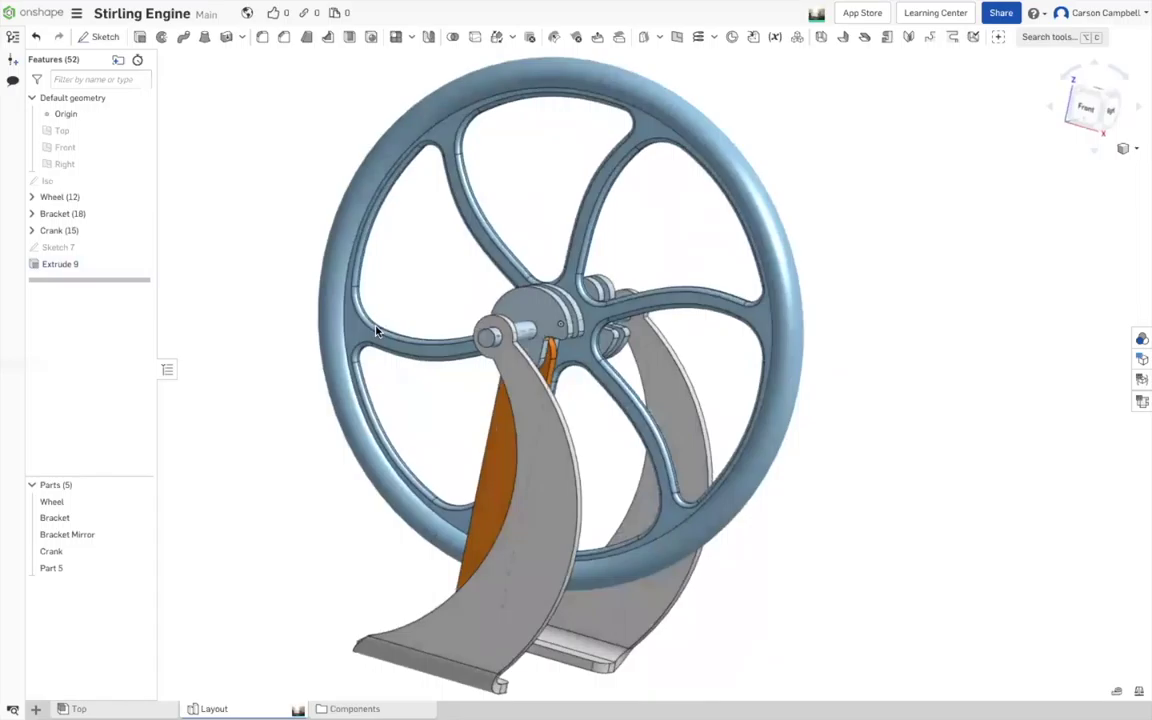
right_click_drag(376, 331, 866, 203)
right_click_drag(1021, 249, 1008, 247)
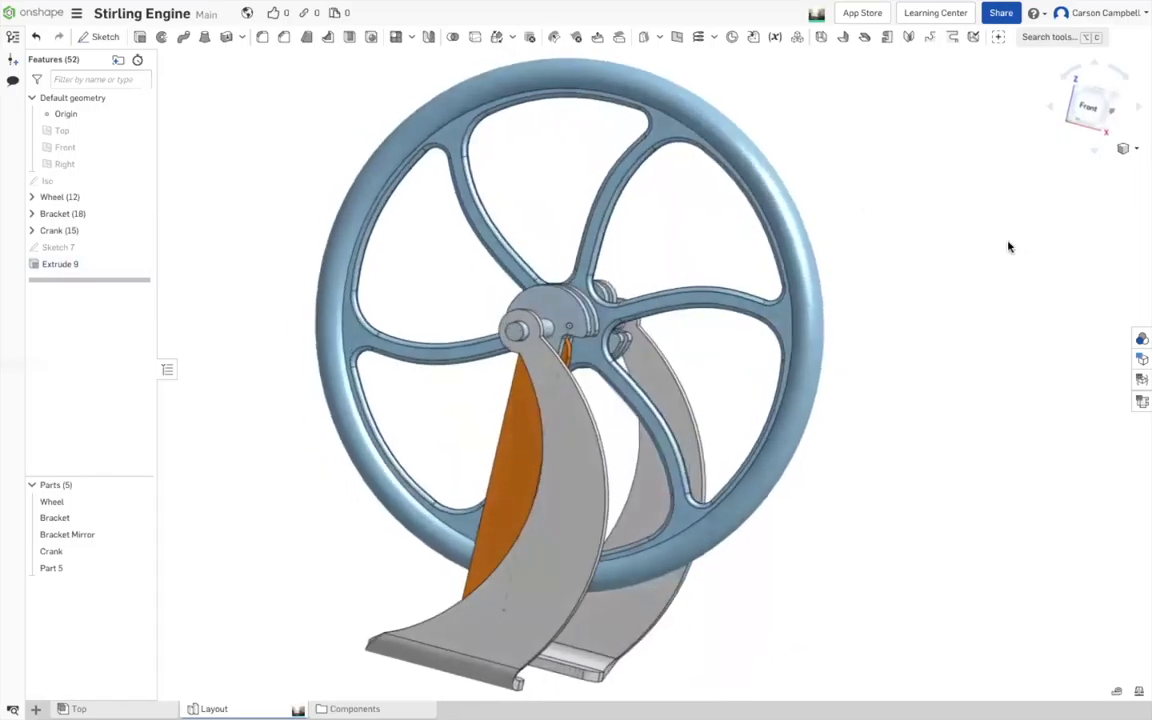
- Rename Part 5 to 'Crank Arm' and turn the assembly toward a front-facing view
right_click(84, 570)
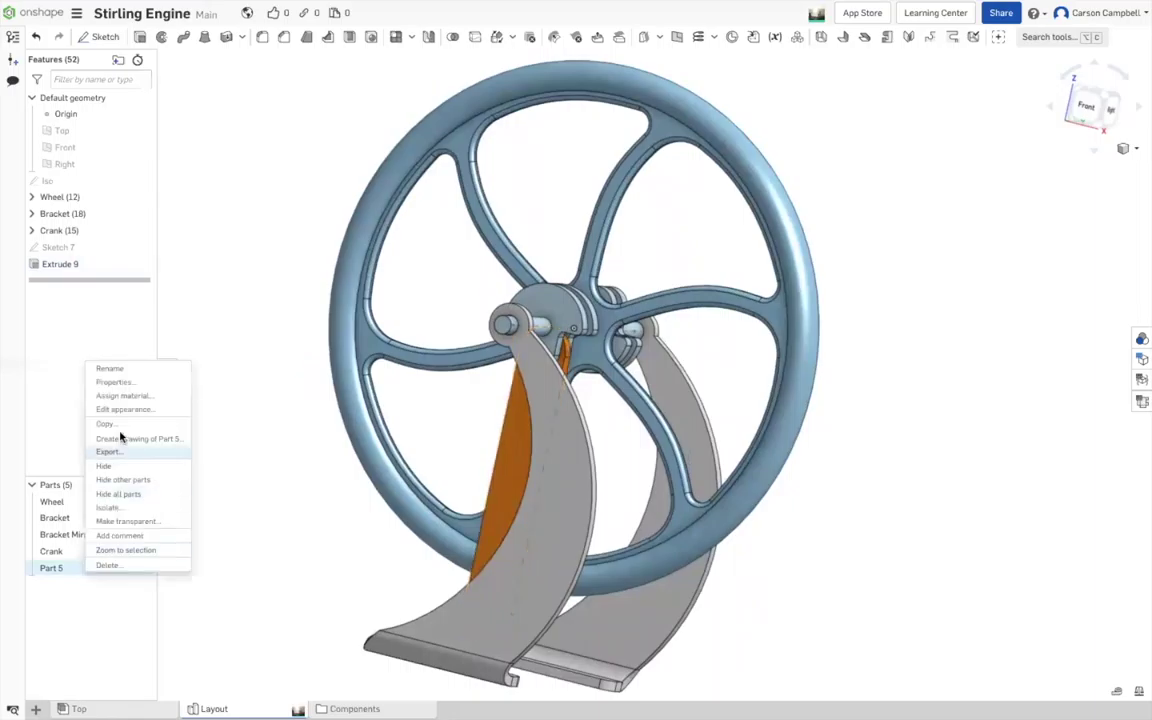
left_click(129, 372)
type("Crank Arm")
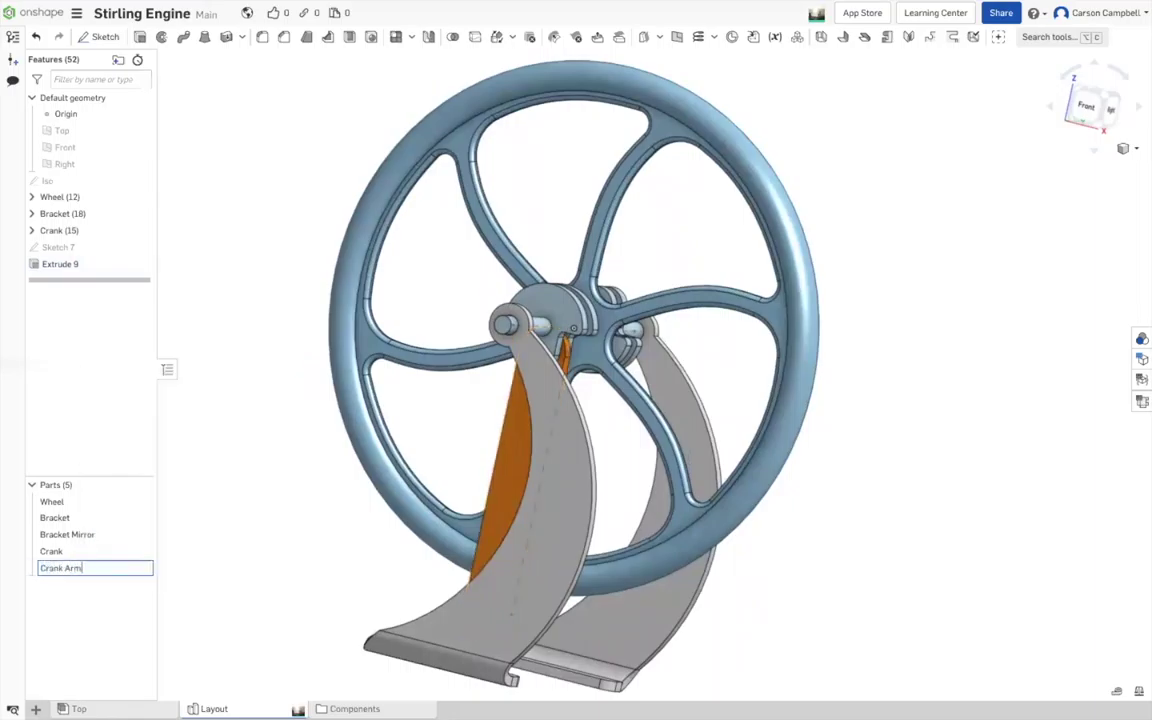
key("Return")
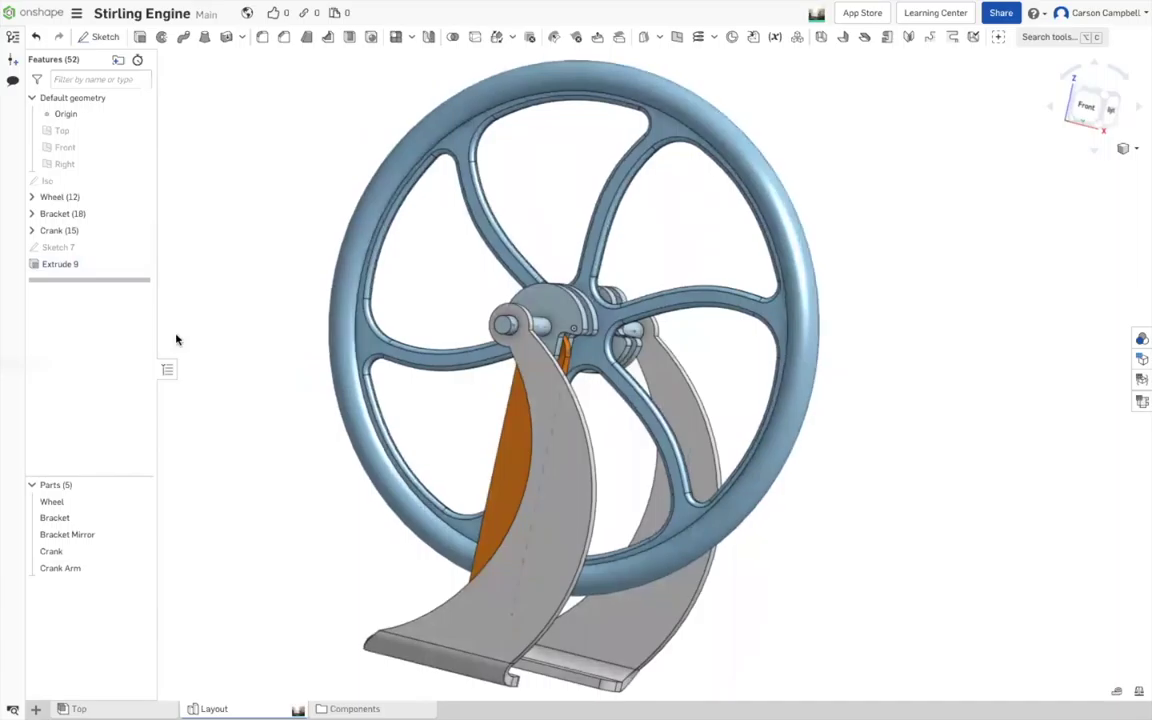
right_click_drag(306, 195, 336, 211)
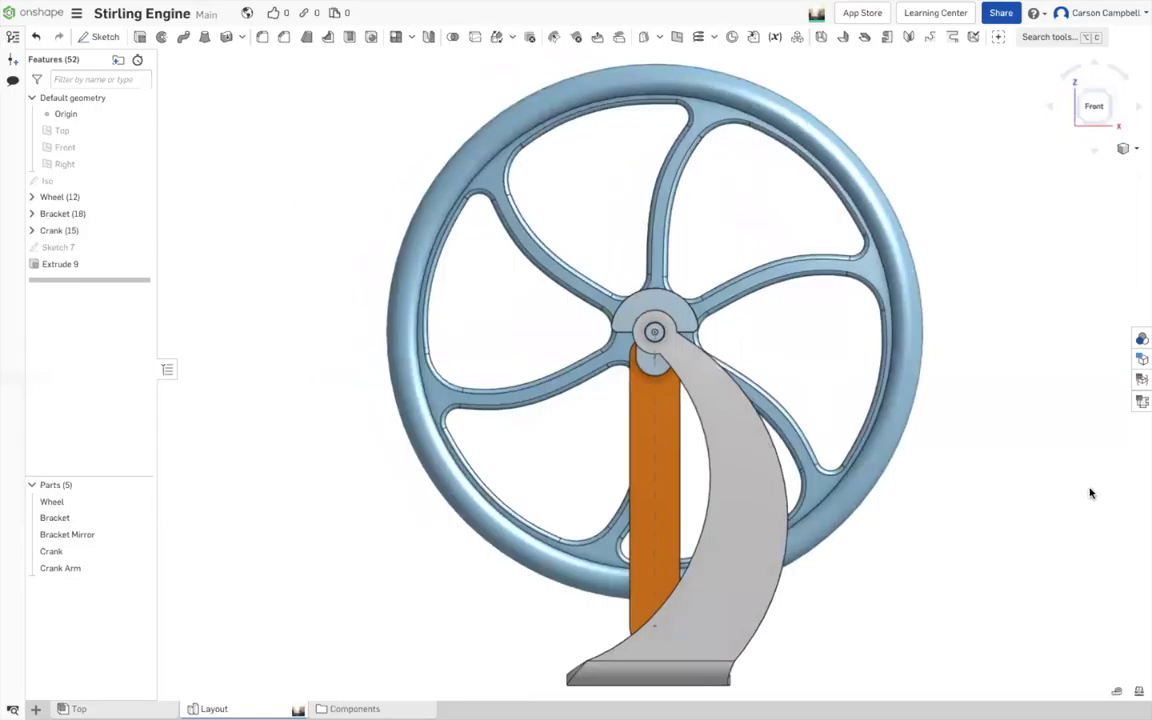
- Rotate the assembly slightly and keep a section view that cuts through the Crank Arm
key("Right")
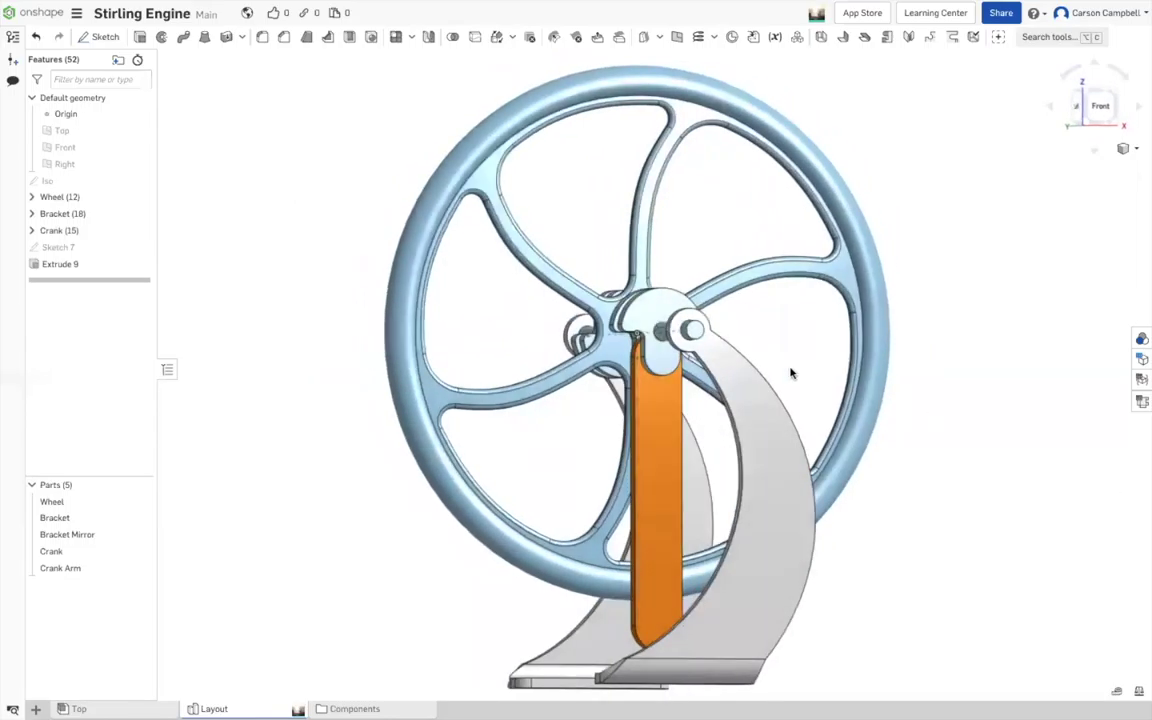
key("Right")
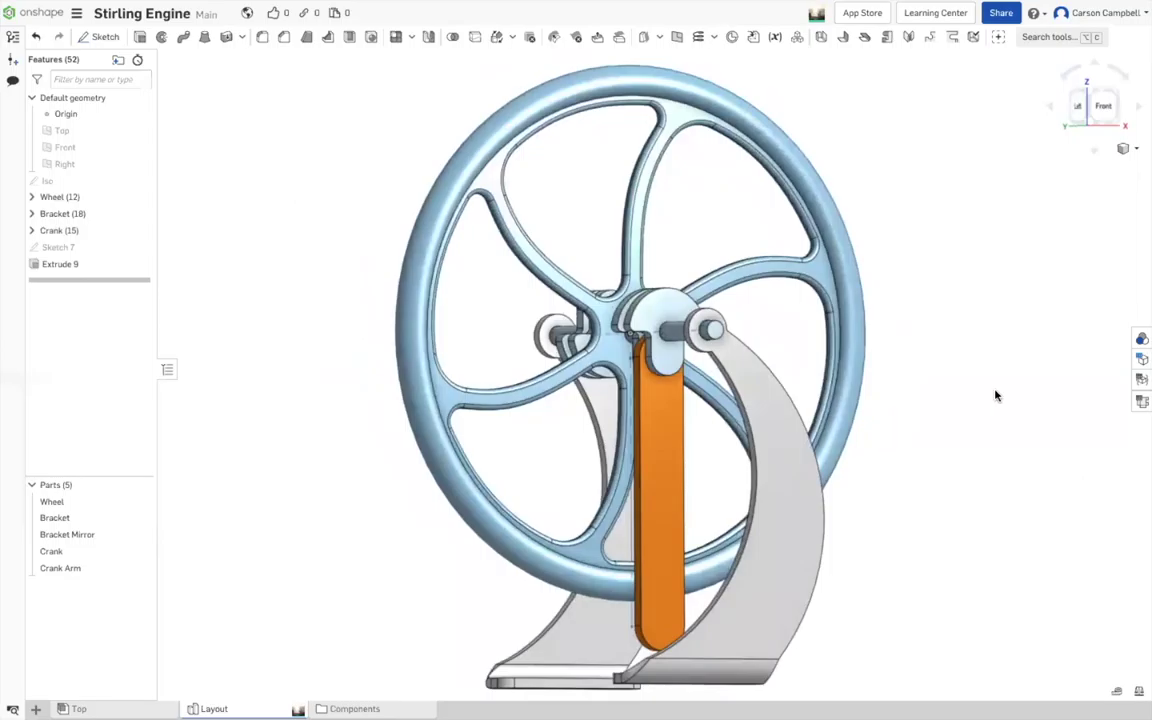
key("shift+x")
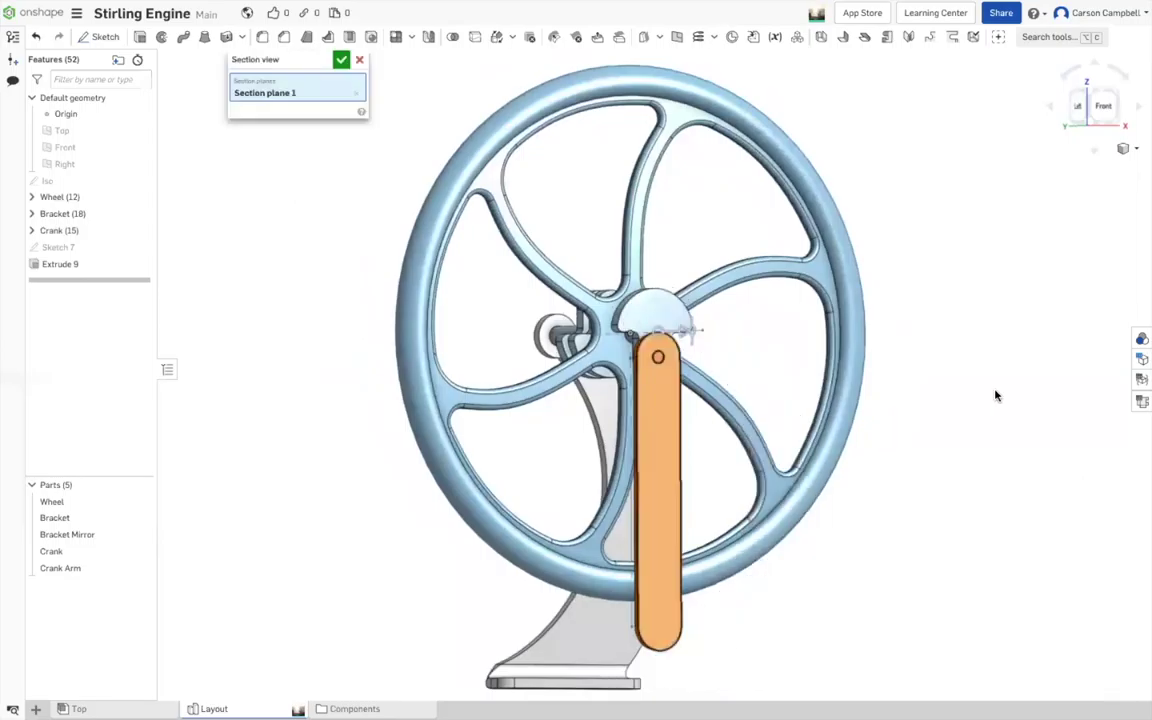
key("Right")
key("Right")
key("Right")
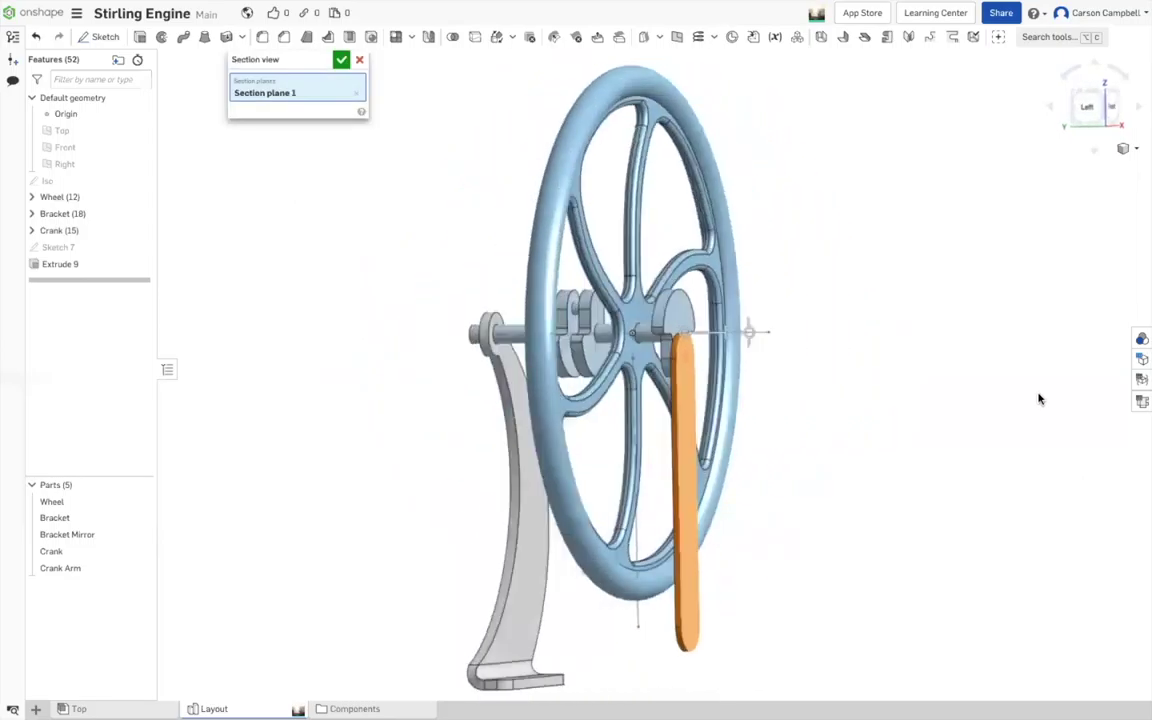
left_click(342, 60)
key("Left")
key("Left")
key("Left")
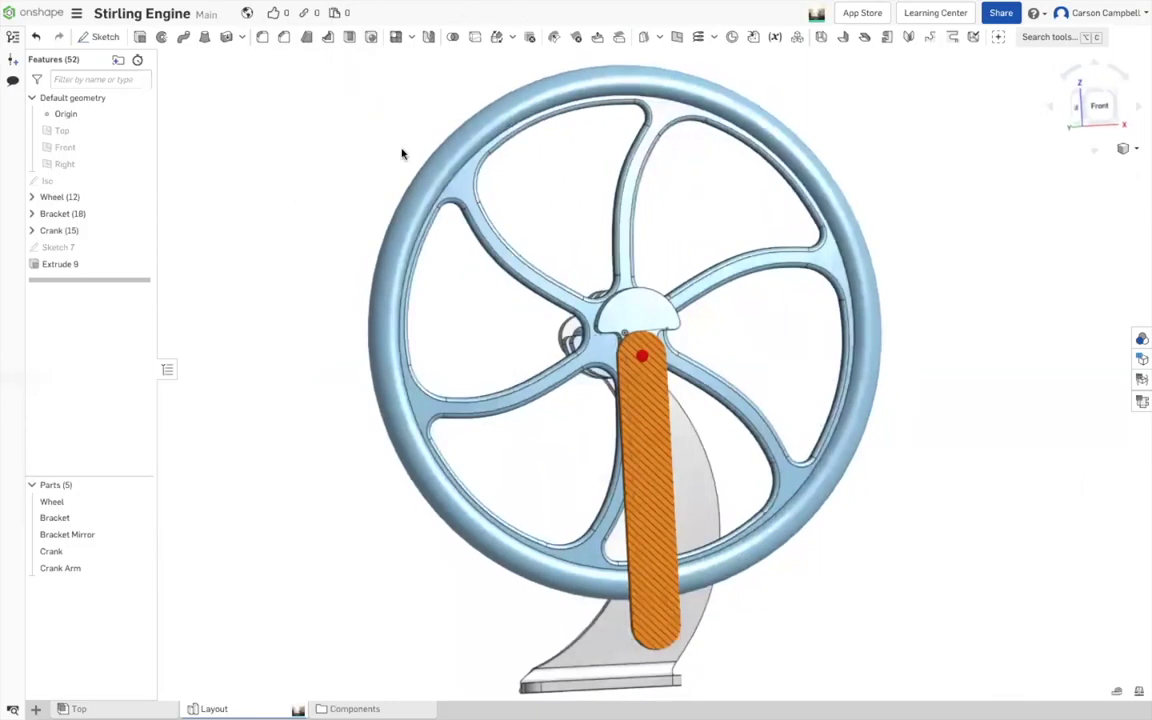
- Edit Sketch 7 from the Feature list and change its name to 'Size'
right_click(74, 249)
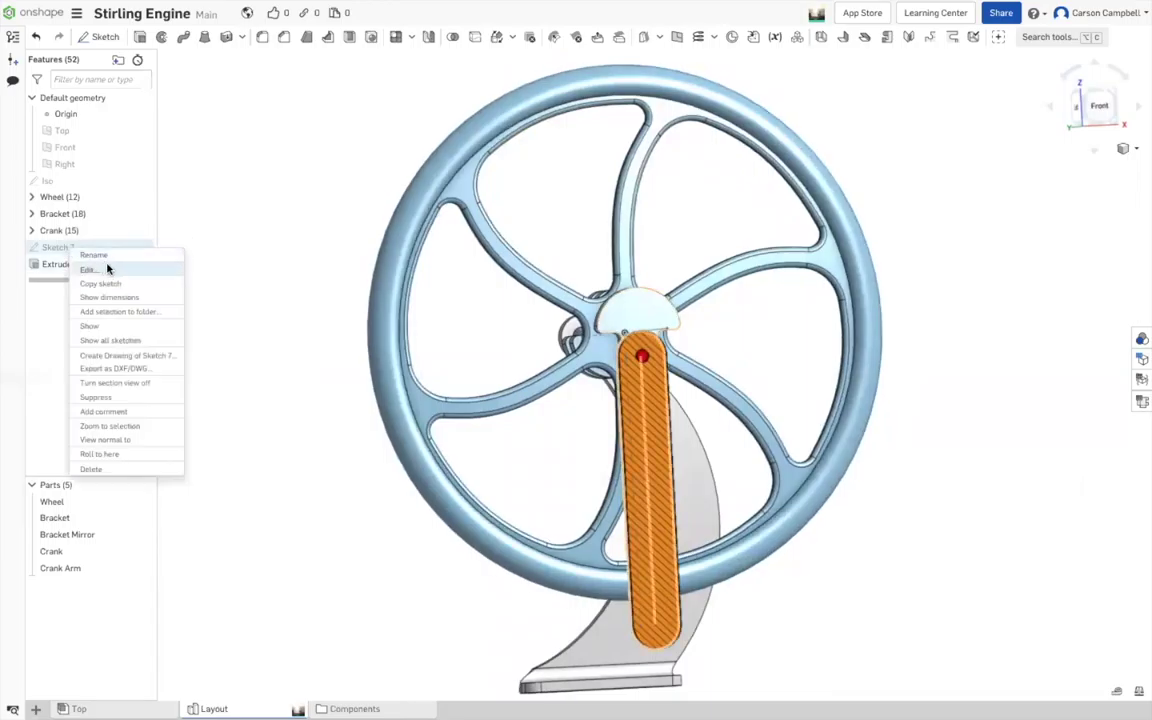
left_click(88, 269)
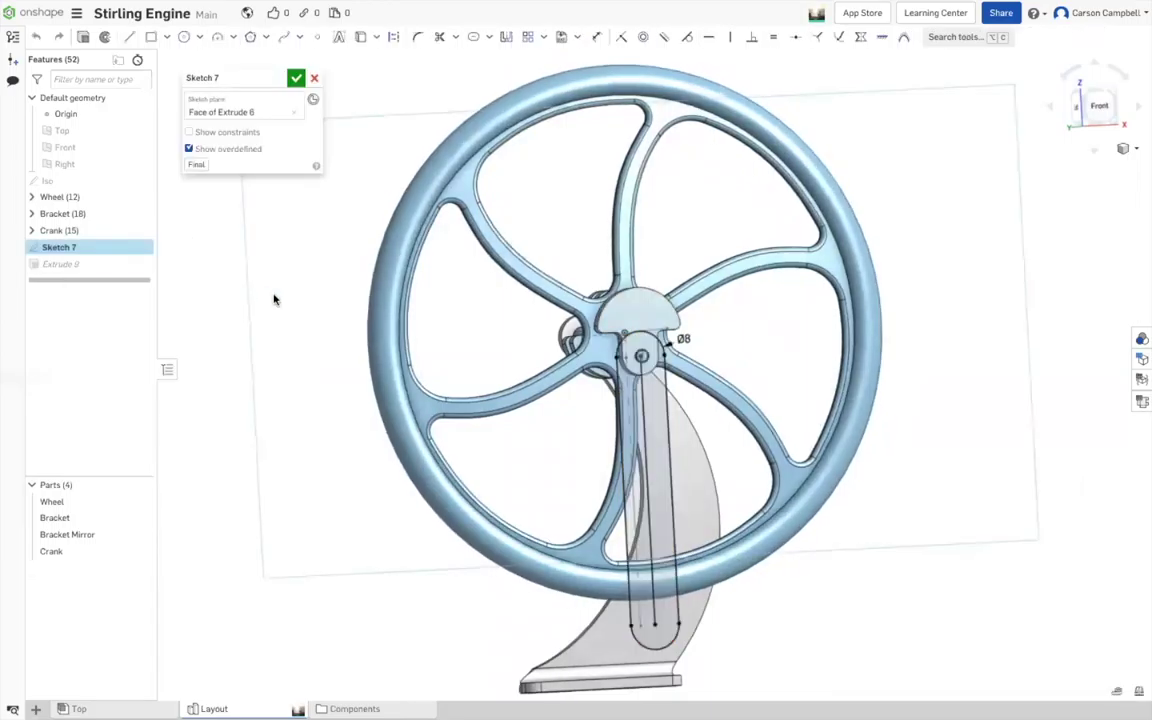
left_click(278, 77)
type("Slae")
key("Return")
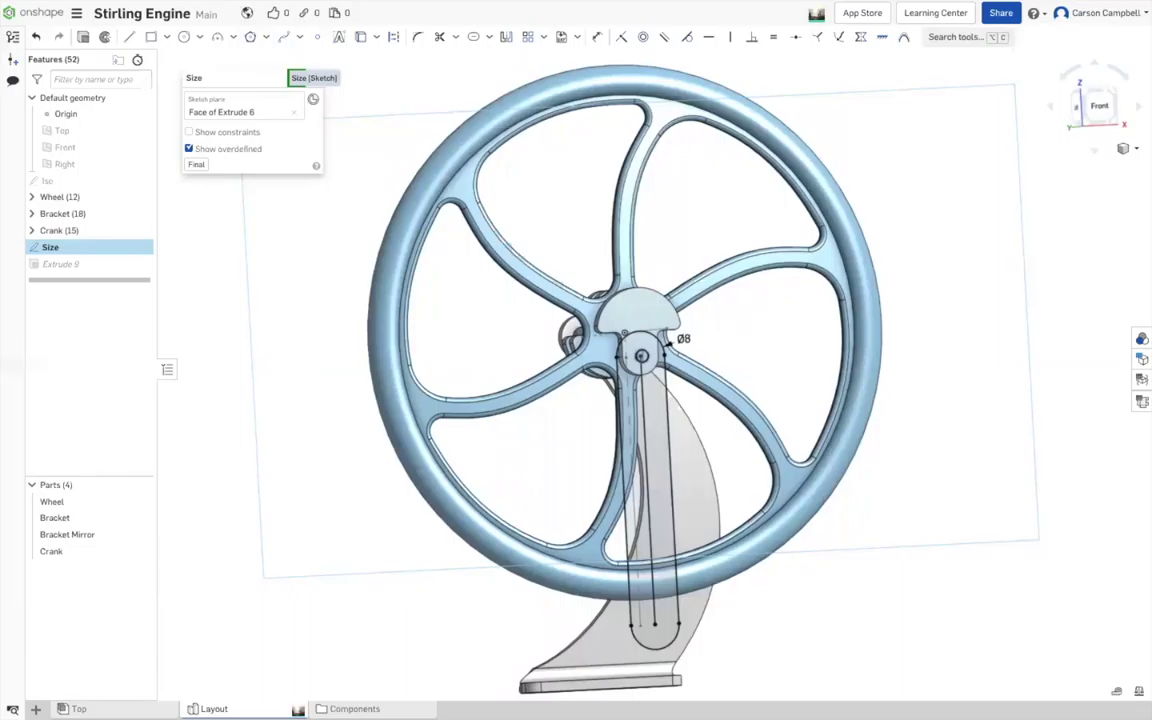
- Zoom and orbit in close on the crank hub's pin hole, then activate the Use (U) tool
scroll(724, 397, "up", 5)
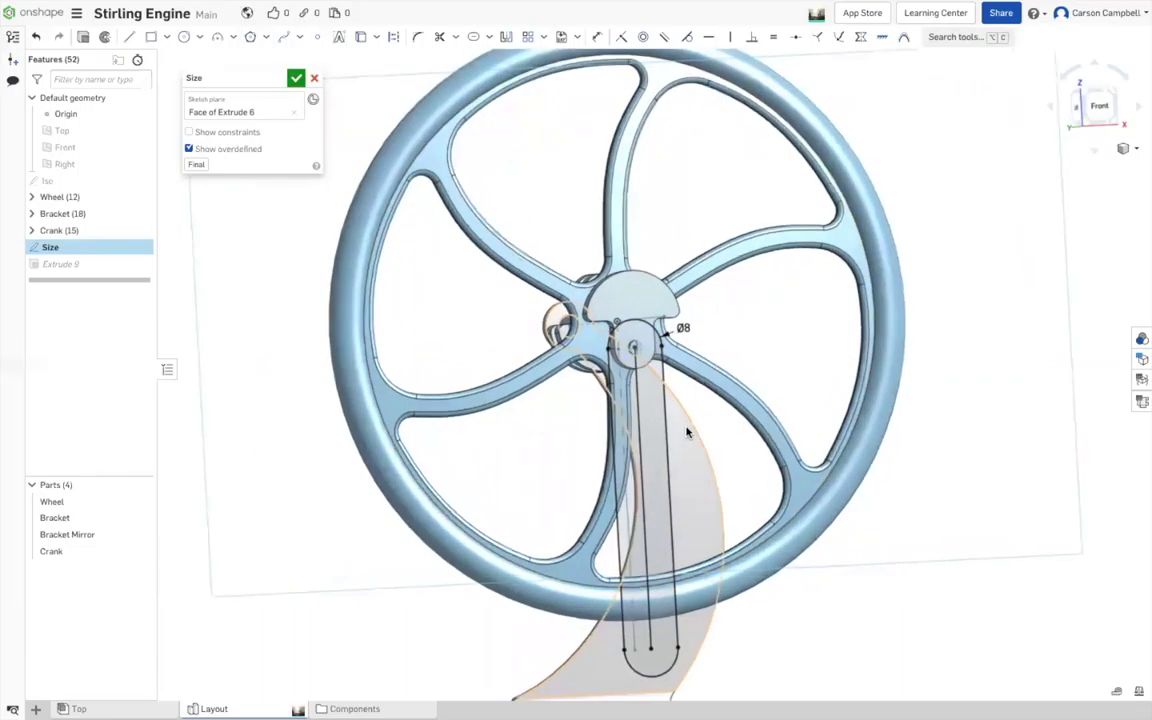
scroll(724, 397, "up", 1)
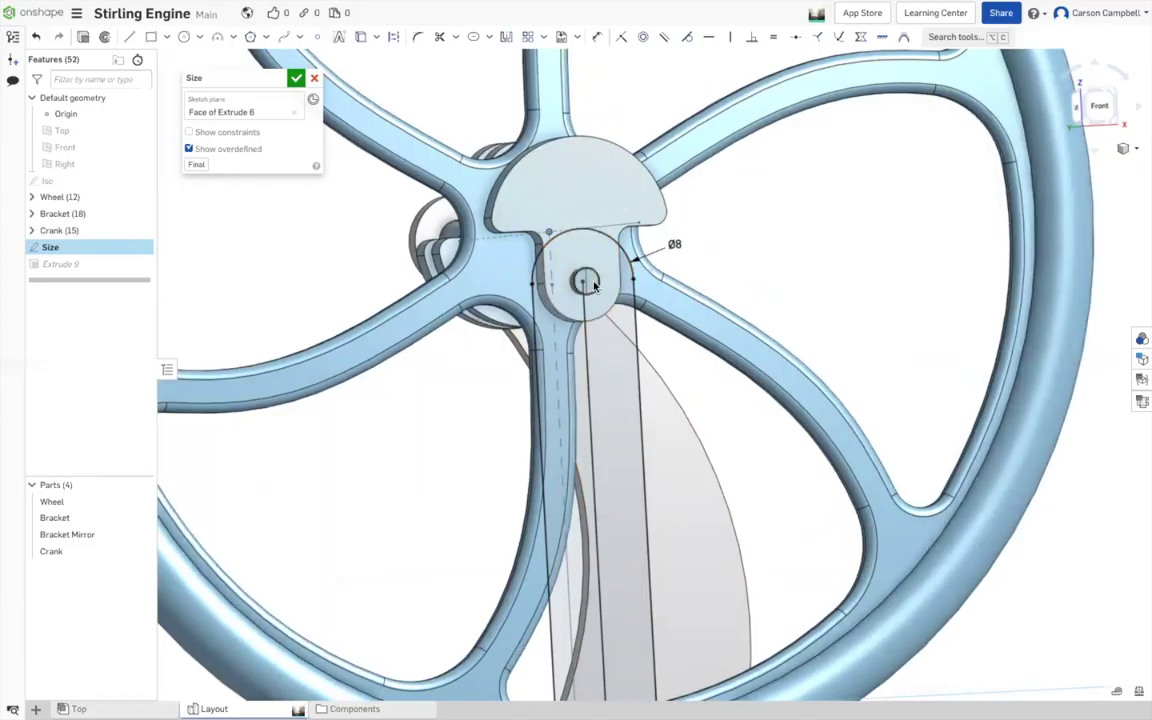
right_click_drag(597, 287, 615, 277)
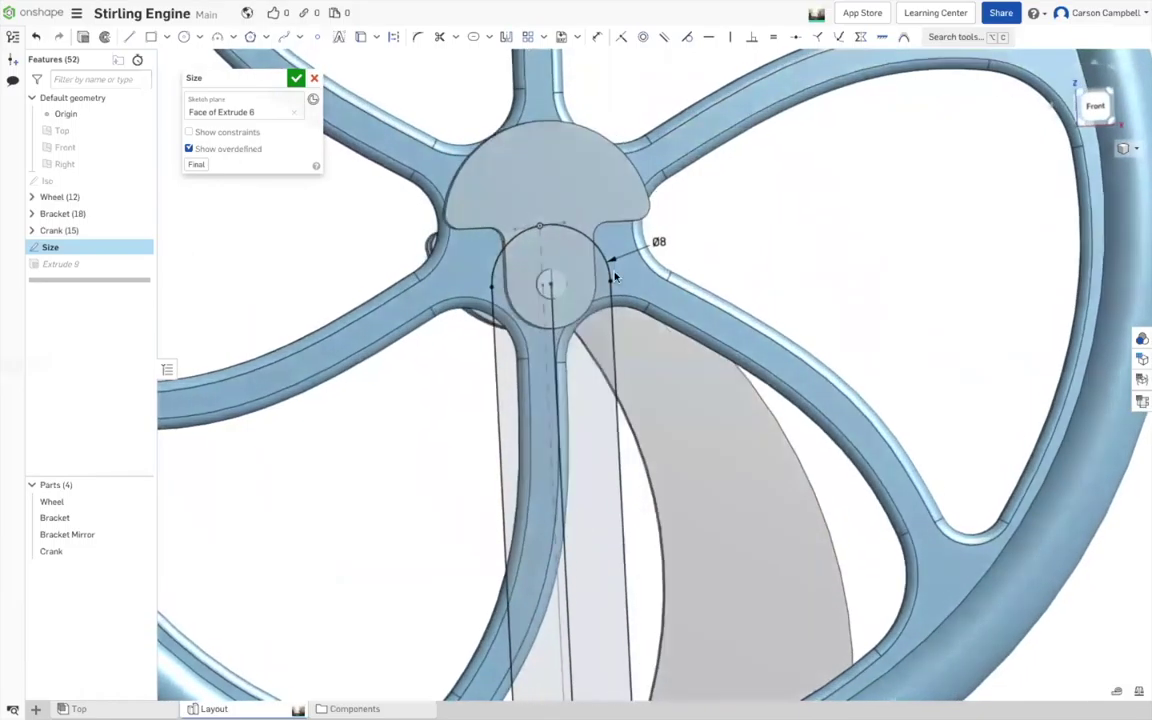
scroll(557, 284, "up", 10)
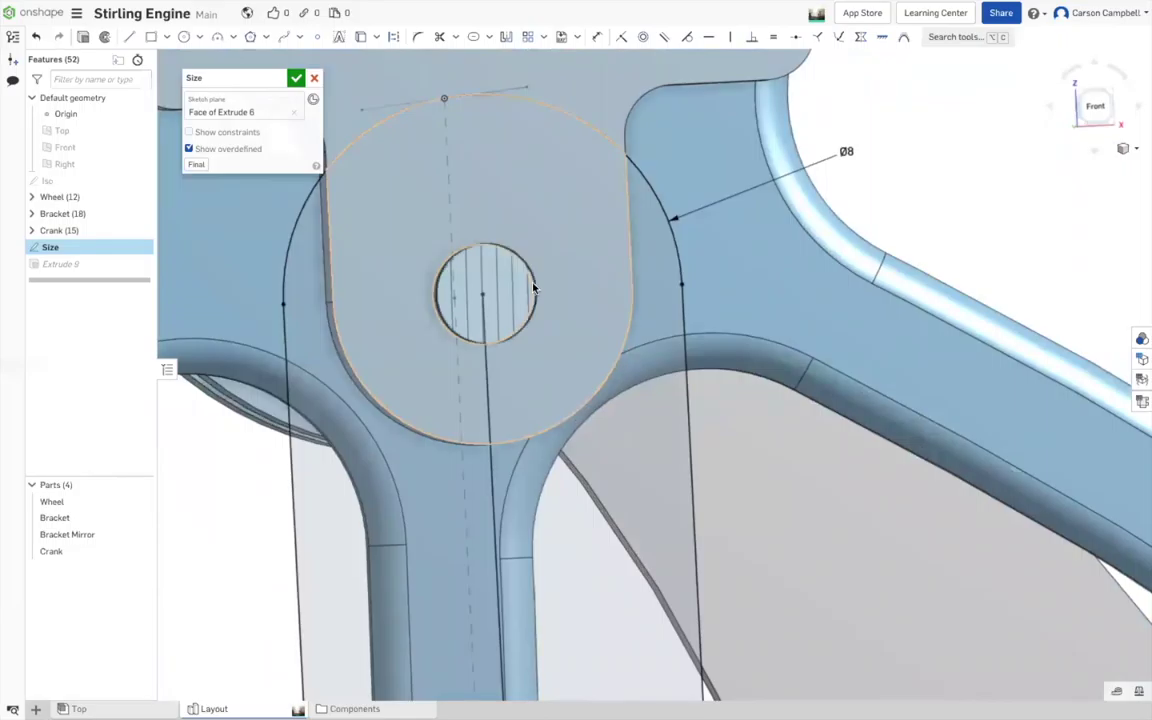
mouse_move(548, 288)
right_mouse_down()
mouse_move(563, 281)
mouse_move(468, 318)
right_mouse_up()
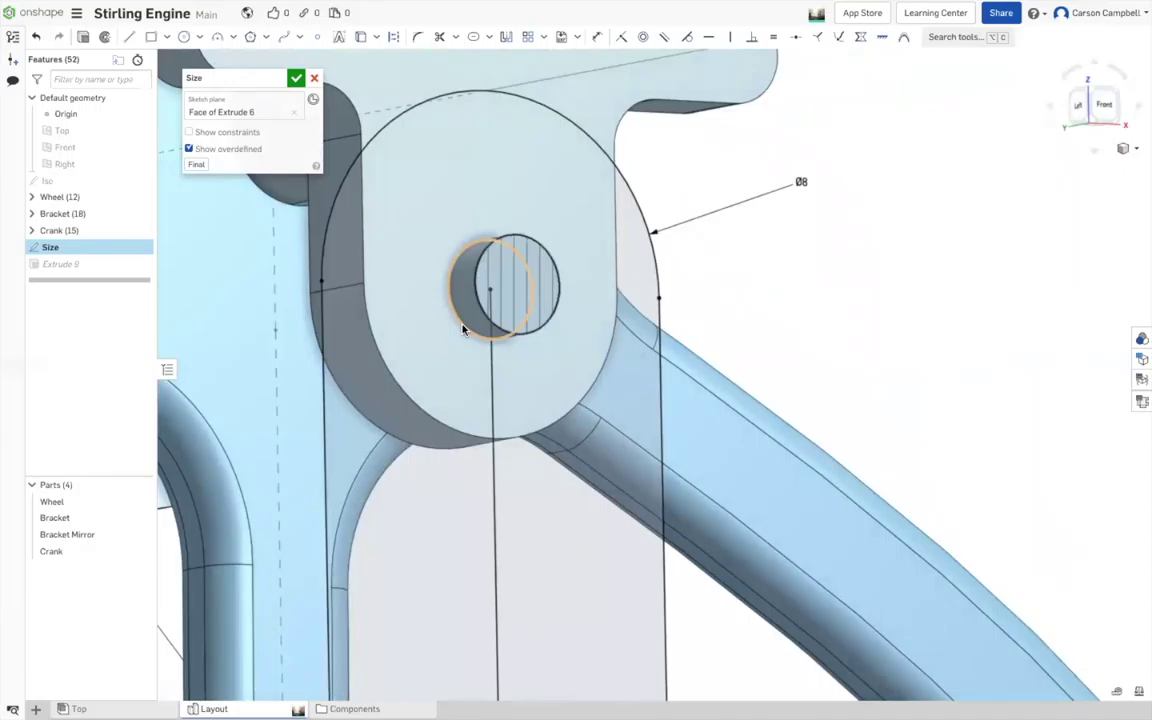
key("u")
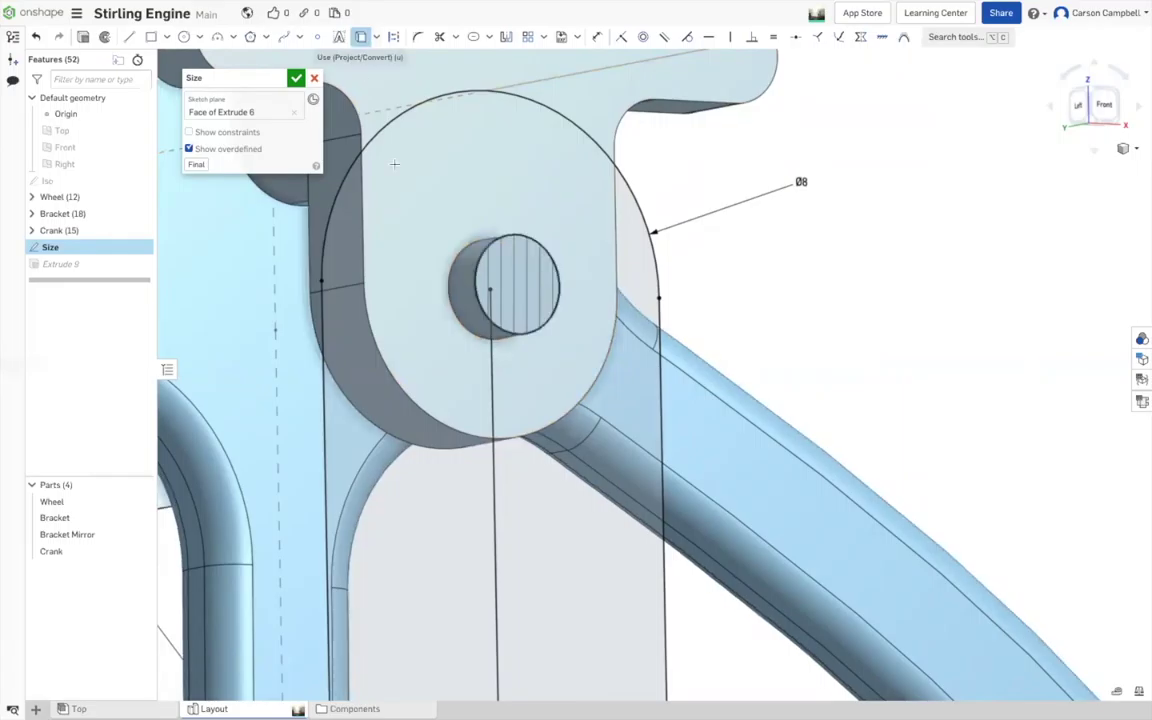
- Project the front edge of the hub's 2 mm pin hole into the Size sketch
left_click(455, 314)
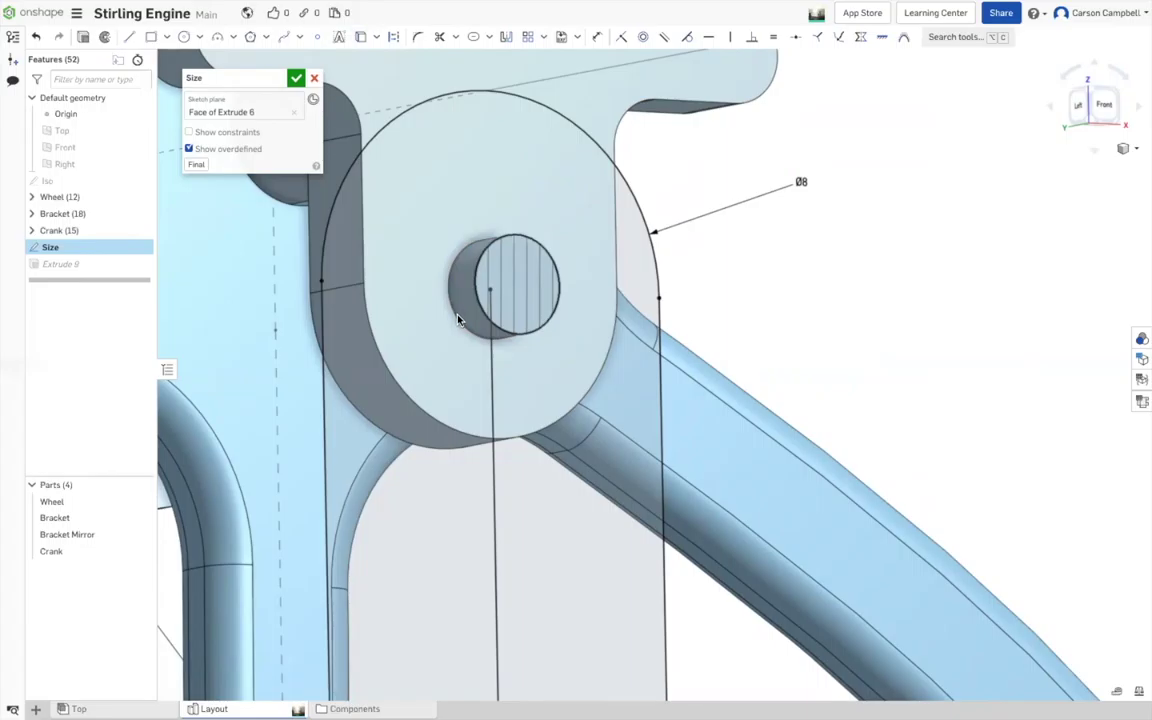
left_click(457, 319)
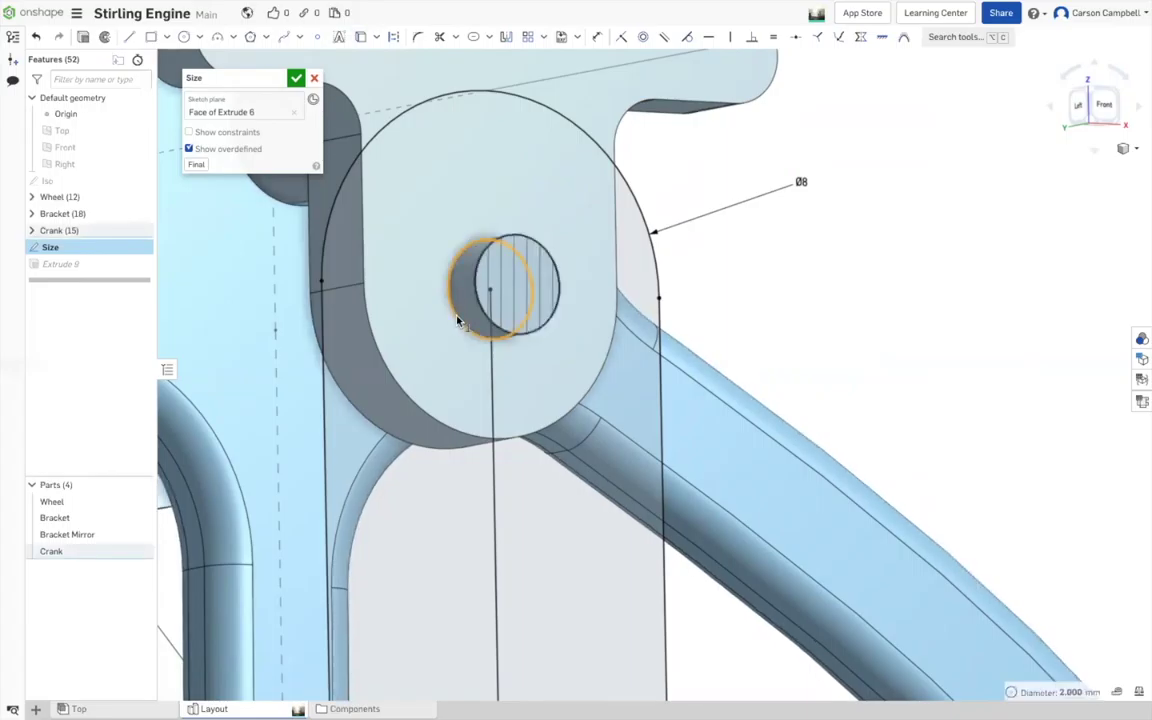
left_click(457, 319)
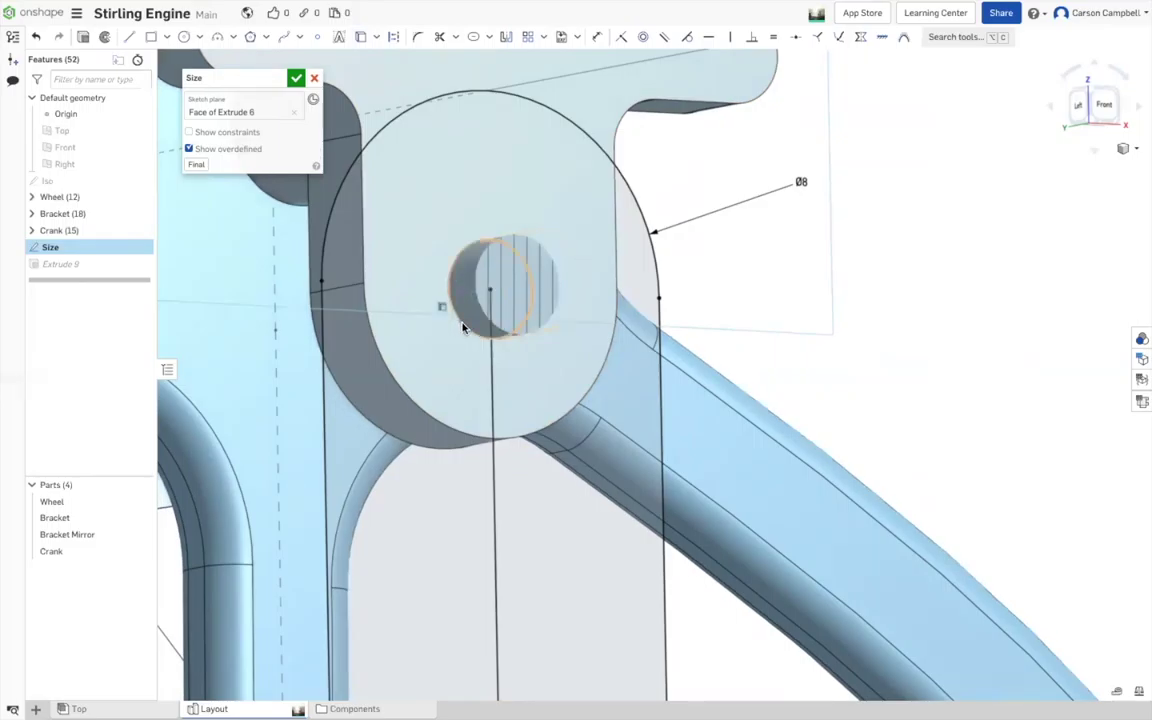
left_click(462, 326)
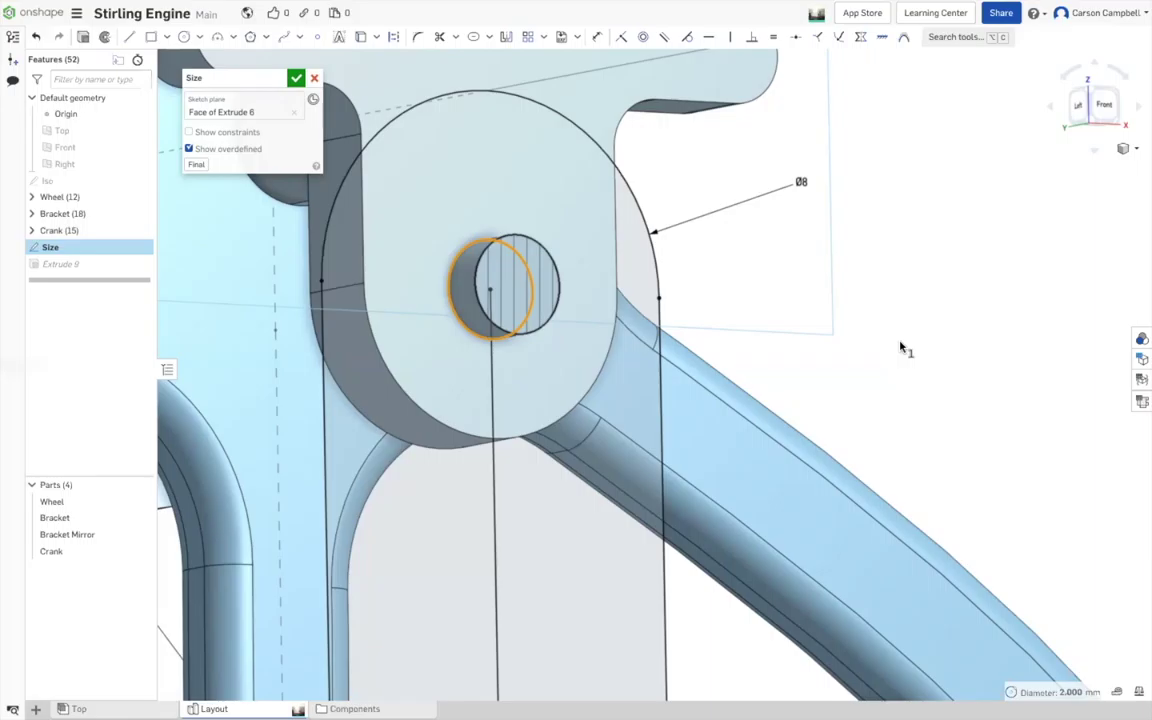
- Switch the Use tool to Intersection and create intersection circles from both pin hole edges
left_click(376, 38)
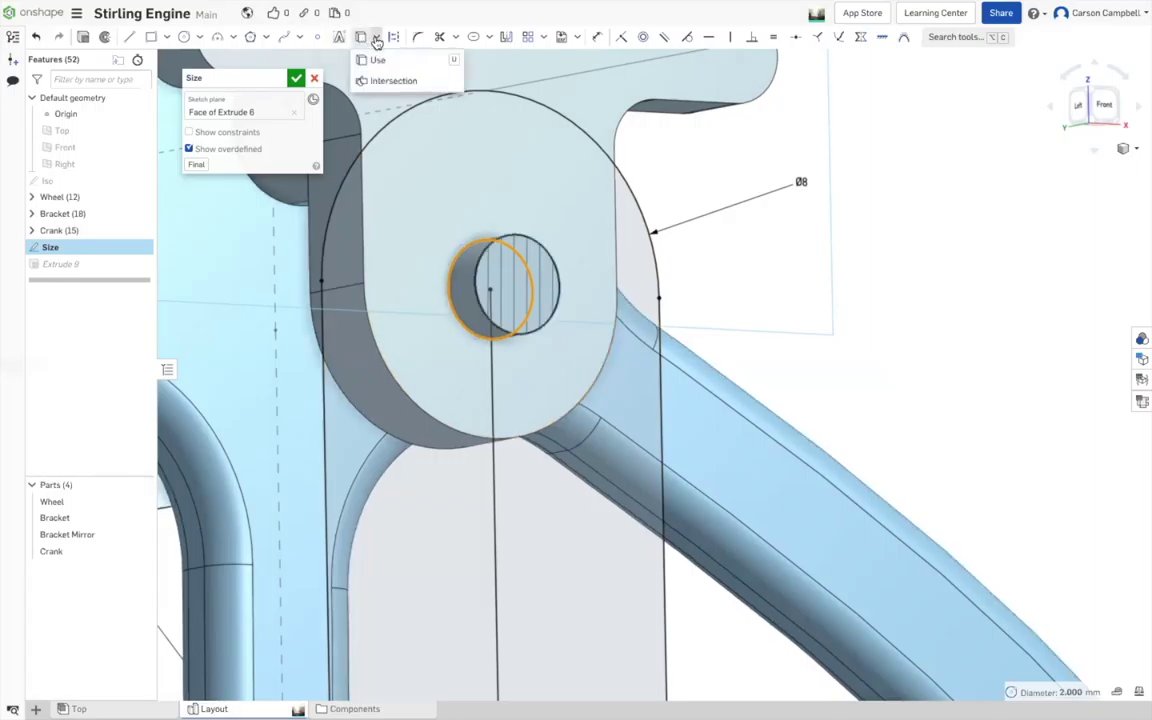
left_click(428, 84)
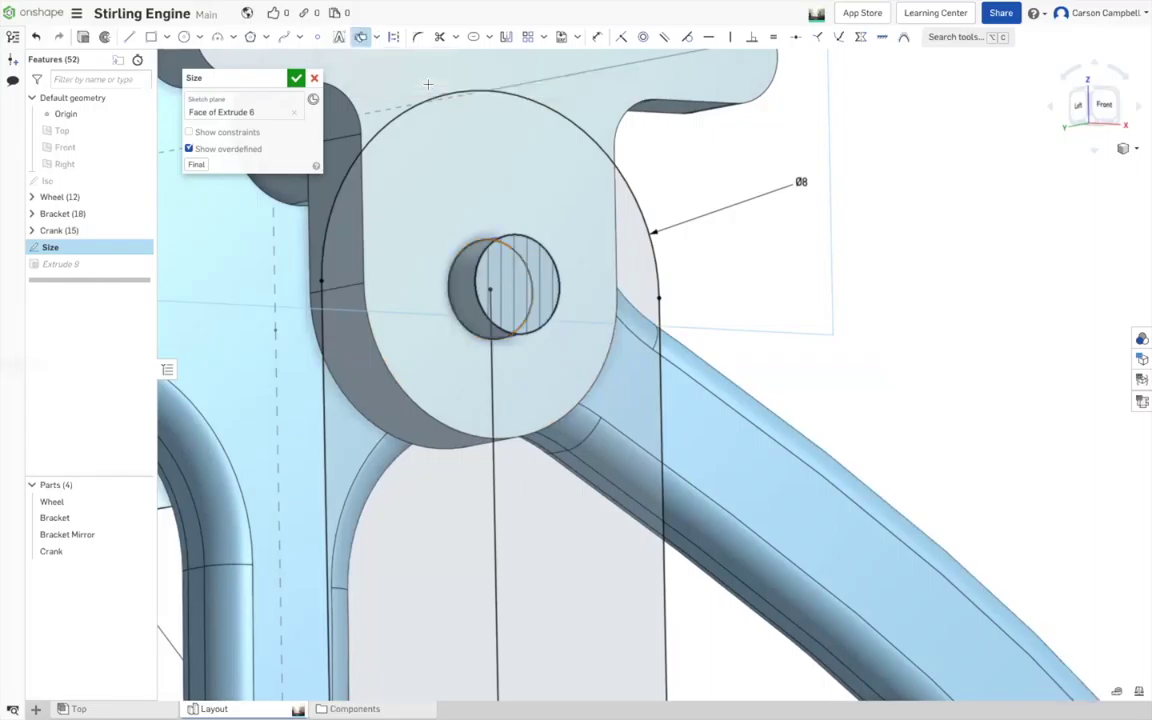
left_click(478, 276)
left_click(472, 276)
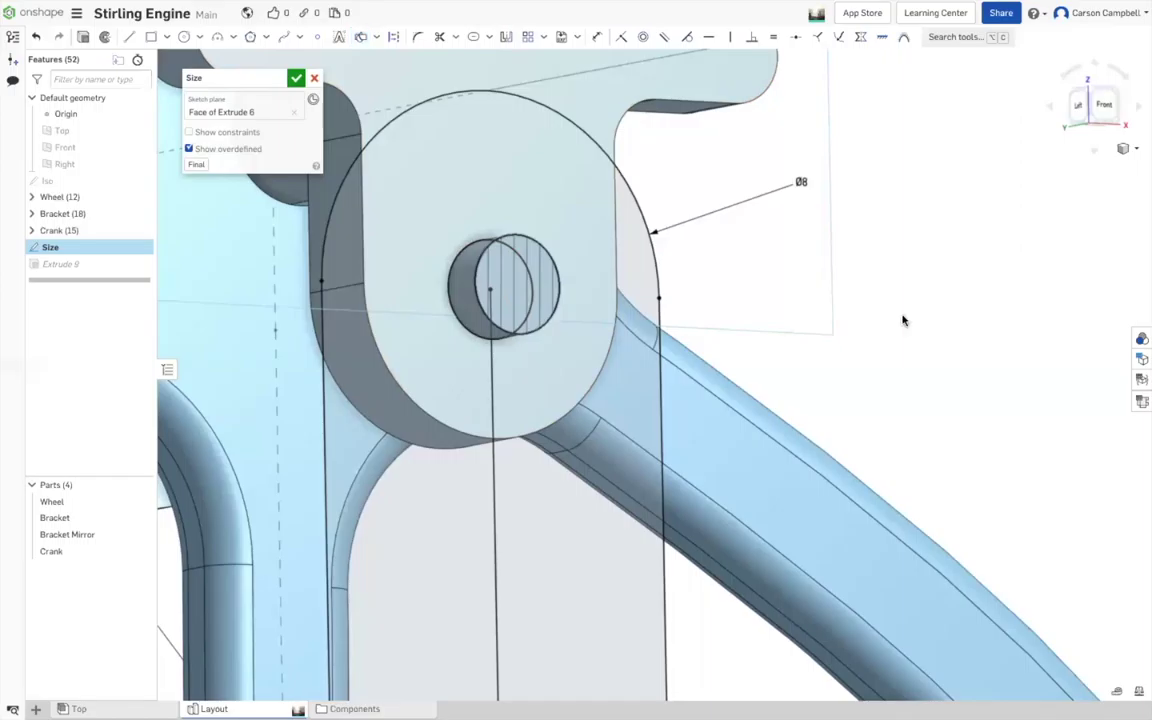
mouse_move(905, 324)
right_mouse_down()
mouse_move(962, 327)
mouse_move(905, 327)
right_mouse_up()
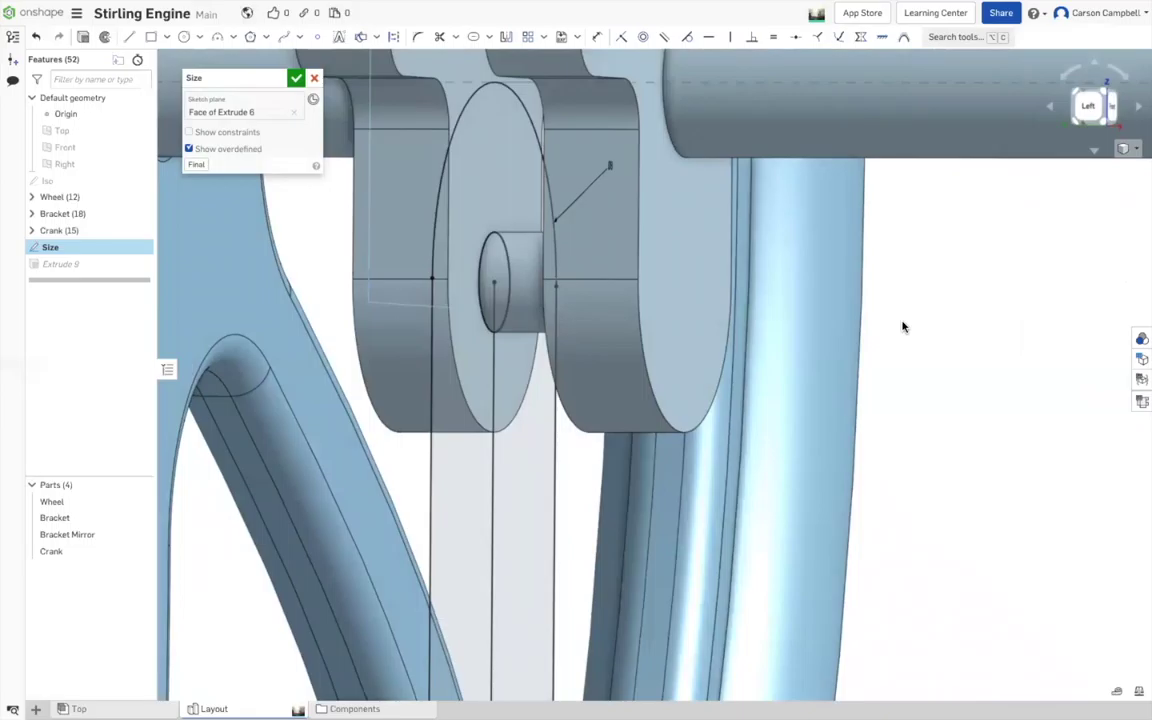
left_click(478, 272)
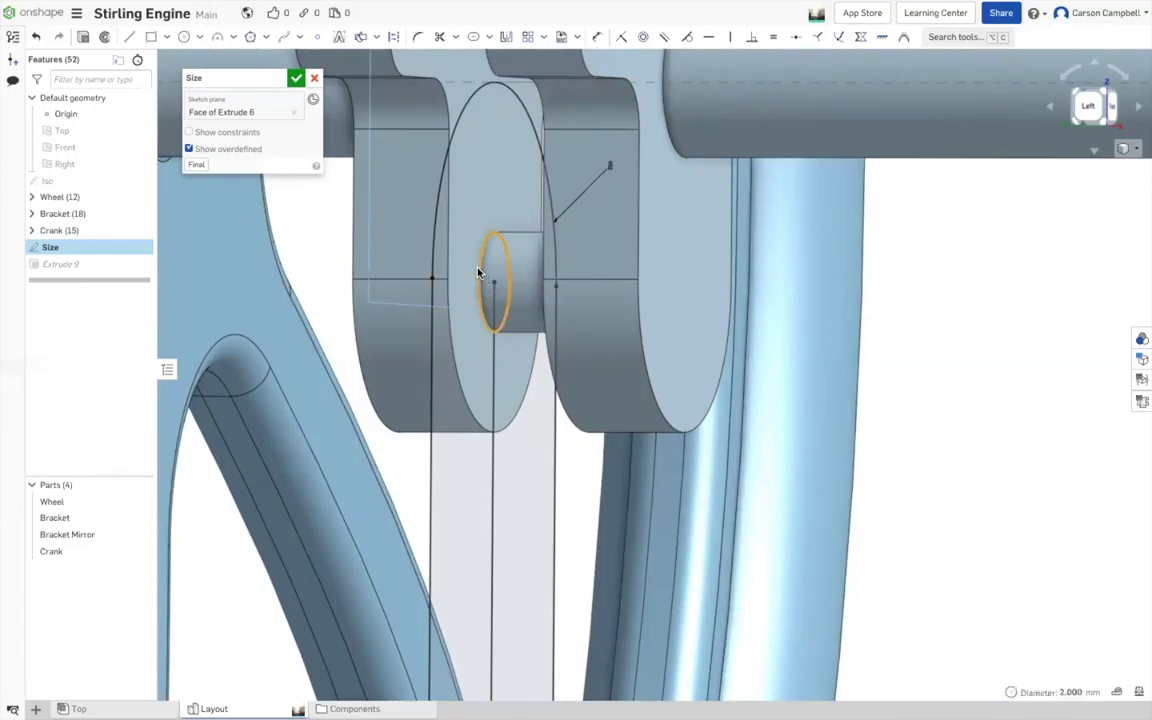
key("Escape")
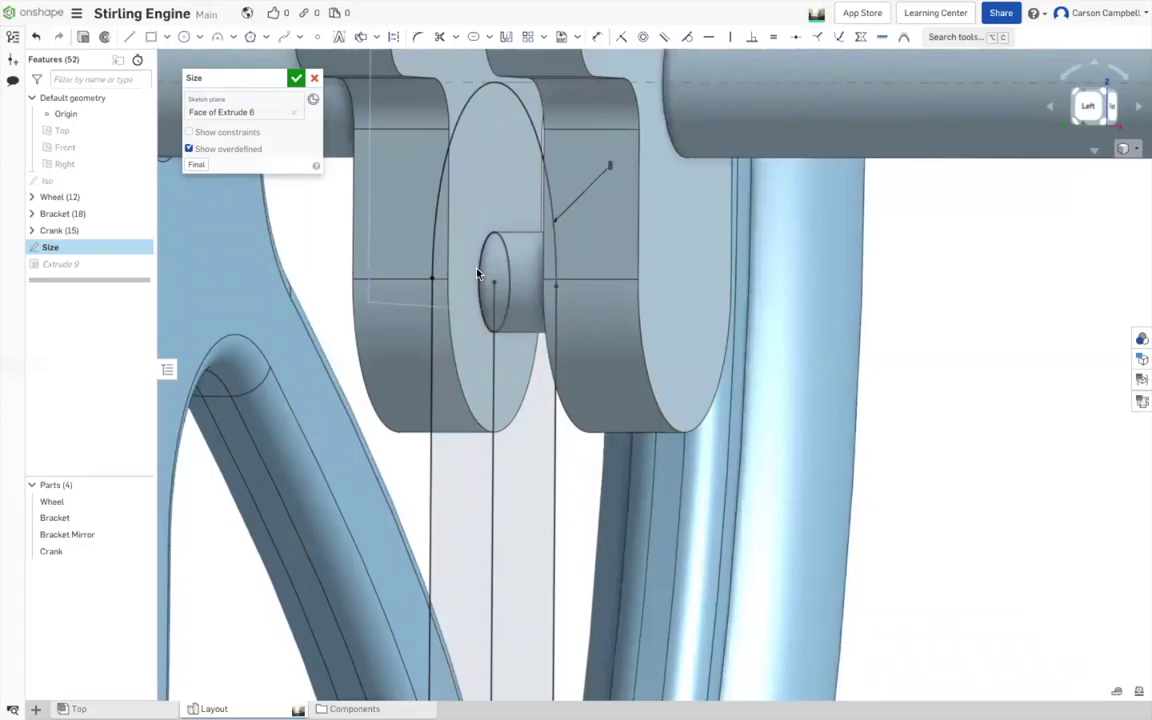
key("c")
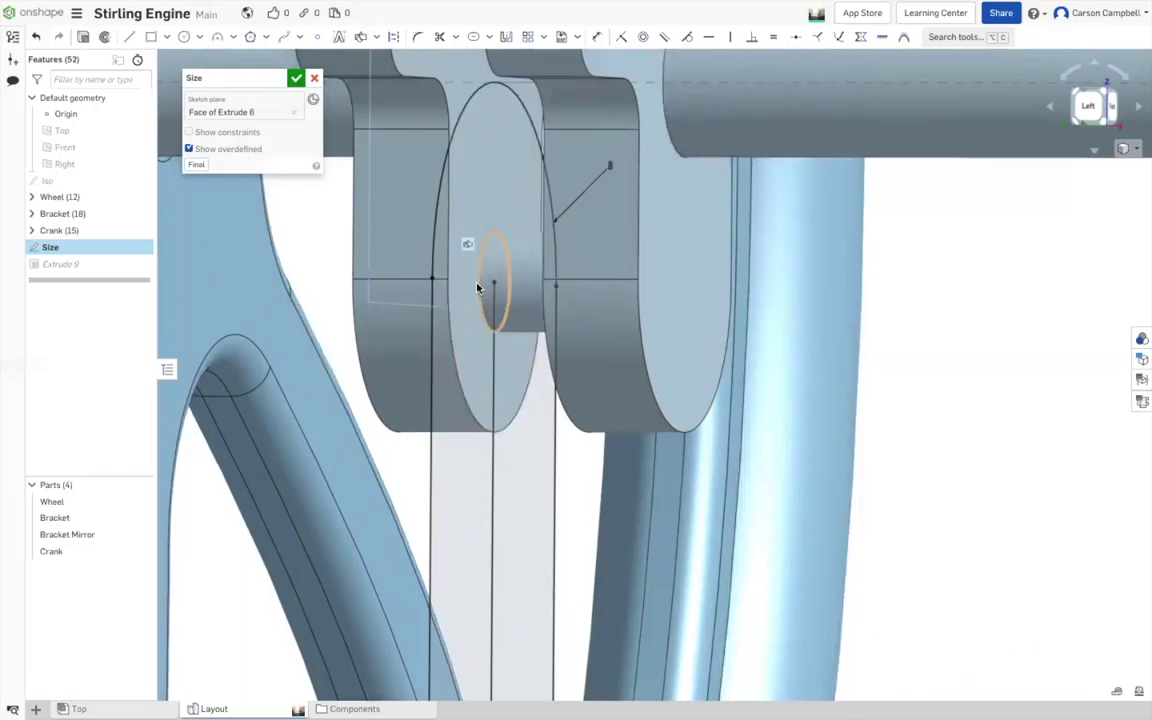
left_click(478, 288)
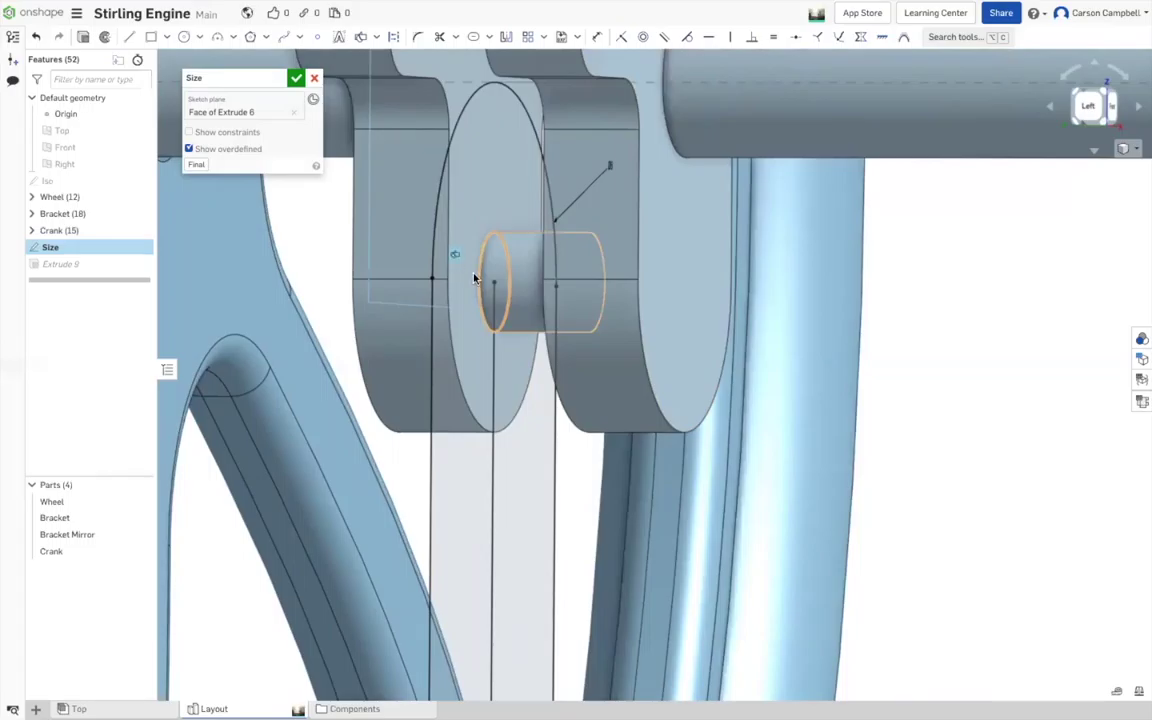
left_click(489, 285)
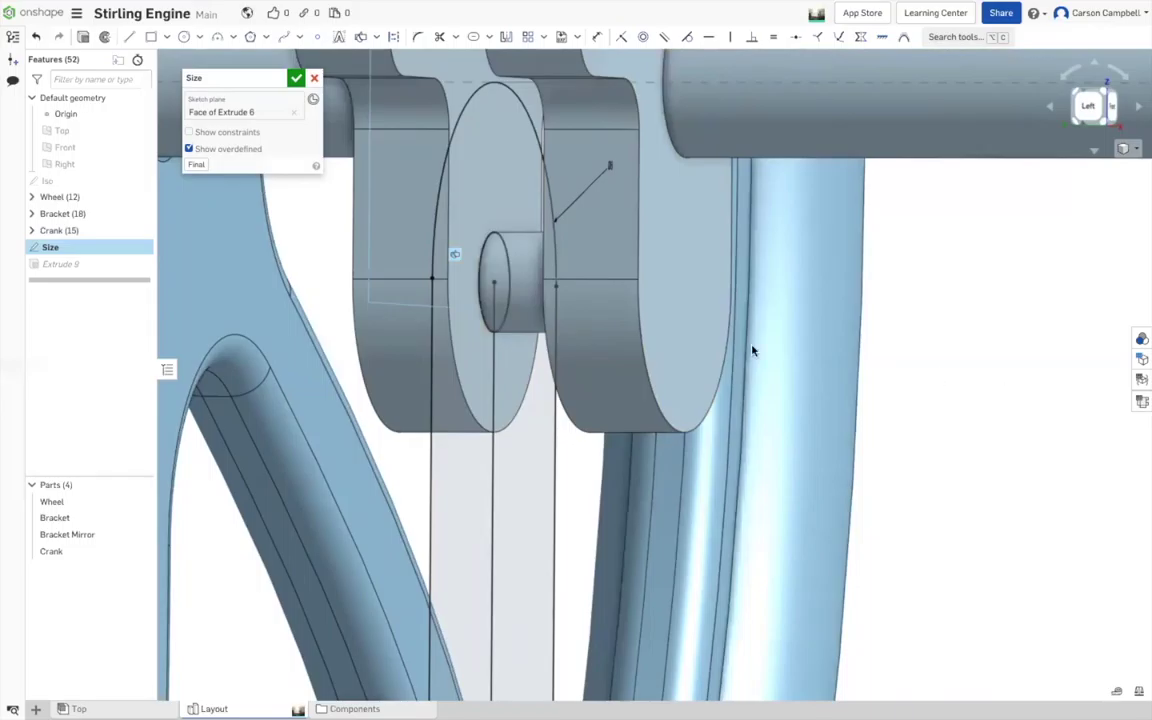
left_click(479, 308)
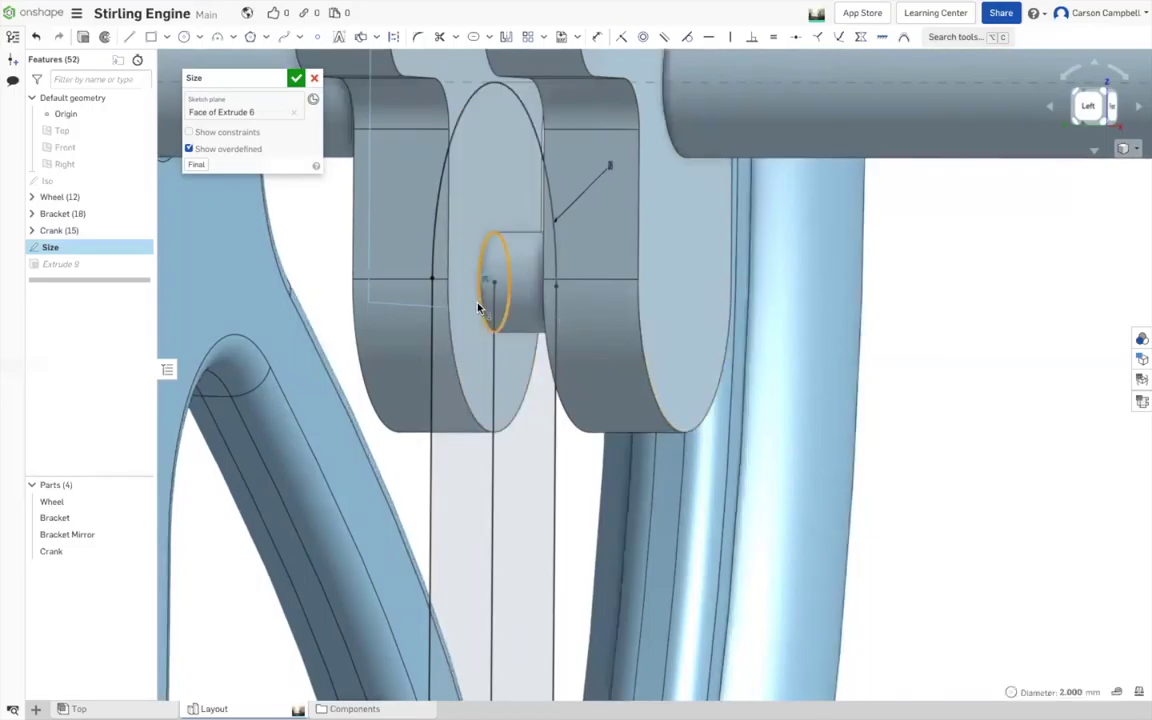
left_click(479, 308)
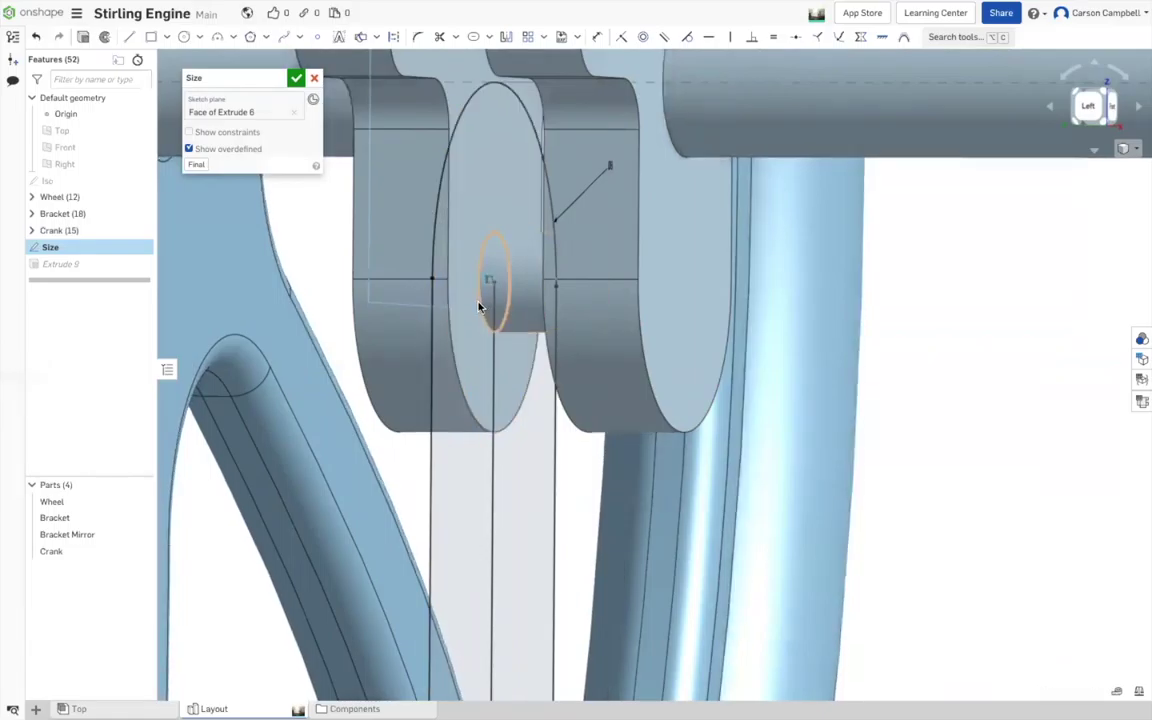
left_click(479, 308)
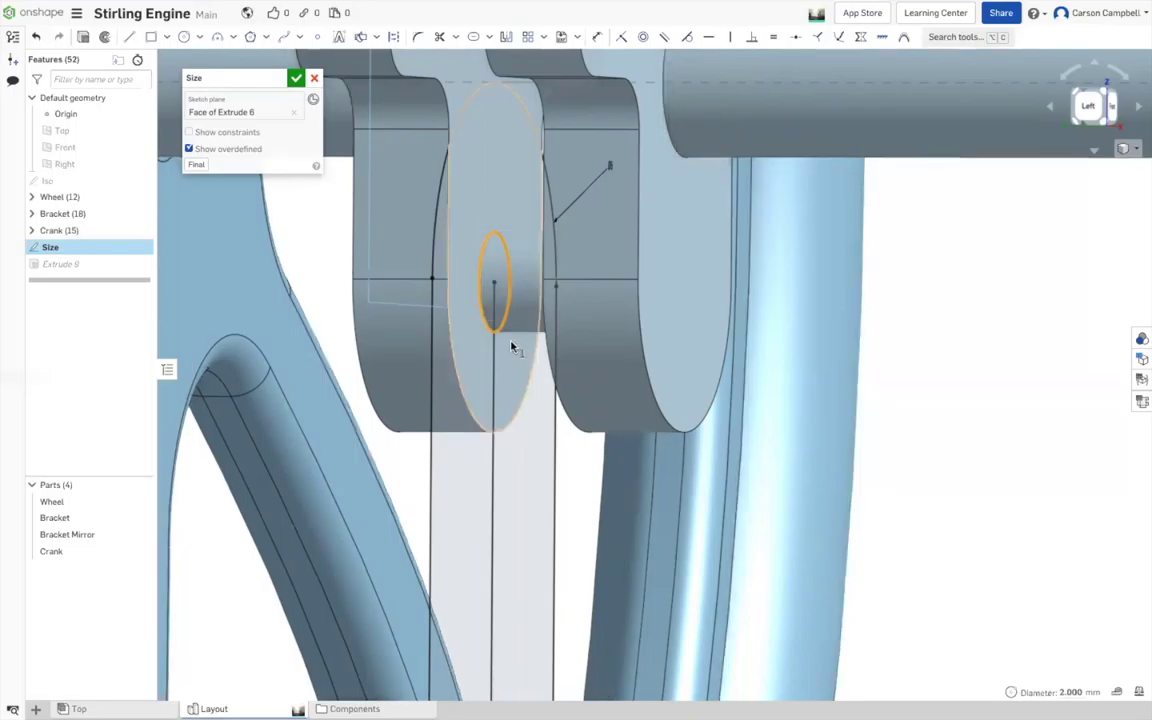
left_click(494, 336)
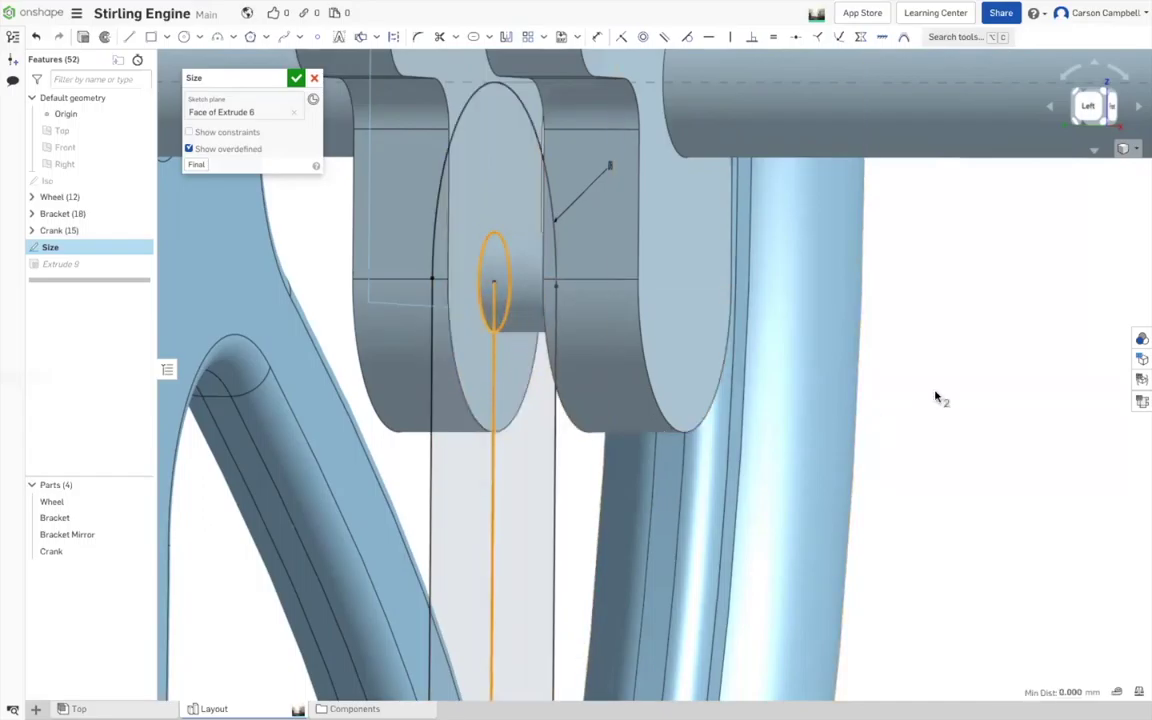
left_click(1028, 359)
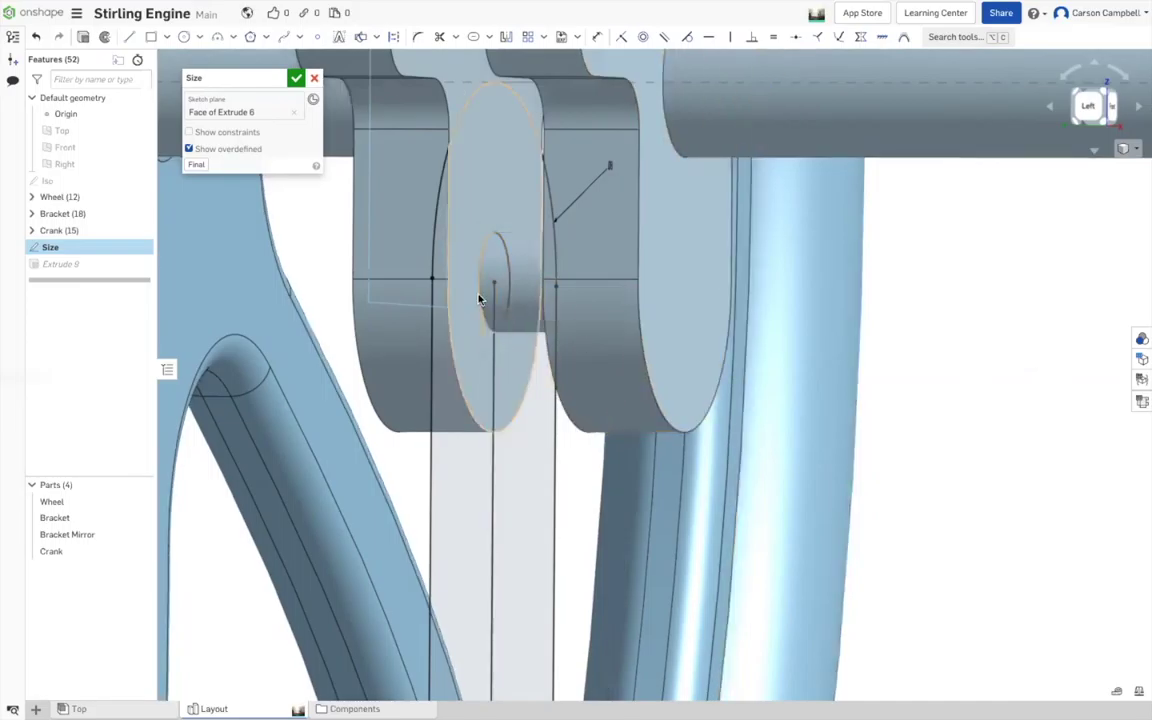
left_click(478, 255)
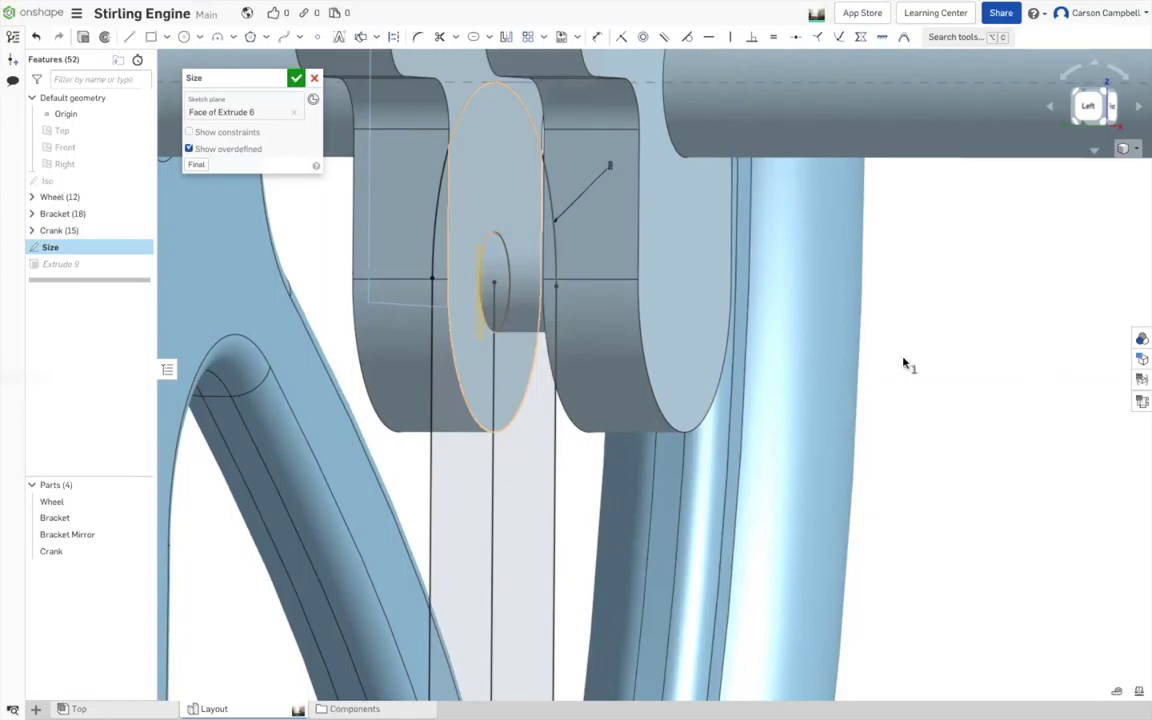
left_click(957, 365)
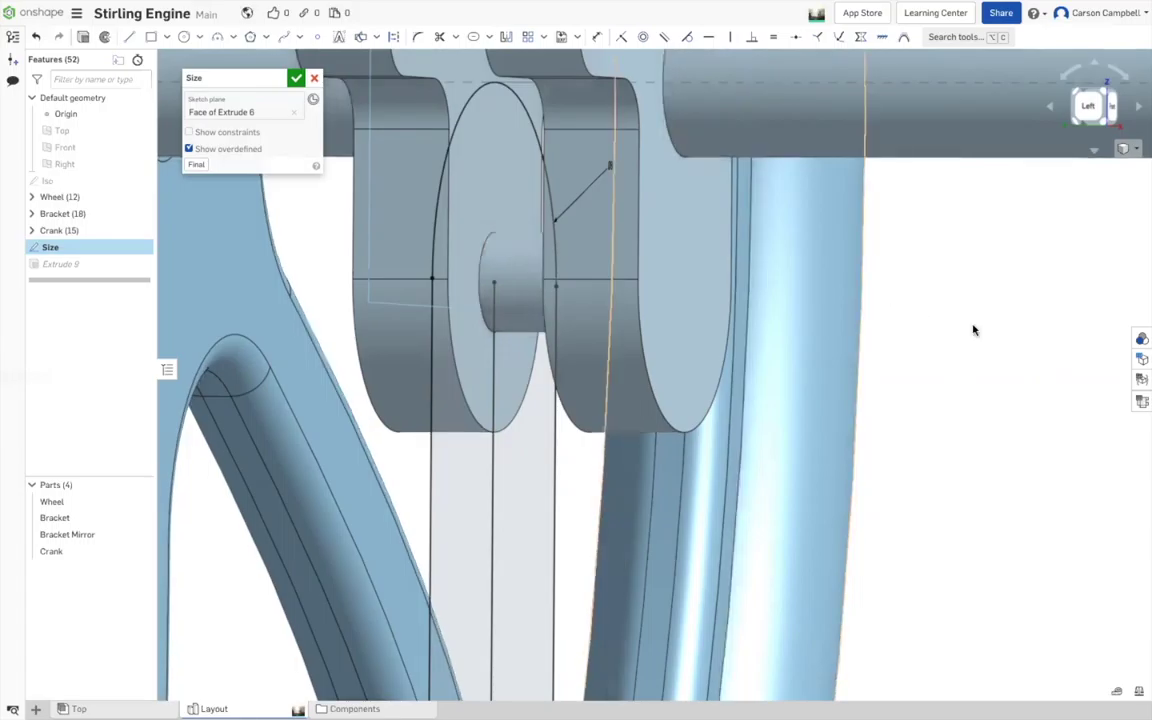
left_click(482, 325)
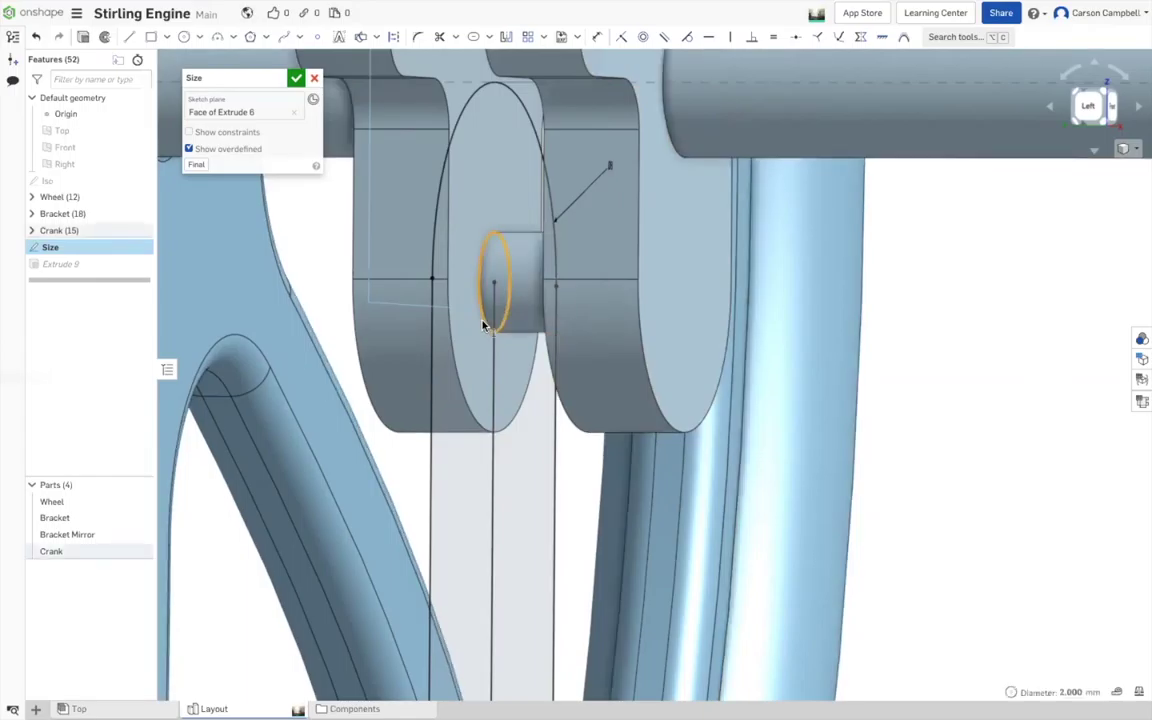
key("Escape")
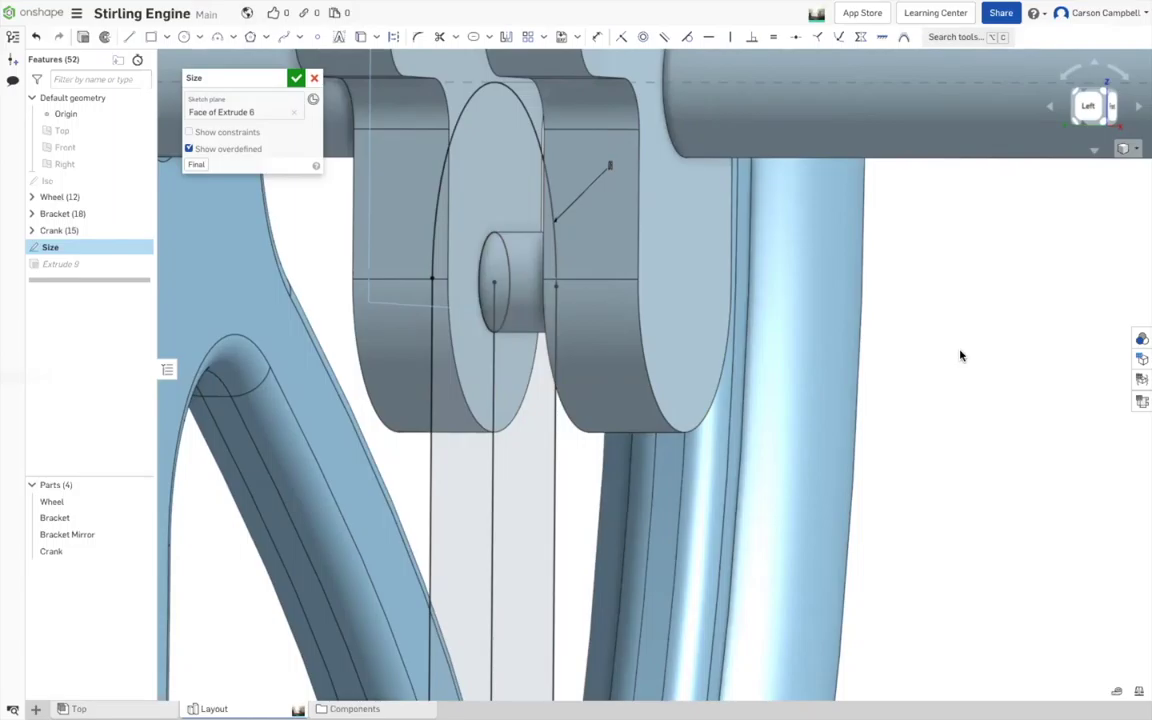
scroll(961, 355, "down", 10)
scroll(966, 354, "up", 2)
scroll(995, 375, "up", 6)
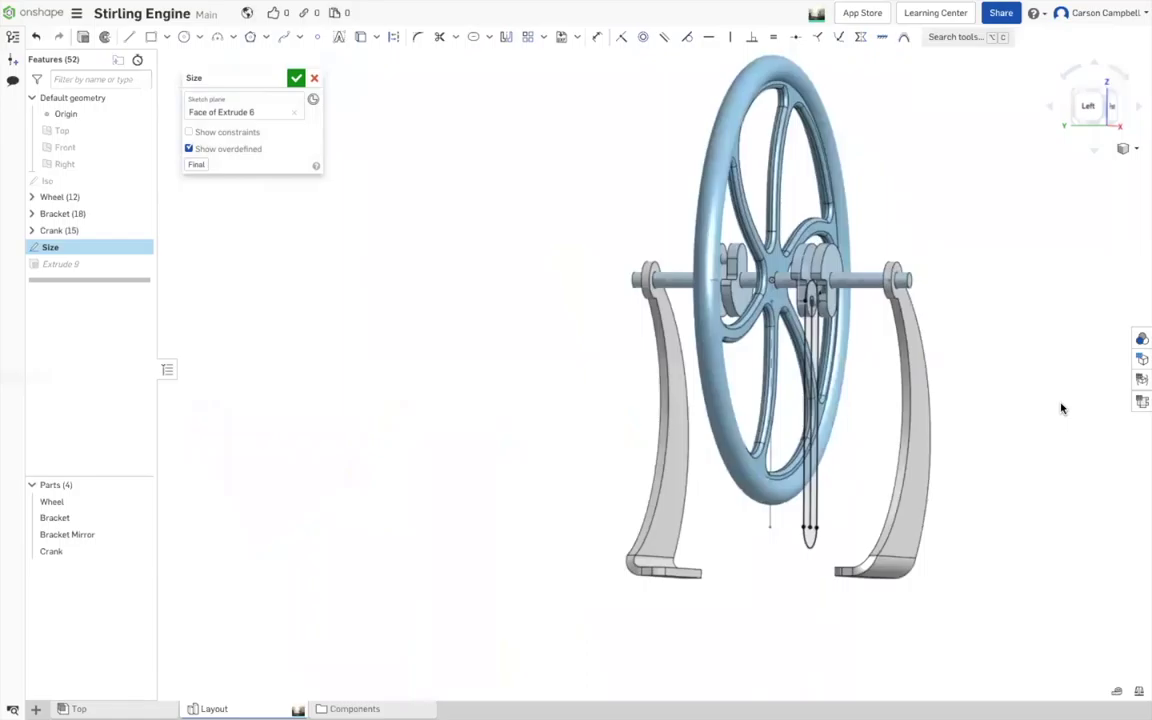
- Draw a circle at the rod's bottom end and make it equal to the upper hole circle
scroll(1062, 408, "up", 4)
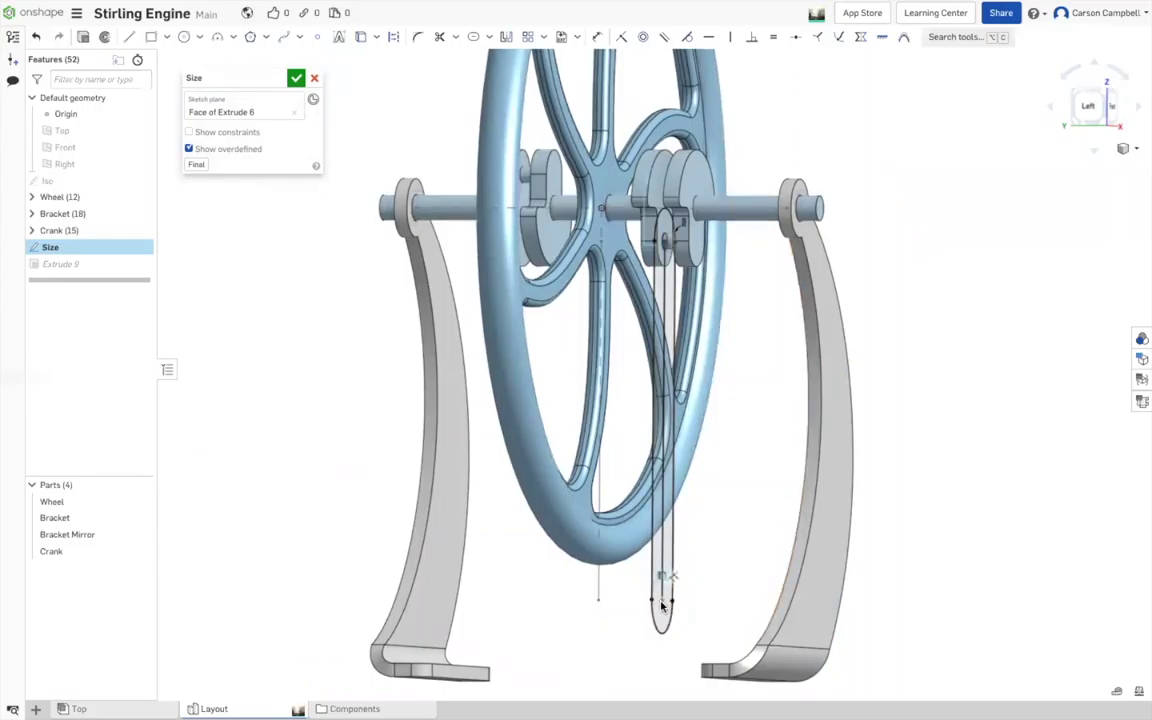
key("c")
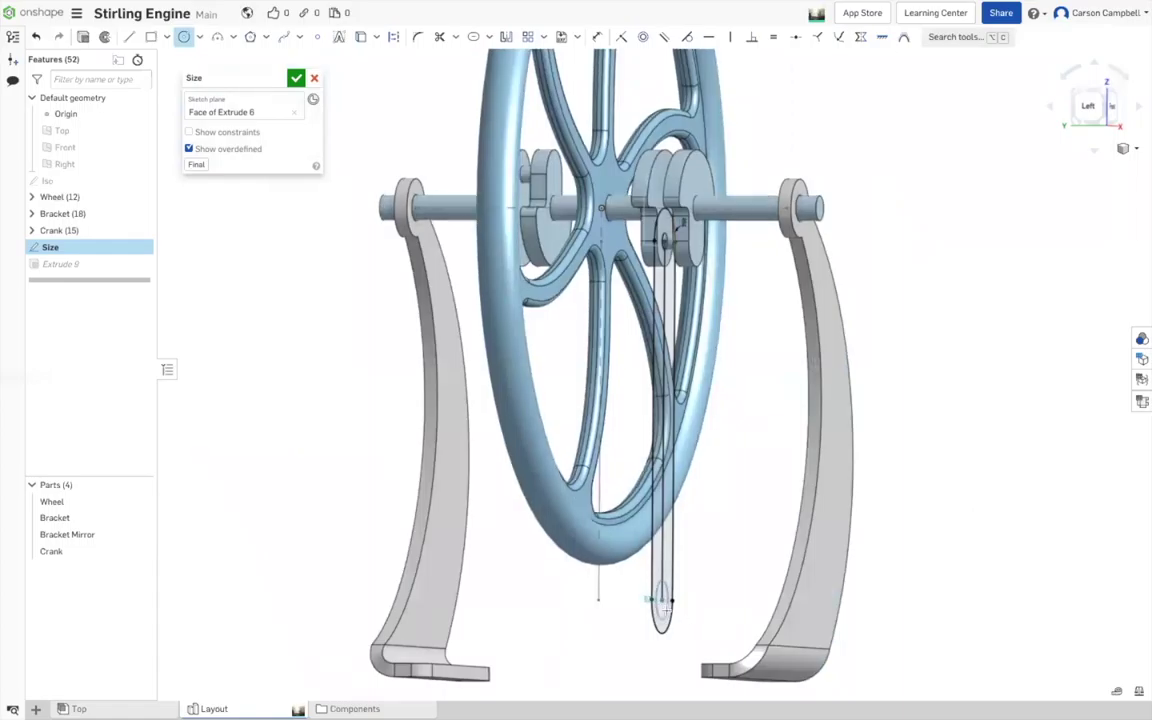
left_click(661, 598)
left_click(667, 608)
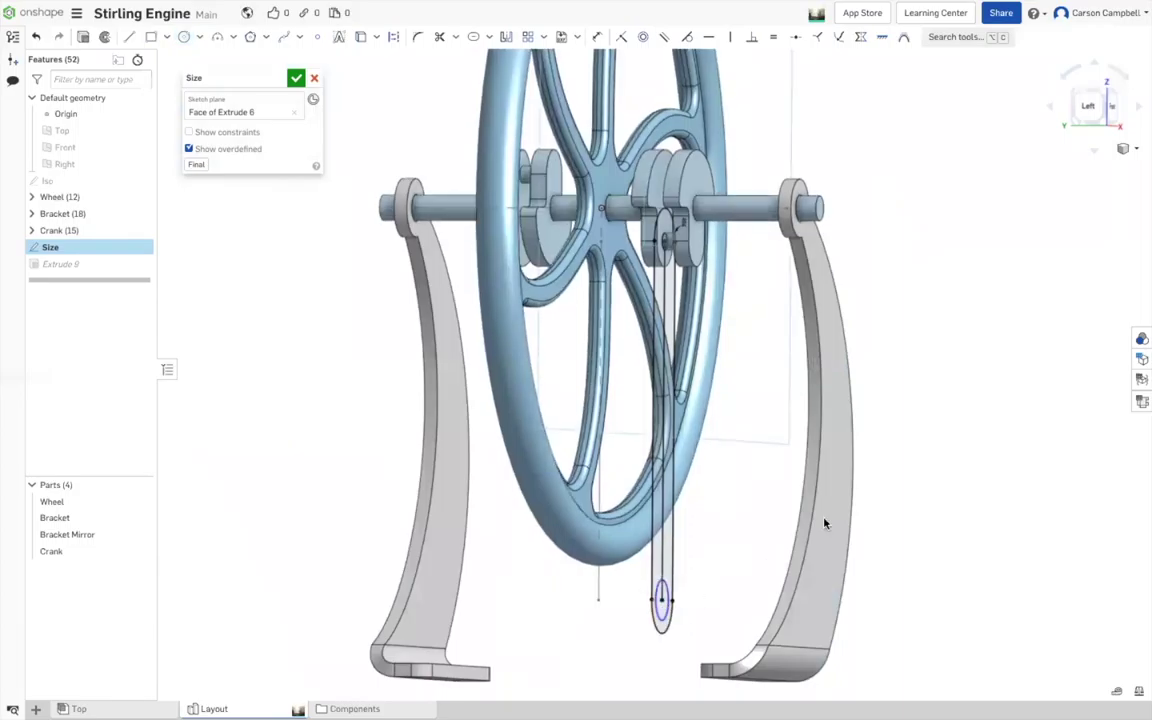
left_click(667, 597)
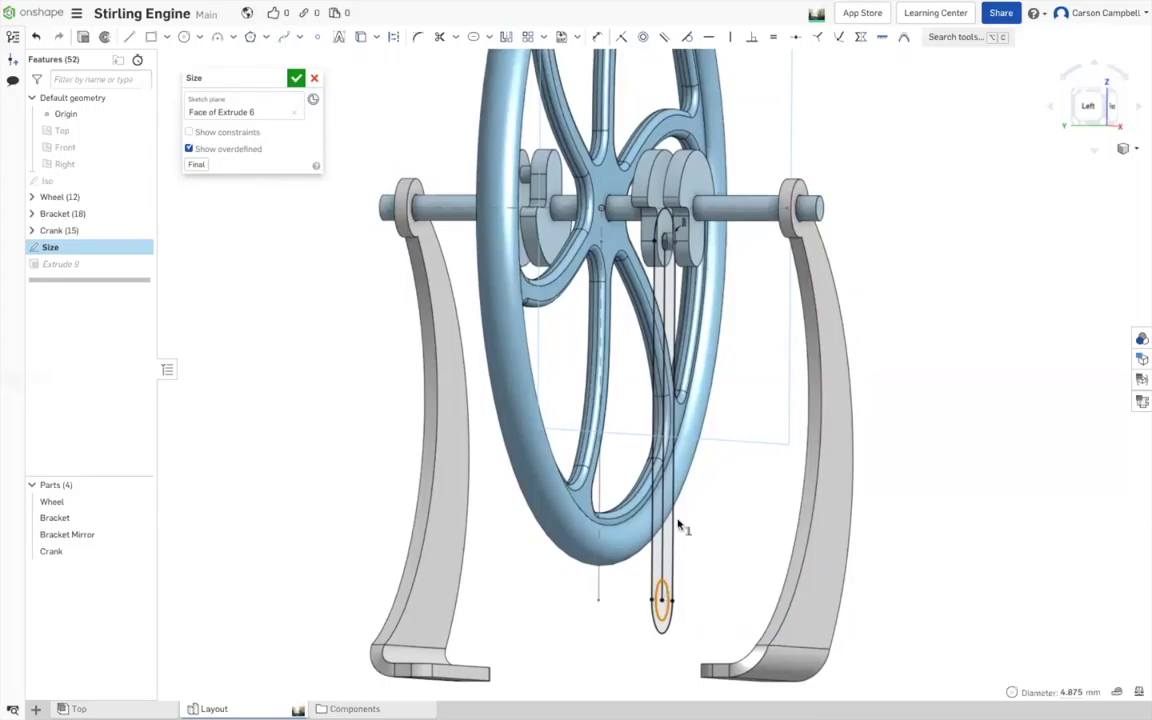
left_click(662, 245)
key("Escape")
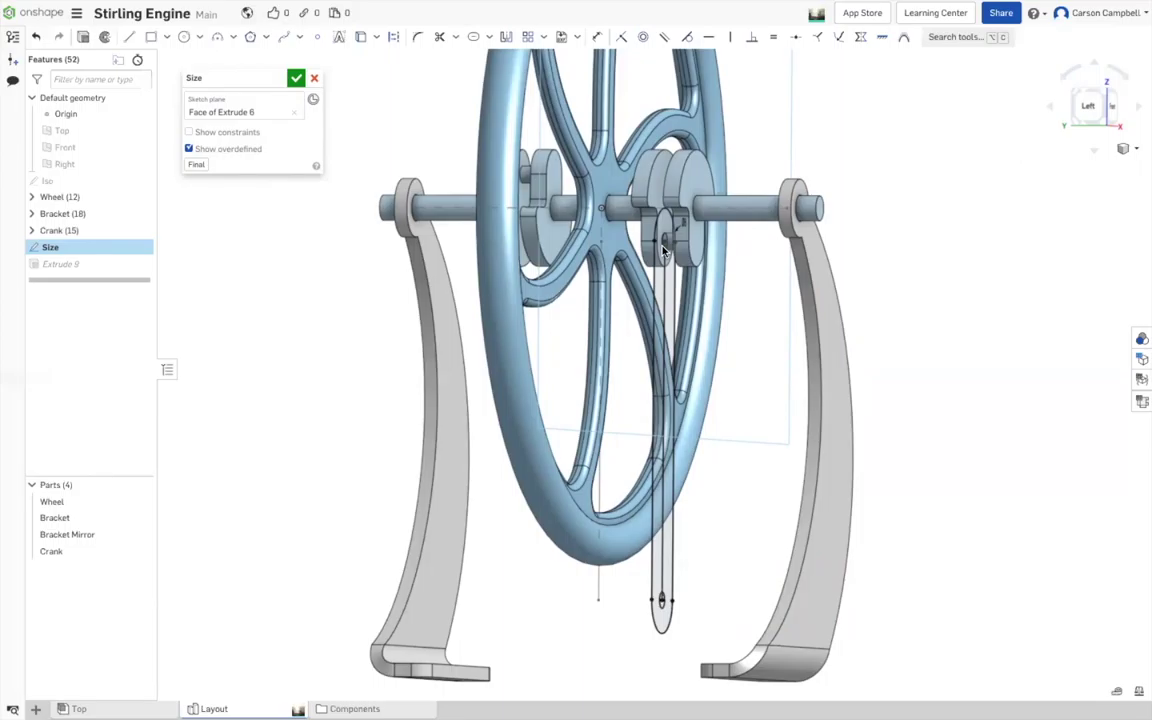
- Accept the Size sketch to build the orange Crank Arm, then view it from the front-left
left_click(296, 78)
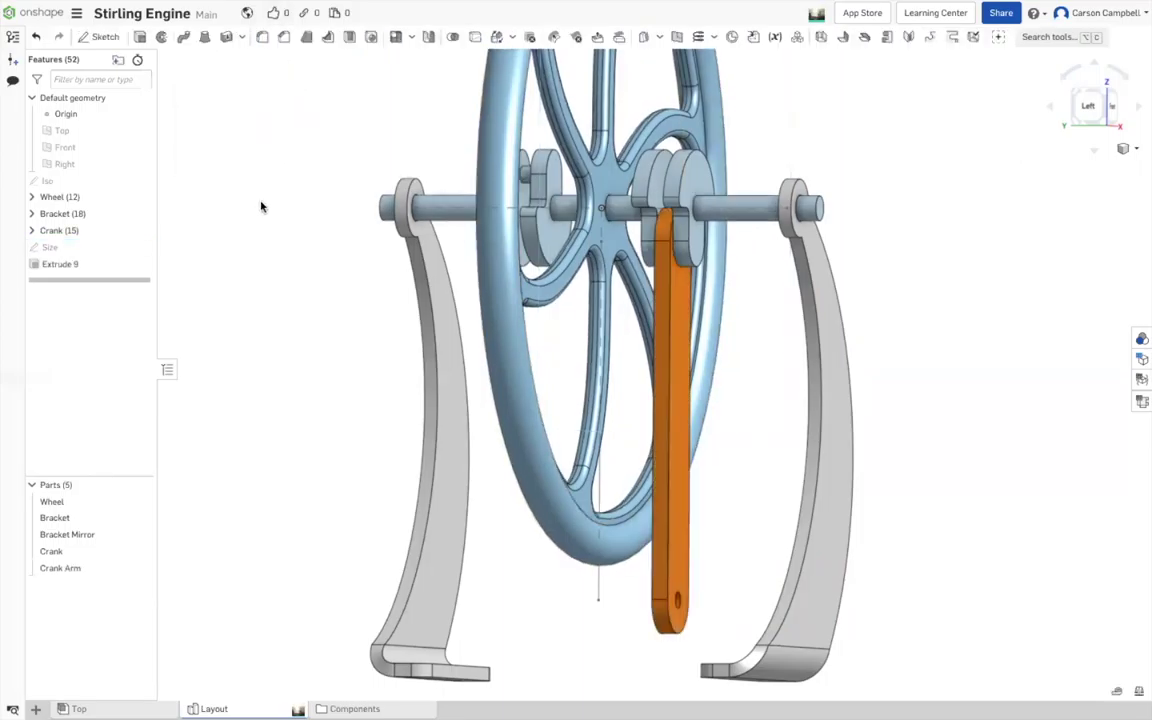
right_click_drag(238, 208, 194, 229)
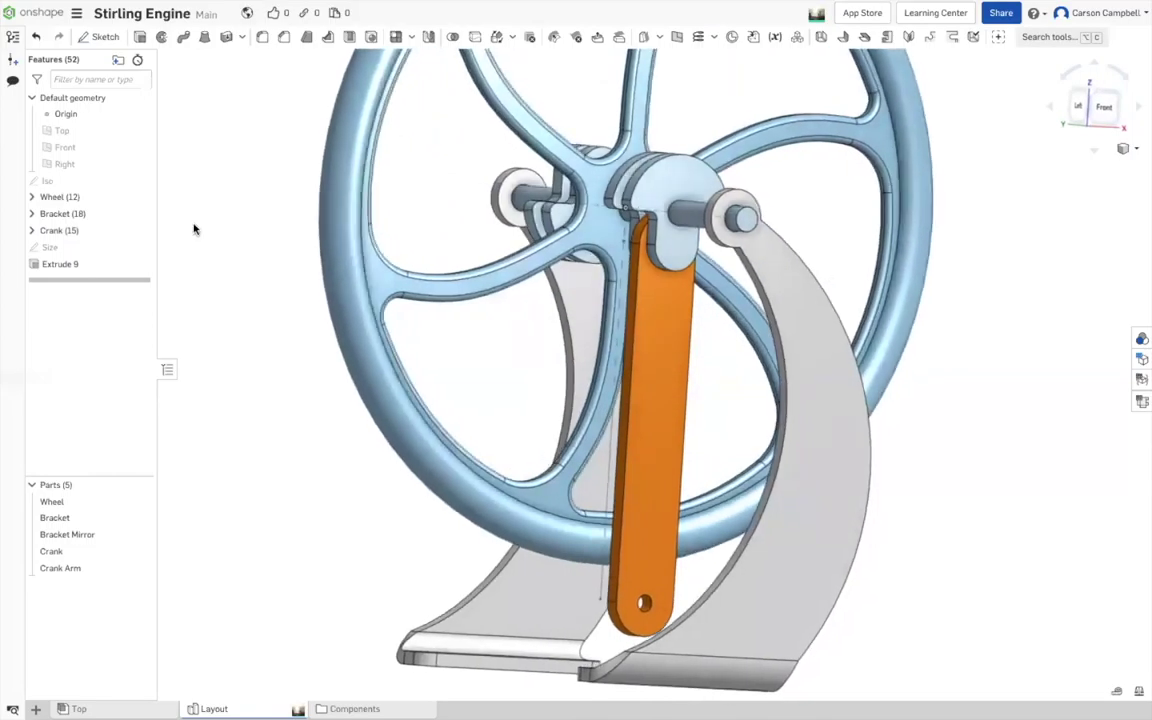
- Edit the Size sketch, change the Ø8 hole dimension to 5 mm, and accept it
right_click(83, 249)
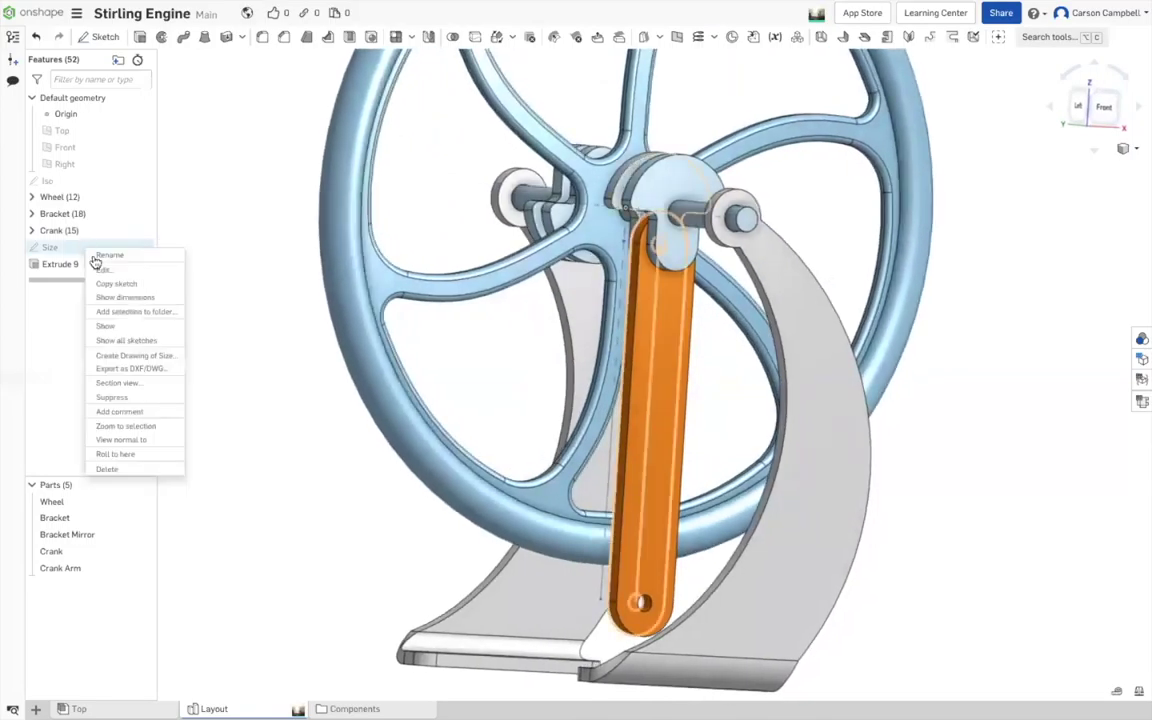
left_click(108, 242)
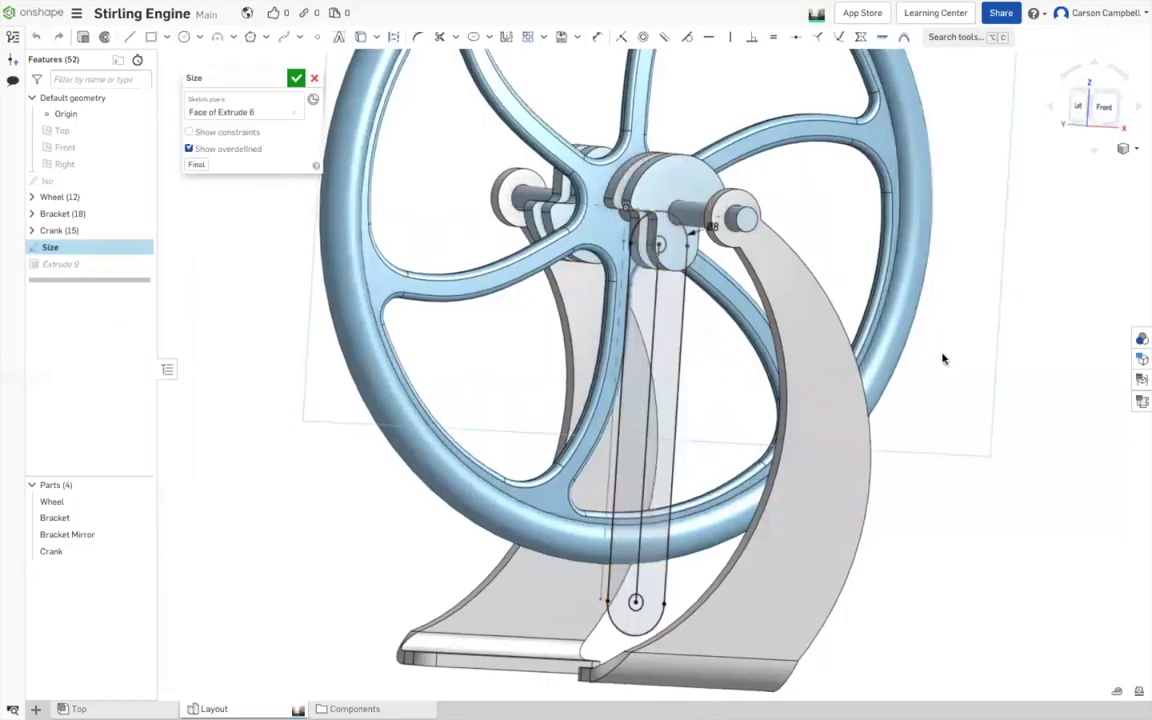
double_click(712, 227)
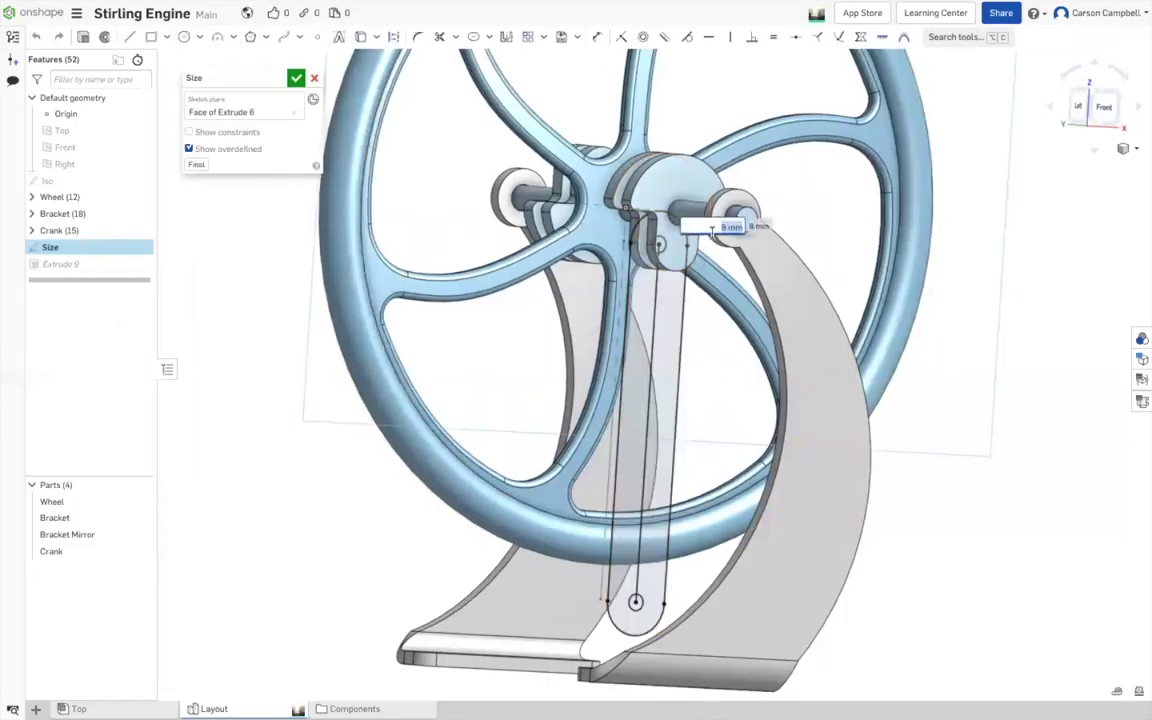
type("5")
key("Return")
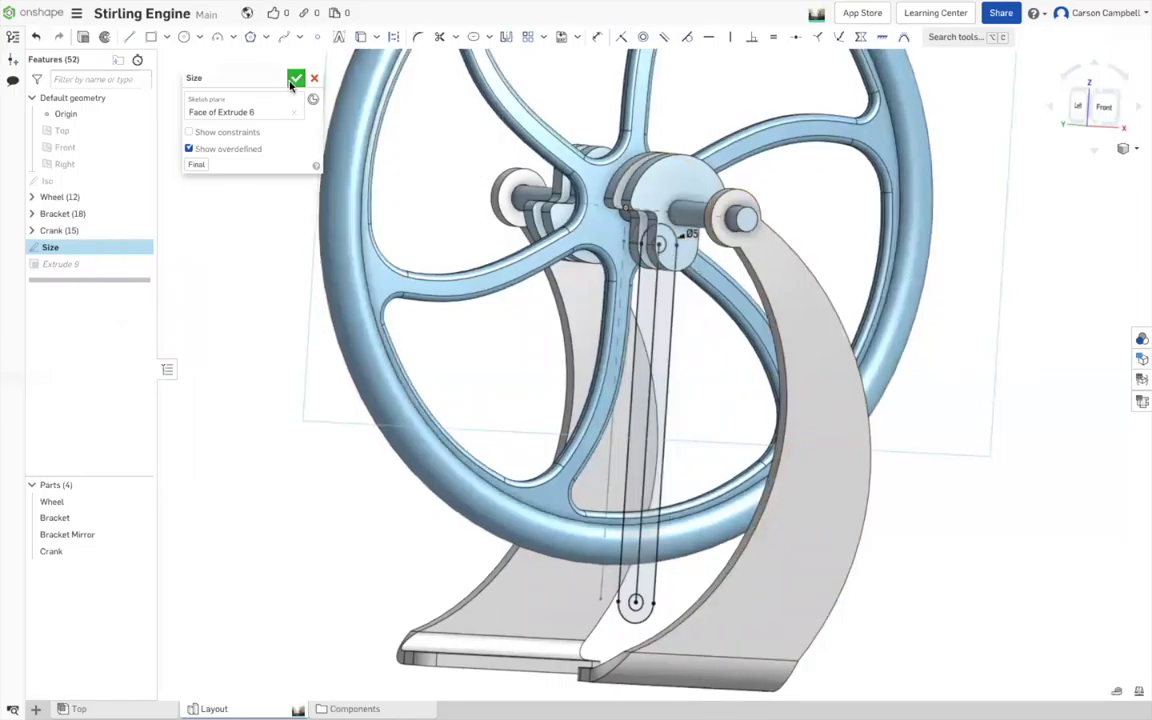
left_click(292, 82)
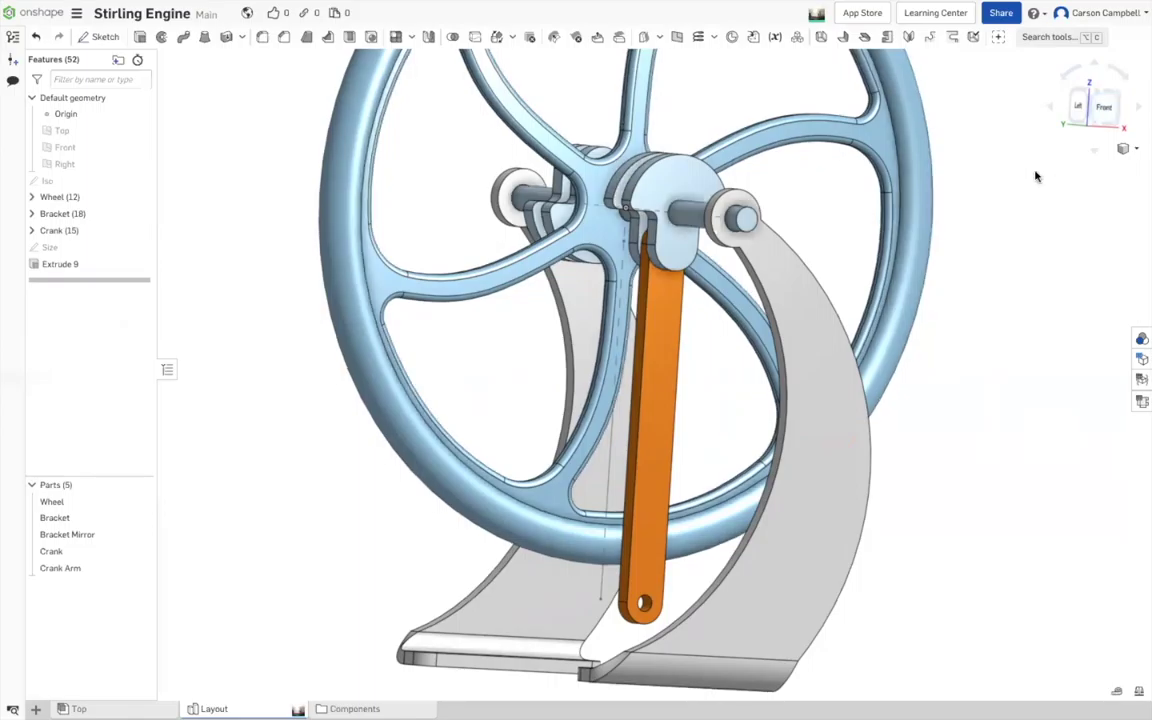
key("f")
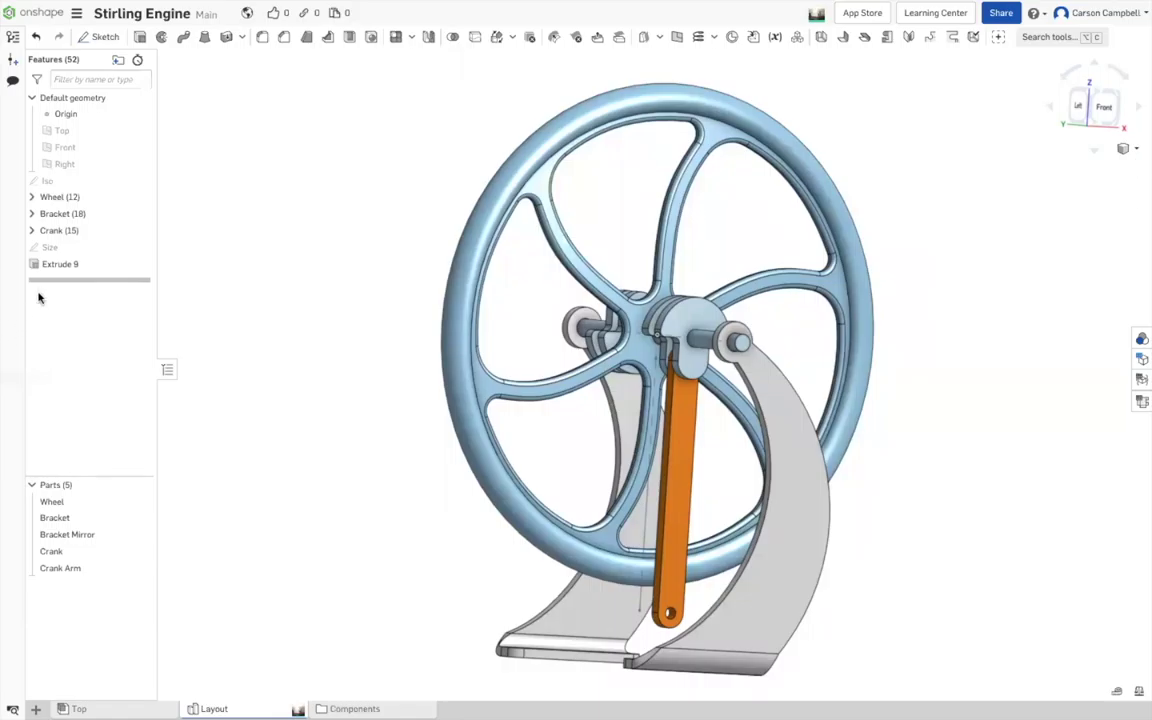
left_click(58, 264)
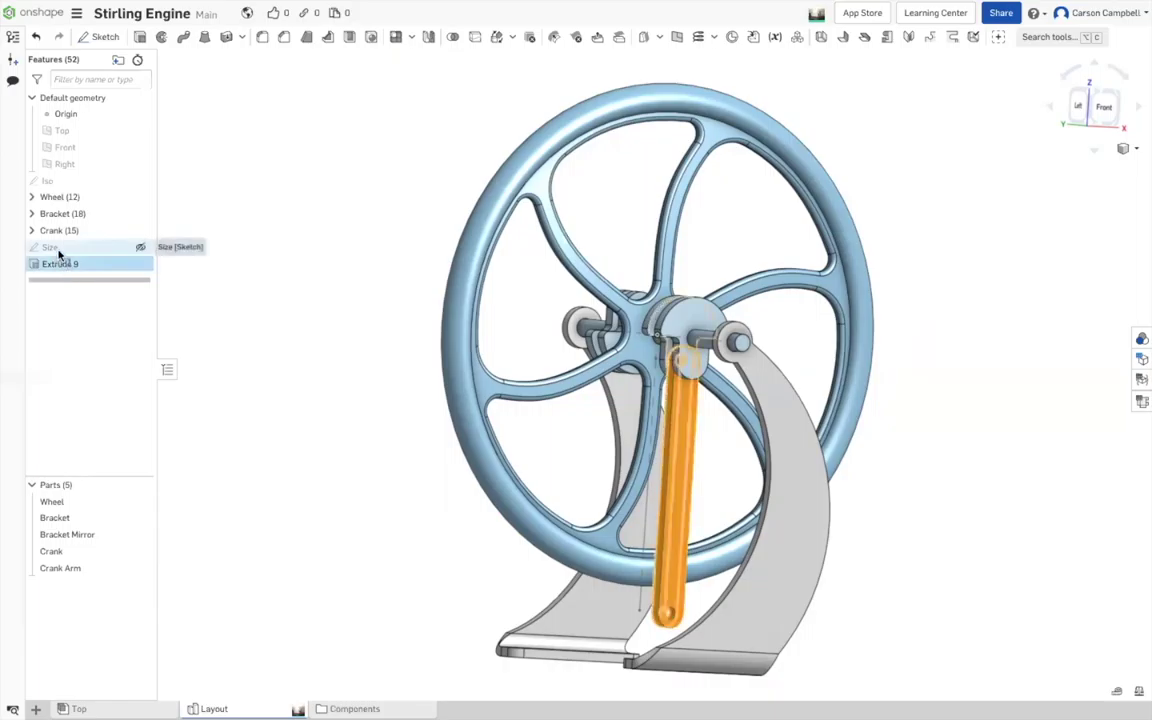
- Select the Size sketch with Extrude 9 and put them in a new folder named 'Crank Arm'
left_click(60, 248, "shift")
right_click(75, 254)
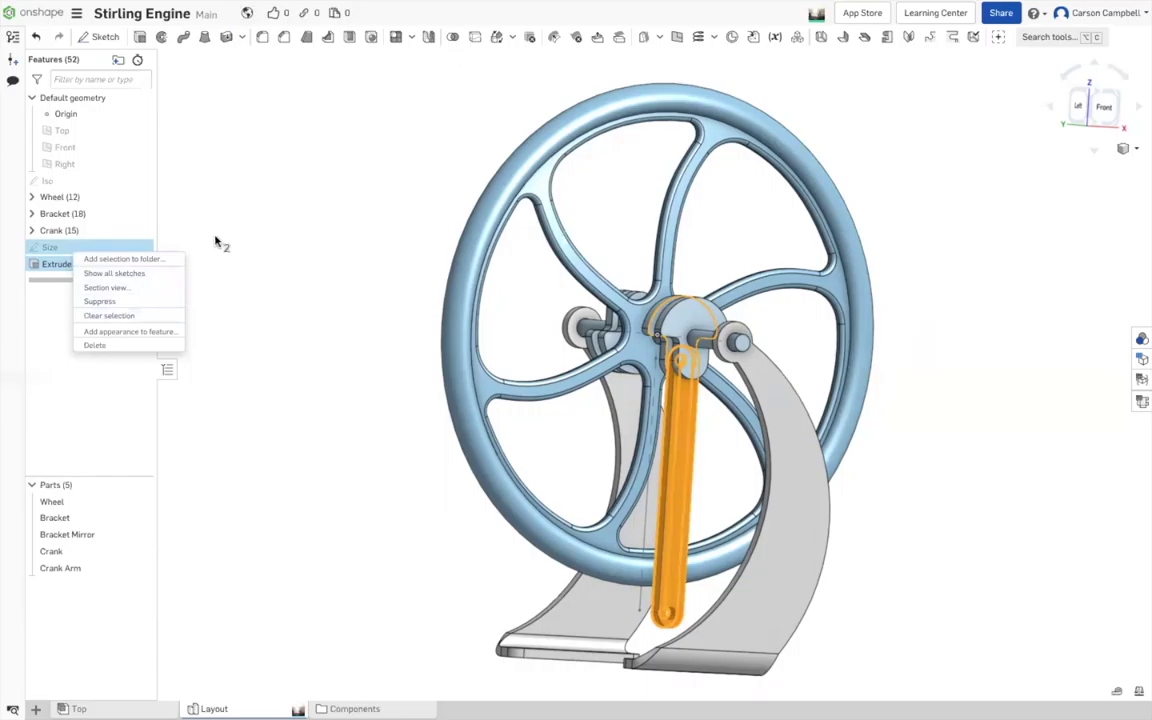
left_click(148, 262)
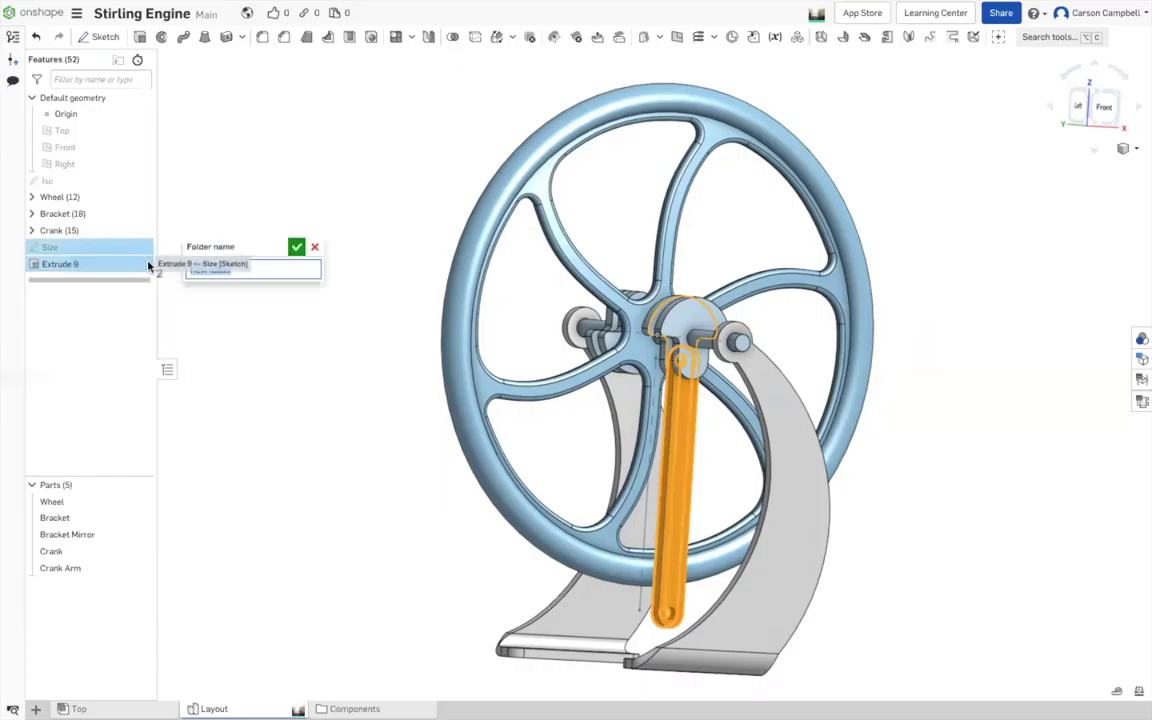
type("Crank P")
type("rm")
key("Return")
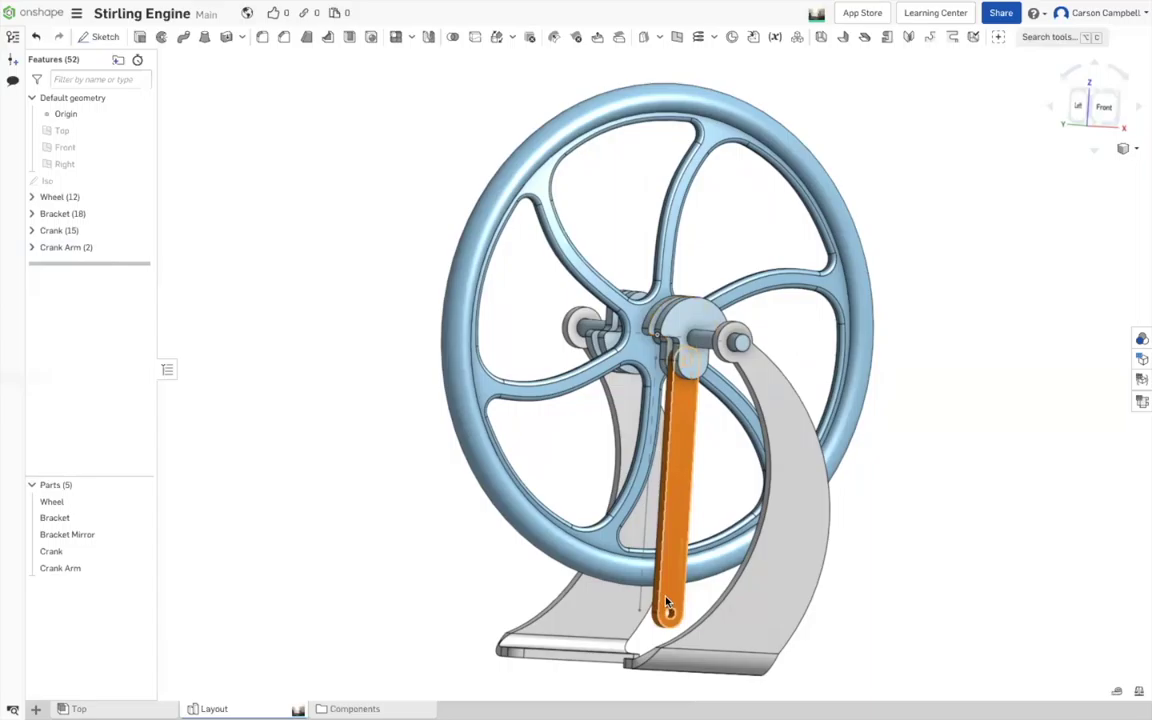
- Start a new Sketch 7 at the crank arm's hole with the Shift+S shortcut
scroll(668, 605, "up", 3)
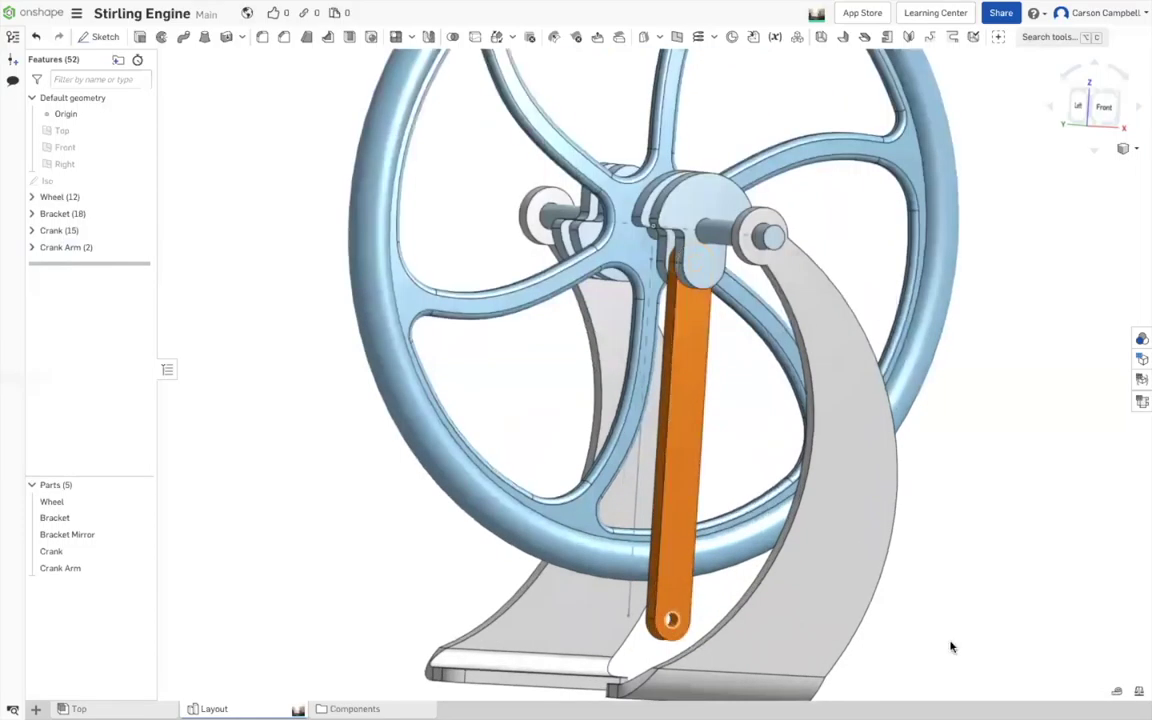
scroll(987, 600, "down", 3)
scroll(955, 680, "up", 5)
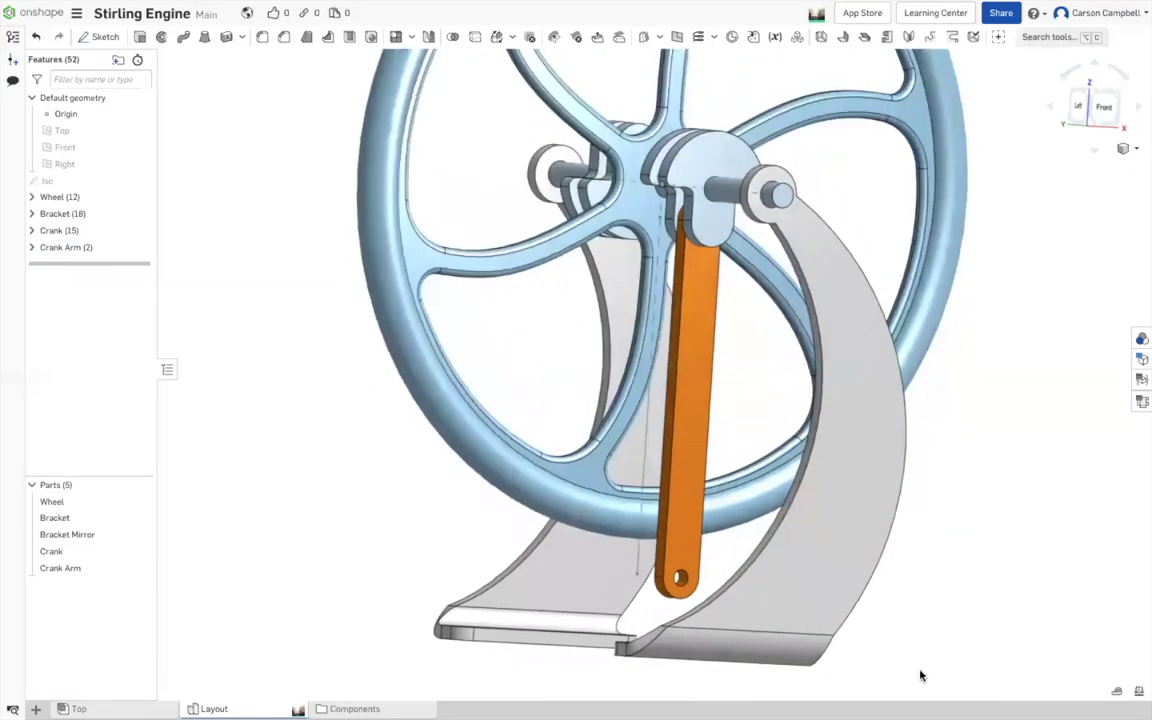
scroll(604, 573, "down", 3)
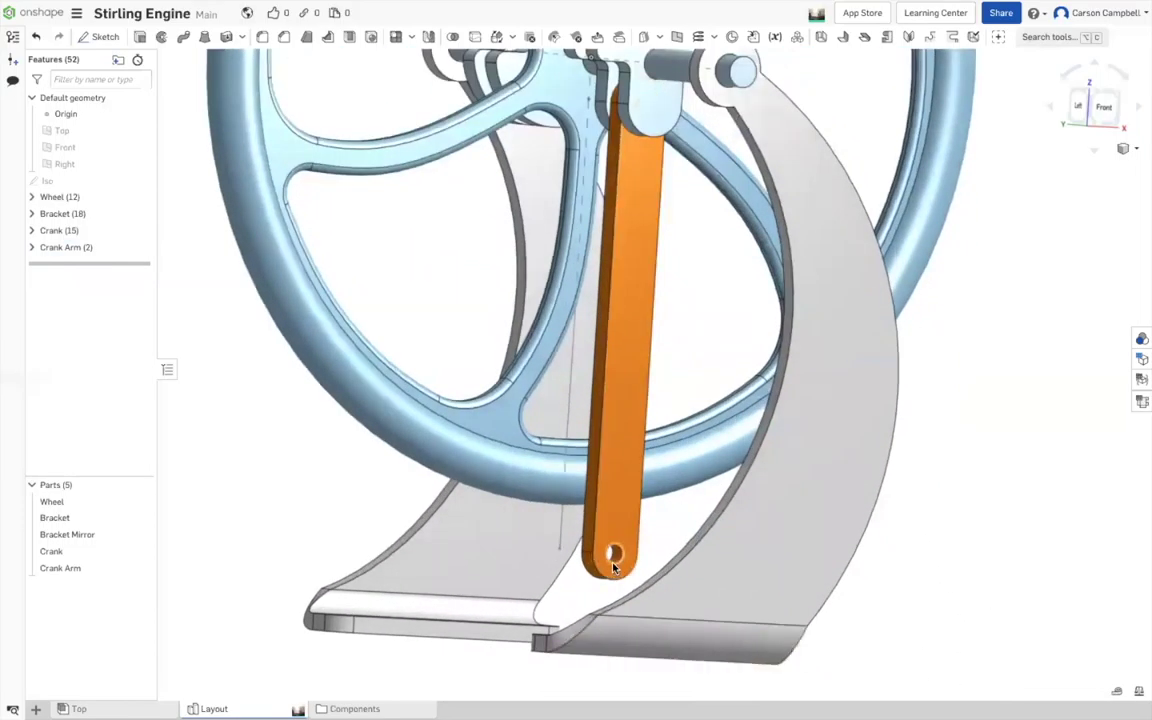
scroll(612, 568, "up", 3)
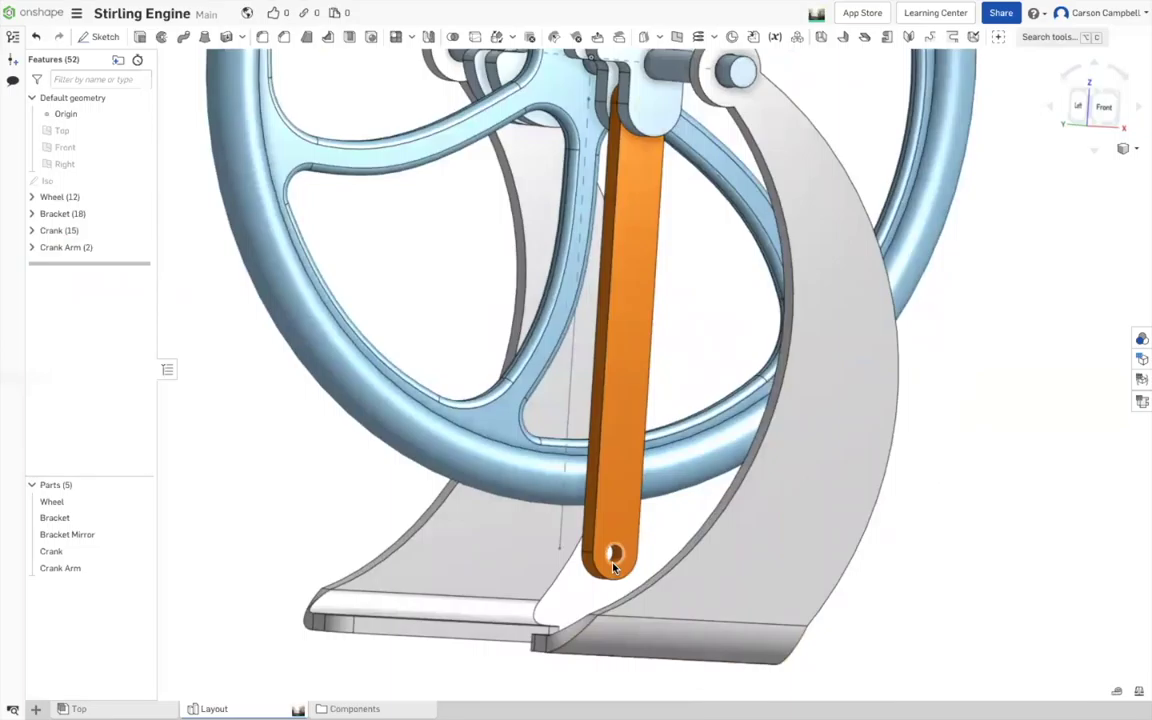
right_click(614, 567)
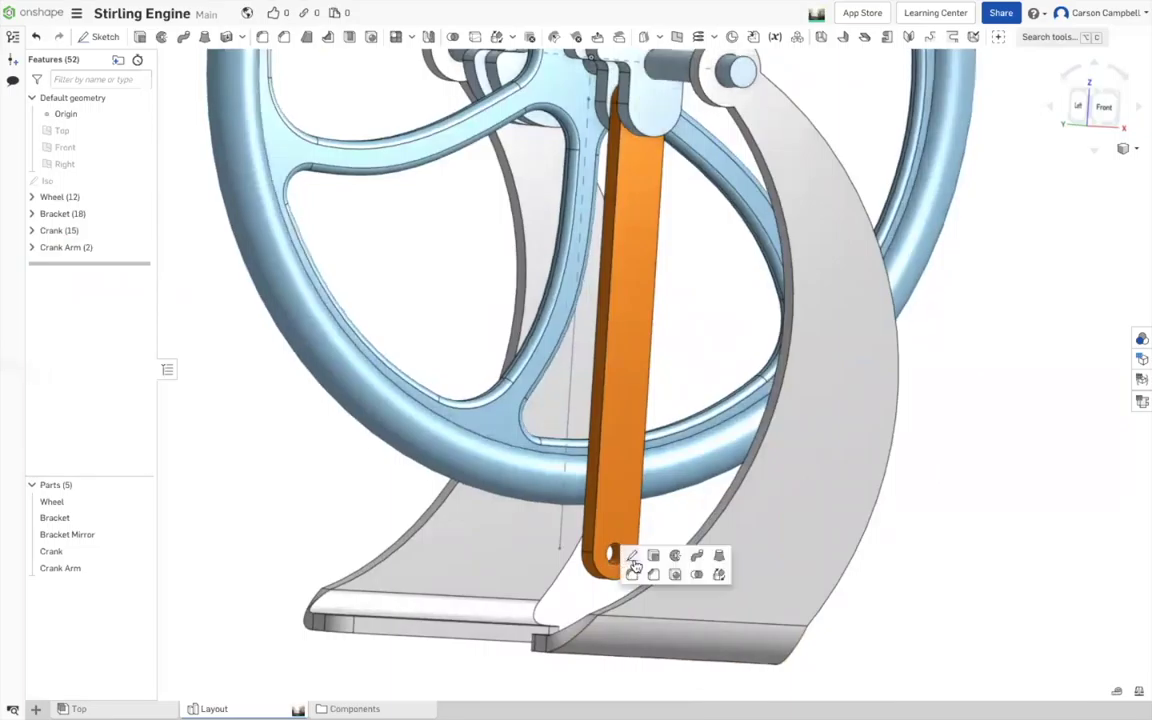
key("Escape")
key("shift+s")
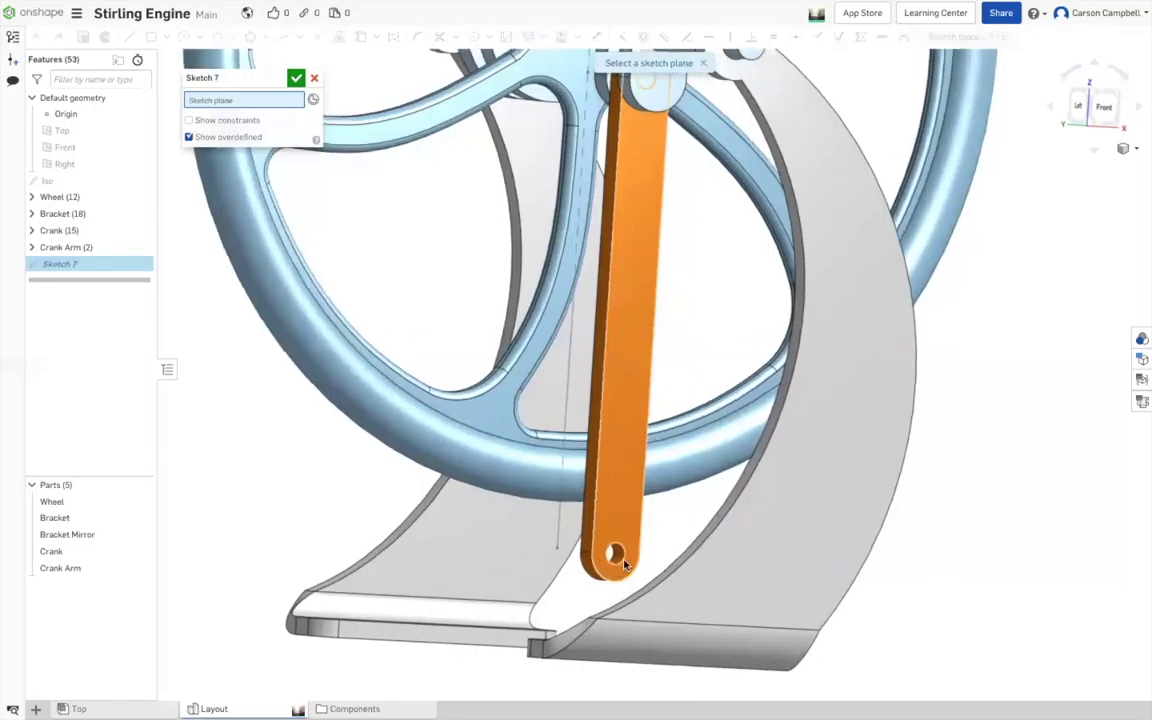
- Use the crank arm hole's mate connector as Sketch 7's plane and open its settings
scroll(636, 558, "up", 5)
right_click_drag(643, 545, 625, 548)
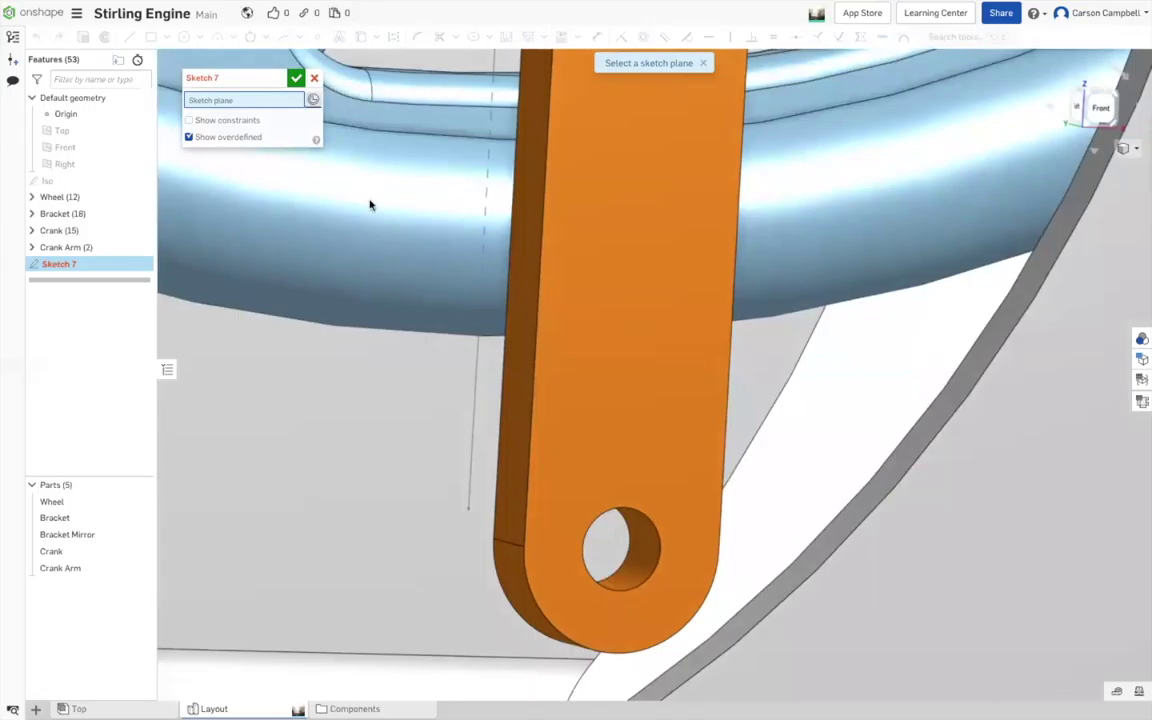
left_click(606, 546)
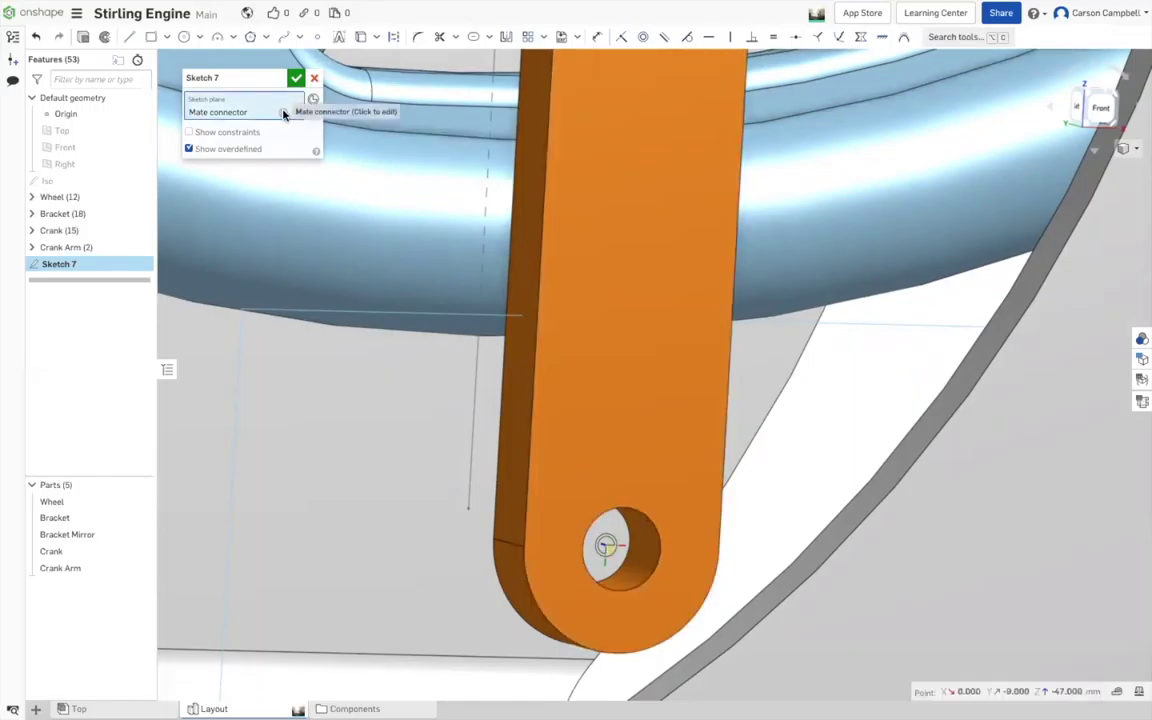
left_click(281, 115)
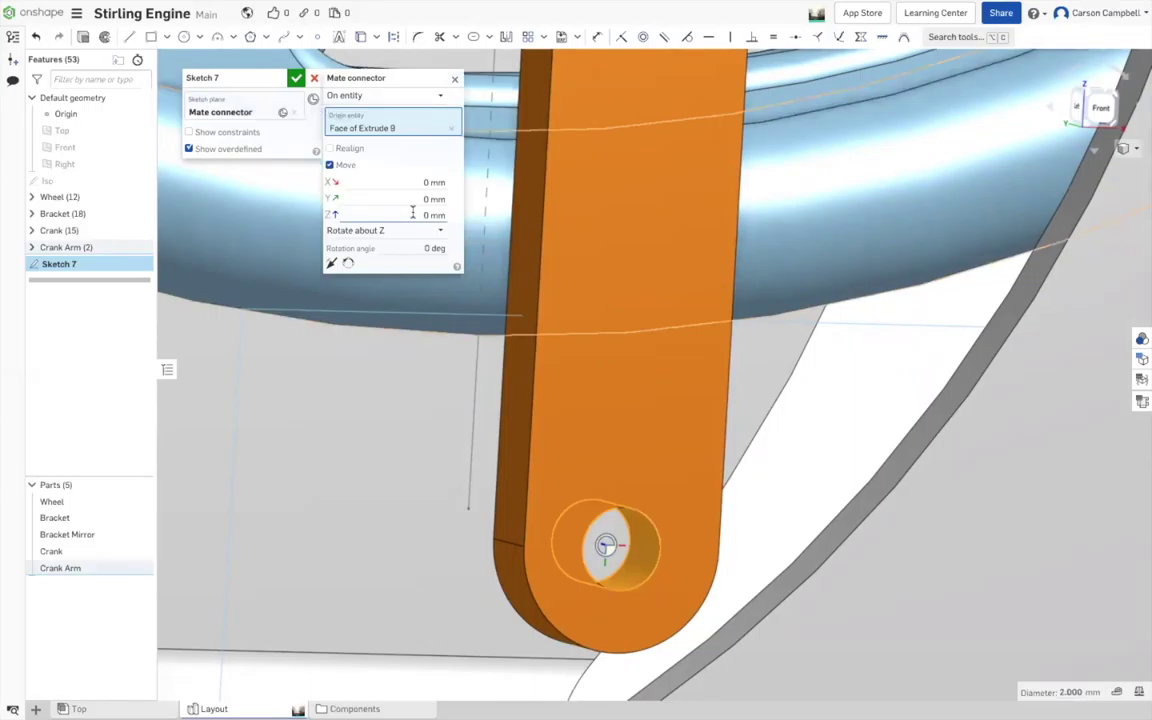
- Enable Realign on the mate connector with the Top plane as primary axis entity
left_click(344, 150)
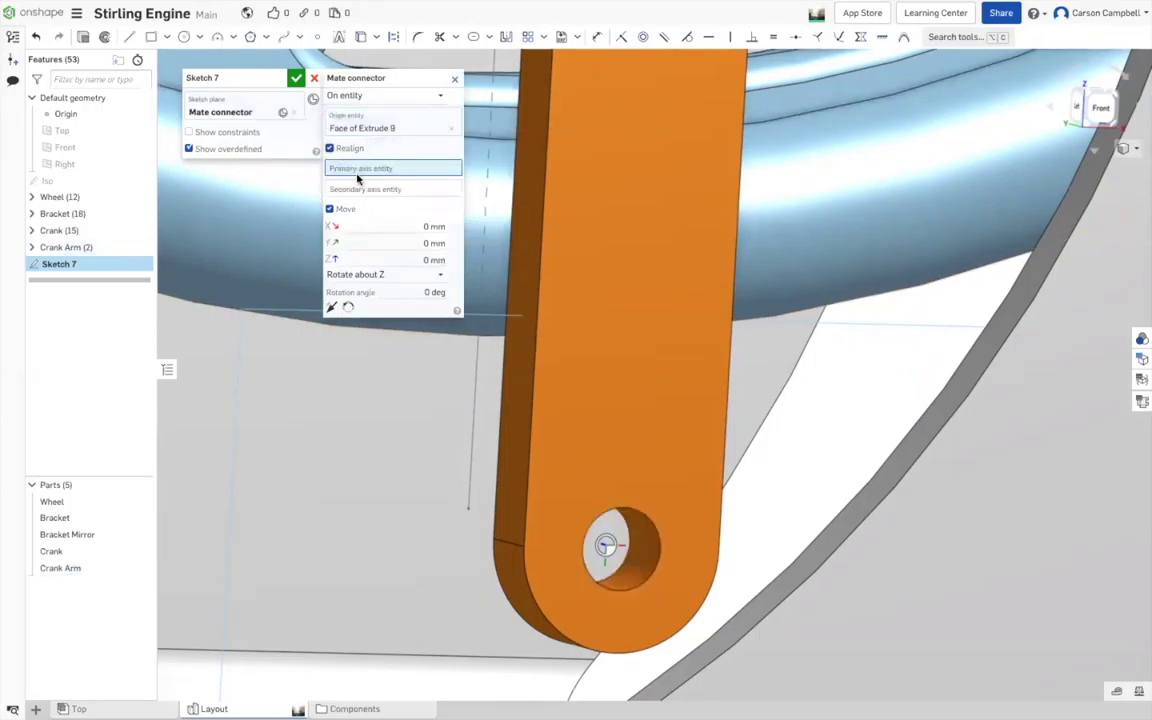
scroll(580, 515, "down", 5)
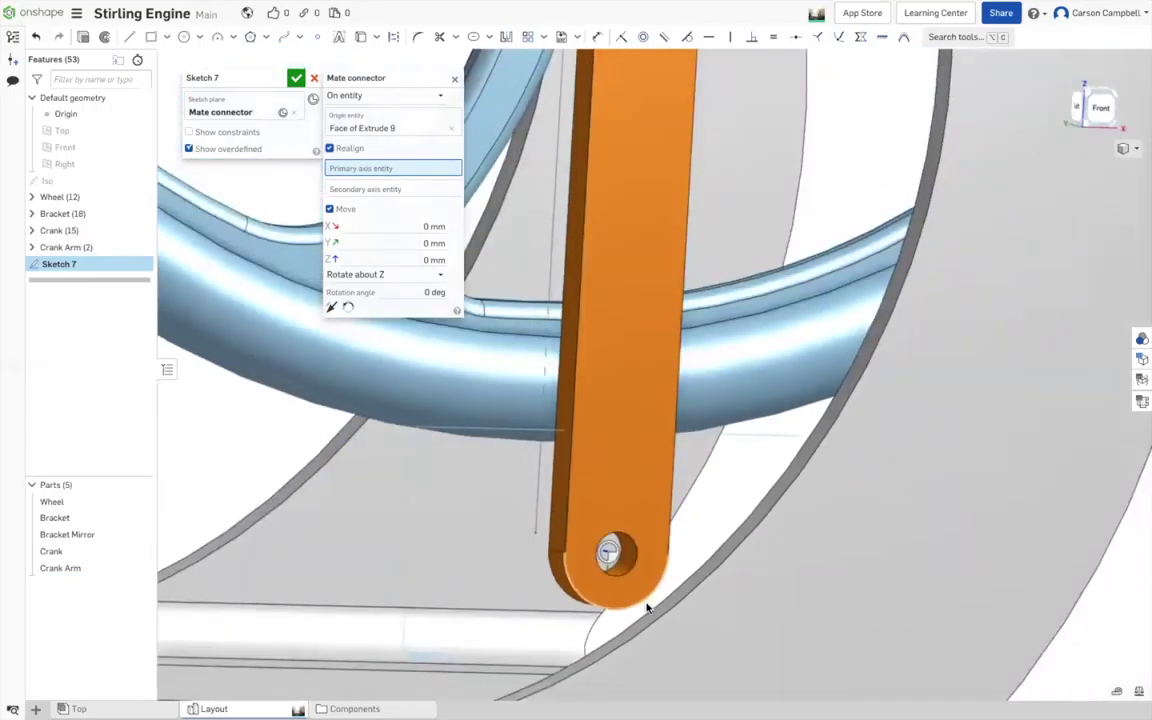
scroll(648, 607, "down", 5)
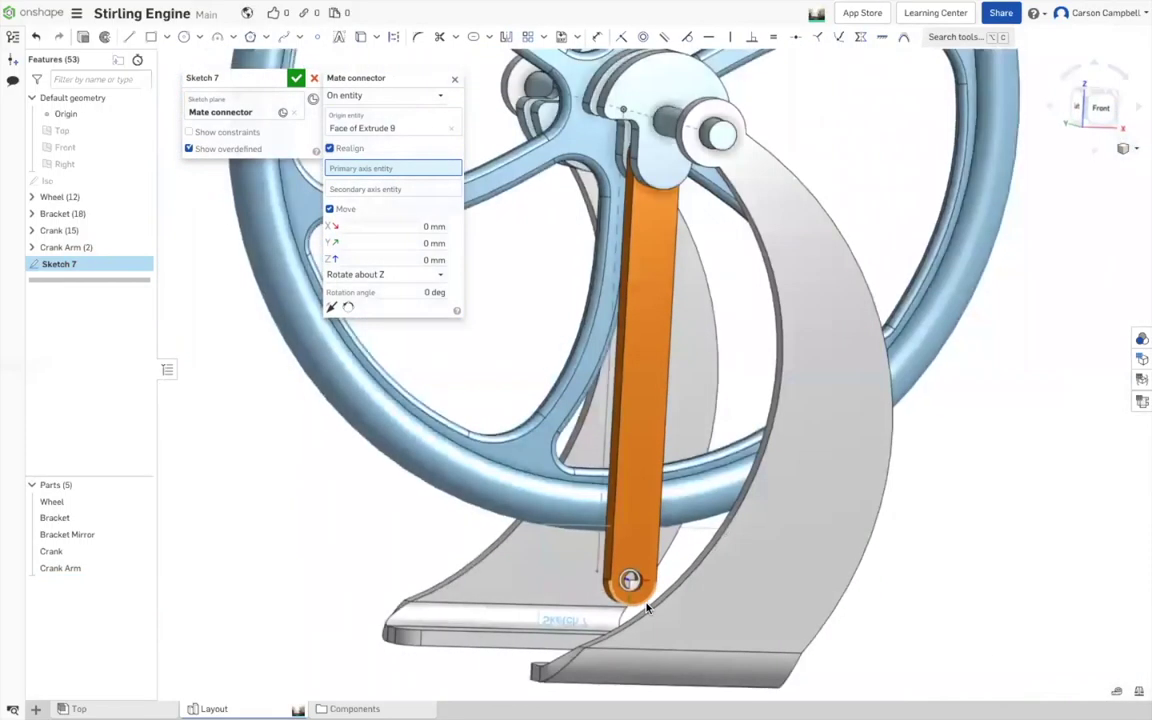
scroll(1020, 560, "down", 3)
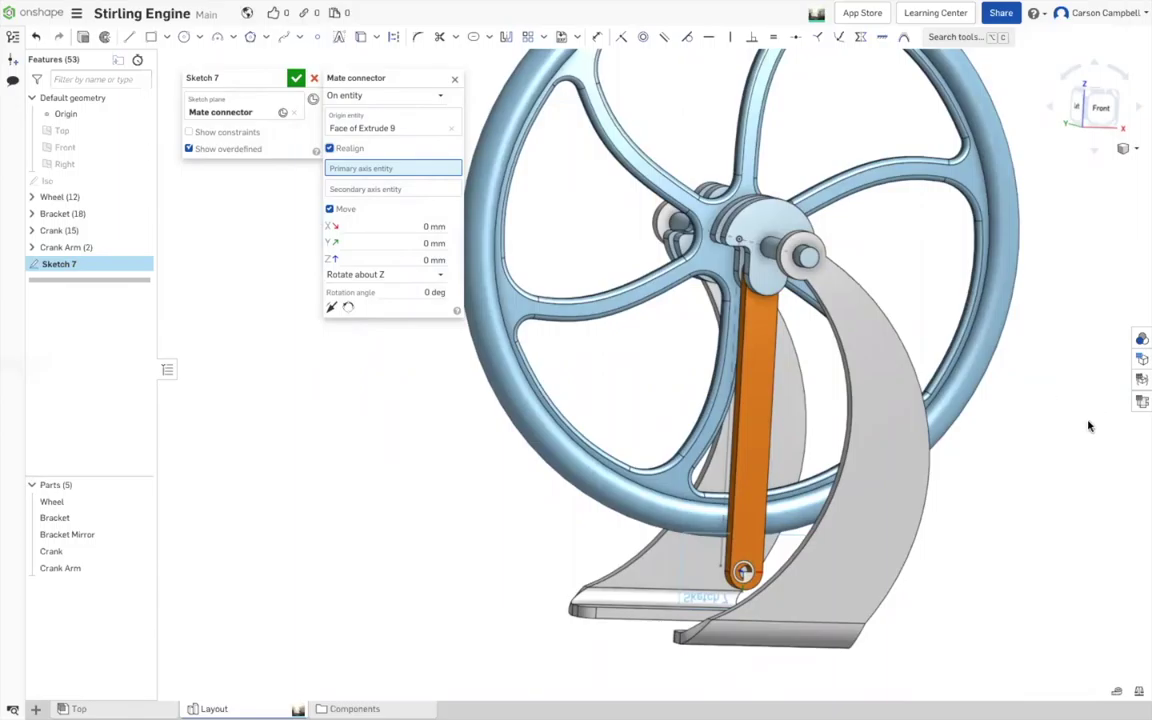
scroll(1010, 464, "down", 5)
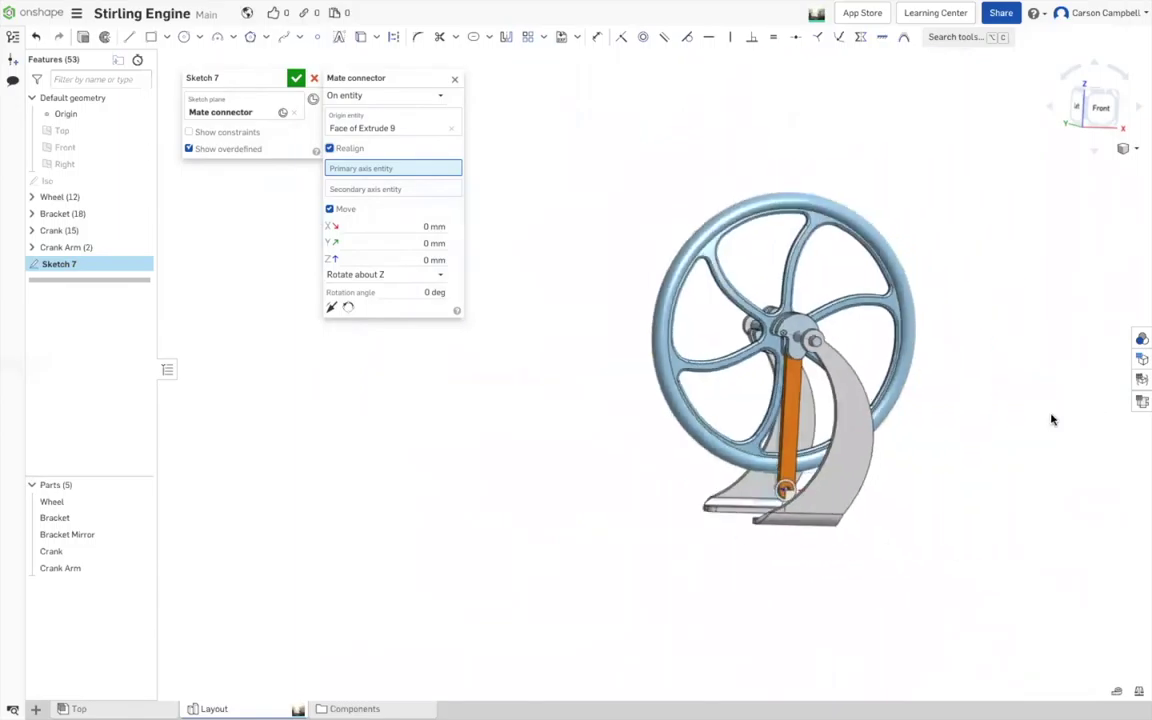
scroll(1060, 410, "up", 2)
scroll(952, 363, "up", 3)
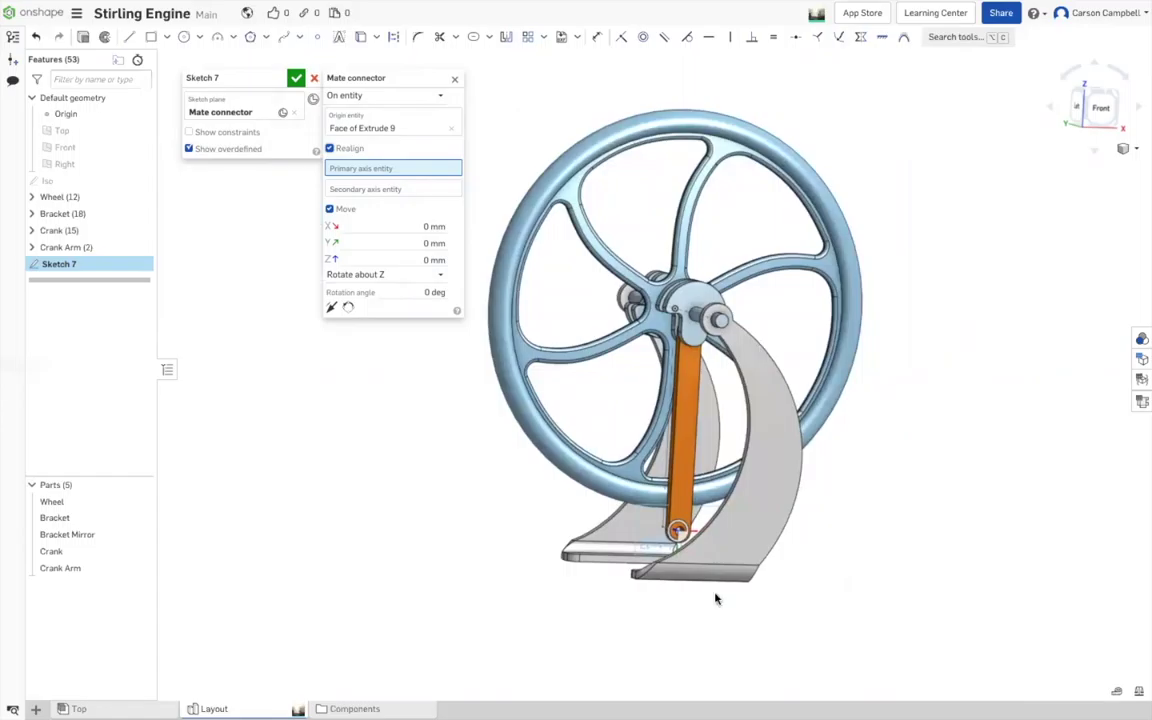
scroll(604, 548, "up", 5)
mouse_move(604, 488)
right_mouse_down()
mouse_move(918, 555)
mouse_move(718, 556)
mouse_move(583, 503)
mouse_move(664, 475)
mouse_move(738, 525)
mouse_move(805, 437)
mouse_move(823, 432)
mouse_move(778, 405)
mouse_move(1010, 505)
mouse_move(1057, 507)
mouse_move(1031, 514)
right_mouse_up()
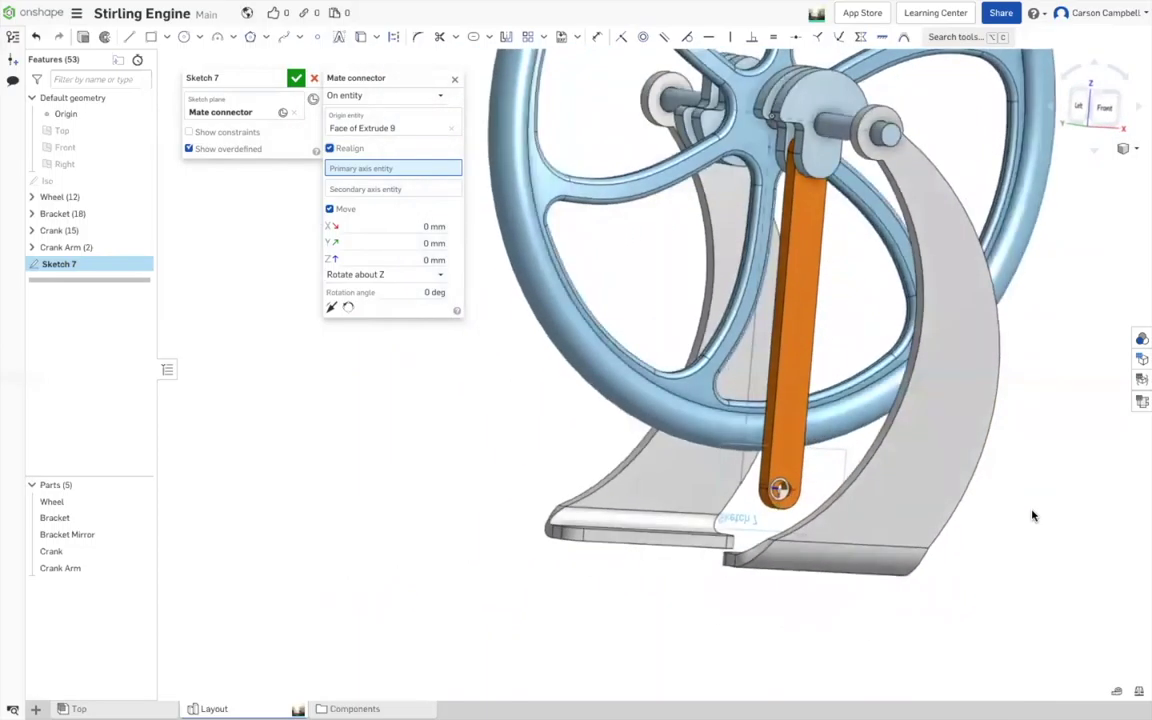
key("Right")
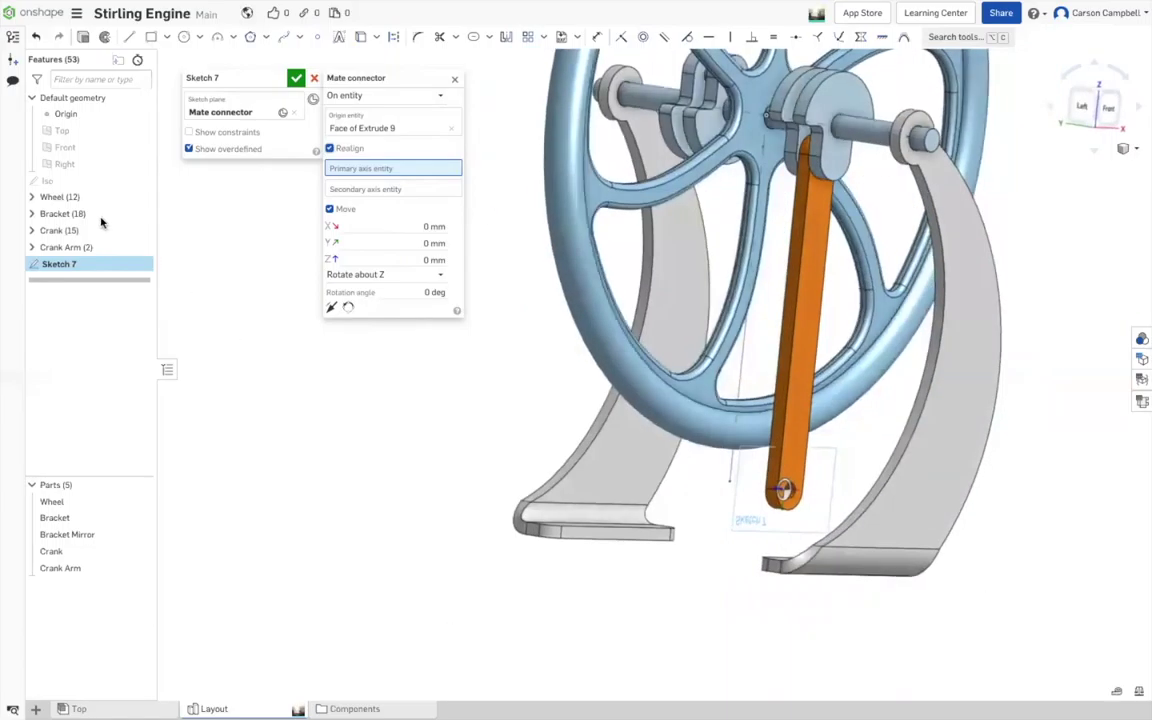
left_click(62, 131)
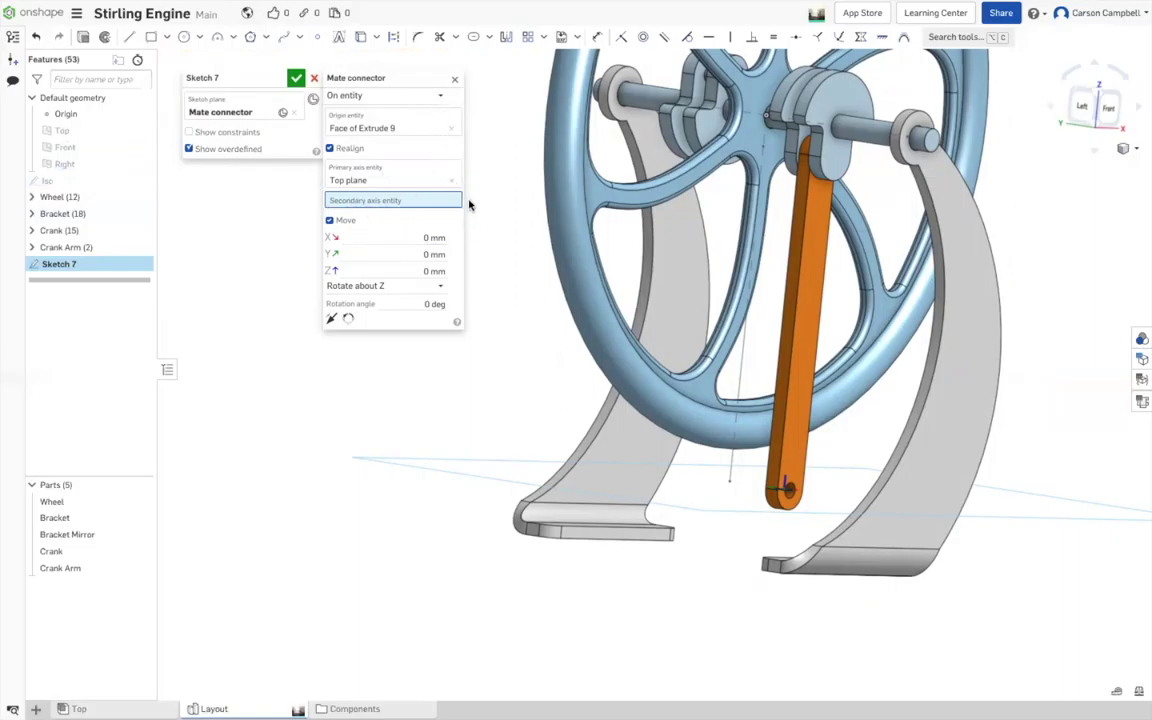
left_click(453, 83)
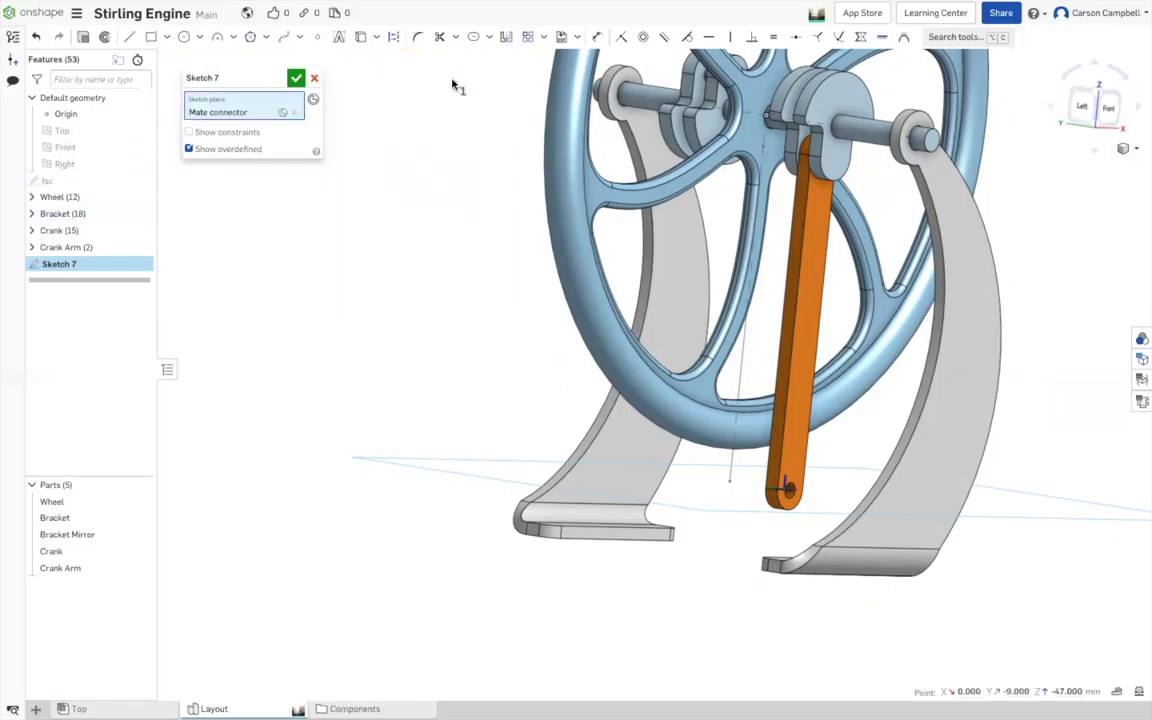
- Zoom toward the crank arm's lower end and select the Center point circle tool
scroll(805, 483, "up", 3)
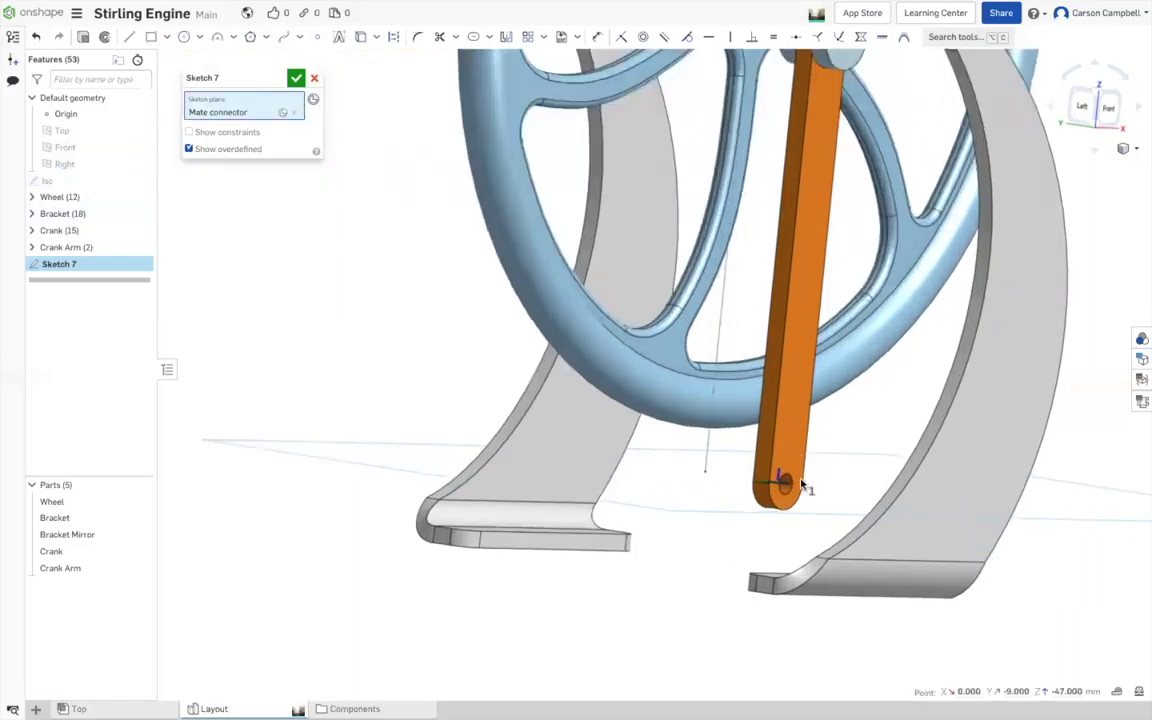
scroll(801, 483, "up", 5)
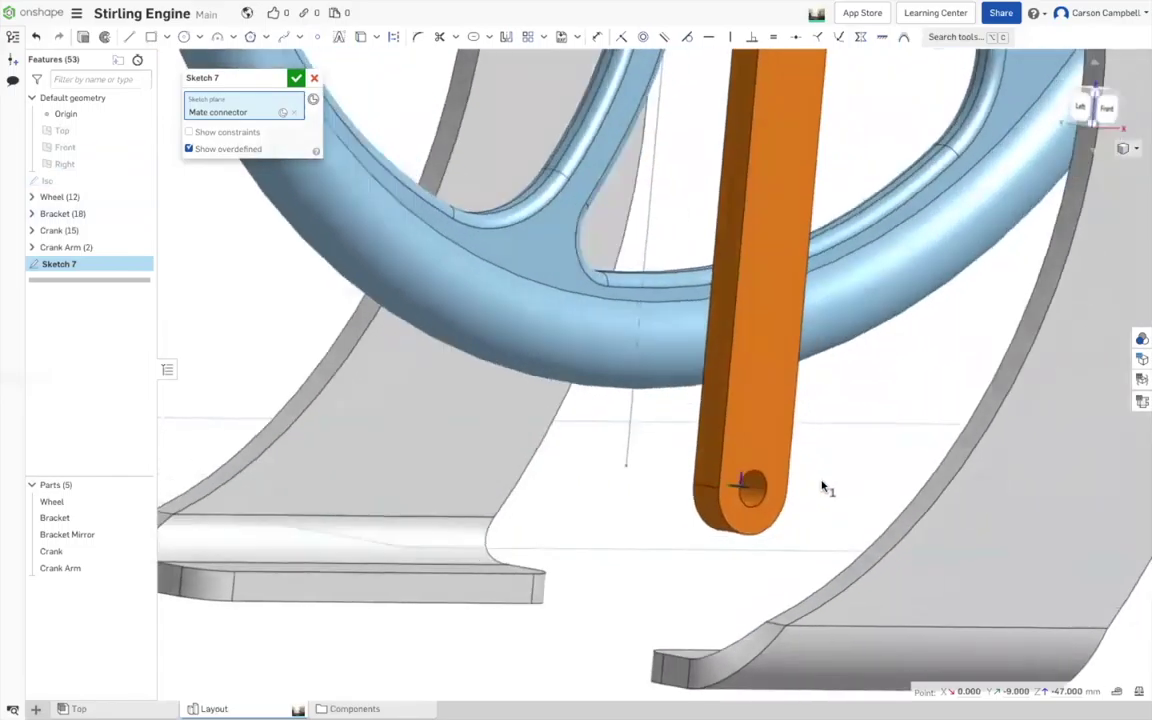
scroll(748, 490, "up", 3)
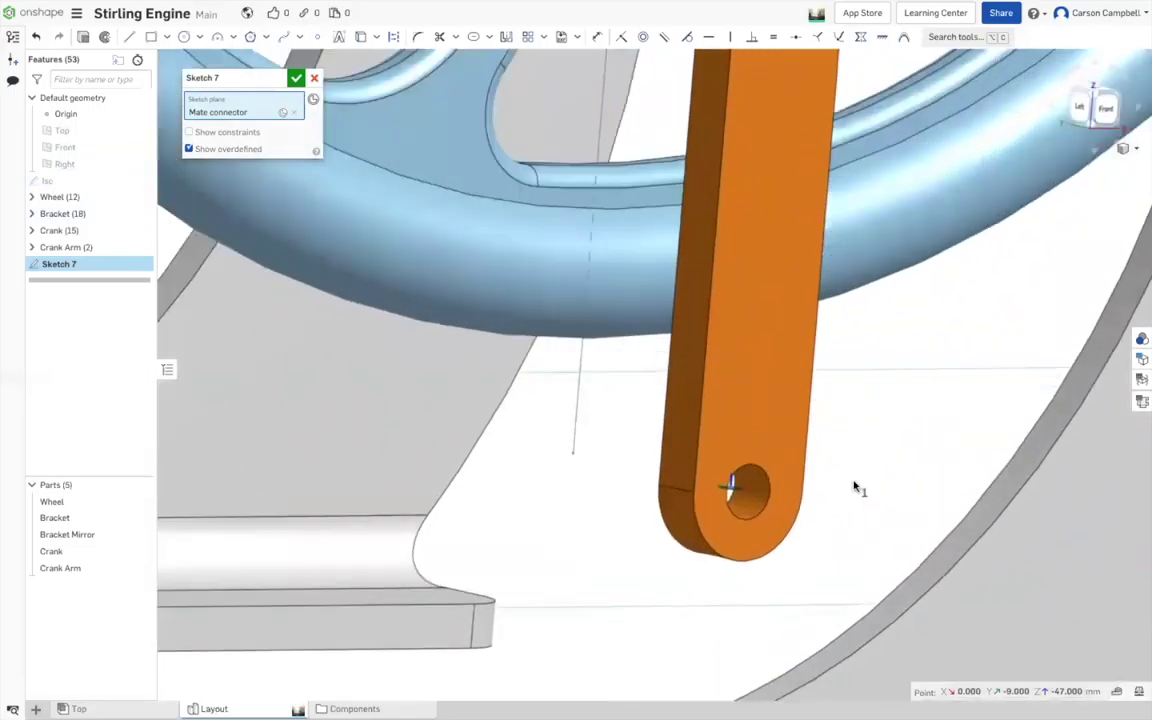
mouse_move(857, 487)
right_mouse_down()
mouse_move(856, 524)
mouse_move(848, 501)
mouse_move(957, 509)
mouse_move(854, 496)
right_mouse_up()
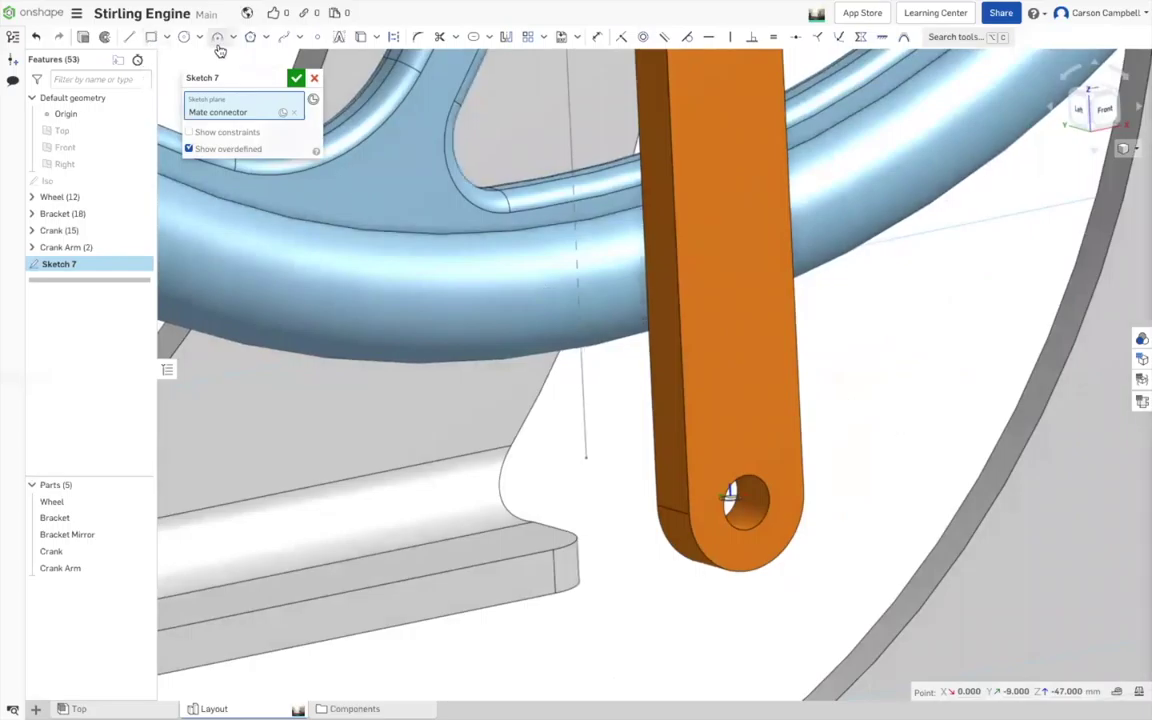
left_click(183, 38)
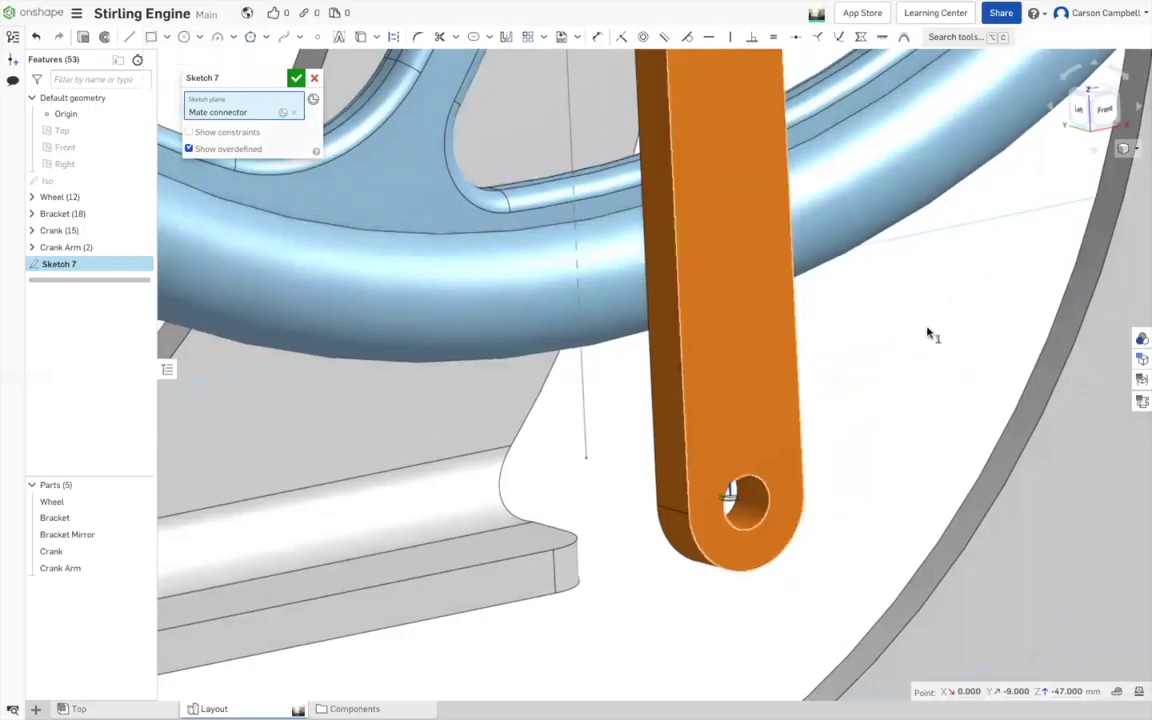
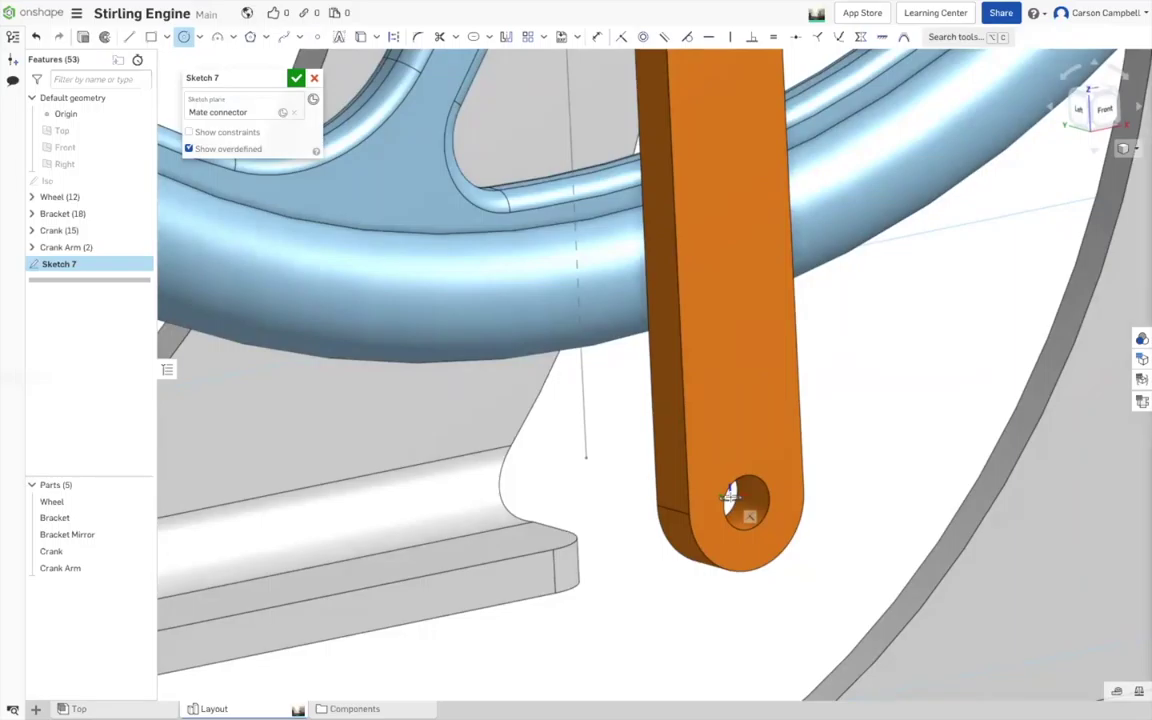
- Draw a circle centred on the crank arm's end hole and add a diameter dimension
left_click(732, 495)
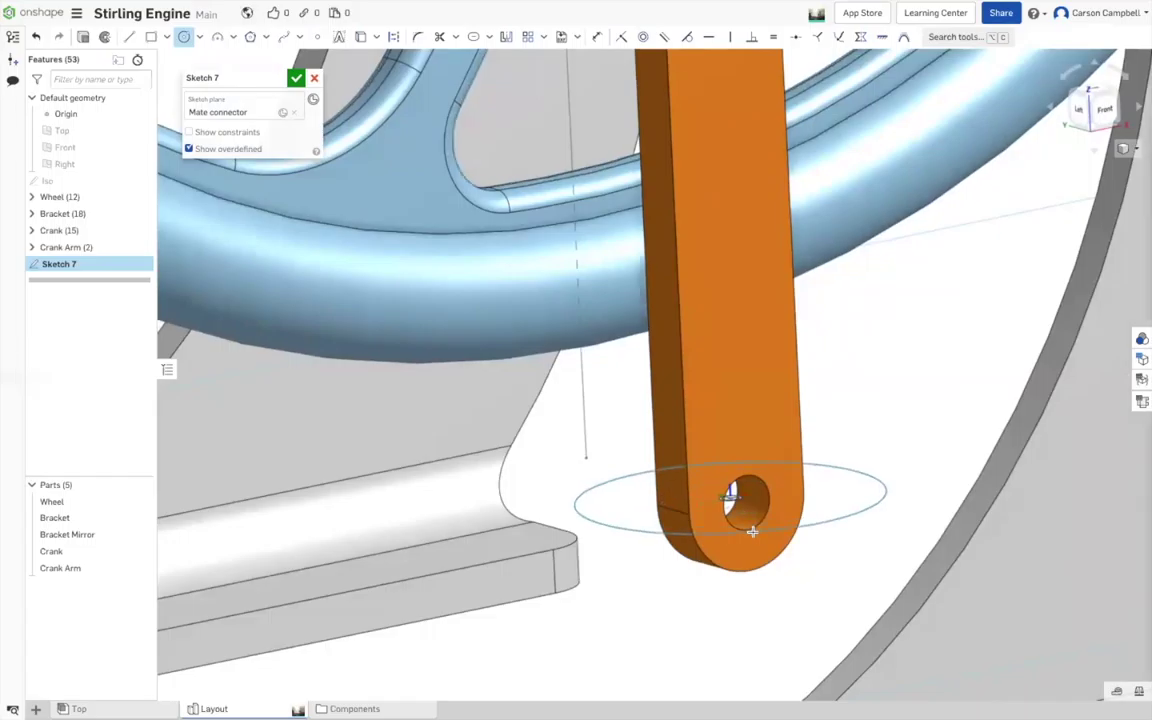
left_click(808, 527)
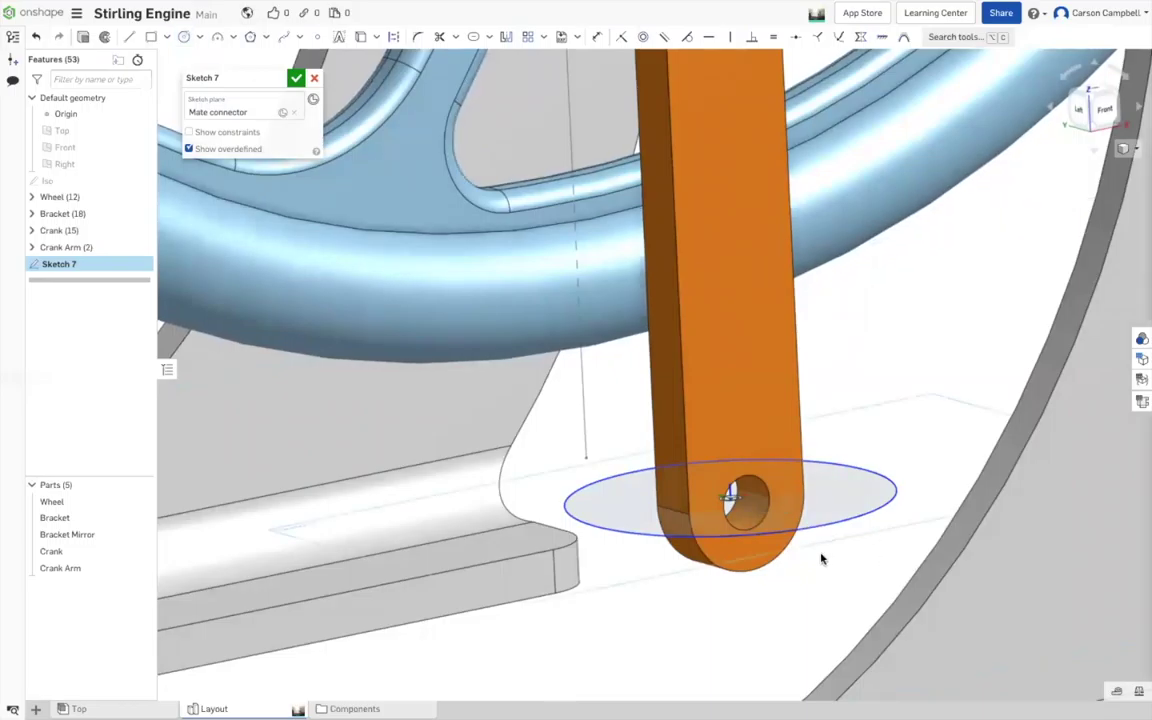
key("d")
left_click(713, 538)
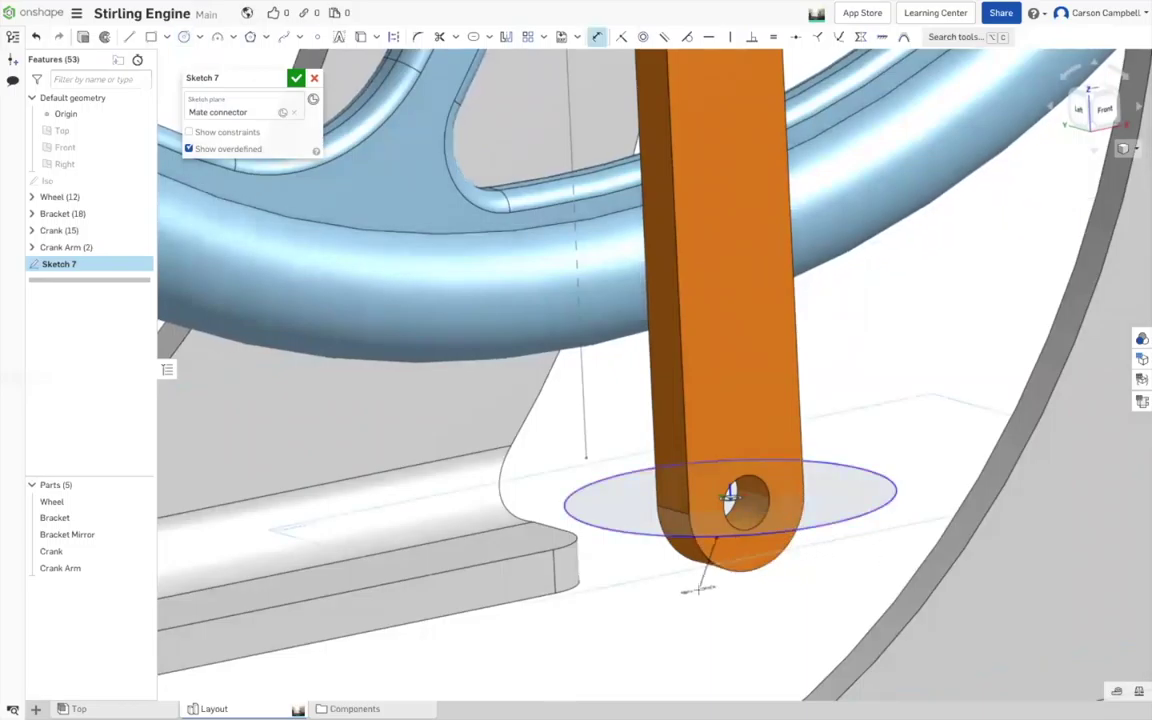
left_click(760, 588)
- Set the circle's diameter dimension to 12 mm
key("Return")
key("Up")
key("Down")
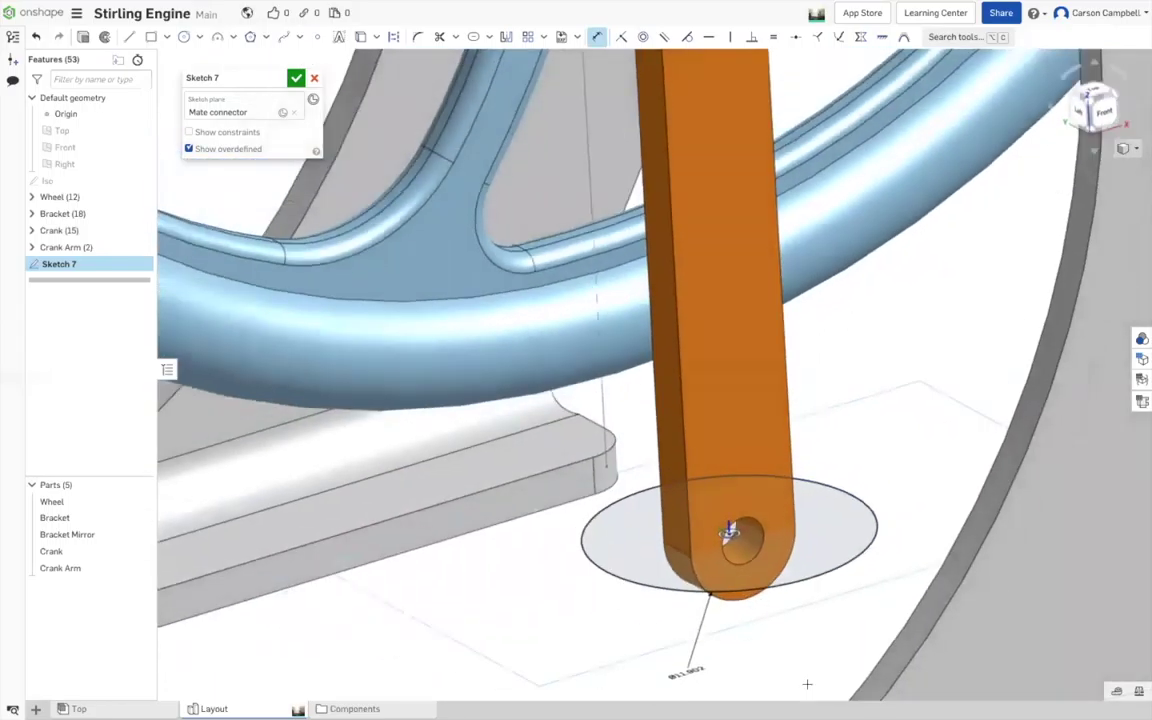
key("Right")
right_click_drag(1098, 653, 760, 651)
key("Up")
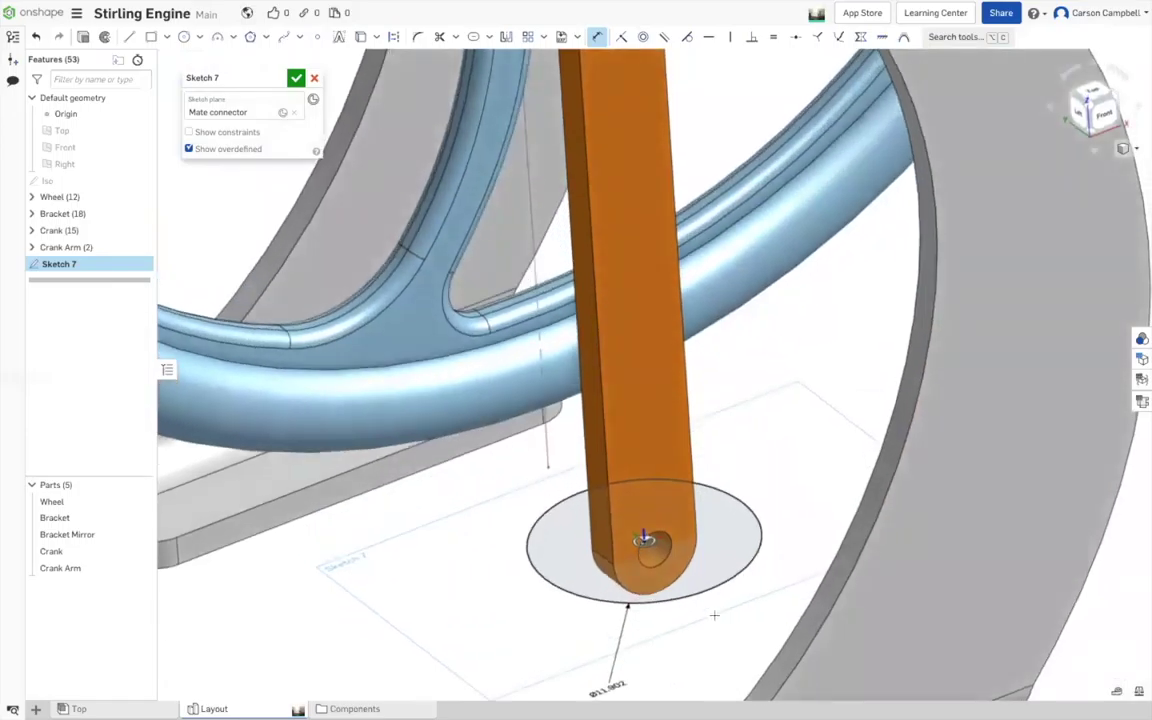
key("Escape")
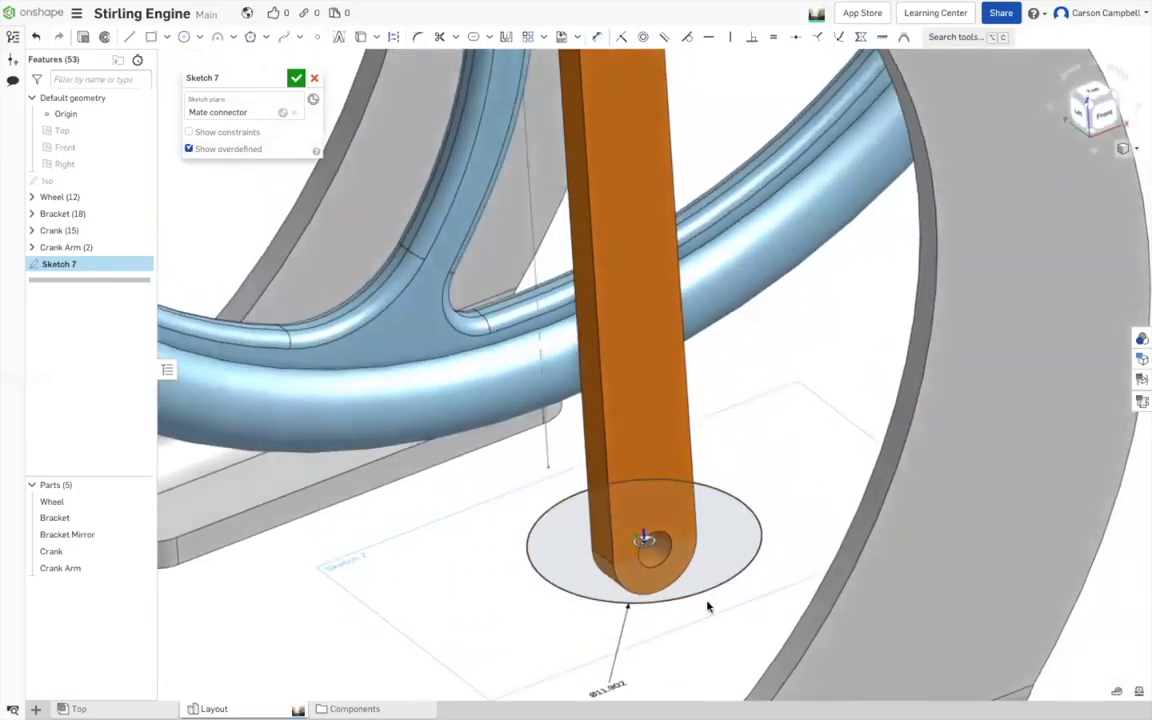
double_click(607, 687)
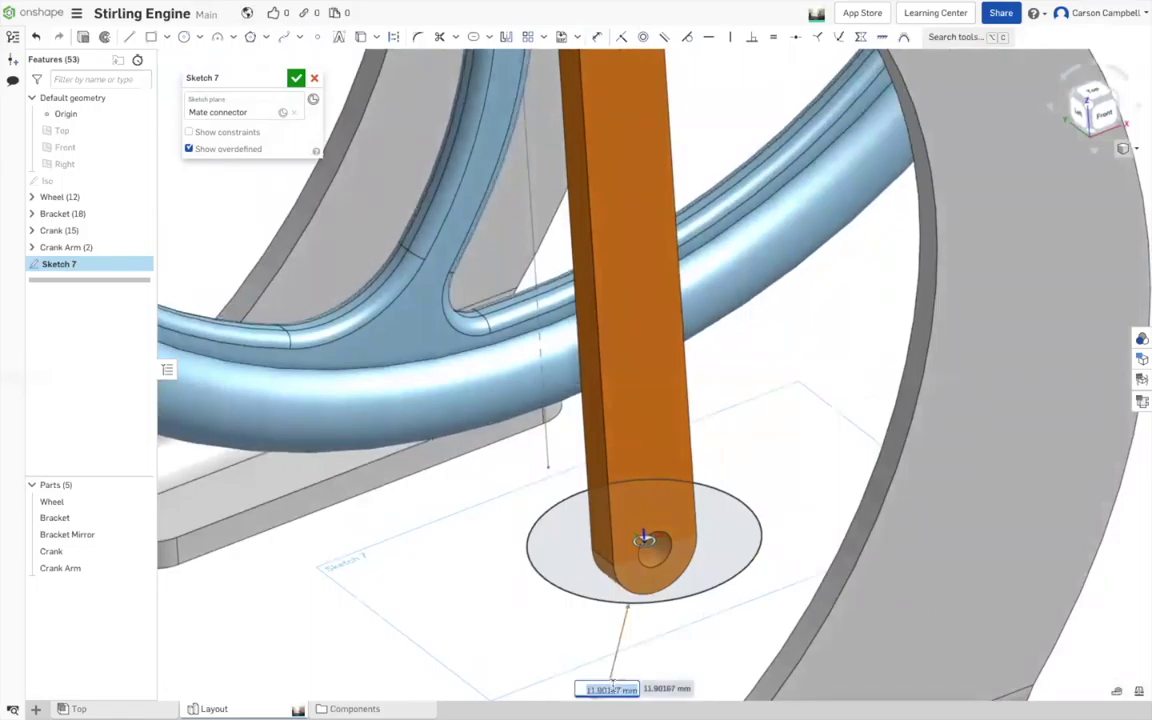
type("12")
key("Return")
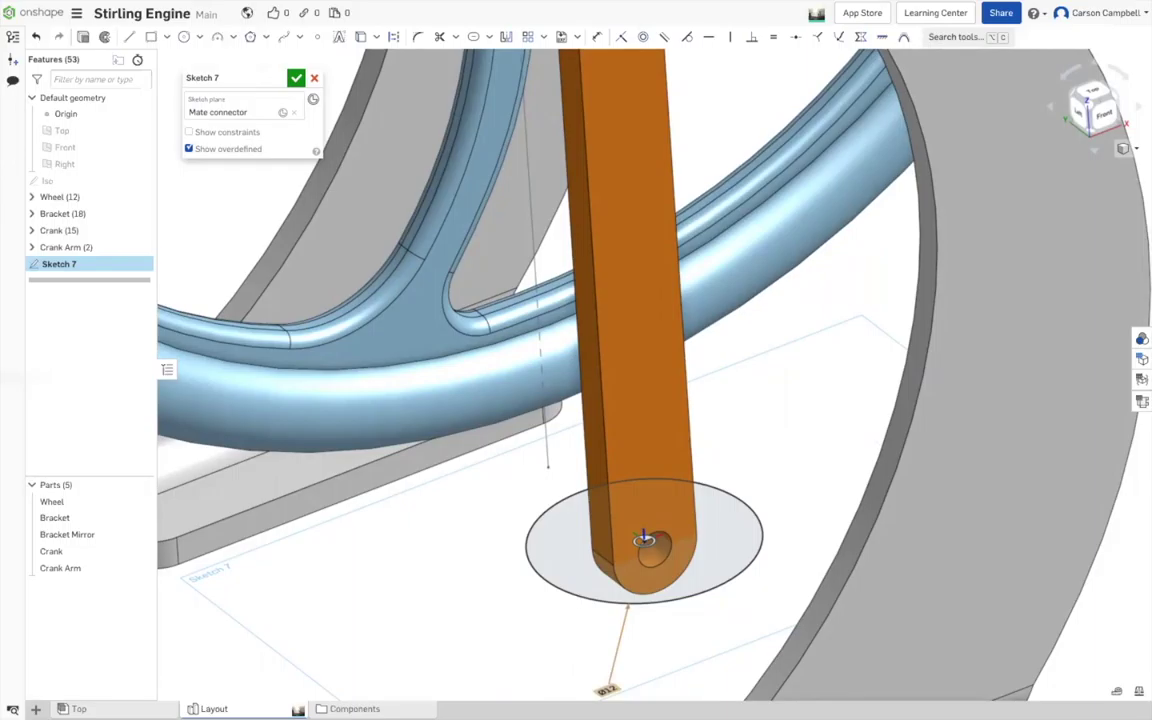
- Rename the sketch to 'Size' and finish it
left_click(277, 77)
type("Size")
key("Return")
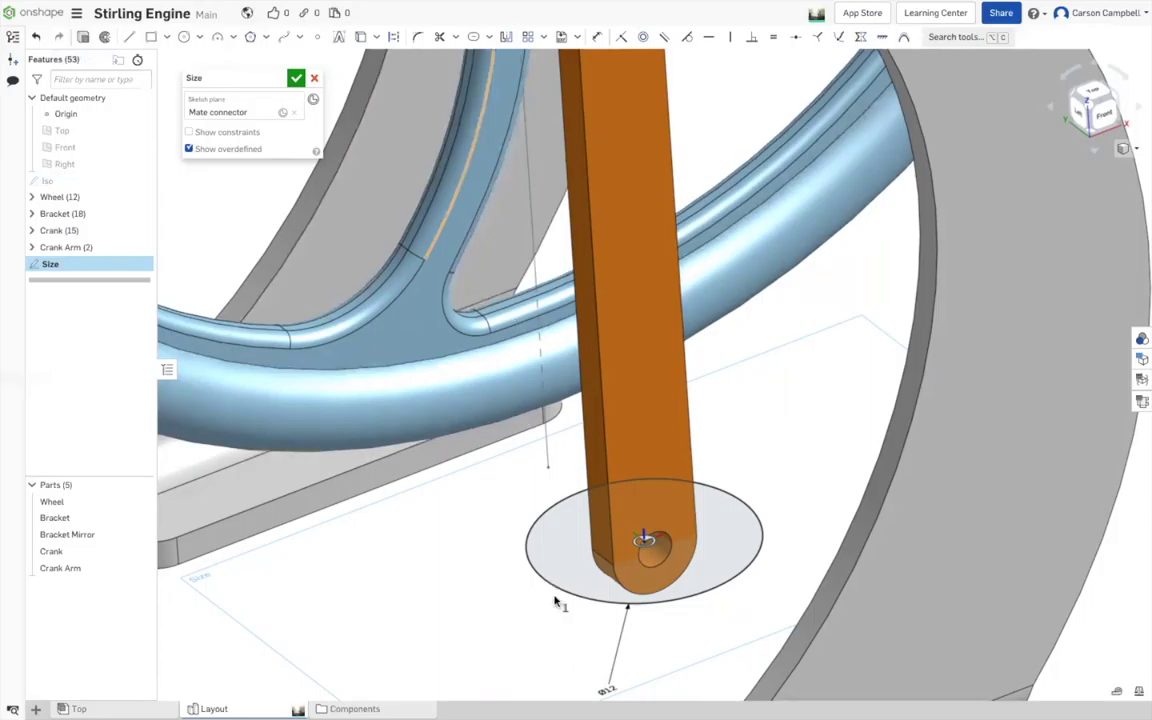
key("shift+e")
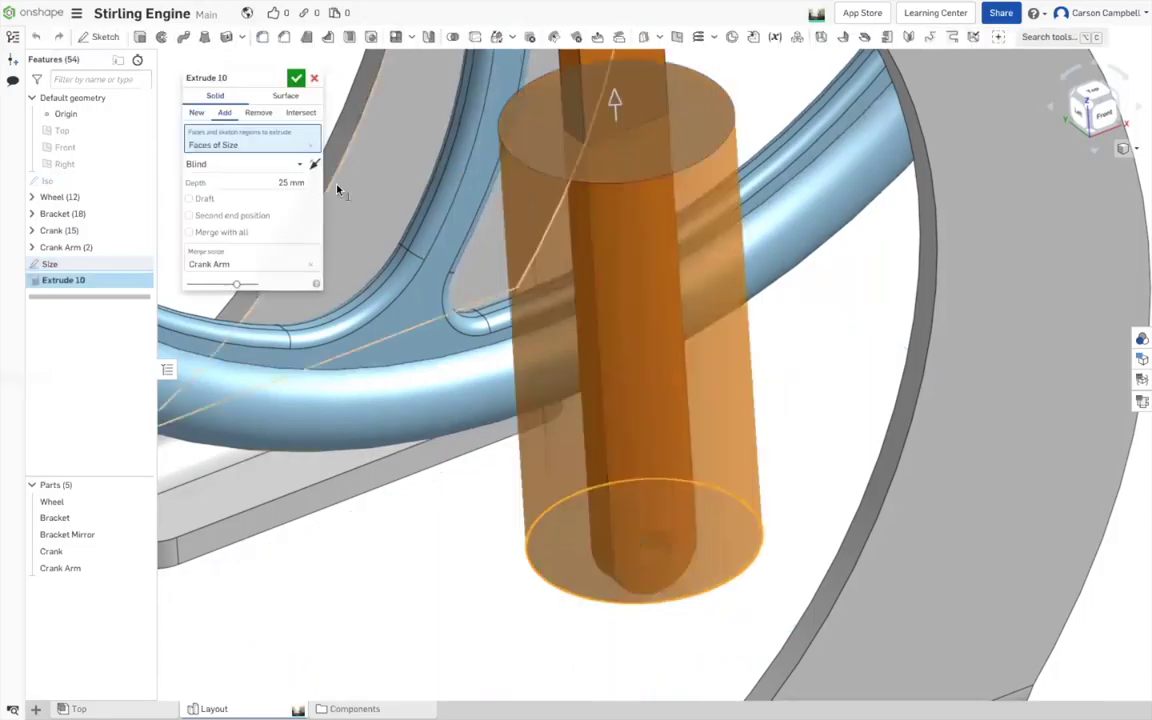
- Give the extrude a second end position with a 5 mm depth
left_click(285, 182)
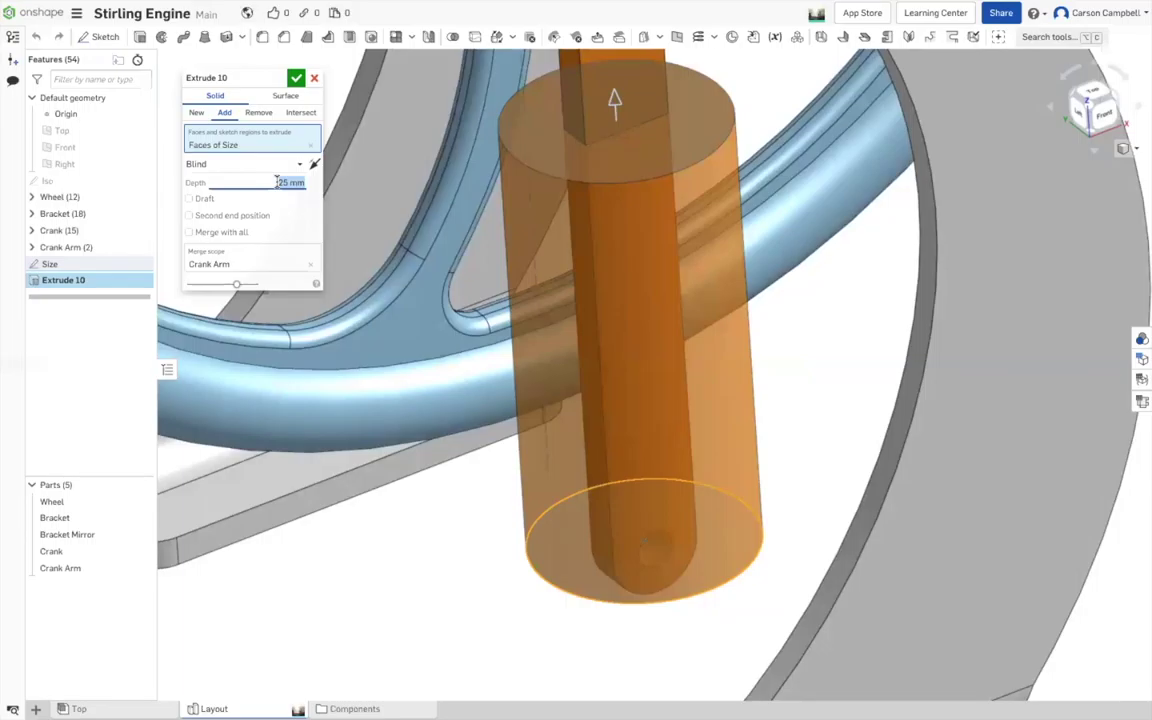
type("5")
key("Return")
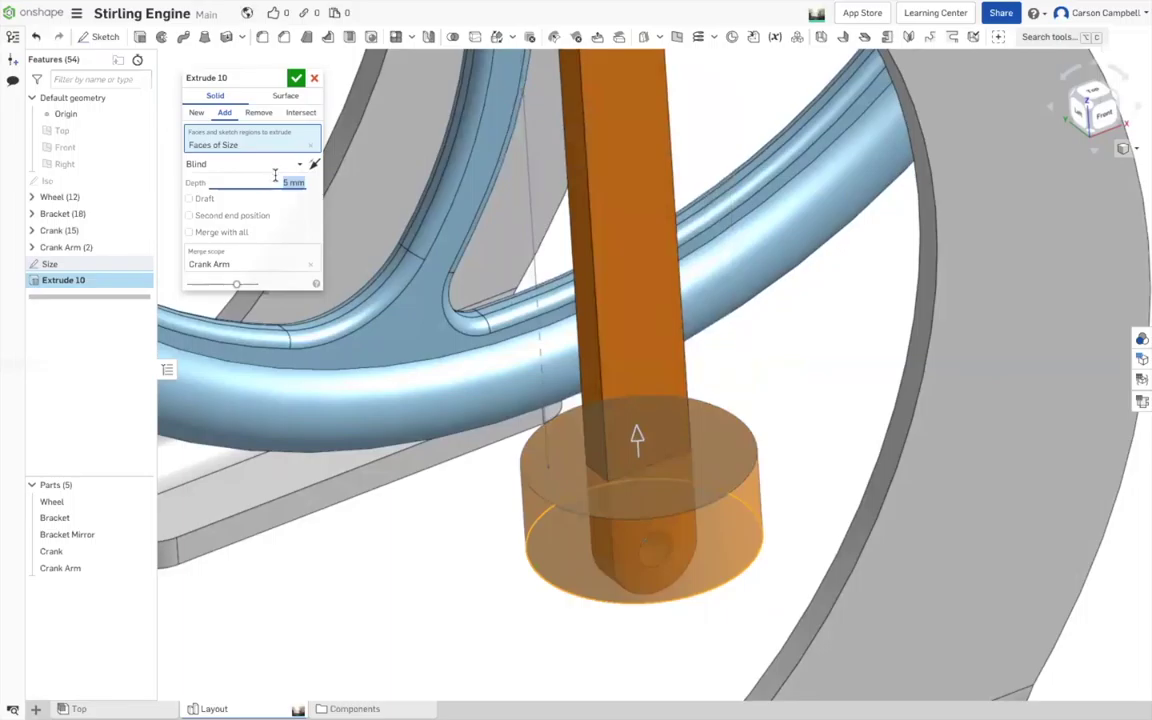
key("Up")
key("Up")
key("Up")
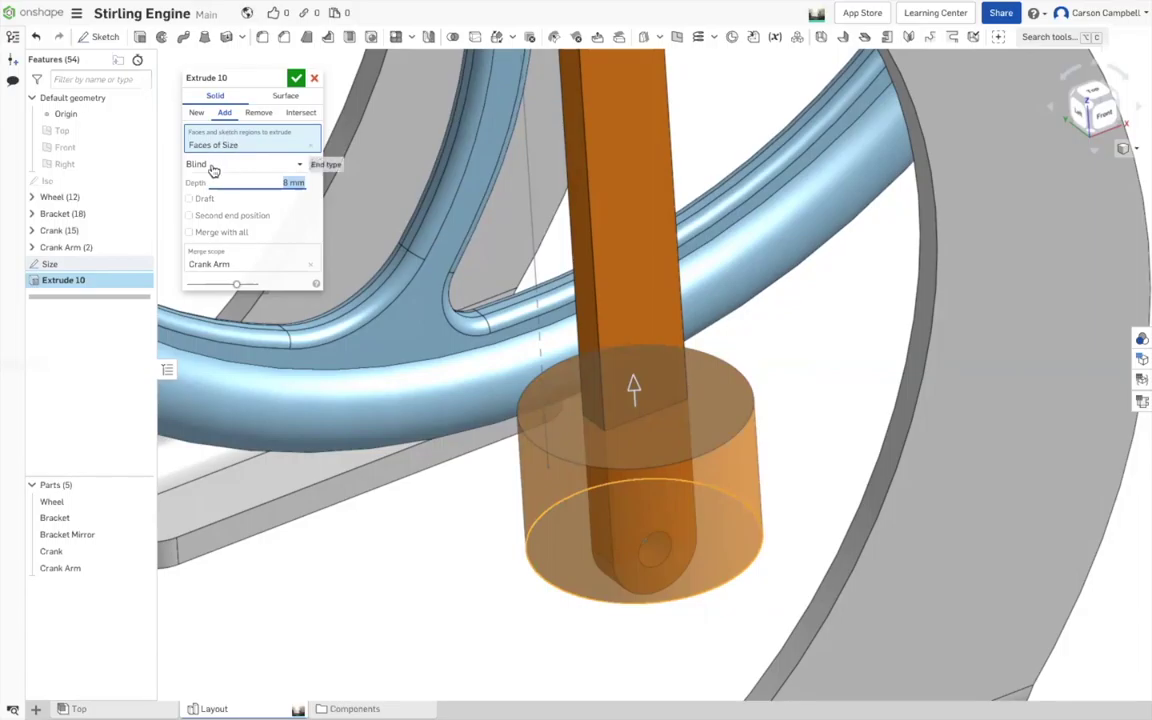
left_click(190, 216)
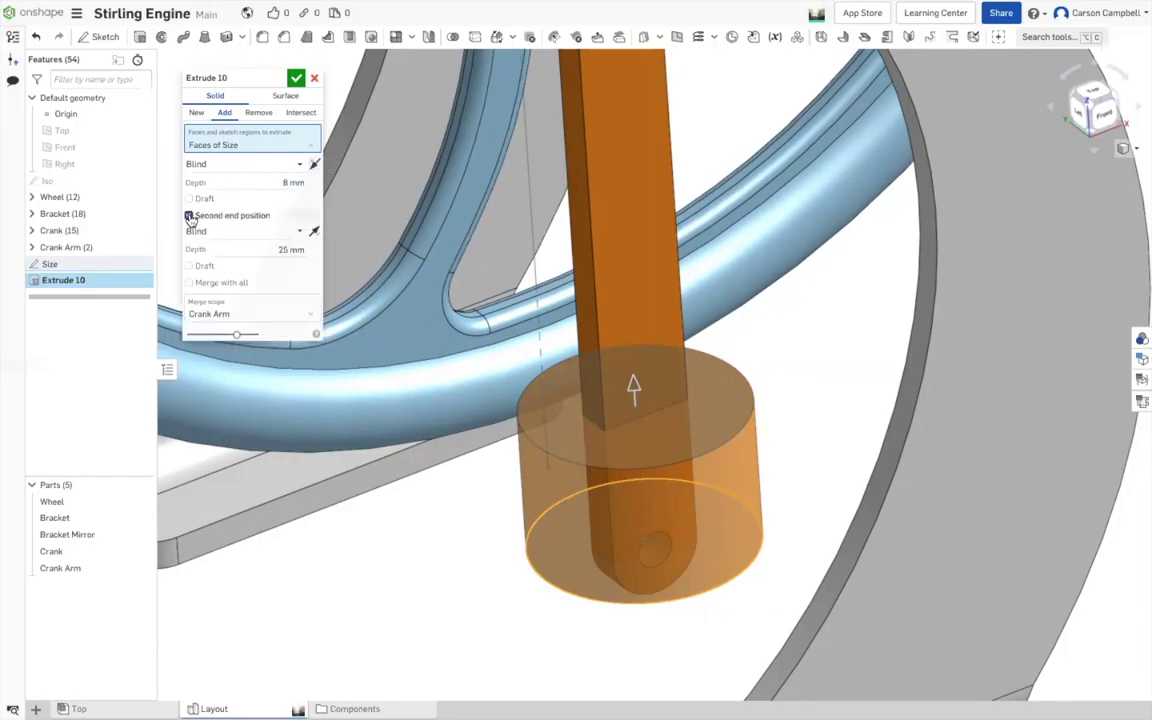
left_click(277, 248)
type("3")
key("Return")
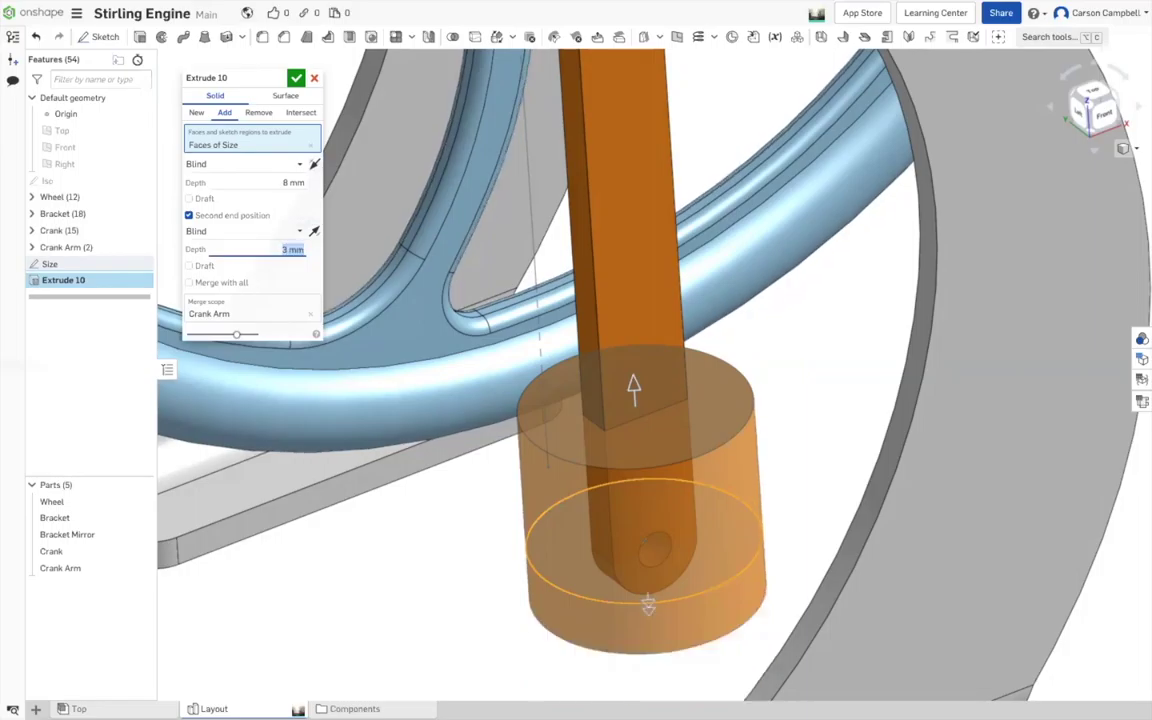
type("5")
key("Return")
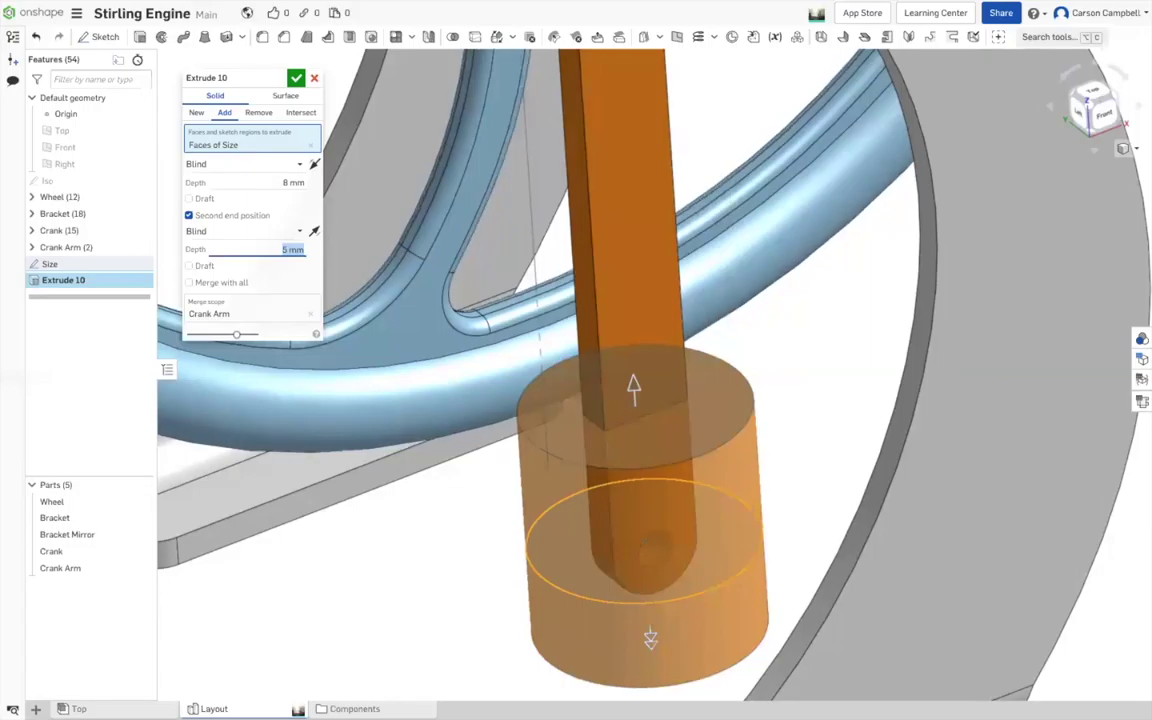
- Set the first blind depth to 3 mm, make it a New part, and confirm
left_click(296, 164)
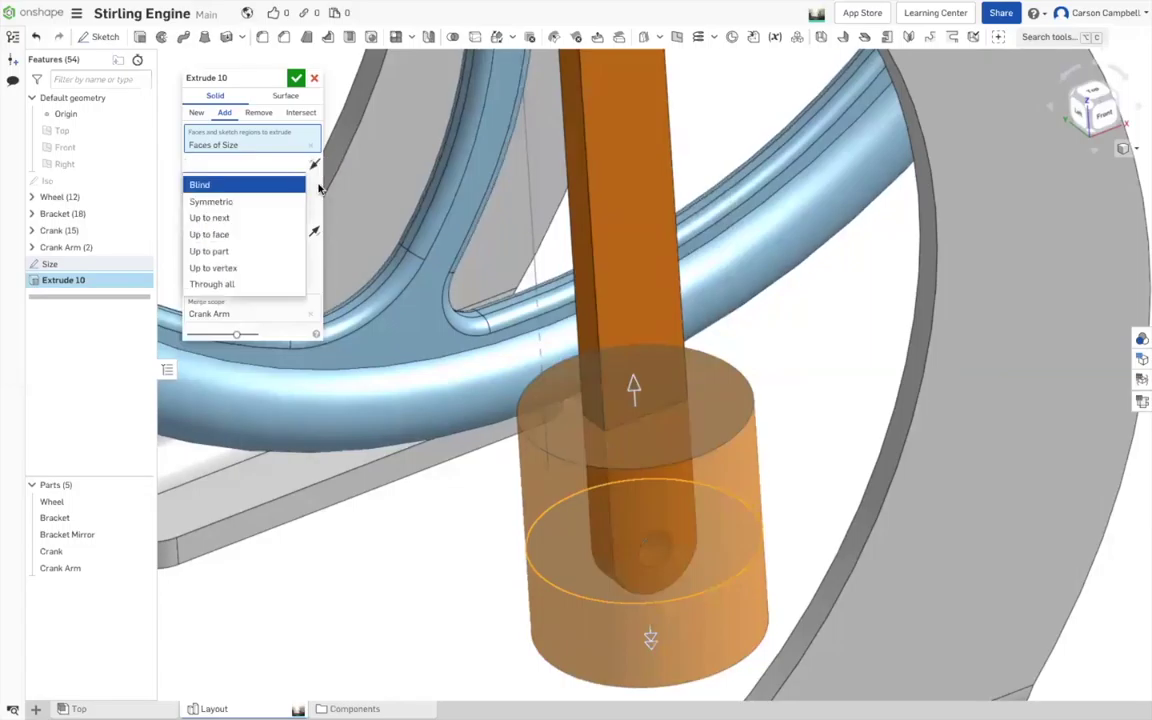
left_click(283, 184)
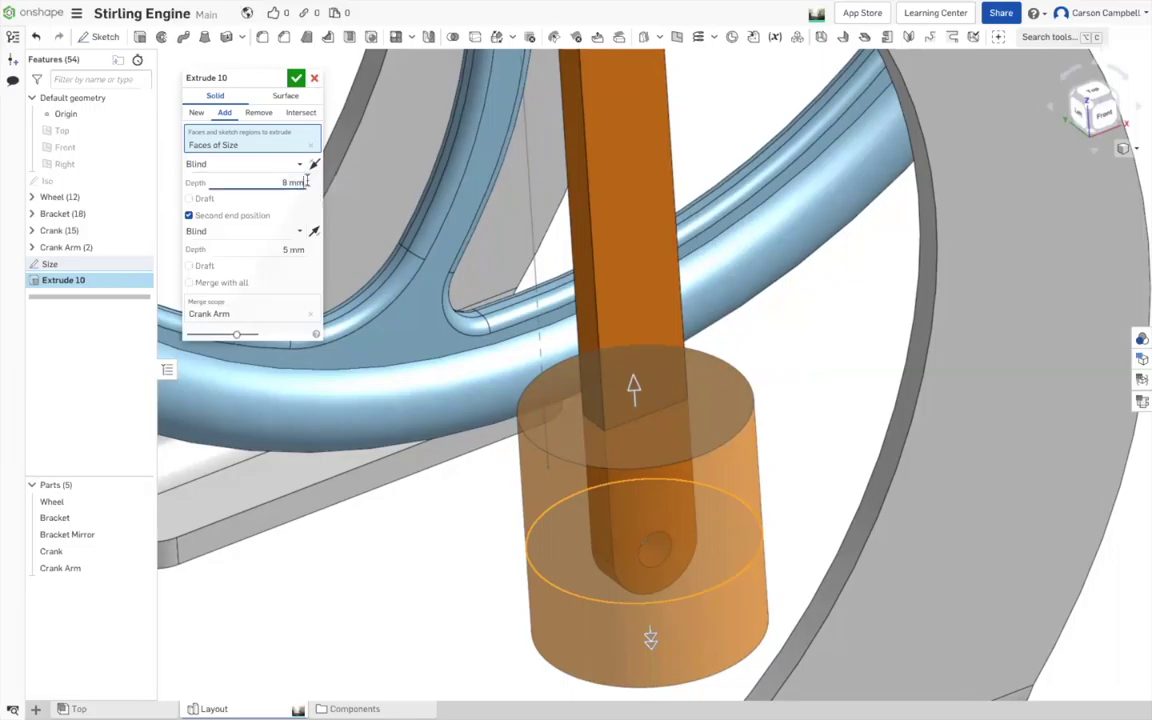
double_click(311, 188)
type("3")
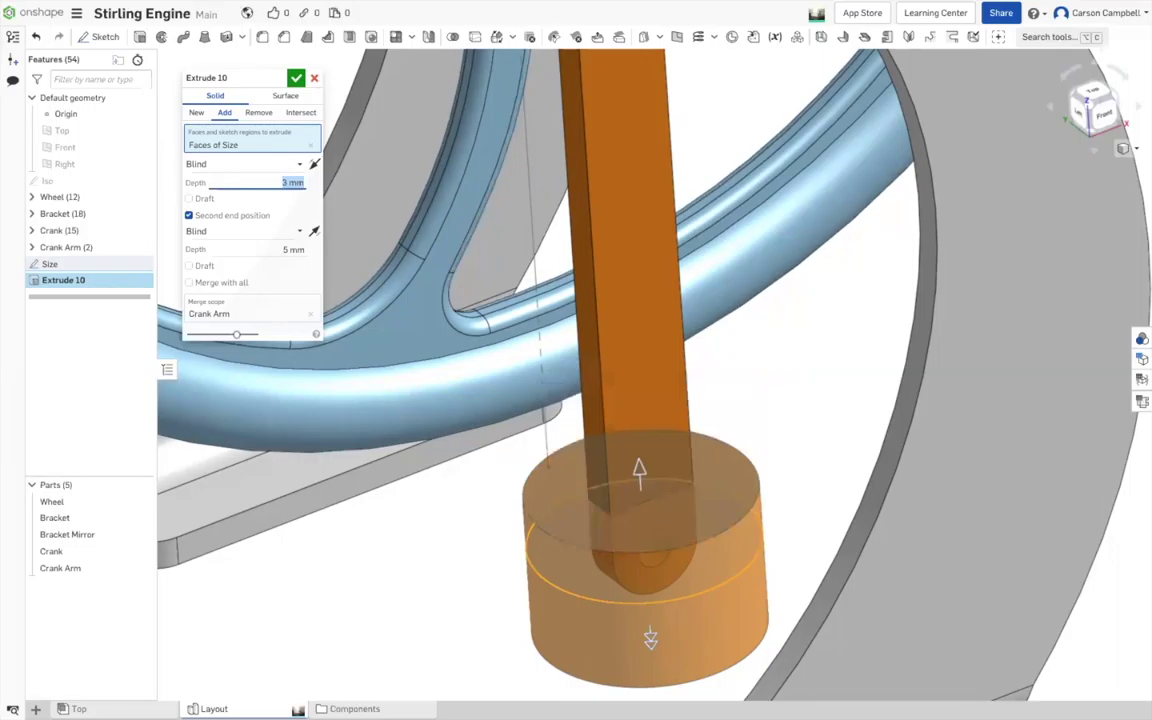
left_click(200, 112)
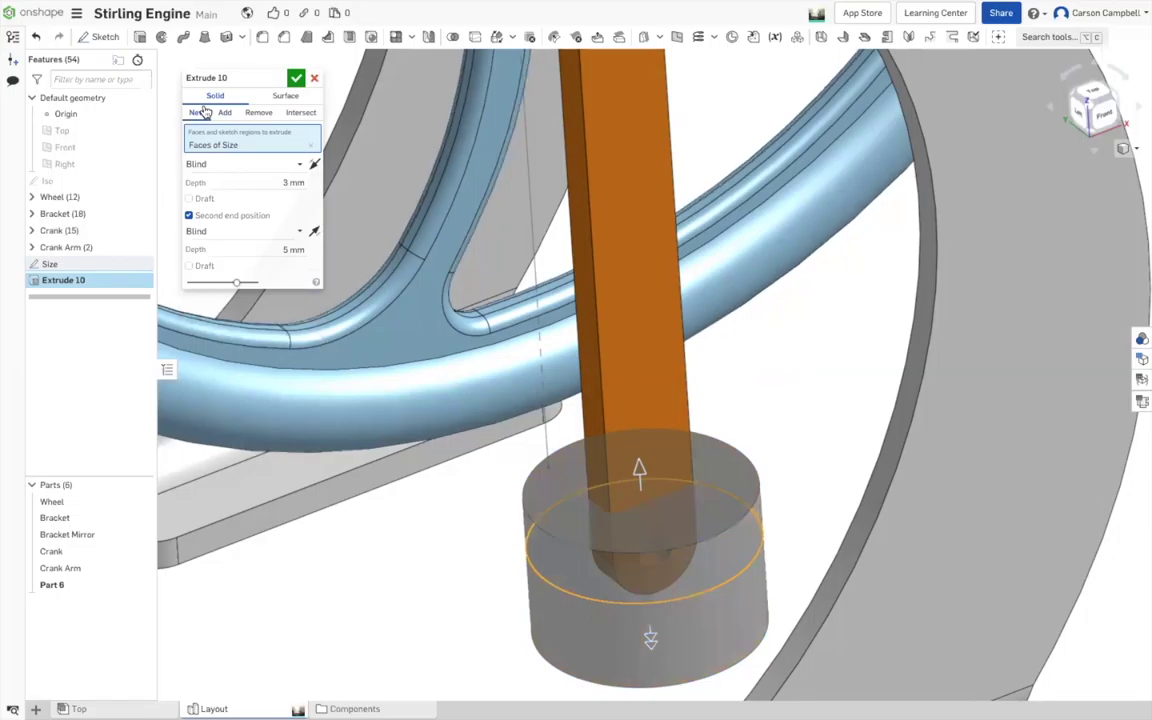
left_click(295, 82)
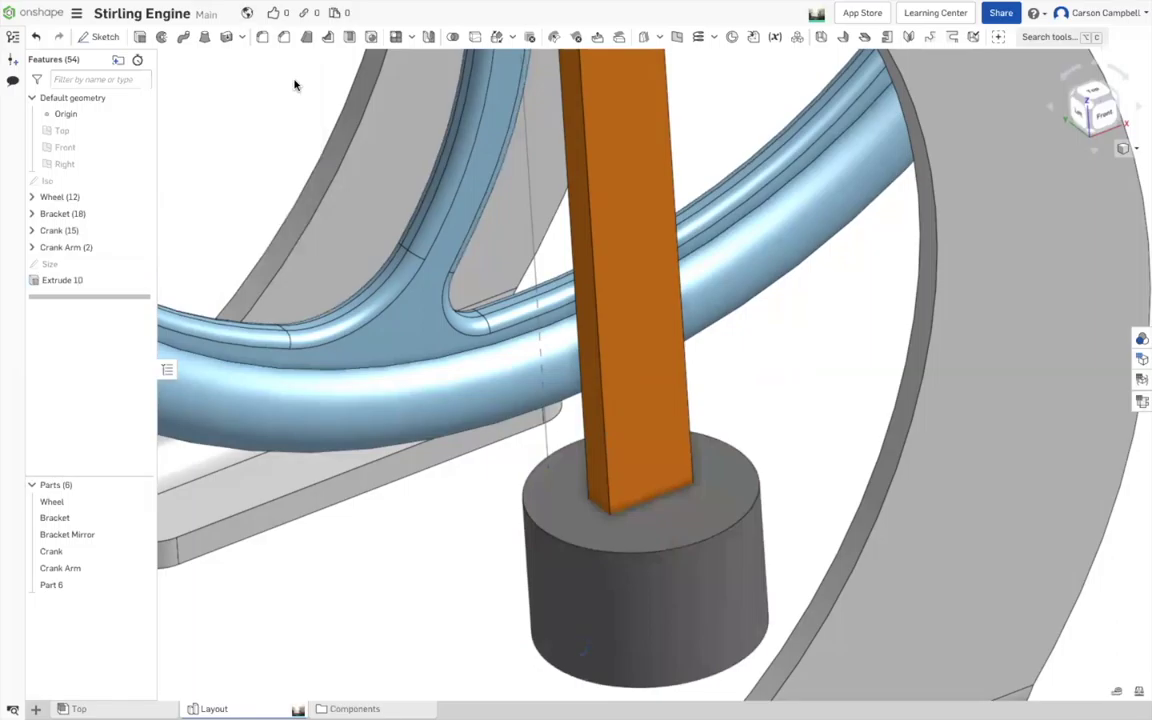
- Fit the engine in view and hide every part except the cylinder Part 6
key("f")
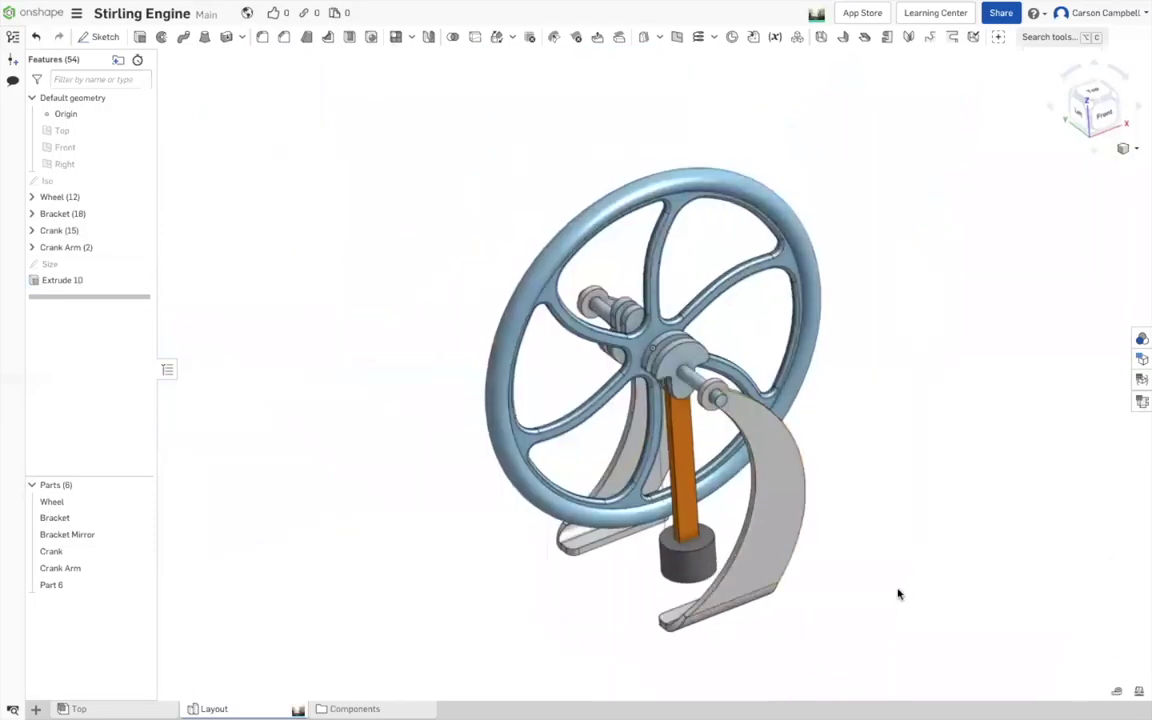
scroll(867, 600, "up", 2)
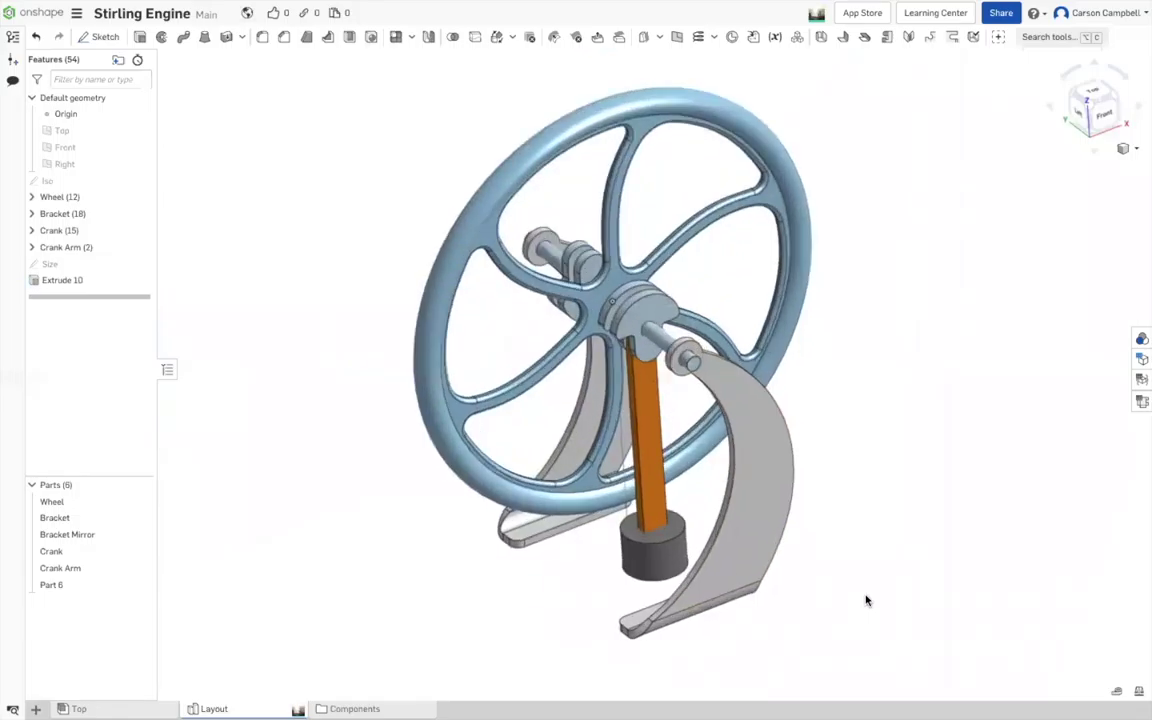
scroll(867, 600, "up", 2)
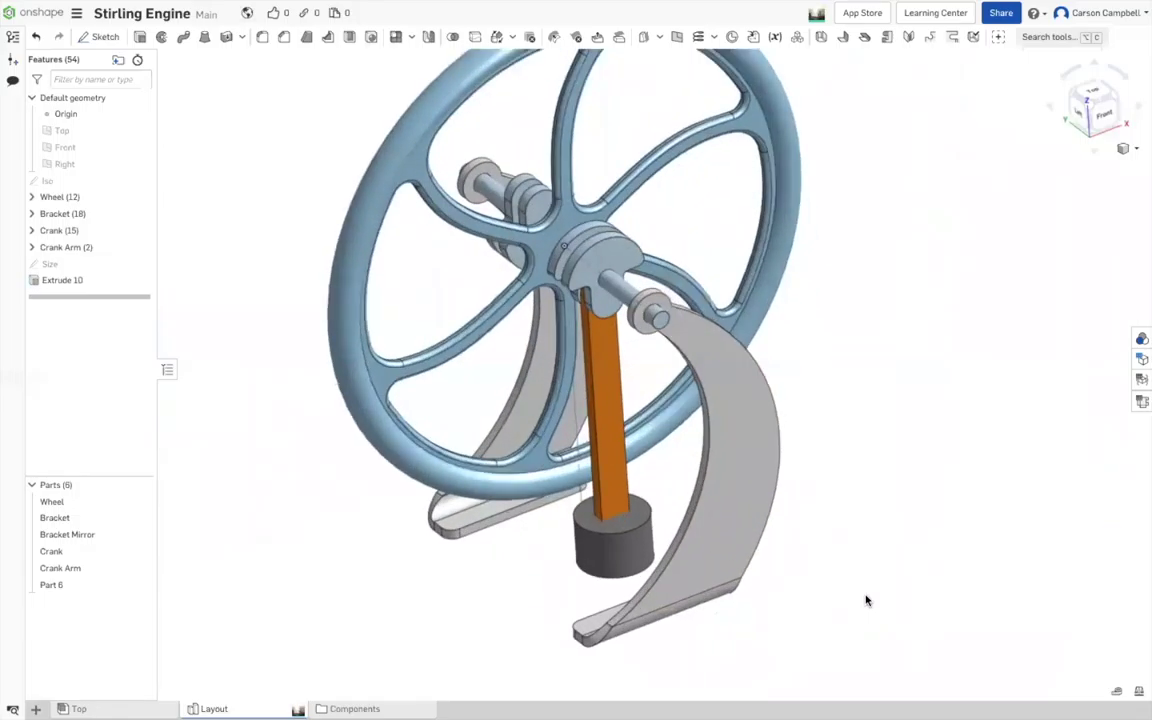
left_click(141, 566)
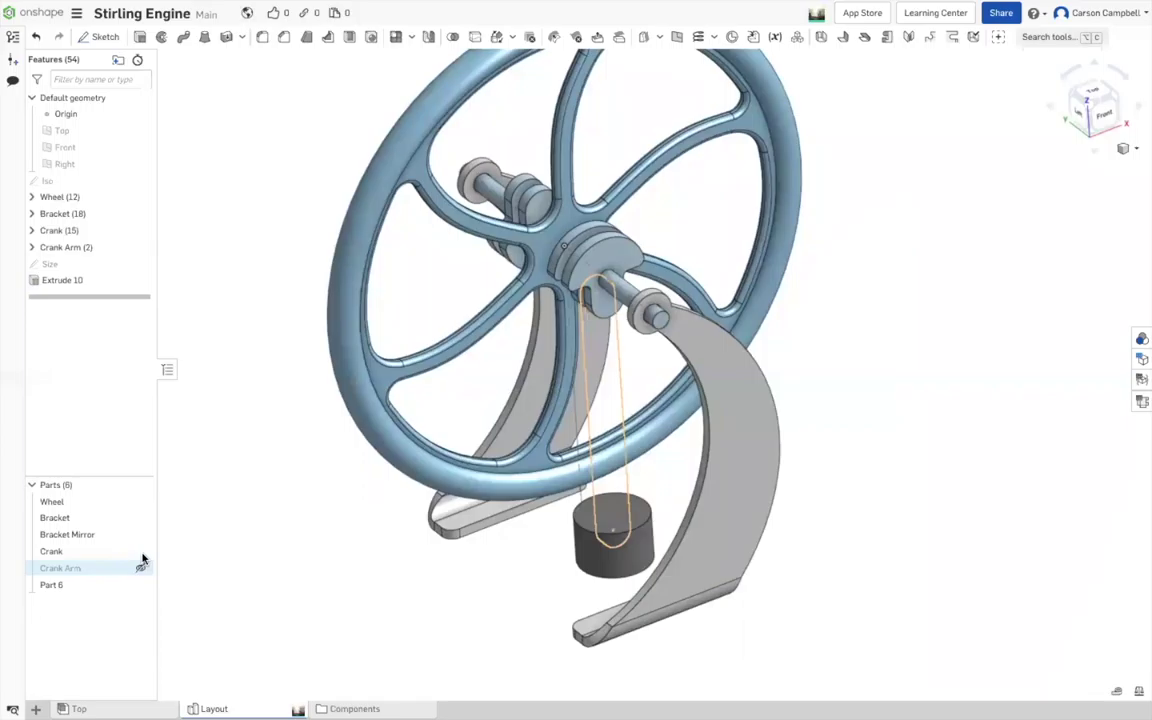
left_click(140, 551)
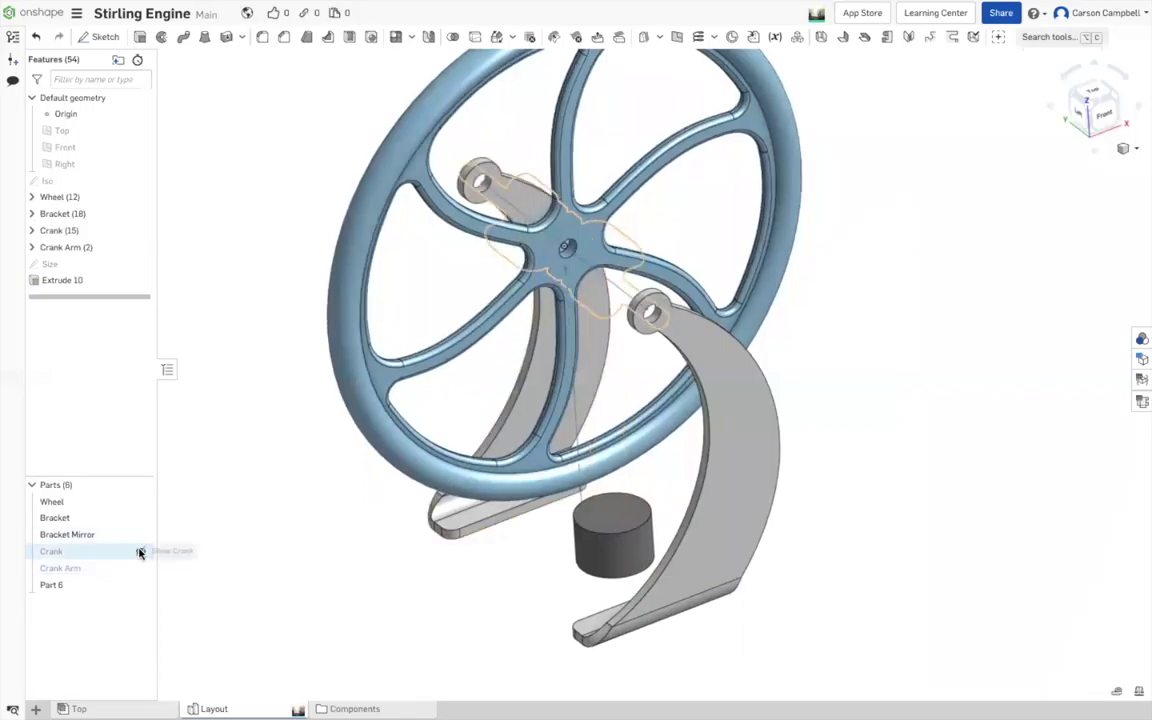
left_click(140, 551)
left_click(140, 568)
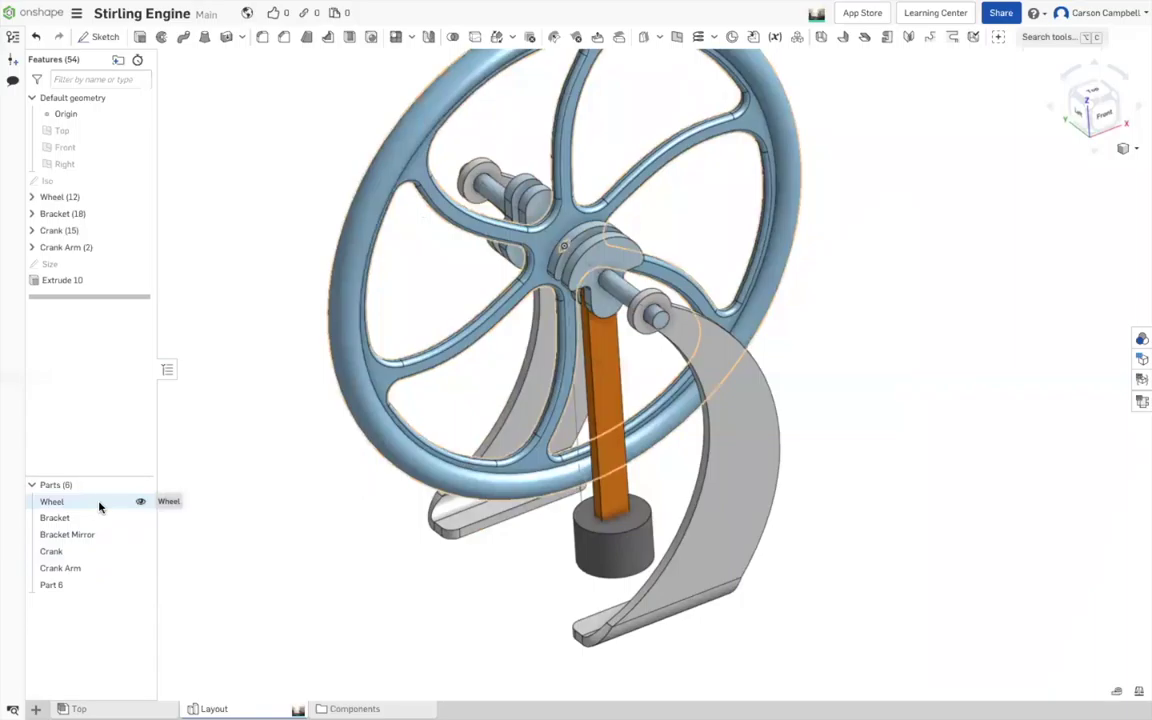
right_click(627, 562)
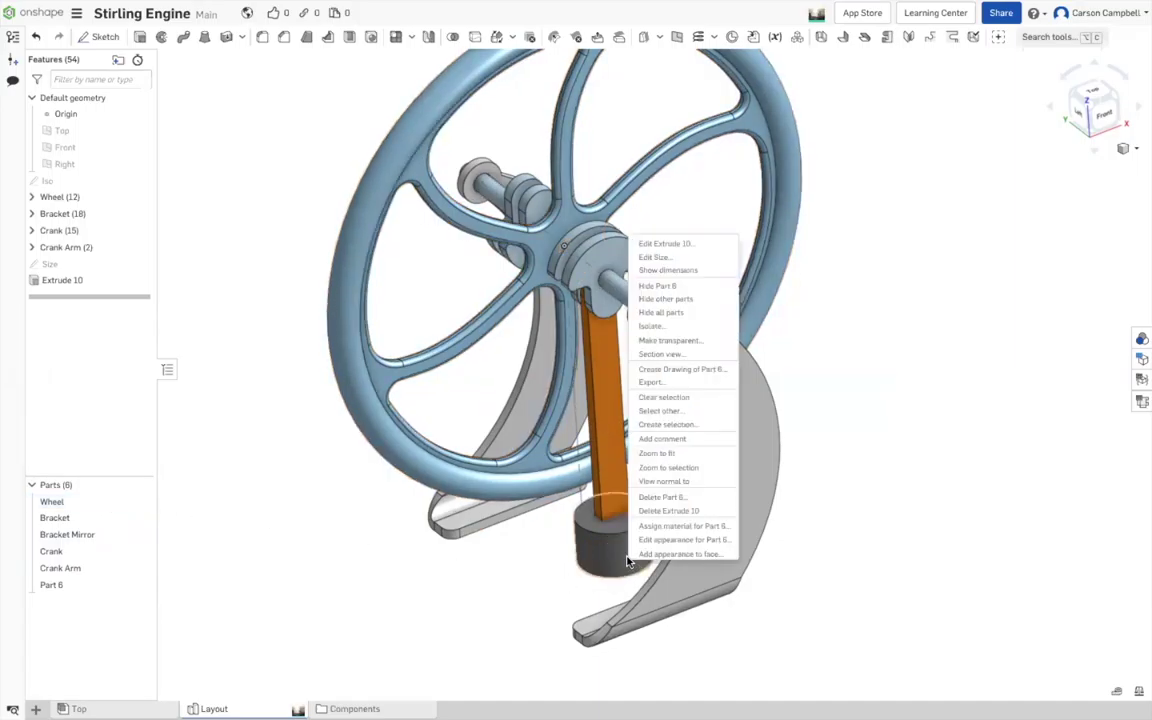
left_click(667, 299)
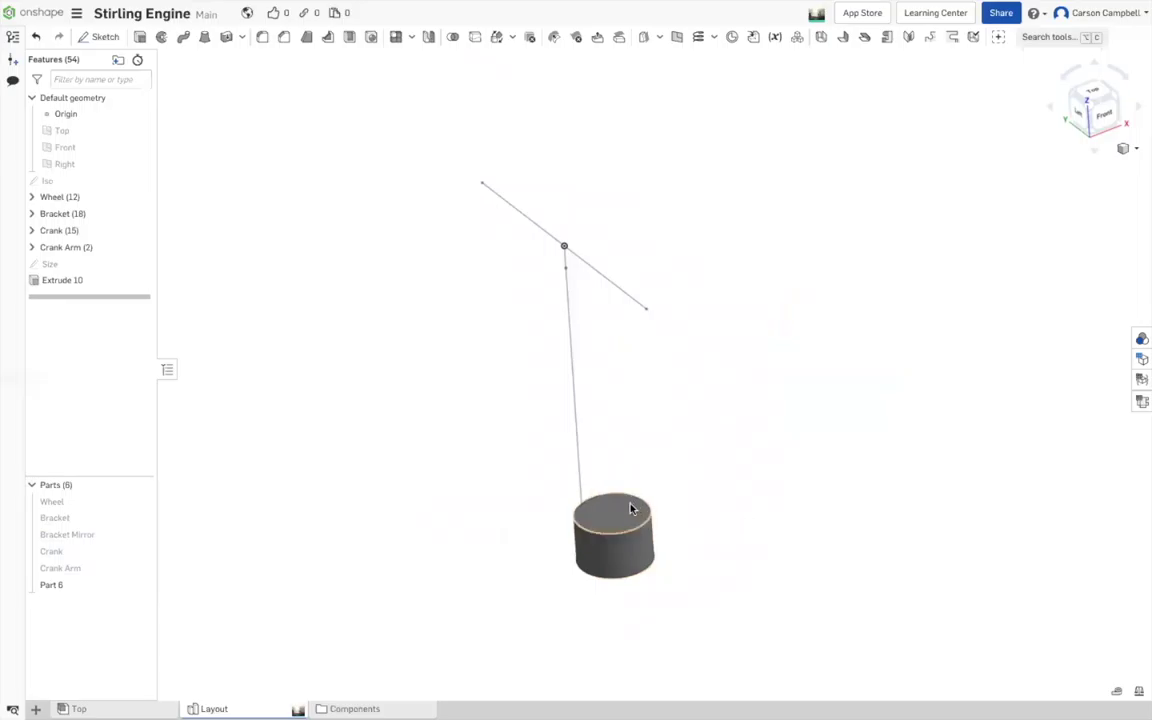
- Hide all sketches and rename Part 6 to 'Piston'
right_click(569, 350)
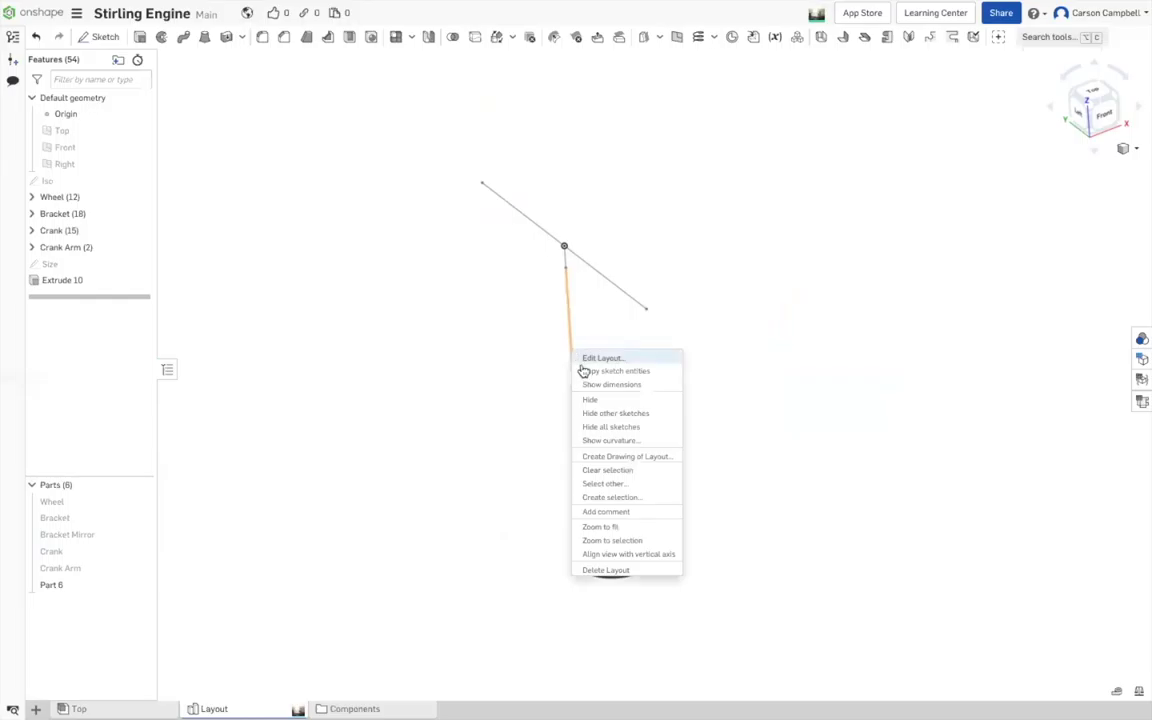
left_click(607, 428)
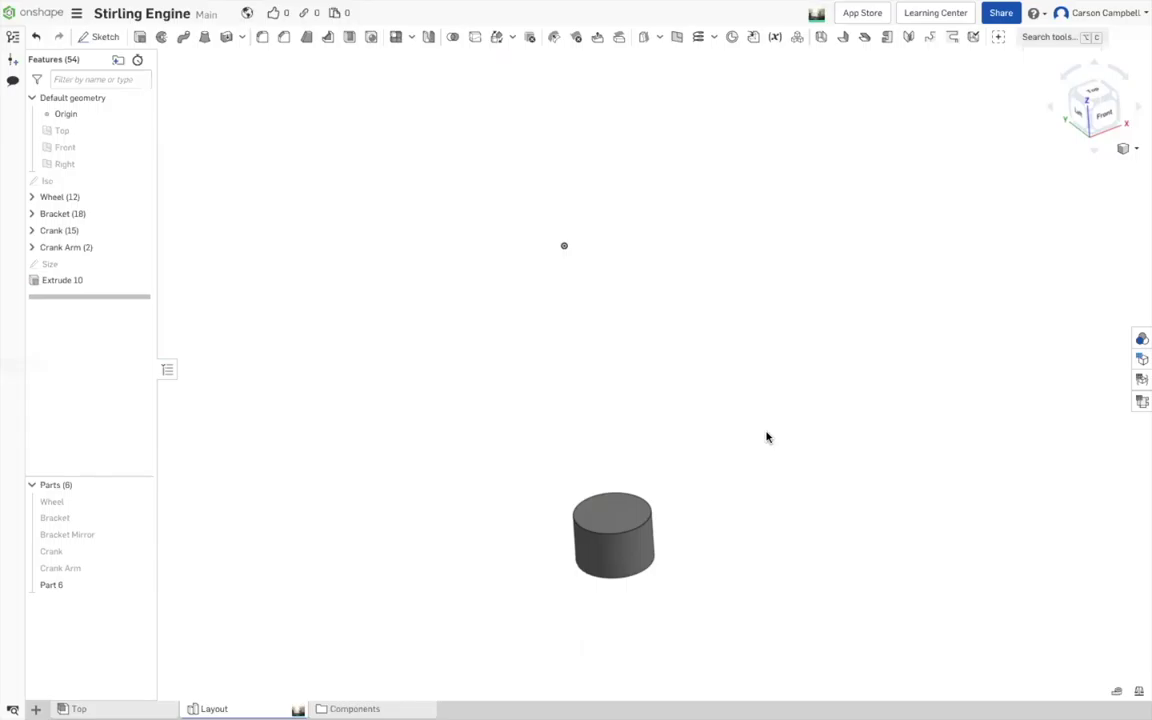
right_click(48, 587)
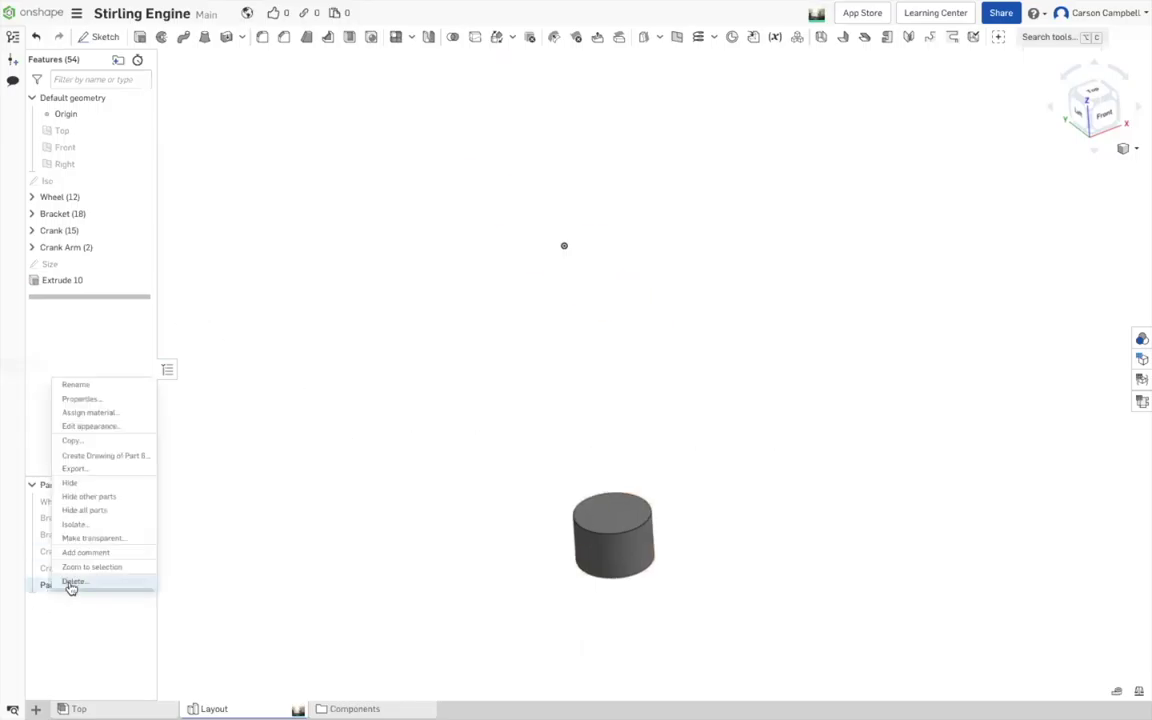
left_click(95, 386)
type("Piston")
key("Return")
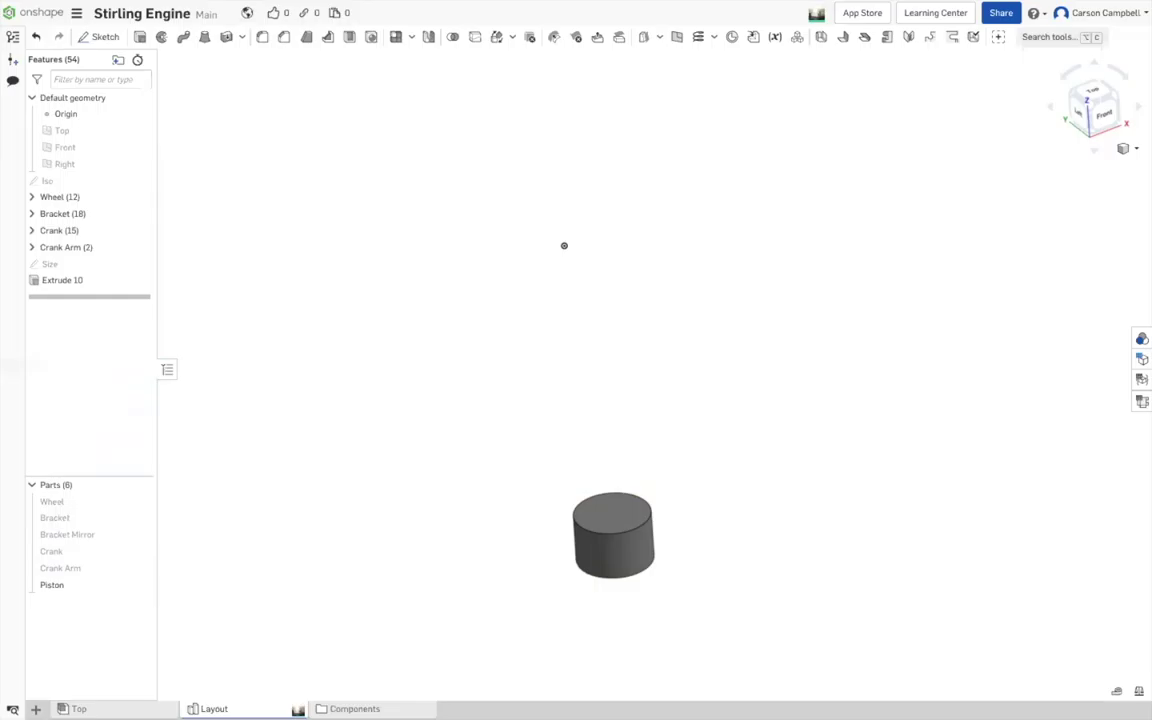
- Start a sketch on the cylinder's top face and draw a centre-point rectangle across it
key("s")
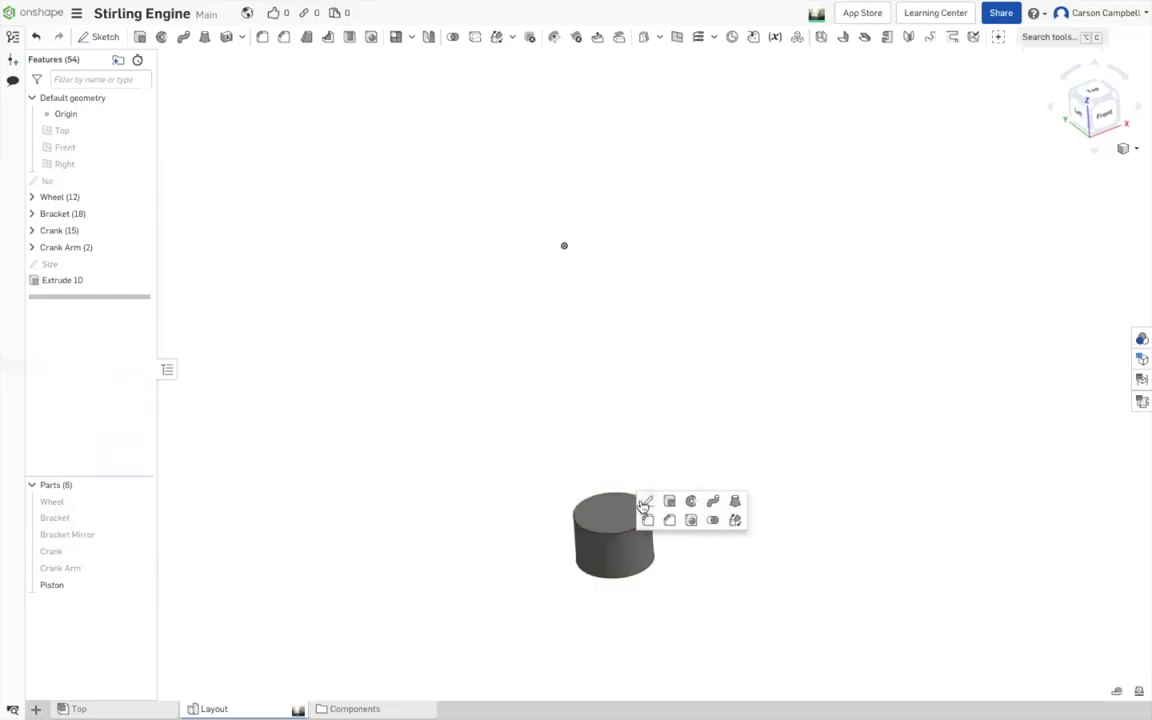
left_click(645, 502)
left_click(612, 510)
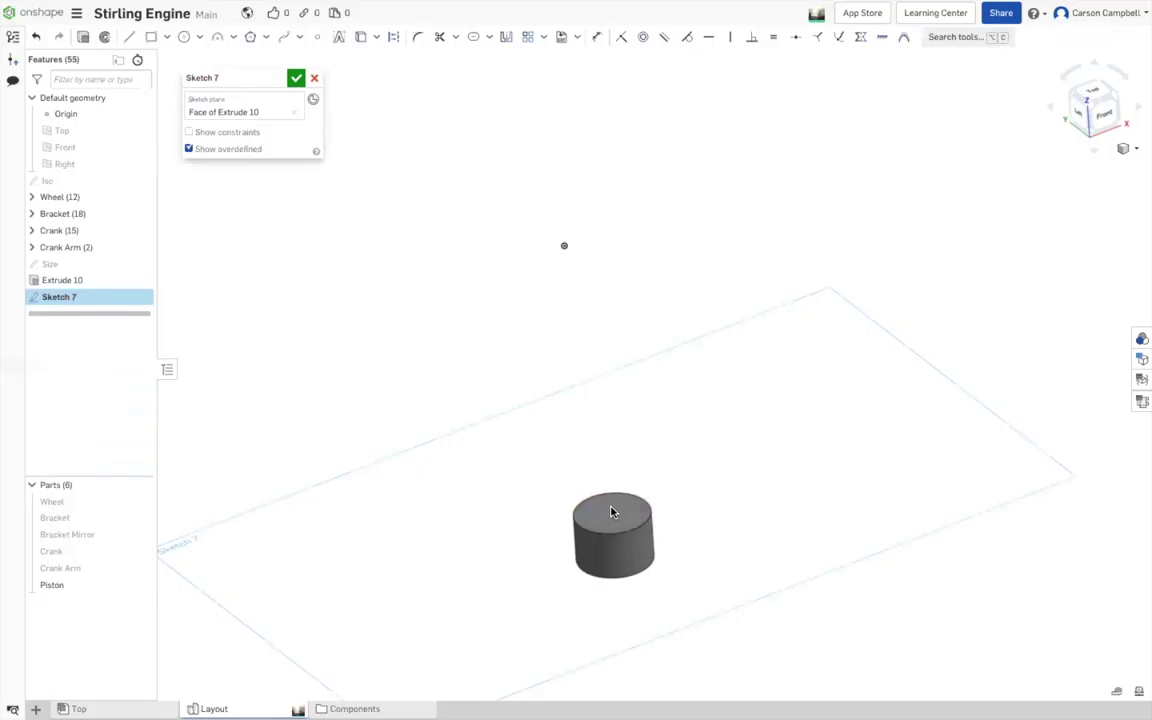
left_click(166, 40)
key("g")
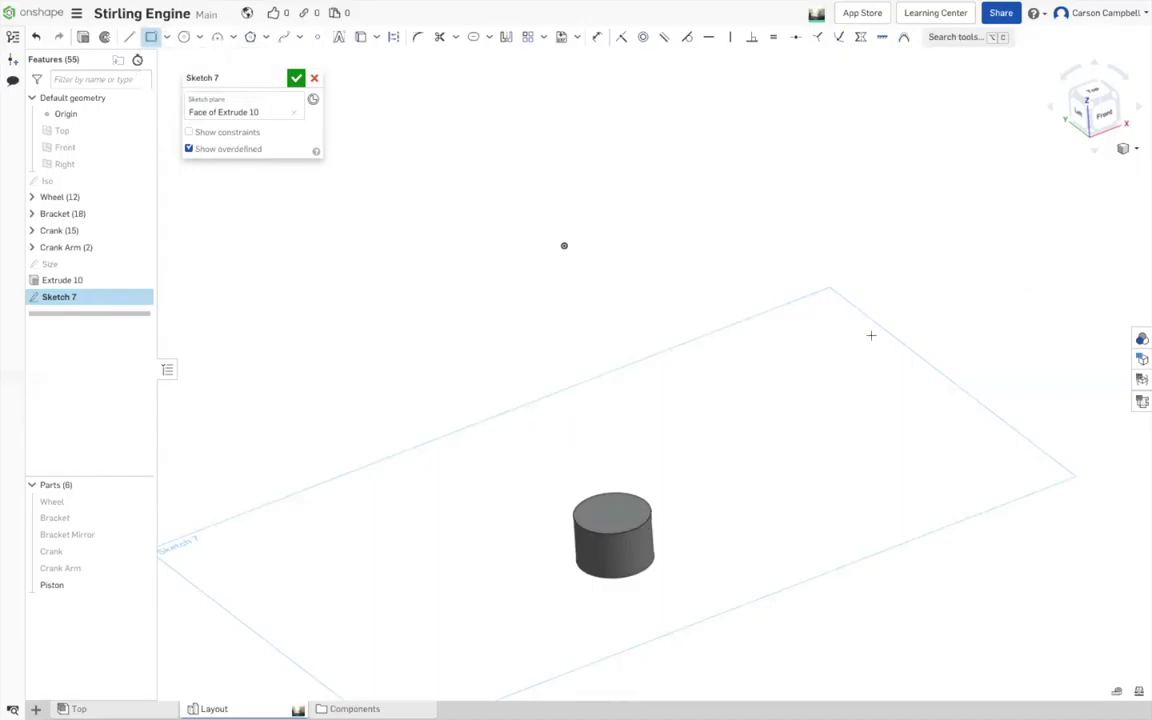
left_click(611, 514)
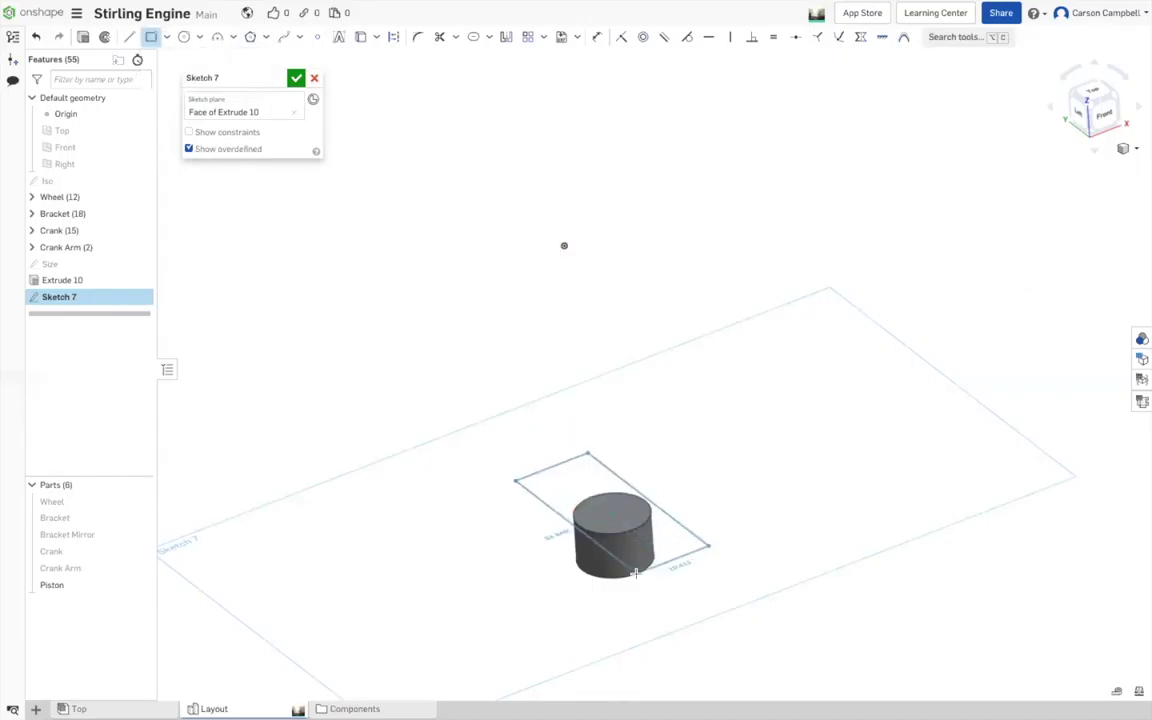
left_click(634, 572)
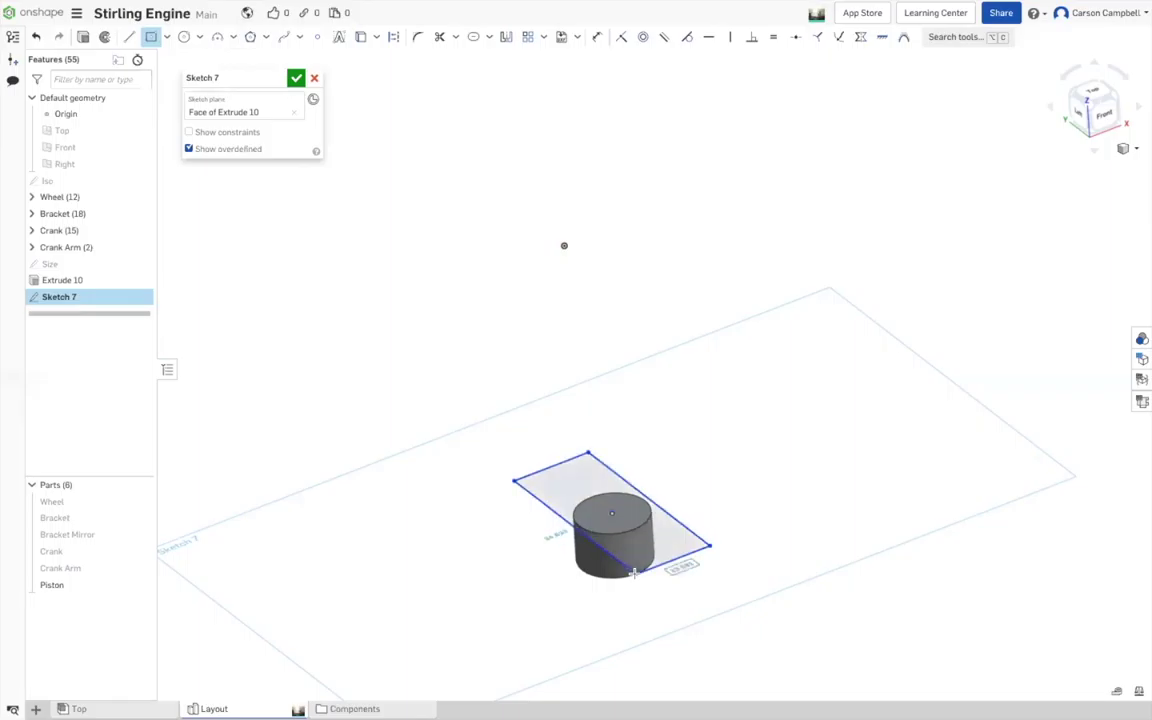
key("Escape")
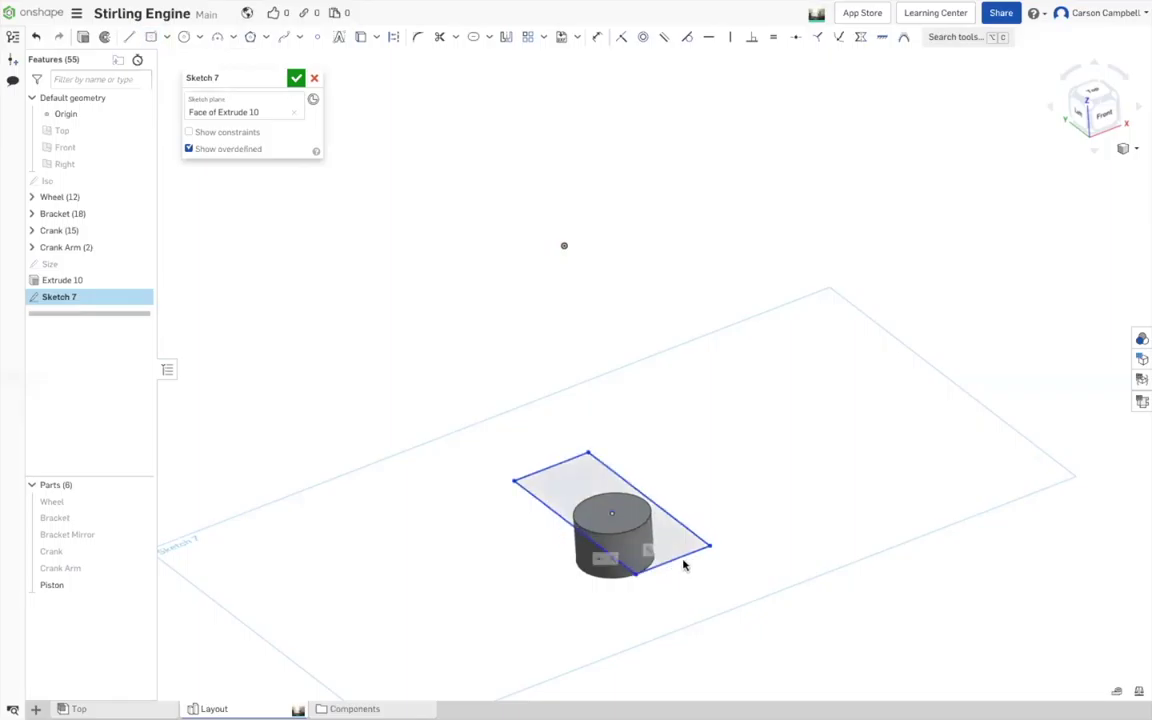
- Show the Crank Arm again and measure its face and edge sizes
key("u")
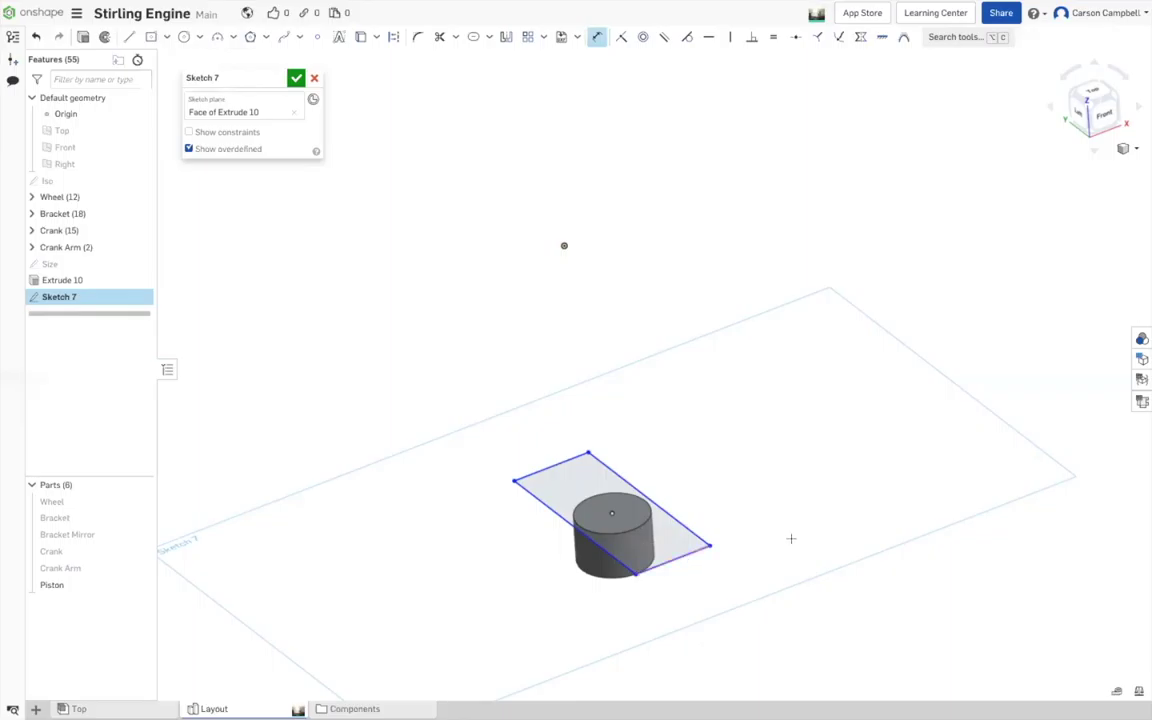
left_click(139, 568)
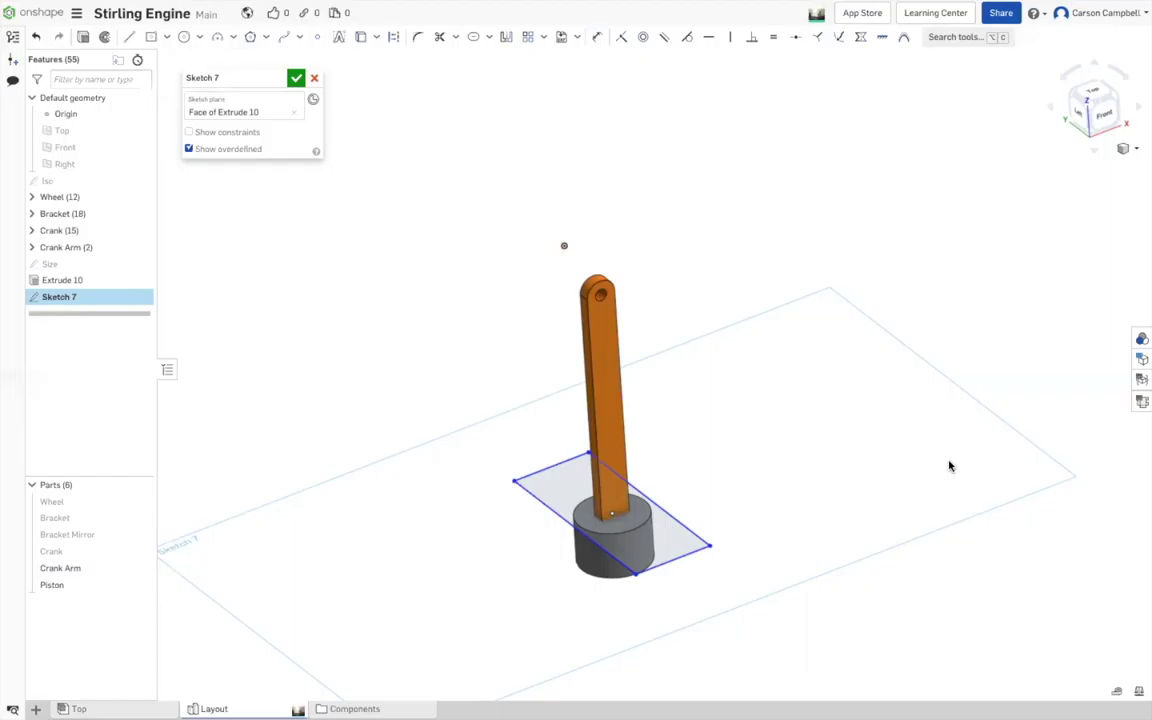
right_click_drag(936, 463, 957, 461)
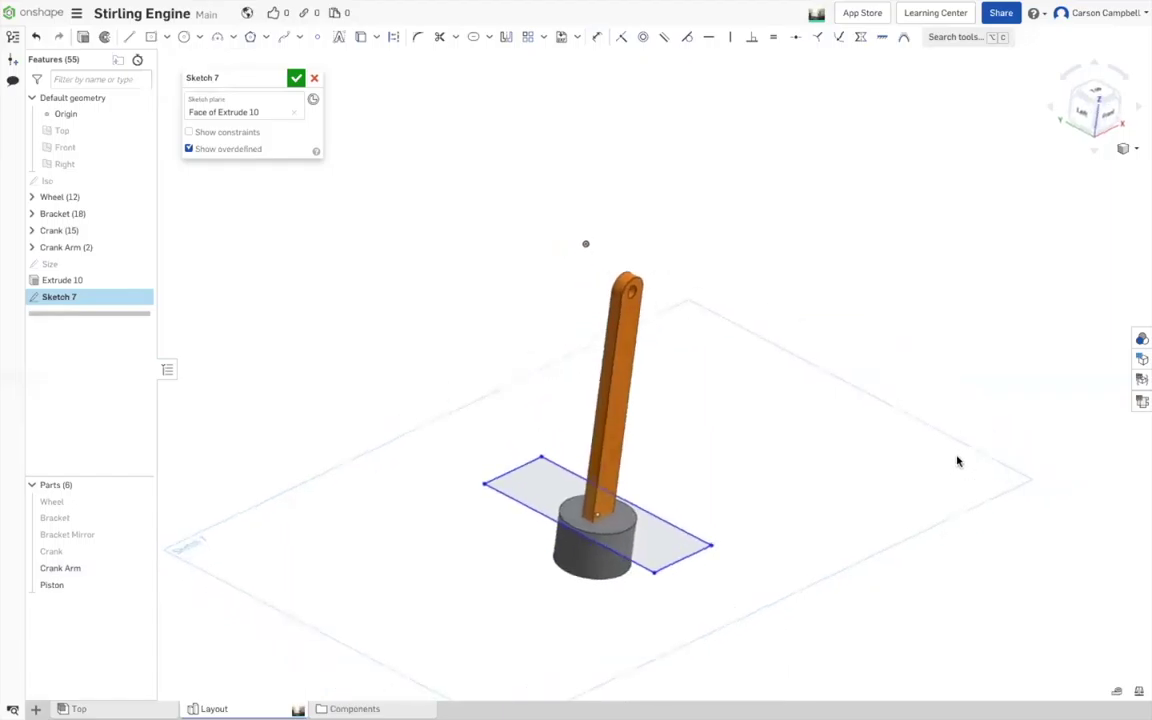
left_click(589, 513)
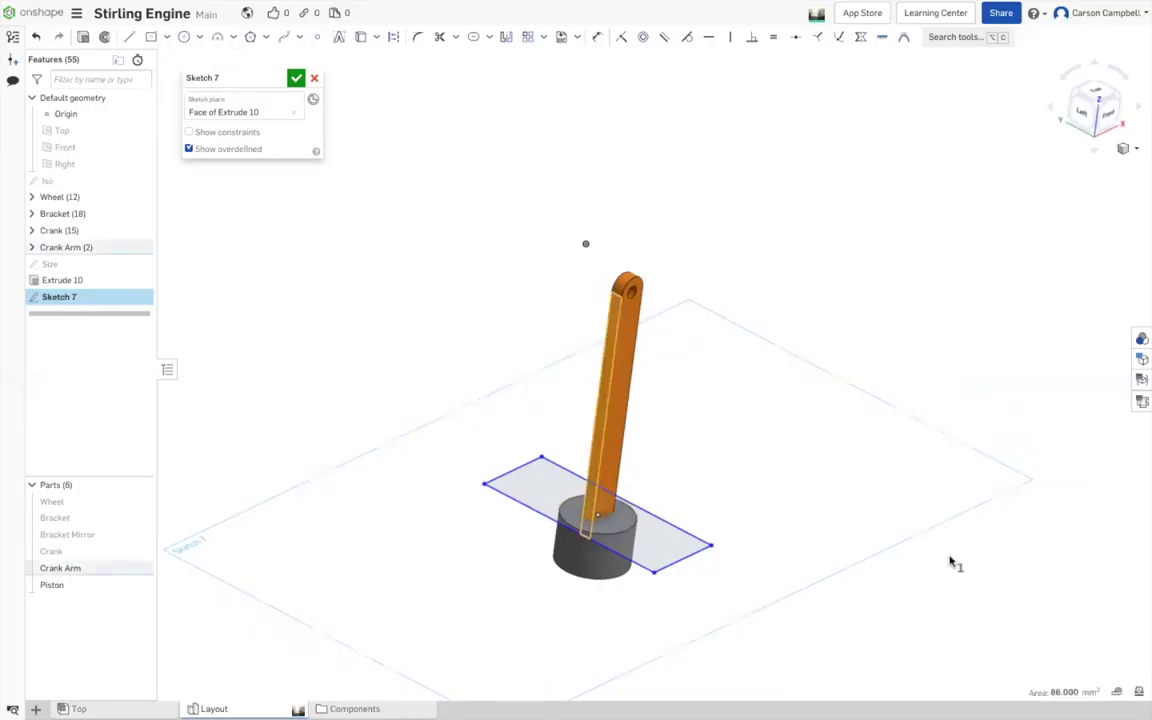
key("Escape")
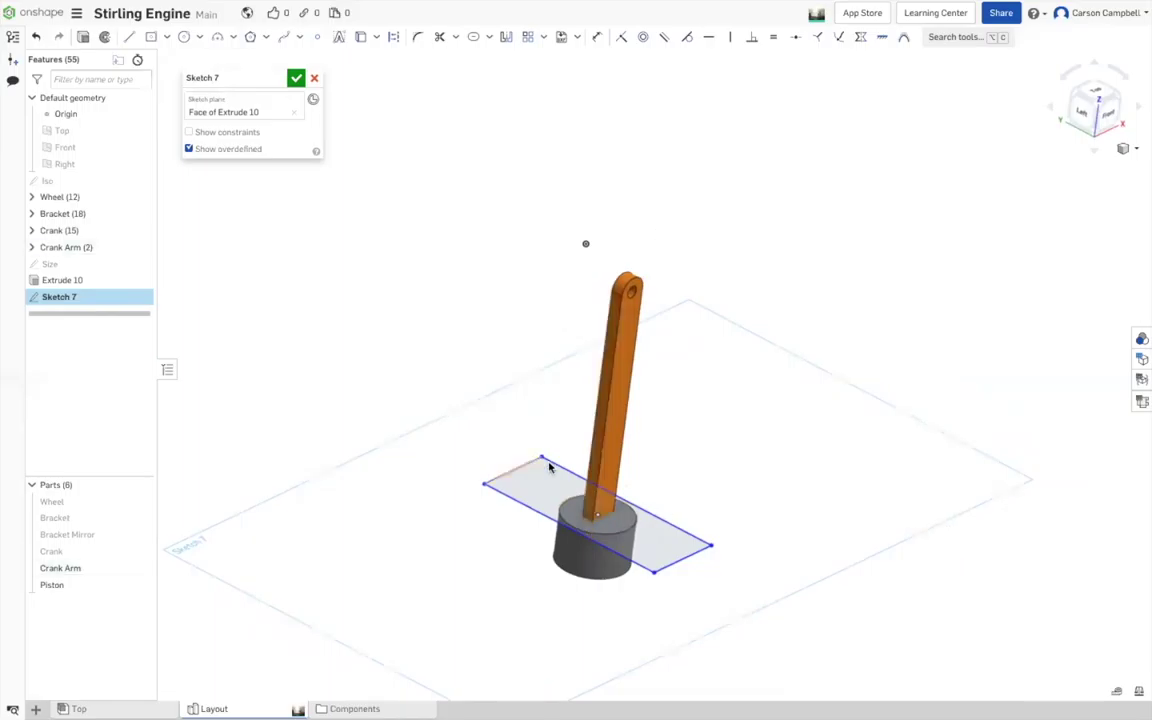
left_click(600, 484)
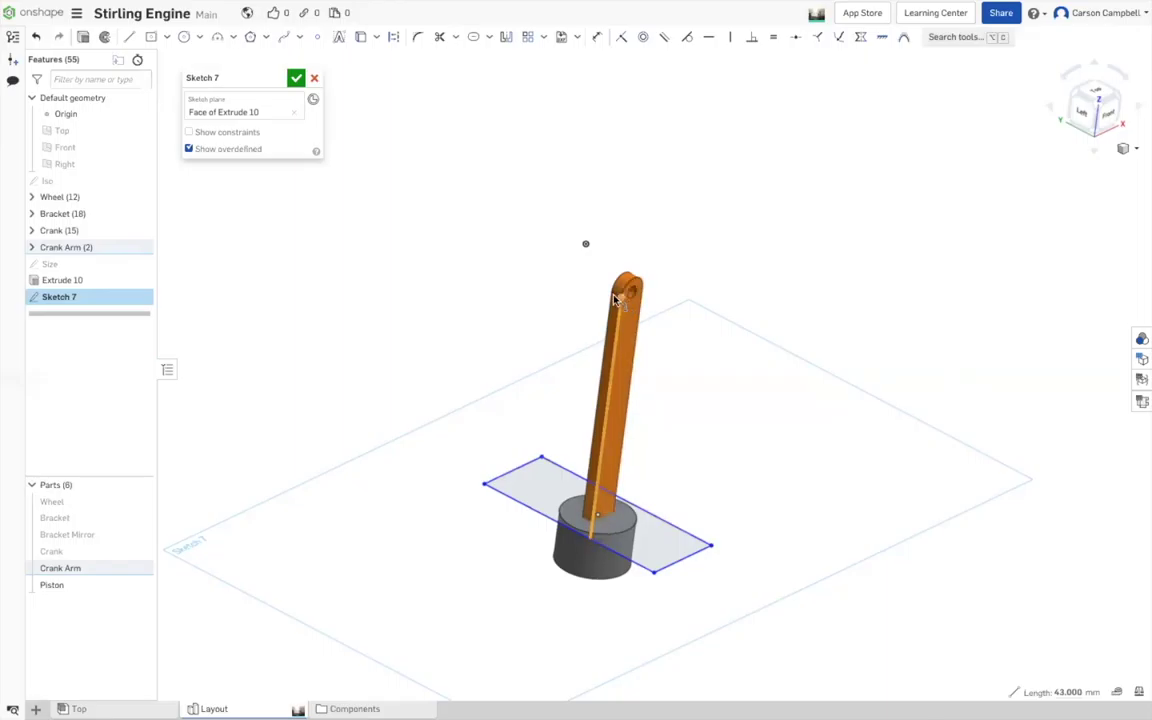
scroll(619, 300, "up", 3)
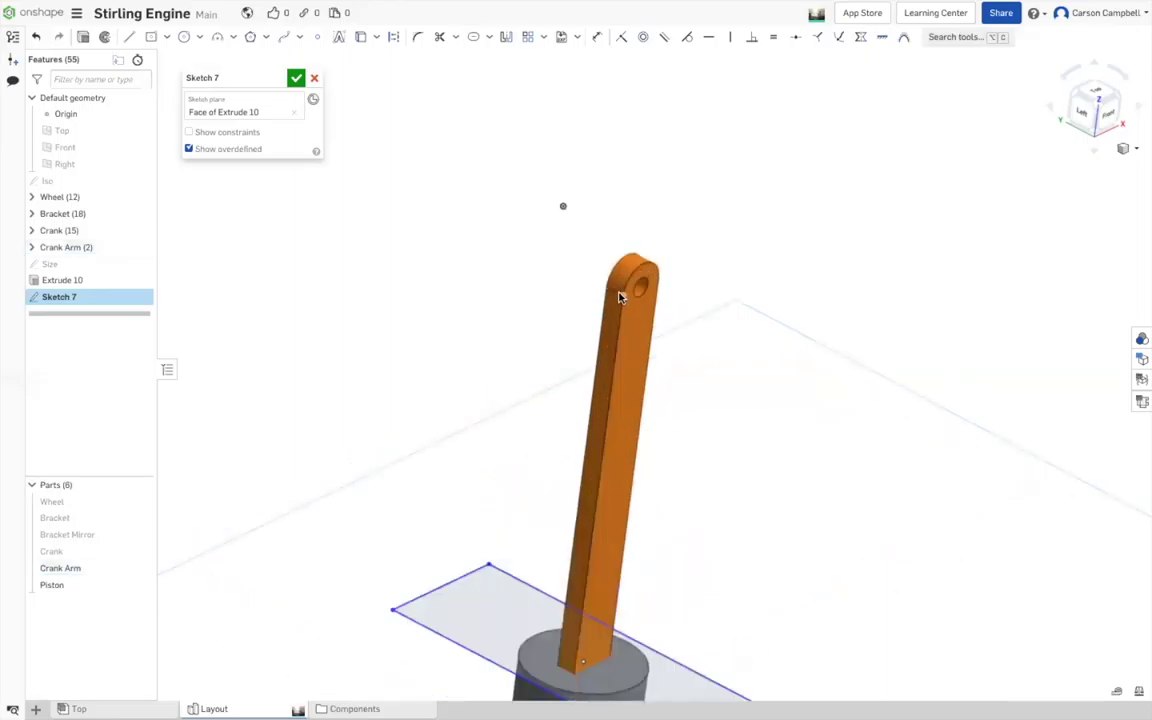
scroll(619, 297, "up", 3)
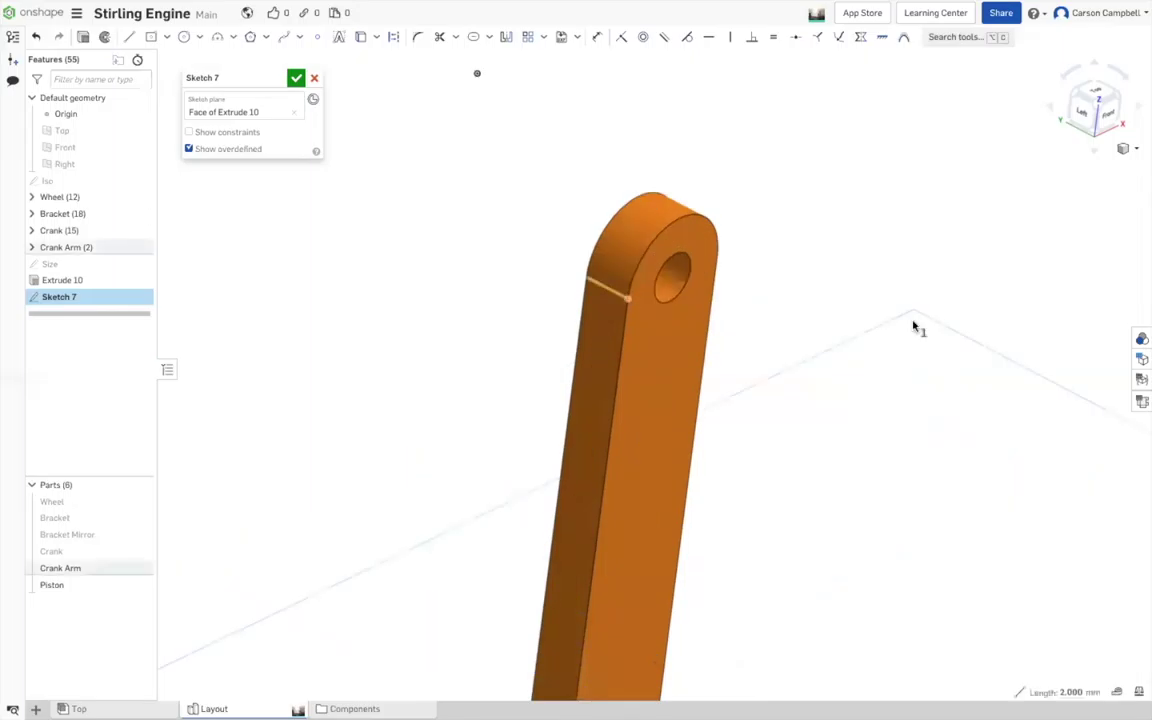
scroll(915, 327, "down", 5)
scroll(841, 586, "down", 3)
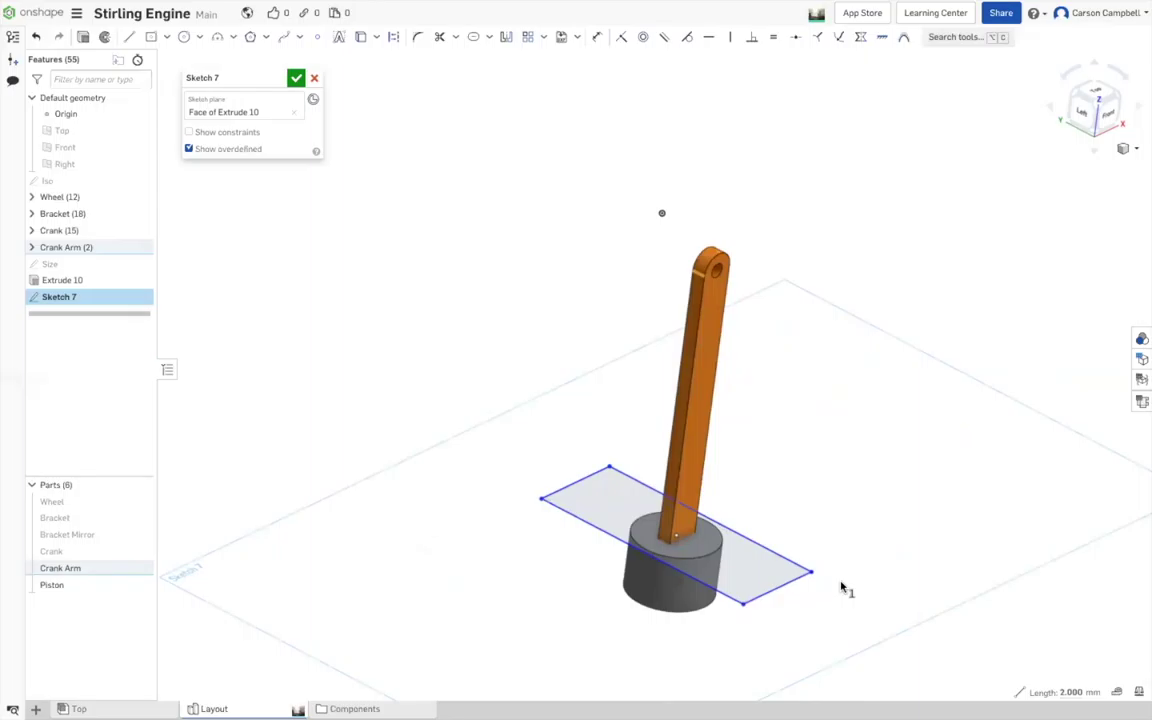
- Dimension the rectangle's bottom edge and adjust its value
key("d")
left_click(697, 581)
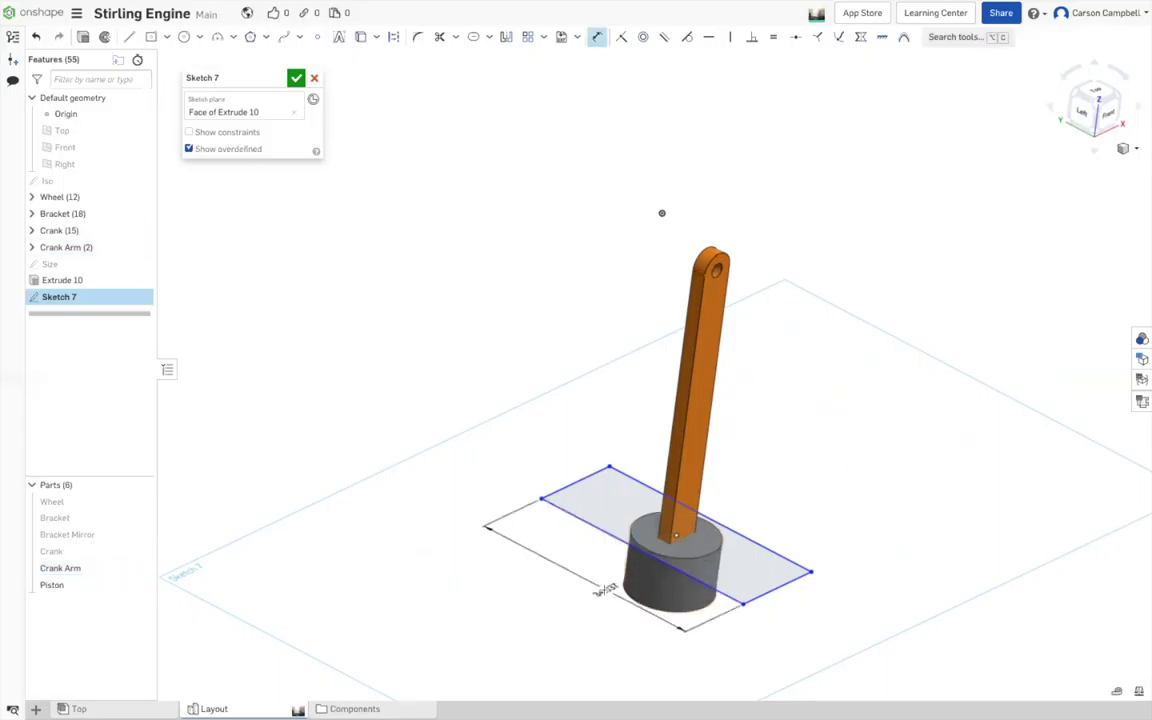
left_click(606, 589)
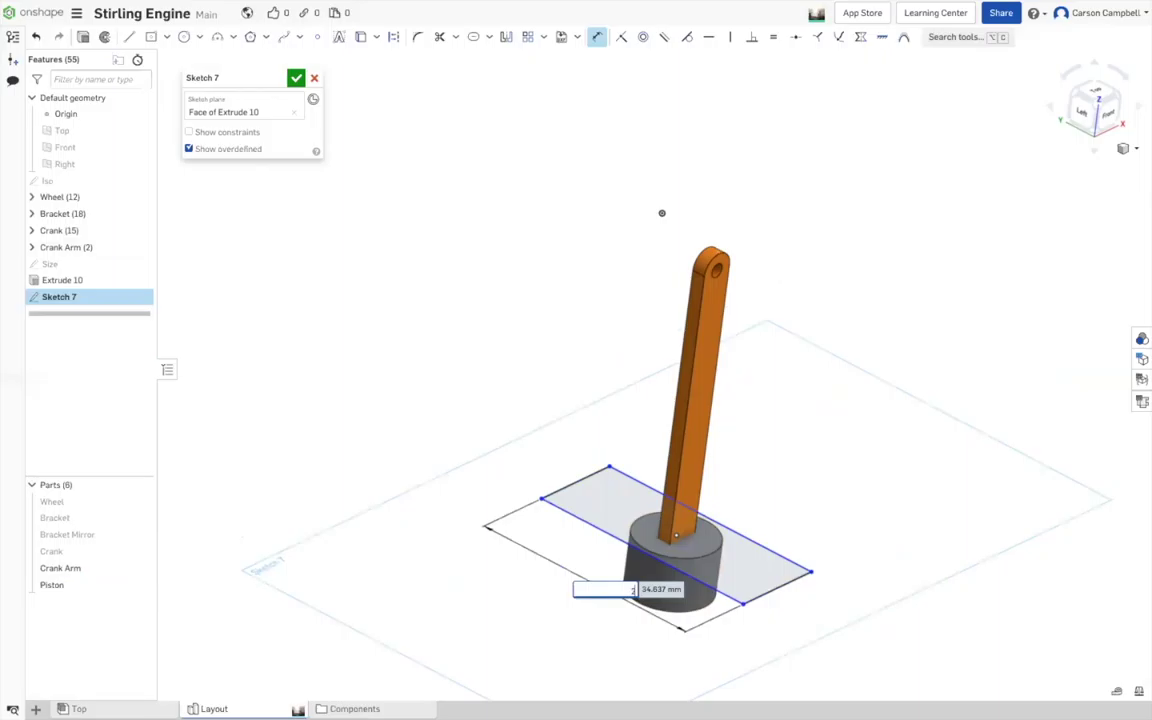
key("ctrl+z")
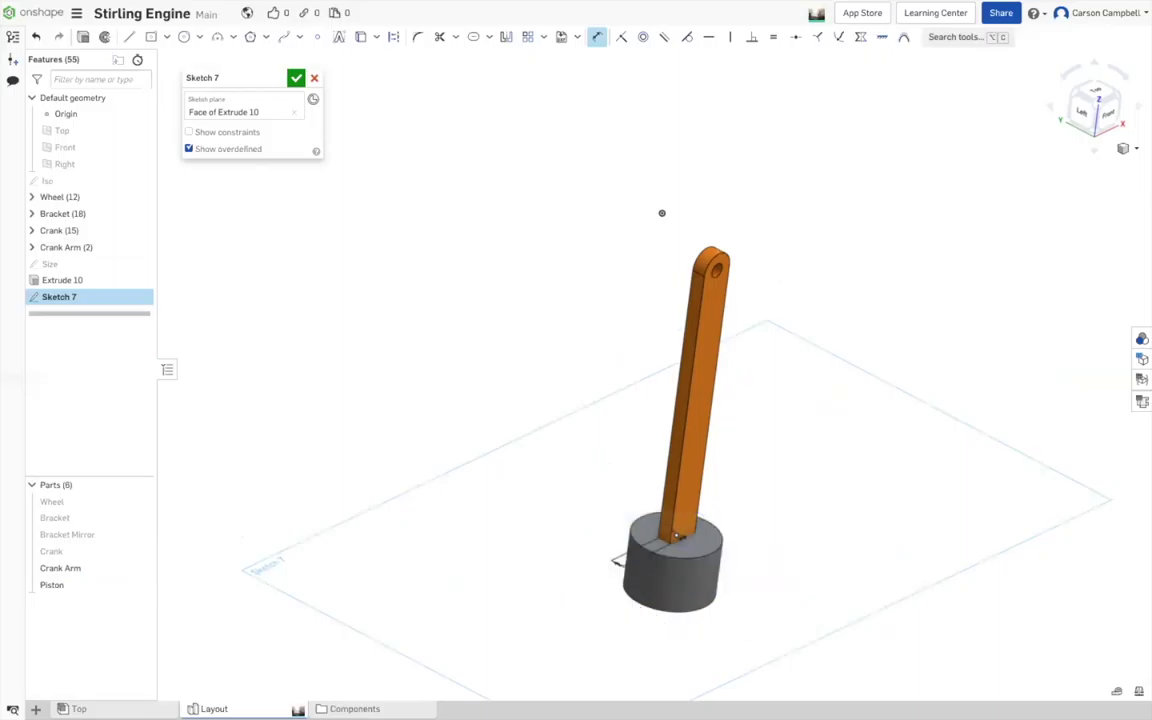
left_click(614, 563)
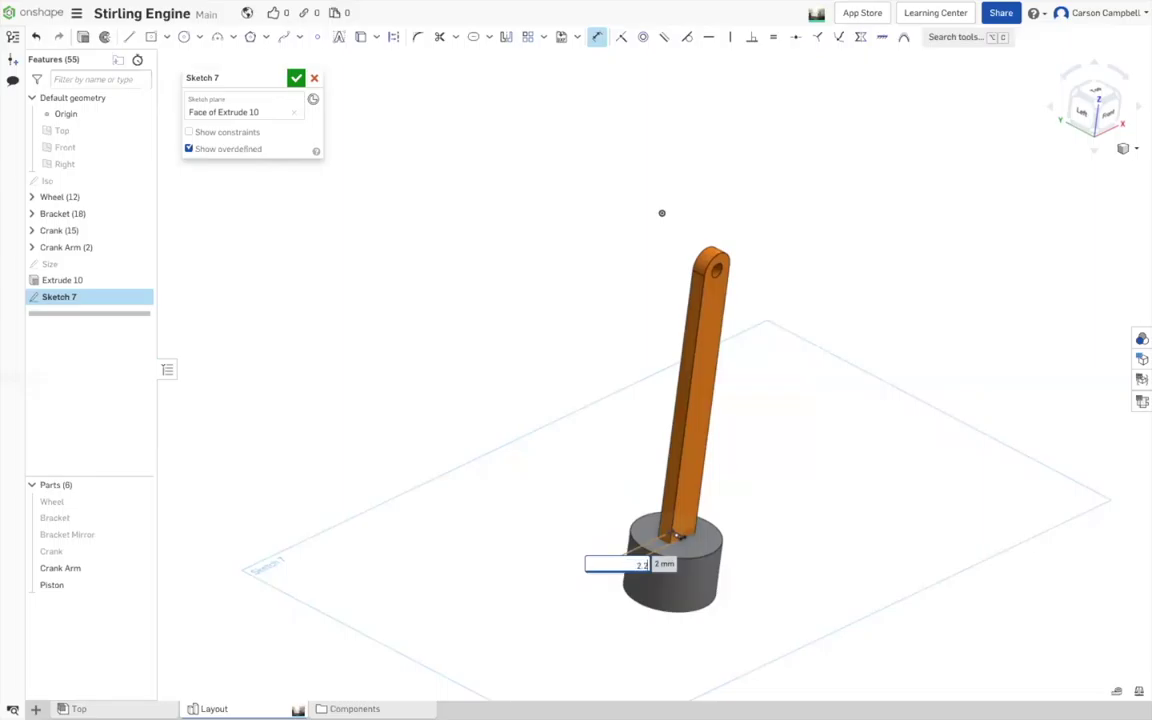
key("Return")
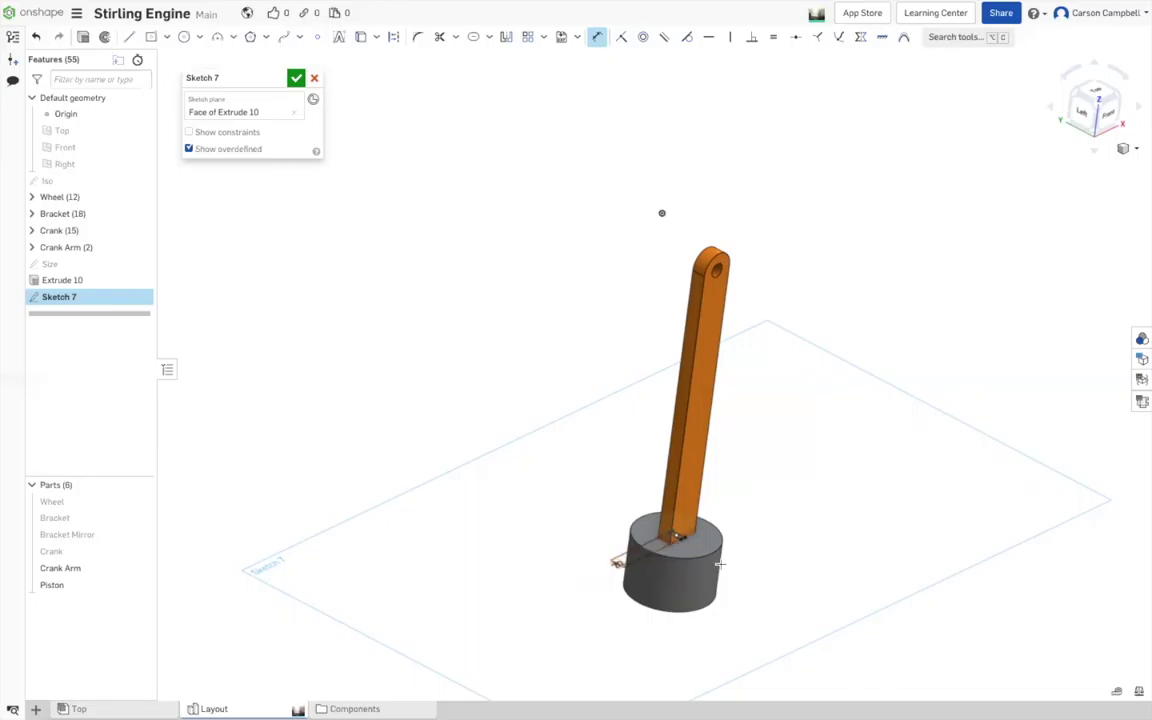
scroll(688, 535, "up", 3)
scroll(690, 535, "up", 5)
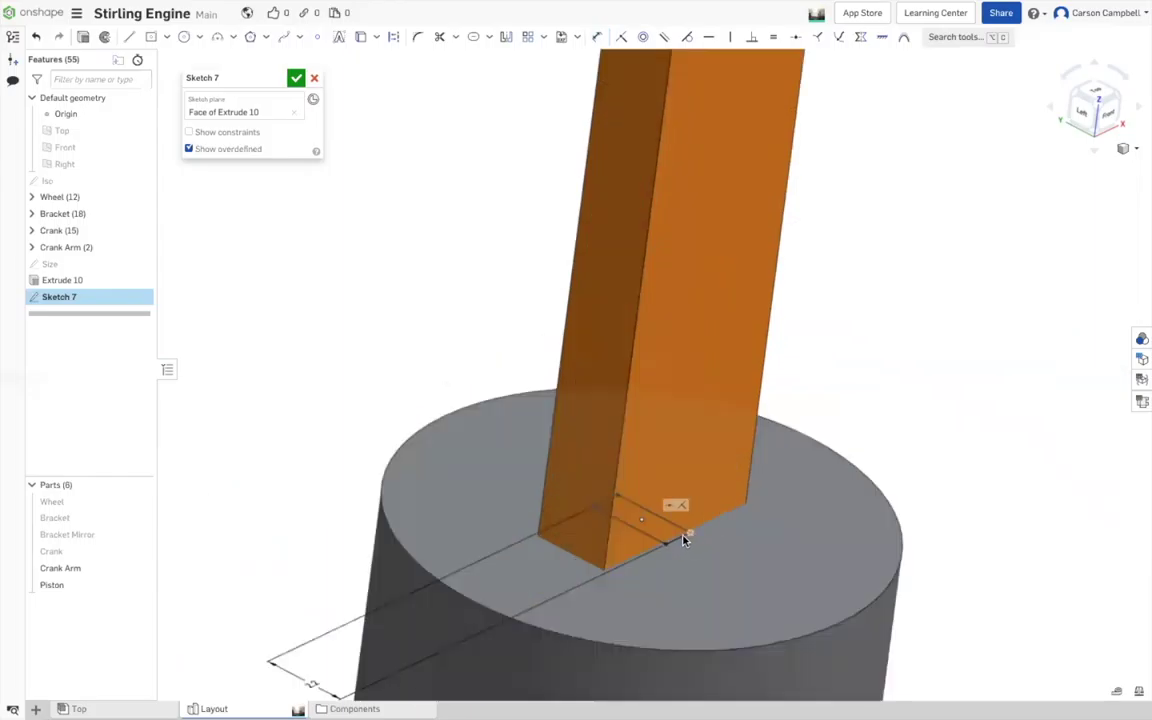
- Dimension the rectangle's short edge, change it to 8 mm, and finish the sketch
key("d")
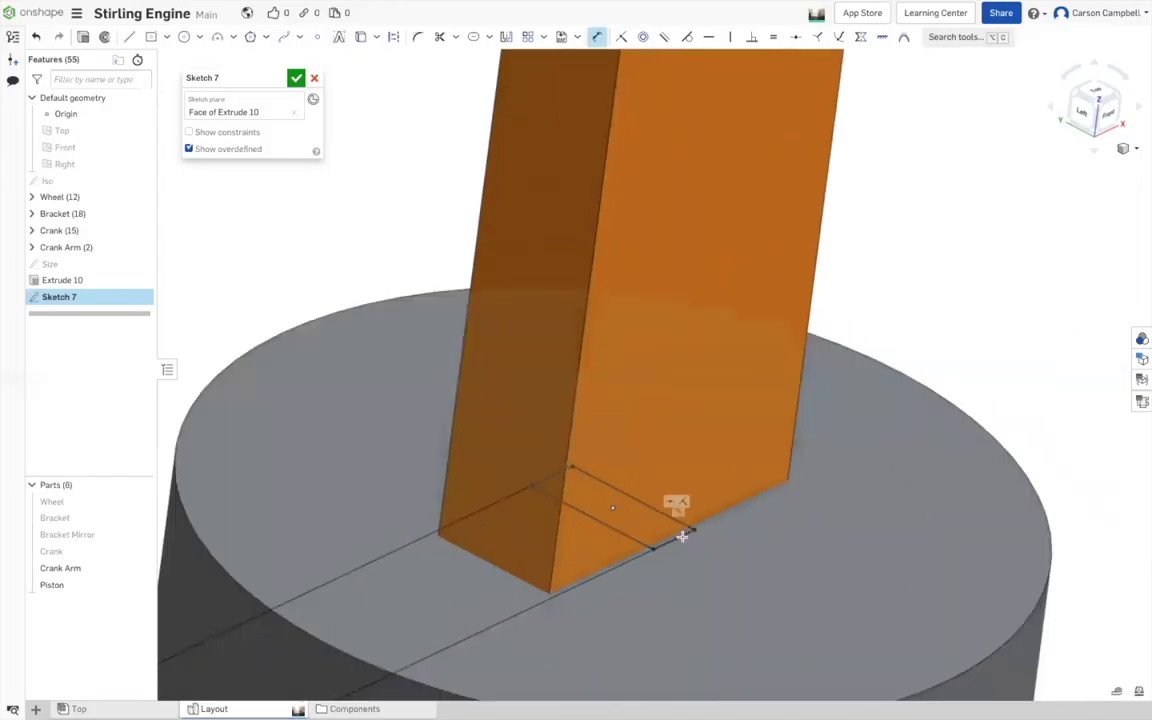
left_click(681, 540)
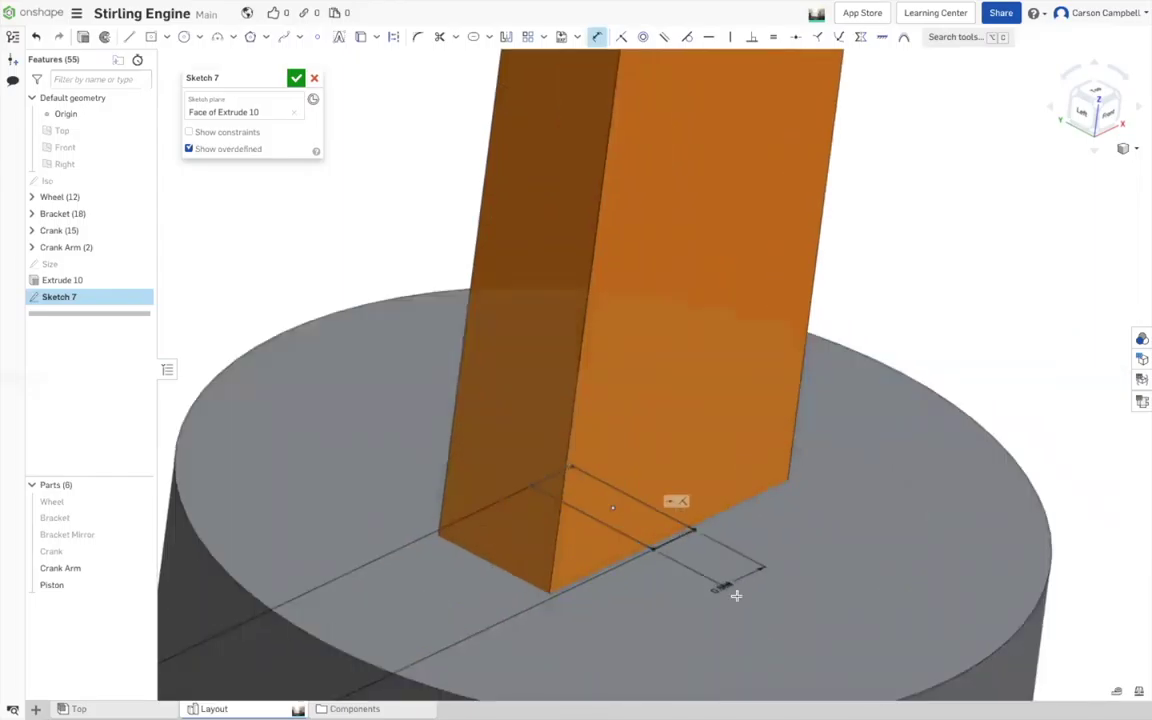
scroll(753, 617, "down", 4)
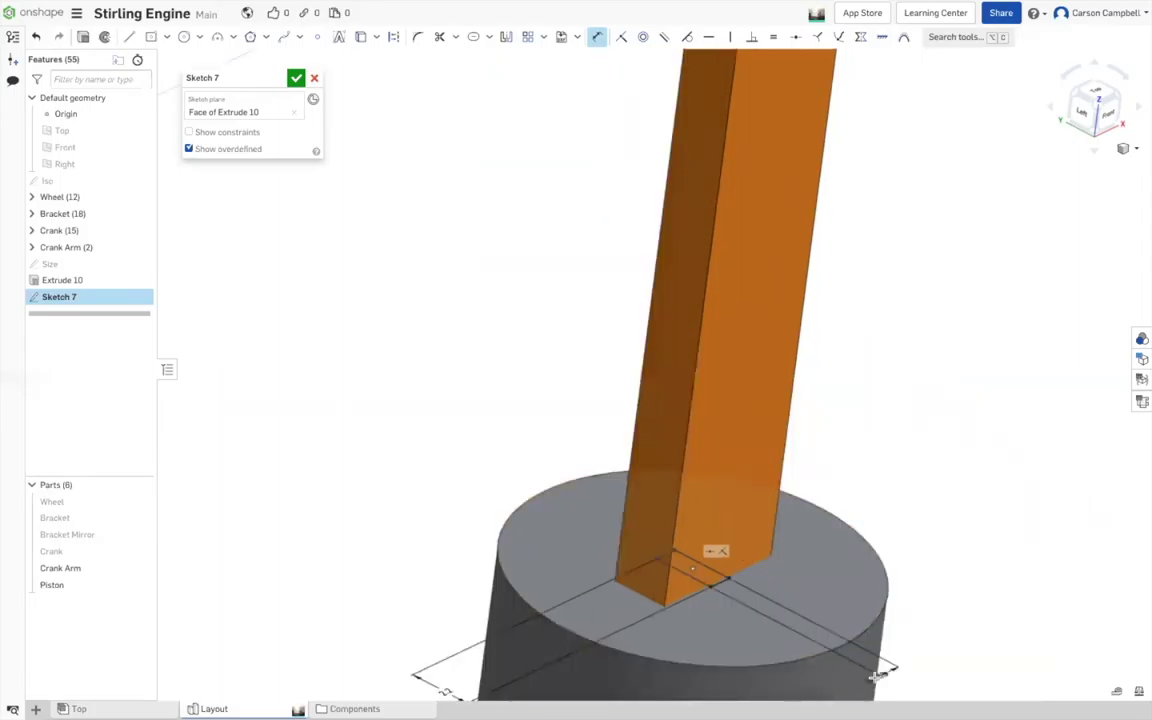
left_click(877, 676)
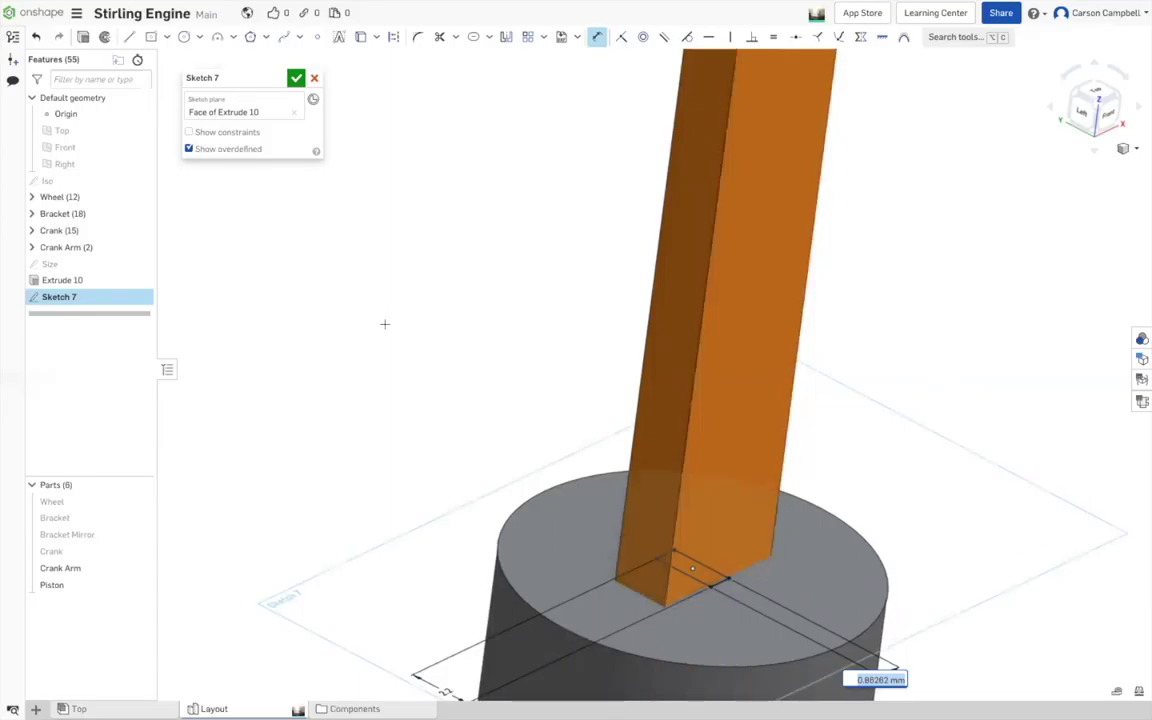
scroll(573, 391, "down", 3)
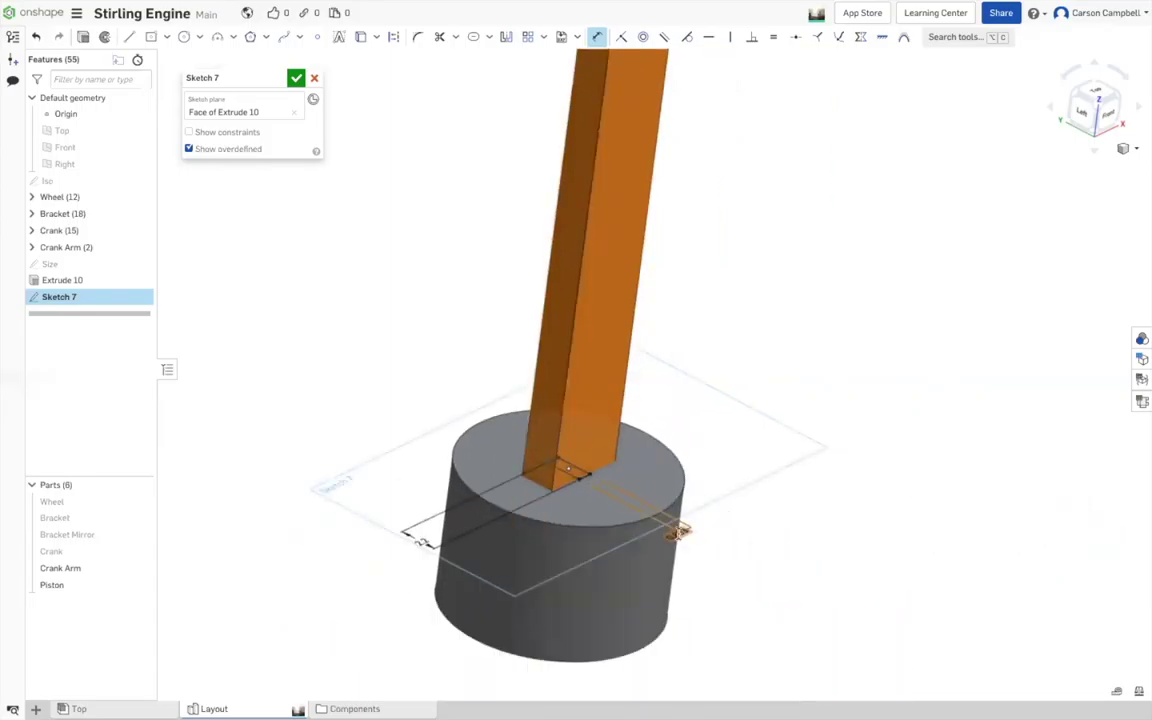
left_click(680, 534)
key("Return")
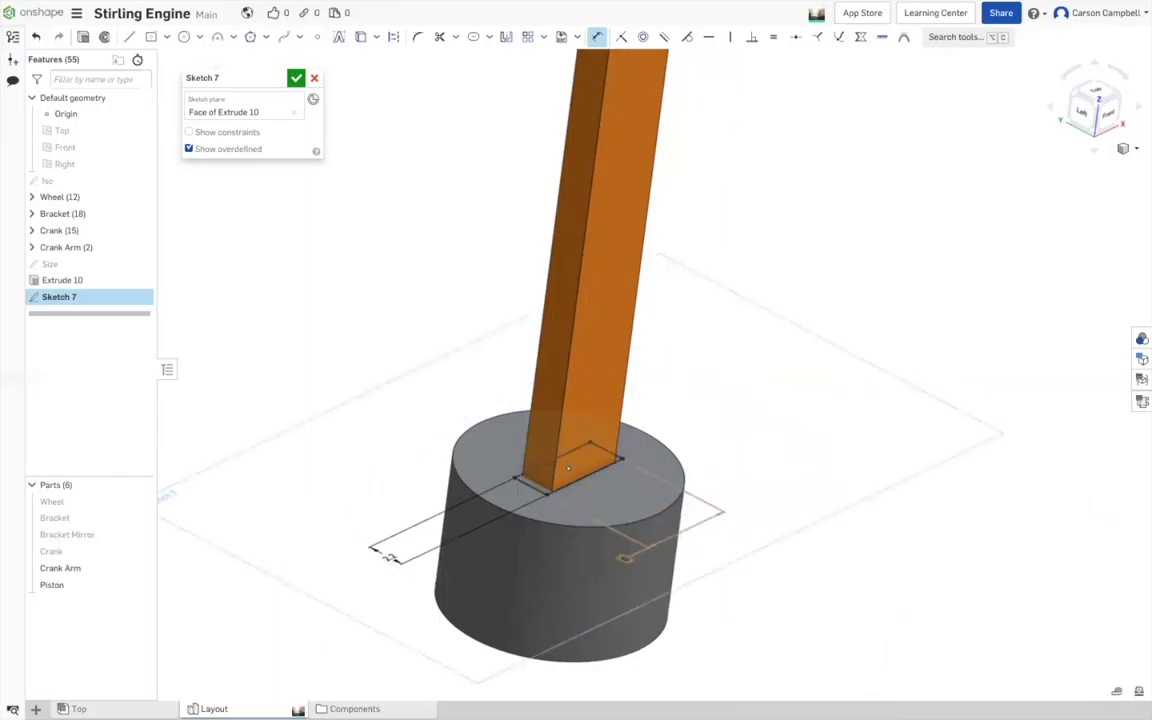
left_click(625, 561)
type("8")
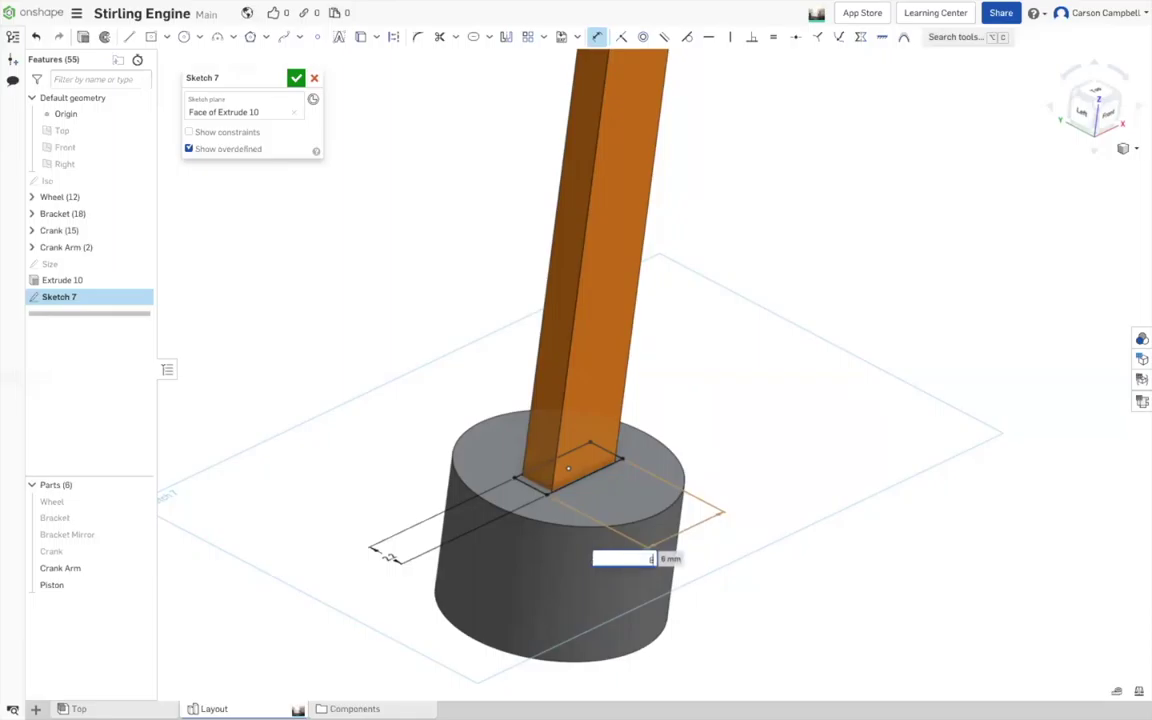
key("Return")
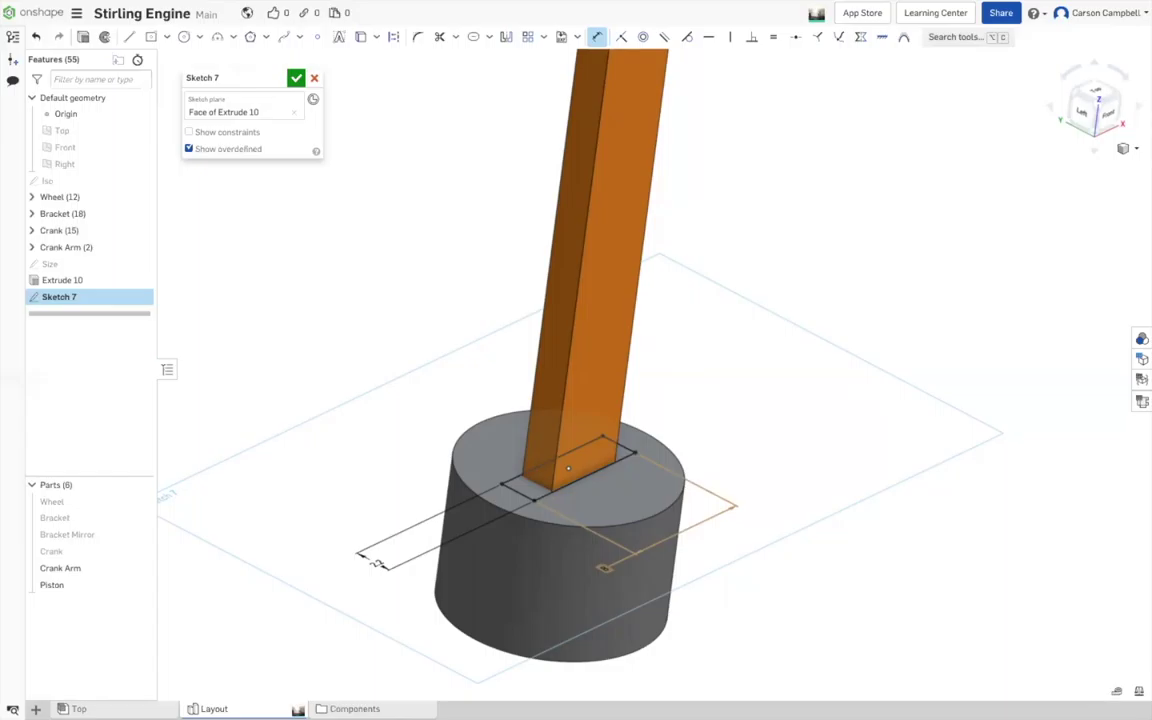
left_click(84, 36)
- Extrude the rectangle as a Remove cut ending Up to face, scoped to the Piston
key("shift+e")
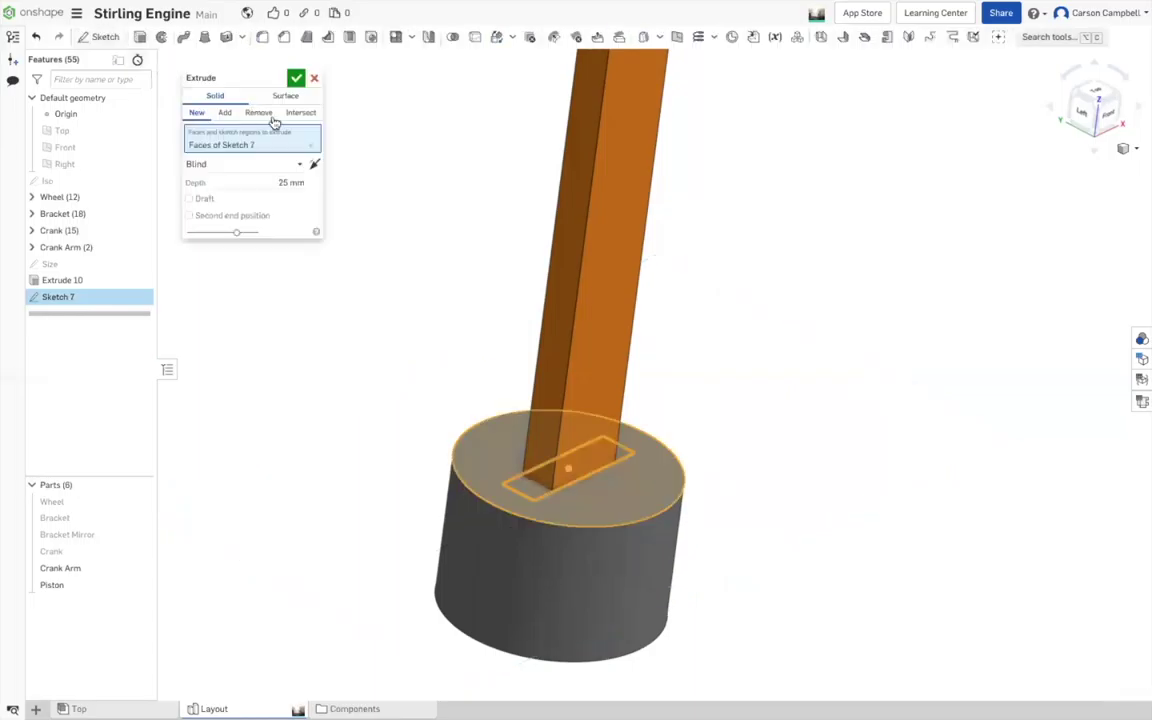
left_click(262, 113)
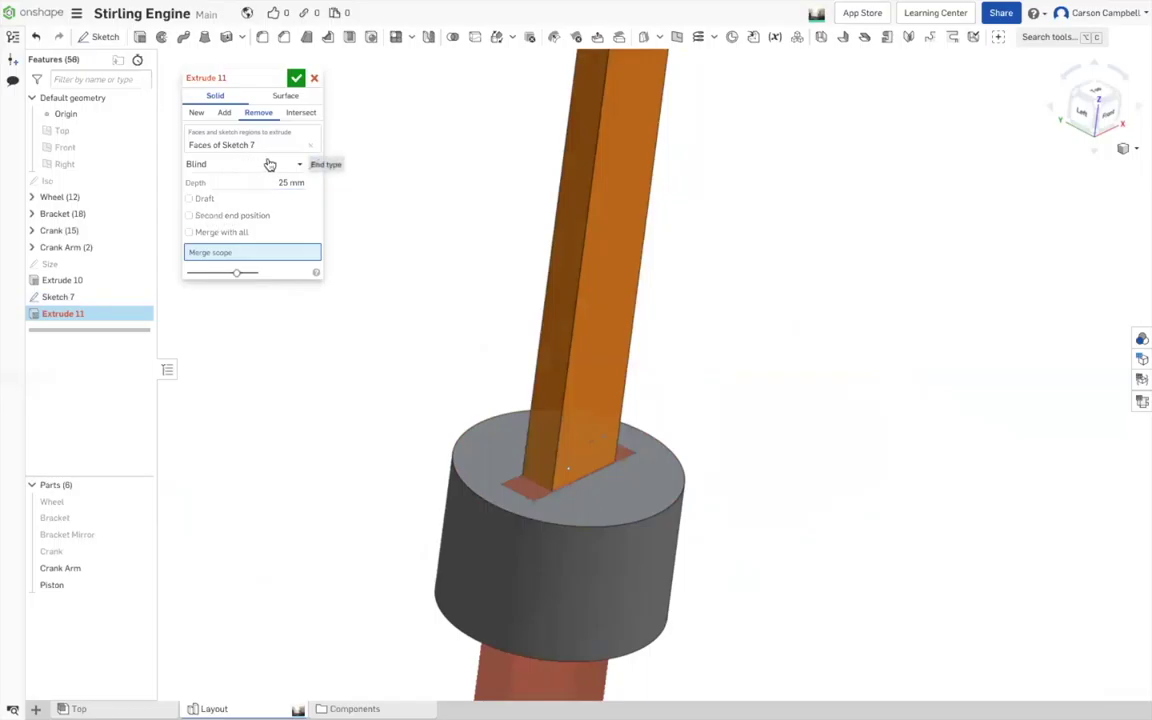
left_click(269, 164)
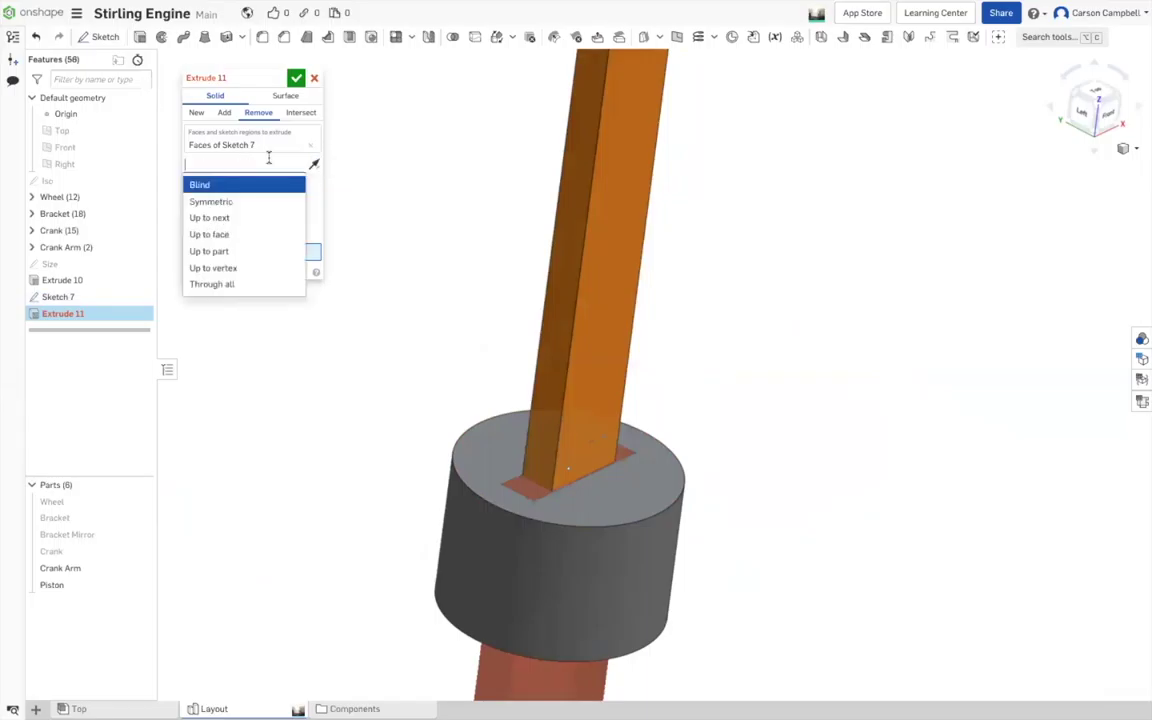
left_click(226, 236)
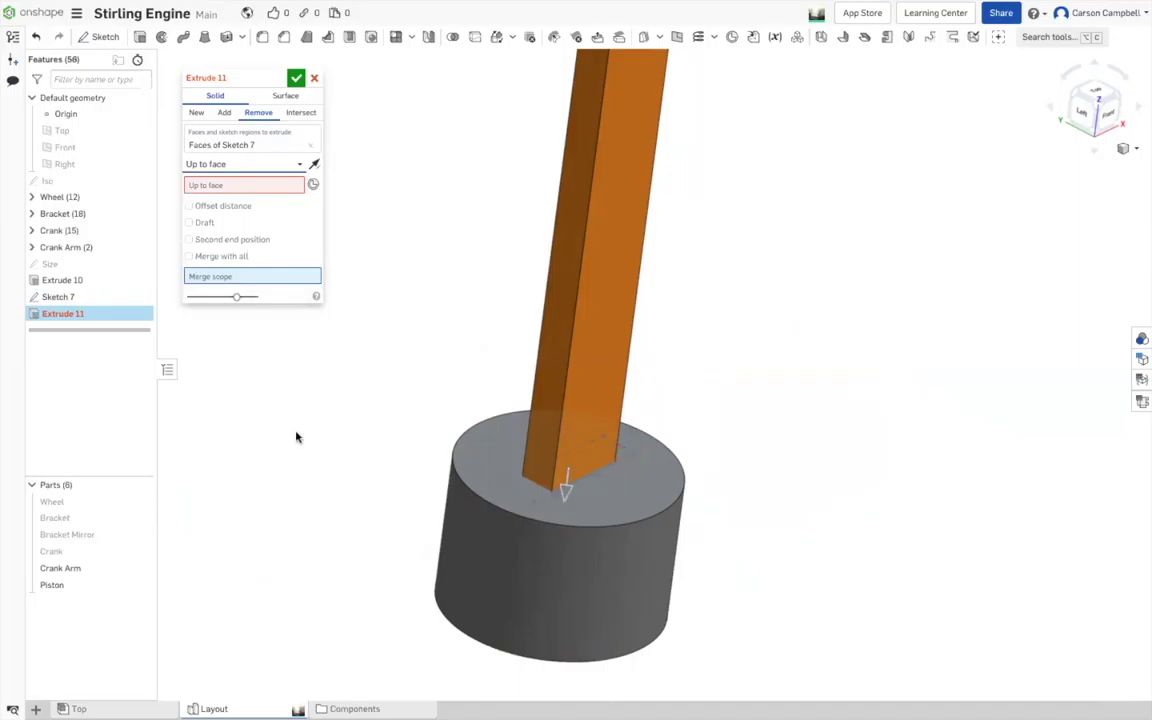
right_click_drag(787, 438, 643, 483)
left_click(643, 483)
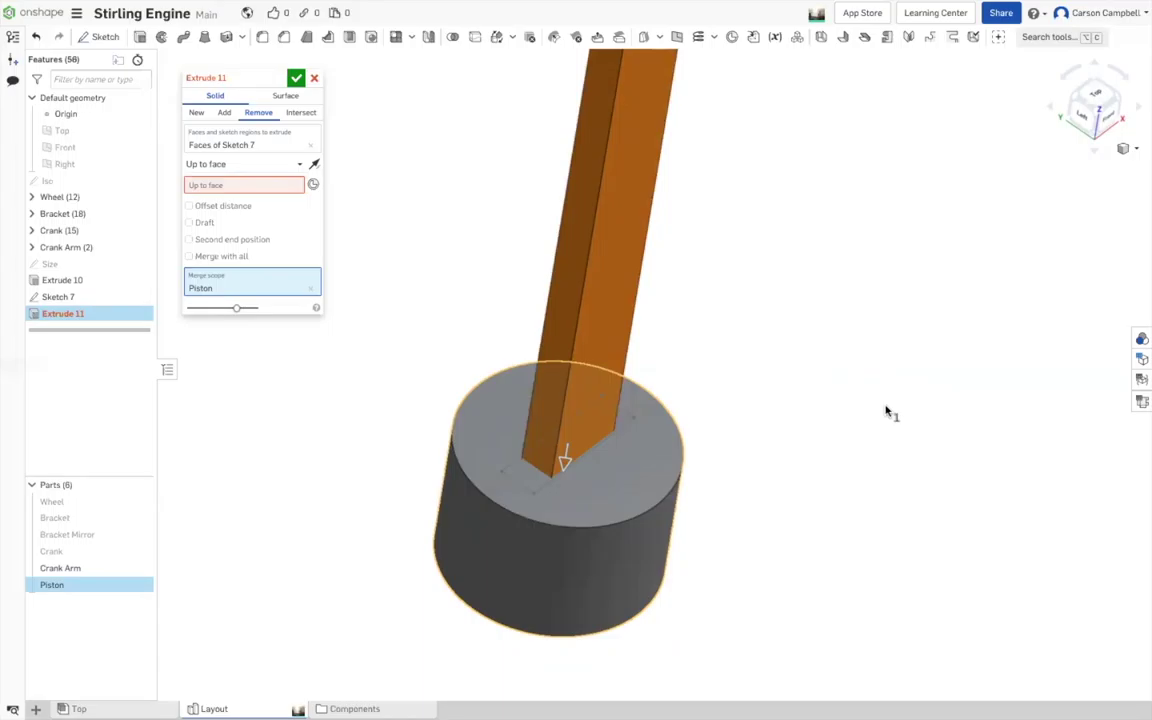
- Pick the piston's end face as the face that limits the cut
left_click(222, 187)
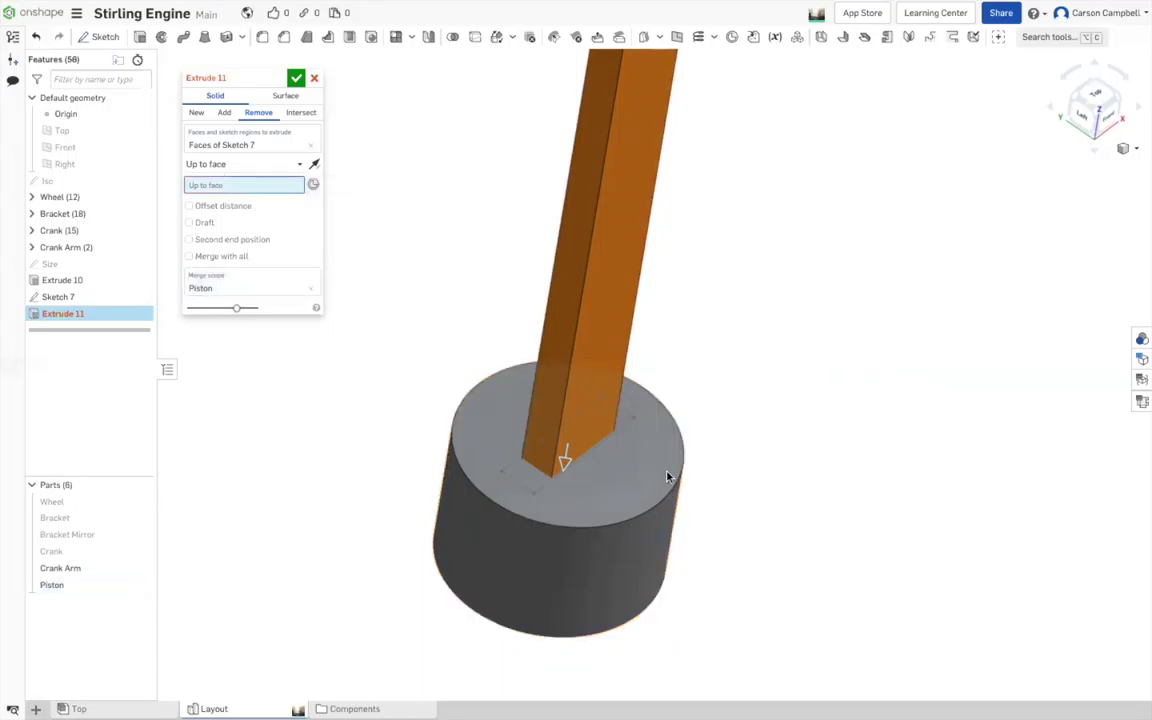
key("shift+Down")
left_click(593, 295)
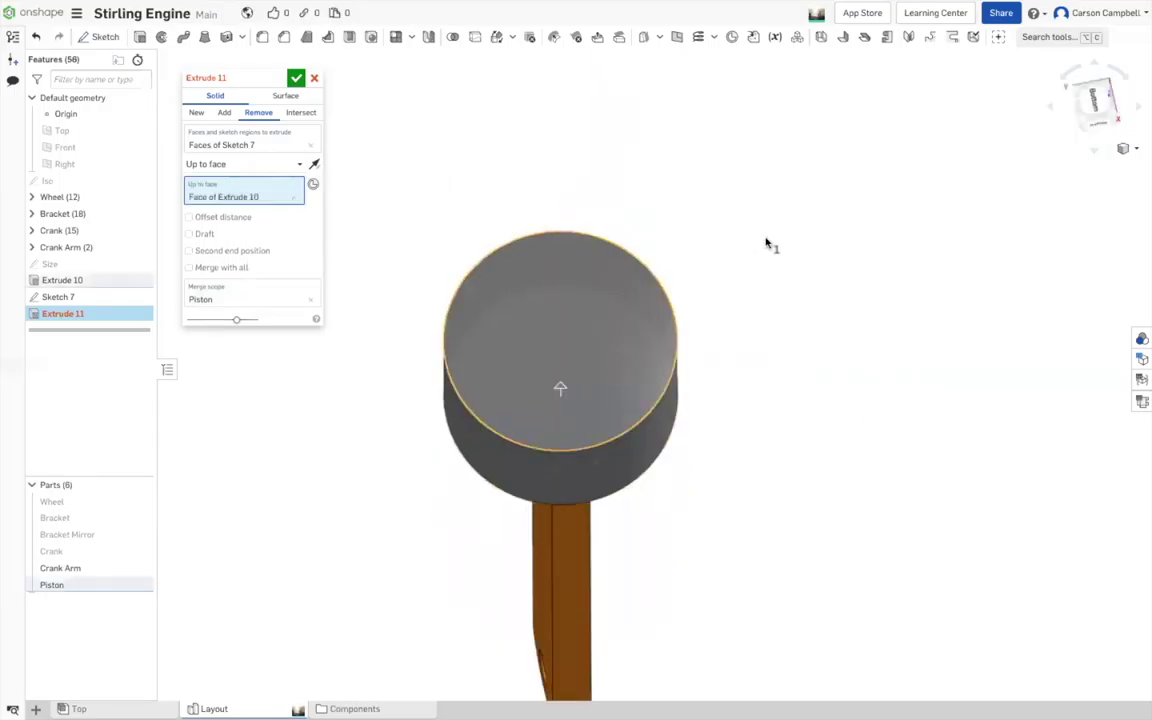
key("shift+Up")
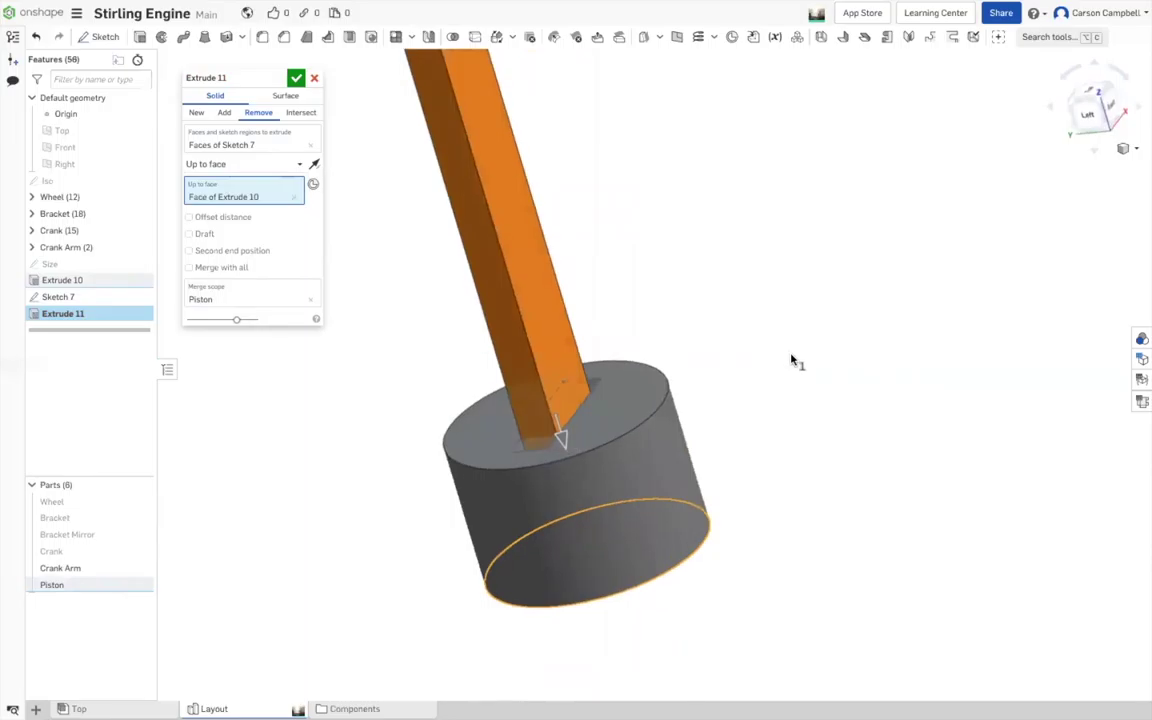
key("shift+Up")
key("shift+Left")
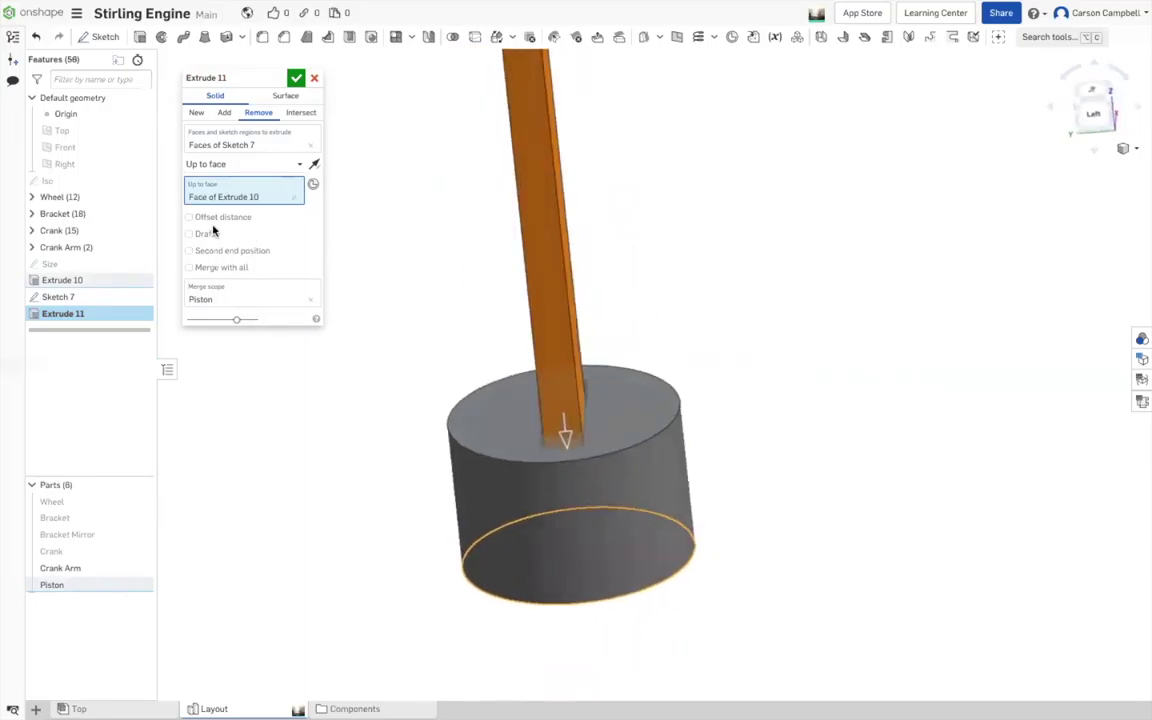
- Add a 2 mm offset from the limiting face and flip its direction
left_click(190, 218)
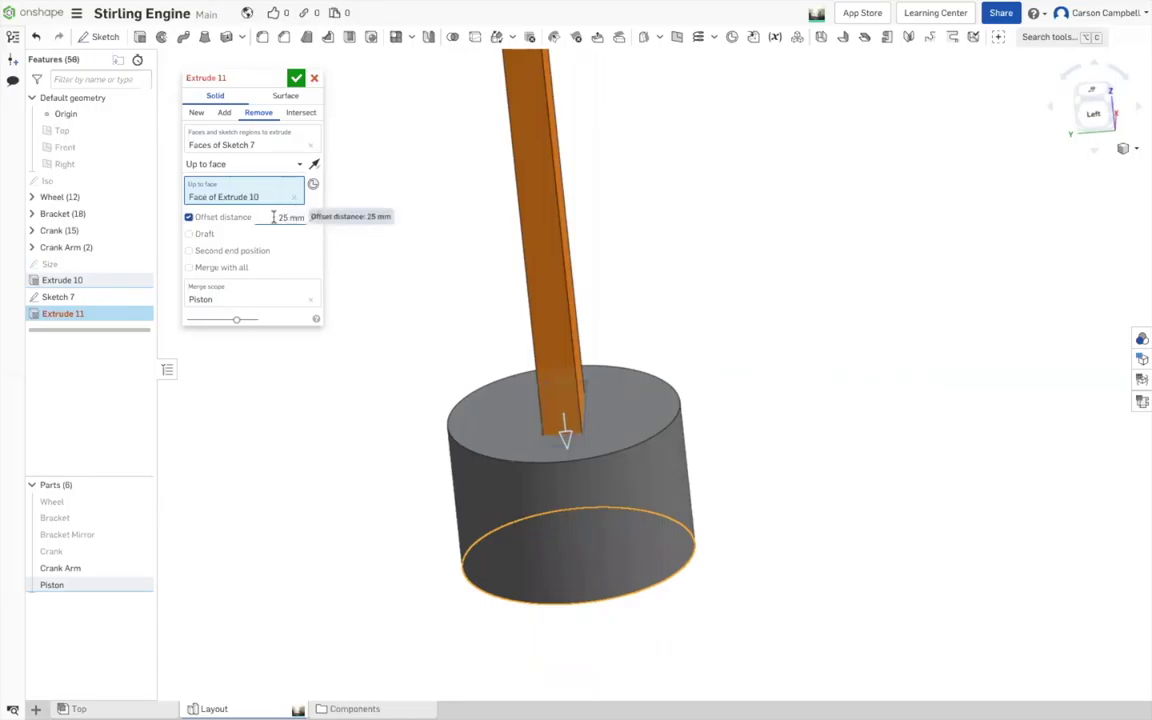
left_click(290, 218)
type("2")
key("Return")
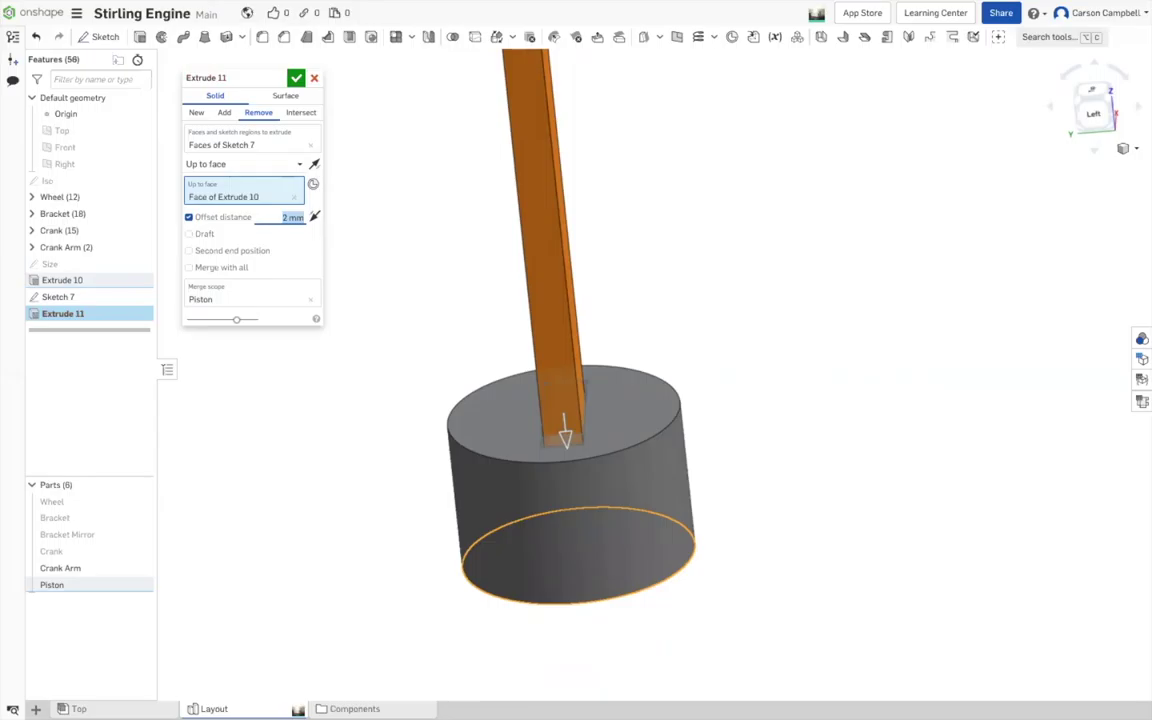
left_click(288, 196)
mouse_move(386, 249)
right_mouse_down()
mouse_move(401, 239)
mouse_move(369, 232)
right_mouse_up()
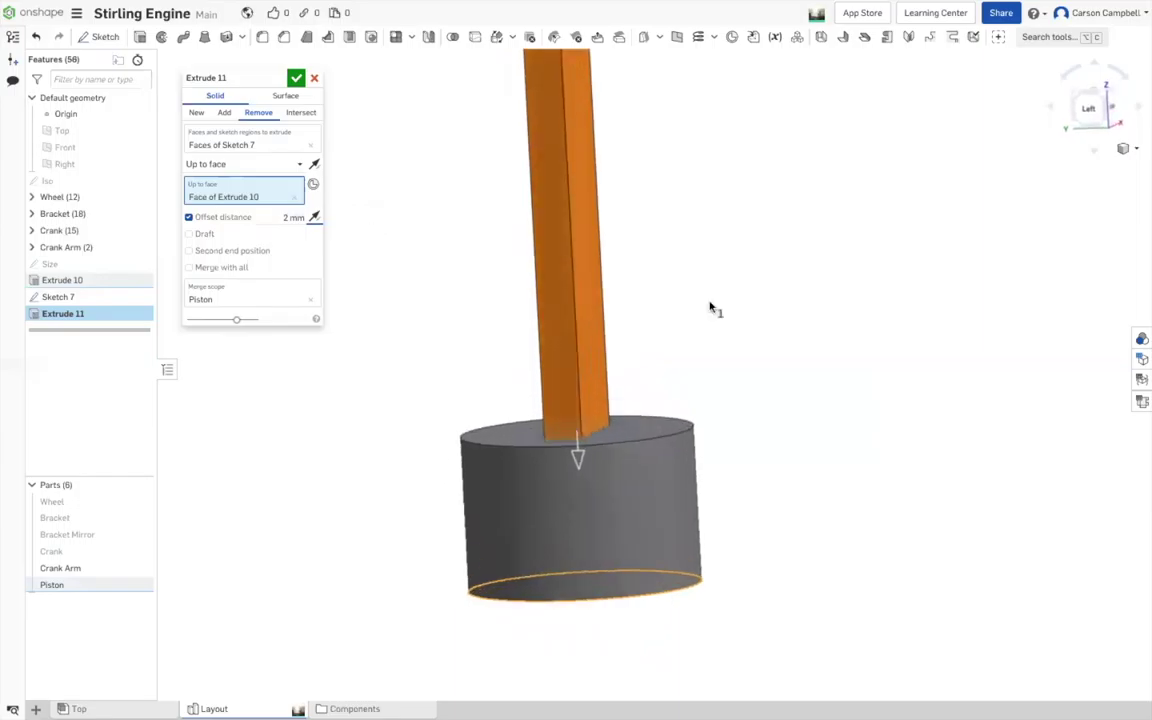
right_click_drag(728, 311, 751, 212)
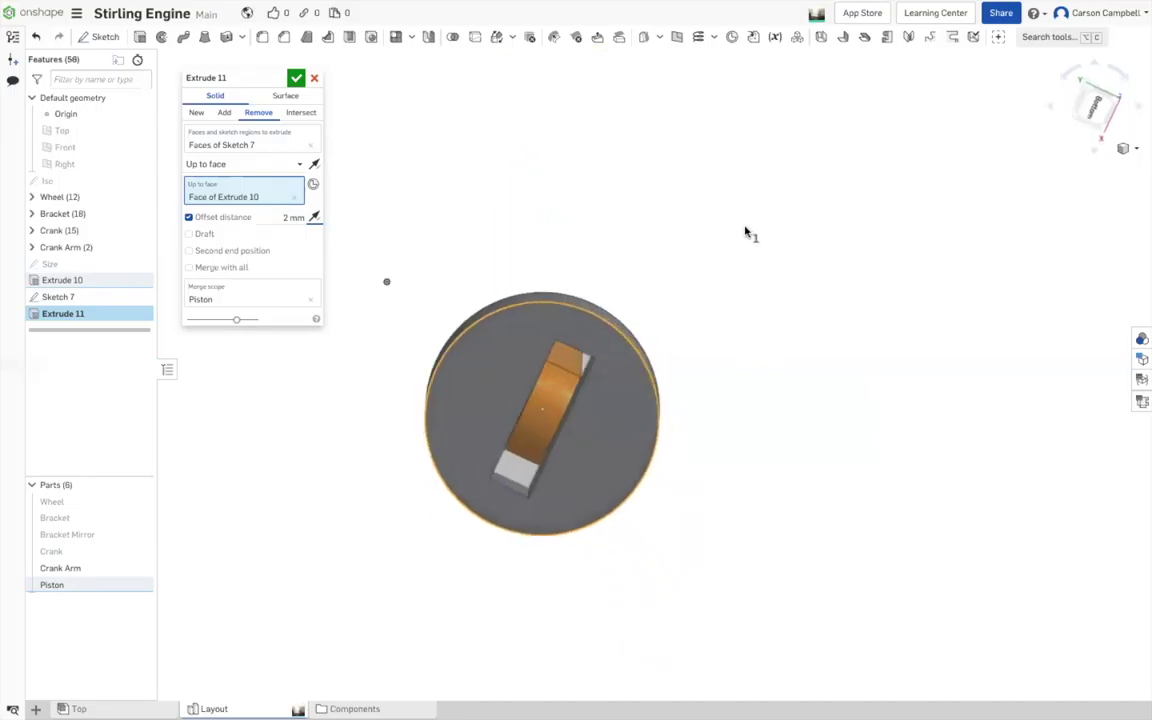
left_click(313, 219)
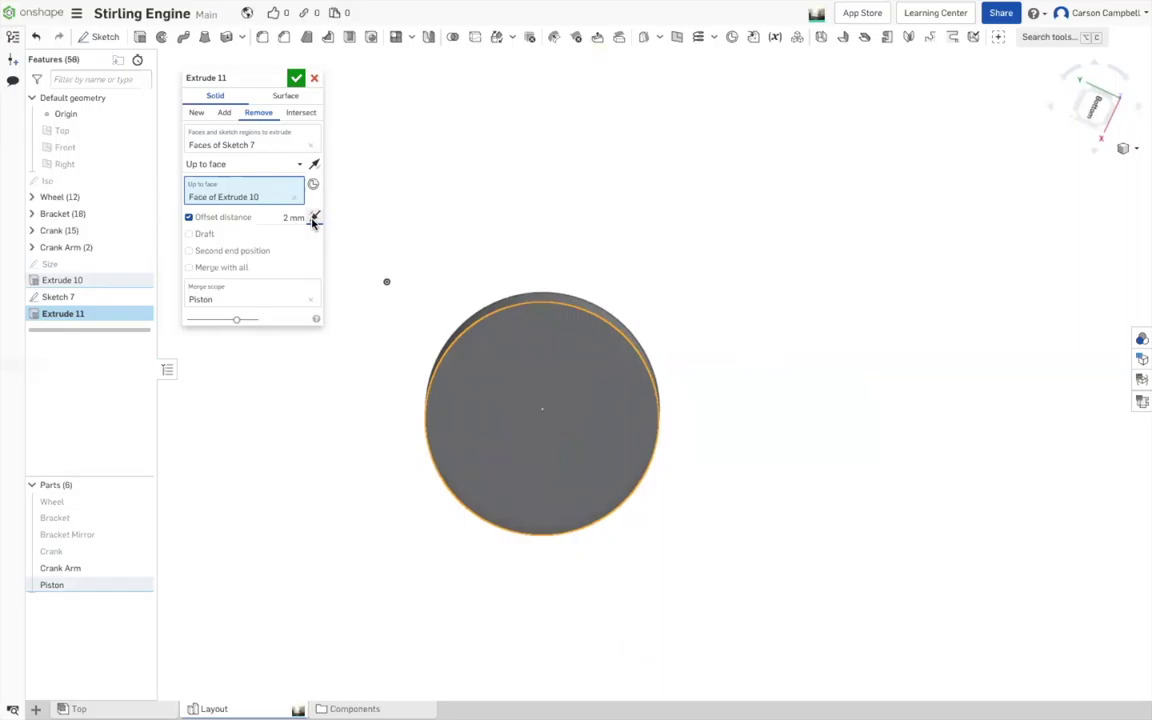
right_click_drag(411, 213, 410, 242)
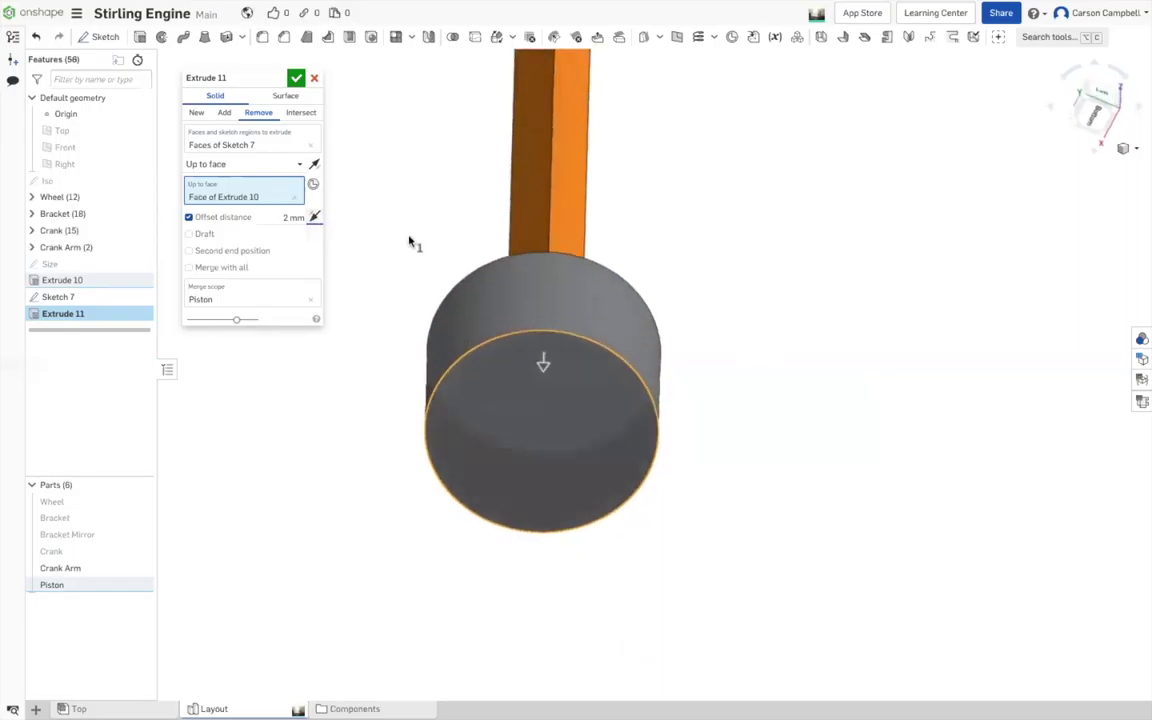
- Accept the slot cut and apply a Front-plane section view
left_click(296, 79)
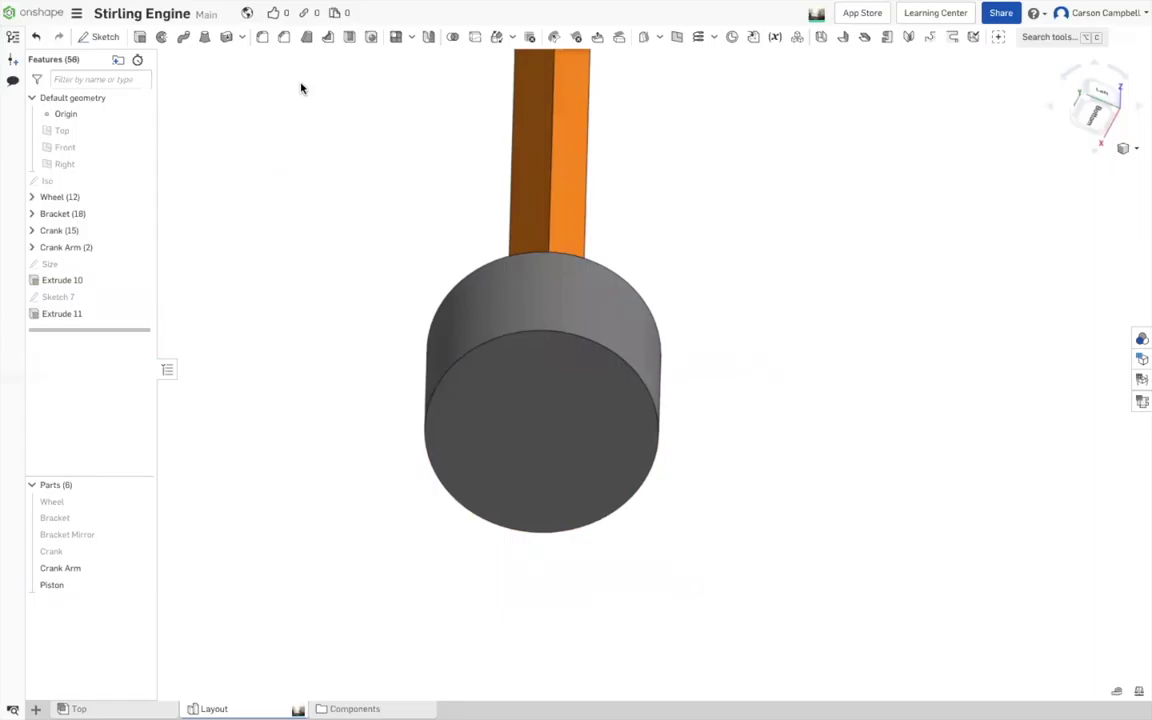
right_click_drag(805, 229, 941, 159)
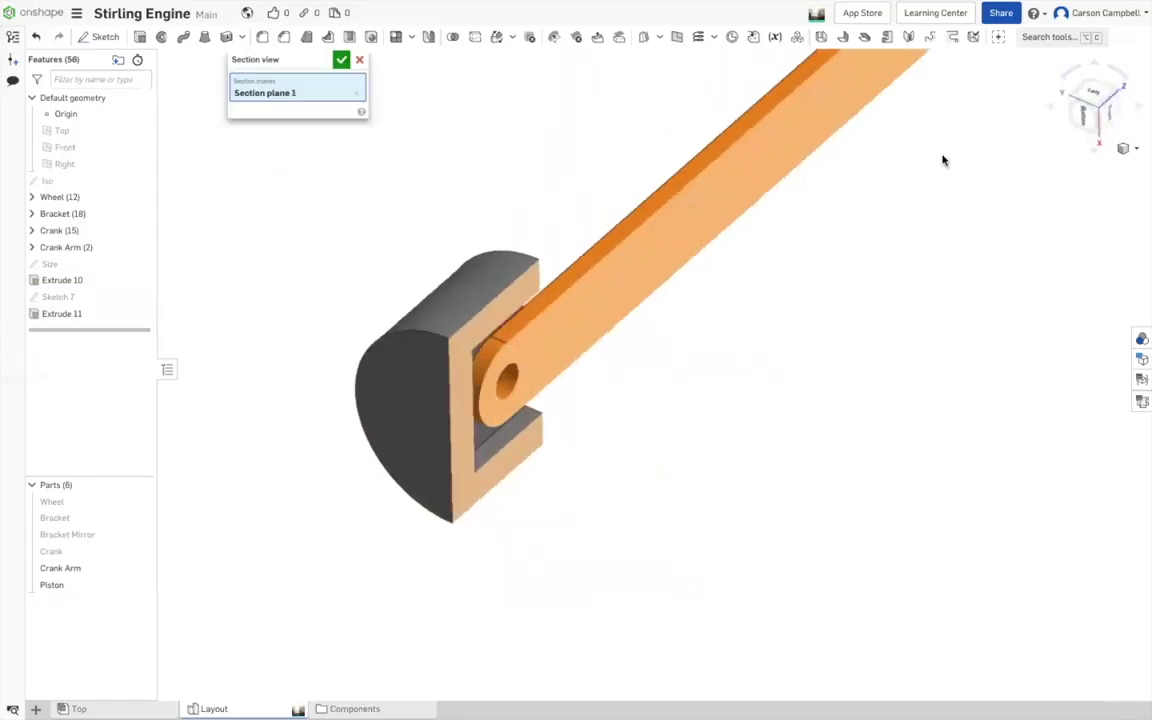
left_click(1111, 108)
scroll(534, 379, "down", 3)
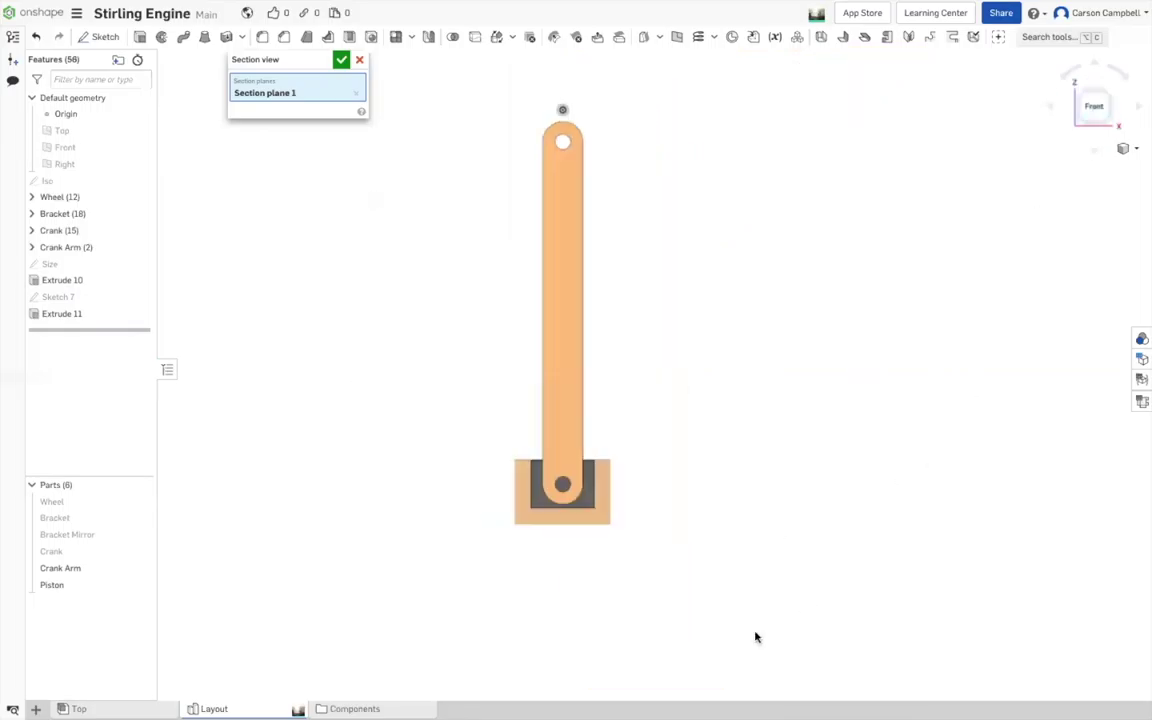
scroll(599, 579, "up", 5)
scroll(504, 528, "up", 1)
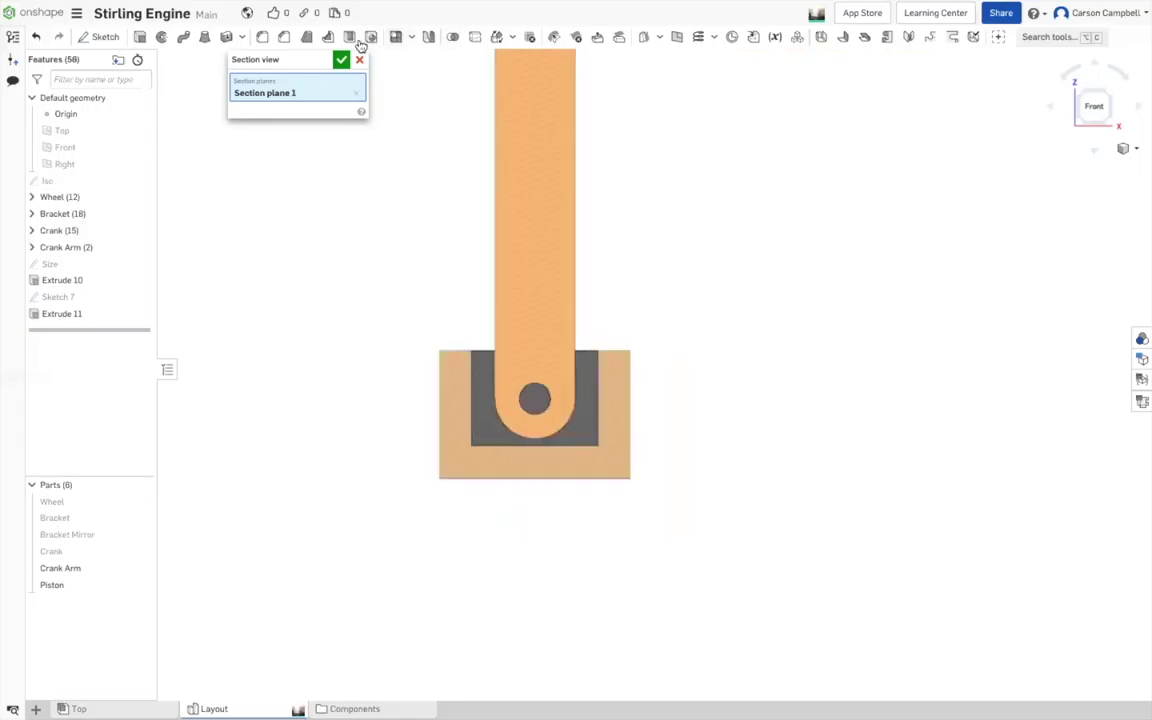
left_click(341, 59)
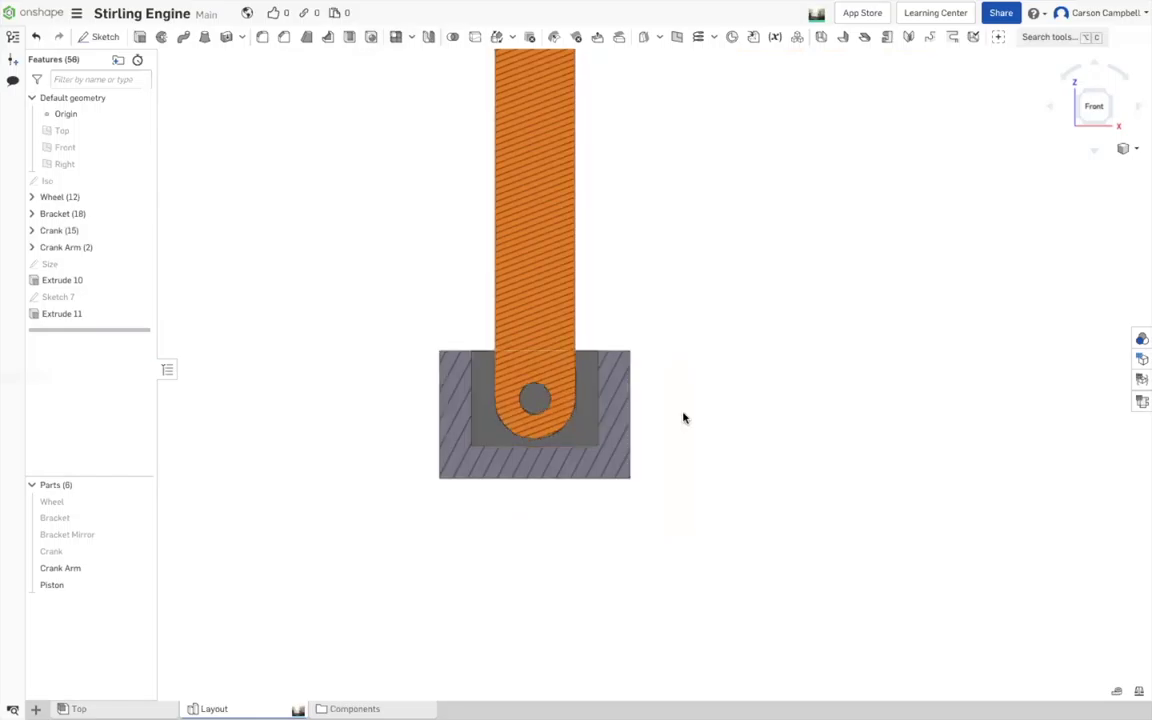
- Inspect the sectioned piston from the front, then switch to isometric view
mouse_move(718, 458)
right_mouse_down()
mouse_move(825, 458)
mouse_move(705, 455)
right_mouse_up()
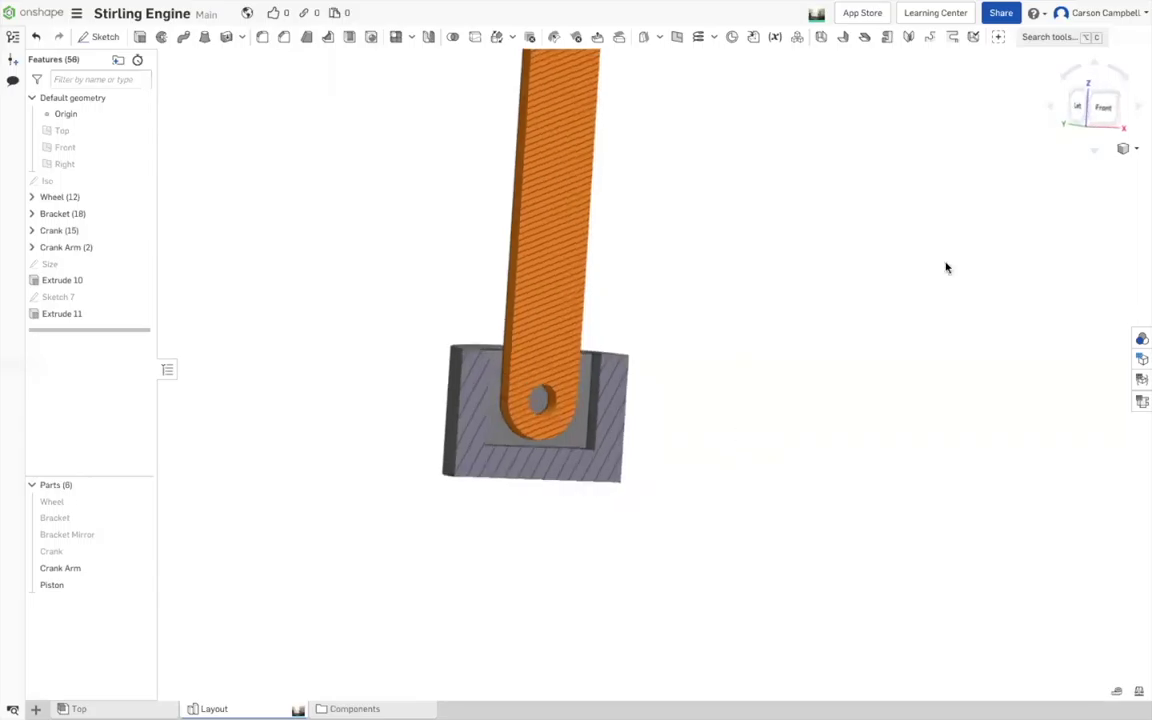
left_click(1106, 117)
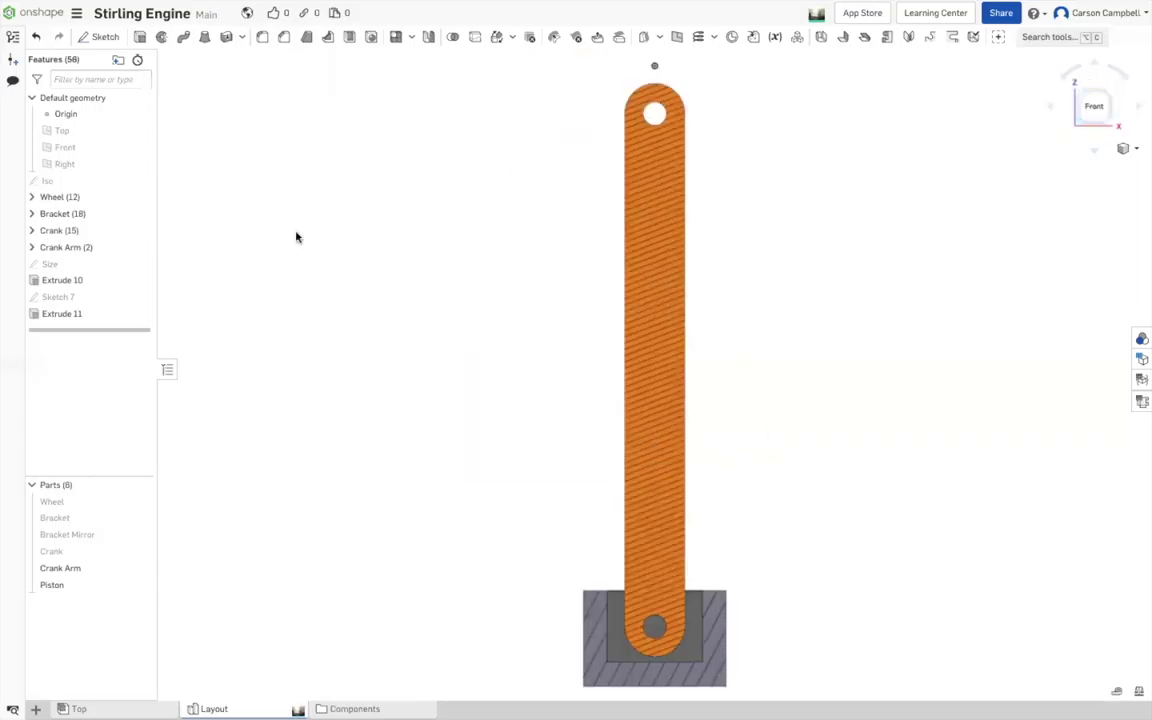
scroll(330, 257, "down", 2)
scroll(651, 656, "up", 3)
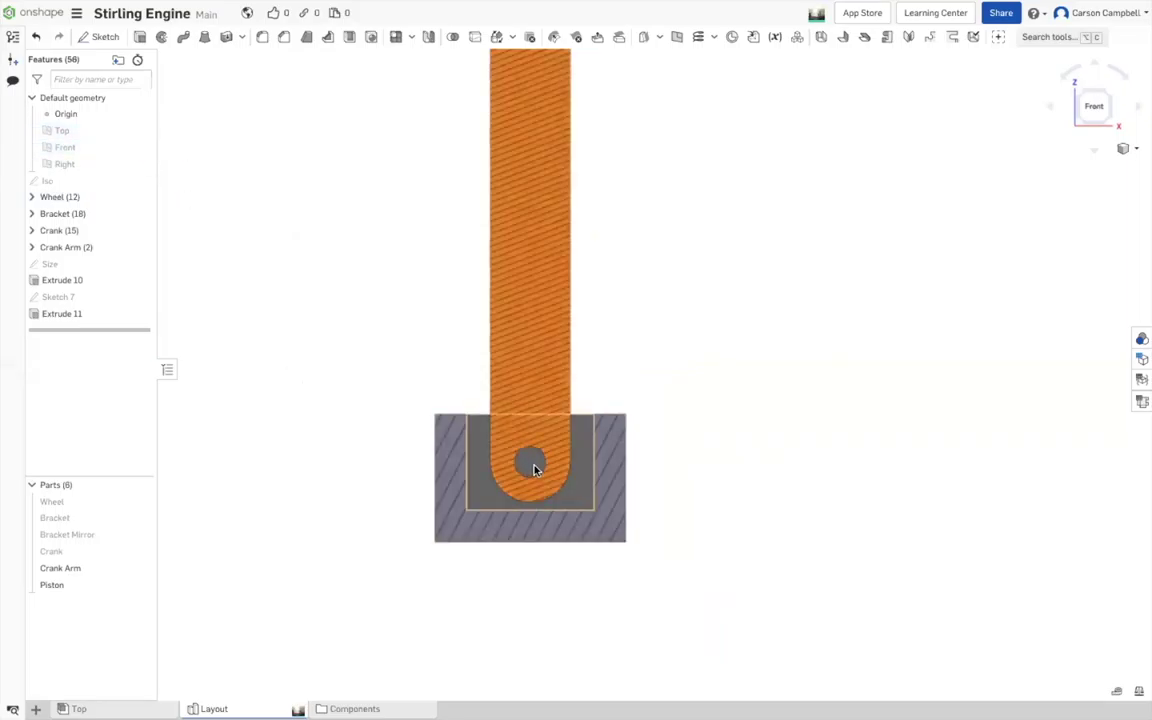
scroll(533, 468, "up", 4)
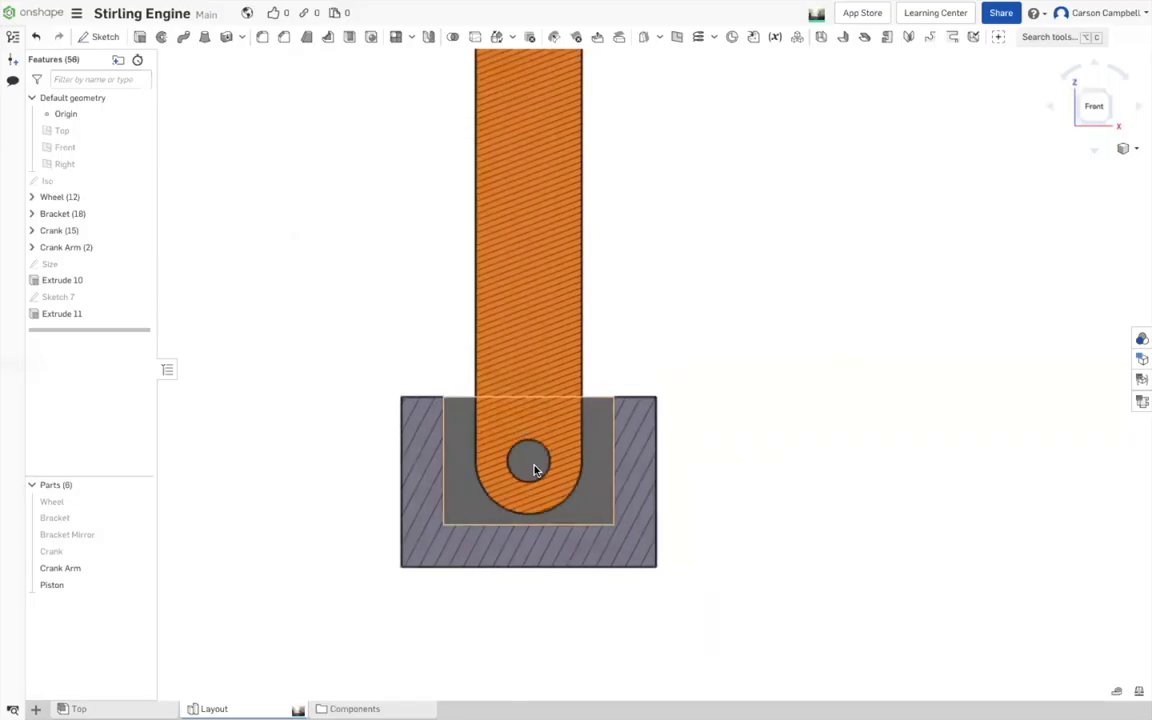
key("shift+7")
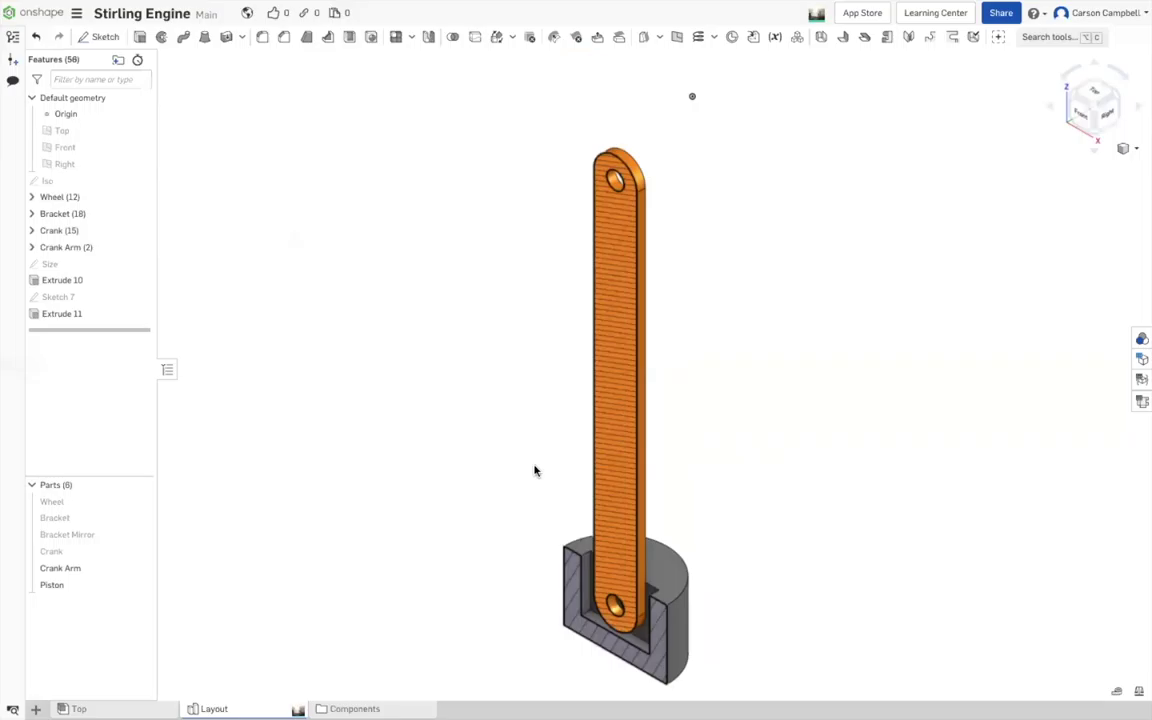
- Zoom in on the sectioned piston and select the slot's inner side wall (48 mm²)
scroll(635, 620, "up", 3)
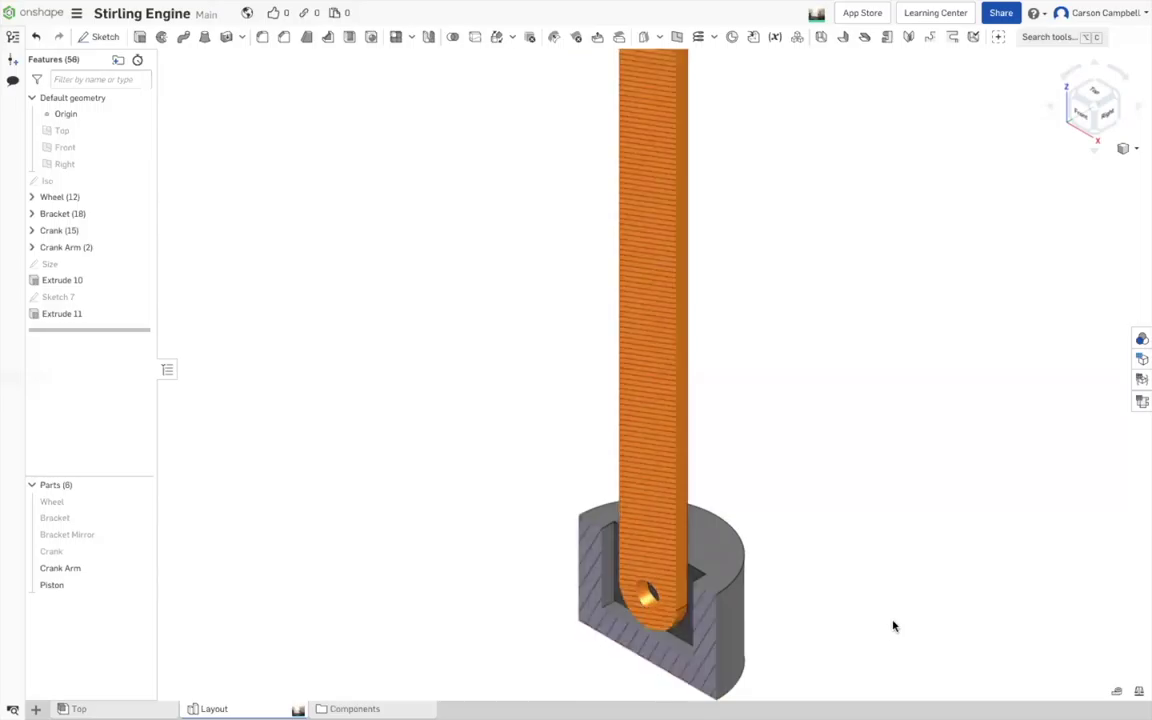
left_click(686, 636)
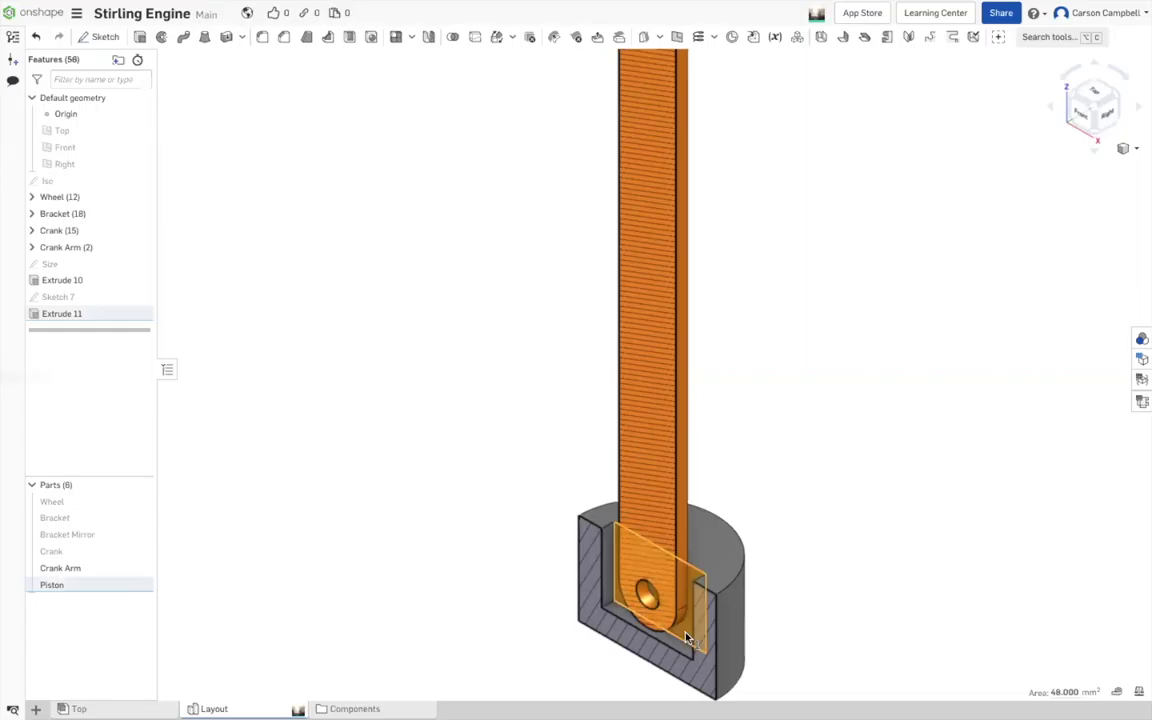
- Start Sketch 8 on the slot wall and project the crank arm's pin-hole edge into it
key("shift+s")
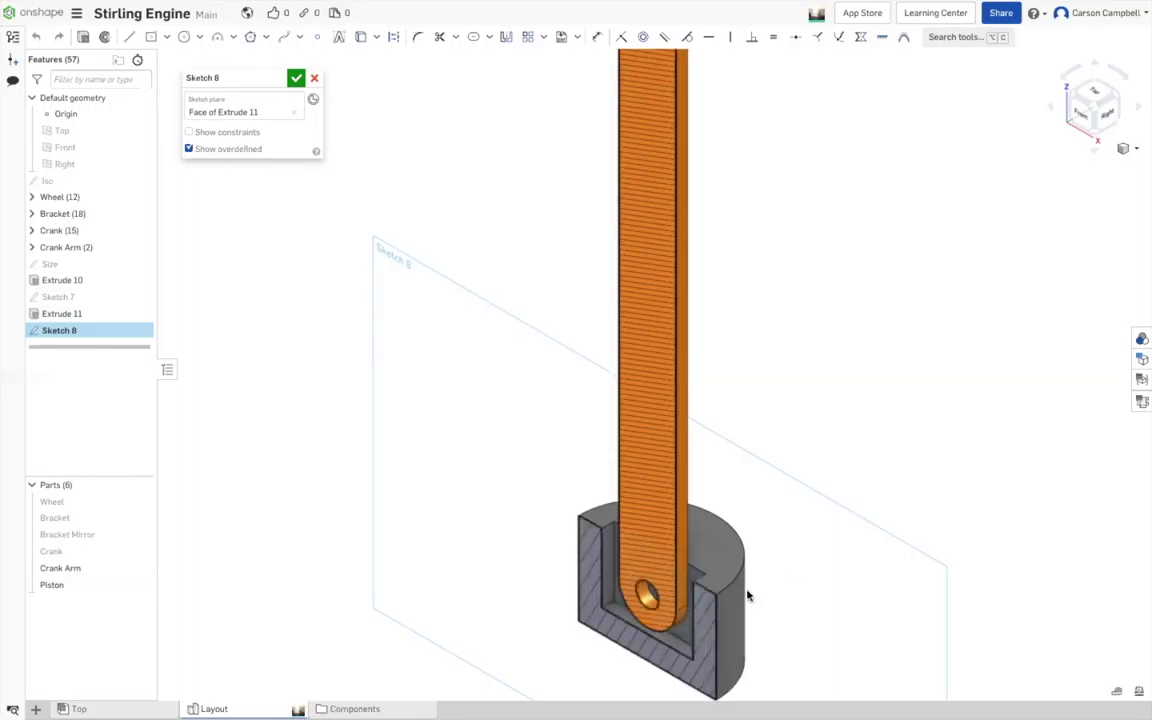
scroll(650, 600, "up", 5)
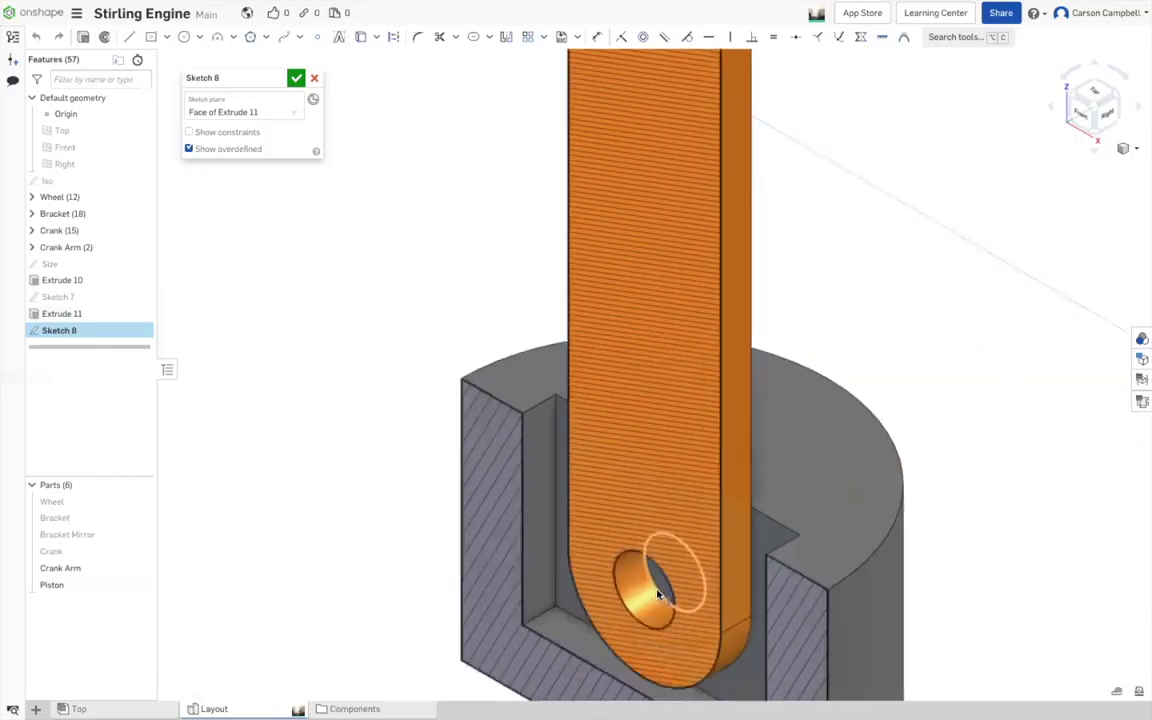
left_click(657, 595)
key("u")
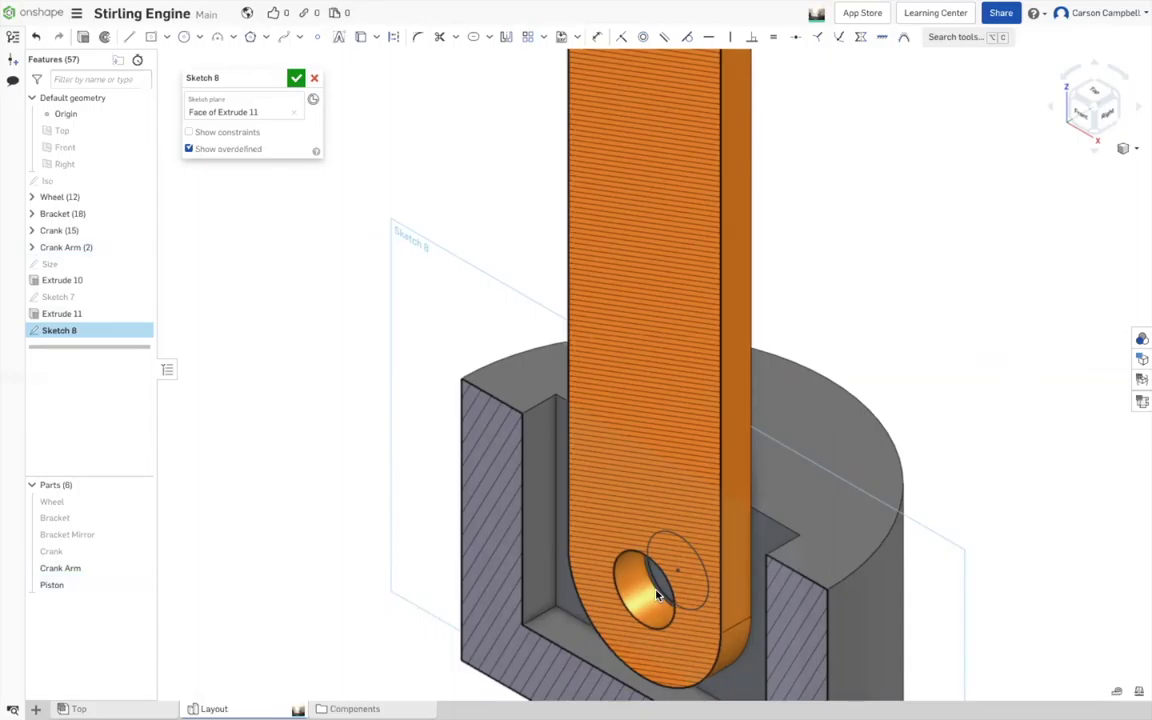
- Cut Sketch 8 Through all in both directions within the Piston to form the pin hole
left_click(83, 37)
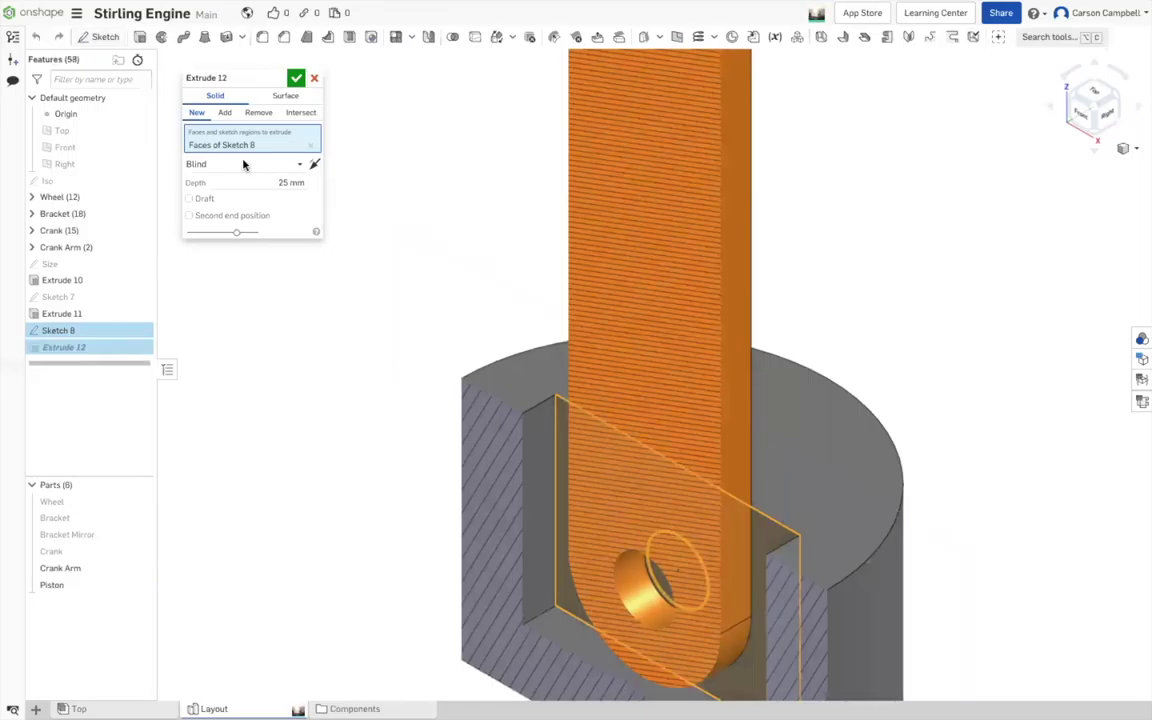
left_click(258, 112)
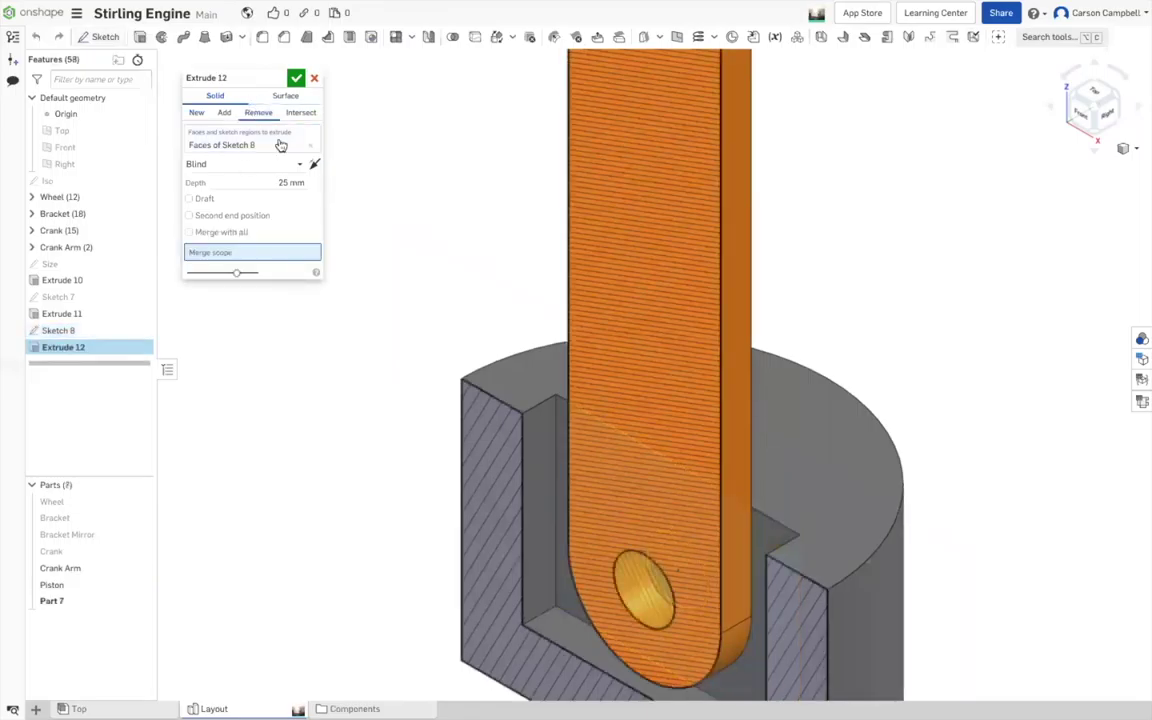
left_click(293, 167)
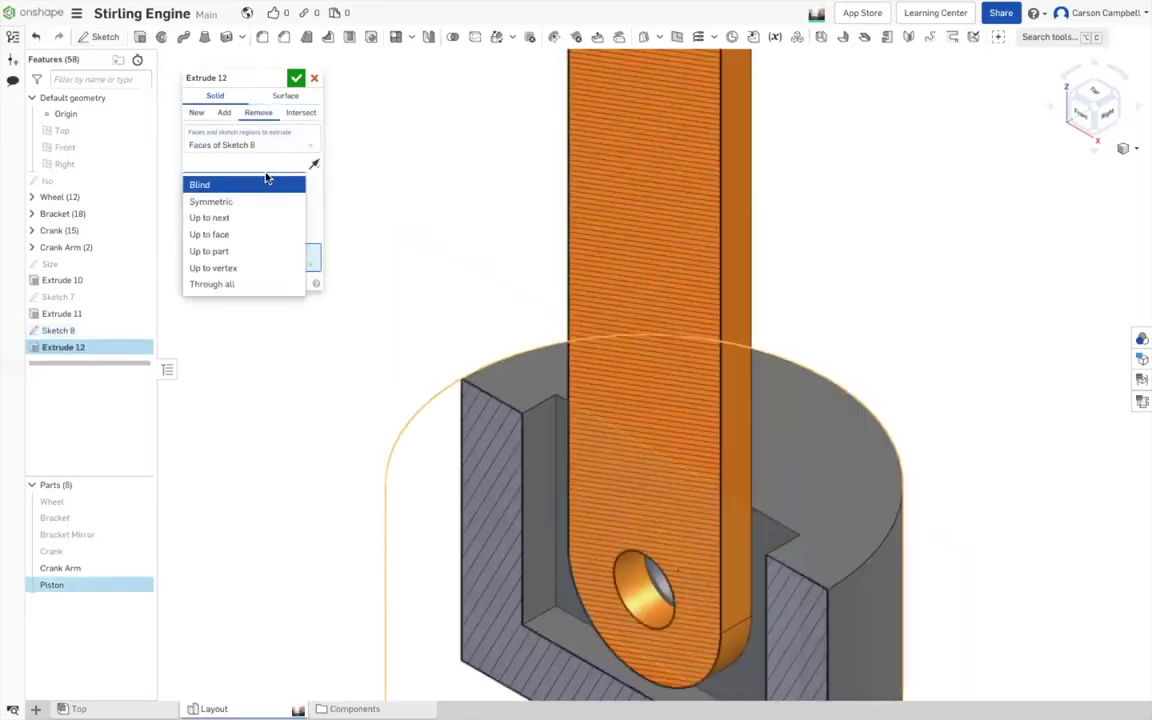
left_click(254, 284)
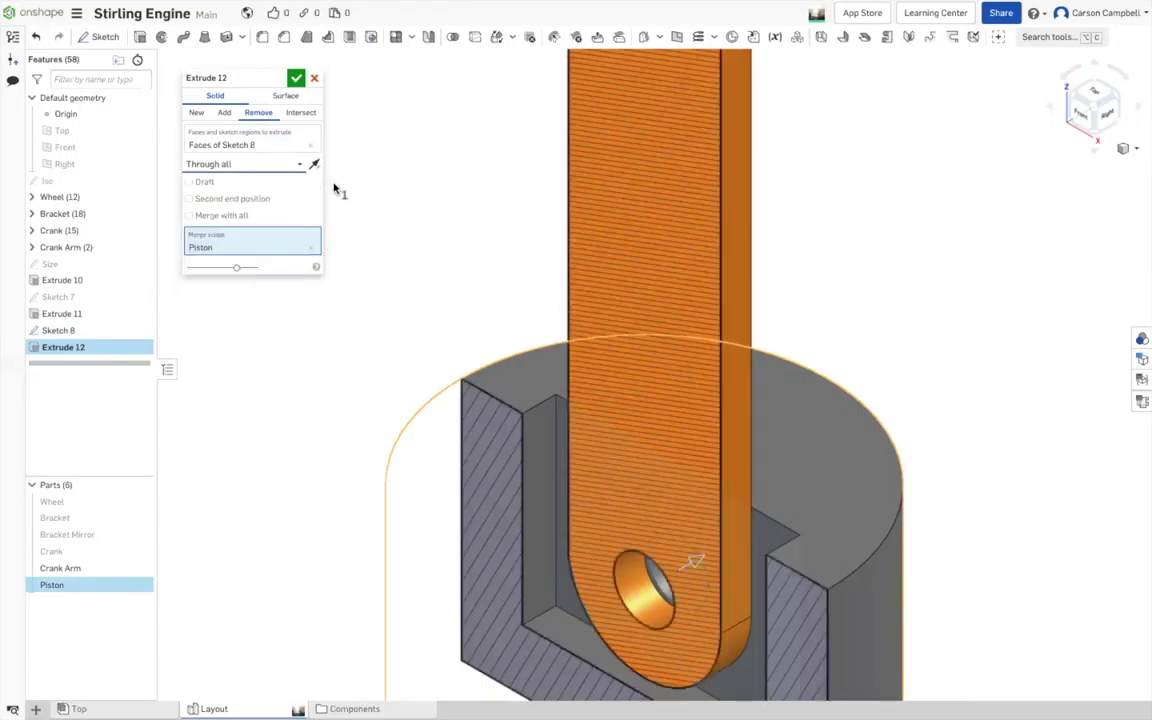
left_click(189, 198)
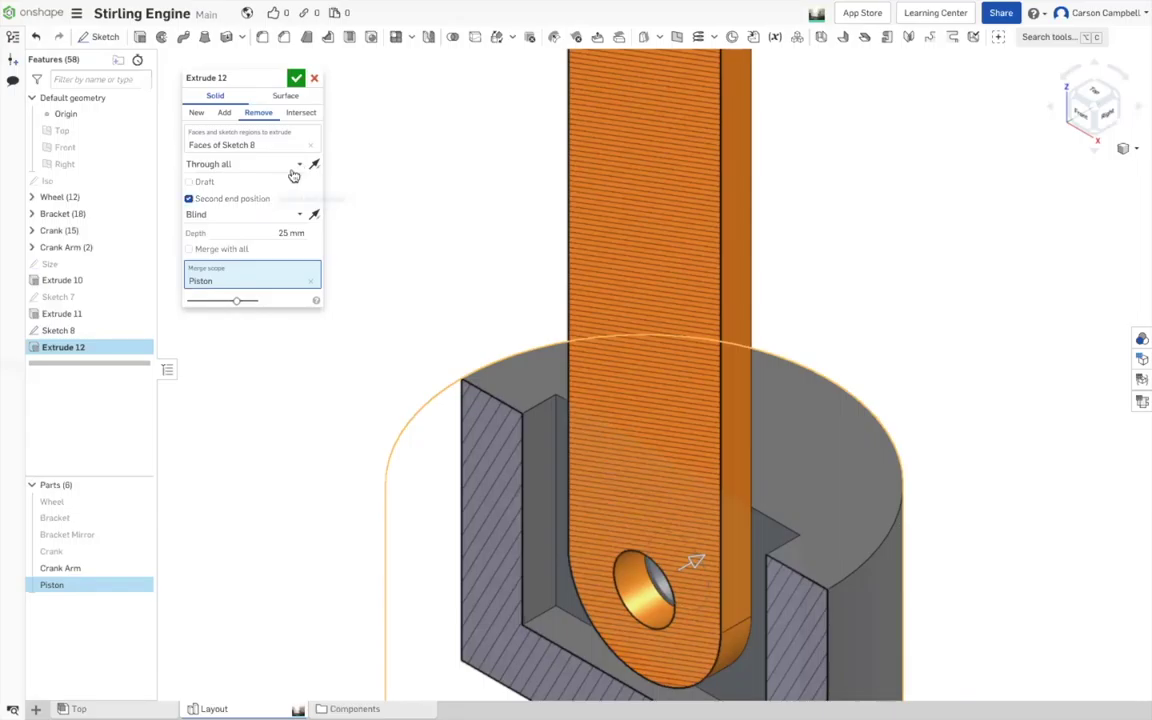
left_click(296, 215)
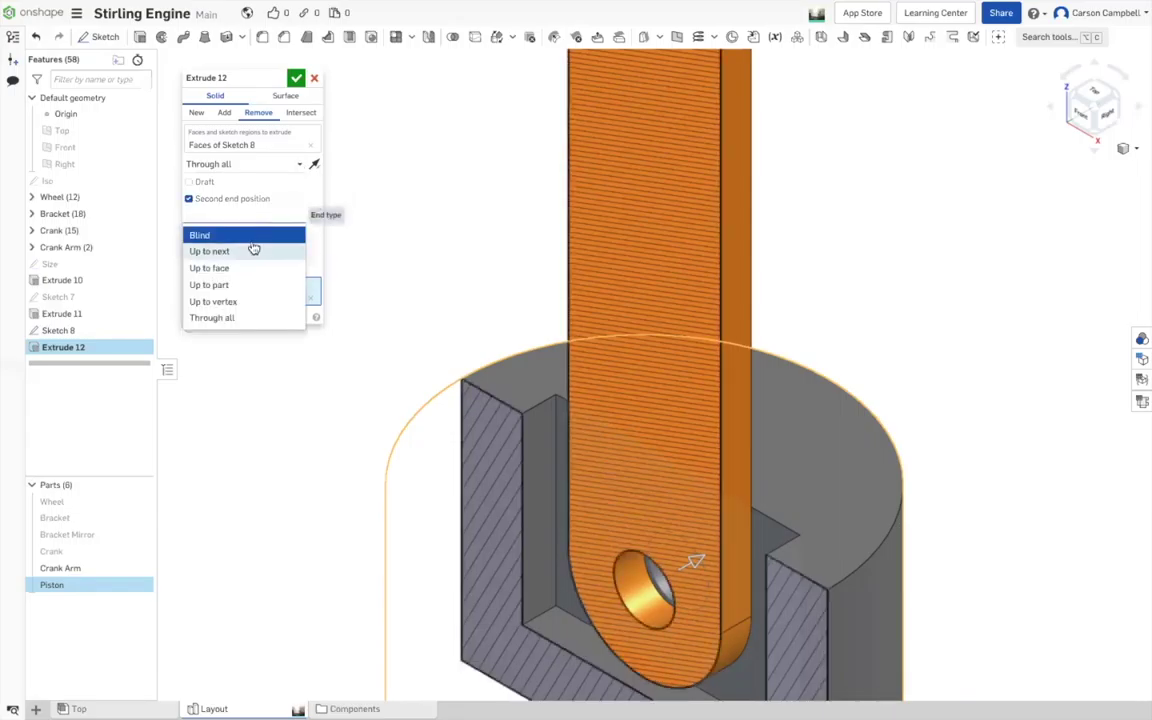
left_click(231, 319)
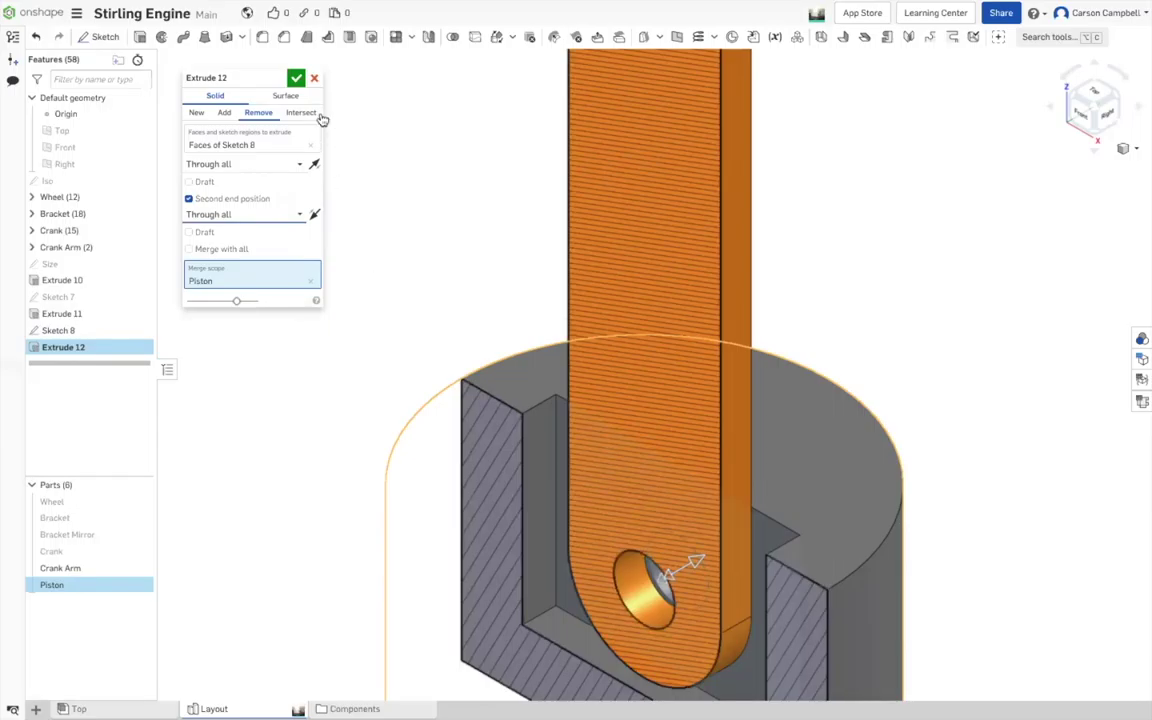
left_click(296, 78)
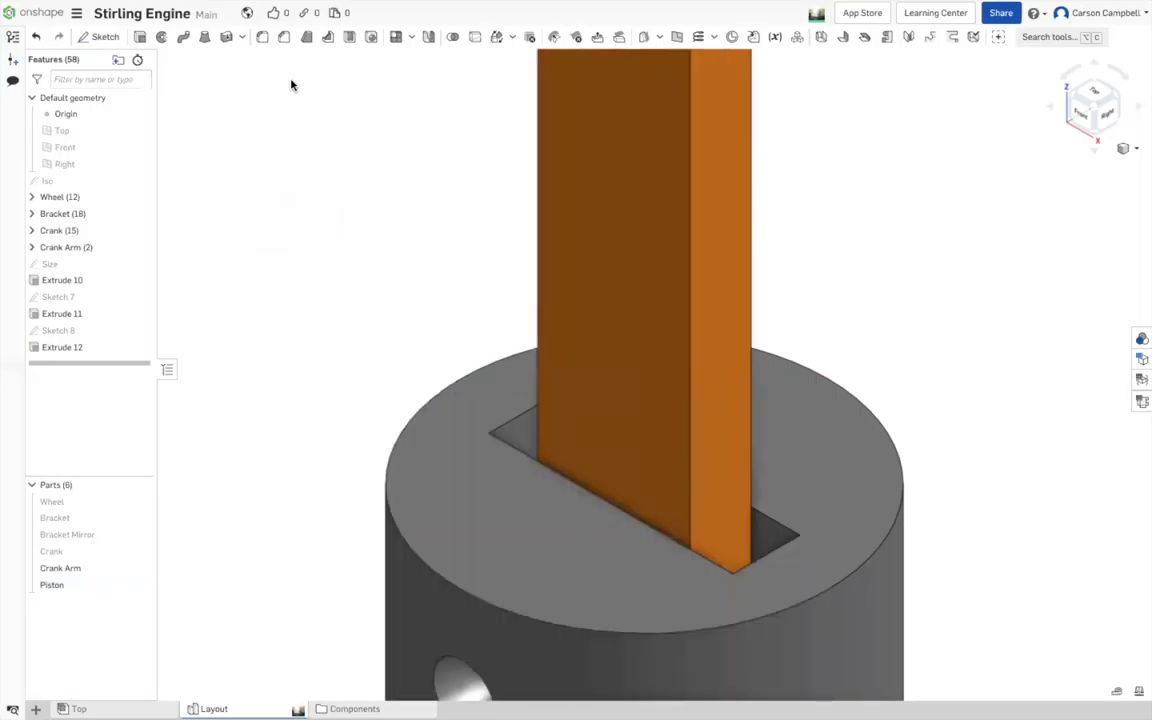
- Zoom and orbit, then snap to the Front view to inspect the piston's new pin hole
scroll(1018, 234, "down", 5)
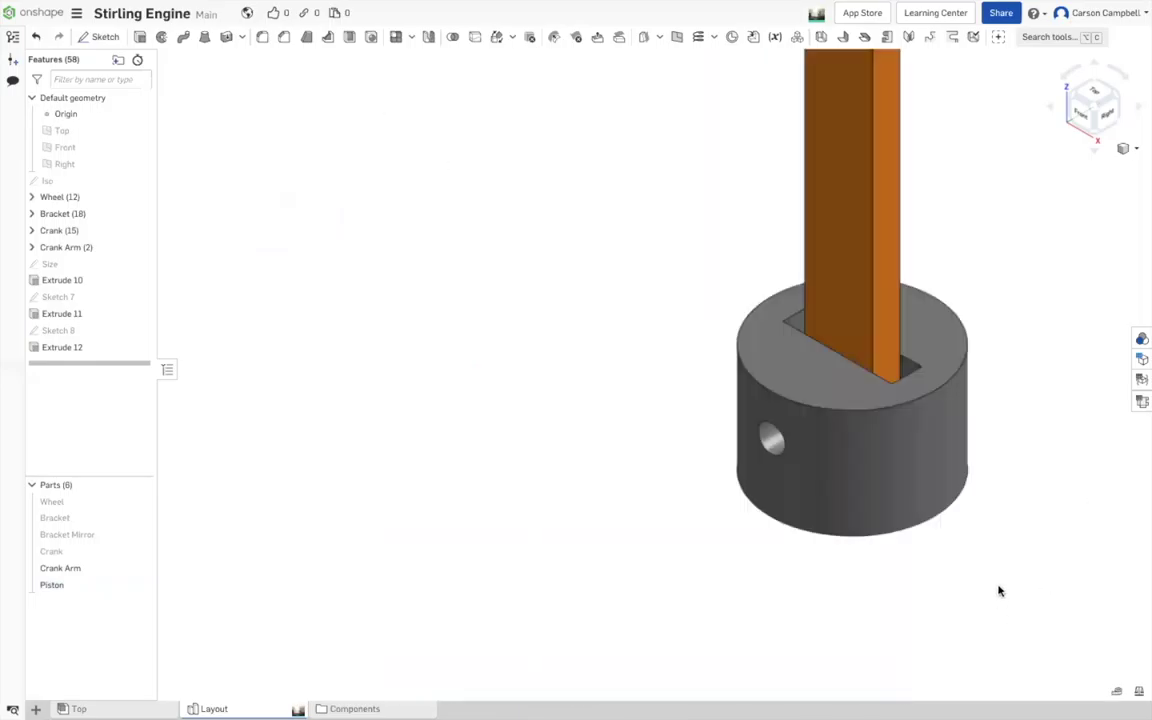
scroll(437, 297, "down", 2)
scroll(970, 565, "up", 3)
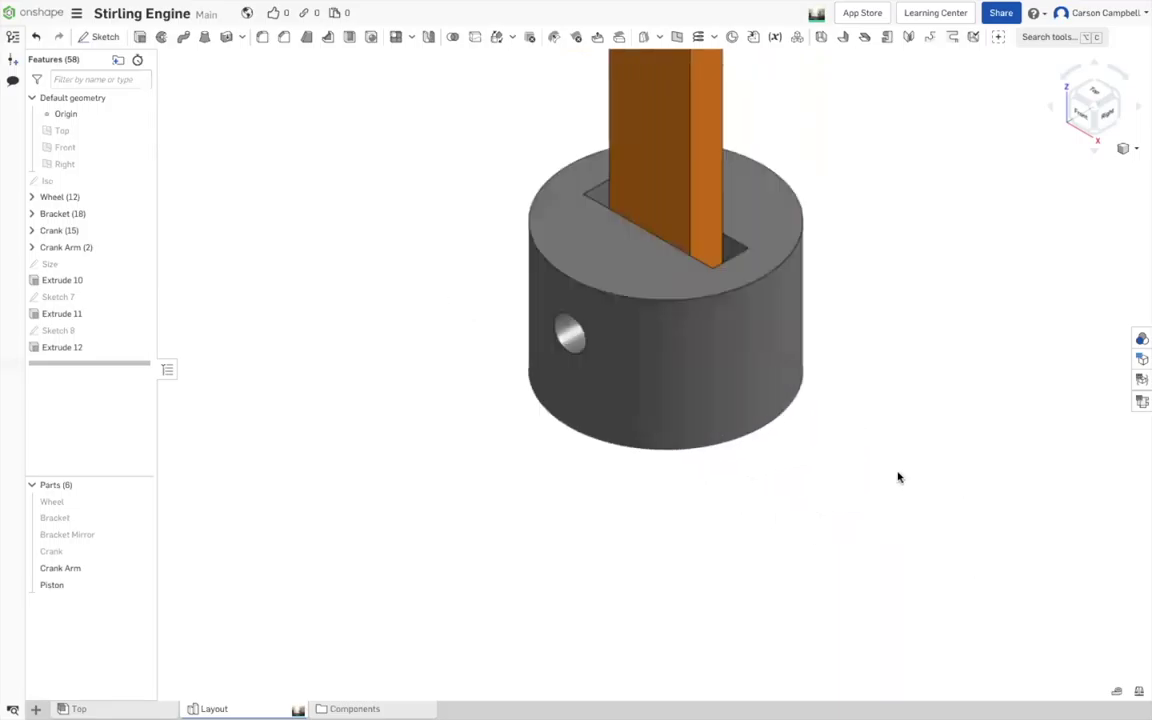
scroll(905, 450, "up", 1)
right_click_drag(910, 440, 944, 448)
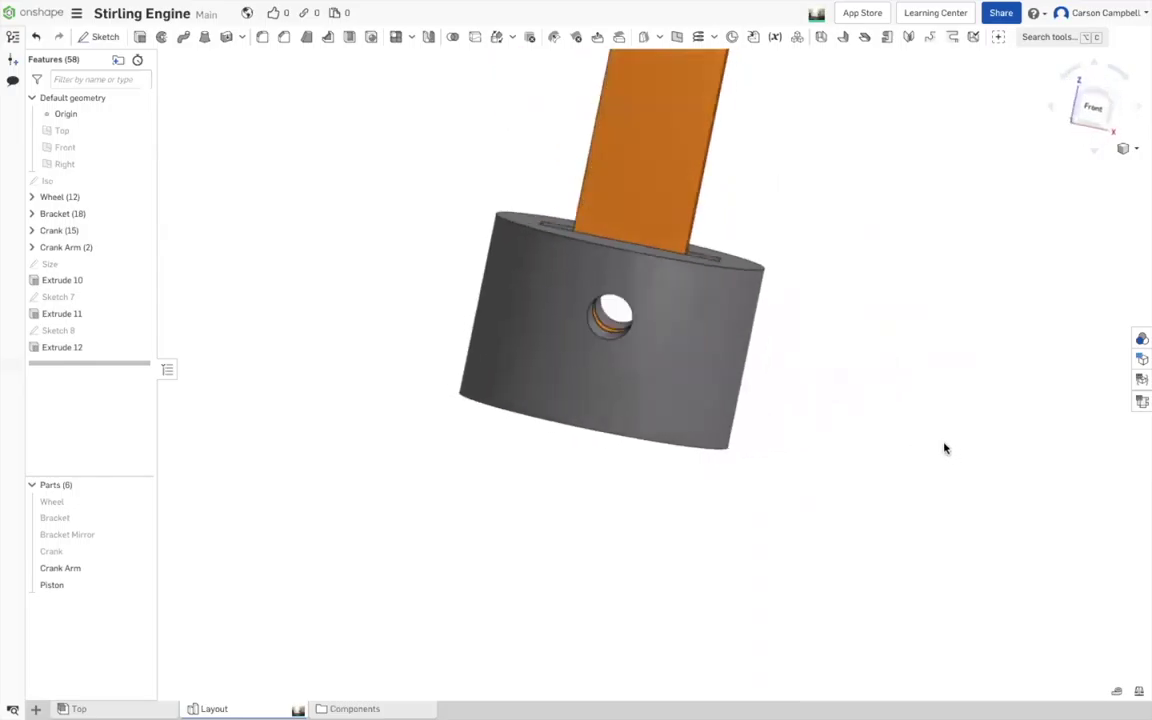
left_click(1094, 105)
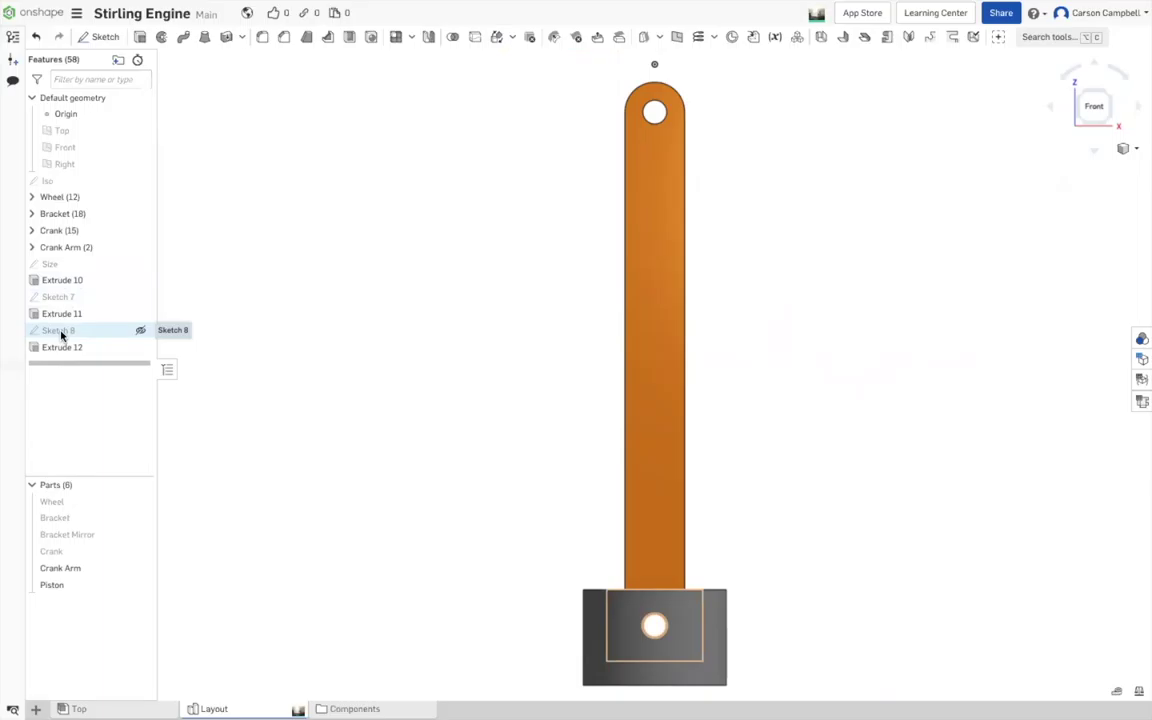
- Reopen Sketch 8 and check the pin circle's 2.000 mm diameter in isometric view
double_click(60, 335)
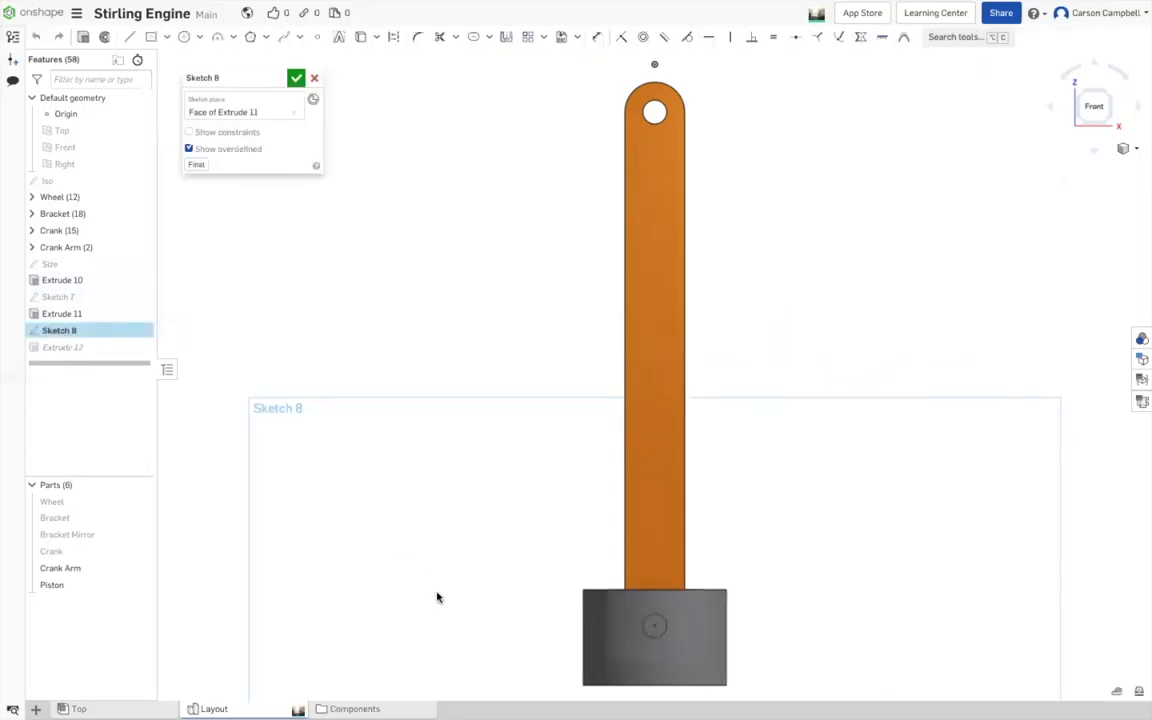
left_click(659, 639)
left_click(1125, 149)
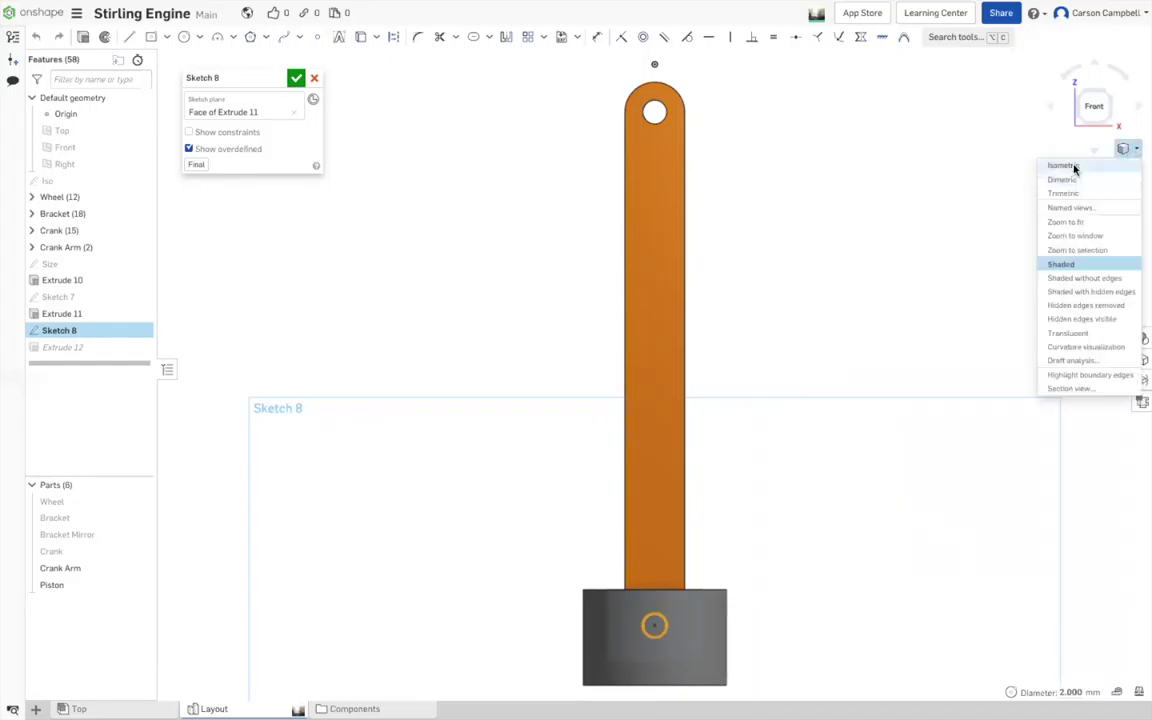
left_click(1072, 165)
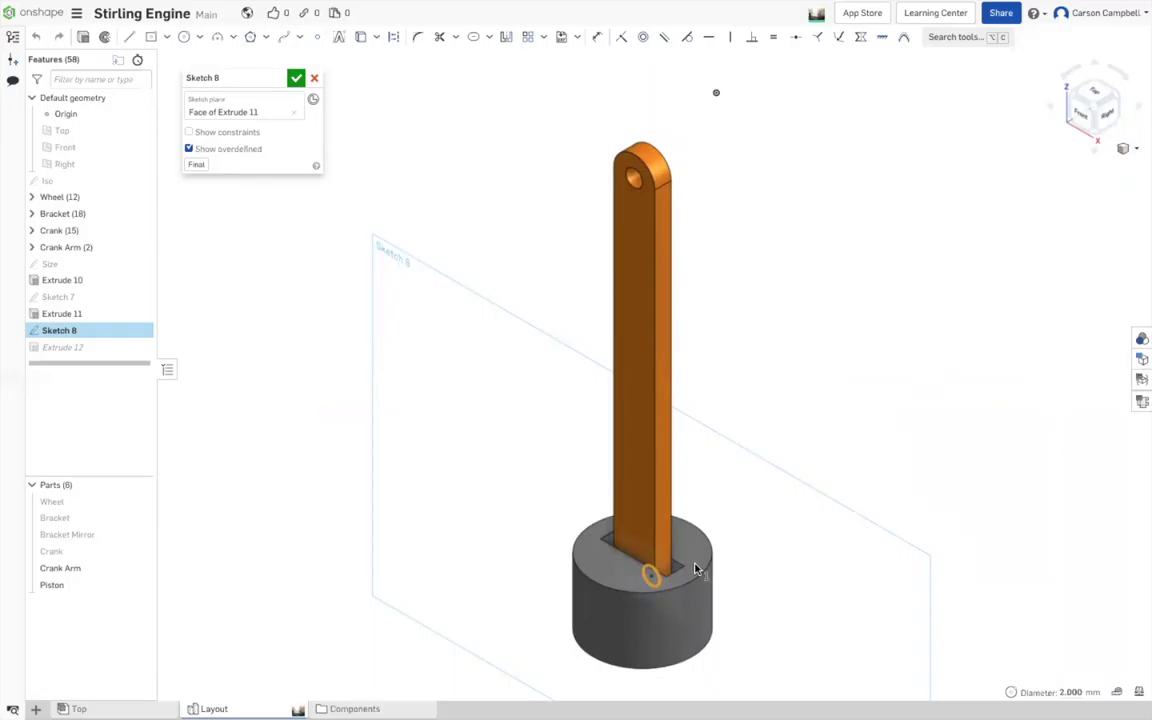
scroll(645, 585, "up", 5)
scroll(638, 600, "up", 2)
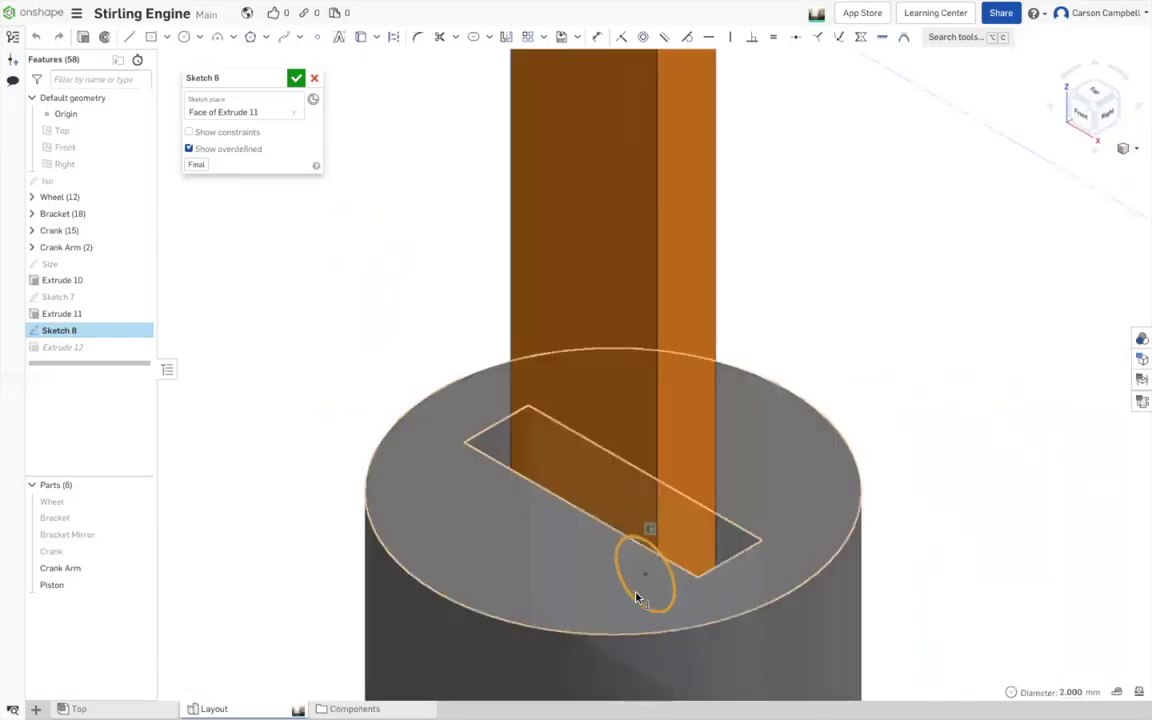
scroll(638, 600, "up", 2)
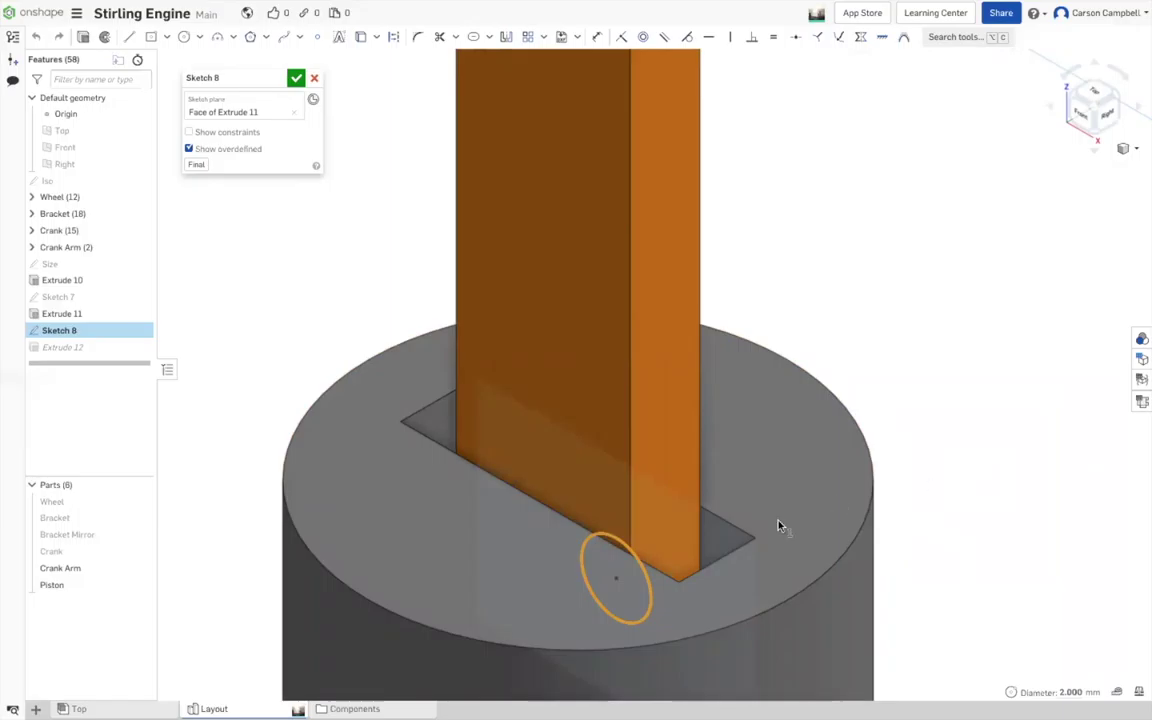
- Inspect the sketch circle and its adjacent point, then make the Size sketch visible
left_click(647, 598)
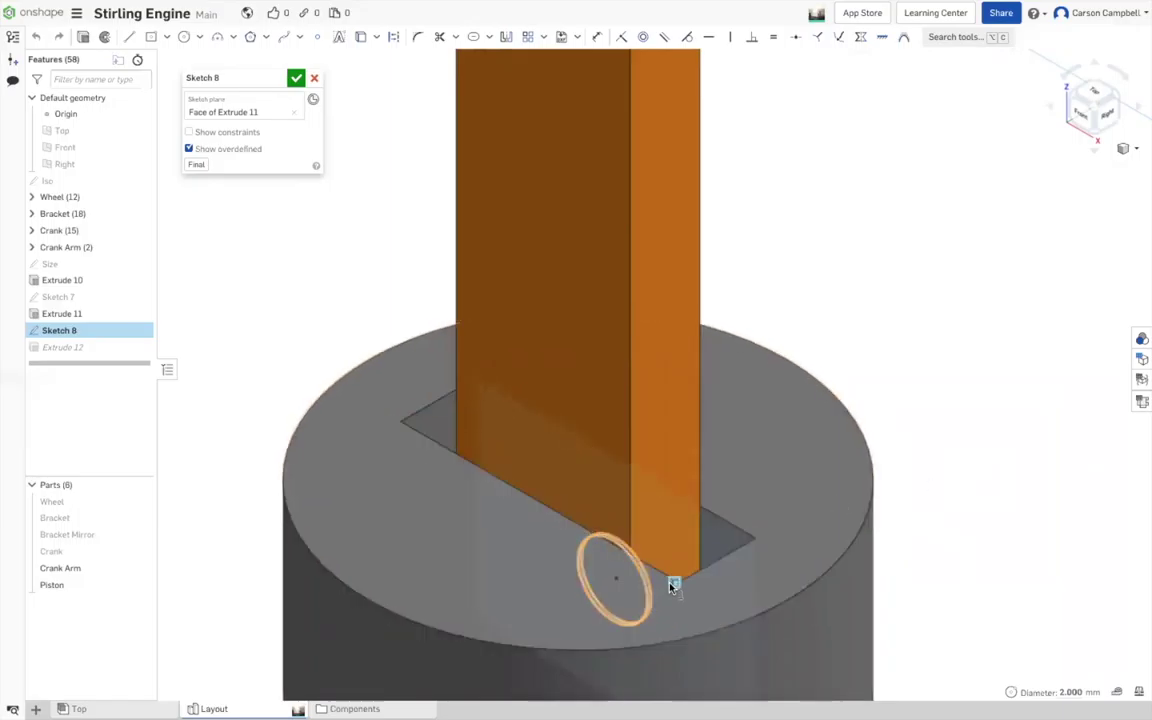
left_click(673, 587)
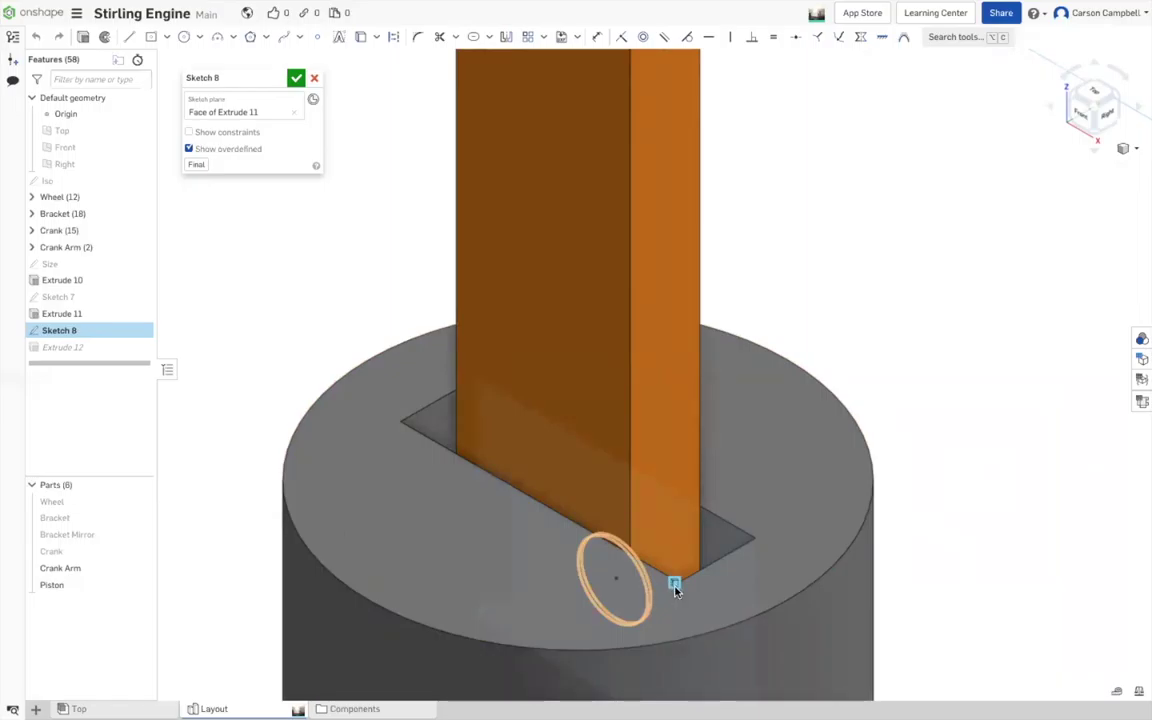
left_click(224, 381)
left_click(139, 263)
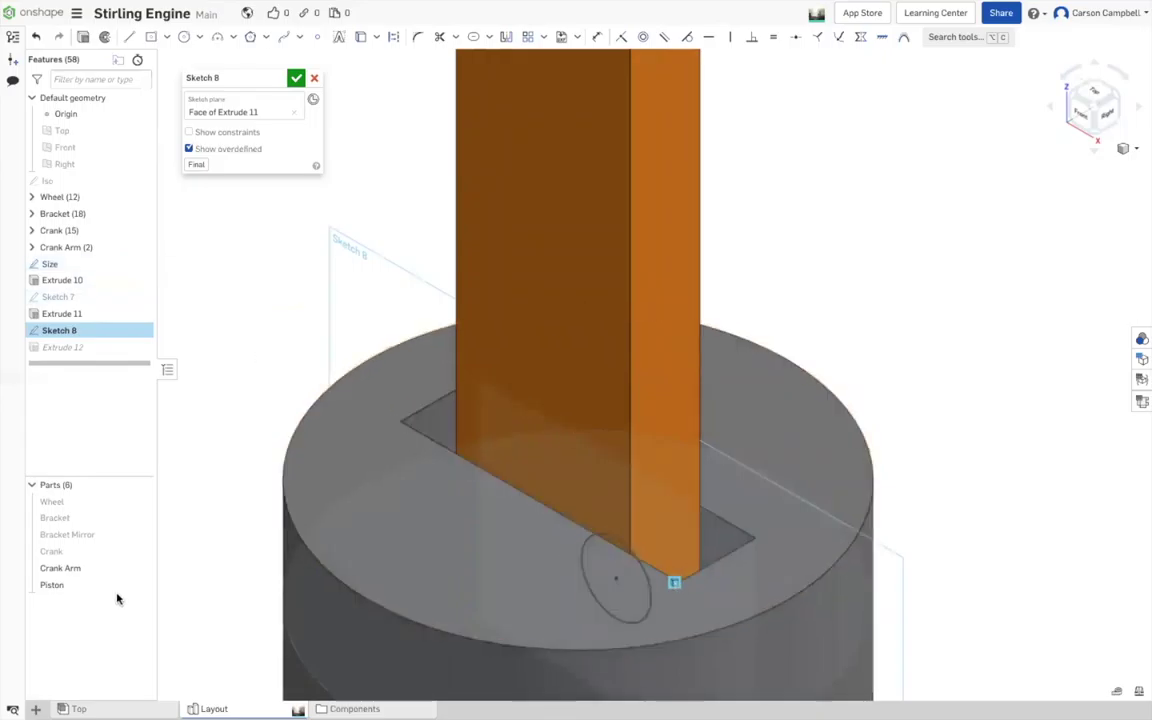
- Hide Piston and Crank Arm, view the Sketch 8 circle edge-on, then hide Size
left_click(141, 587)
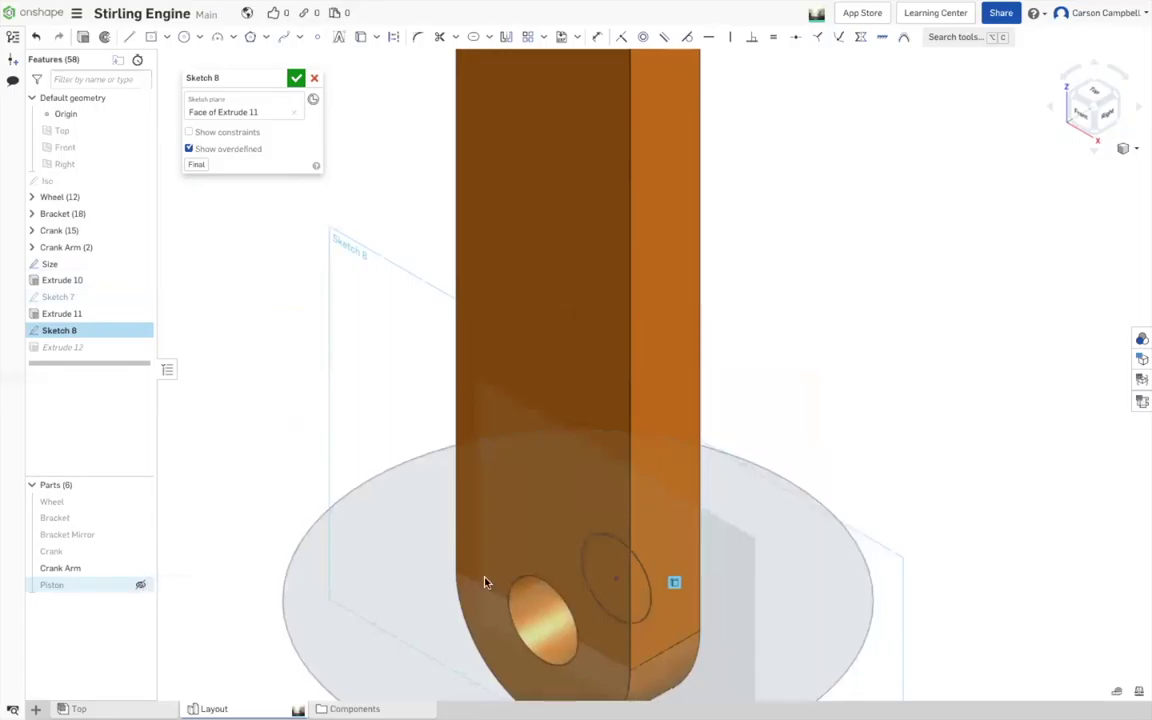
left_click(140, 569)
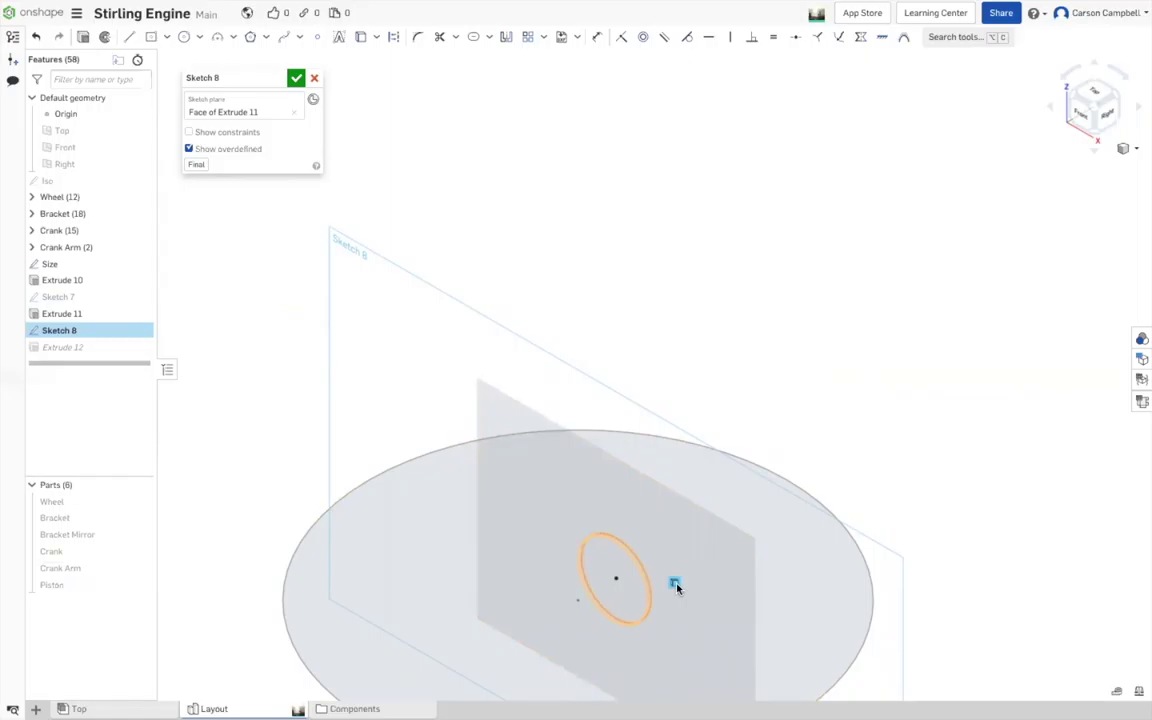
scroll(677, 588, "up", 5)
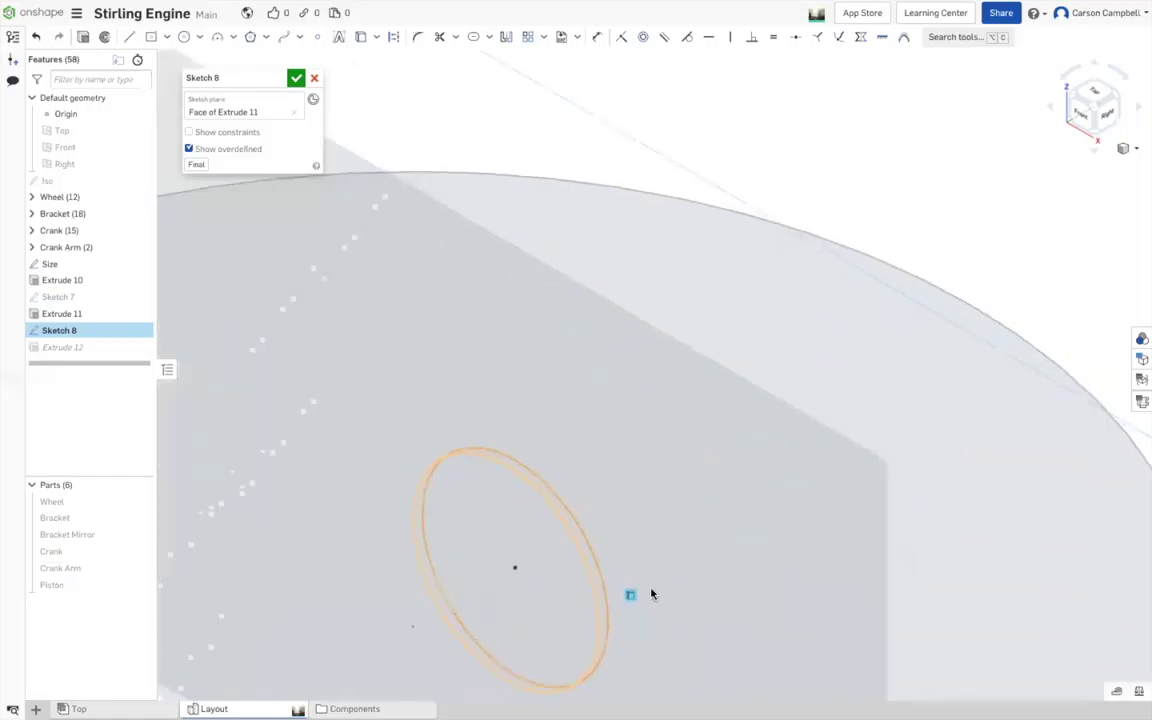
key("Left")
key("Left")
key("Left")
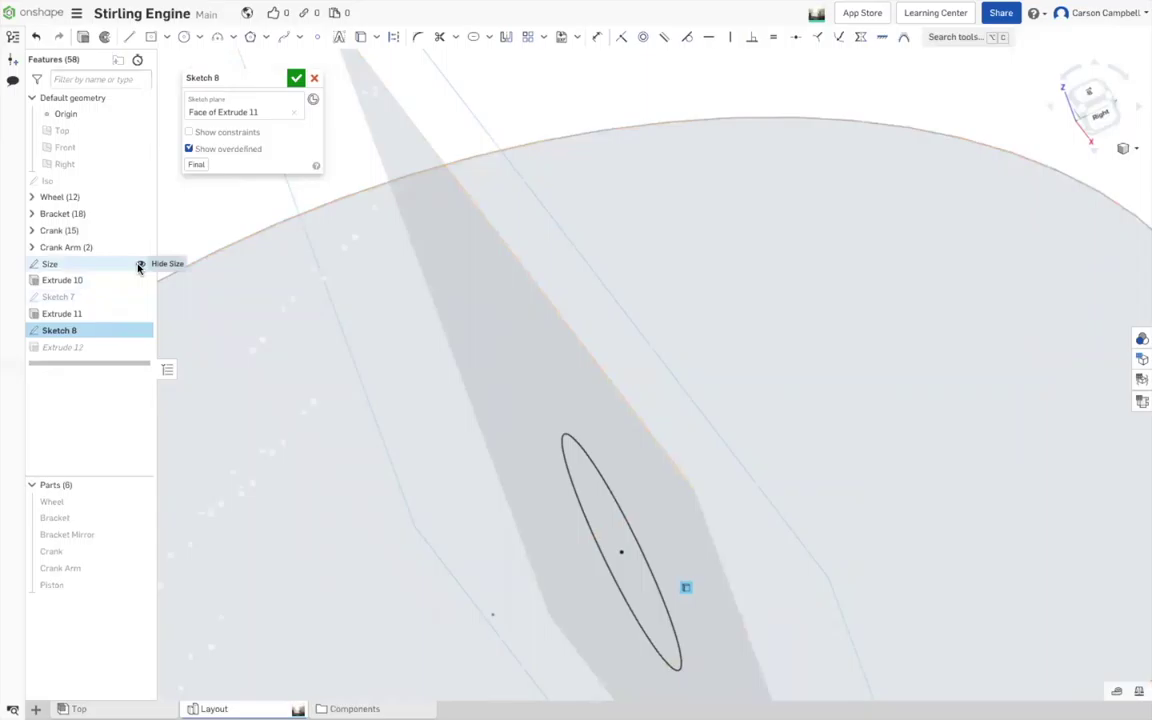
left_click(139, 266)
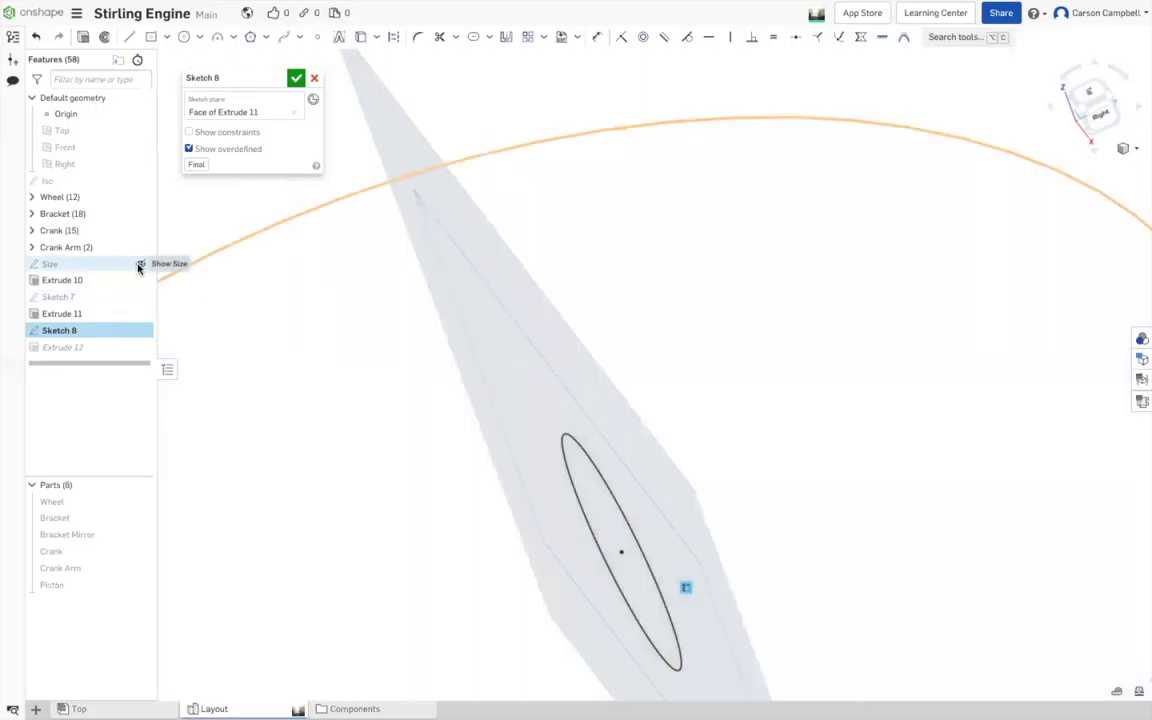
left_click(32, 231)
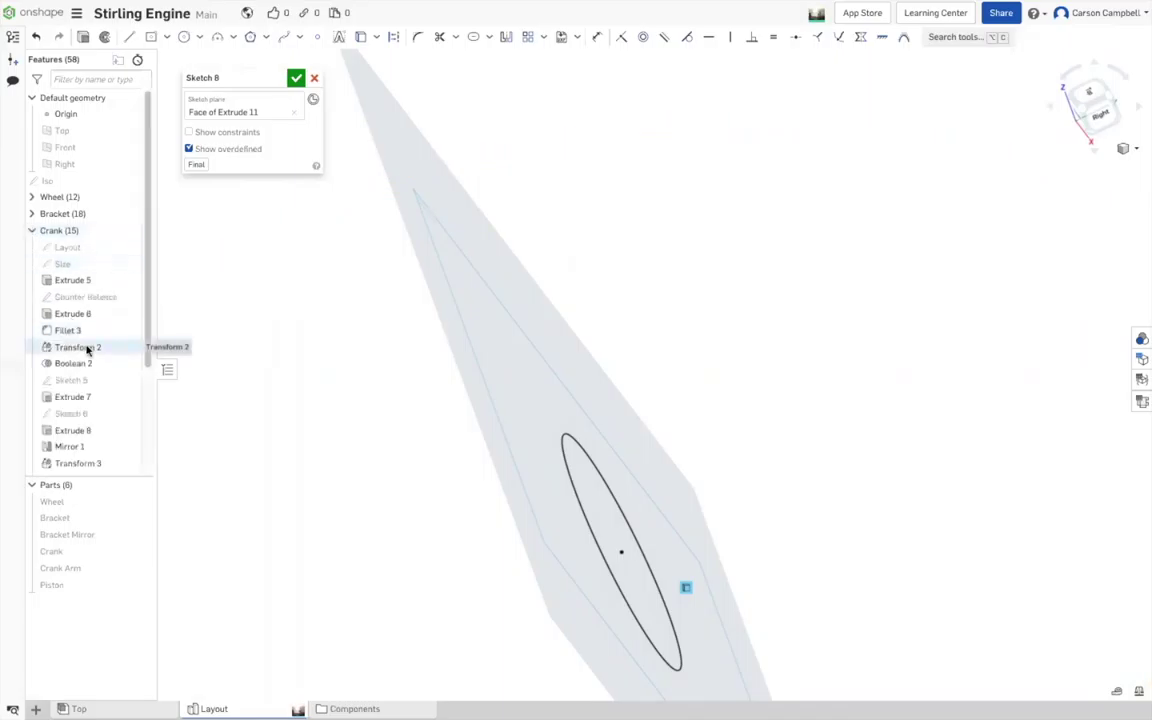
scroll(77, 460, "down", 3)
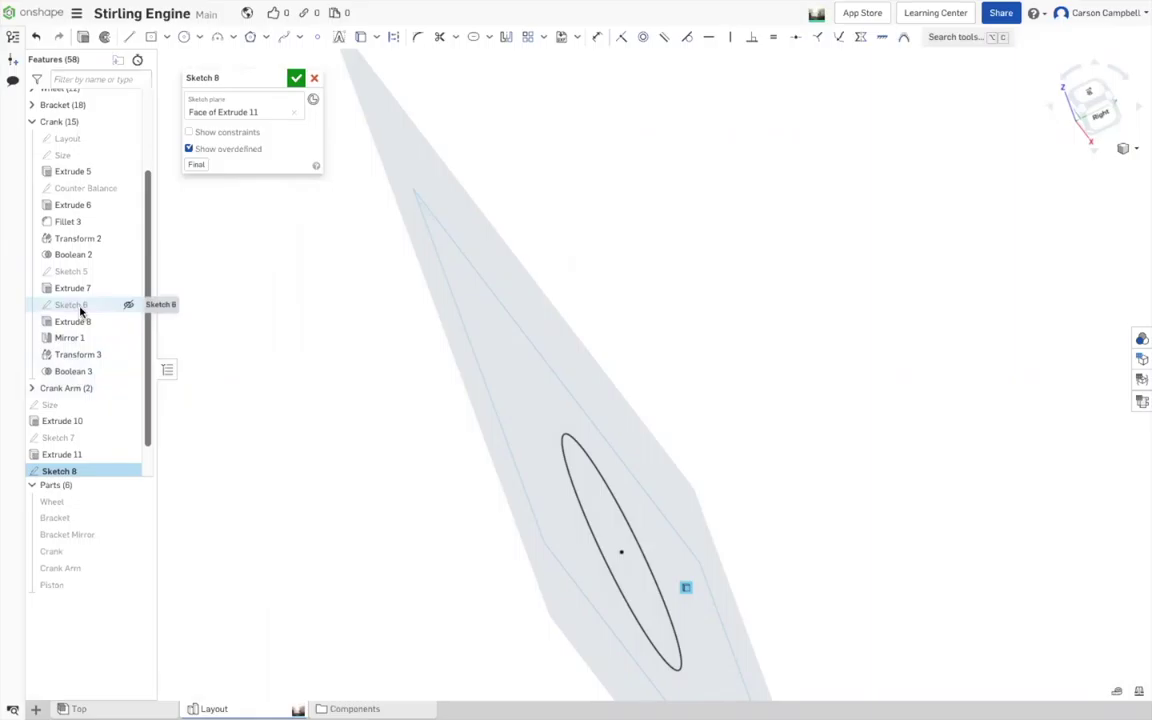
left_click(133, 307)
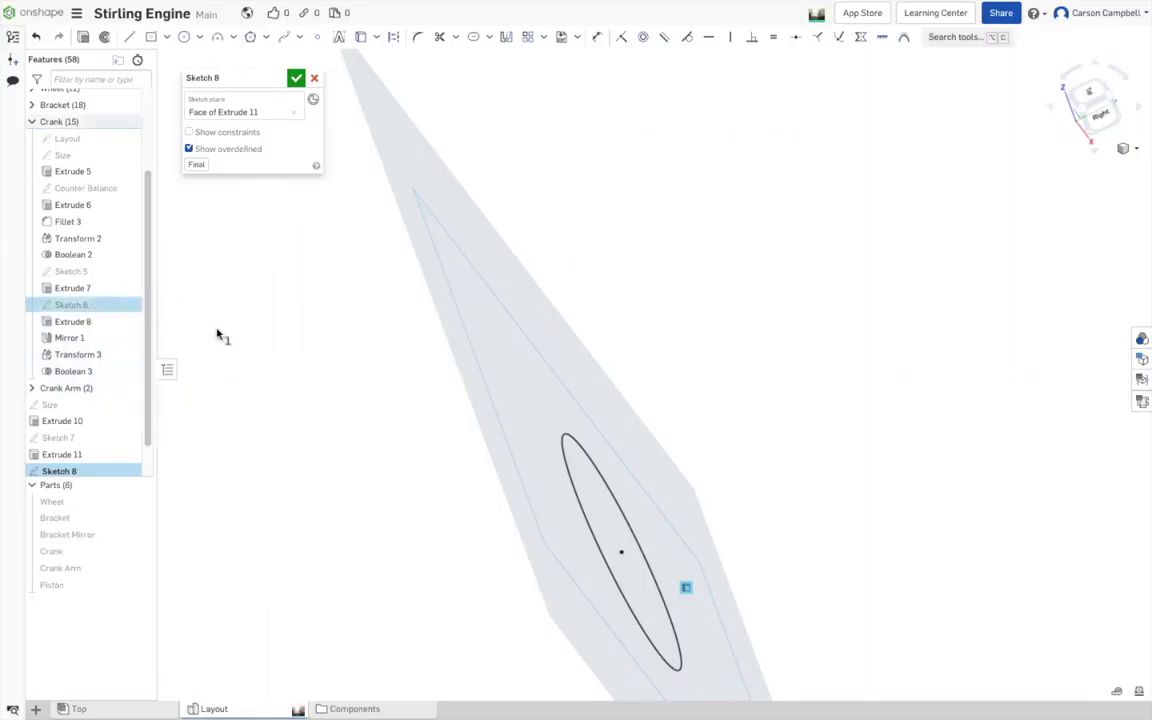
scroll(345, 368, "down", 3)
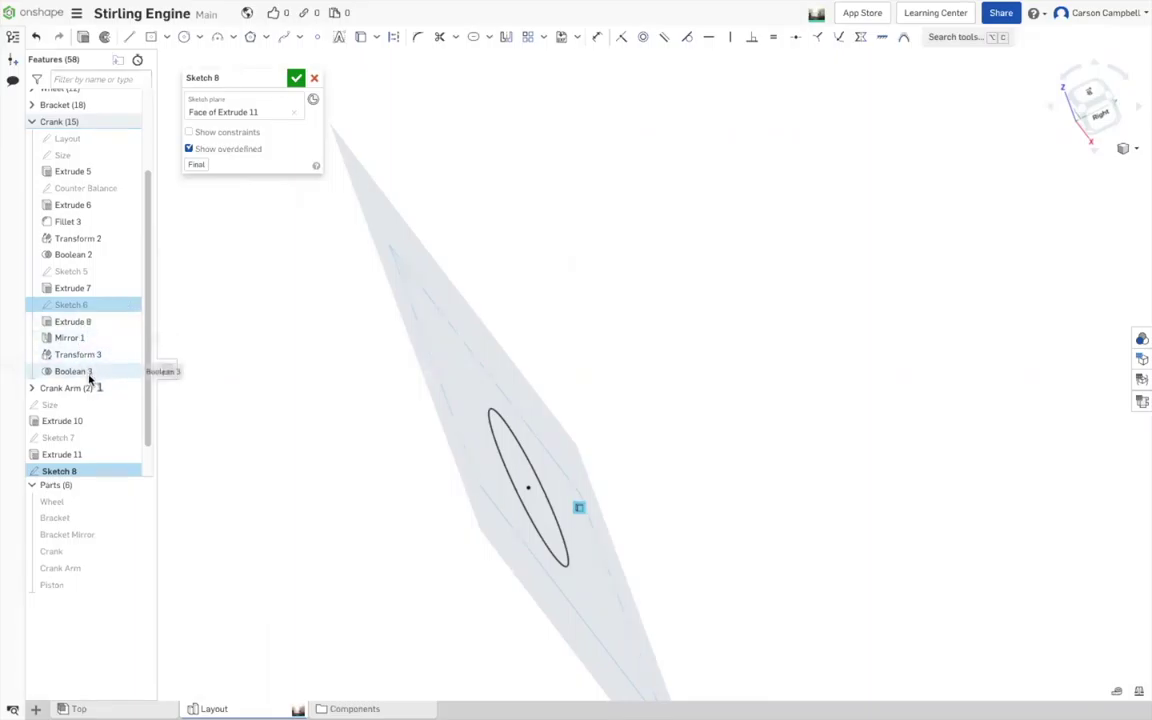
left_click(82, 273)
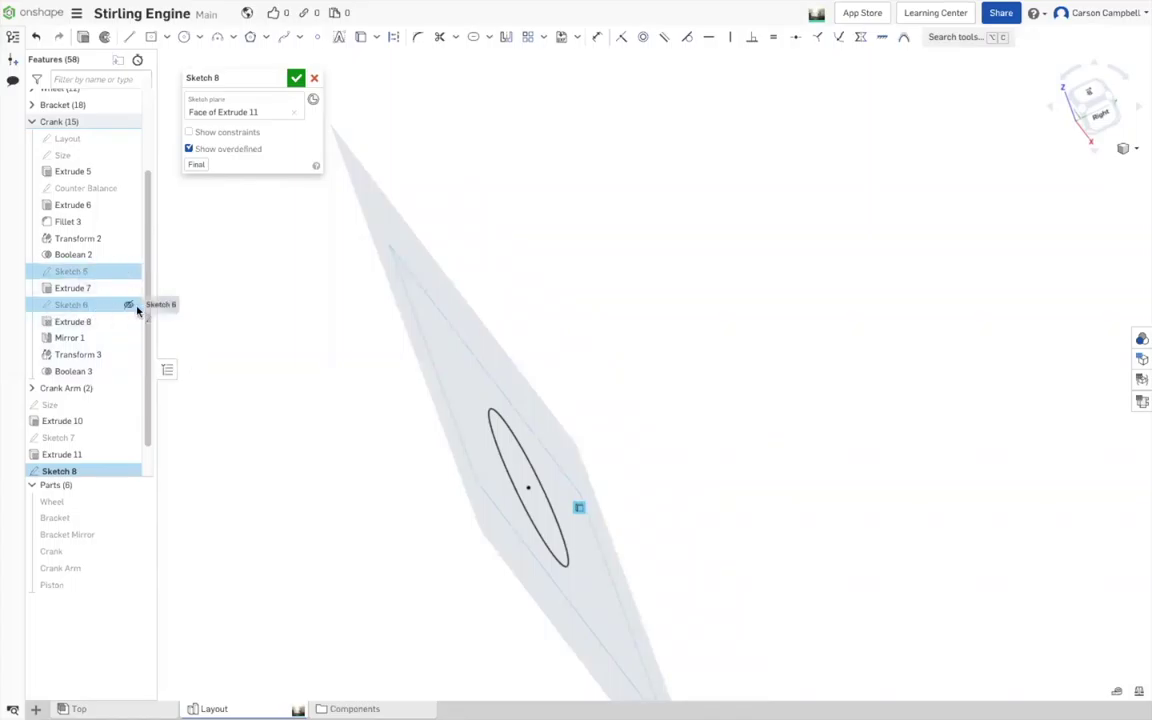
left_click(210, 310)
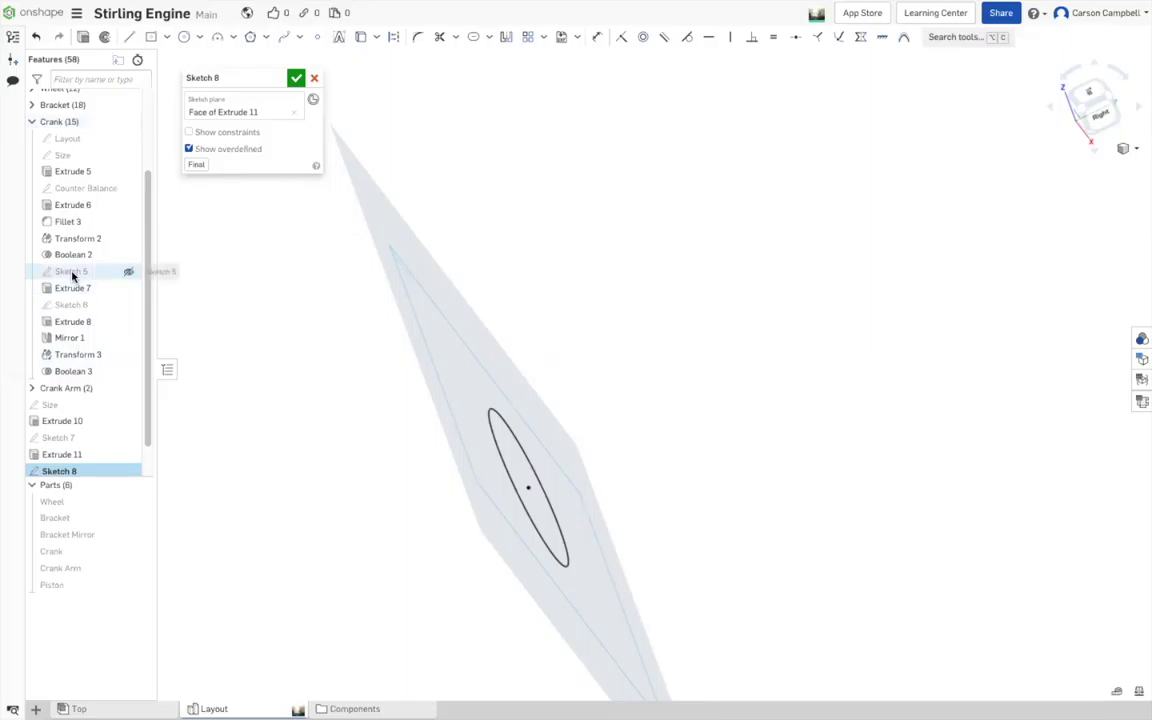
left_click(72, 276)
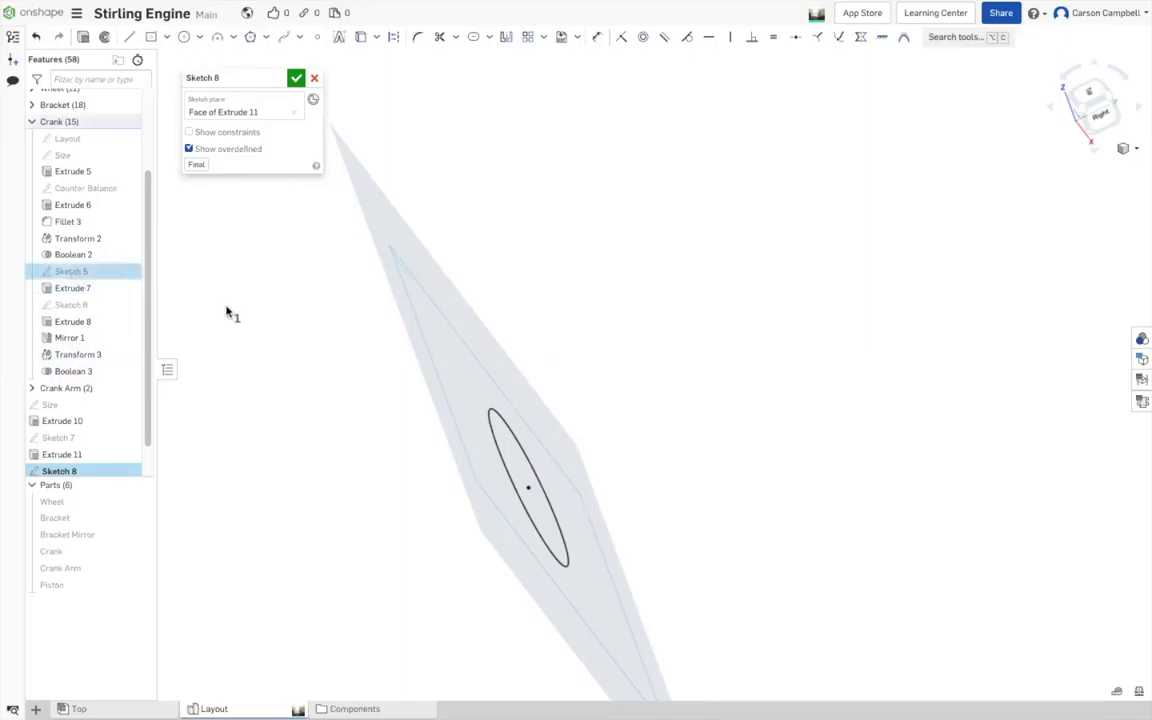
key("n")
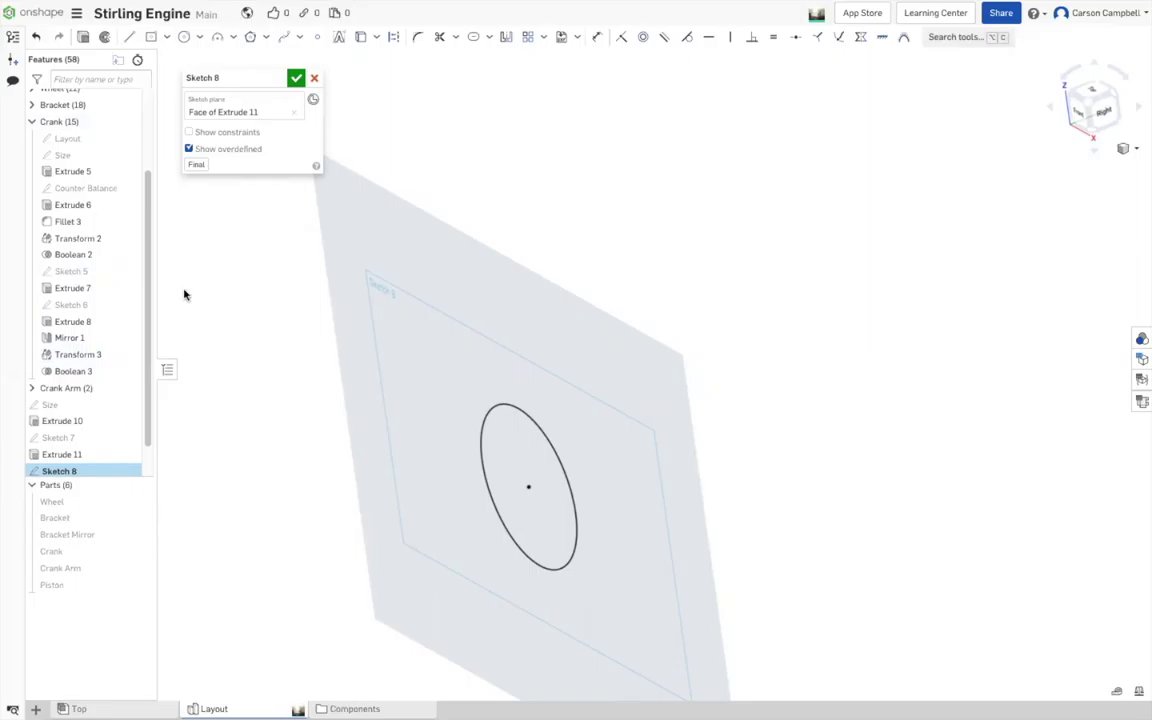
- Collapse Crank, expand Crank Arm, and check the diameter of its Size sketch circle
left_click(31, 121)
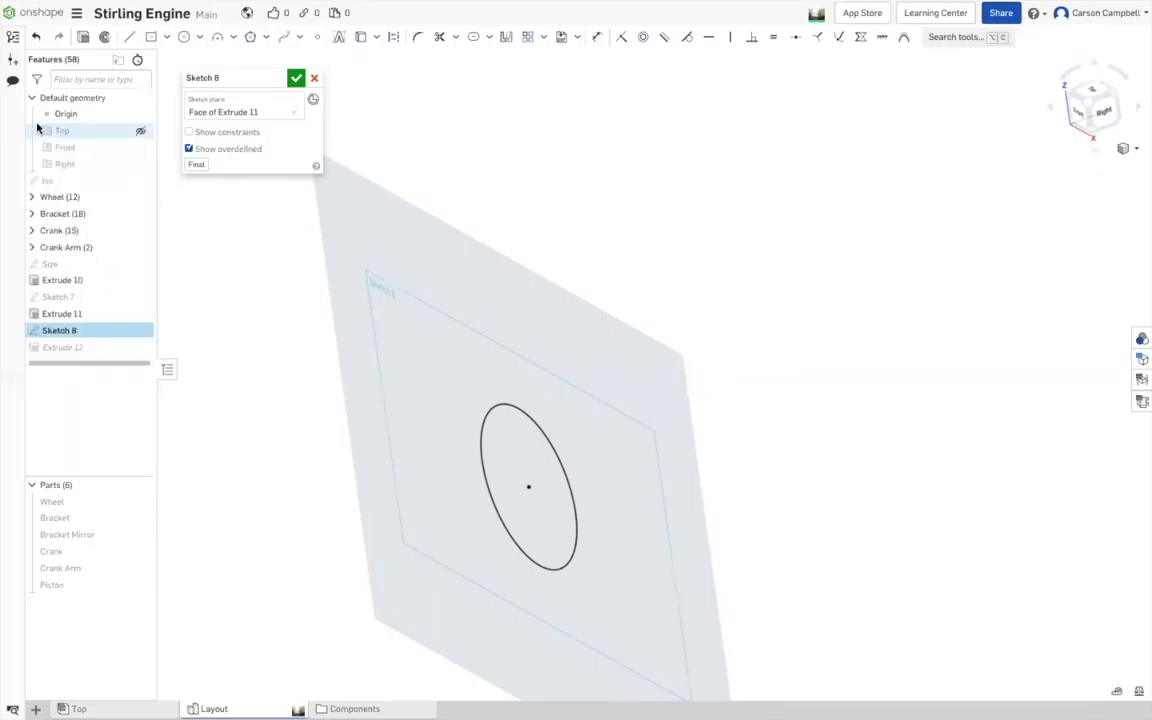
left_click(31, 247)
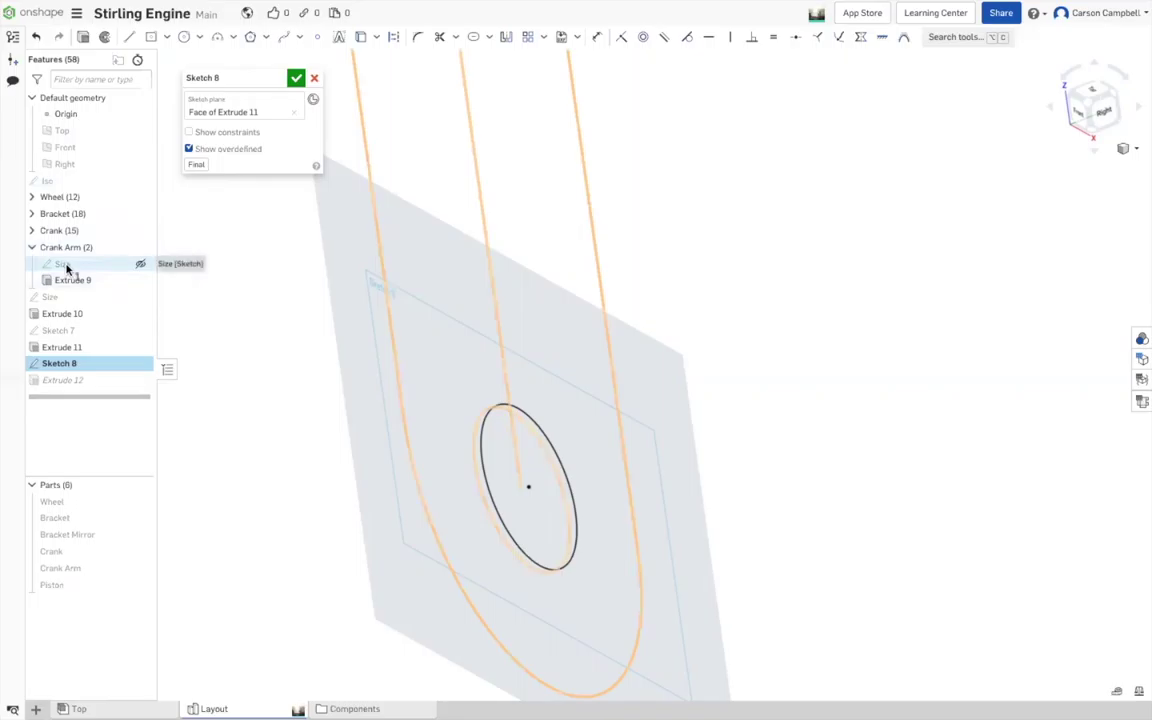
left_click(67, 266)
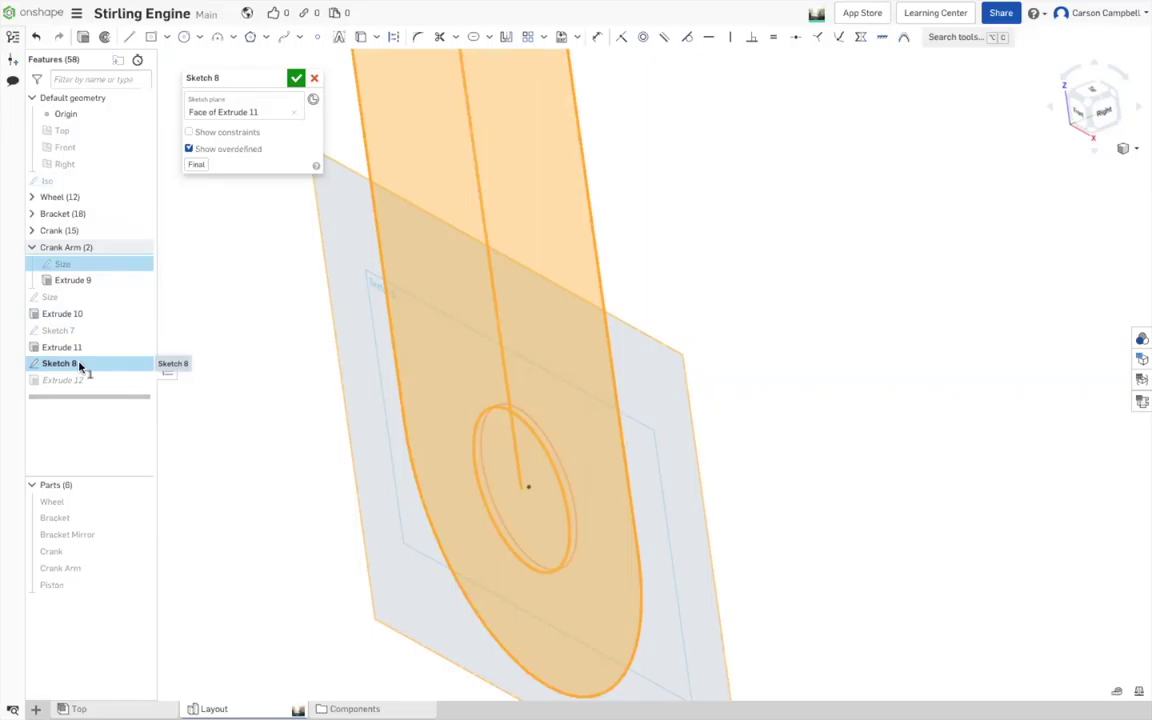
left_click(829, 183)
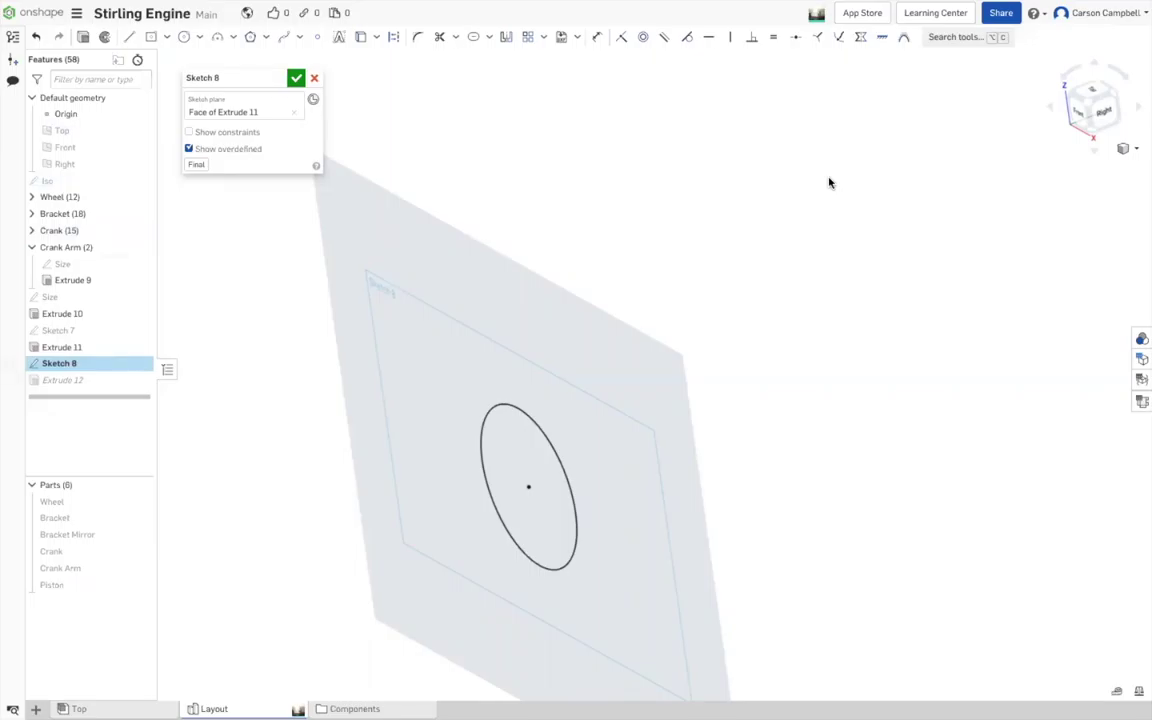
left_click(568, 484)
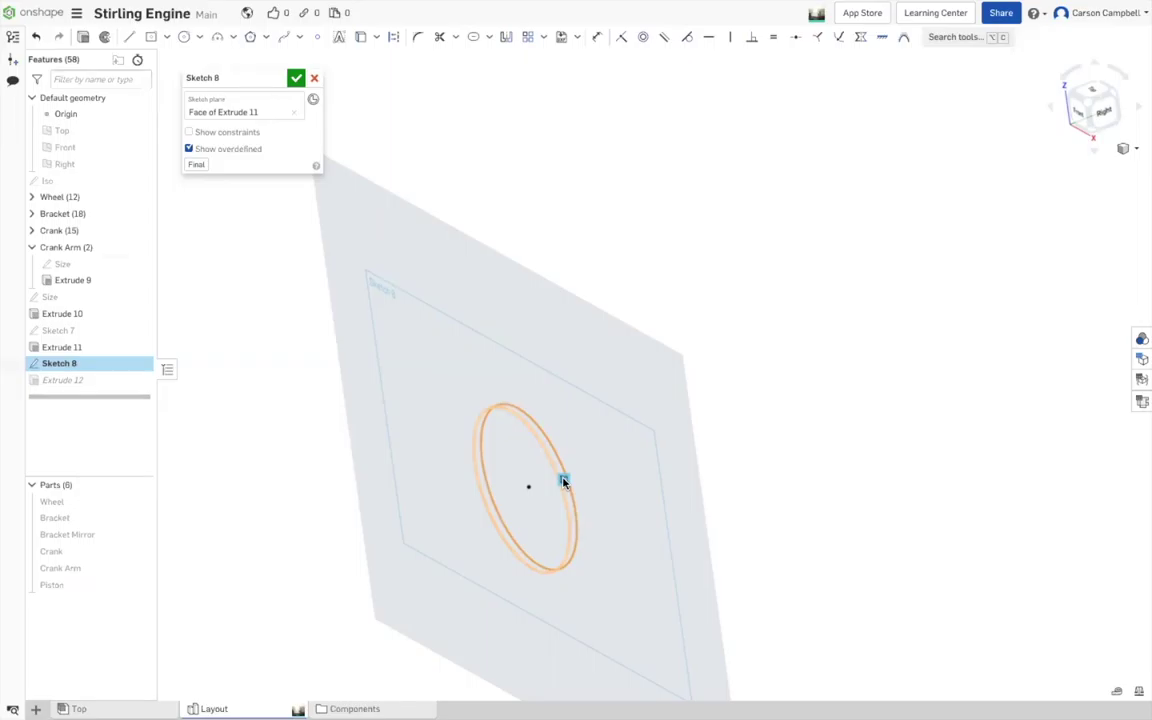
- Show and edit the Size sketch, select the arm's top-end circle, and unhide Crank
left_click(140, 263)
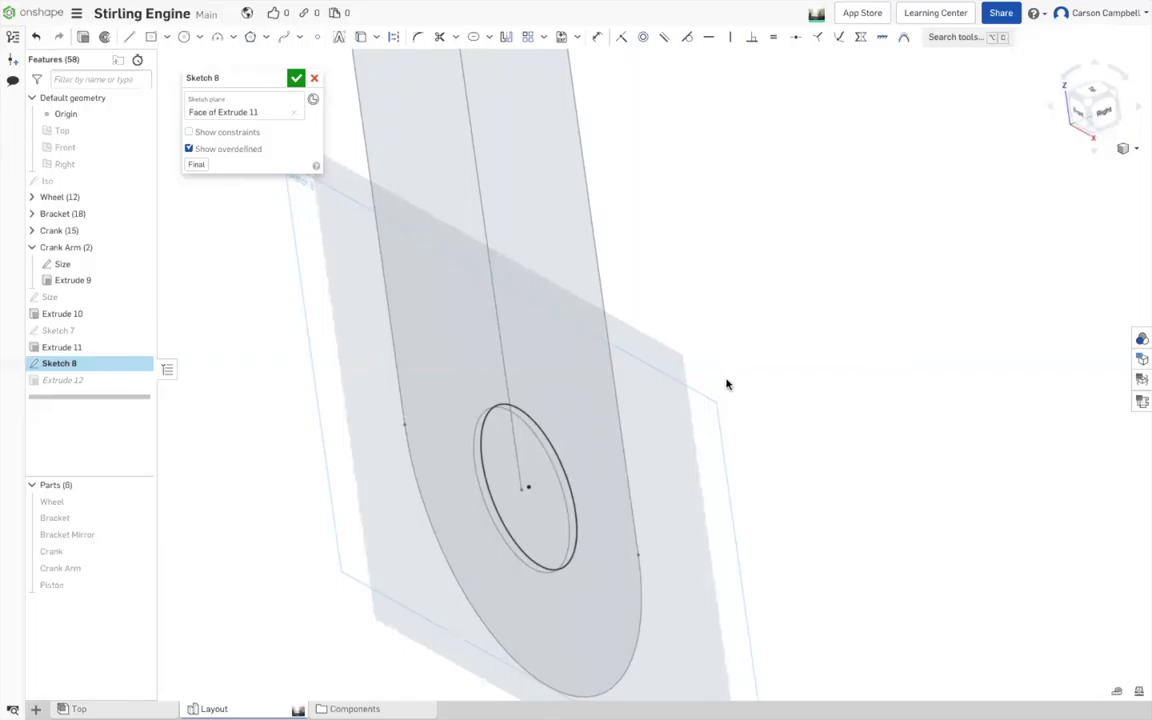
double_click(72, 263)
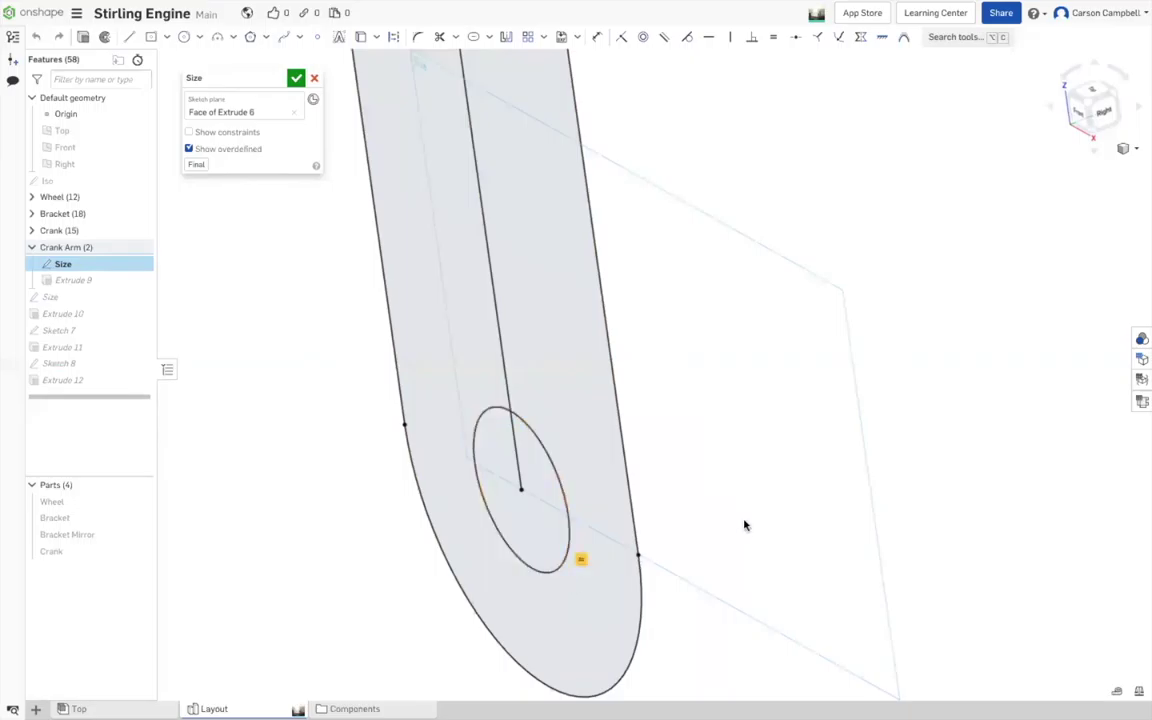
scroll(746, 540, "down", 5)
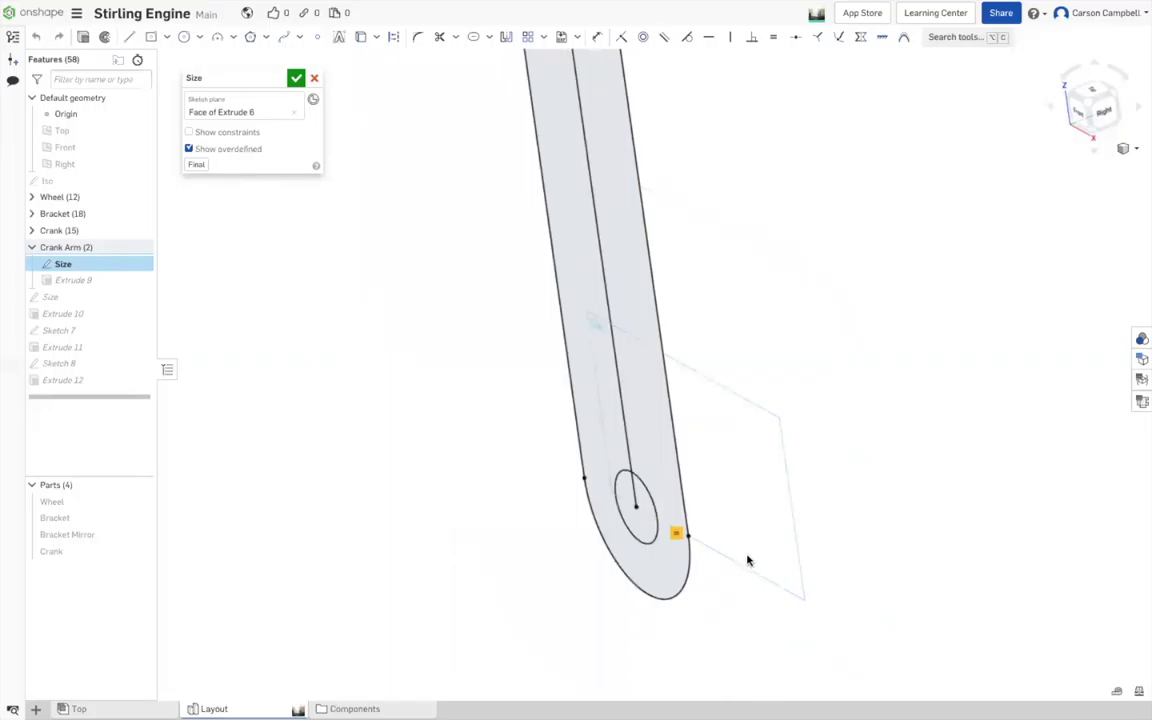
scroll(747, 560, "down", 4)
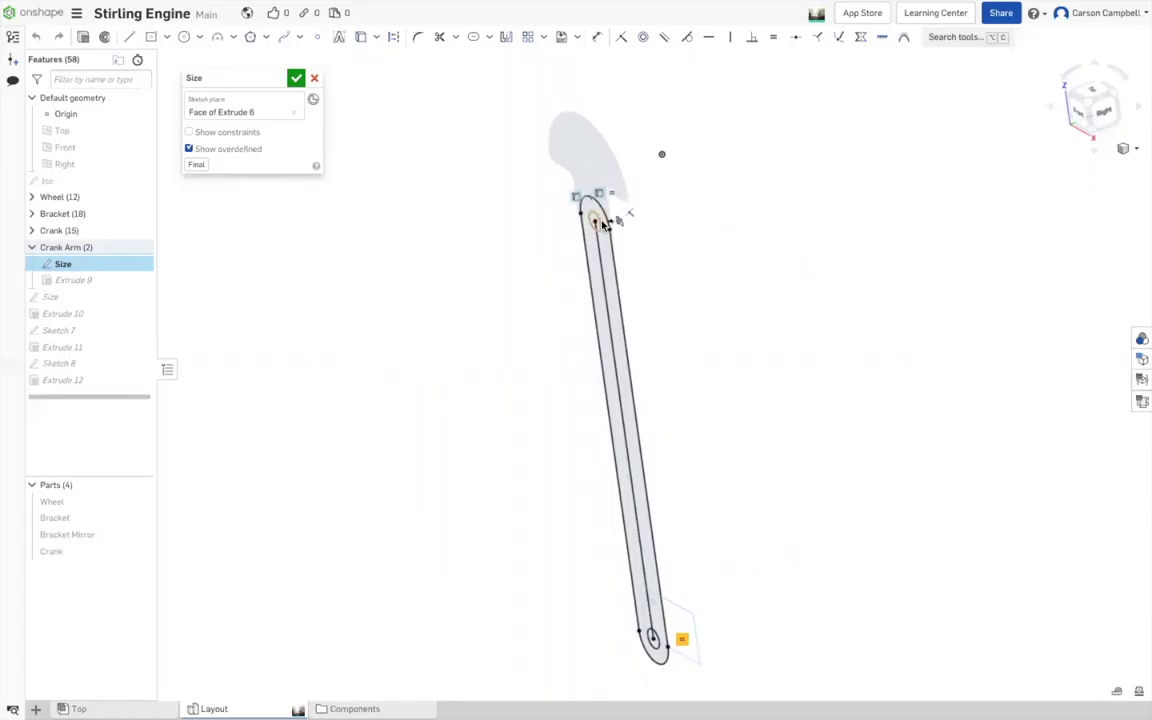
left_click(603, 222)
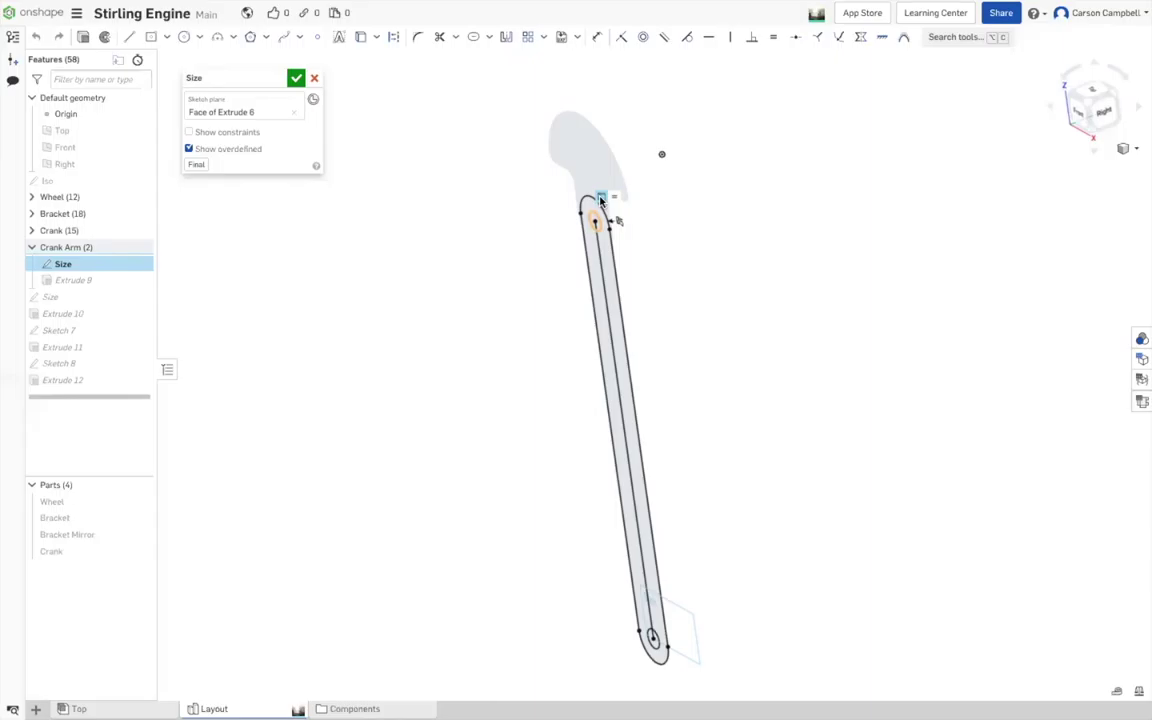
scroll(600, 201, "up", 5)
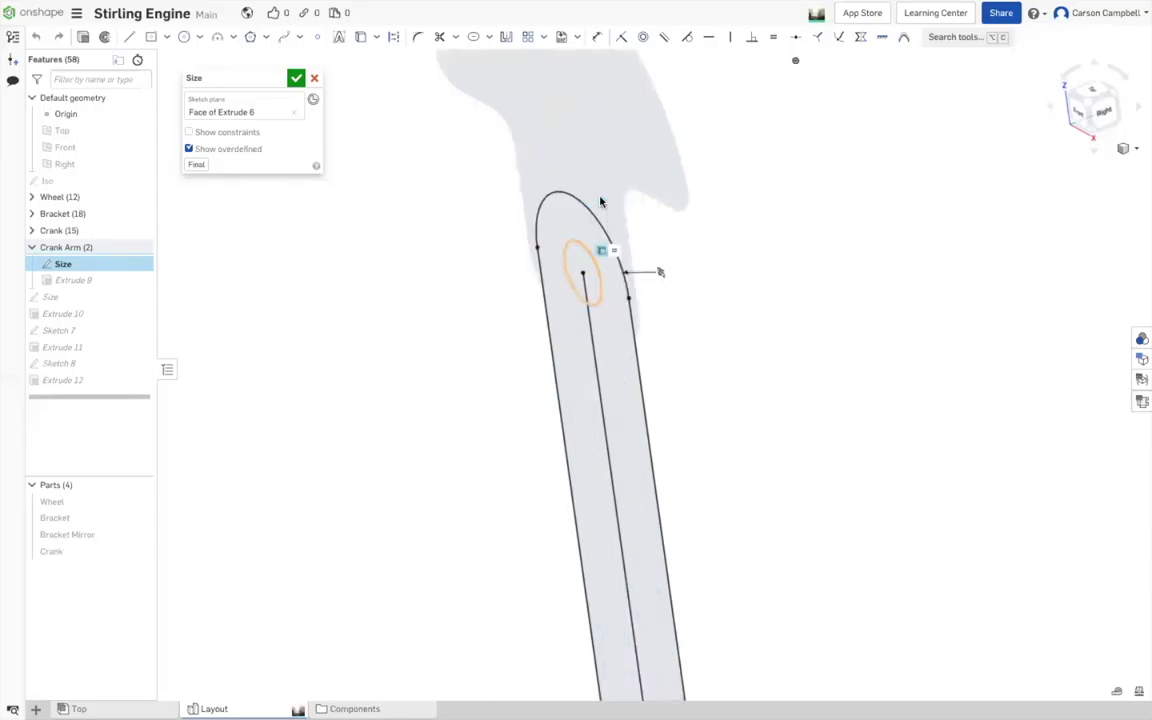
scroll(600, 201, "up", 2)
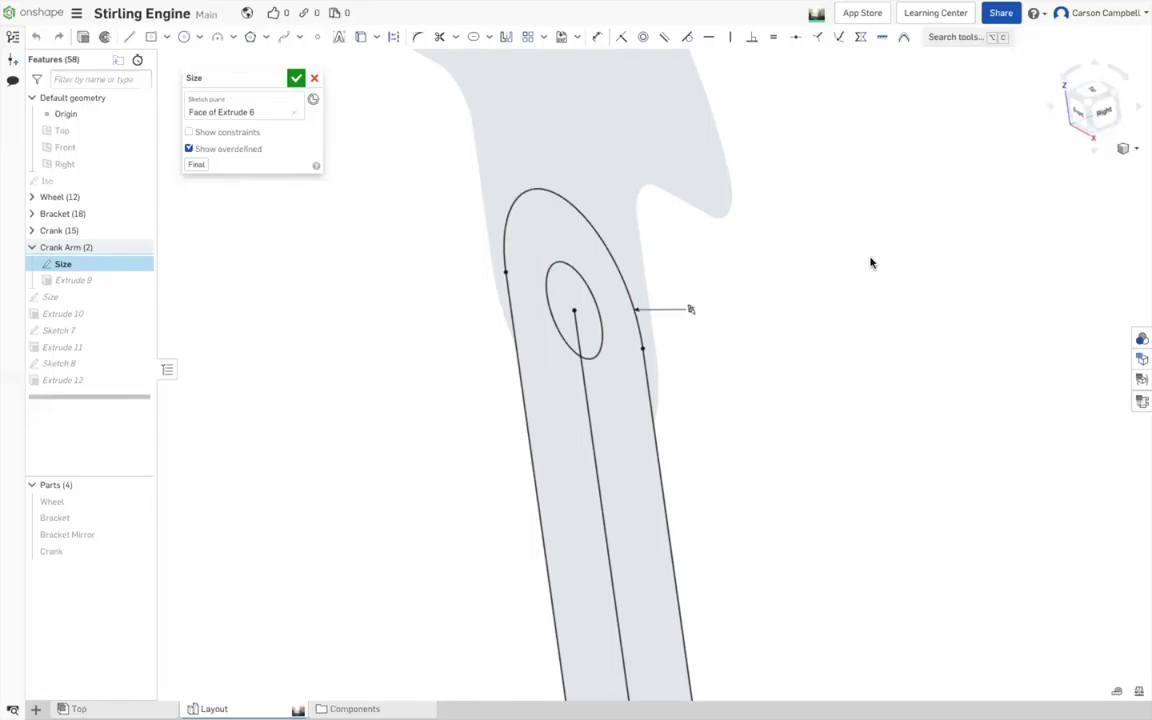
left_click(141, 553)
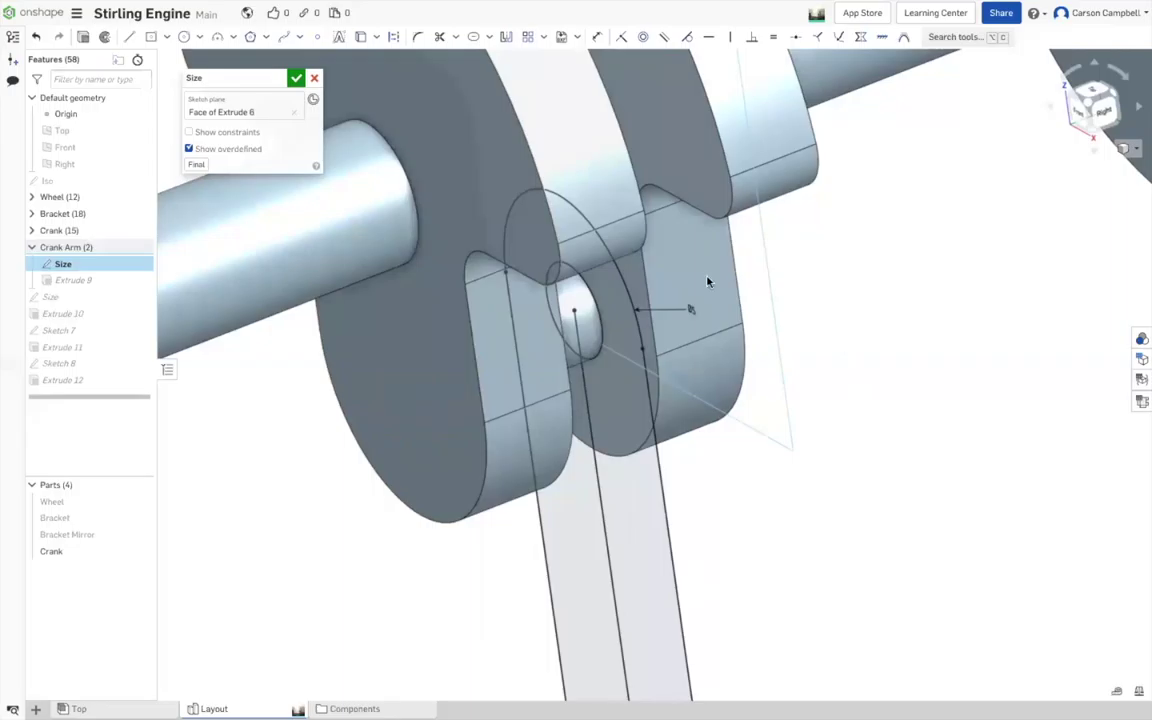
- Close the Size sketch, check the crank pin hole edge, and hide Size
left_click(295, 80)
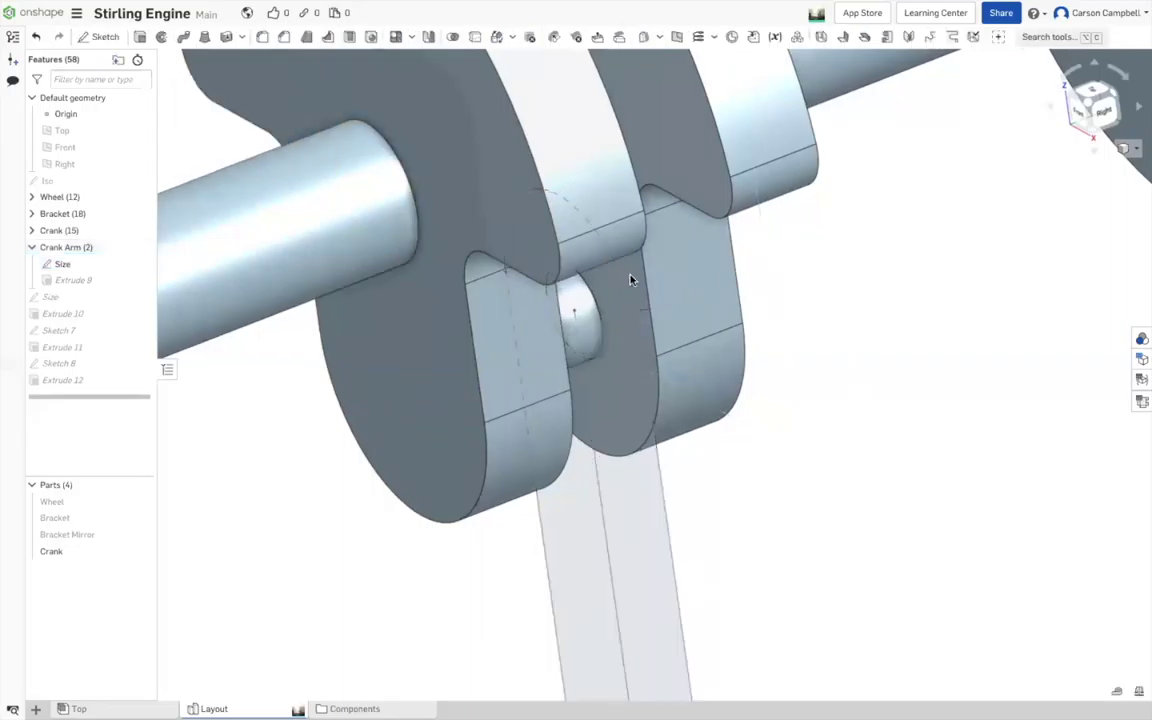
left_click(1130, 143)
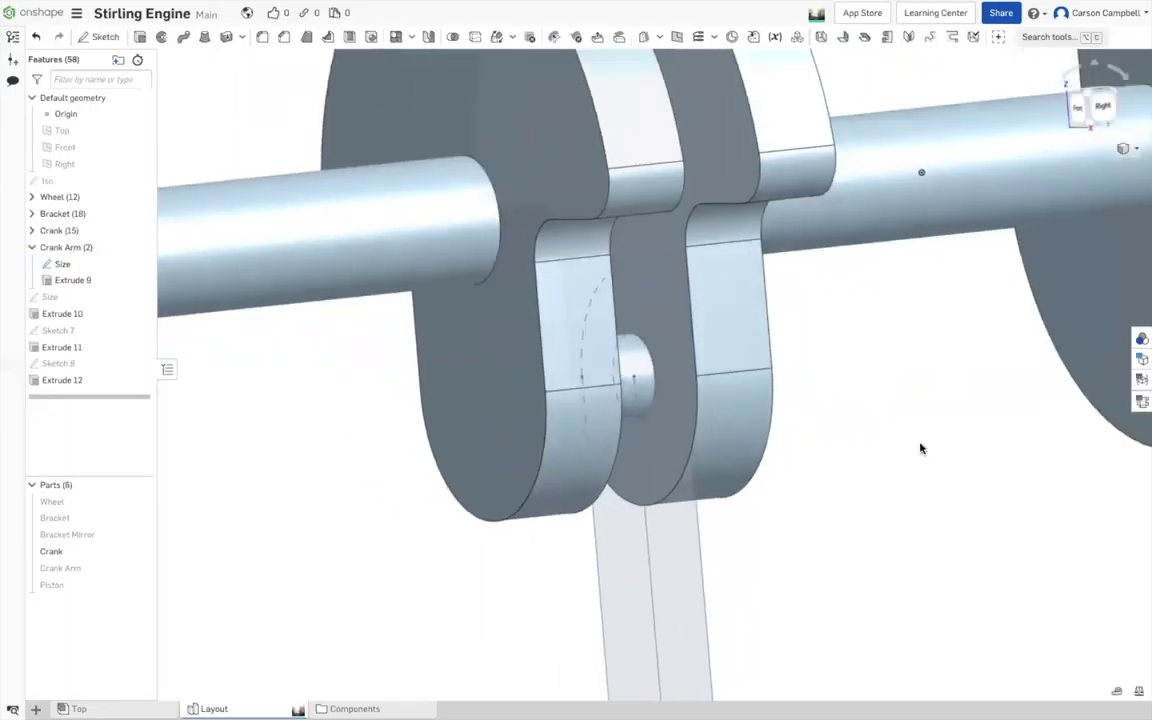
left_click(662, 365)
left_click(211, 378)
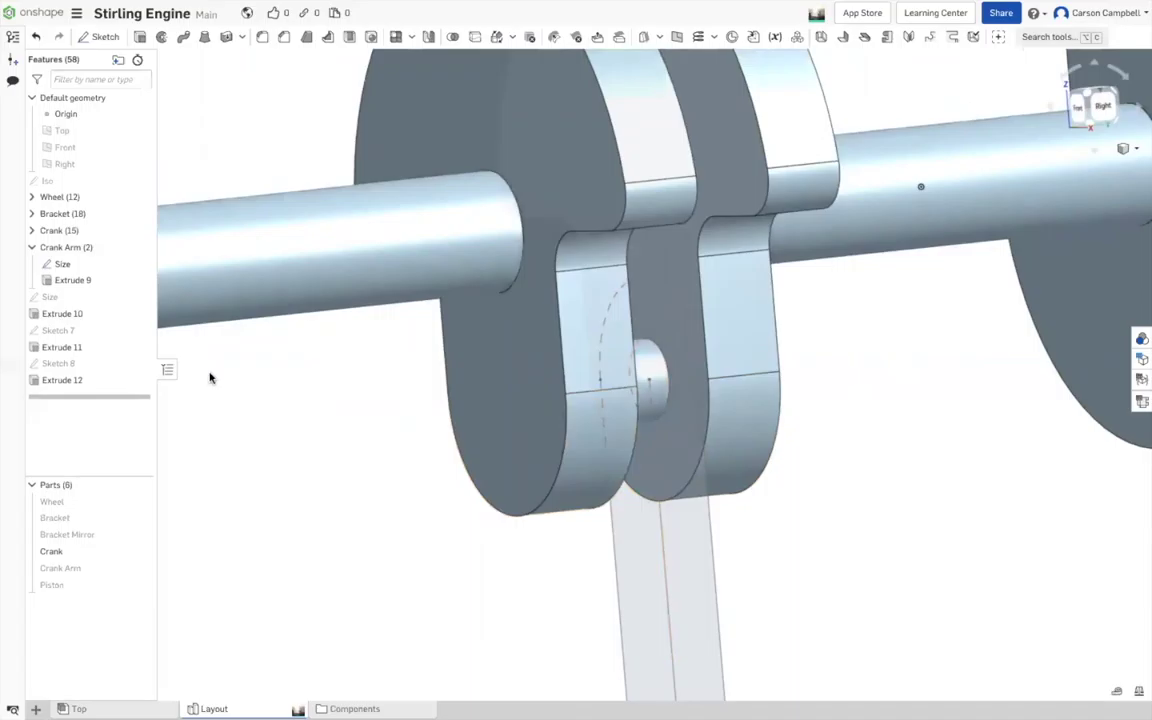
left_click(141, 263)
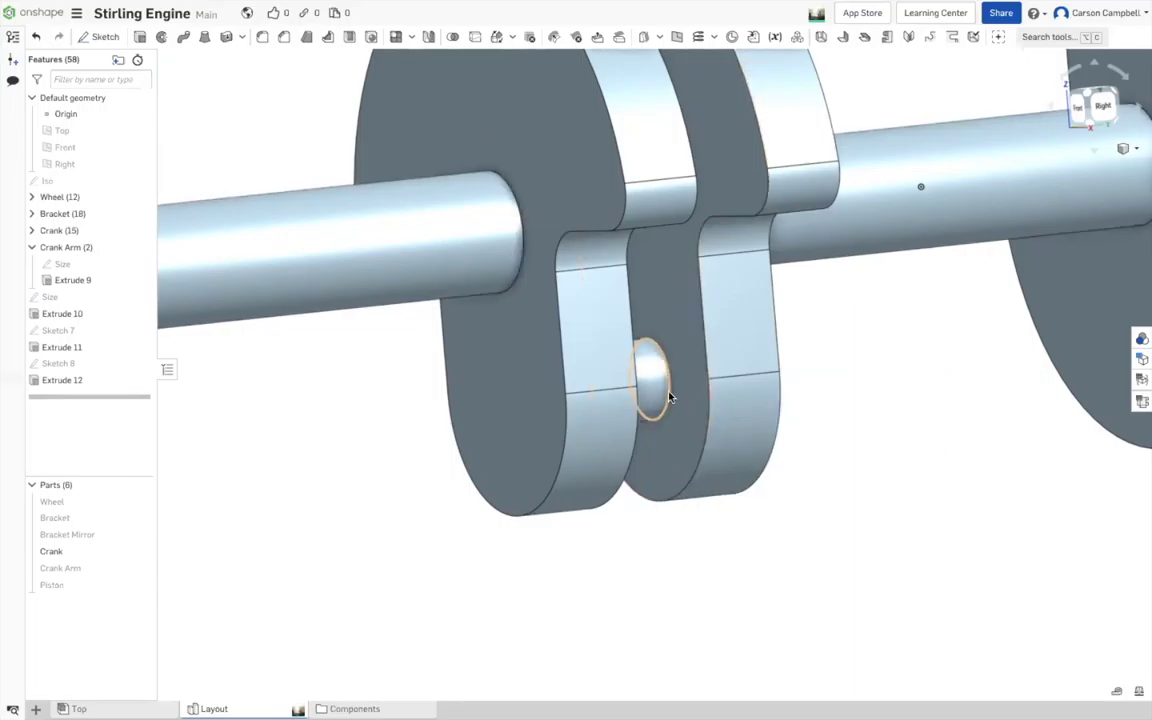
- Expand the Crank folder, select Boolean 3, and confirm the crank pin's 2.000 mm diameter
double_click(74, 266)
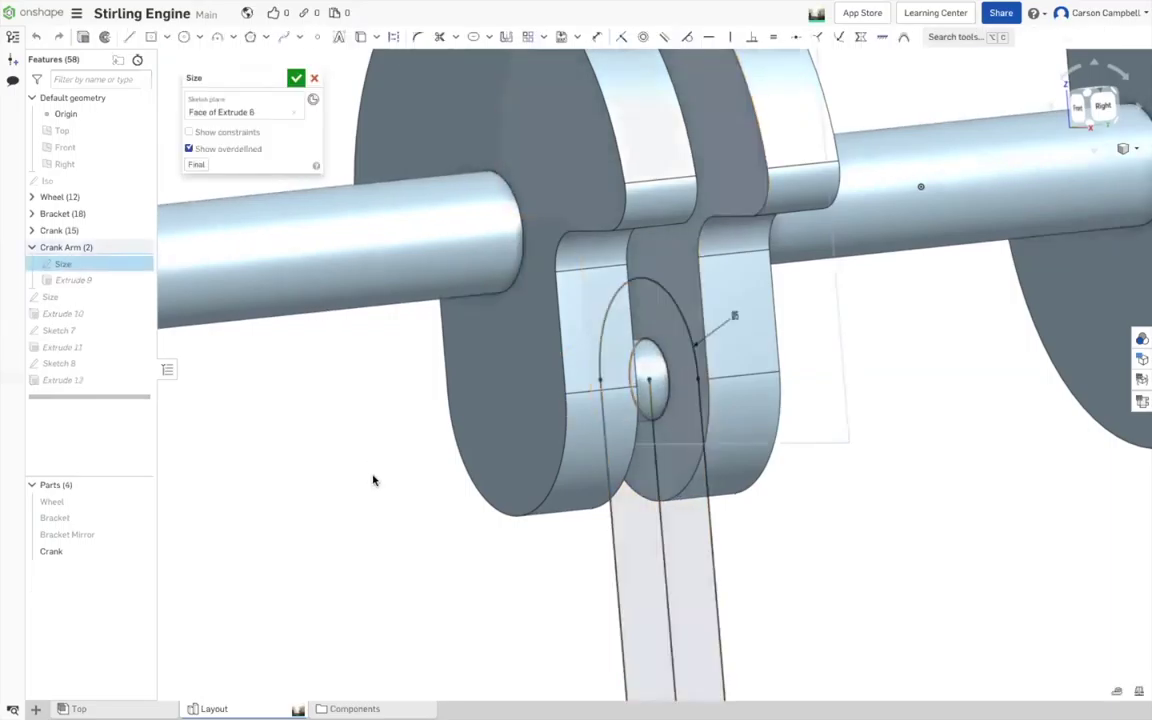
left_click(296, 78)
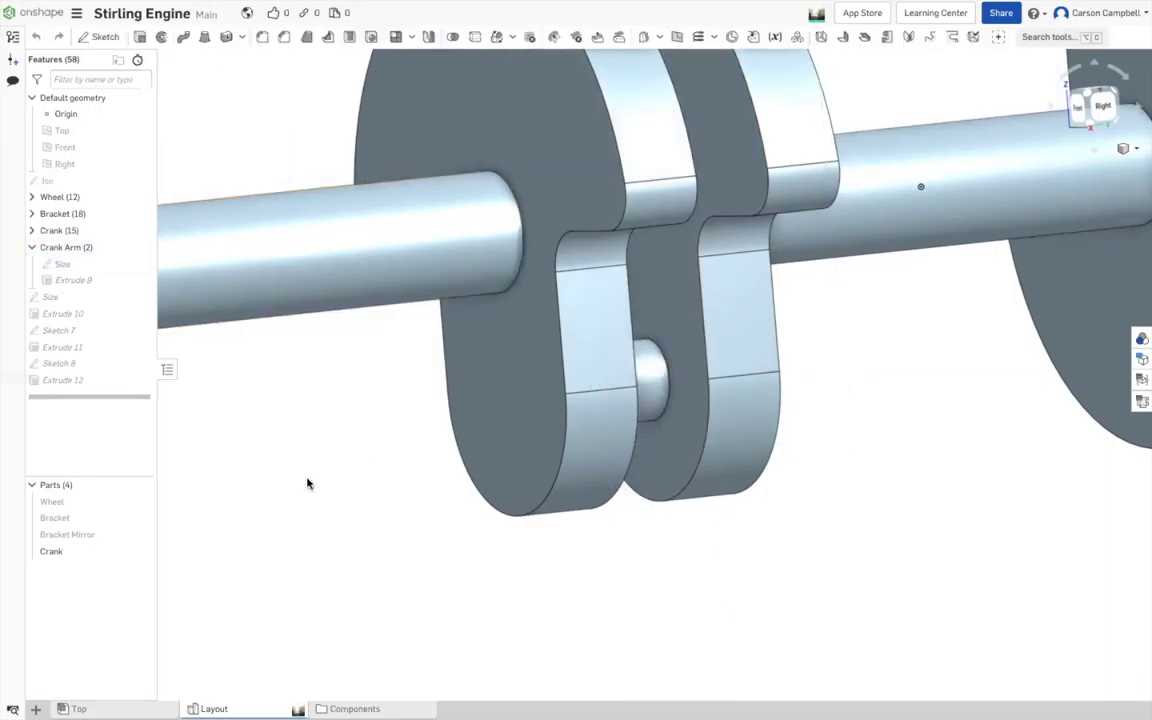
left_click(31, 231)
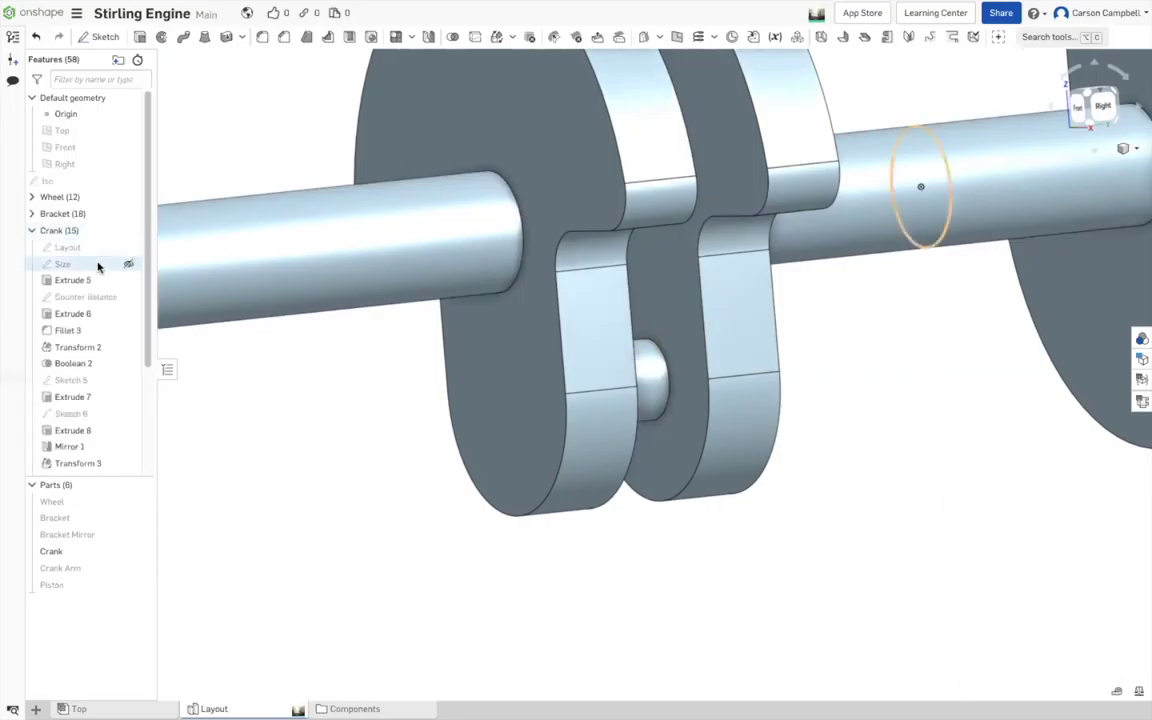
scroll(98, 268, "down", 3)
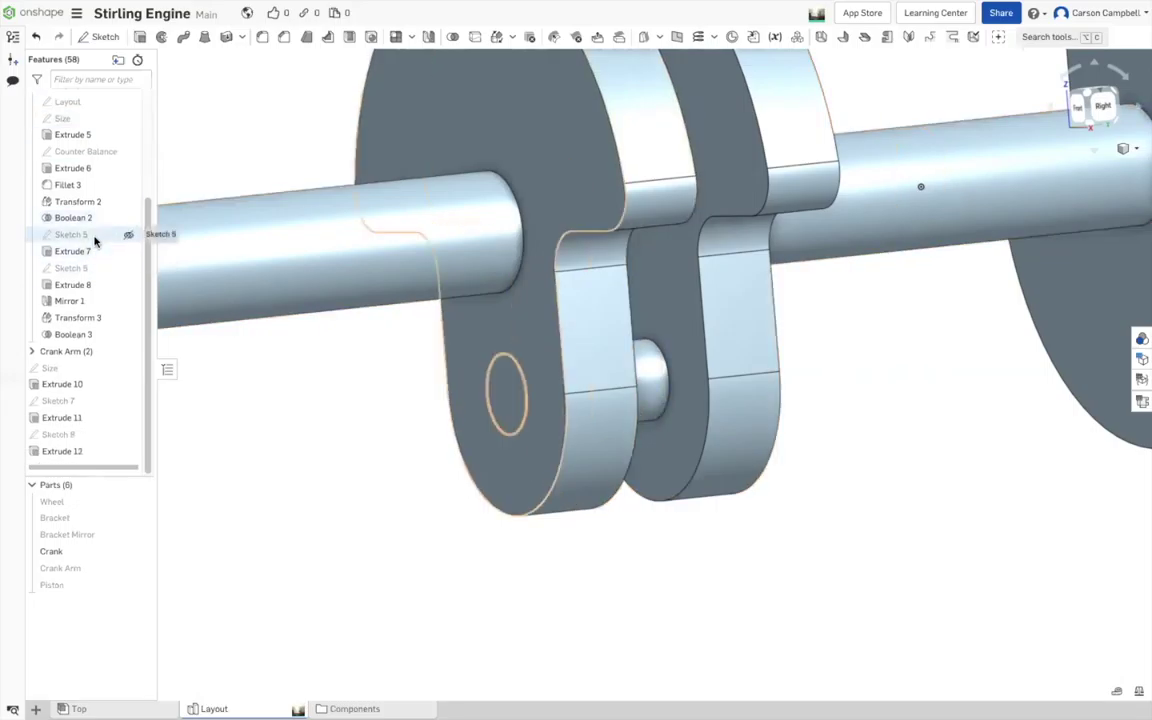
left_click(72, 334)
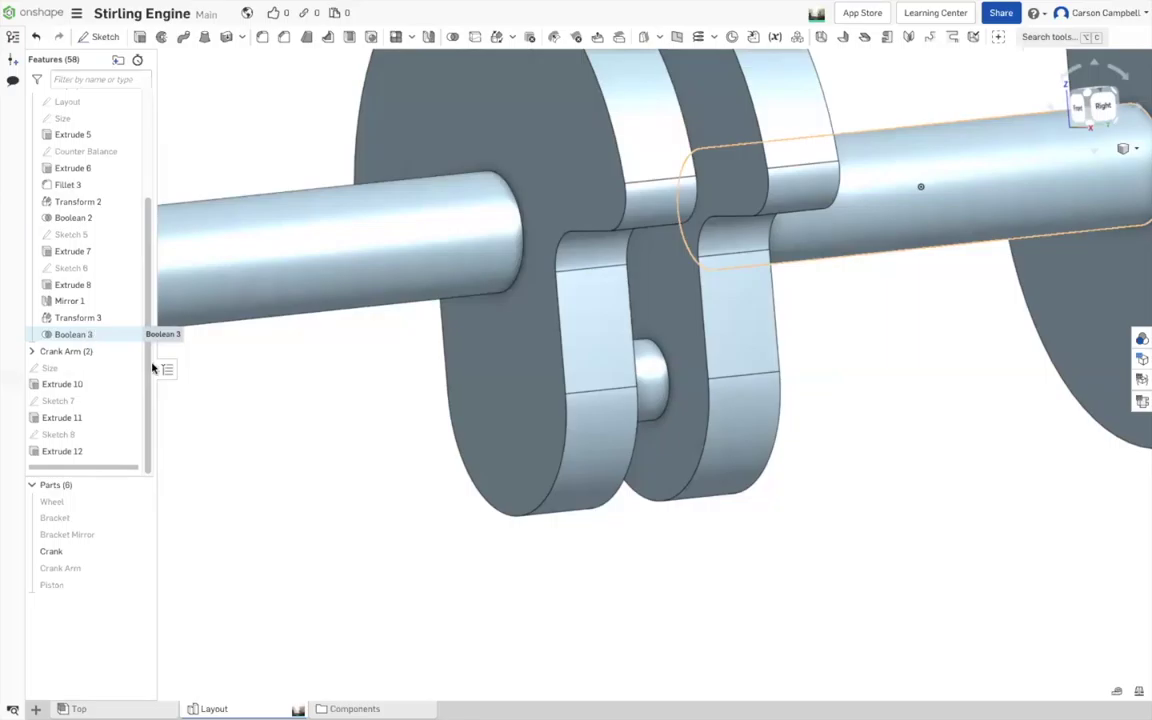
left_click(657, 378)
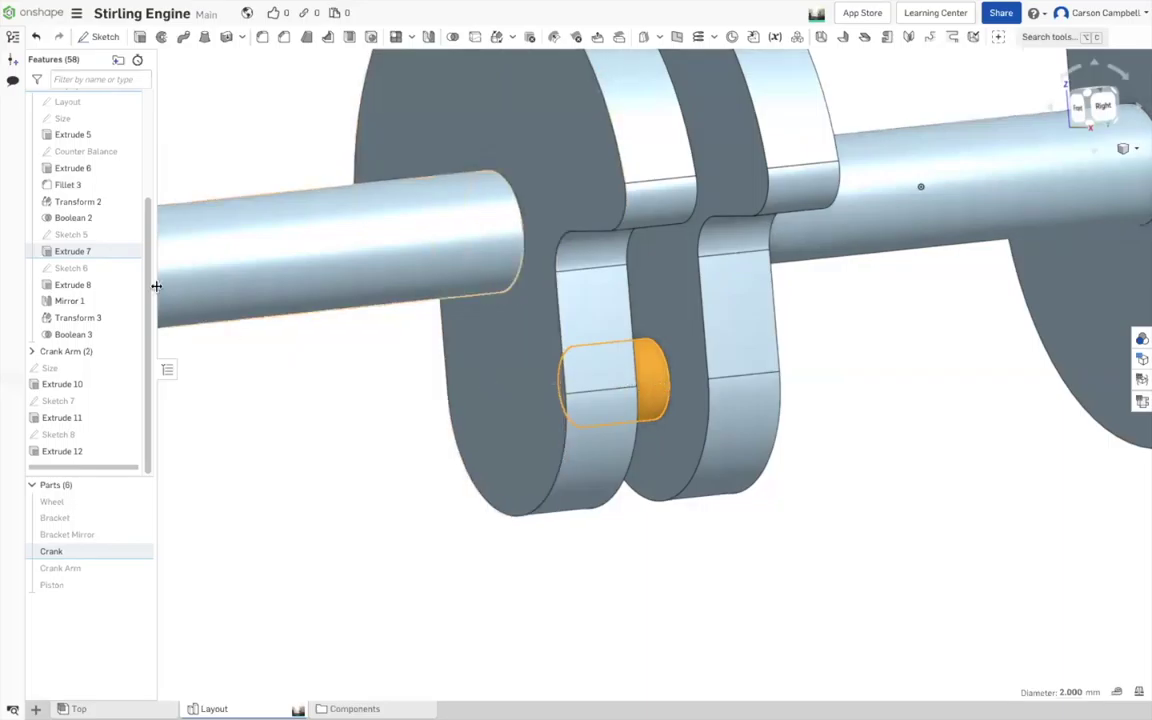
- Enlarge the Sketch 5 pin circle's diameter and accept the sketch to thicken the crank pin
double_click(88, 236)
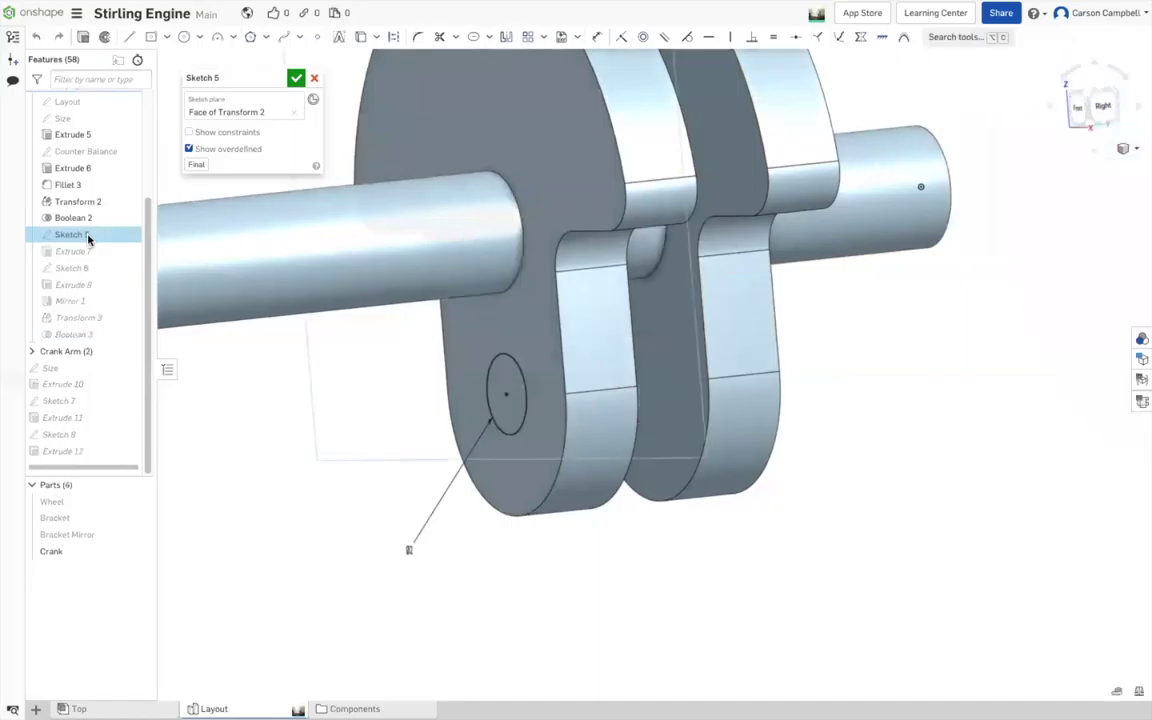
left_click(408, 549)
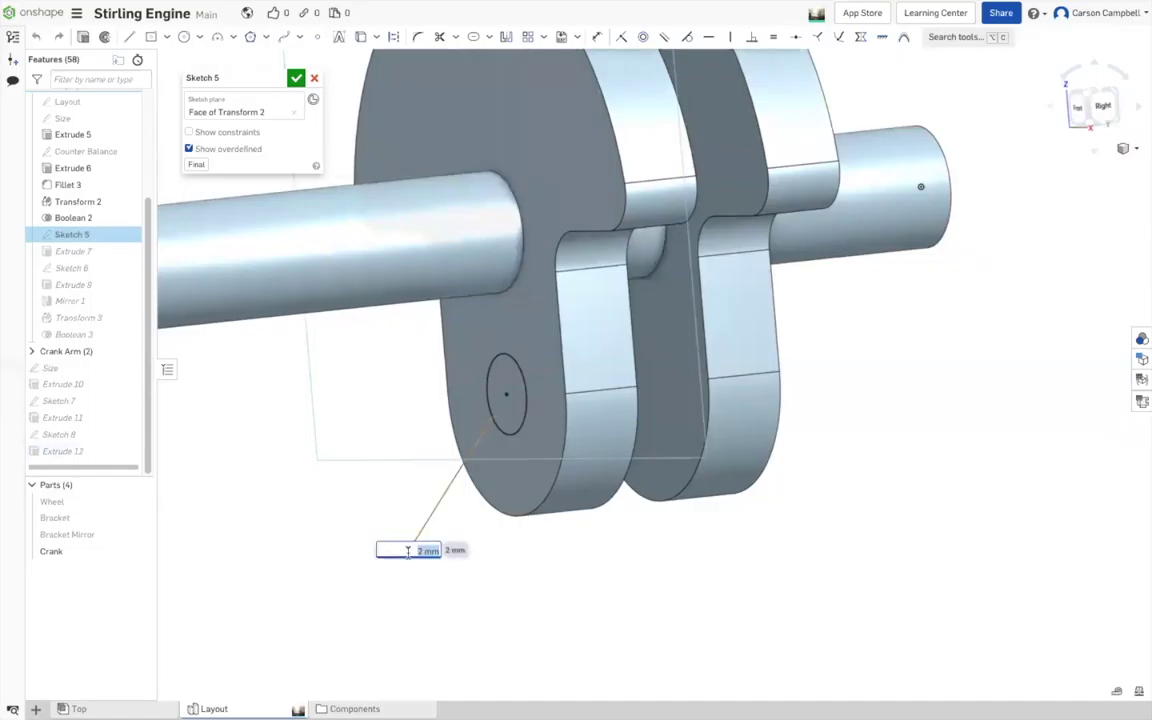
left_click_drag(408, 549, 360, 627)
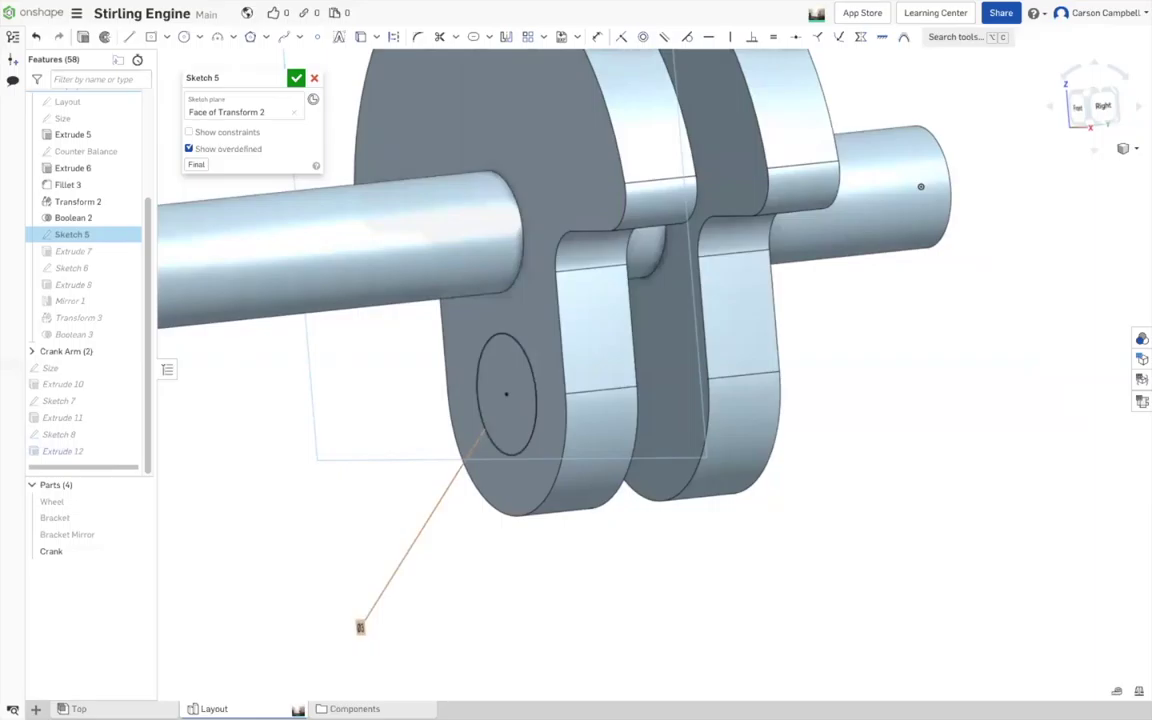
left_click(296, 80)
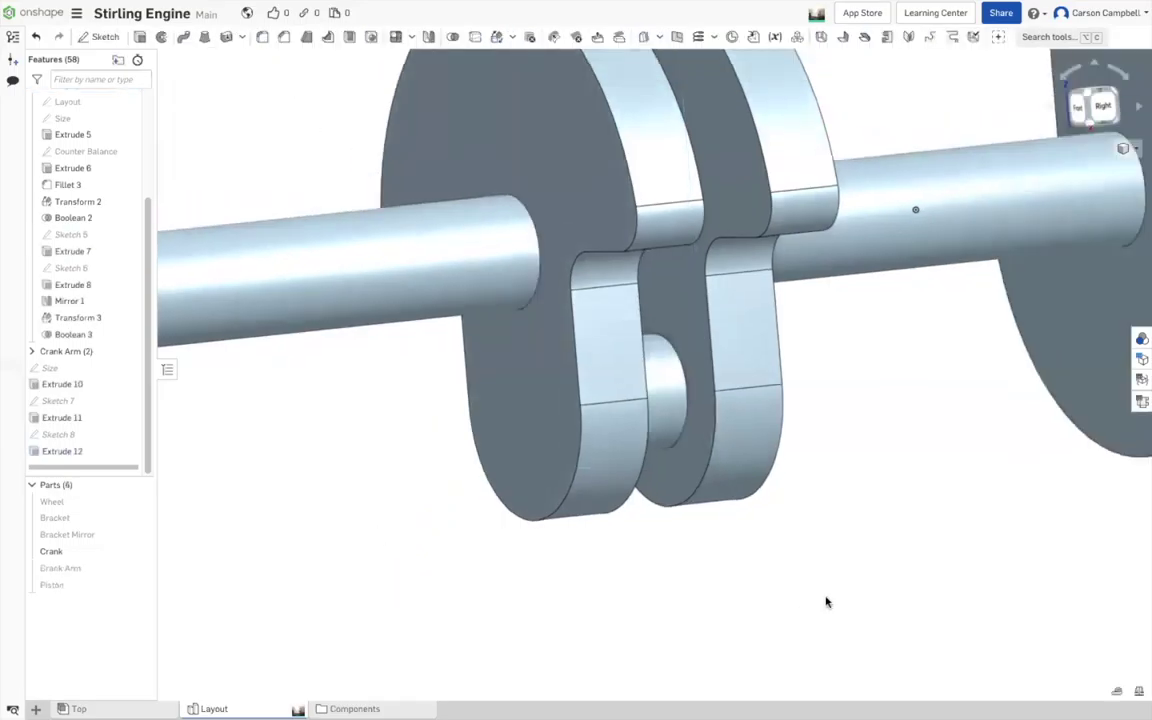
- Unhide Crank Arm and Piston, then orbit to see crank, rod and piston at an angle
scroll(746, 542, "down", 3)
scroll(347, 157, "down", 2)
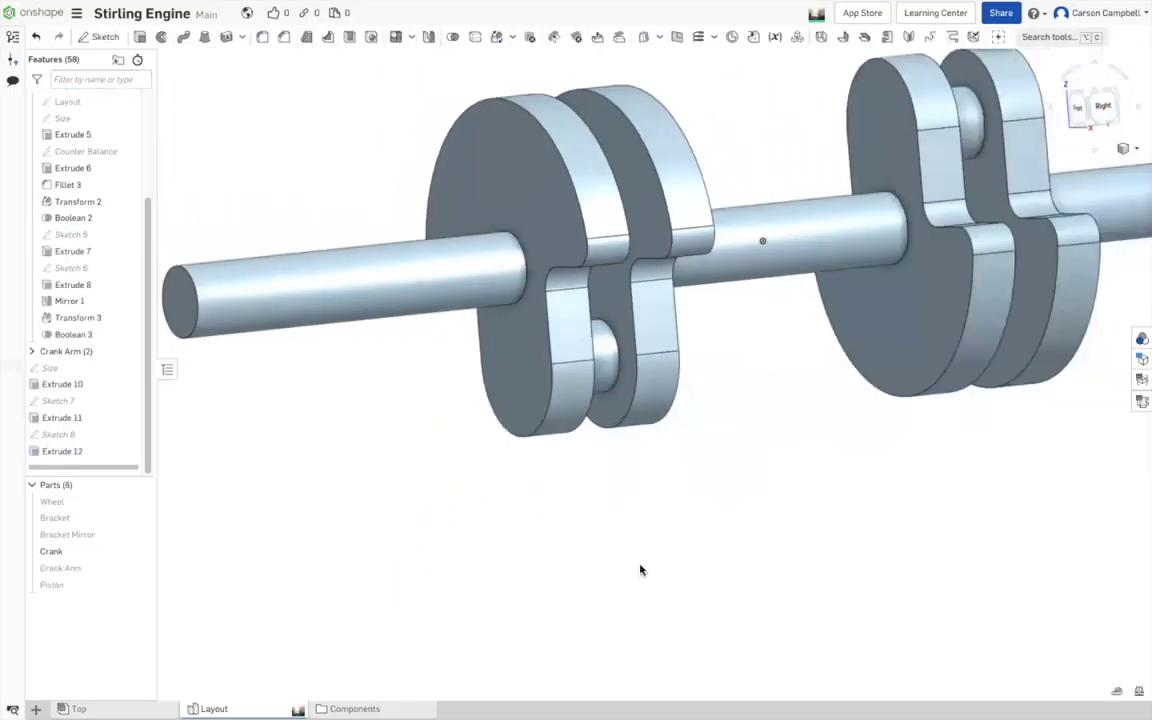
left_click(138, 568)
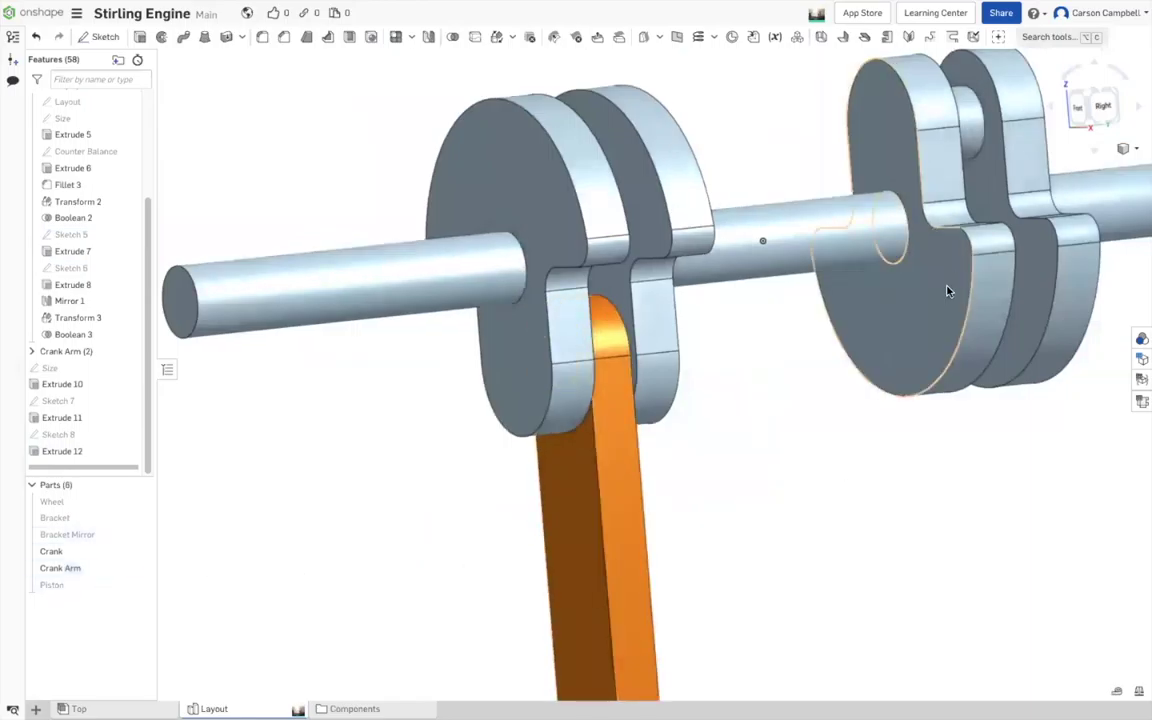
scroll(944, 291, "down", 4)
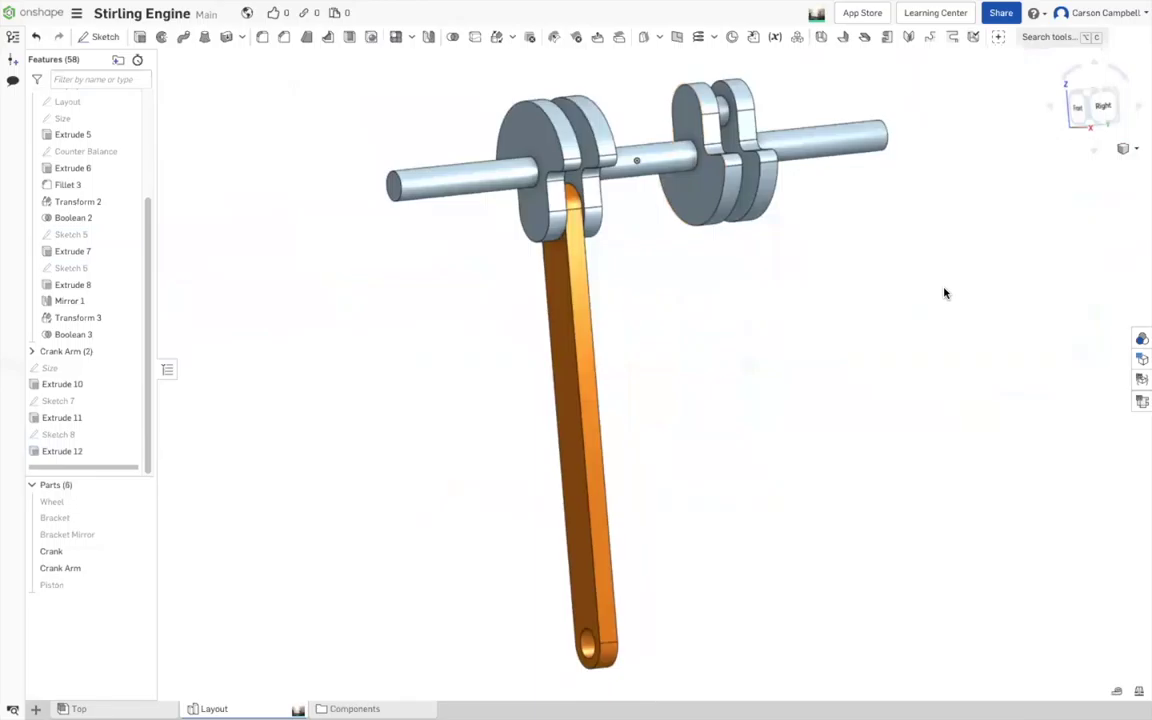
key("shift+1")
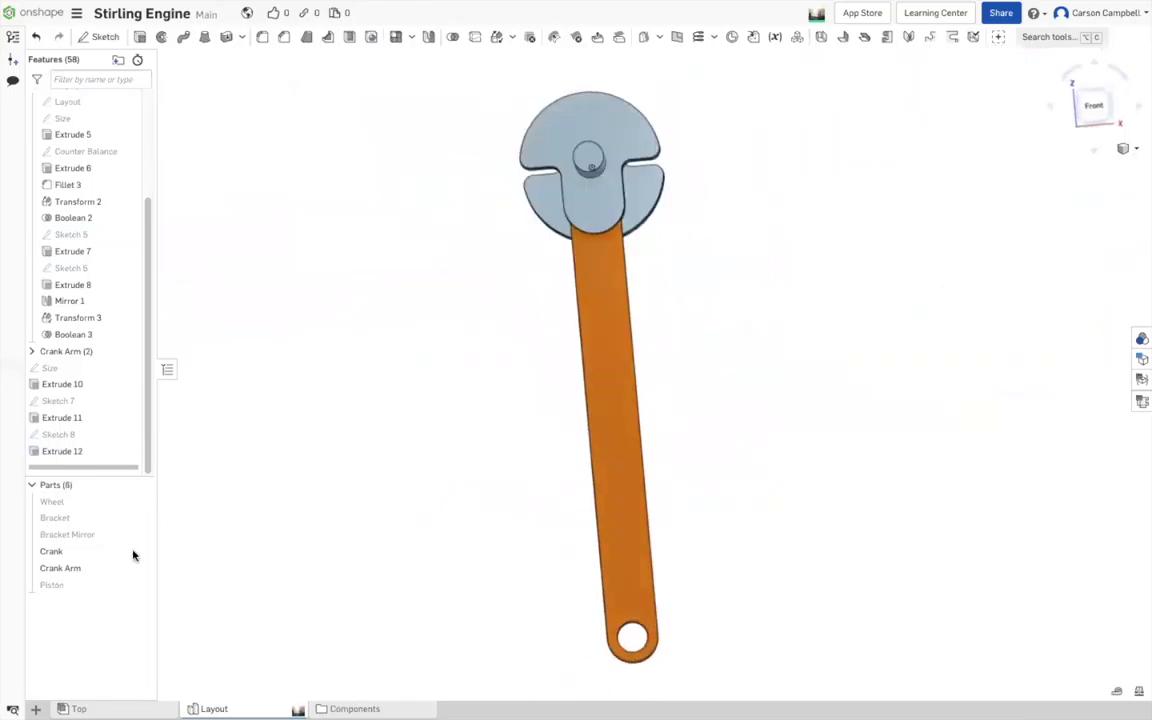
left_click(141, 586)
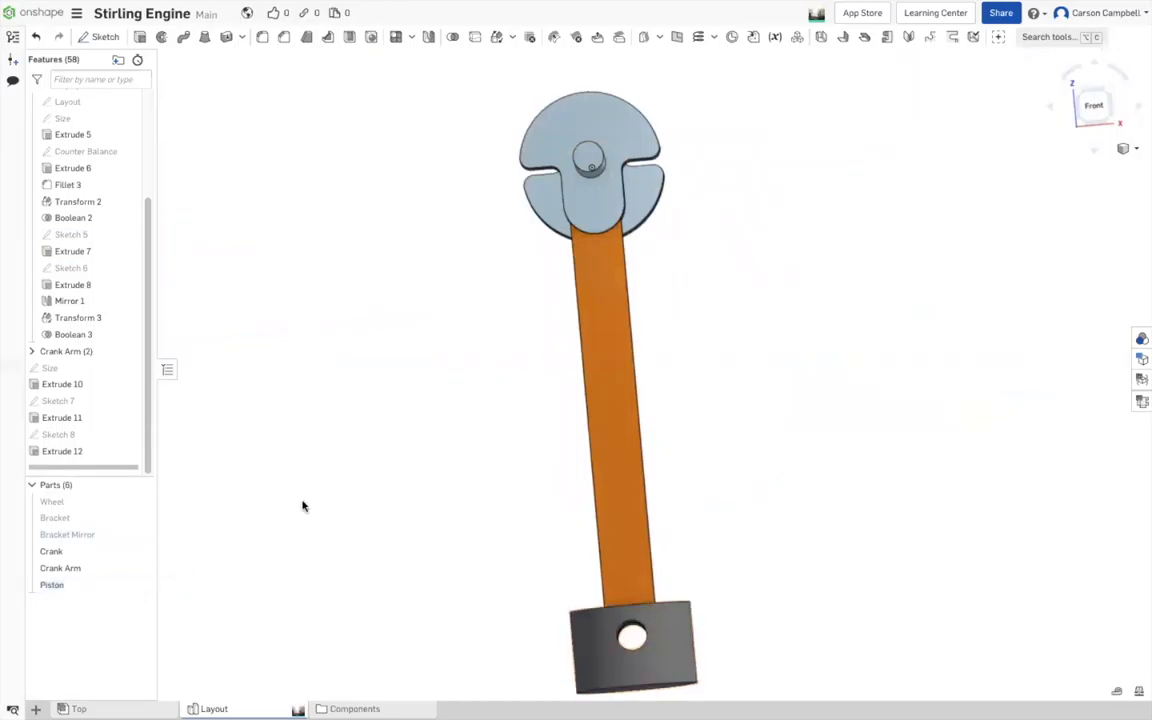
right_click_drag(295, 506, 276, 471)
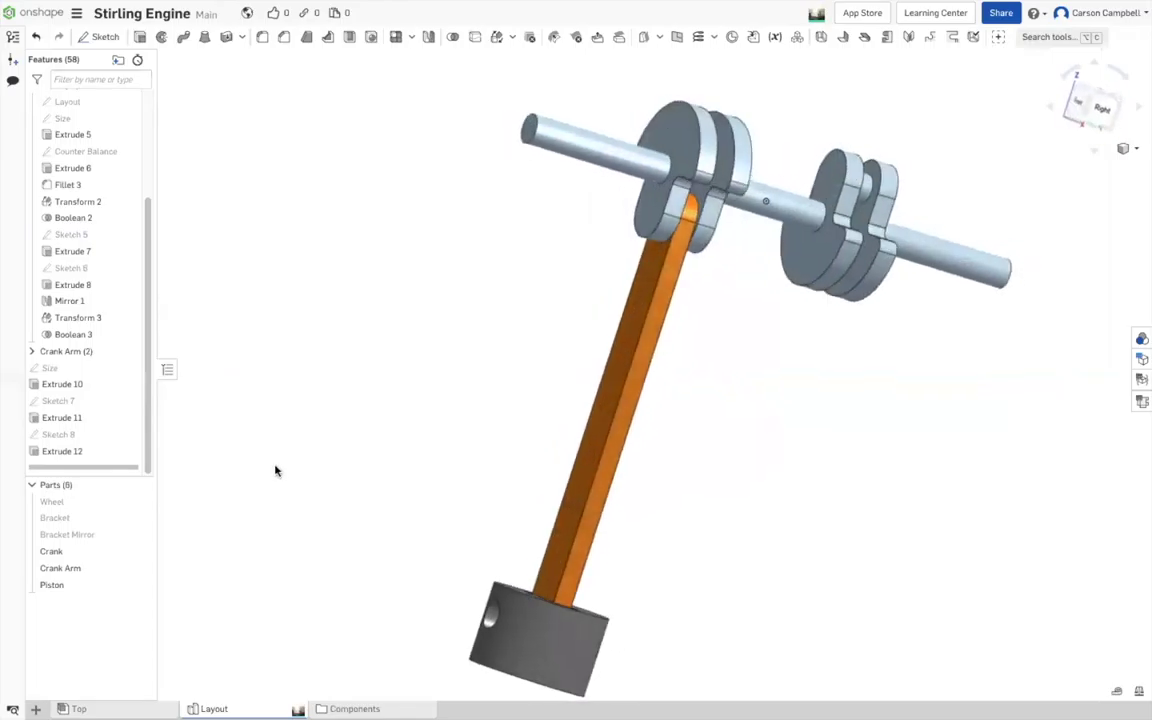
left_click(1078, 102)
right_click_drag(867, 462, 848, 463)
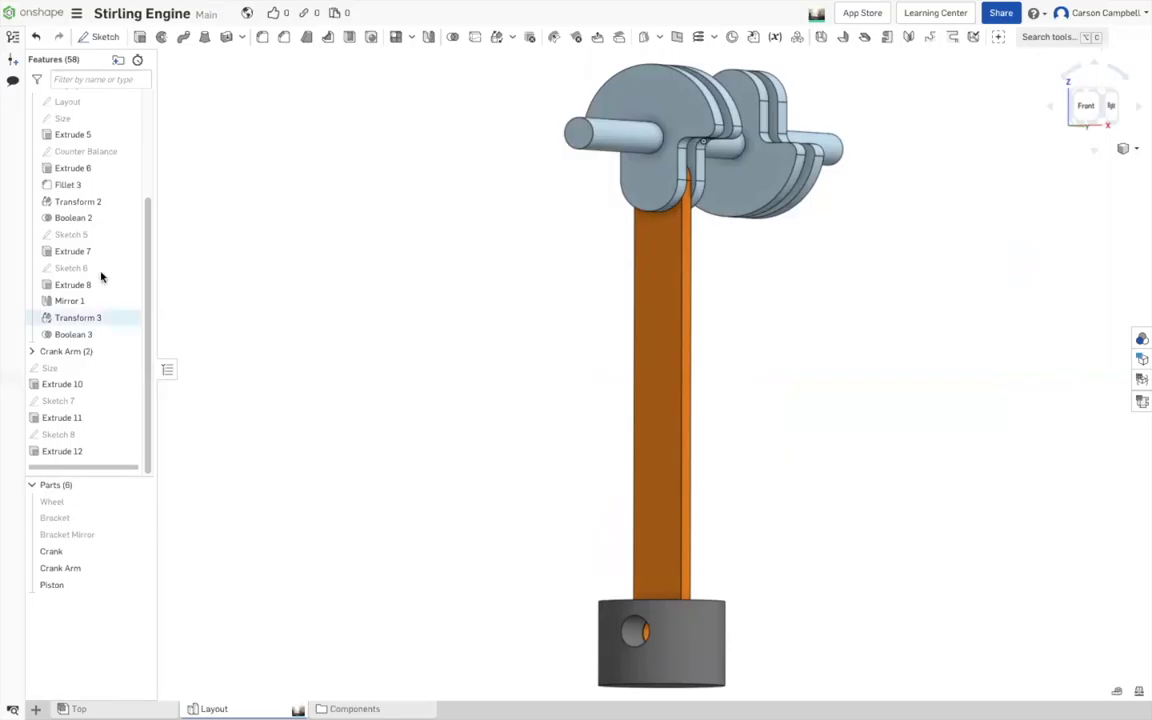
- Change Sketch 5's pin circle diameter from 3 mm to 2 mm and accept
double_click(94, 236)
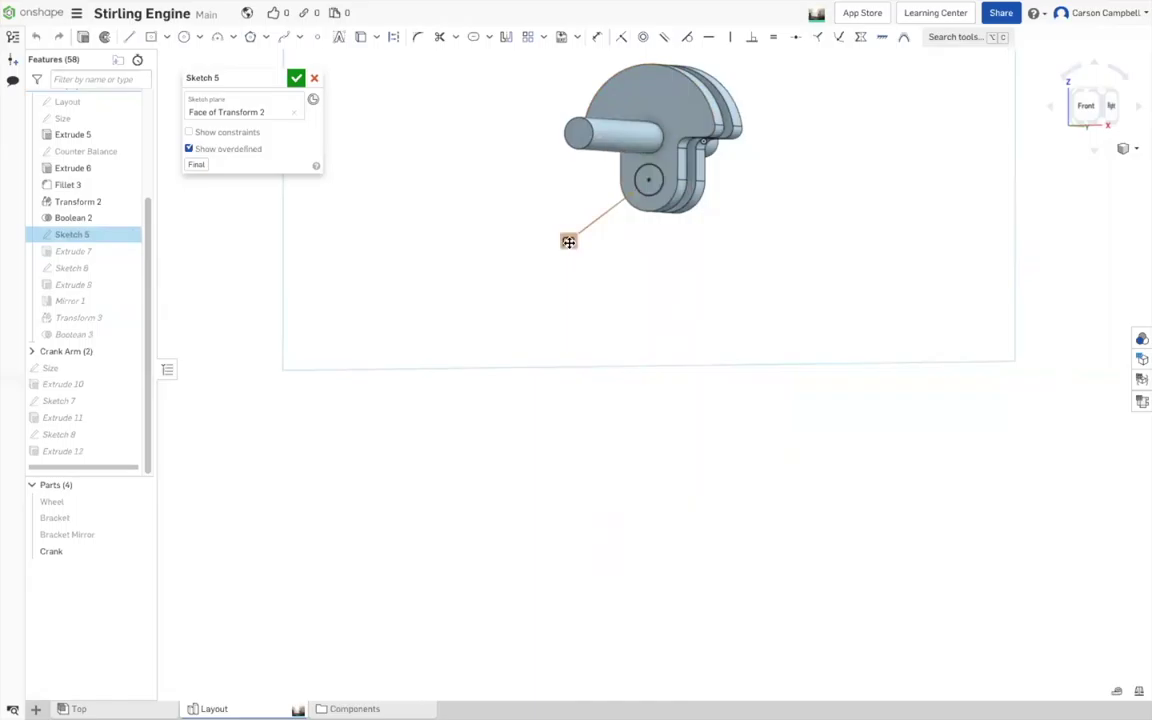
double_click(568, 241)
type("2")
key("Return")
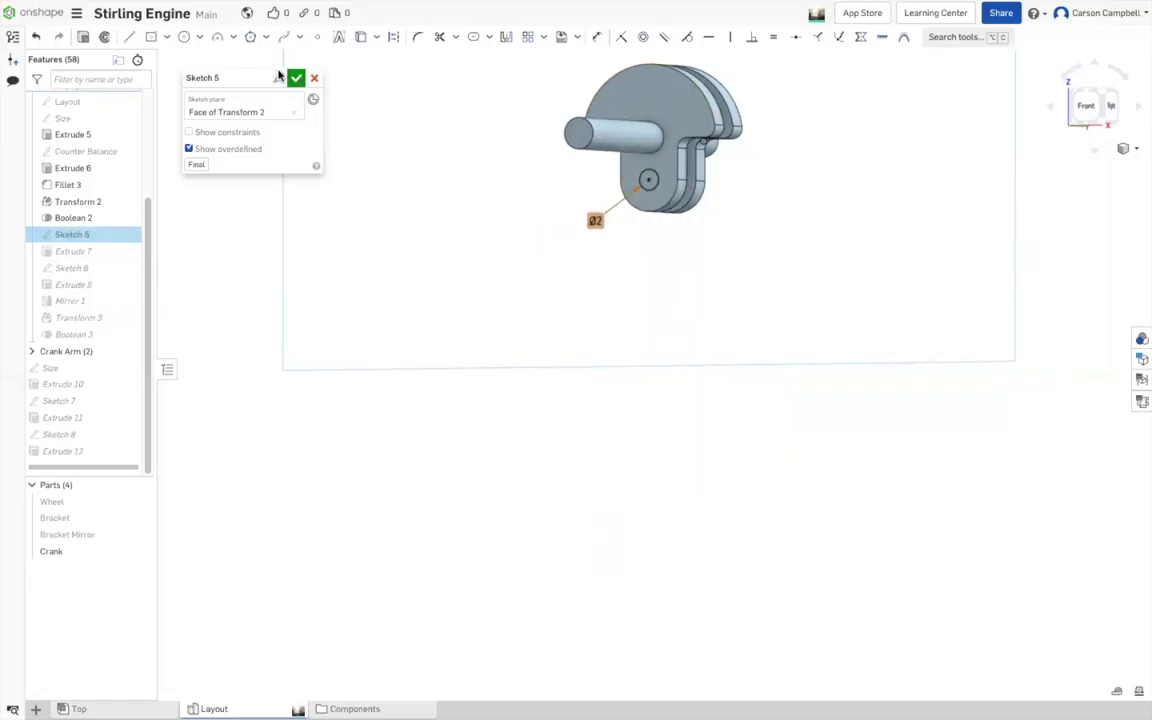
left_click(296, 78)
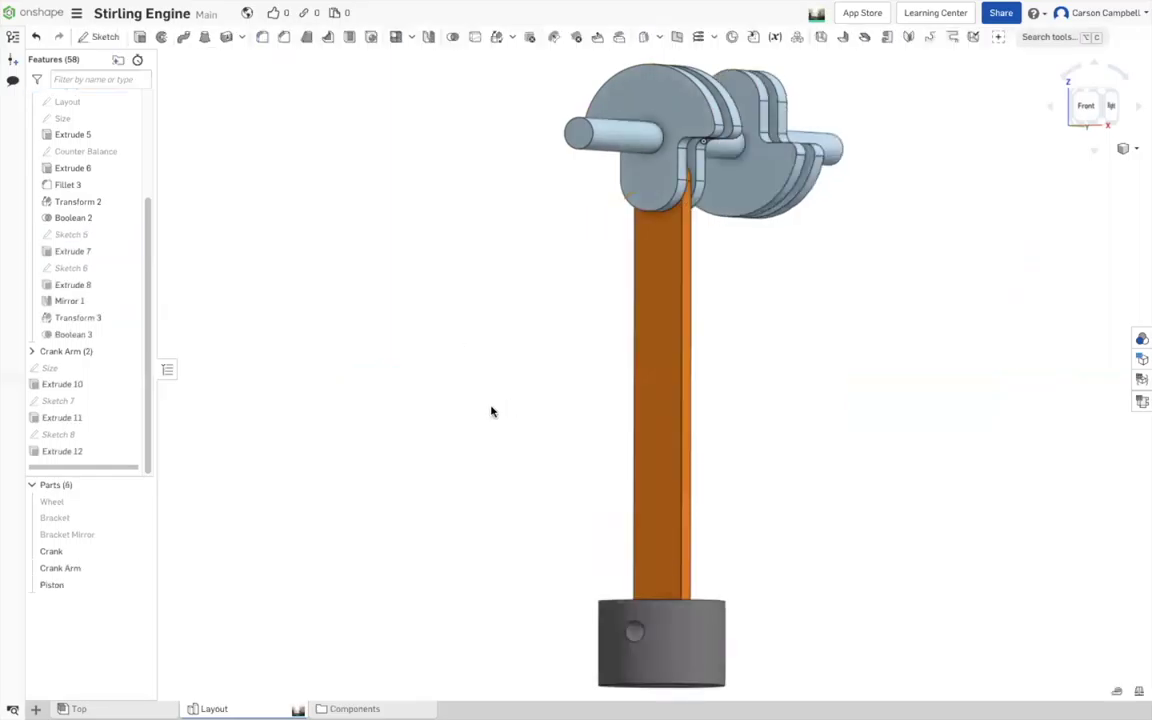
- Review the rebuilt mechanism from front and isometric views, then collapse the Crank group
key("shift+1")
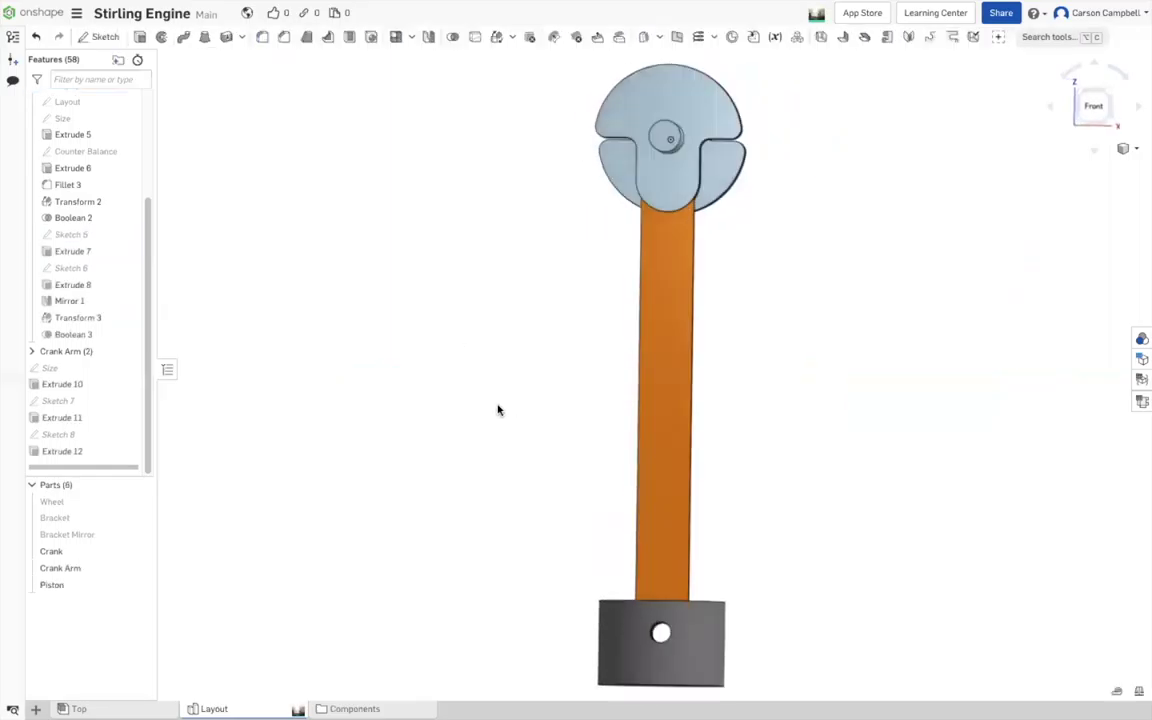
key("shift+7")
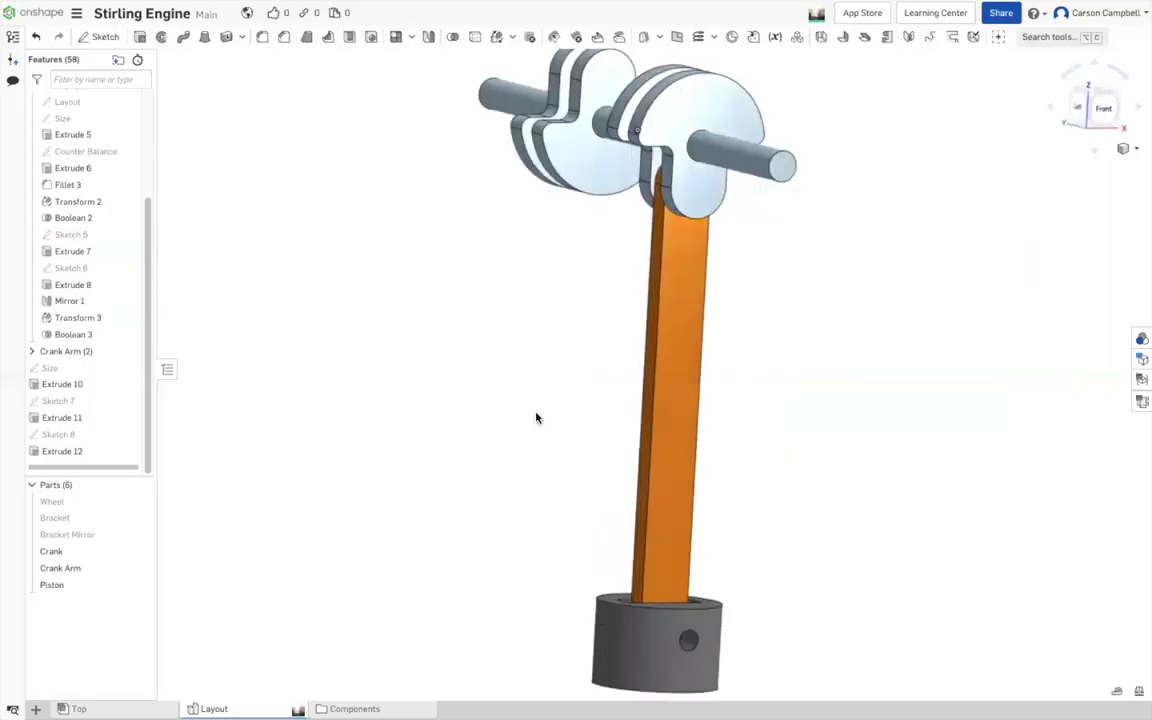
key("shift+1")
right_click_drag(510, 410, 478, 410)
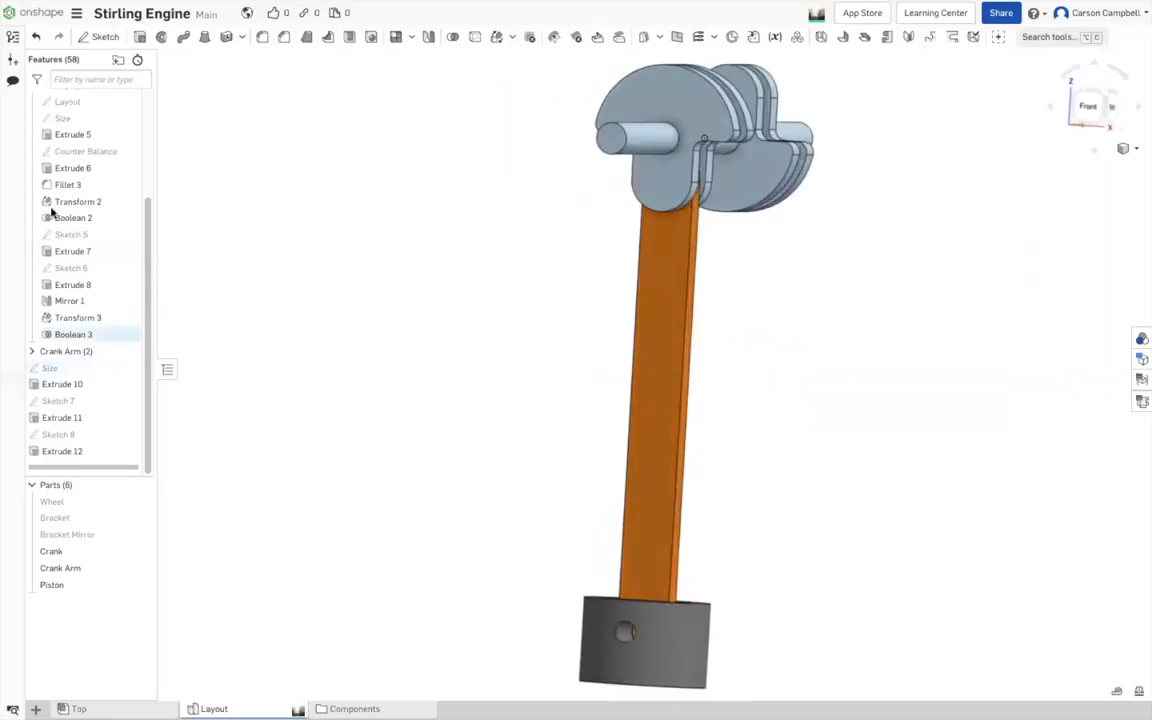
scroll(76, 336, "up", 3)
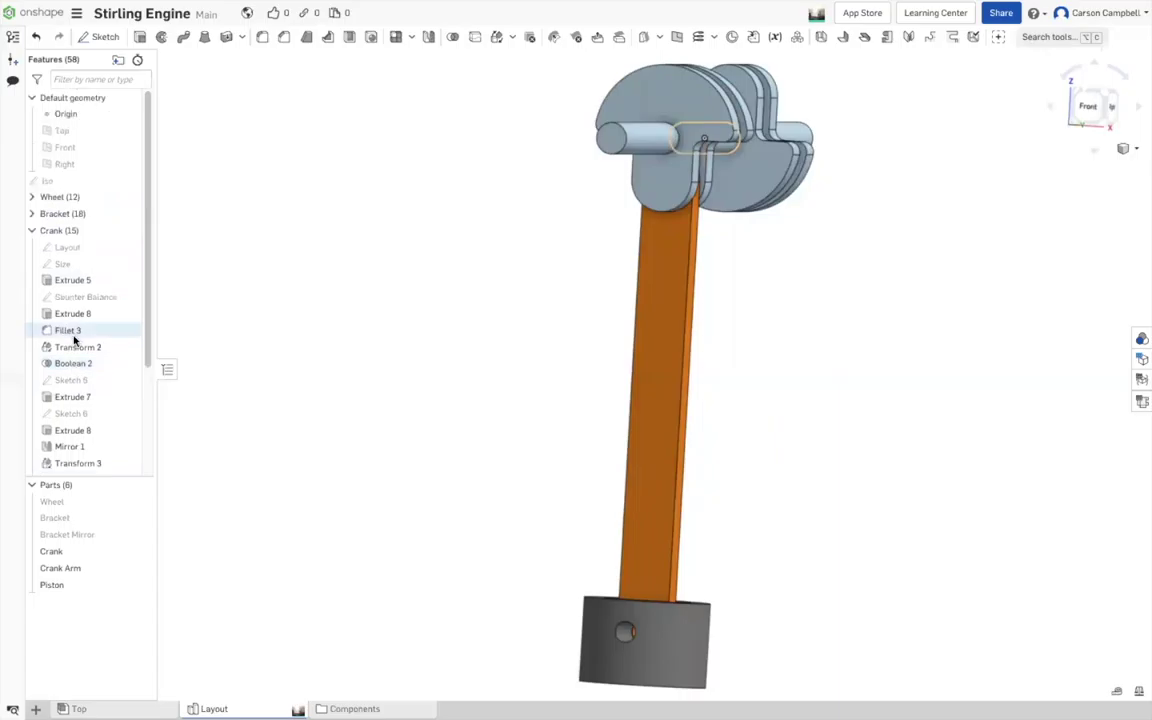
left_click(32, 233)
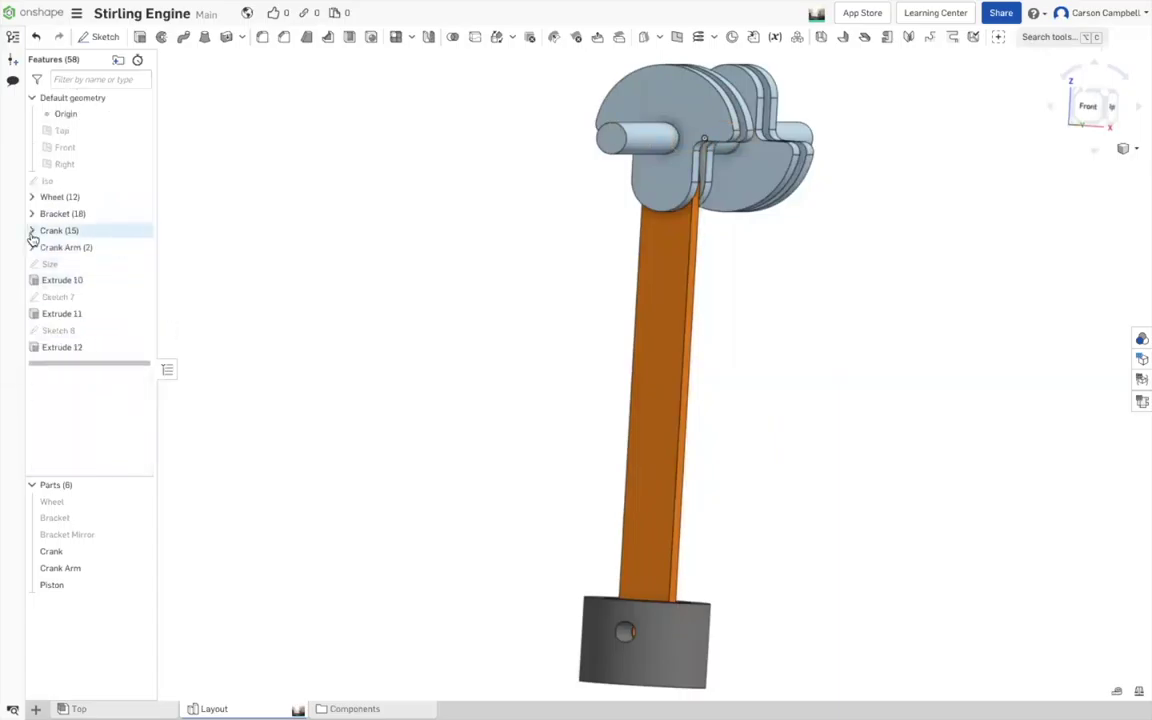
- Group Size through Extrude 12 into a new folder named 'Piston' and expand it
left_click(72, 268)
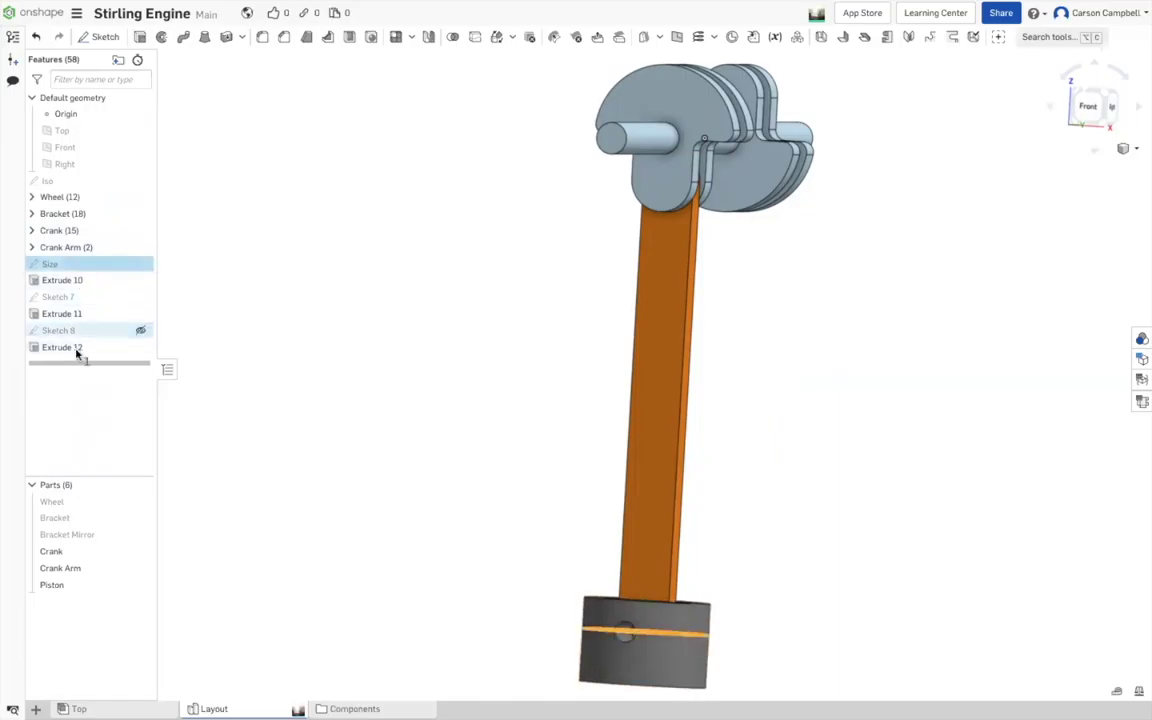
left_click(77, 347, "shift")
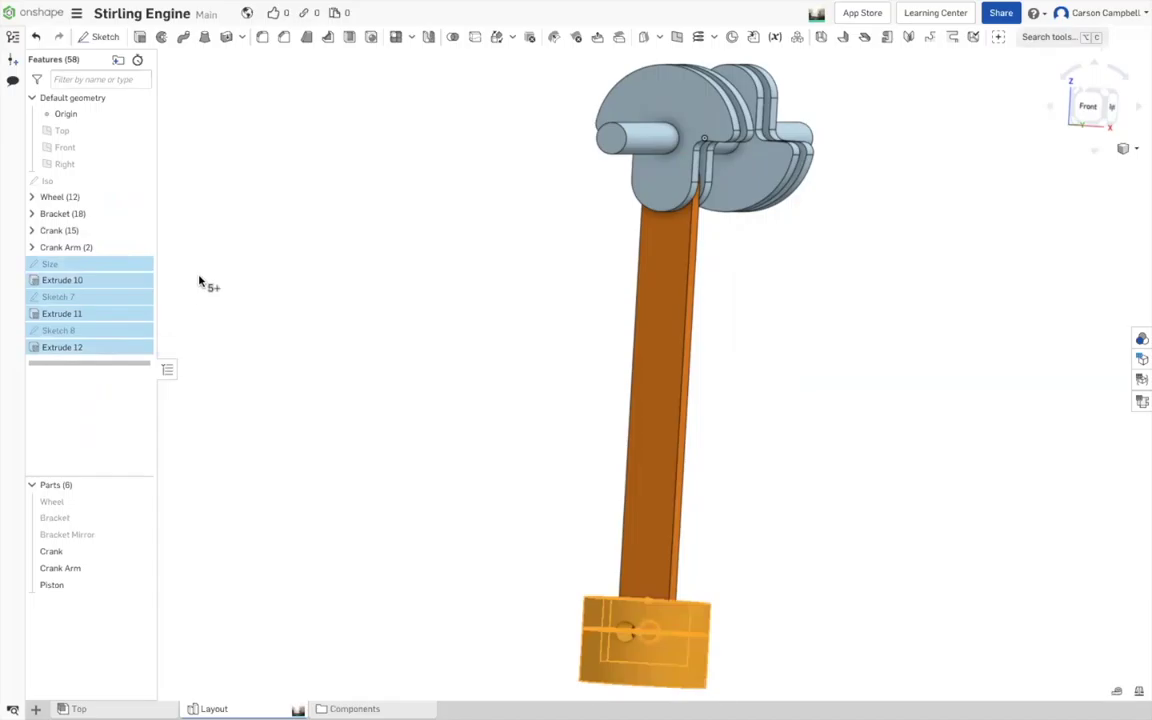
right_click(121, 266)
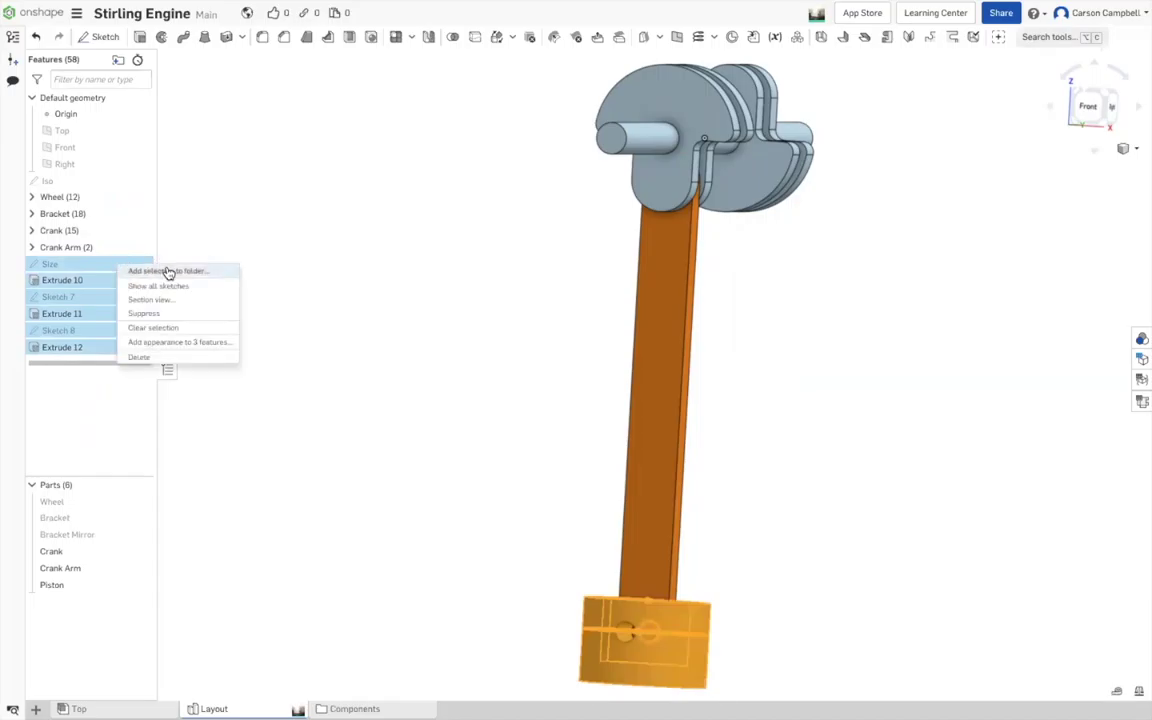
left_click(168, 272)
type("Pis")
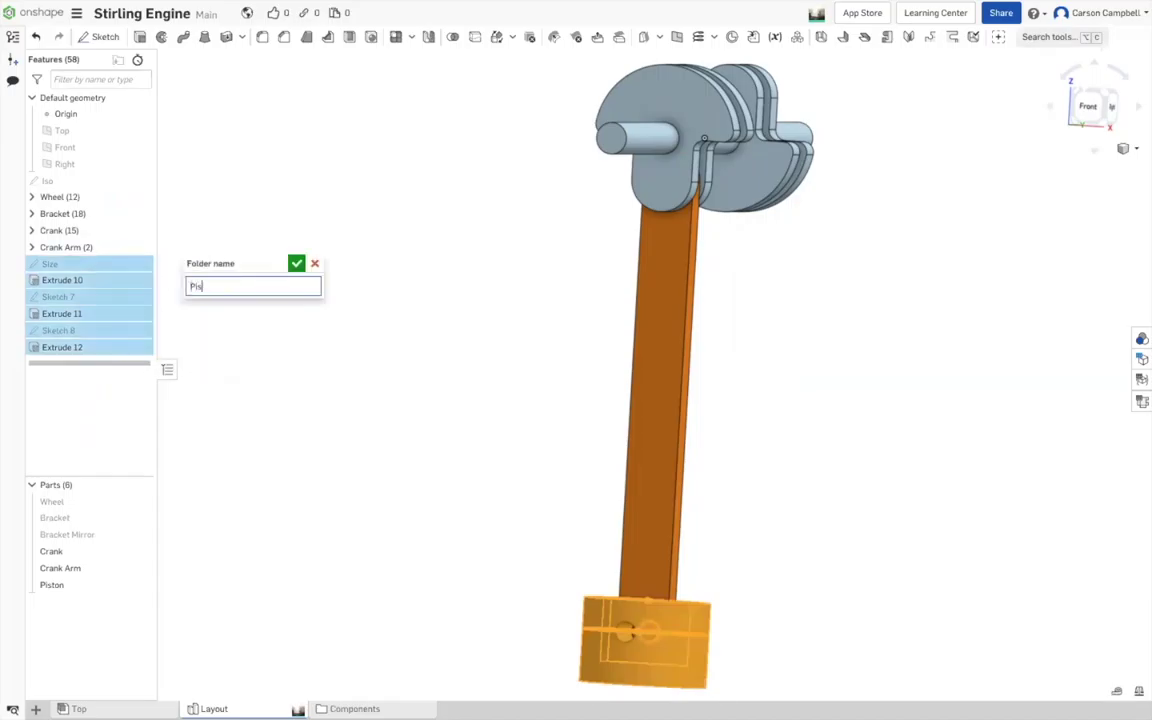
type("ton")
key("Return")
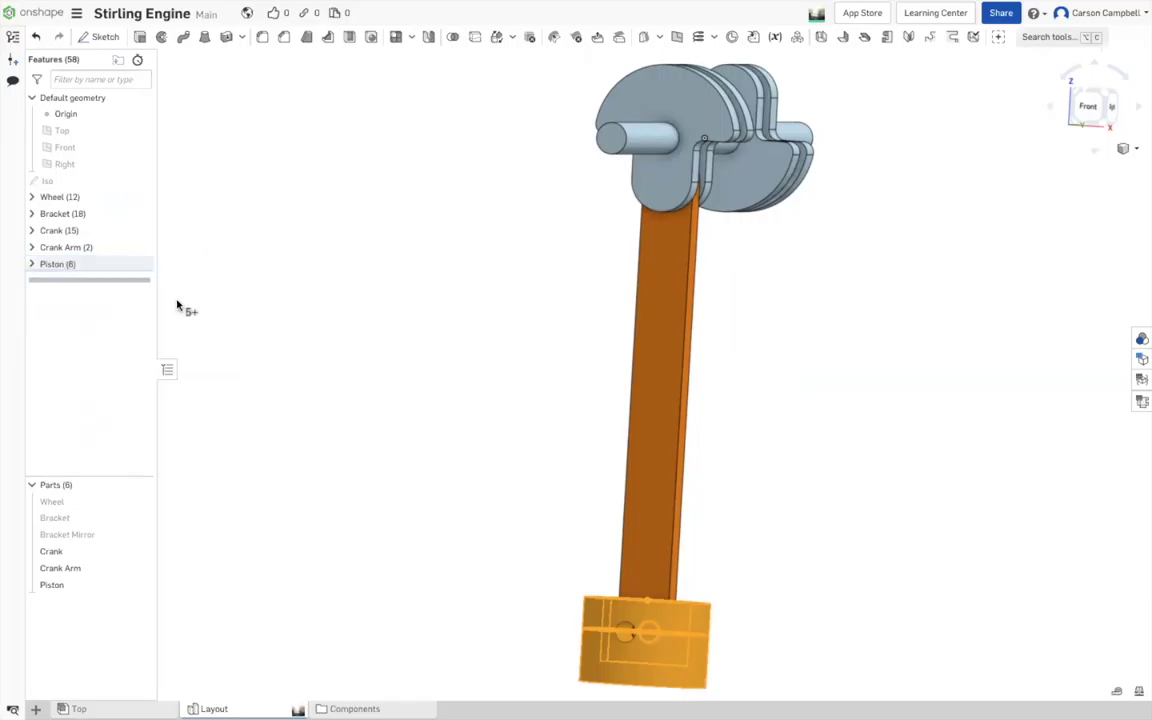
left_click(31, 264)
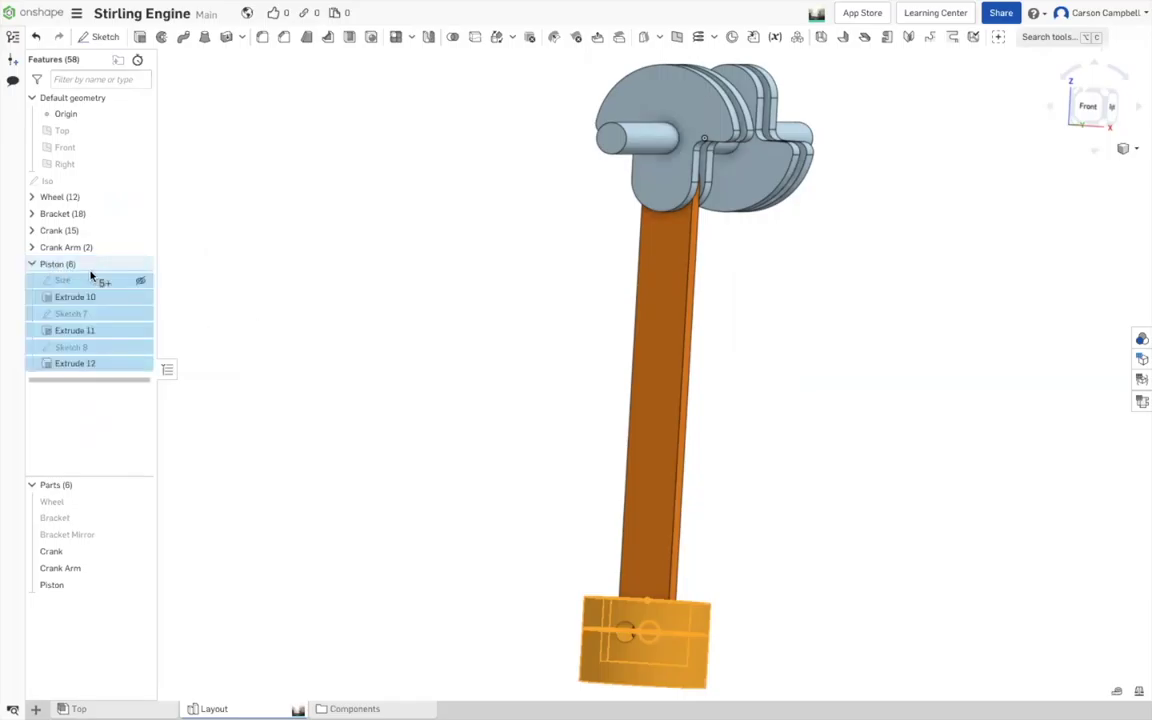
left_click(200, 272)
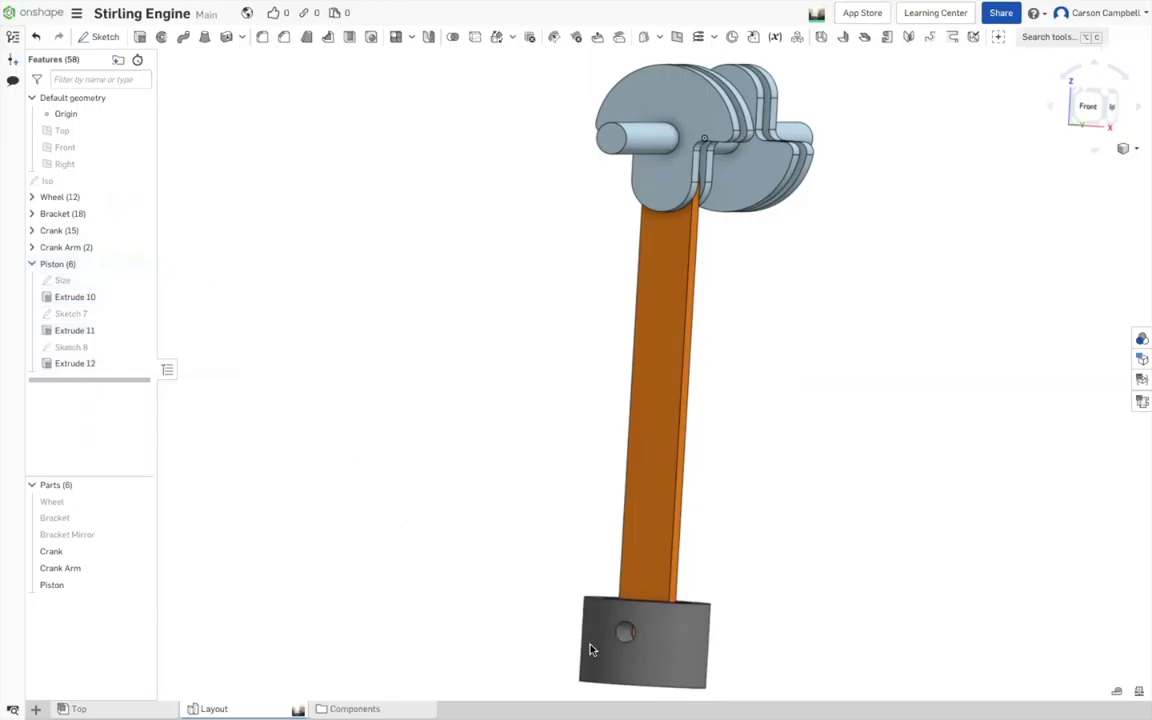
- Hide the Crank Arm and Crank parts so only the Piston shows, then frame the piston
right_click_drag(810, 560, 819, 567)
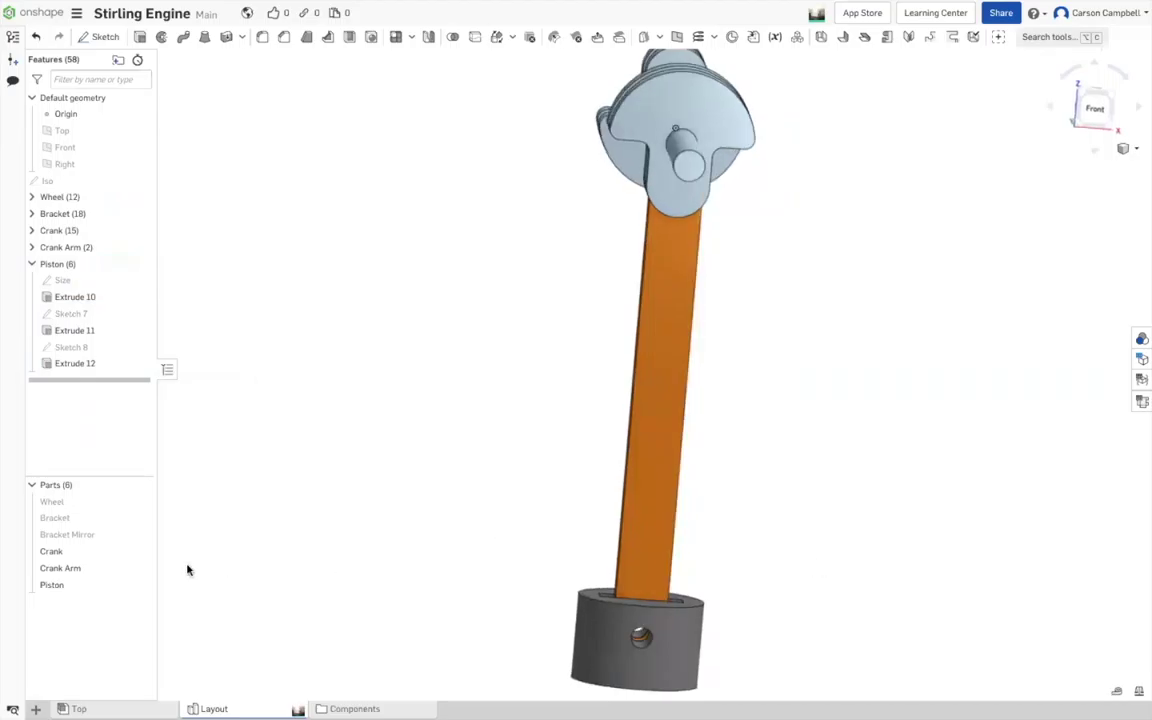
left_click(140, 568)
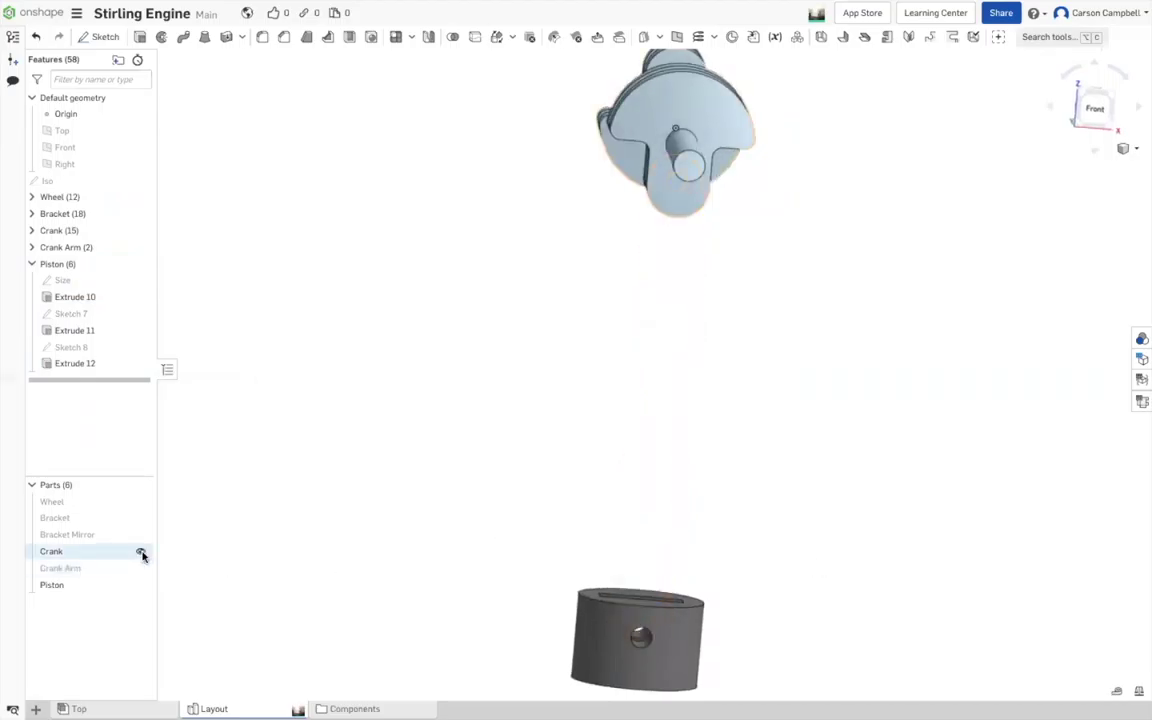
left_click(140, 551)
right_click_drag(805, 663, 778, 666)
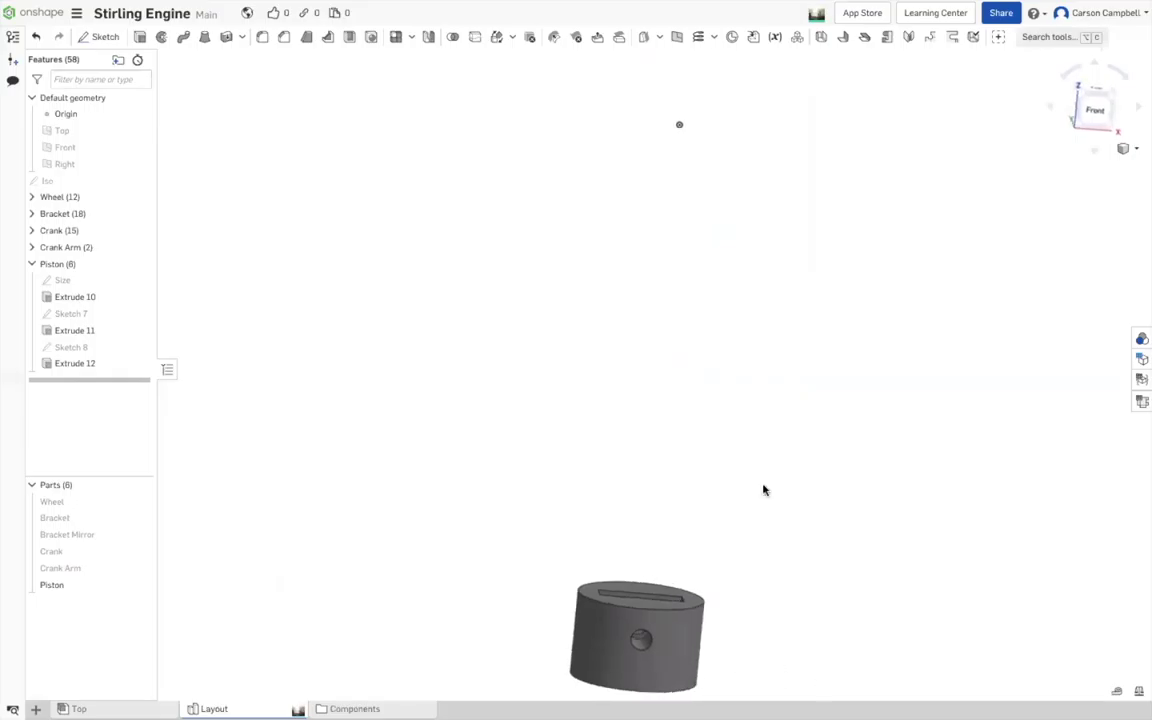
scroll(745, 525, "down", 1)
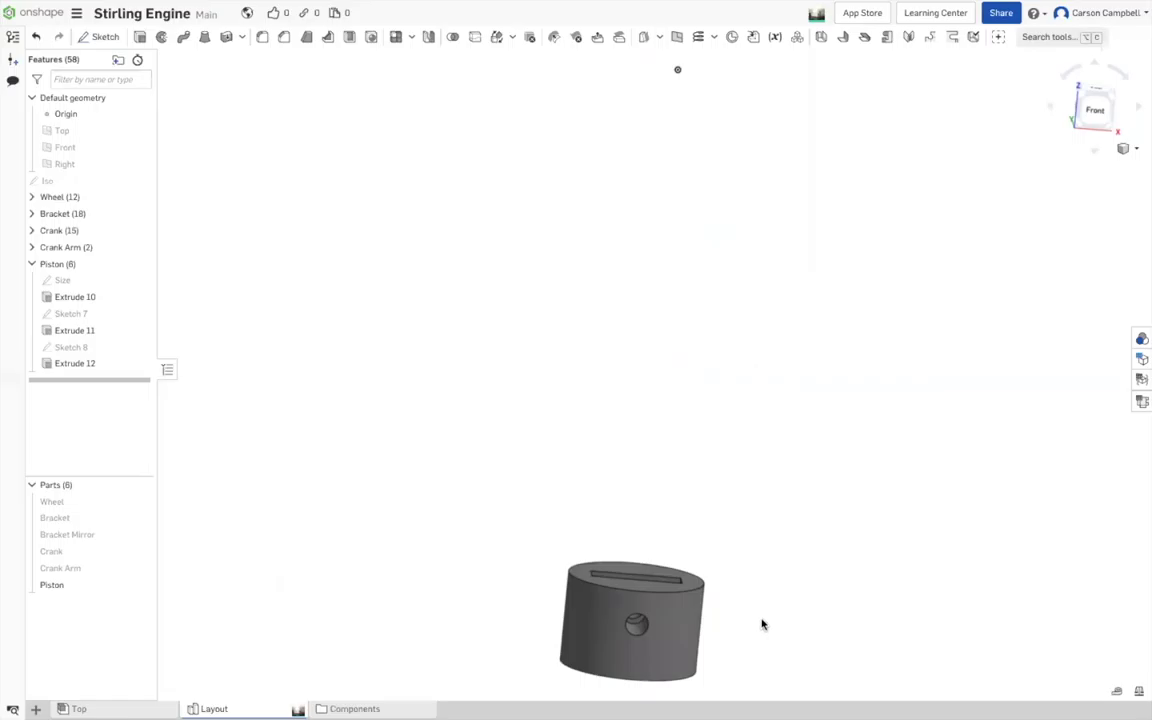
scroll(612, 538, "down", 2)
scroll(643, 663, "up", 3)
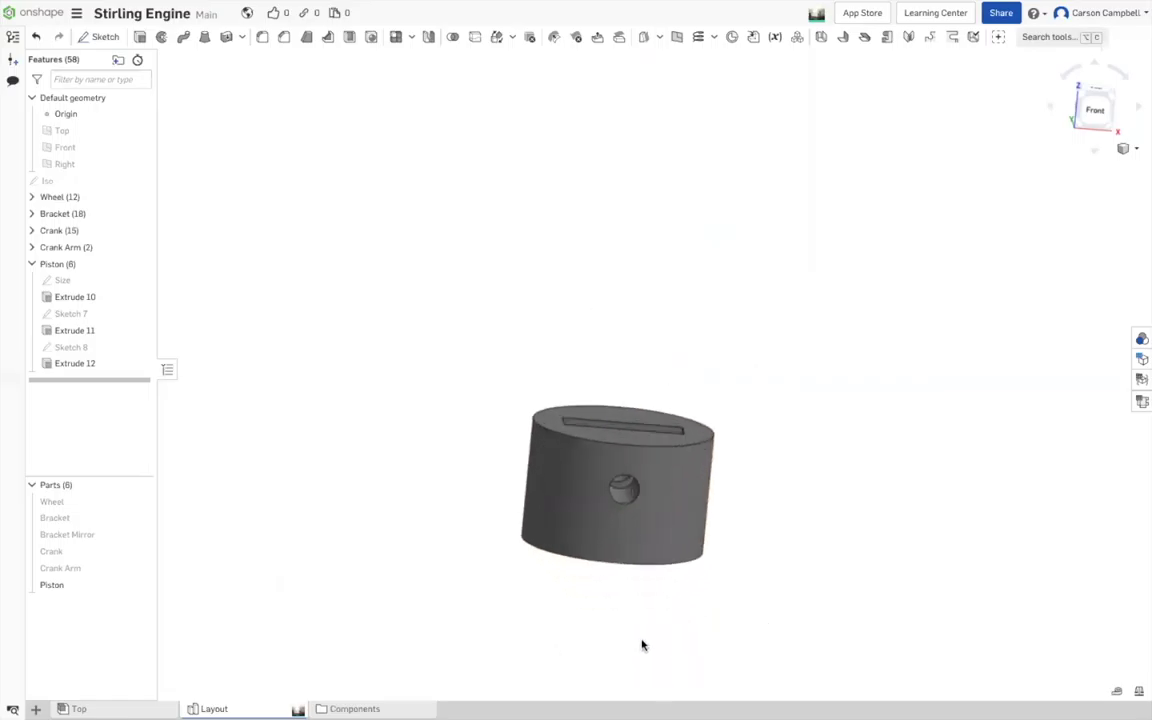
- Section the piston with one cutting plane, removing the extra Section plane 2
right_click(643, 642)
left_click(648, 525)
left_click(648, 469)
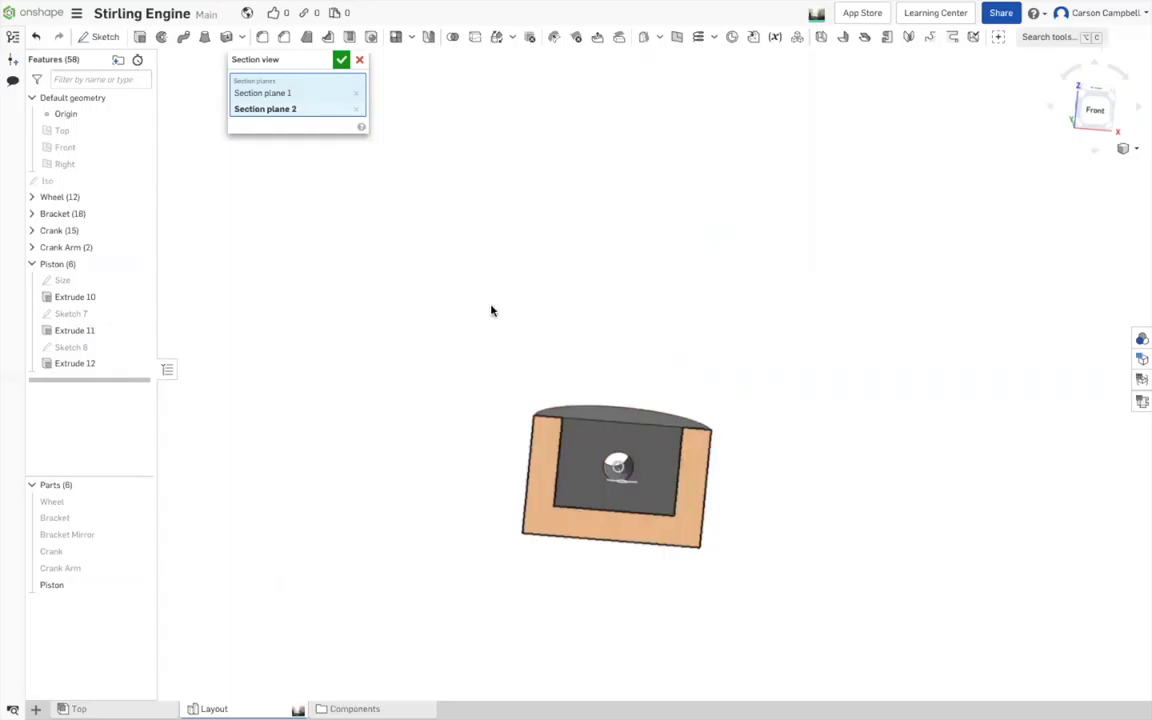
left_click(357, 109)
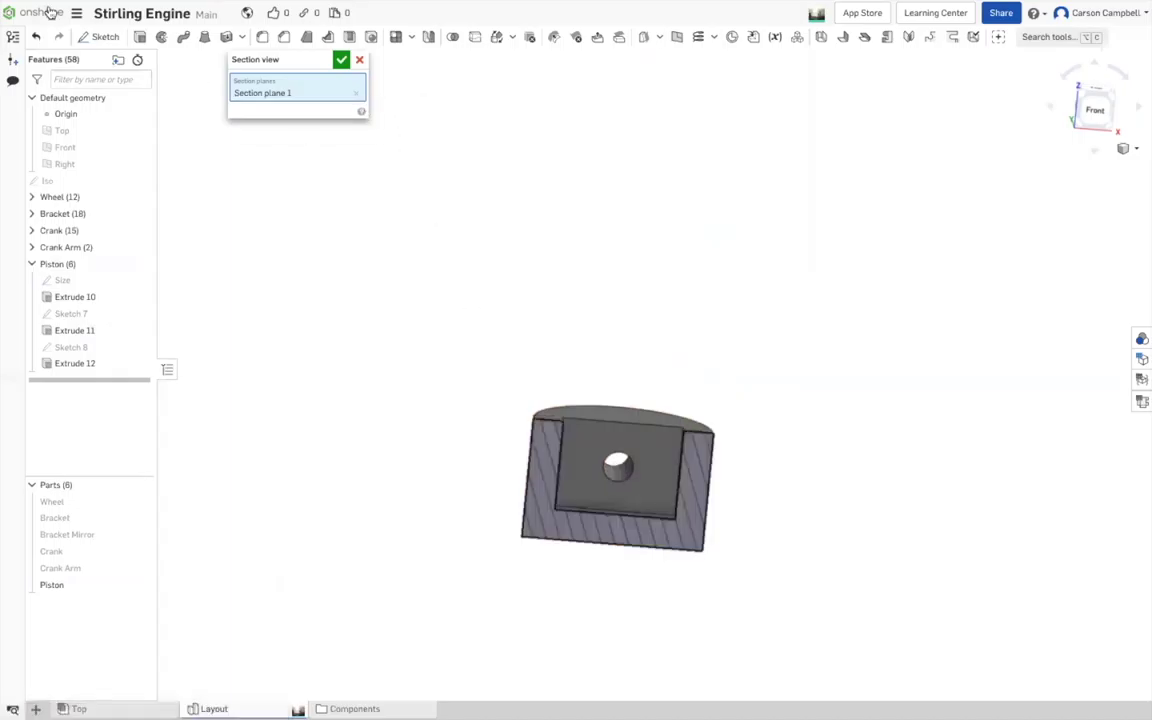
- Accept the section view and start a new sketch on the piston's inner Extrude 11 face
left_click(341, 60)
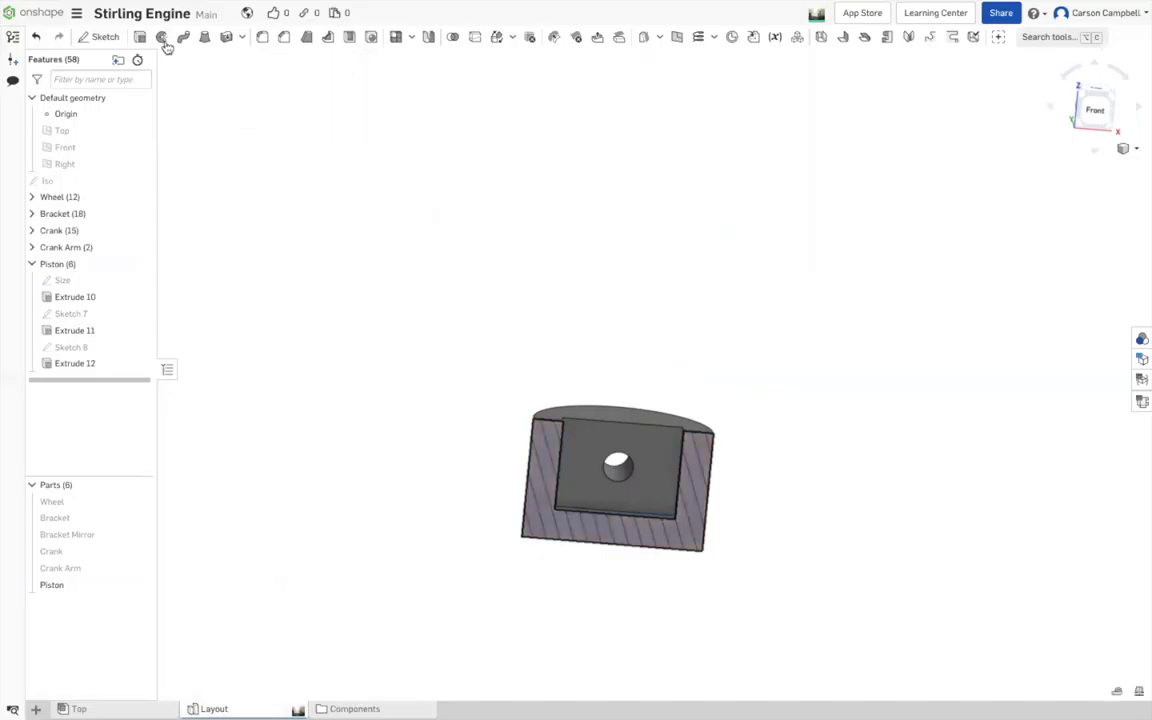
key("s")
left_click(668, 453)
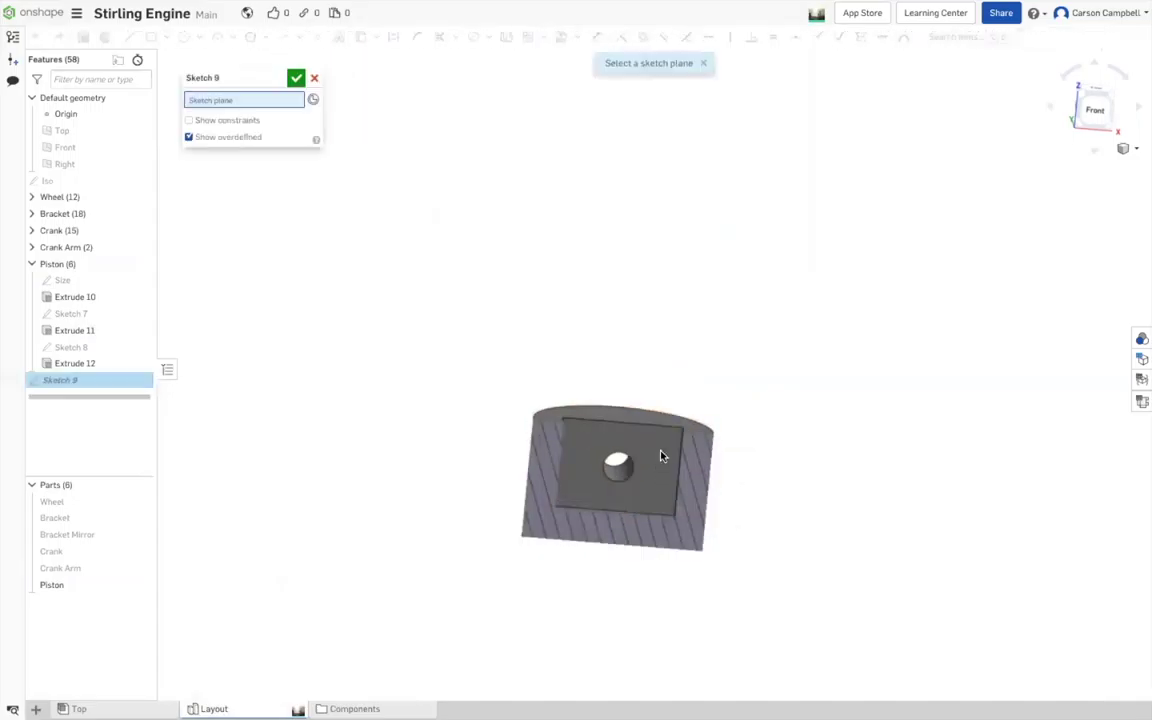
left_click(660, 456)
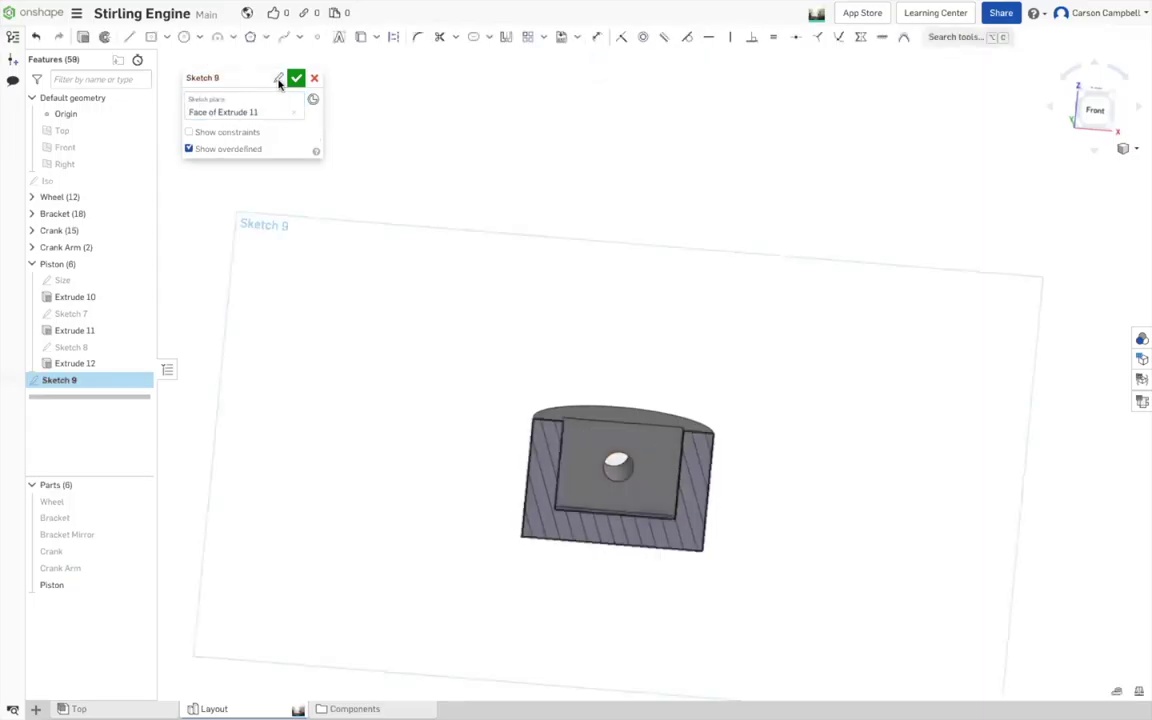
- Name the sketch 'Pistom Pin' and view it from the Front
left_click(279, 81)
type("Cr")
type("Pisot")
key("BackSpace")
key("BackSpace")
type("tom Pin")
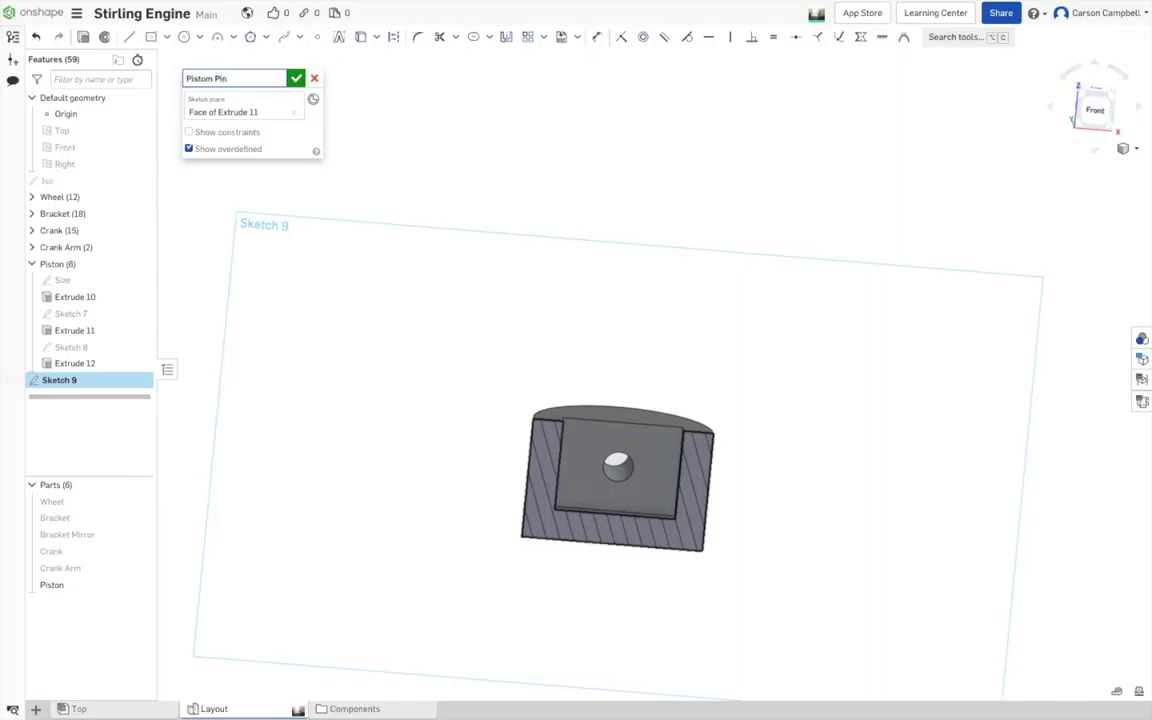
key("Return")
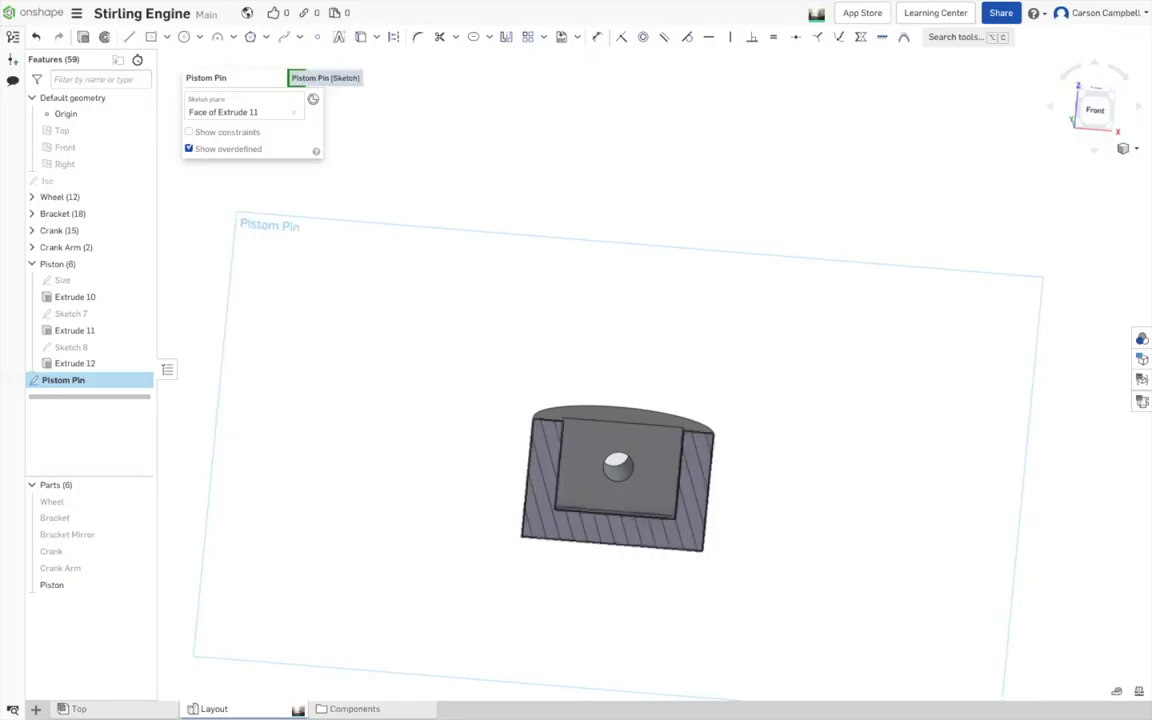
left_click(1094, 106)
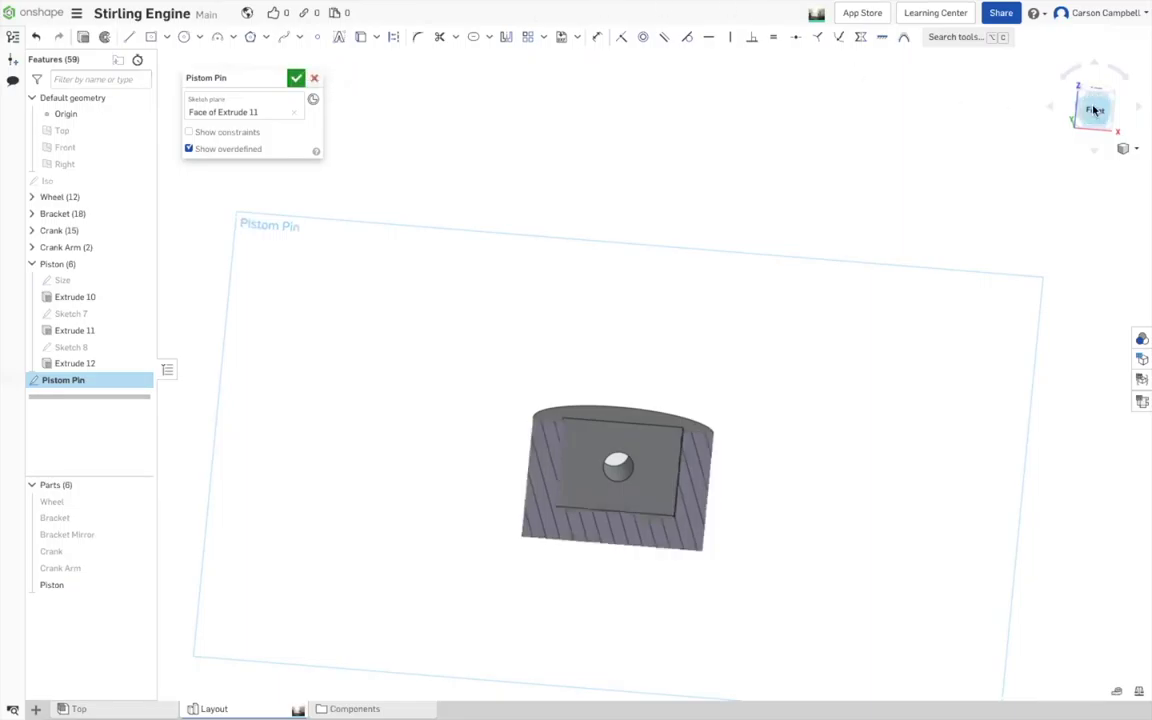
scroll(490, 360, "down", 5)
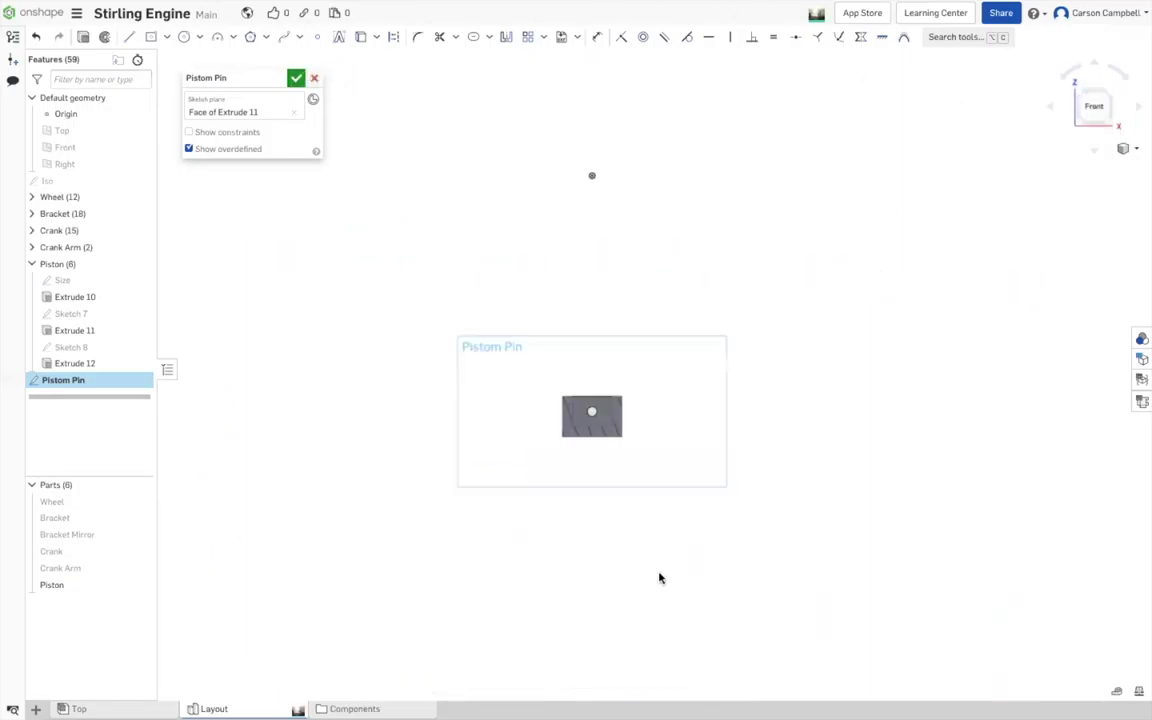
scroll(658, 572, "up", 2)
- Correct the sketch name from 'Pistom Pin' to 'Piston Pin'
left_click(207, 78)
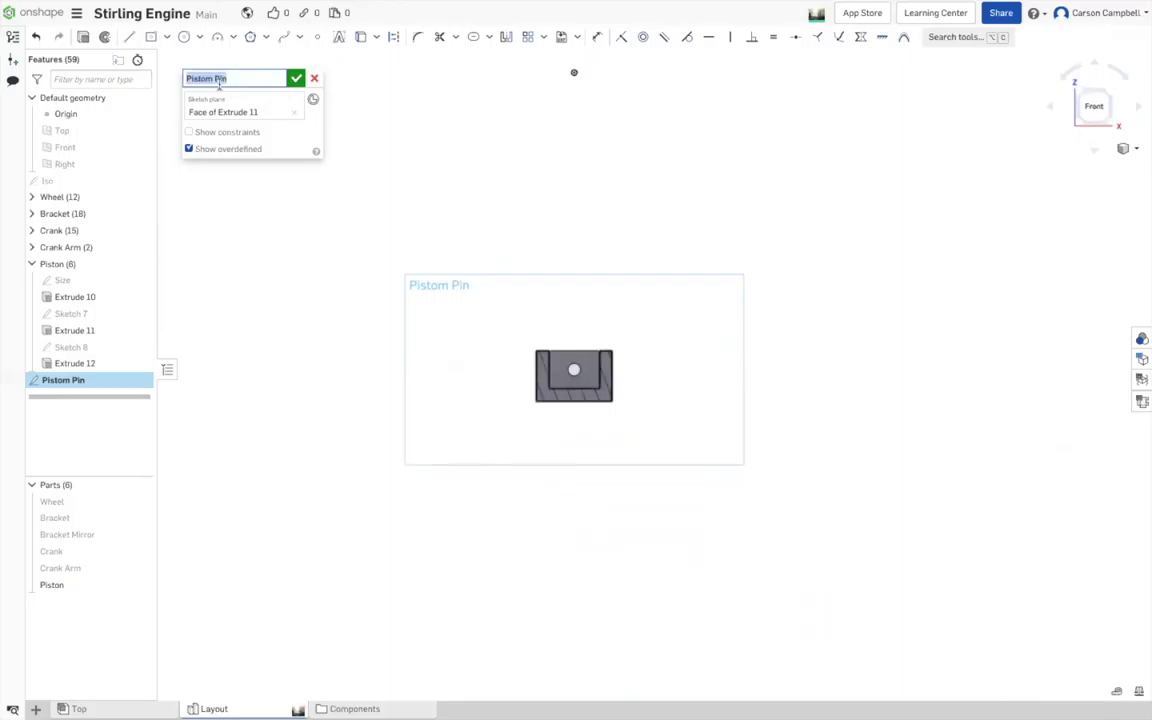
left_click(211, 78)
key("BackSpace")
type("n")
key("Return")
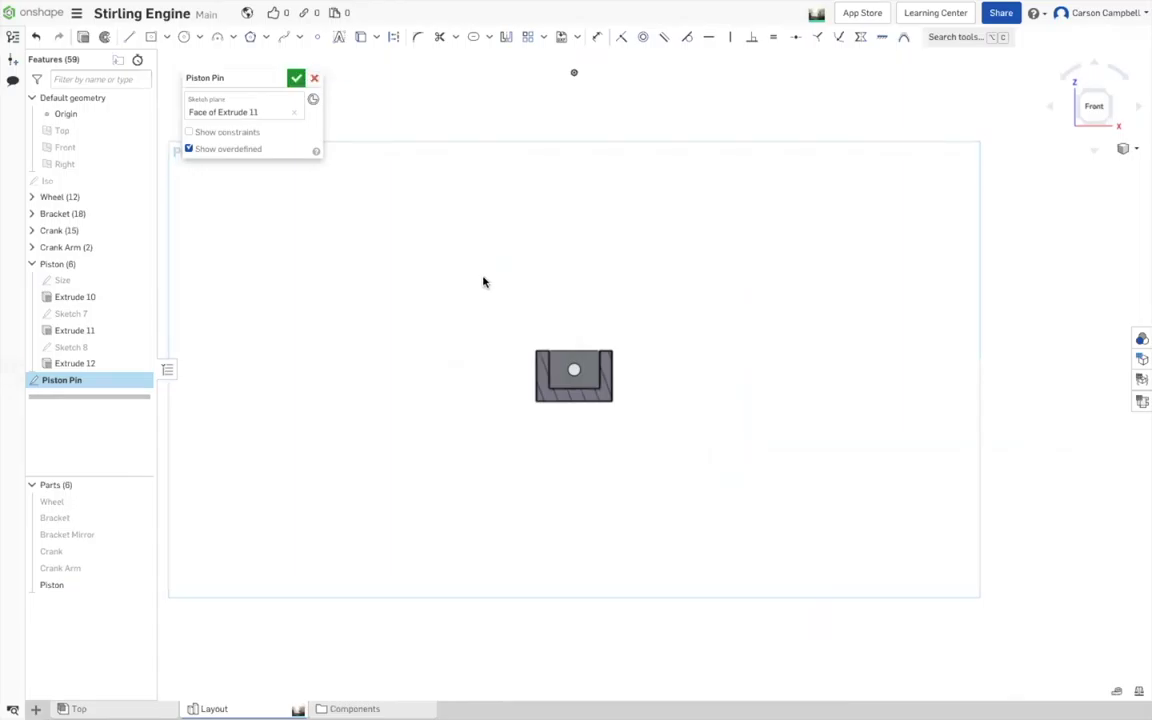
- In isometric view, select the 2 mm pin hole edge, finish the sketch and start an extrusion
scroll(715, 427, "up", 5)
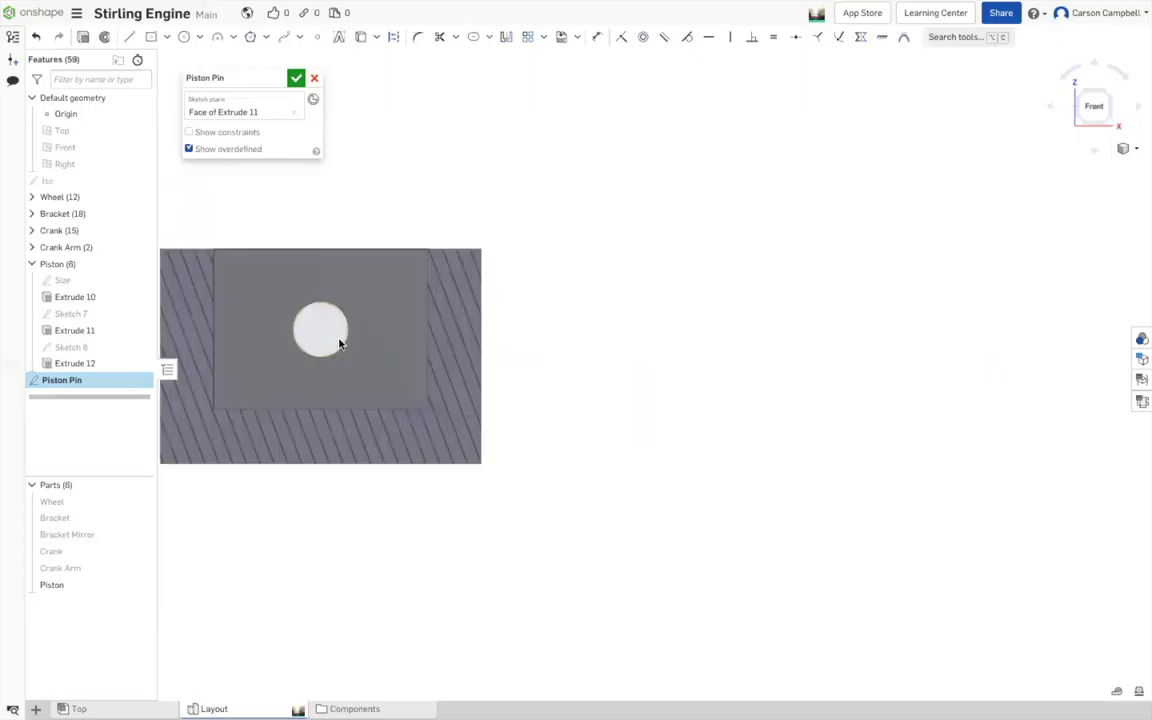
scroll(913, 337, "down", 1)
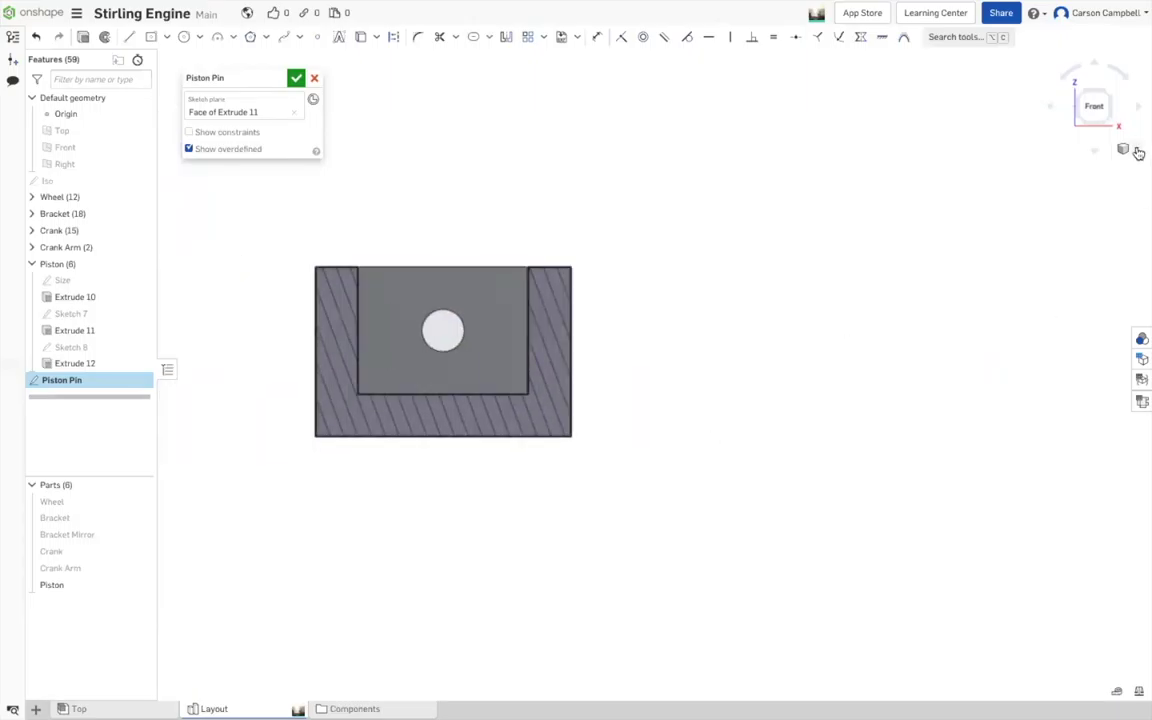
left_click(1137, 151)
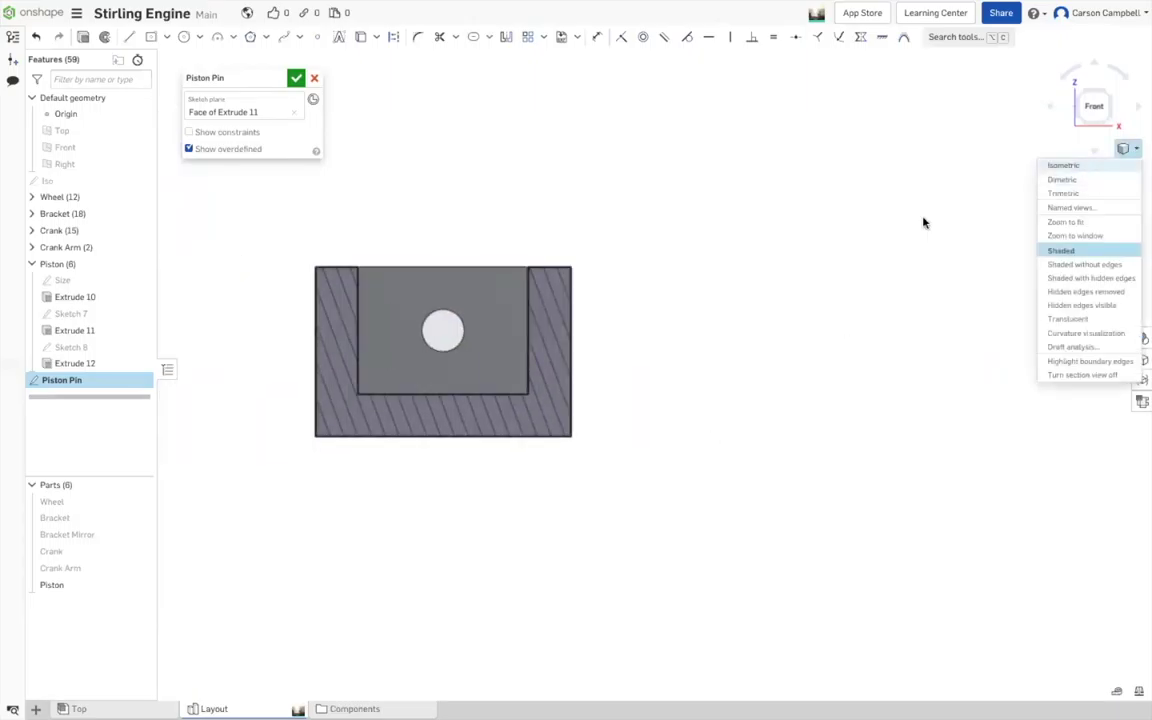
left_click(1063, 165)
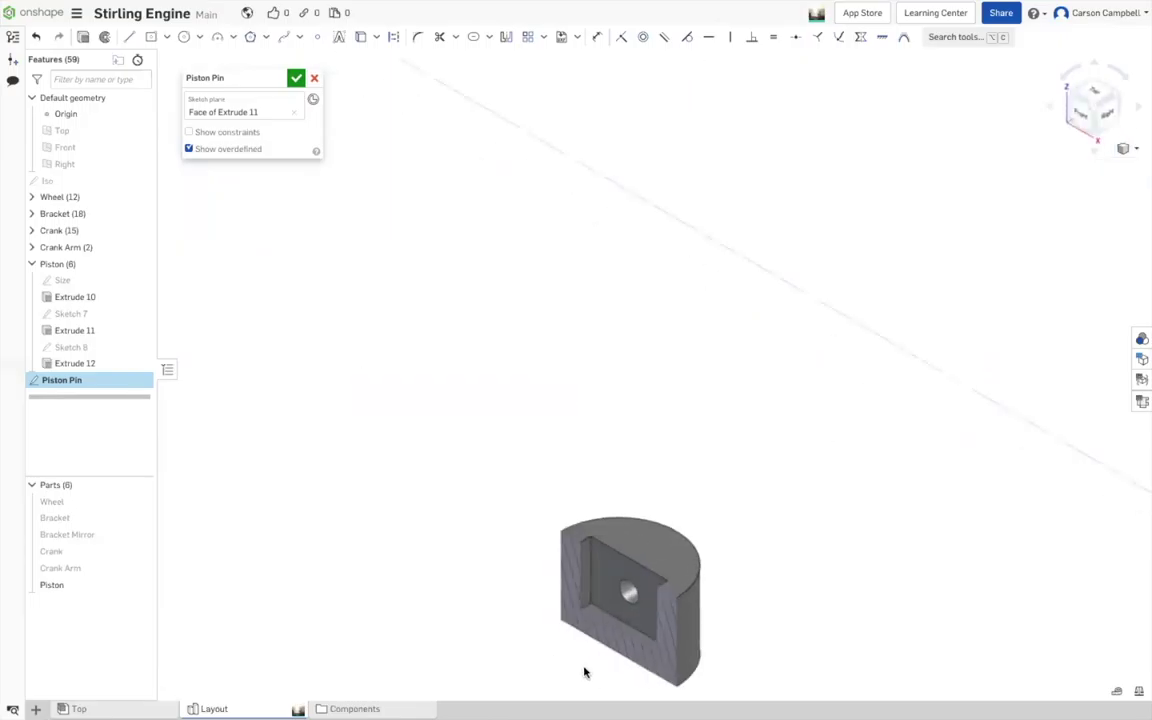
scroll(585, 672, "up", 3)
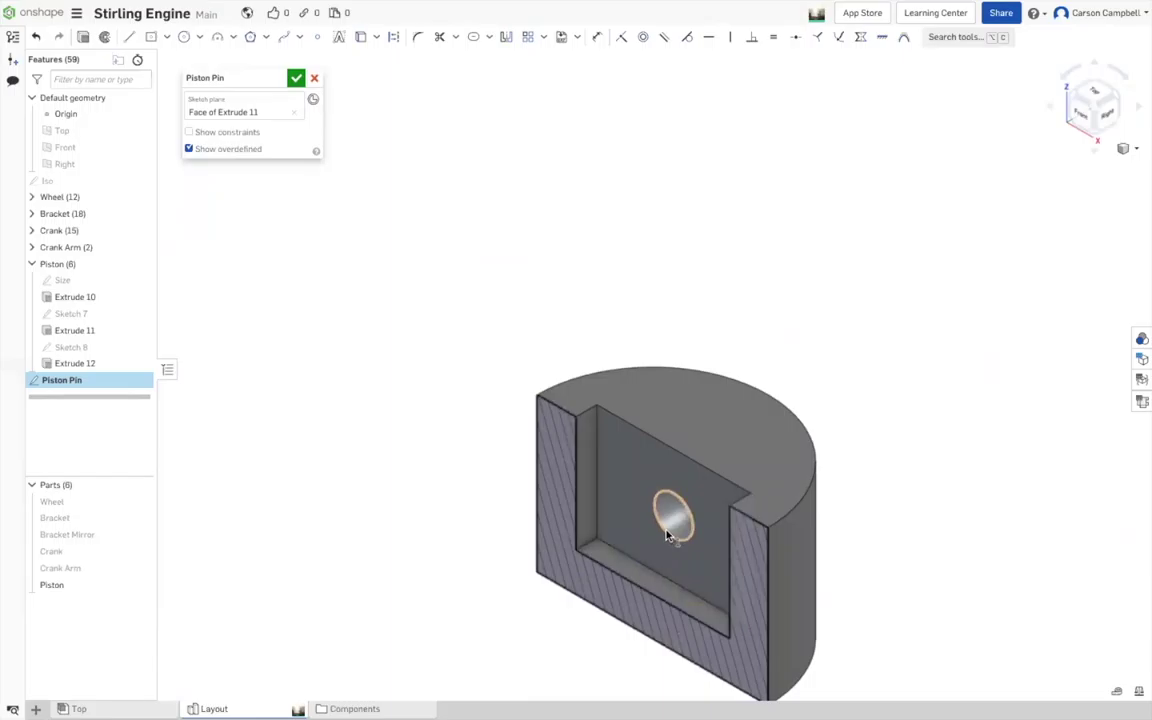
left_click(667, 534)
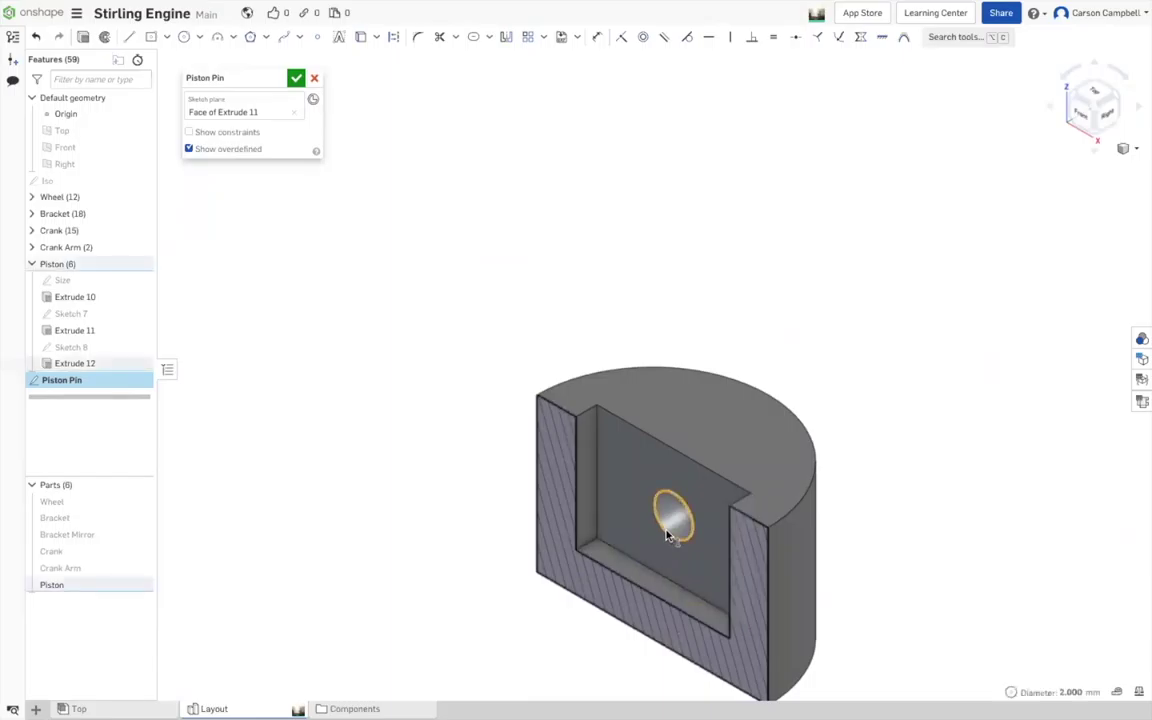
key("Return")
key("shift+e")
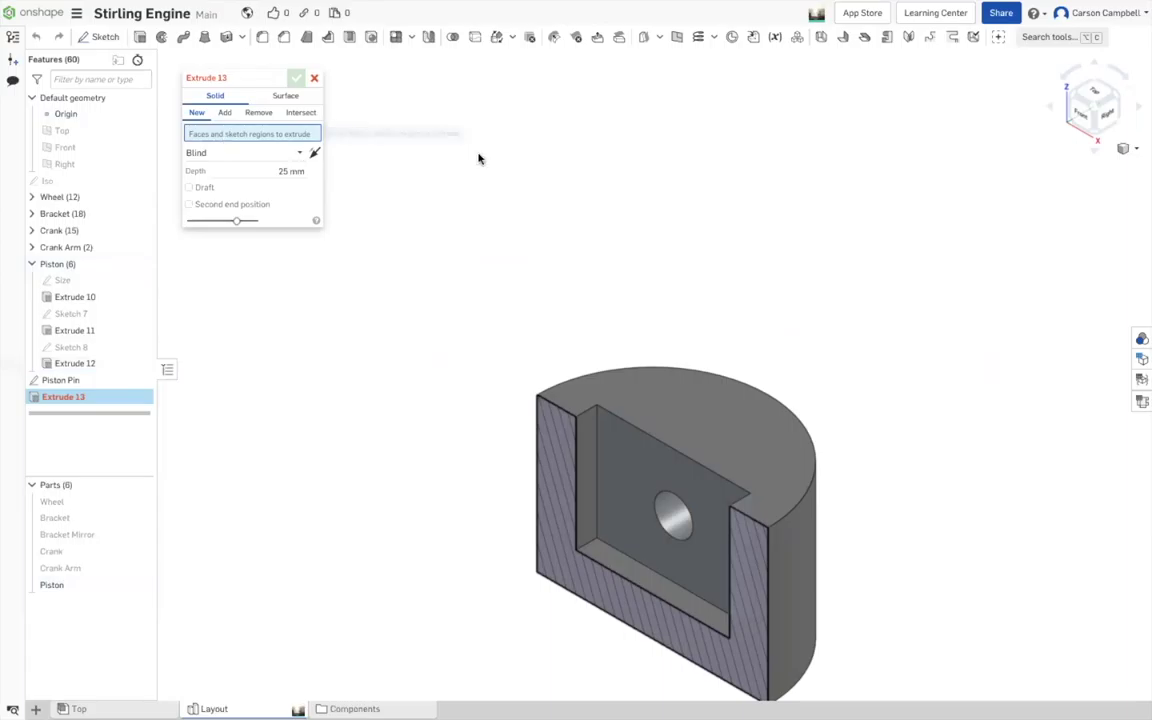
- Pick Piston Pin as the region, cancel Extrude 13, and bring up the sketch's context menu
left_click(72, 386)
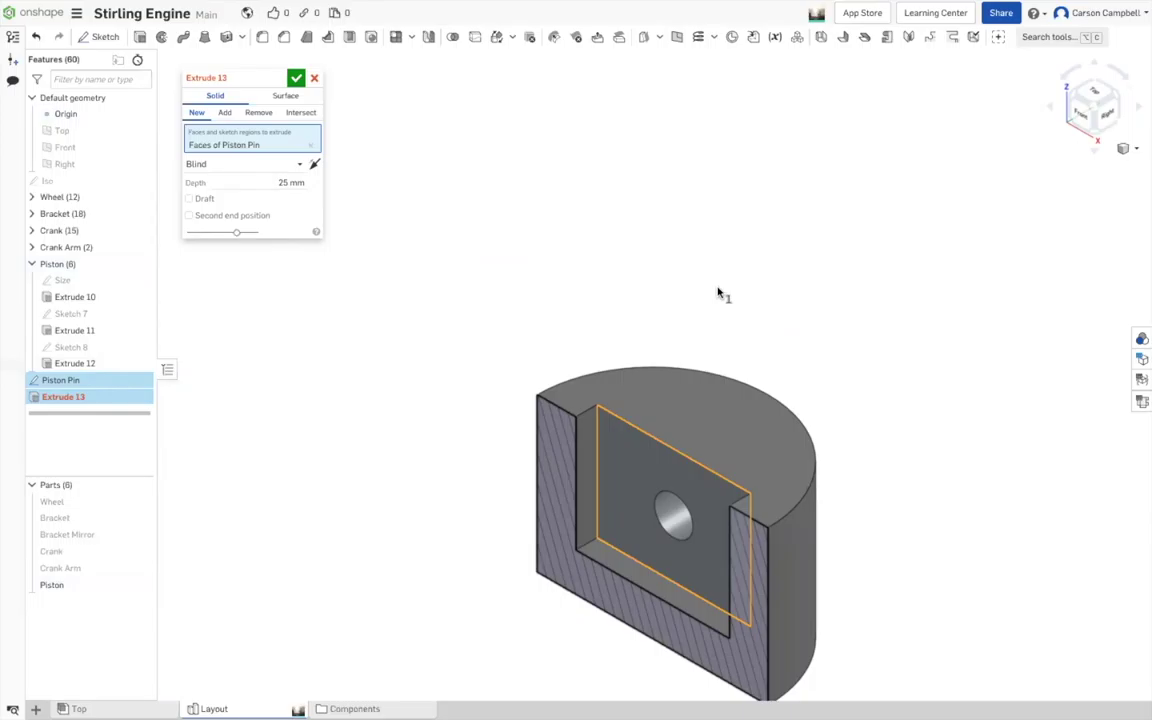
key("Escape")
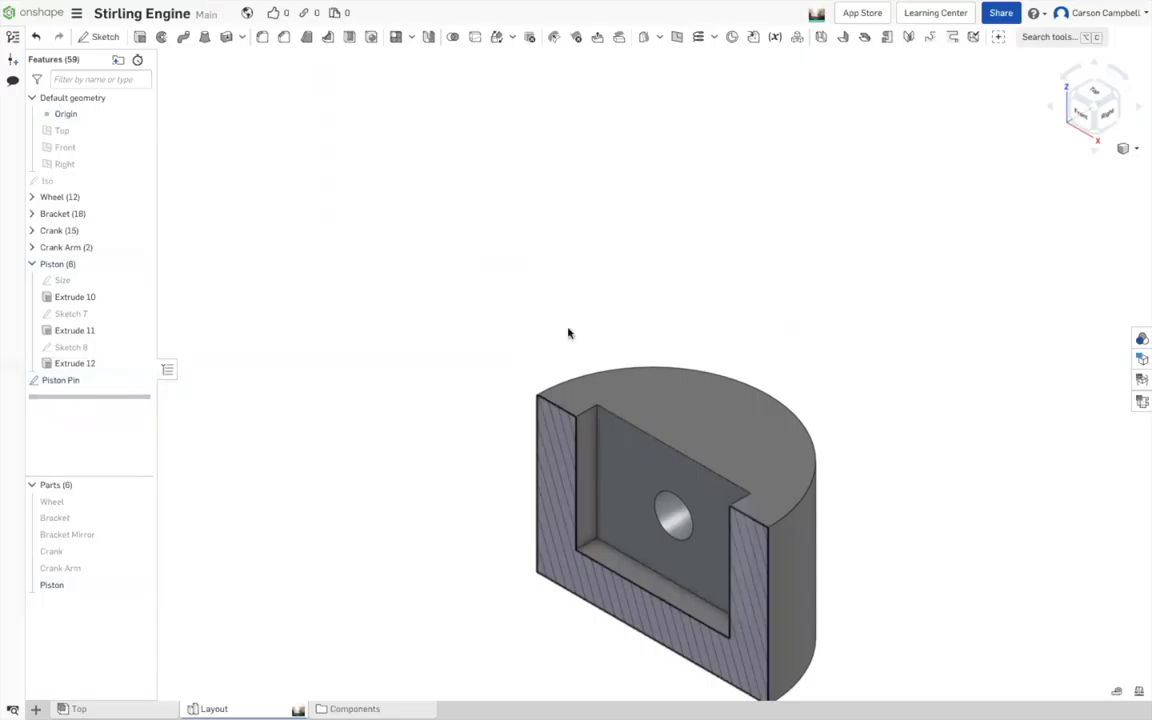
right_click(101, 383)
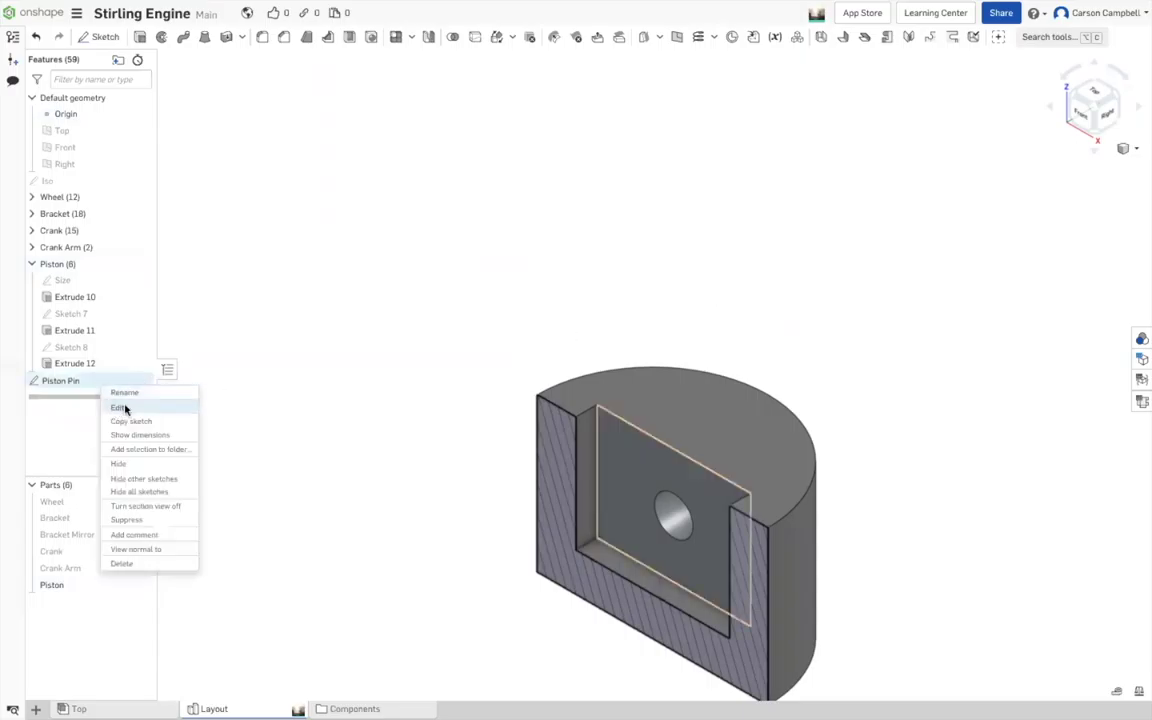
- Edit the Piston Pin sketch to project the 2 mm pin hole edge, then extrude it
left_click(119, 409)
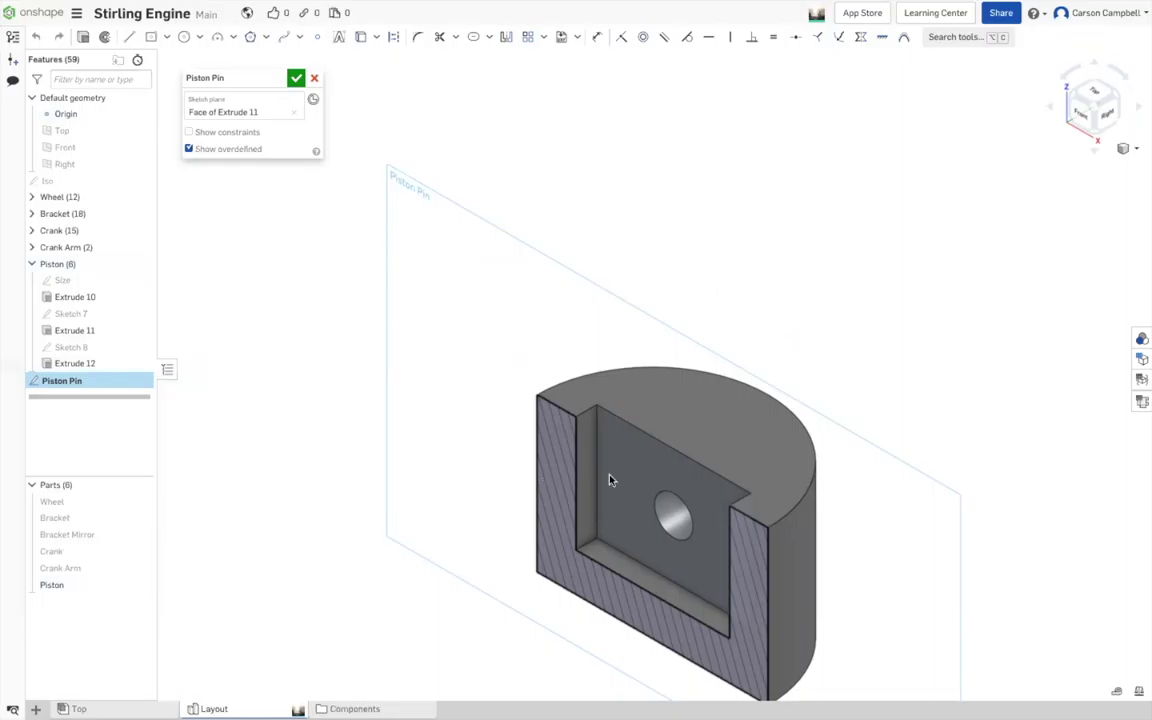
left_click(659, 524)
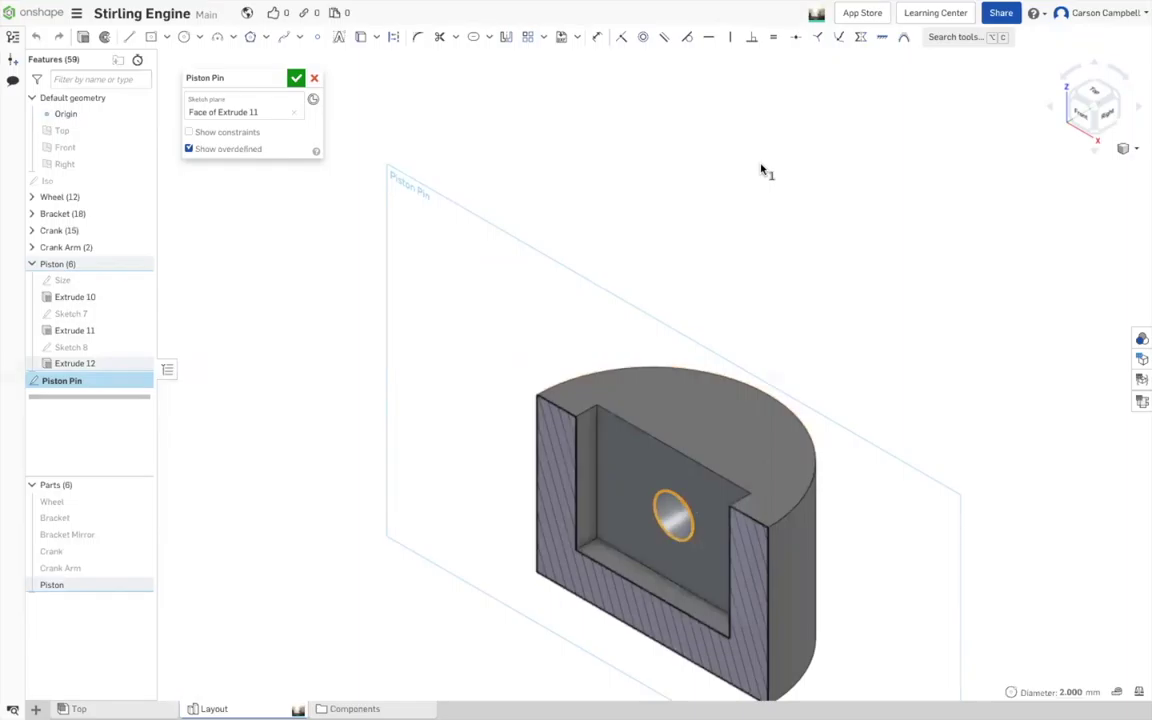
key("u")
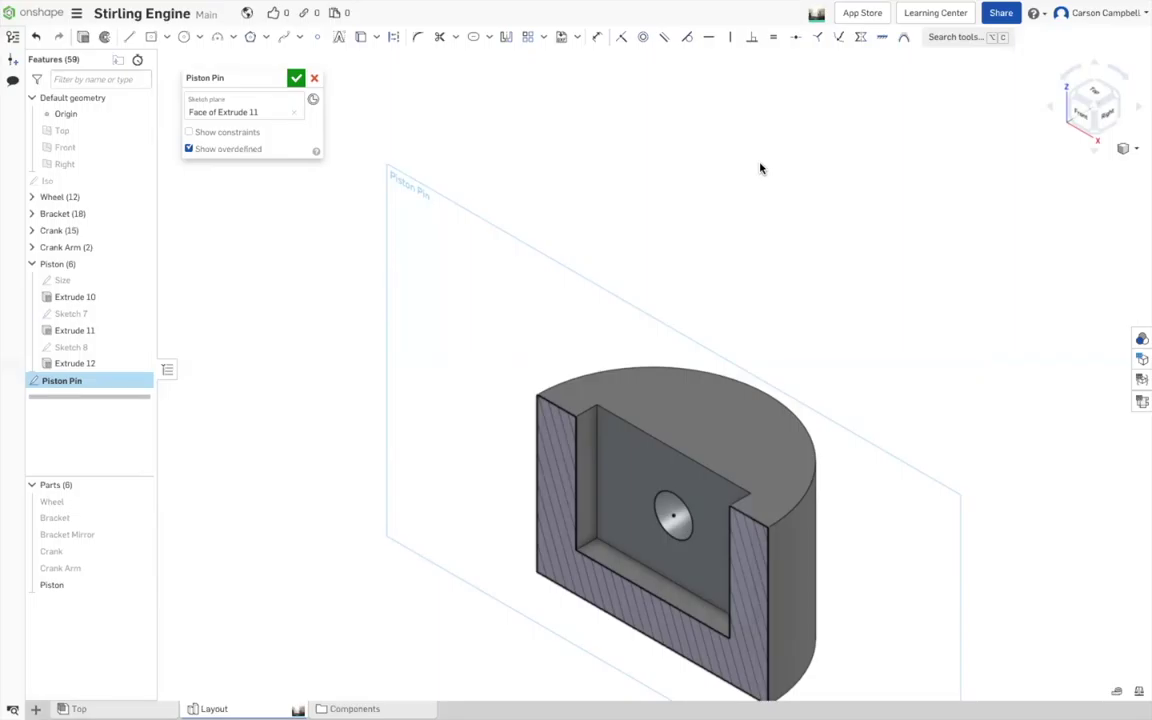
key("Return")
key("shift+e")
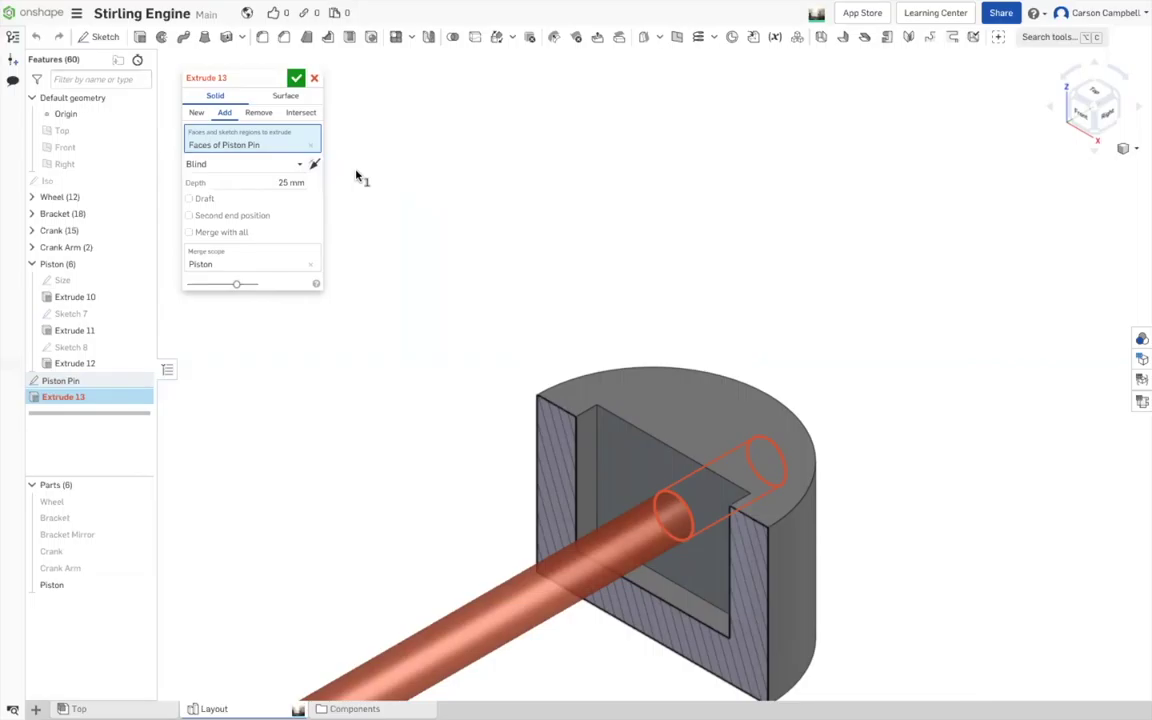
- Set the pin extrusion depth to 3 mm with a 2 mm second end position
left_click(280, 182)
type("3")
key("Return")
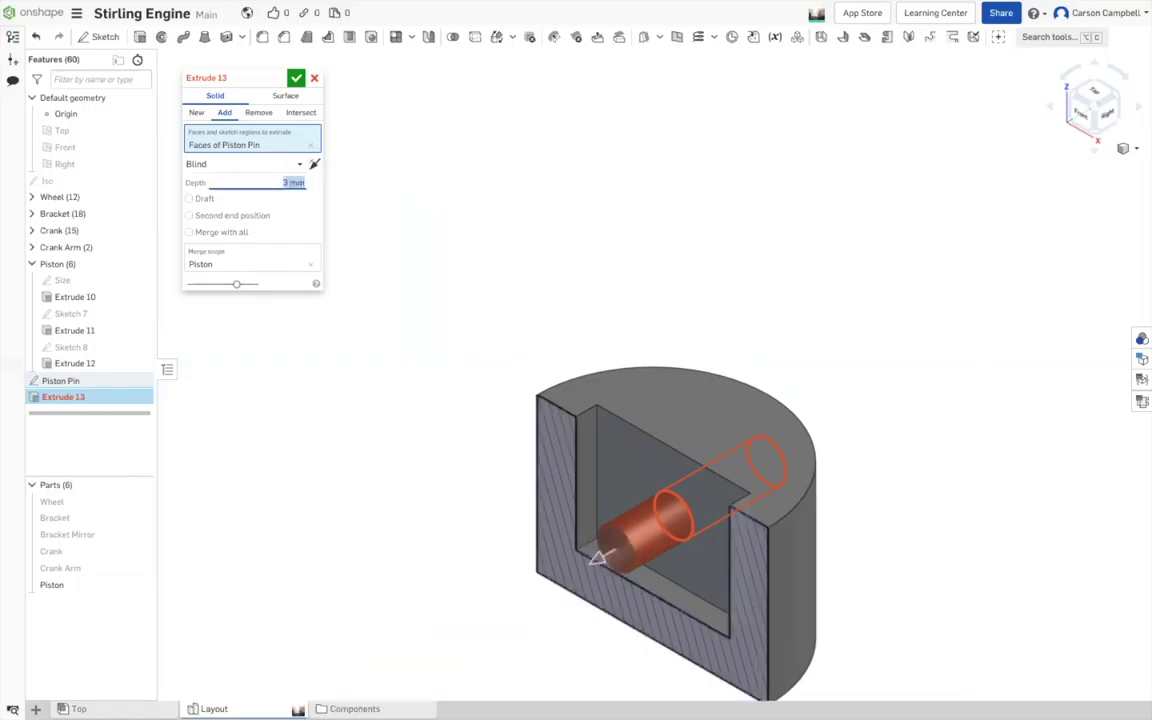
left_click(189, 216)
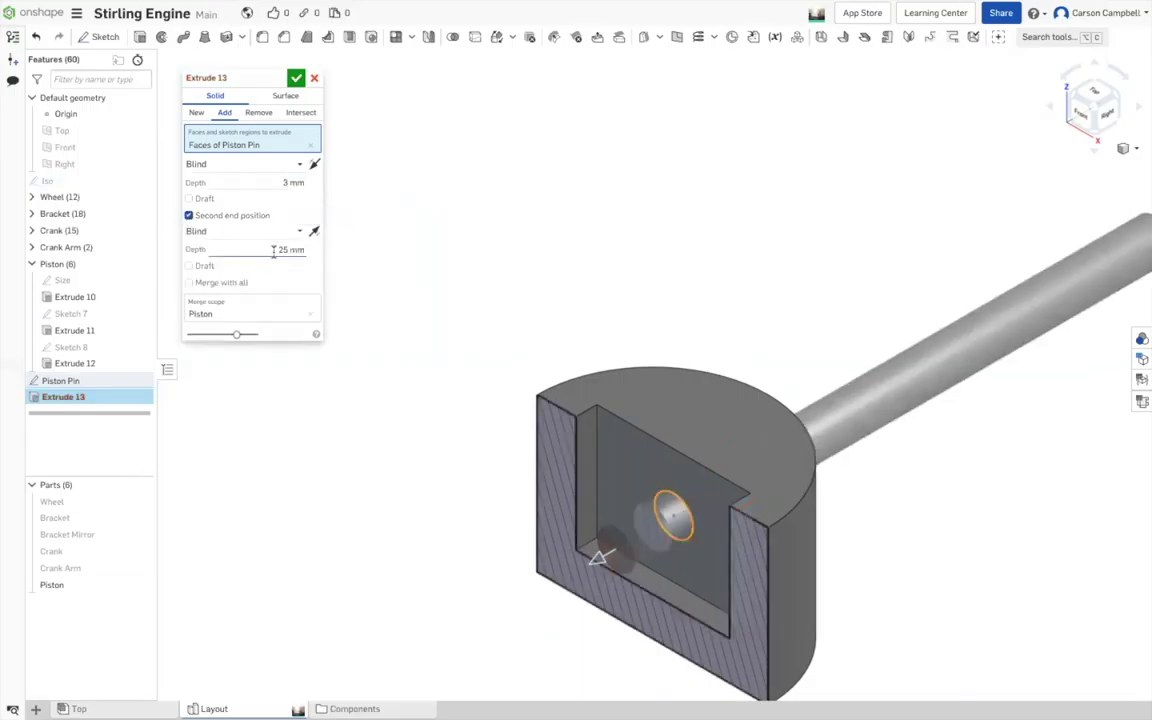
left_click(277, 251)
type("2")
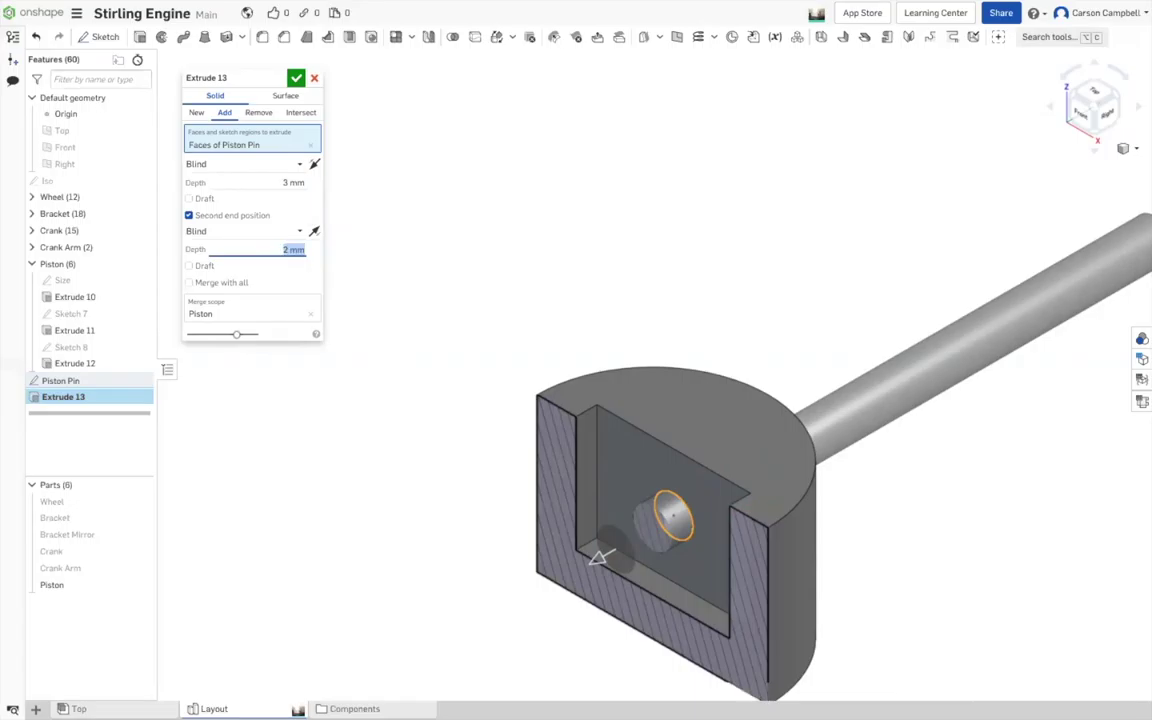
- Check the pin from the back and right views, then accept Extrude 13
right_click_drag(1031, 347, 1000, 100)
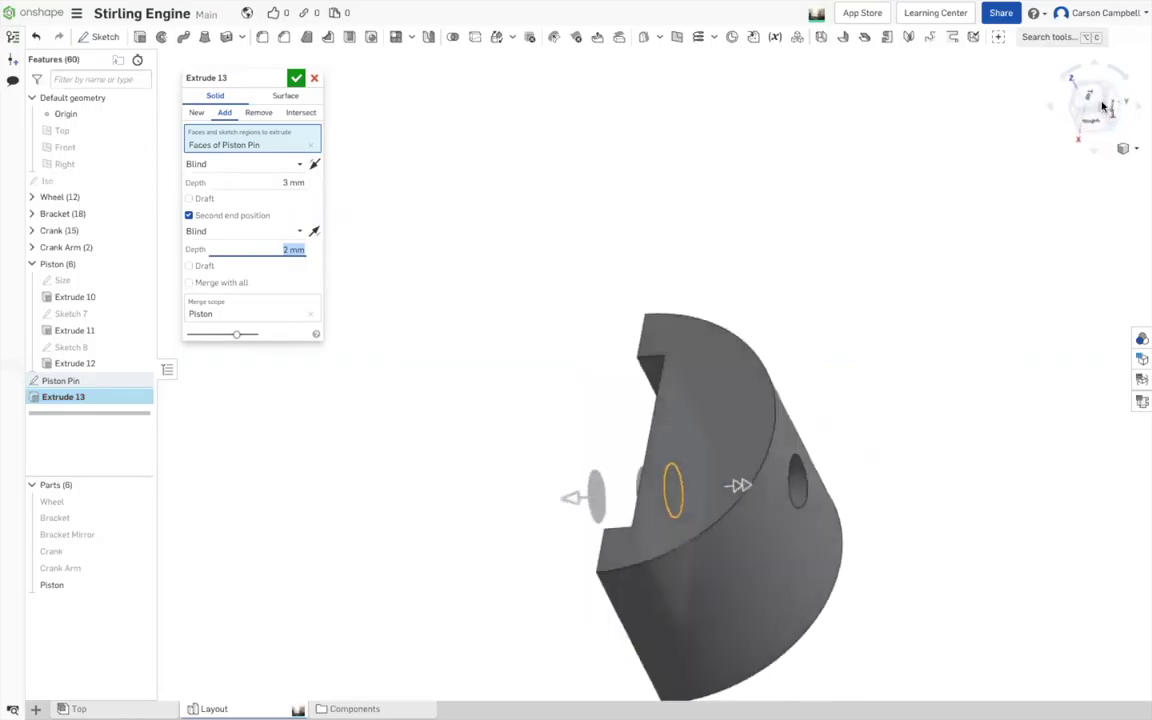
left_click(1085, 100)
scroll(745, 670, "up", 4)
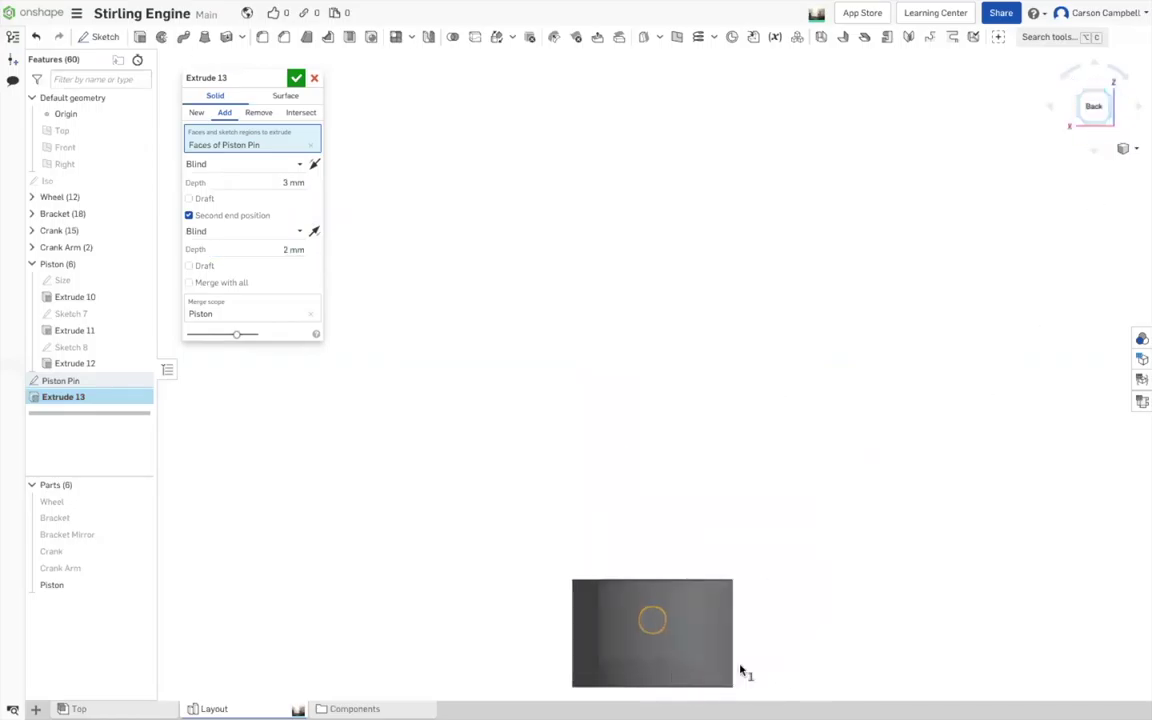
right_click_drag(816, 666, 1090, 520)
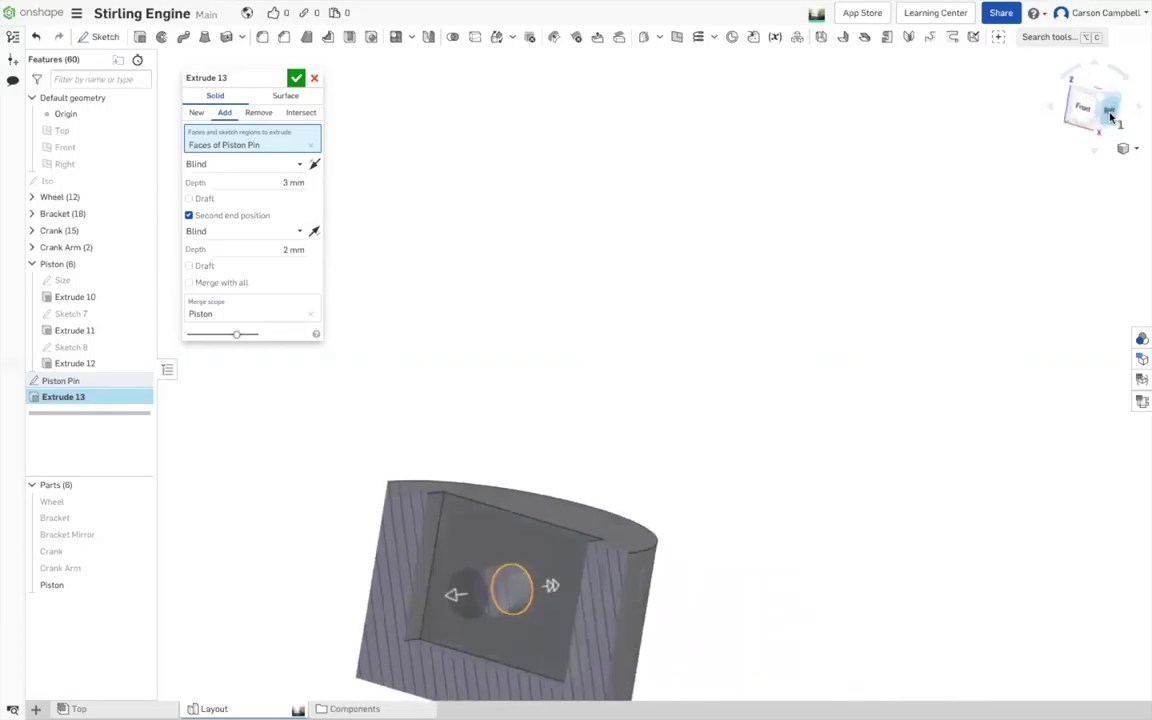
left_click(1100, 106)
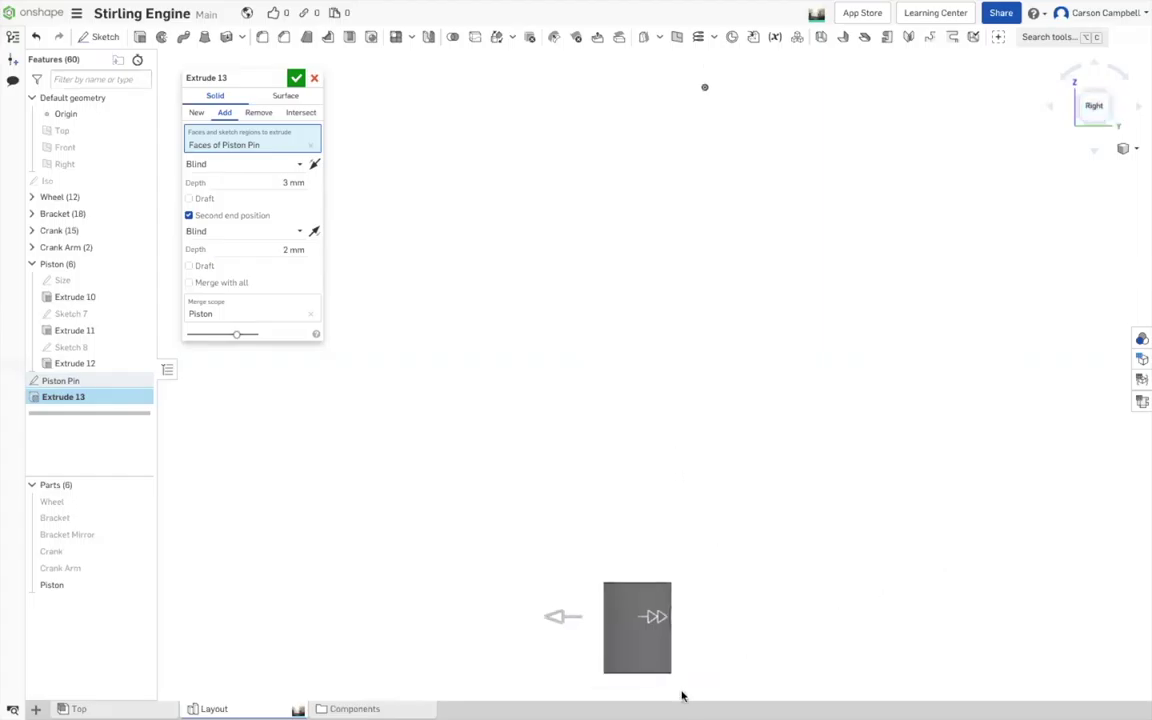
left_click(296, 80)
mouse_move(478, 278)
right_mouse_down()
mouse_move(469, 346)
mouse_move(468, 303)
right_mouse_up()
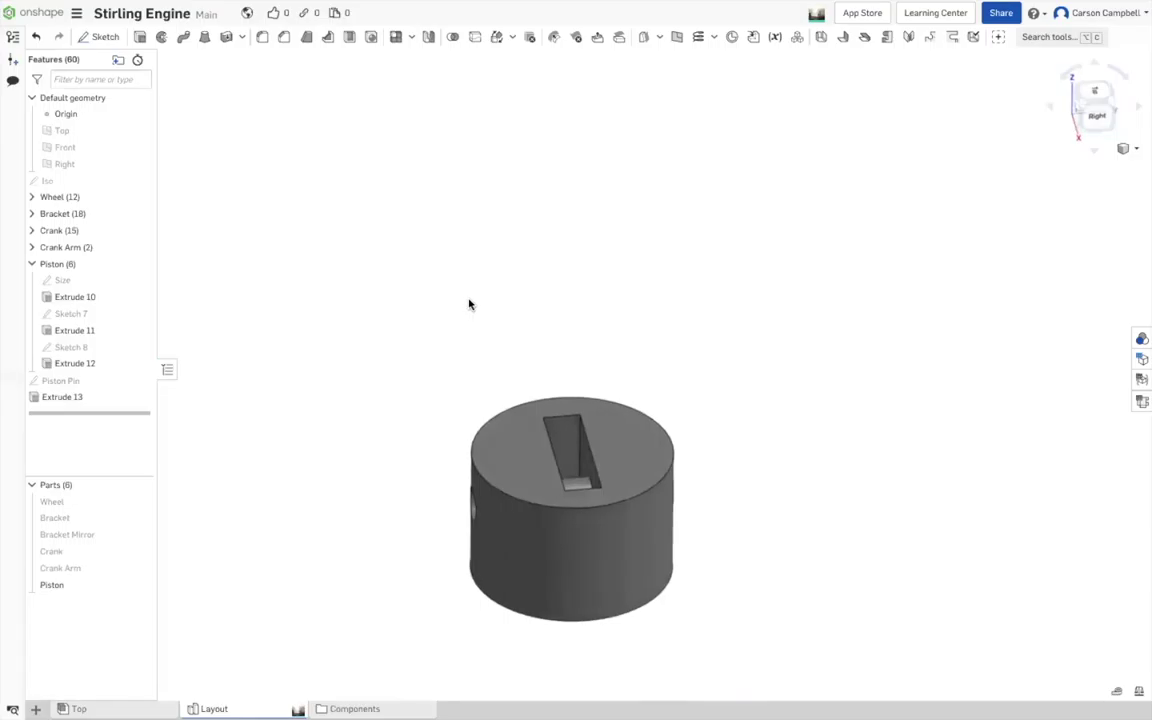
- Change Extrude 13 to create the pin as a separate new part, Part 7
double_click(95, 398)
left_click(199, 114)
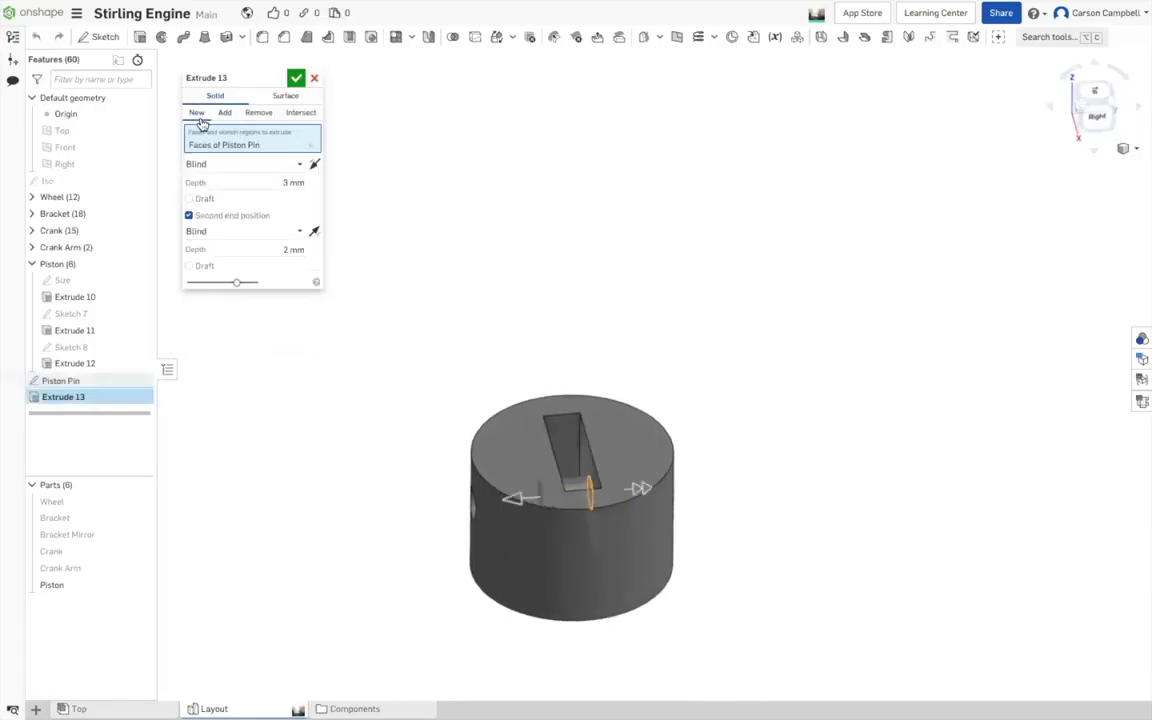
left_click(296, 78)
key("Up")
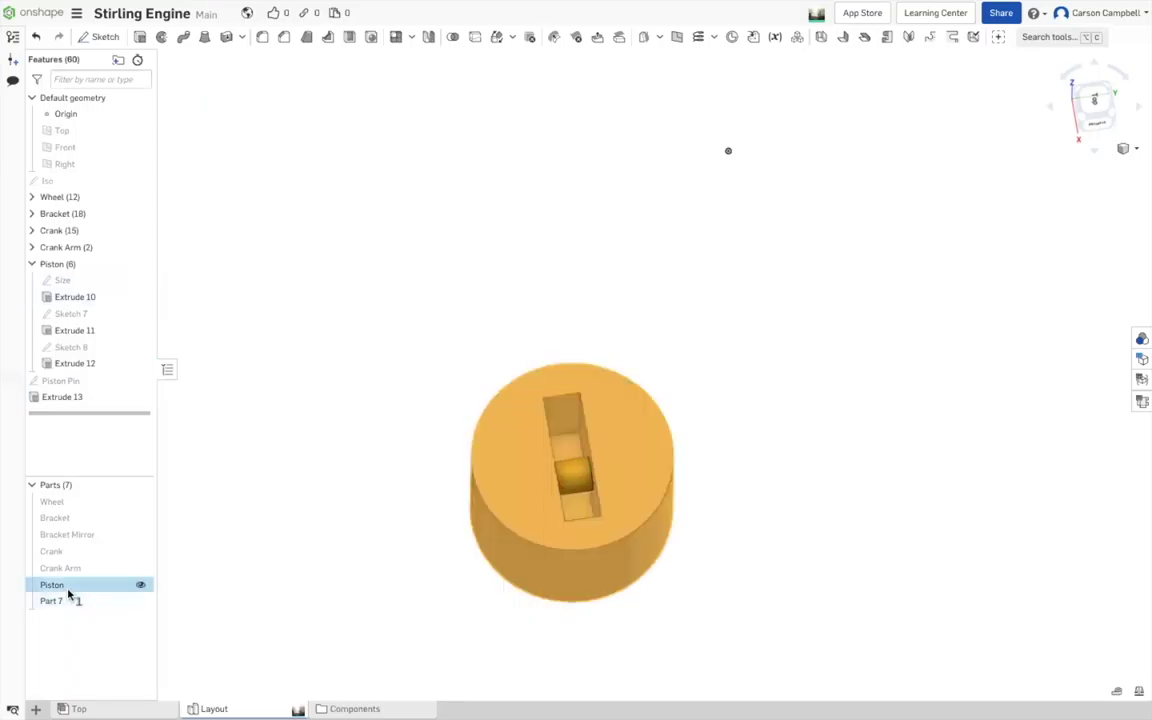
left_click(128, 601)
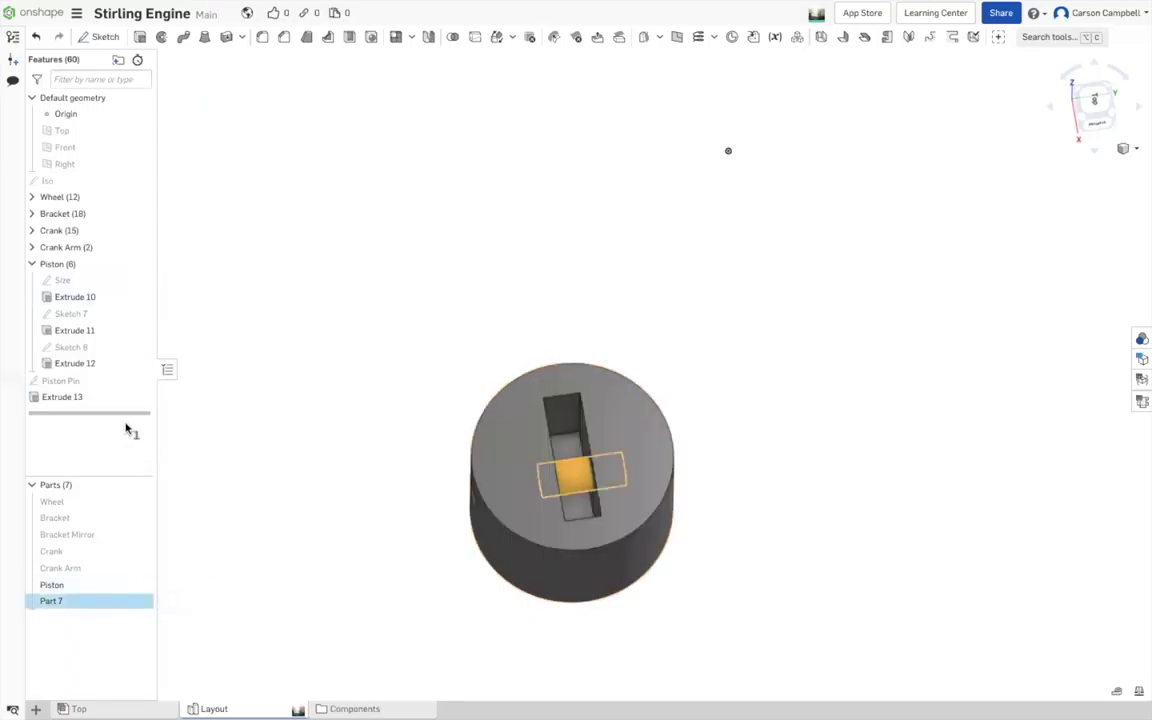
- Increase the pin extrusion's first depth from 3 mm to 4 mm
double_click(94, 402)
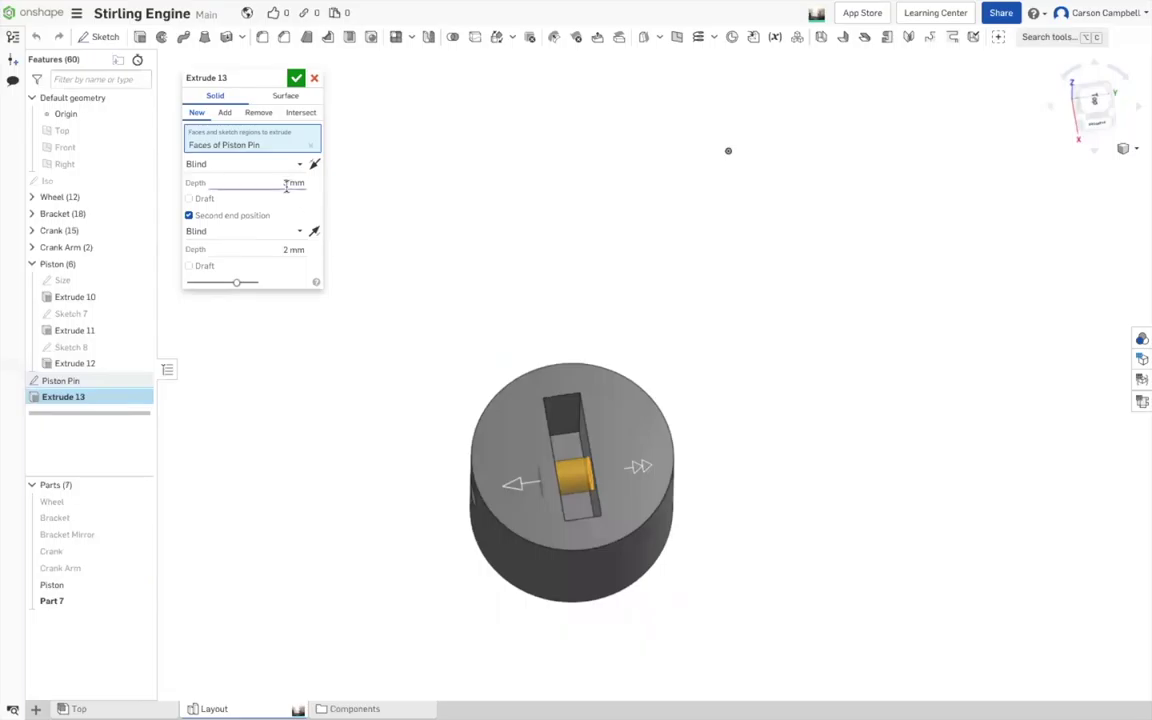
left_click(240, 184)
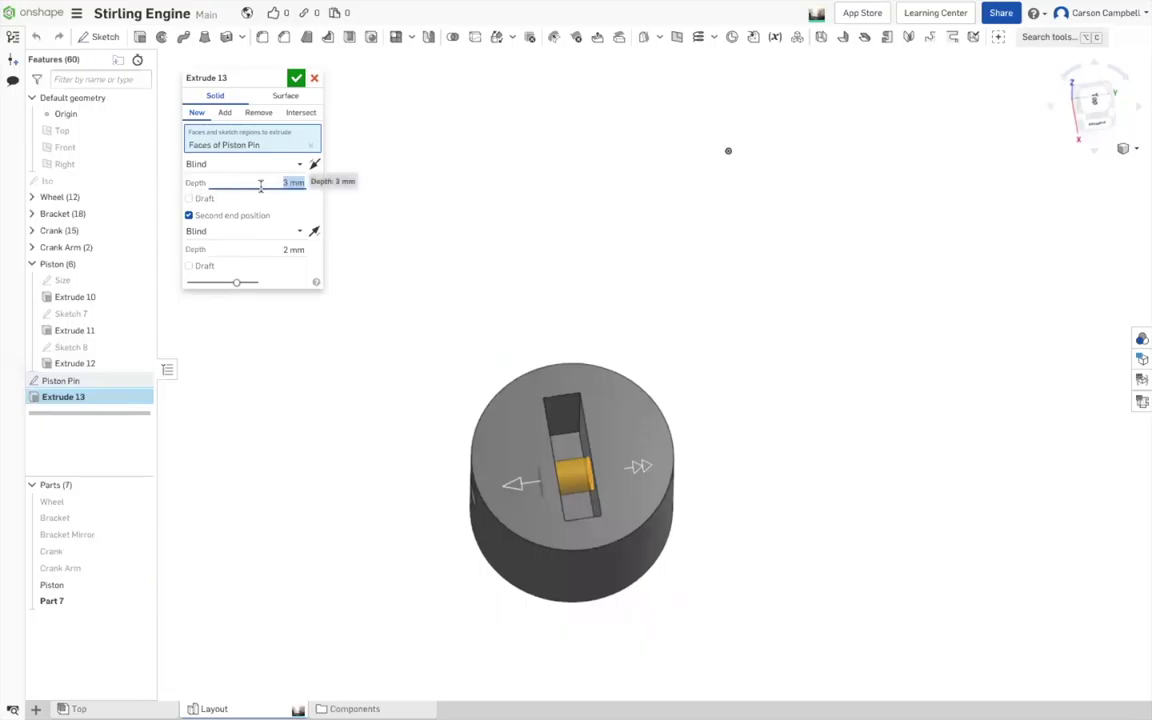
key("Up")
left_click(296, 78)
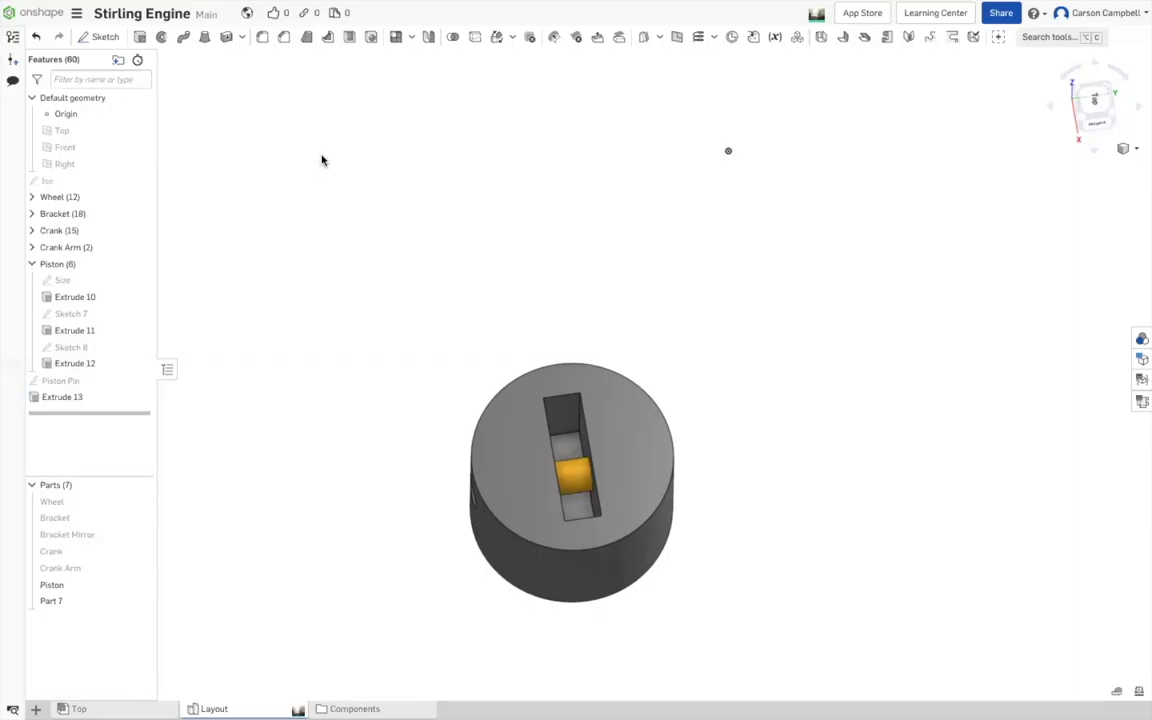
- Rename Part 7 to 'Piston Pin'
right_click(85, 601)
left_click(129, 399)
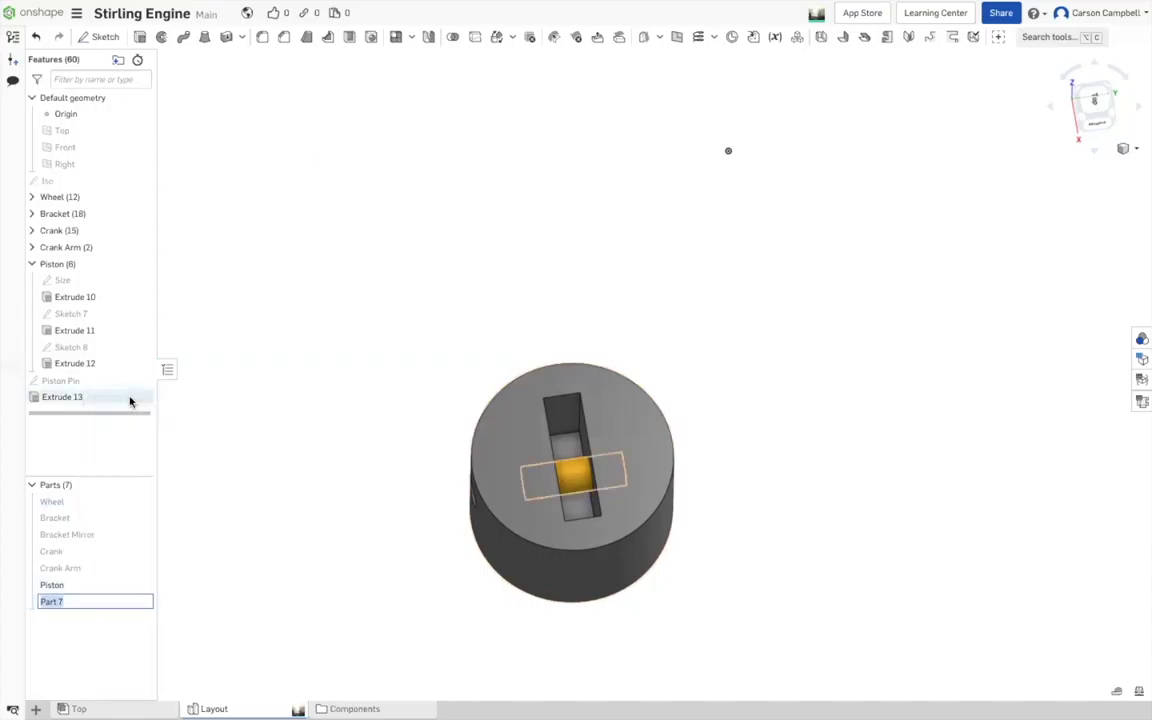
type("PistonPin")
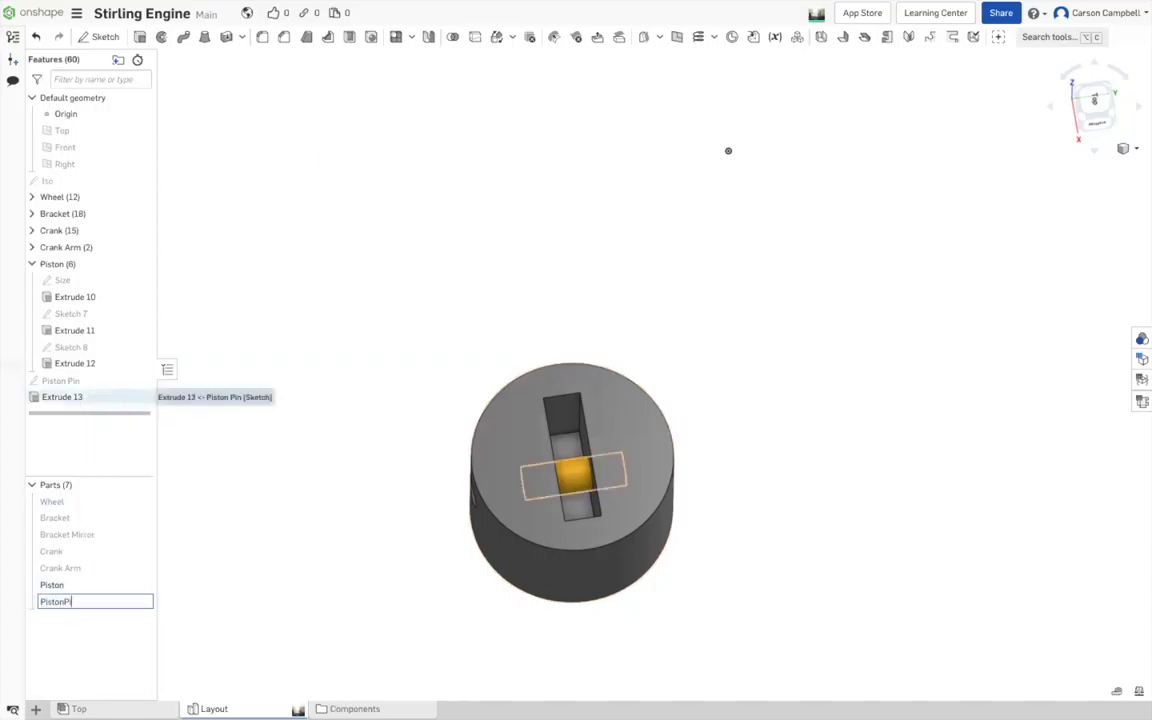
key("BackSpace")
key("BackSpace")
type("Pin")
key("Return")
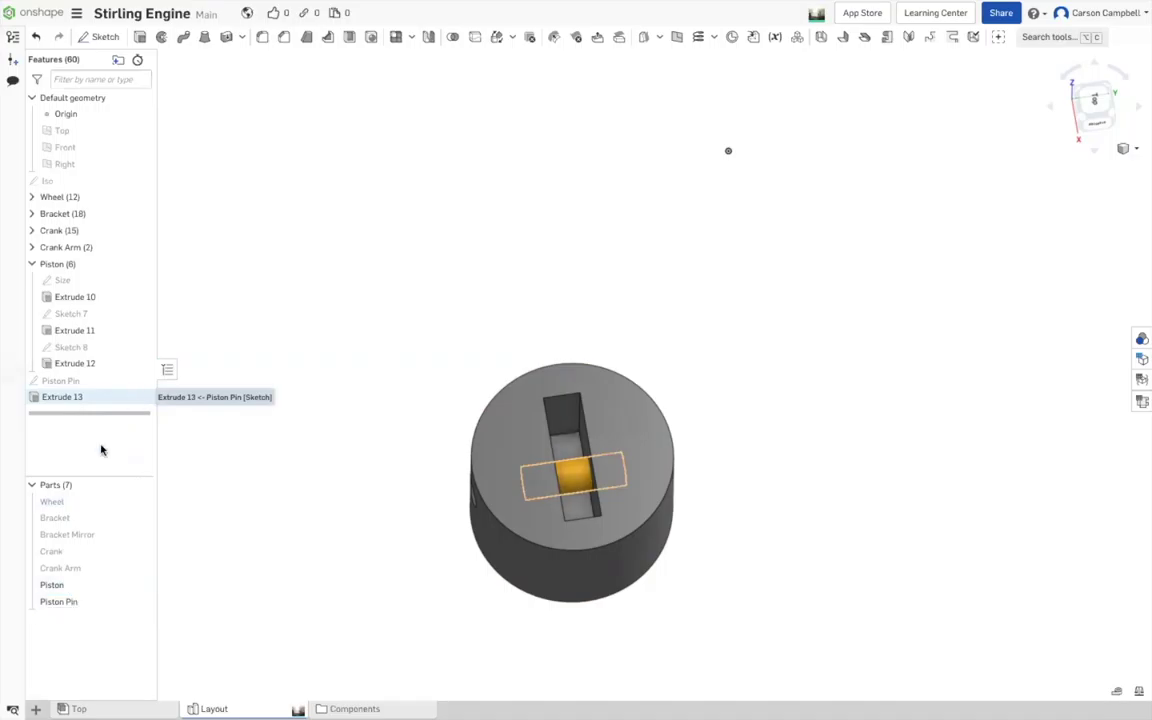
- Show all hidden parts, view the whole engine from the front, and switch to the Top assembly
right_click(466, 347)
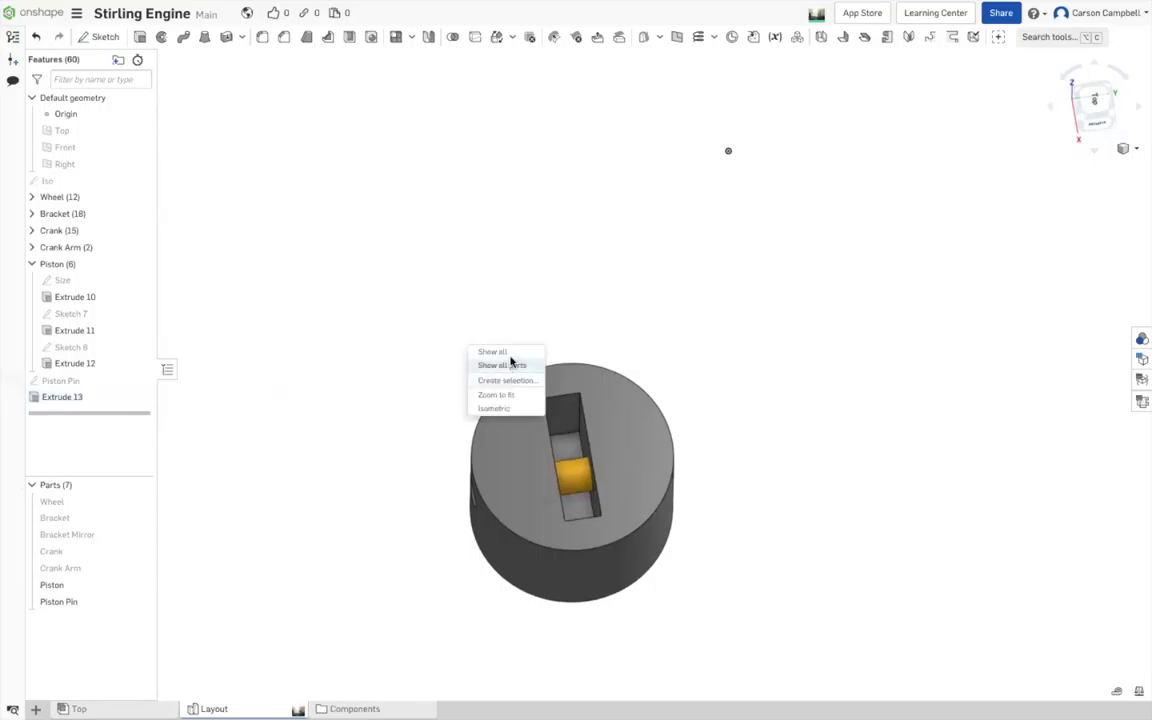
left_click(502, 365)
key("f")
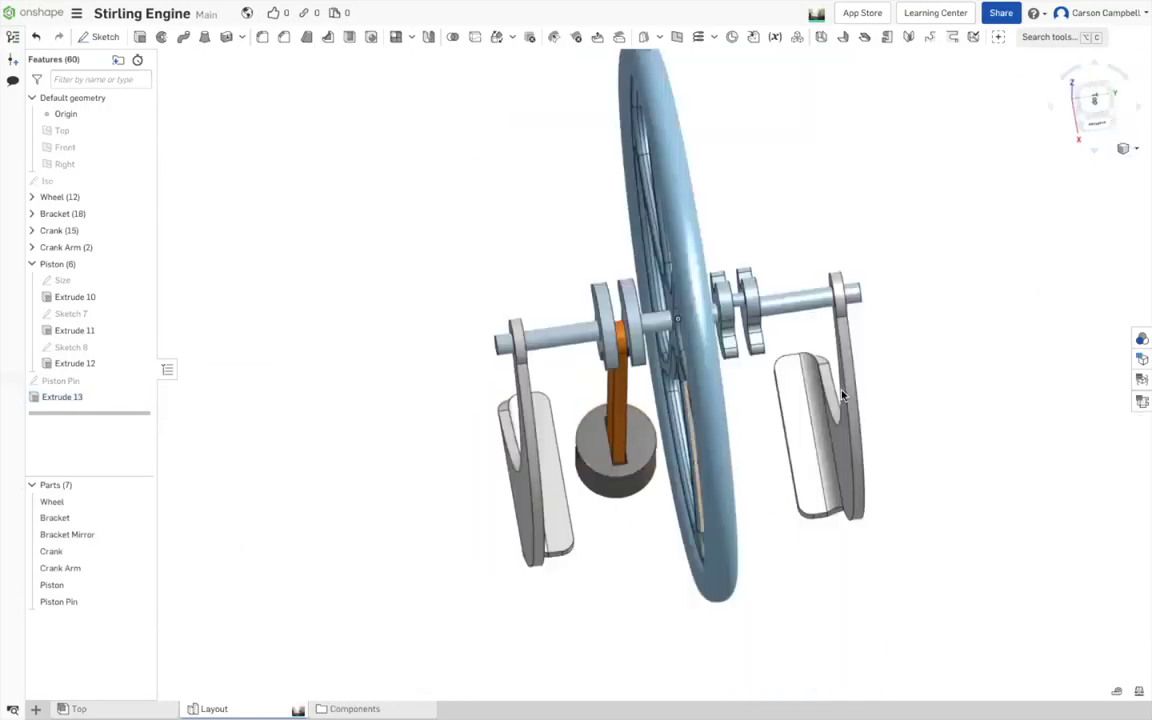
right_click_drag(993, 399, 1079, 128)
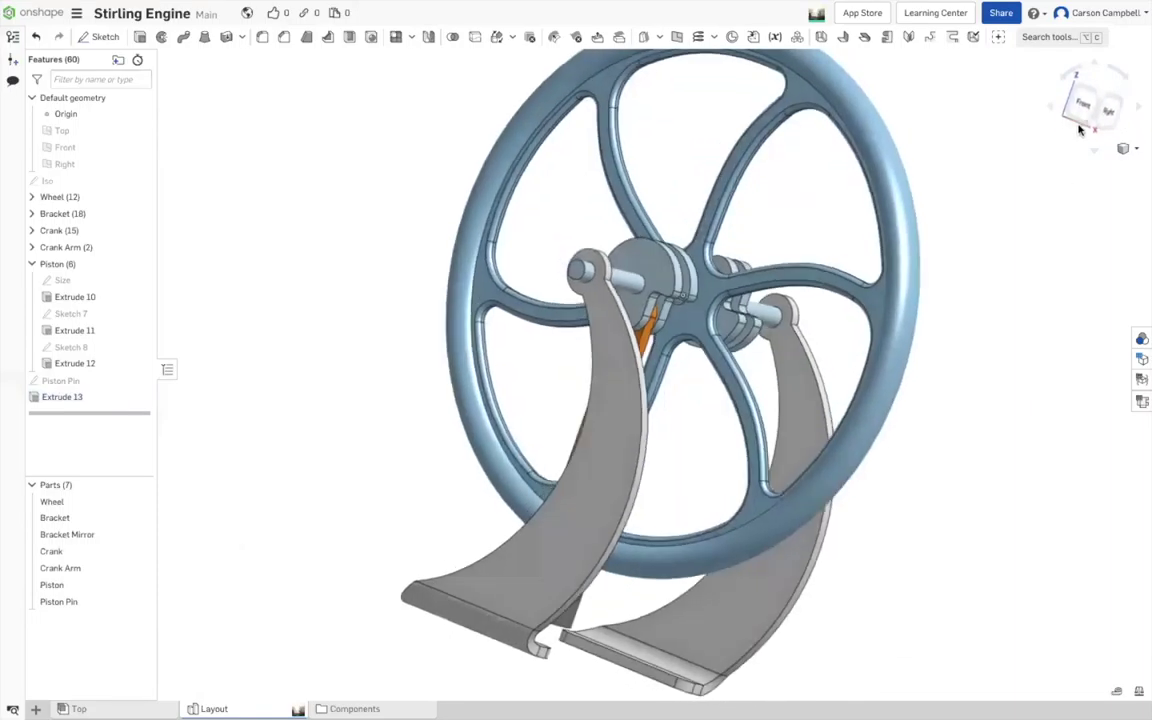
left_click(1082, 104)
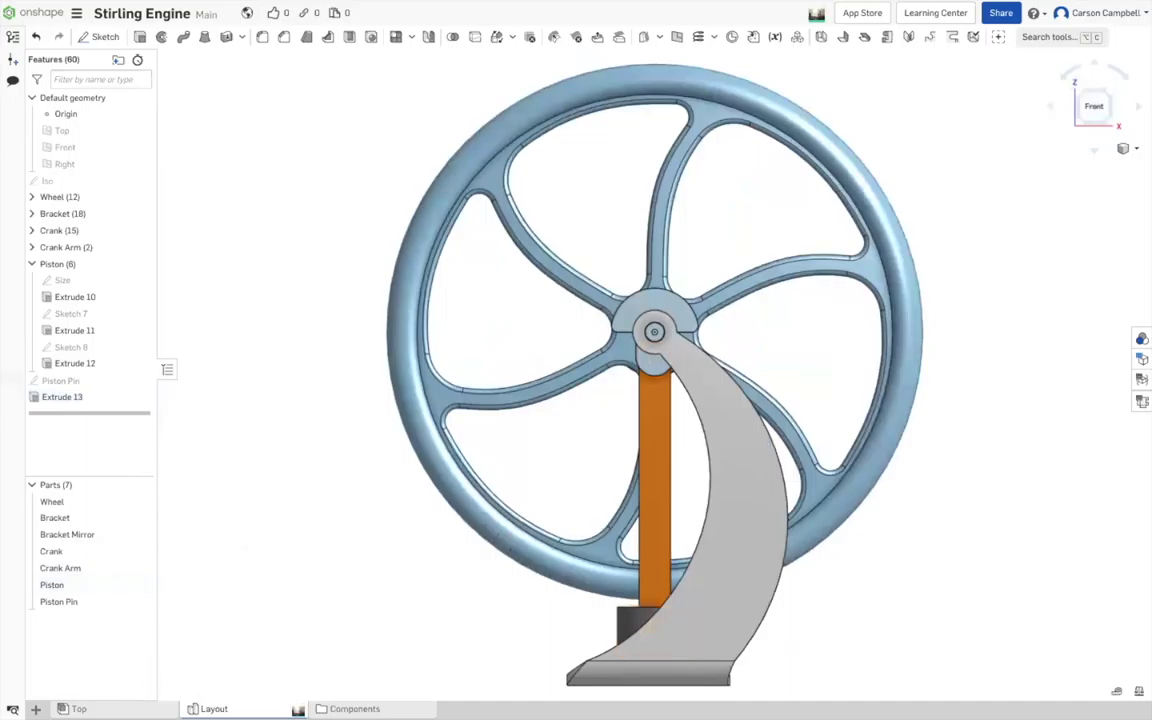
left_click(79, 708)
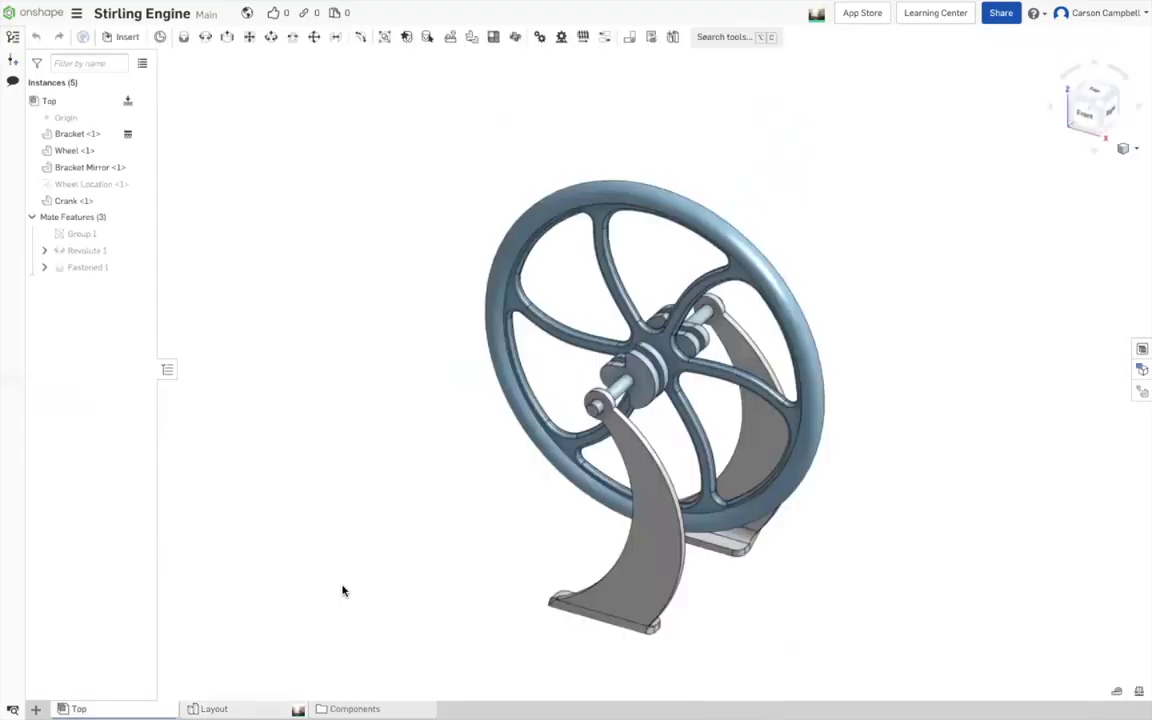
- Insert the Crank Arm from the Part Studio into the Top assembly and orbit to inspect it
left_click(122, 39)
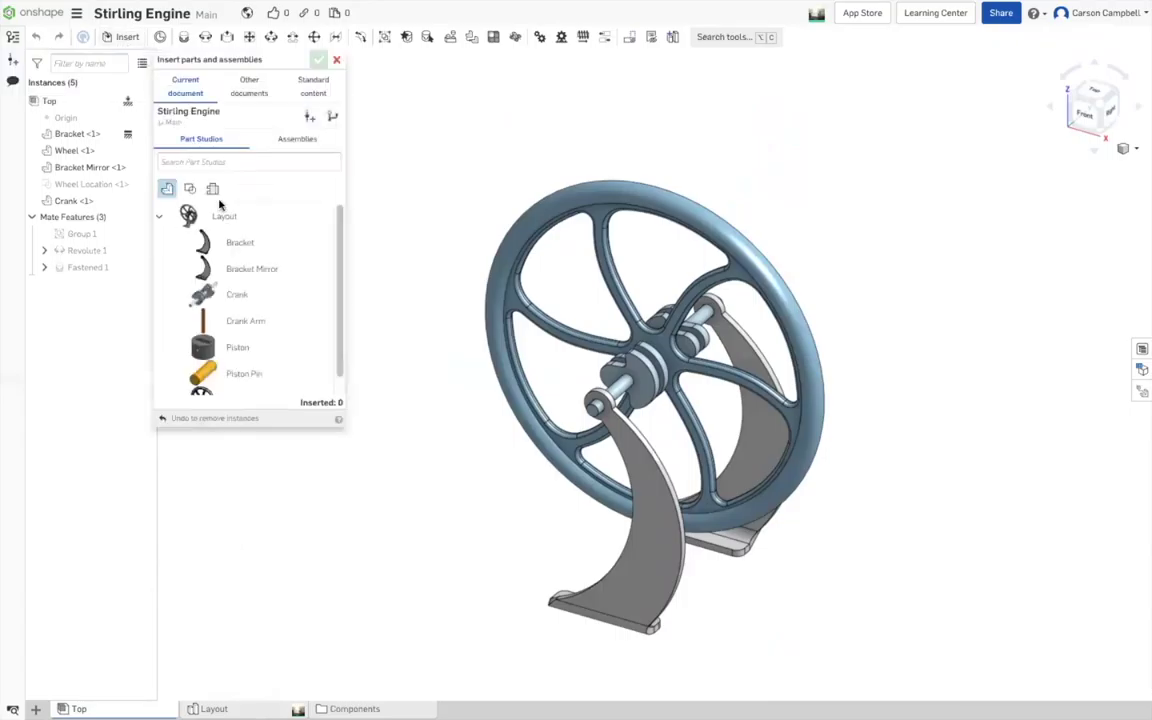
left_click(245, 324)
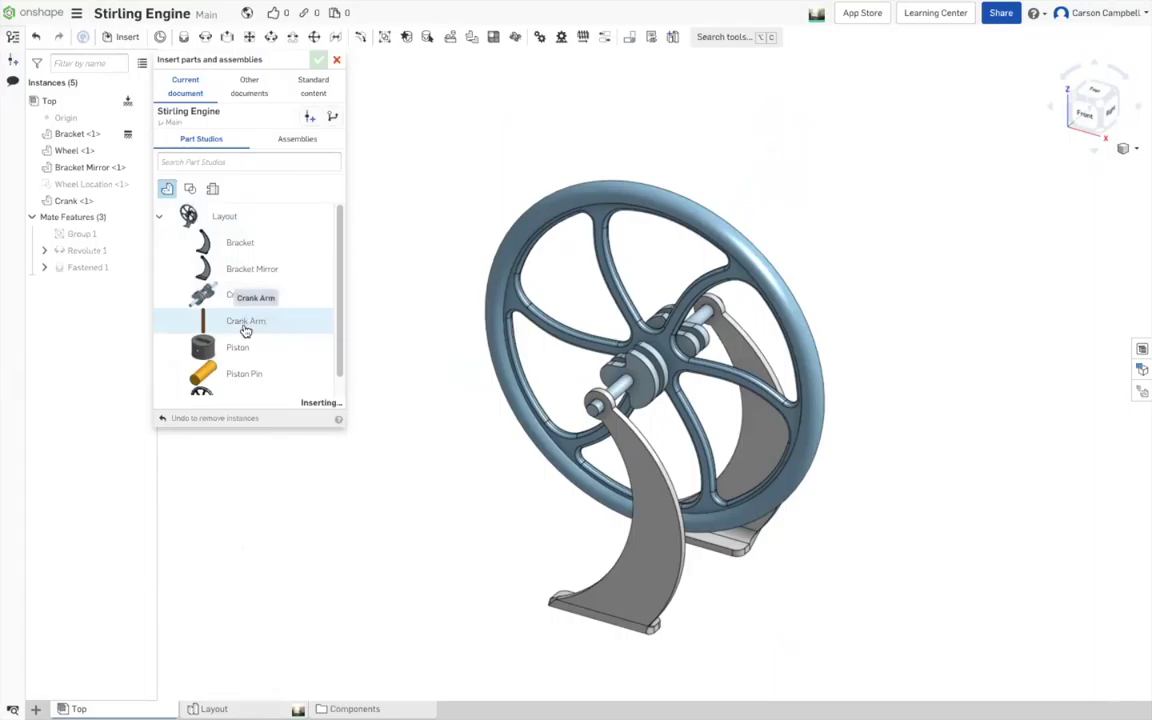
left_click(318, 61)
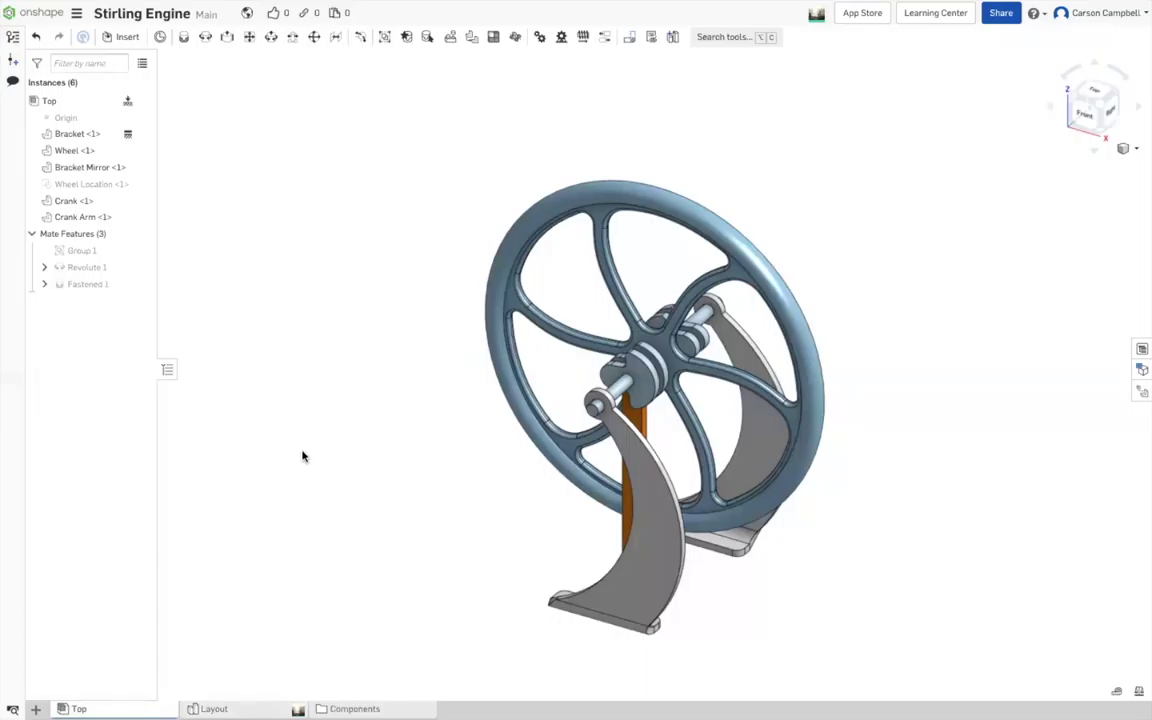
right_click_drag(318, 461, 773, 322)
right_click_drag(895, 355, 1092, 127)
key("shift+1")
key("Left")
key("Left")
key("Left")
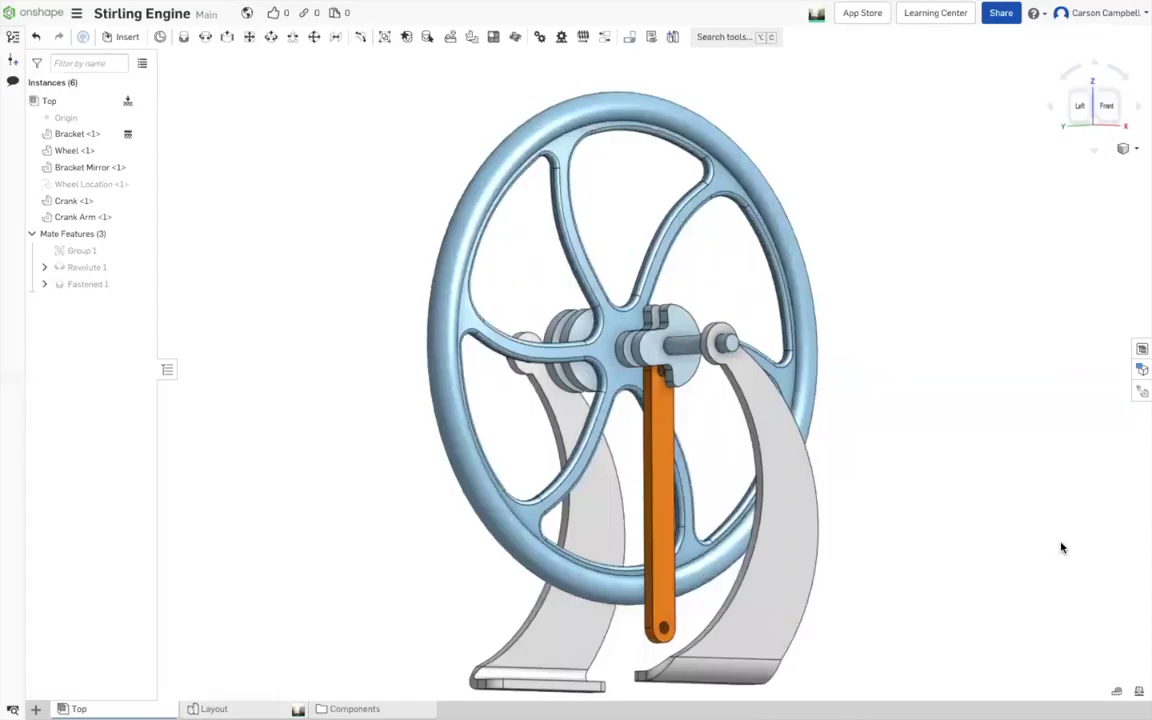
- Move the Crank Arm off the crank so it stands free to the right of the flywheel
left_click(658, 527)
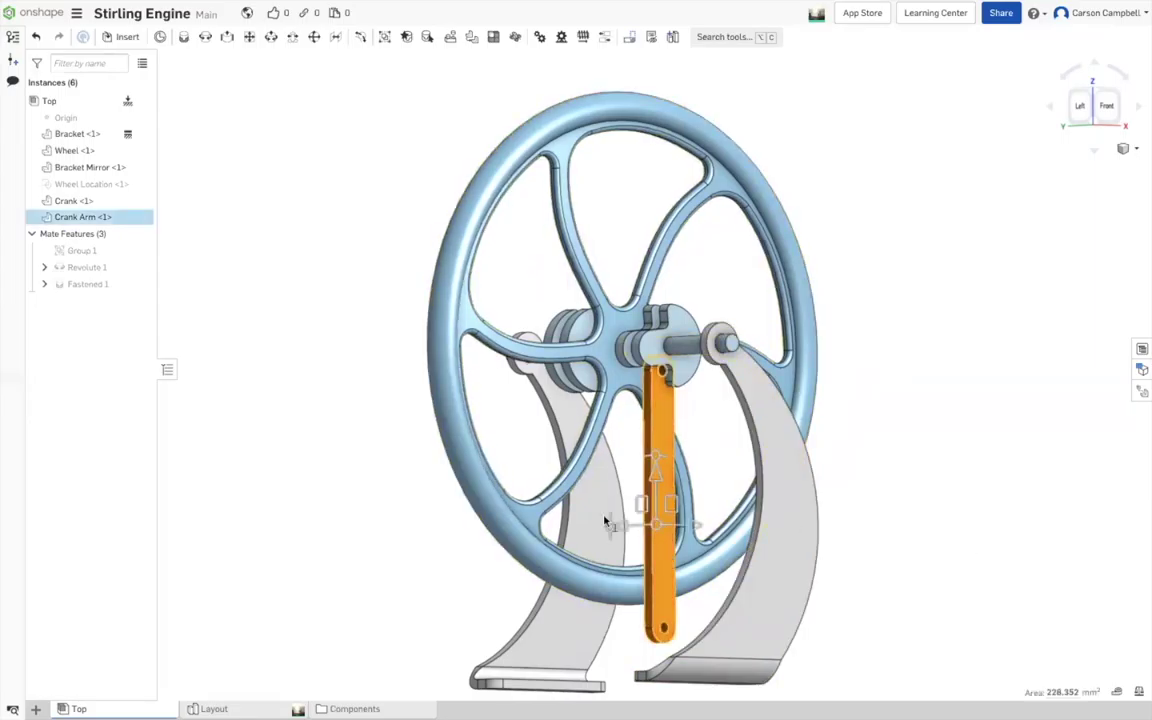
left_click_drag(568, 390, 1062, 401)
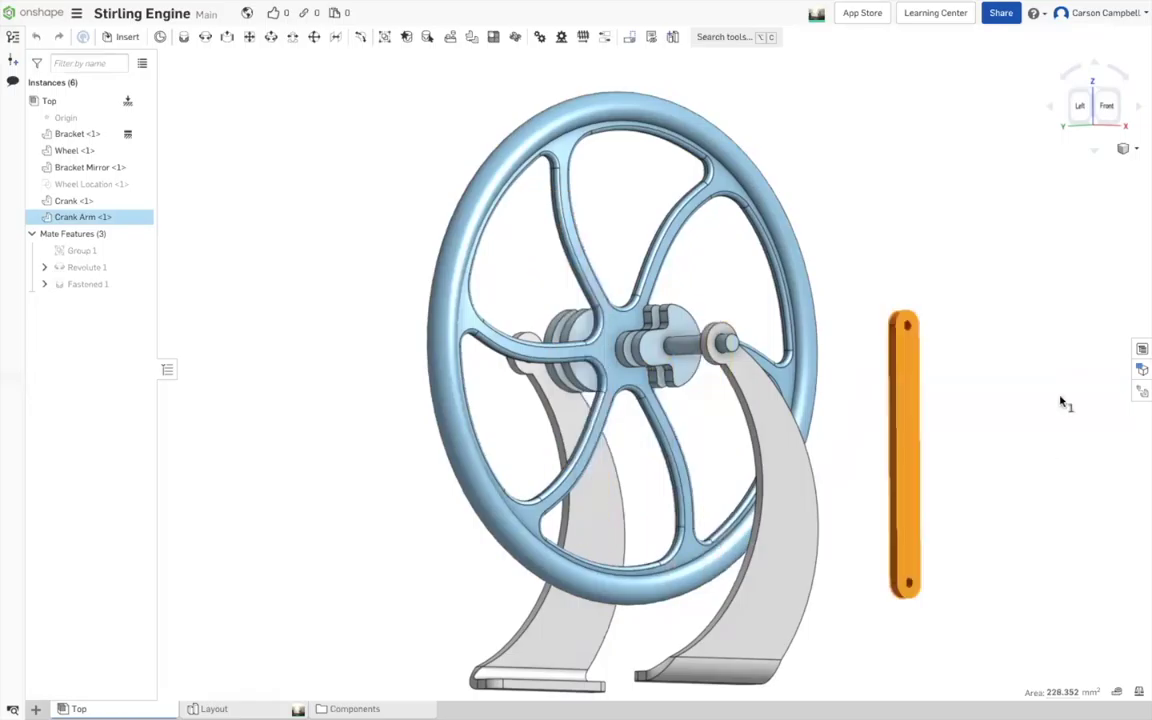
left_click(926, 533)
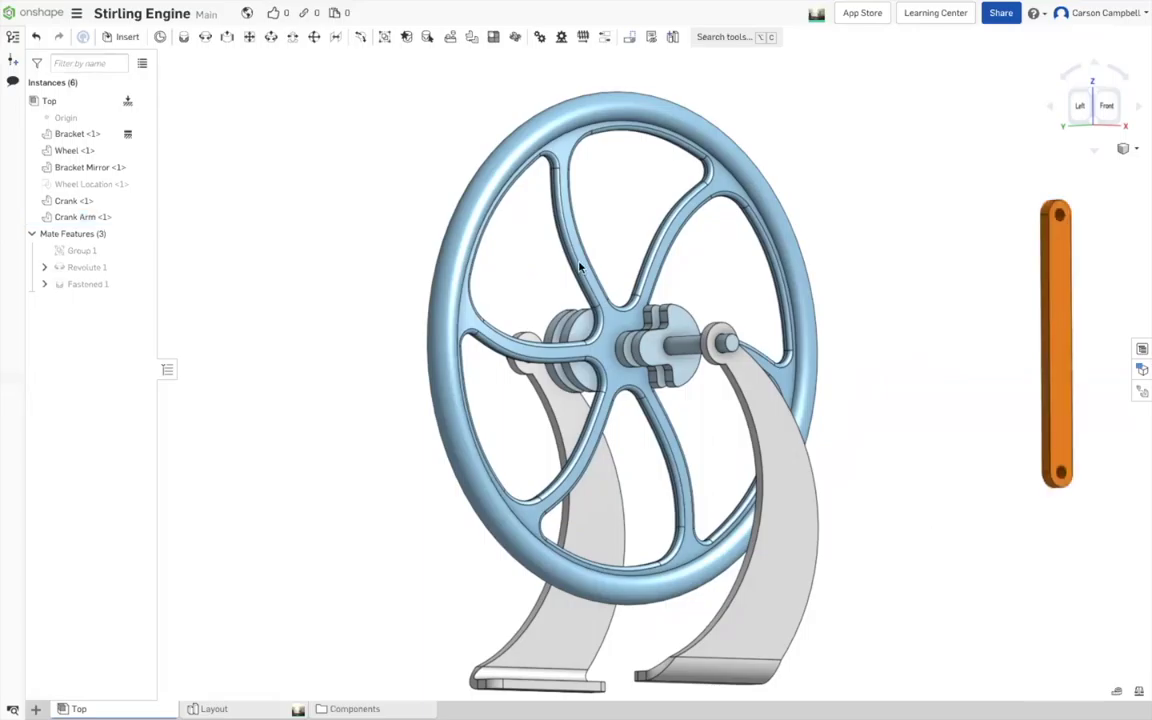
- Revolute-mate the Crank Arm's top hole to the crank hub as Revolute 2
left_click(206, 38)
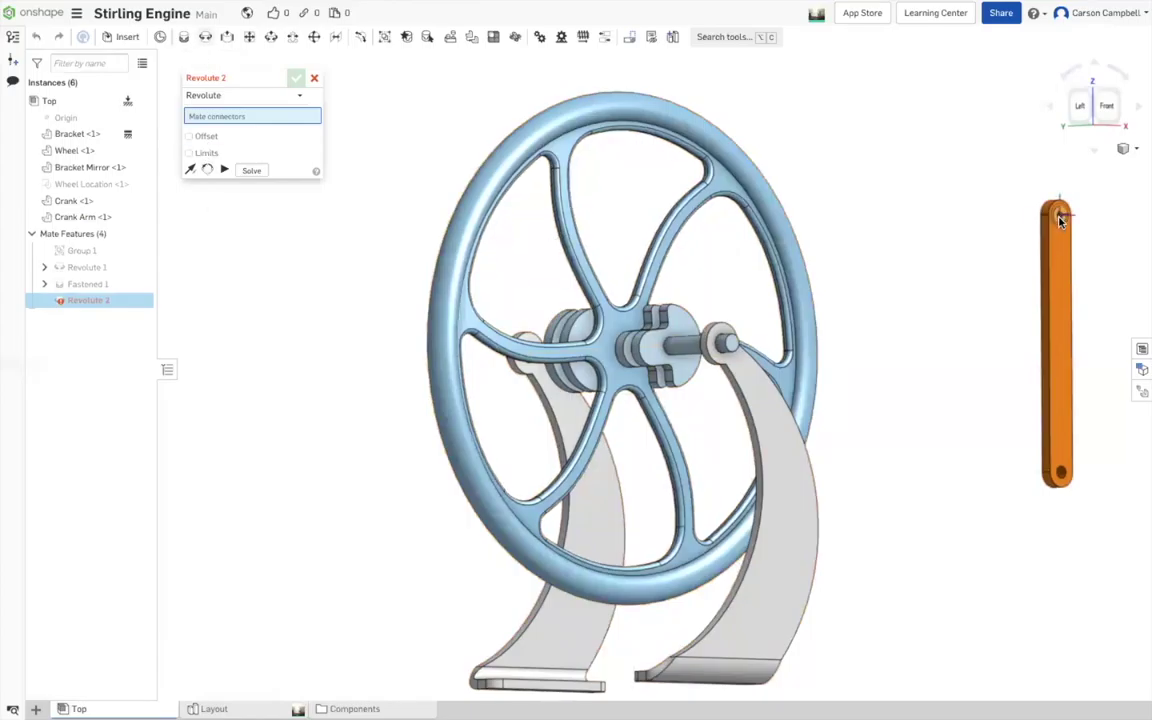
scroll(1061, 220, "up", 6)
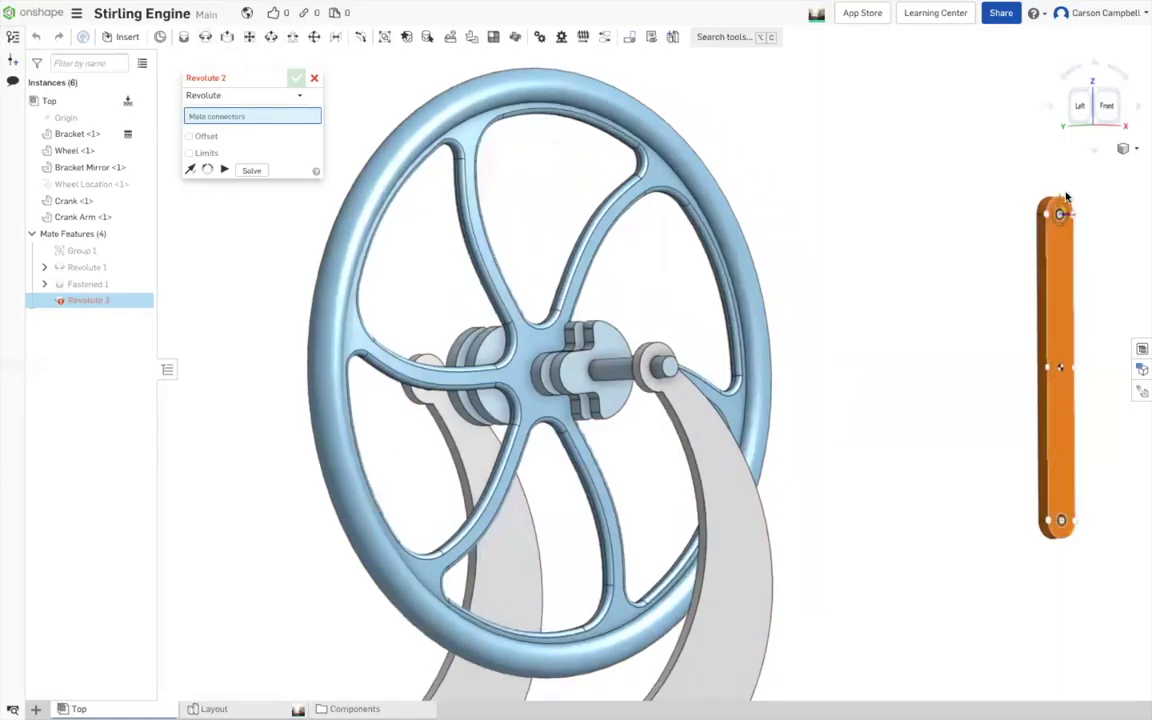
scroll(1061, 234, "up", 5)
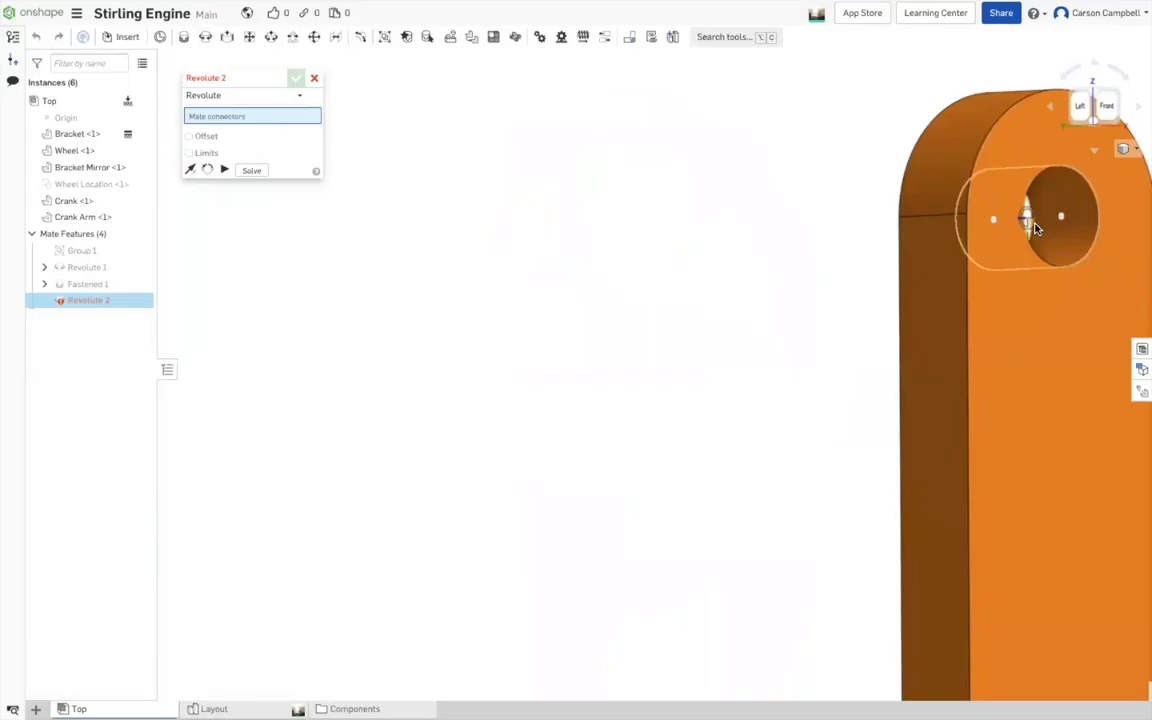
left_click(1035, 228)
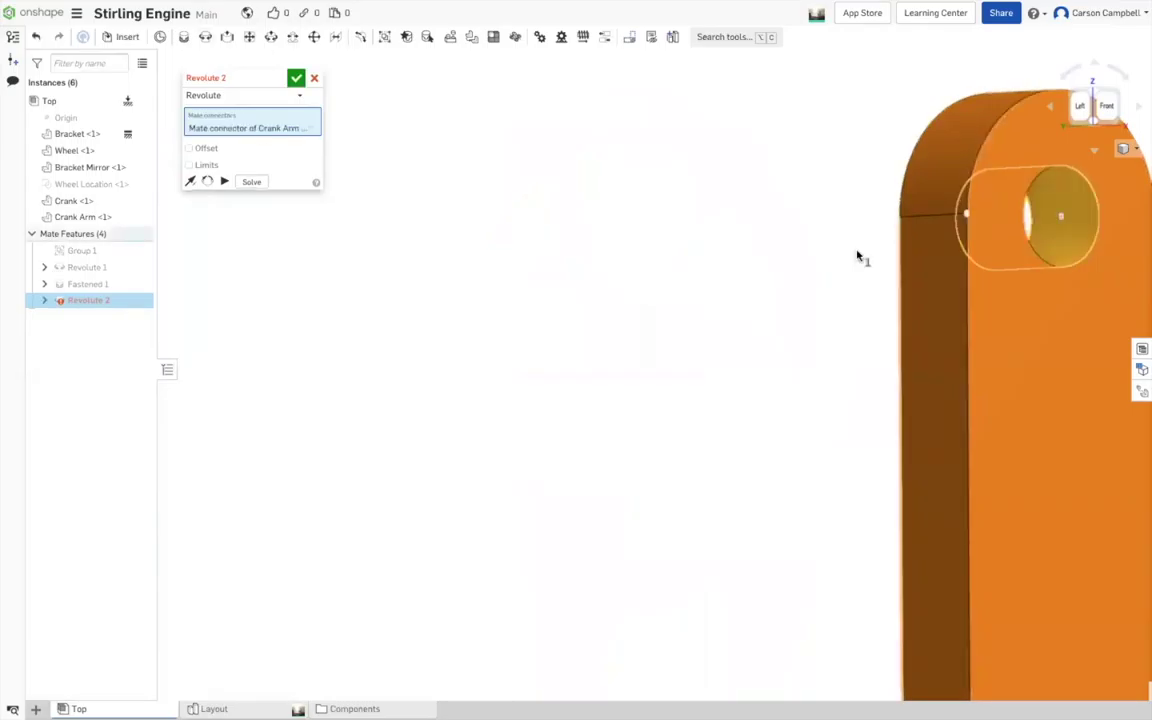
scroll(761, 257, "down", 3)
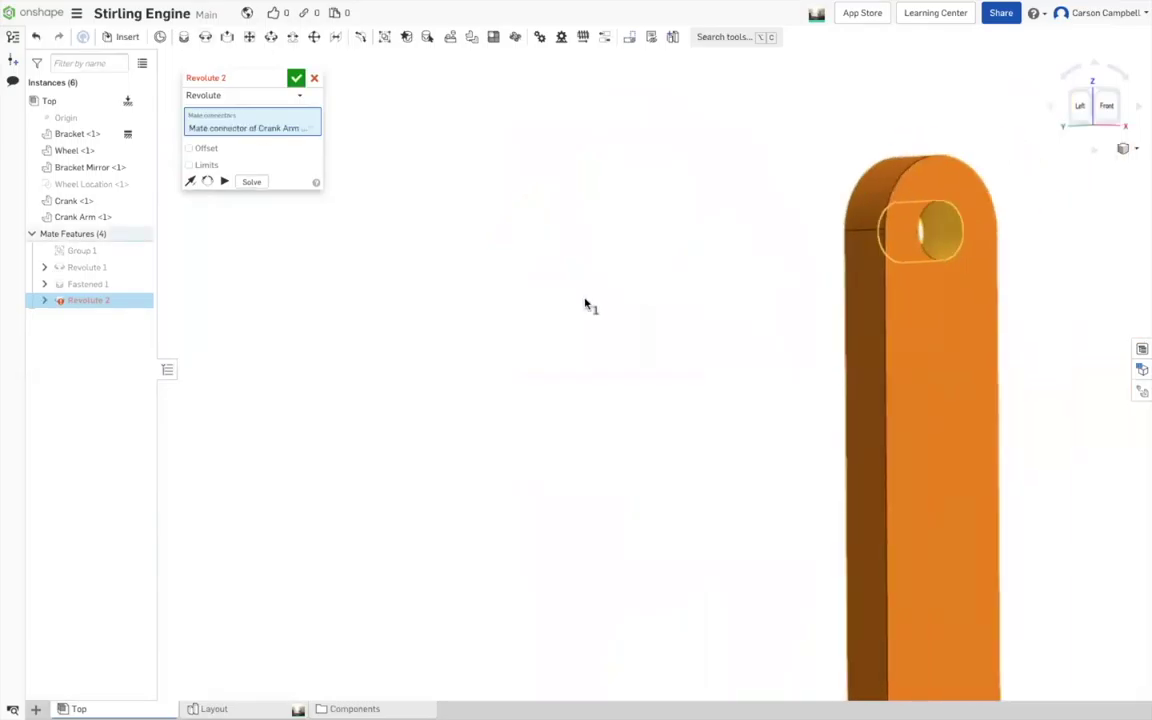
scroll(575, 308, "down", 4)
scroll(609, 334, "down", 3)
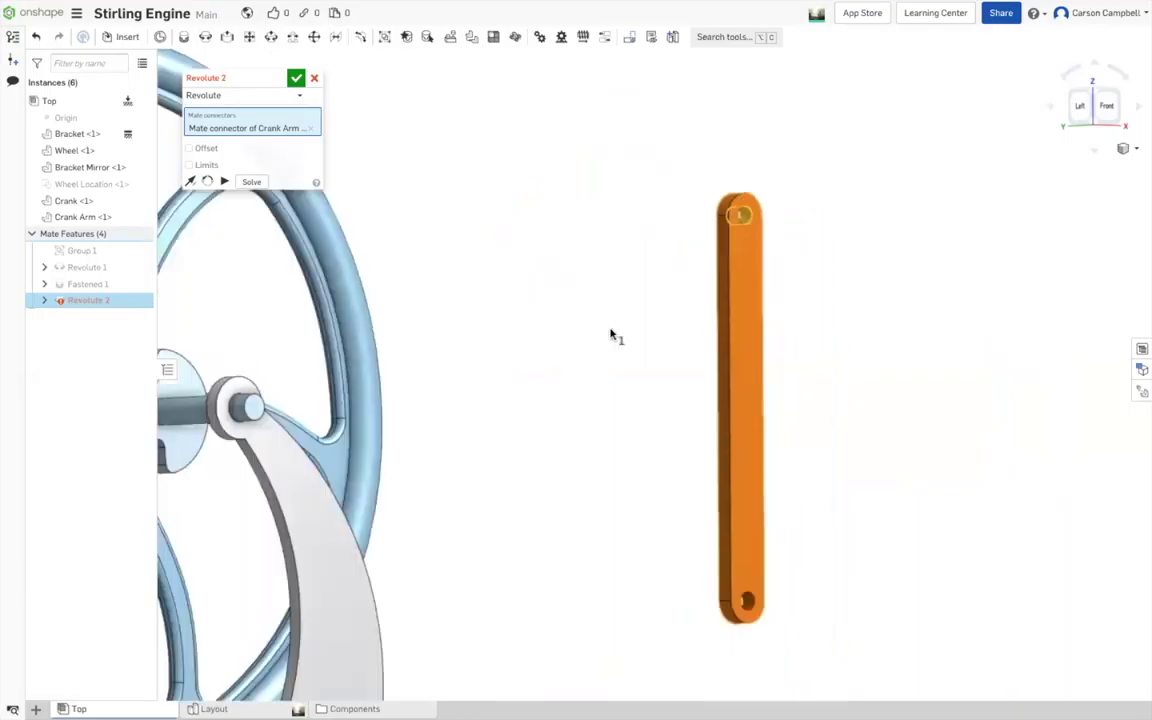
scroll(548, 383, "up", 1)
right_click_drag(548, 383, 435, 390)
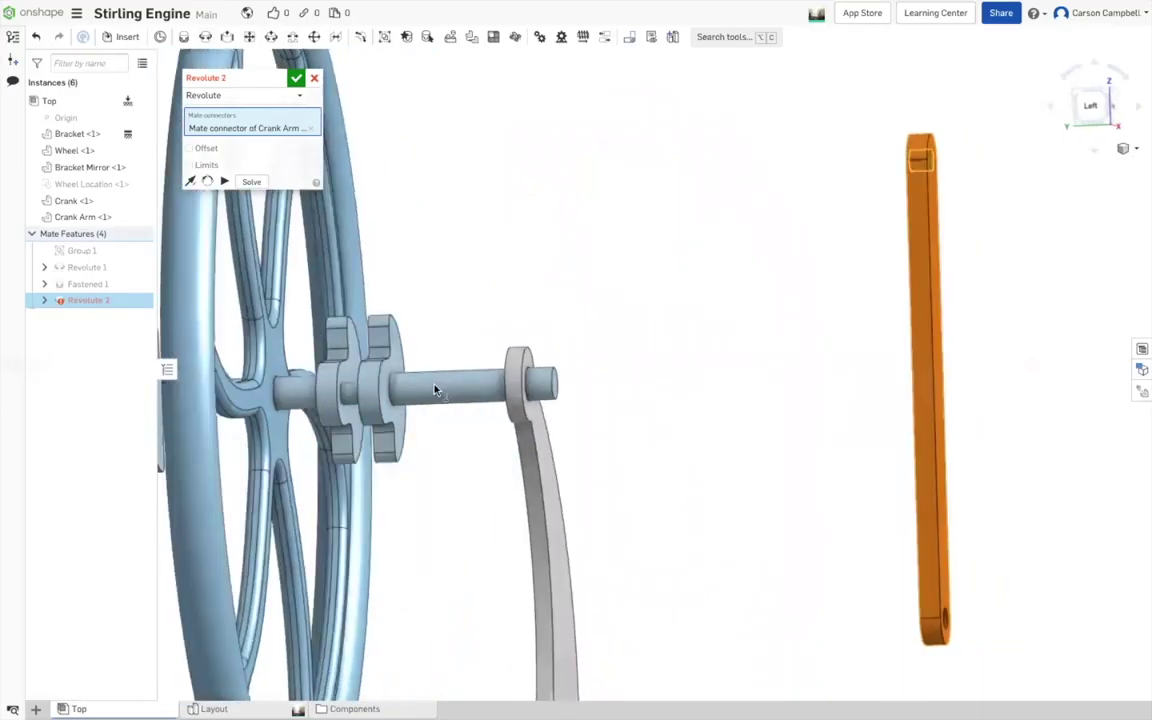
left_click(350, 397)
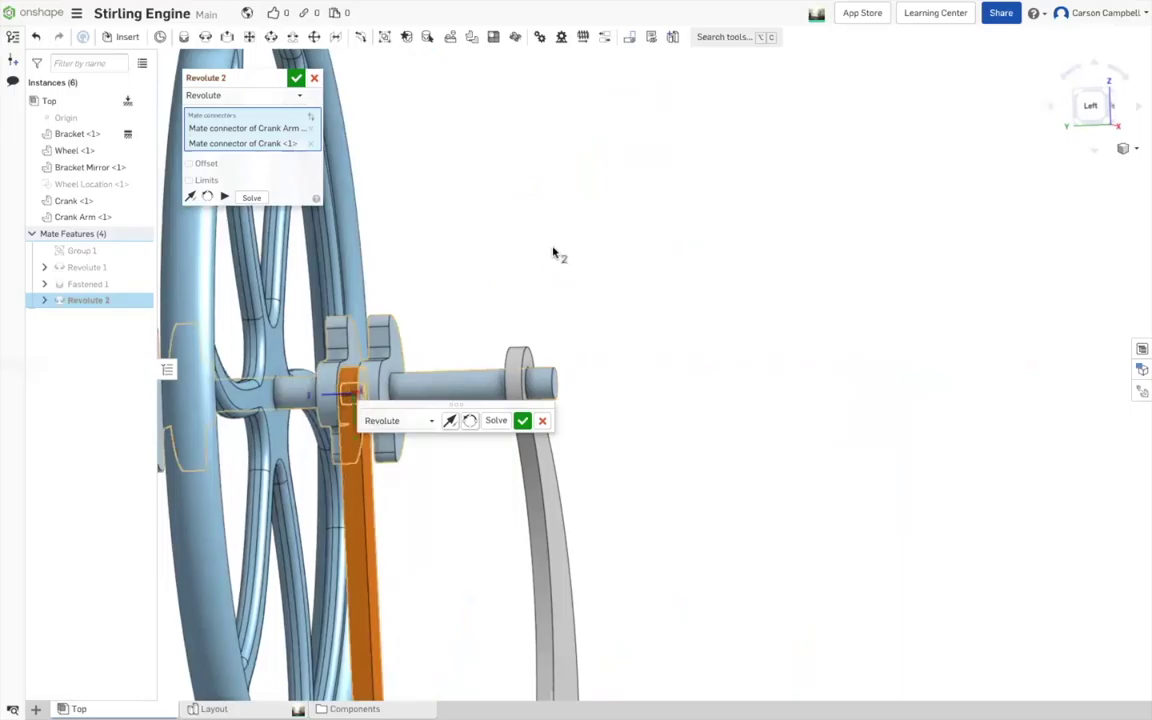
left_click(522, 420)
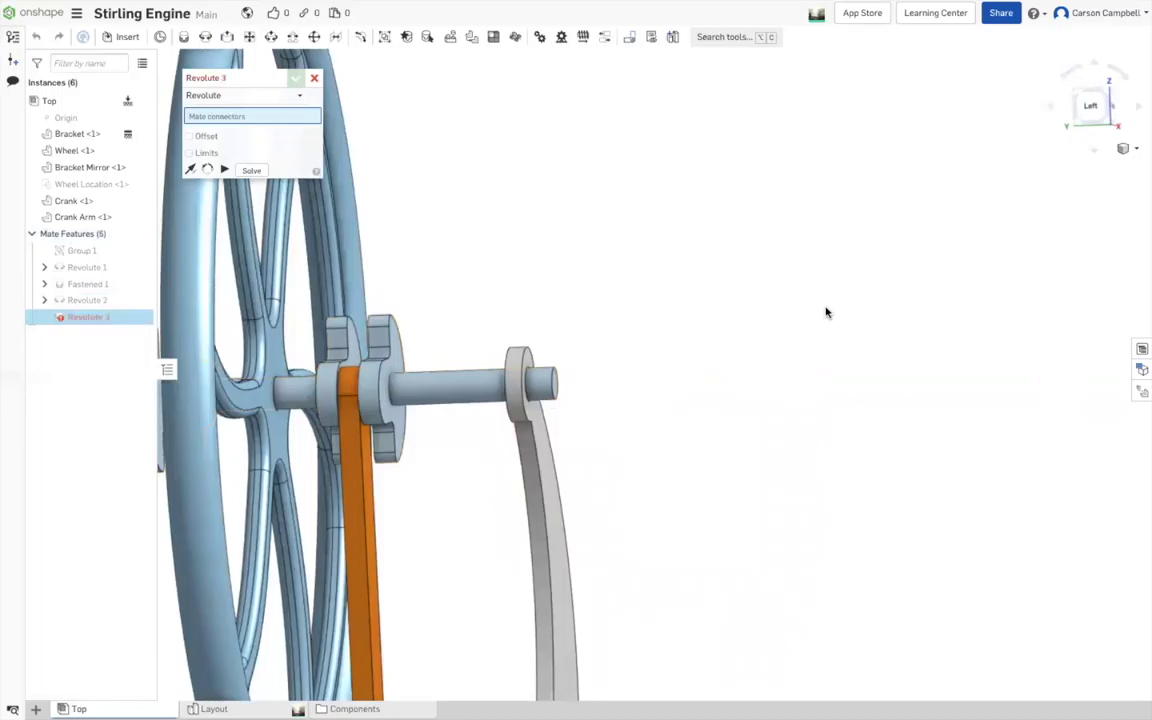
- Fit the assembly in view and cancel the empty Revolute 3 mate that started
key("f")
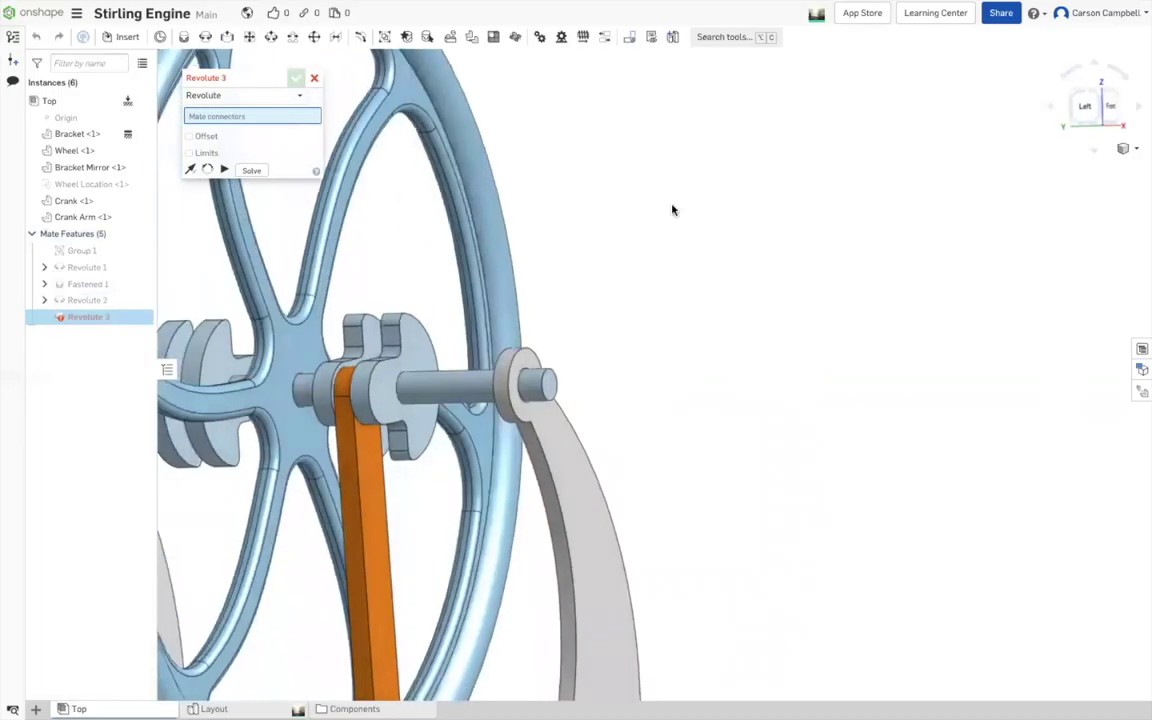
scroll(762, 274, "down", 2)
right_click_drag(762, 303, 443, 113)
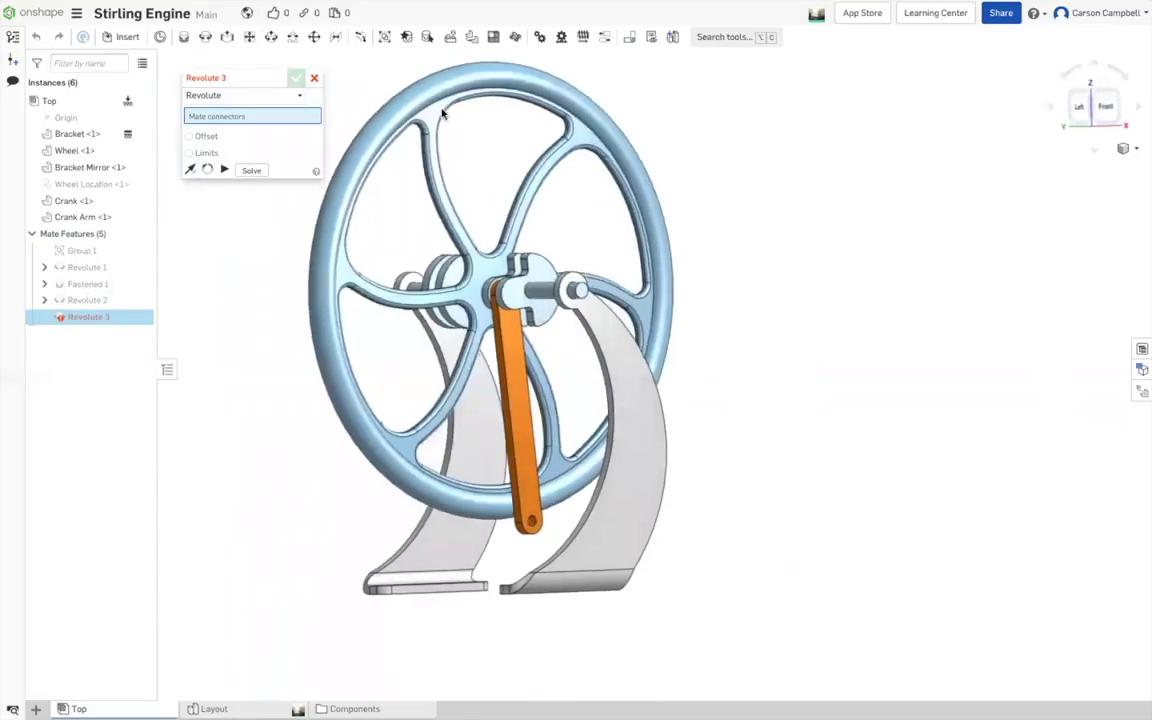
left_click(314, 79)
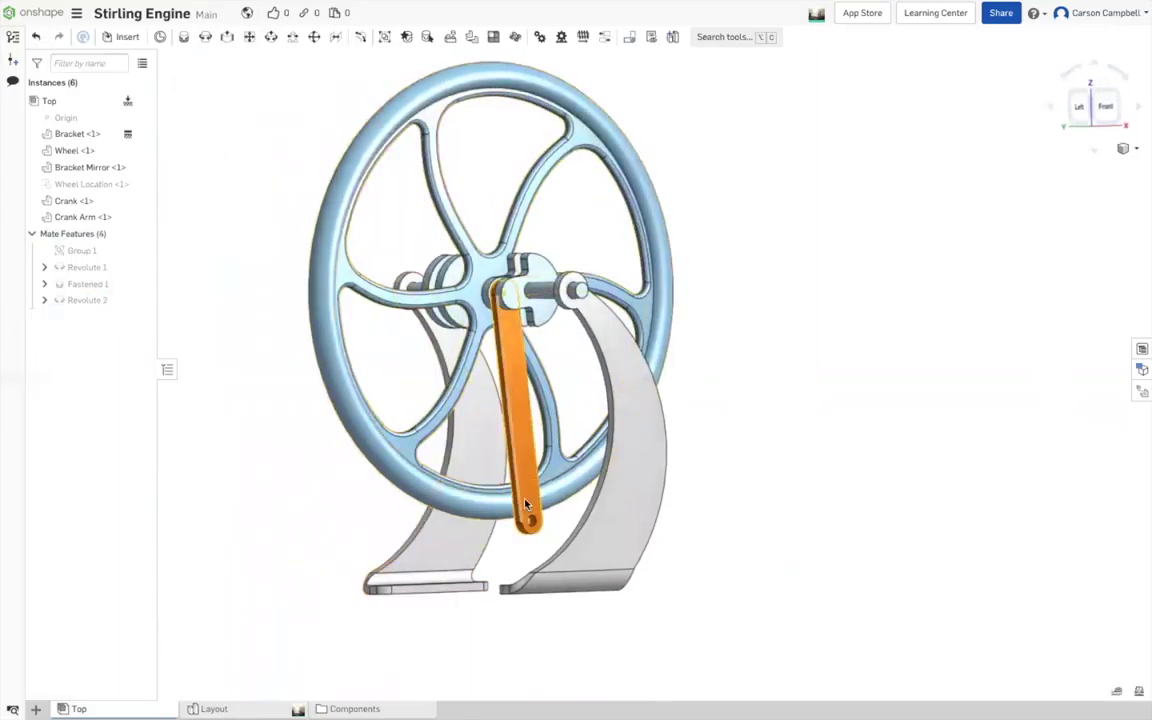
- Spin the flywheel to check the arm's motion, then bring up the Stirling Engine parts for insertion
left_click_drag(687, 282, 1113, 408)
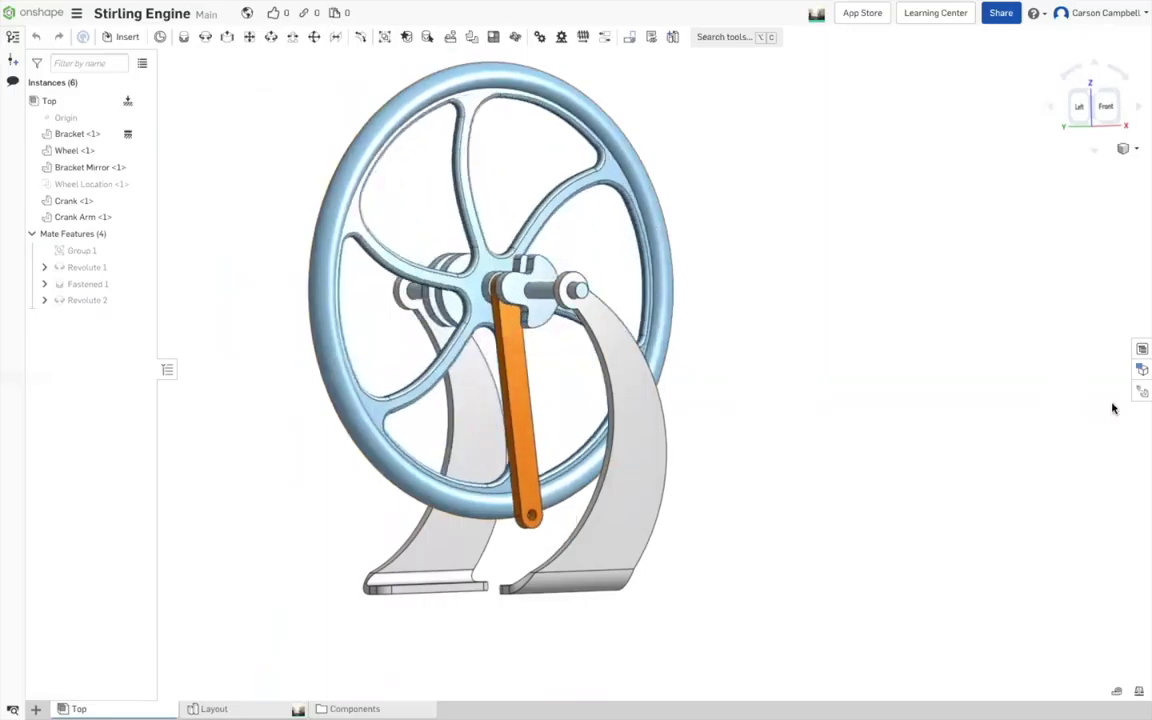
left_click(130, 38)
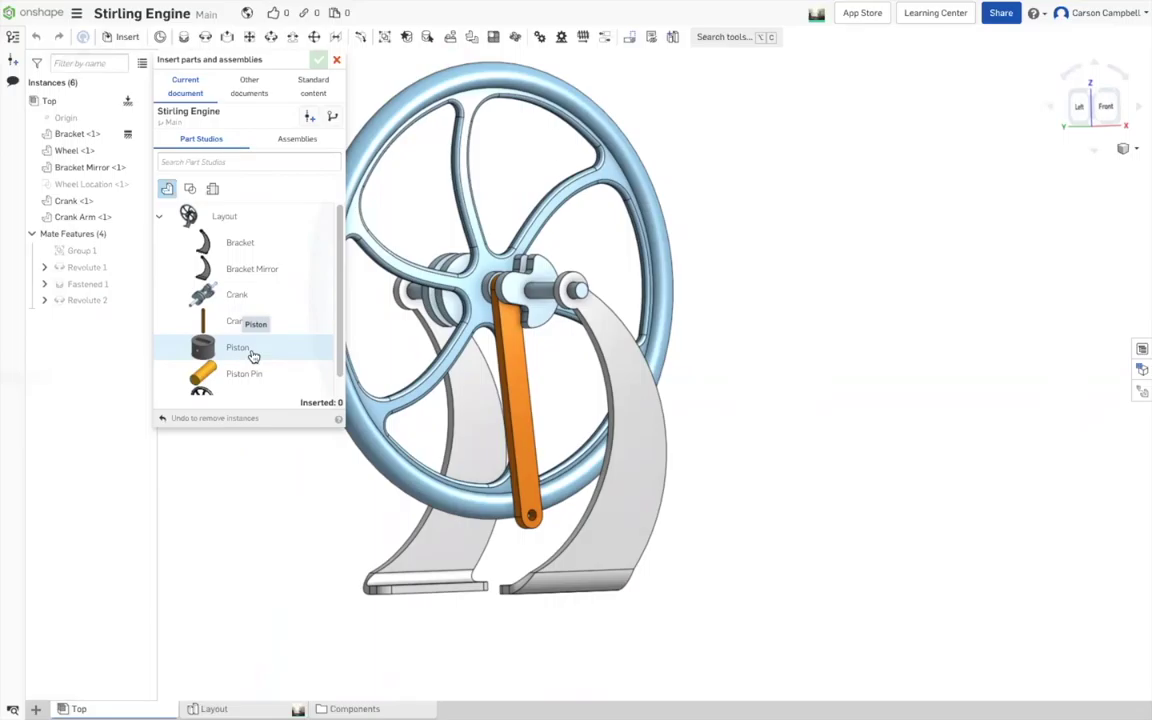
- Insert the Piston and Piston Pin part studios into the Top assembly and close the dialog
left_click(253, 356)
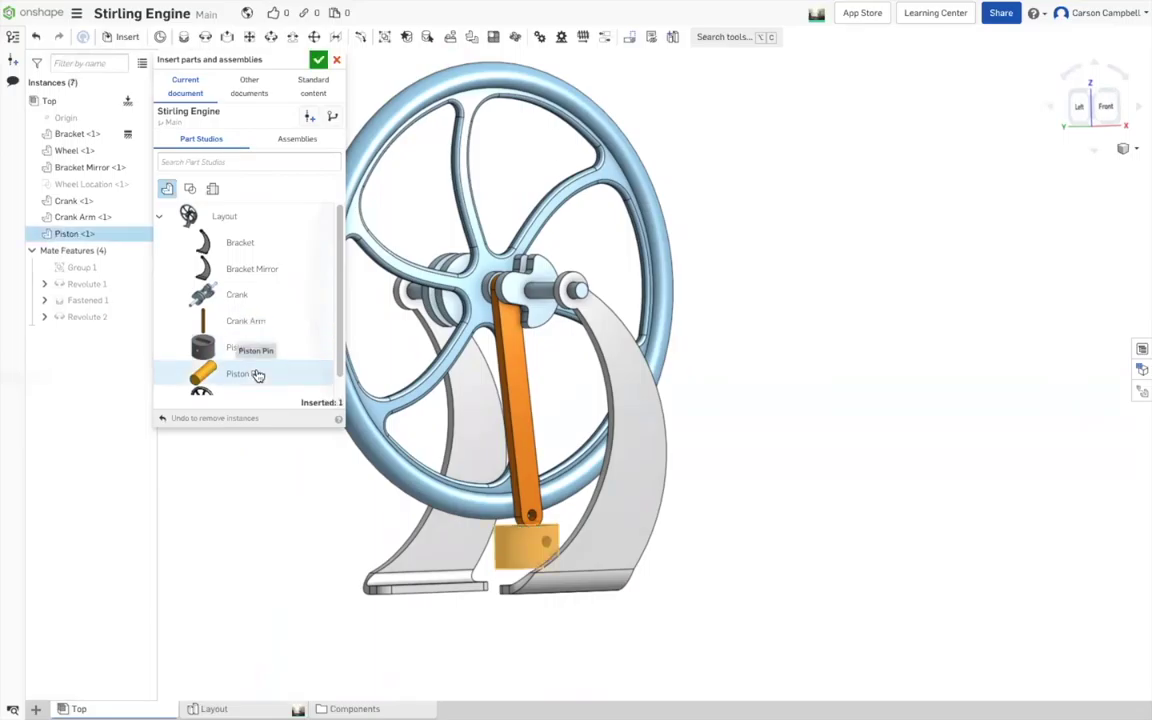
left_click(257, 374)
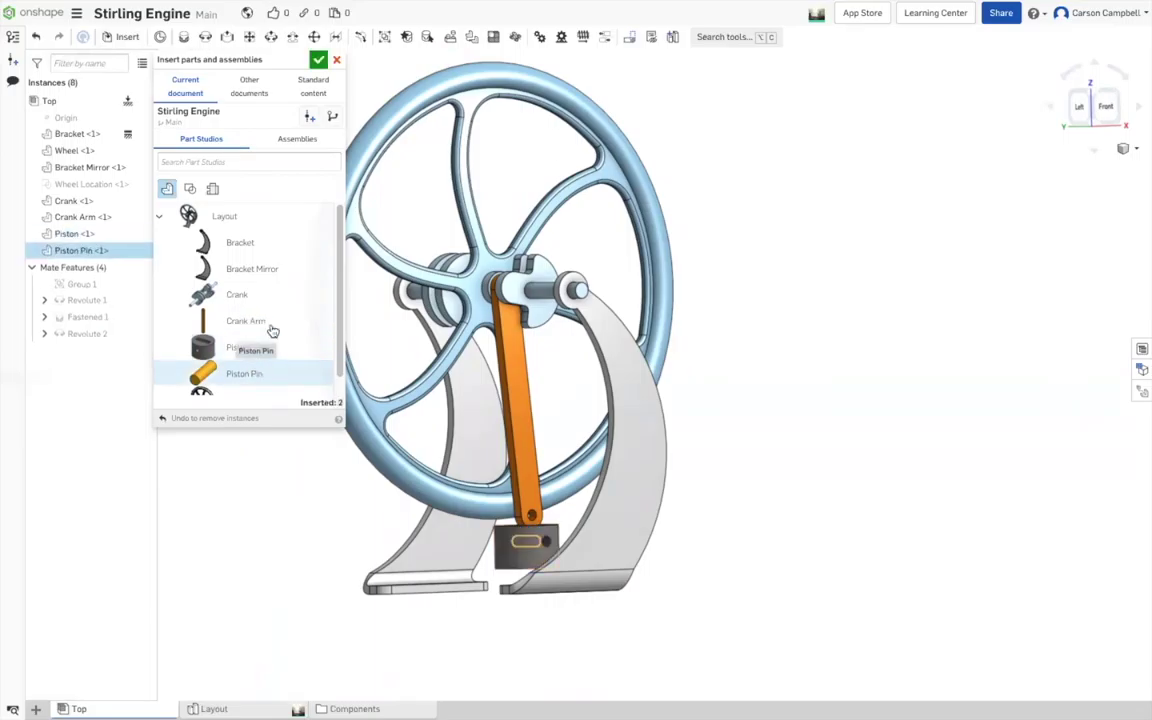
left_click(316, 61)
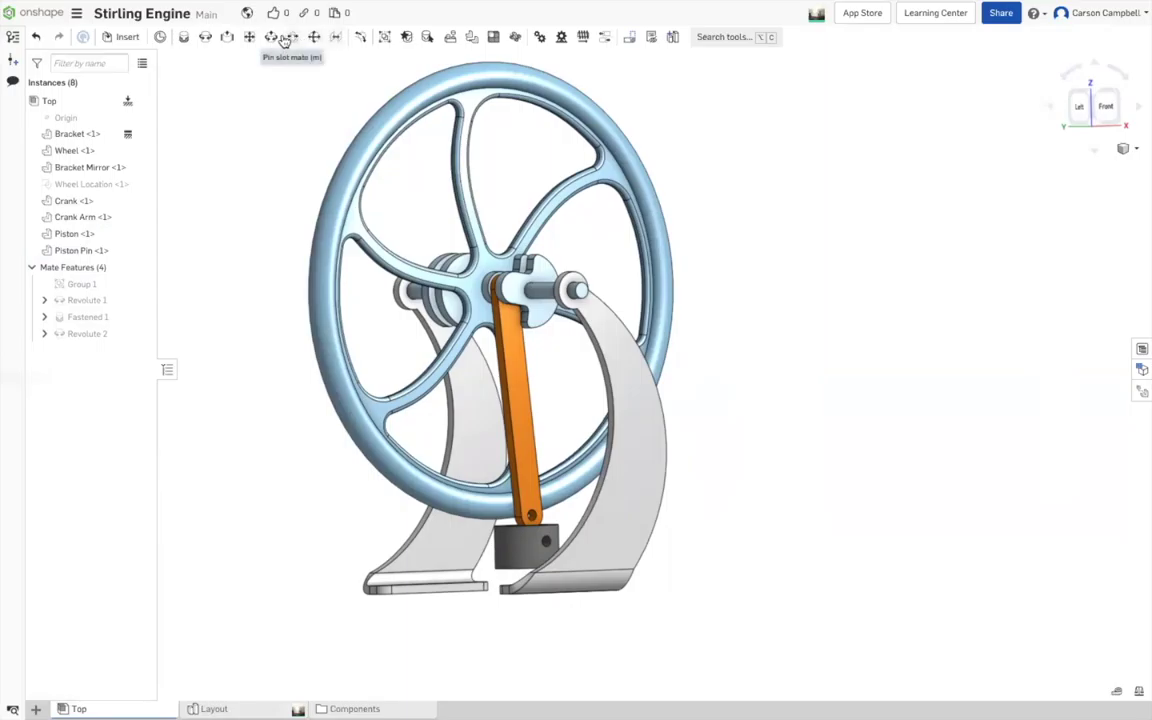
- Create Group 2 containing Piston <1> and Piston Pin <1>
left_click(386, 37)
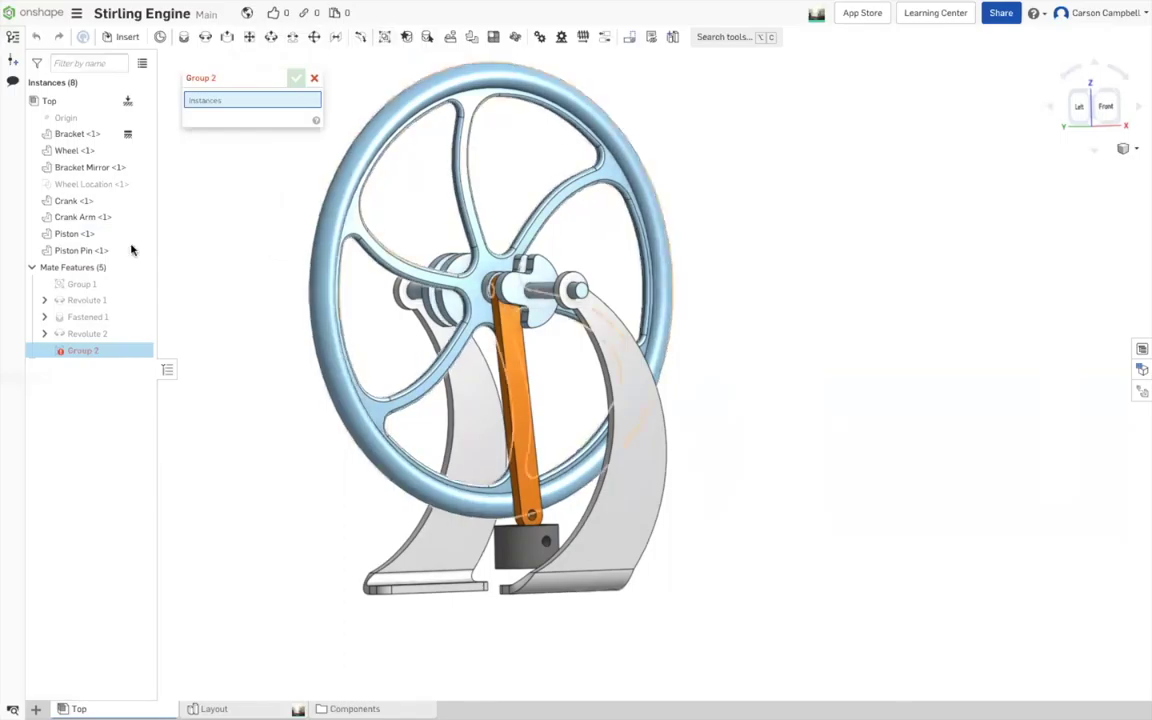
left_click(85, 233)
left_click(97, 251)
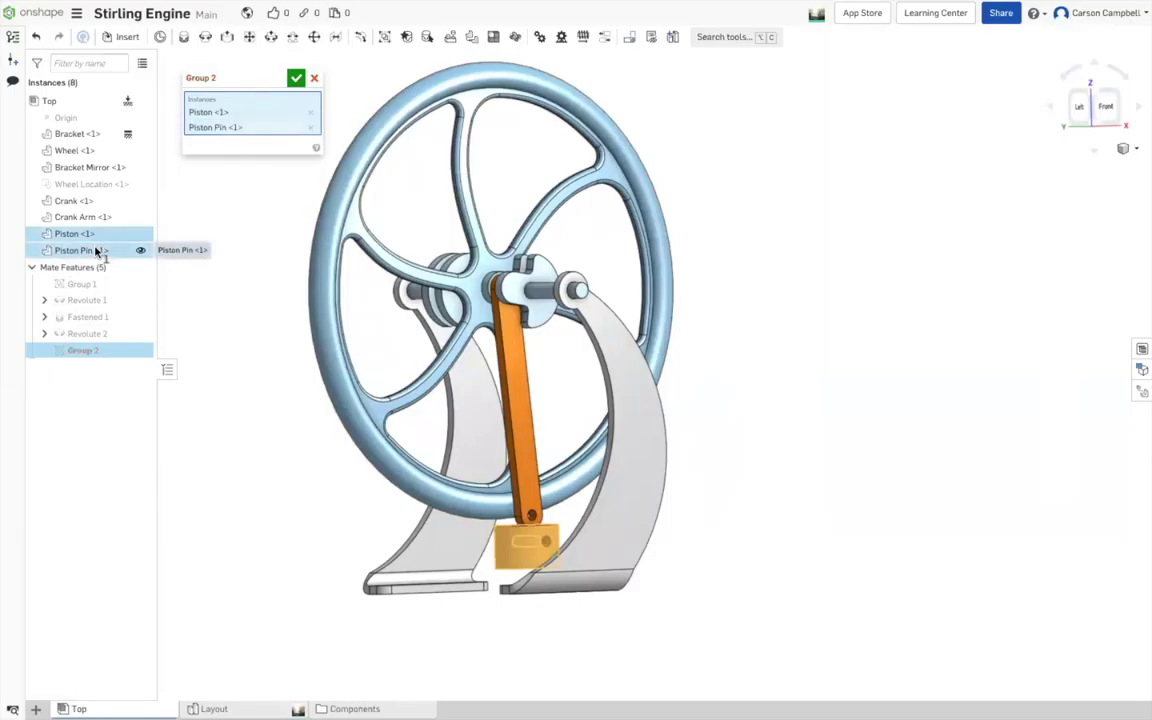
left_click(296, 78)
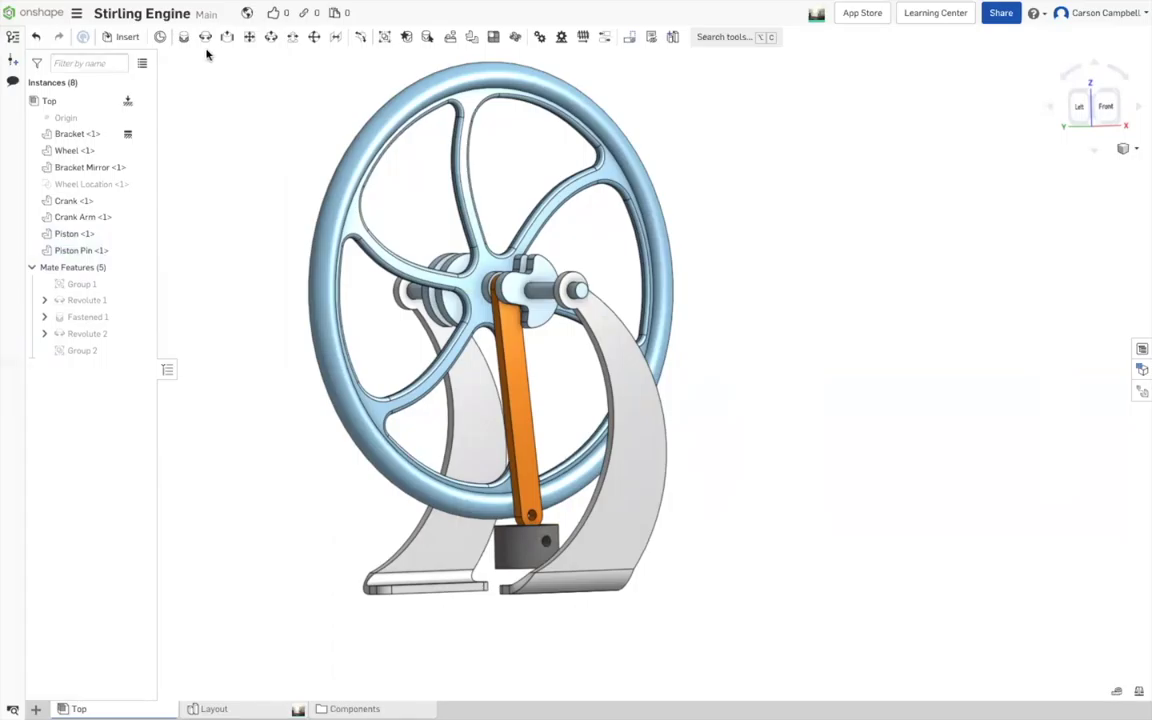
- Zoom in and orbit to view the crank arm's lower end above the piston
scroll(818, 543, "up", 4)
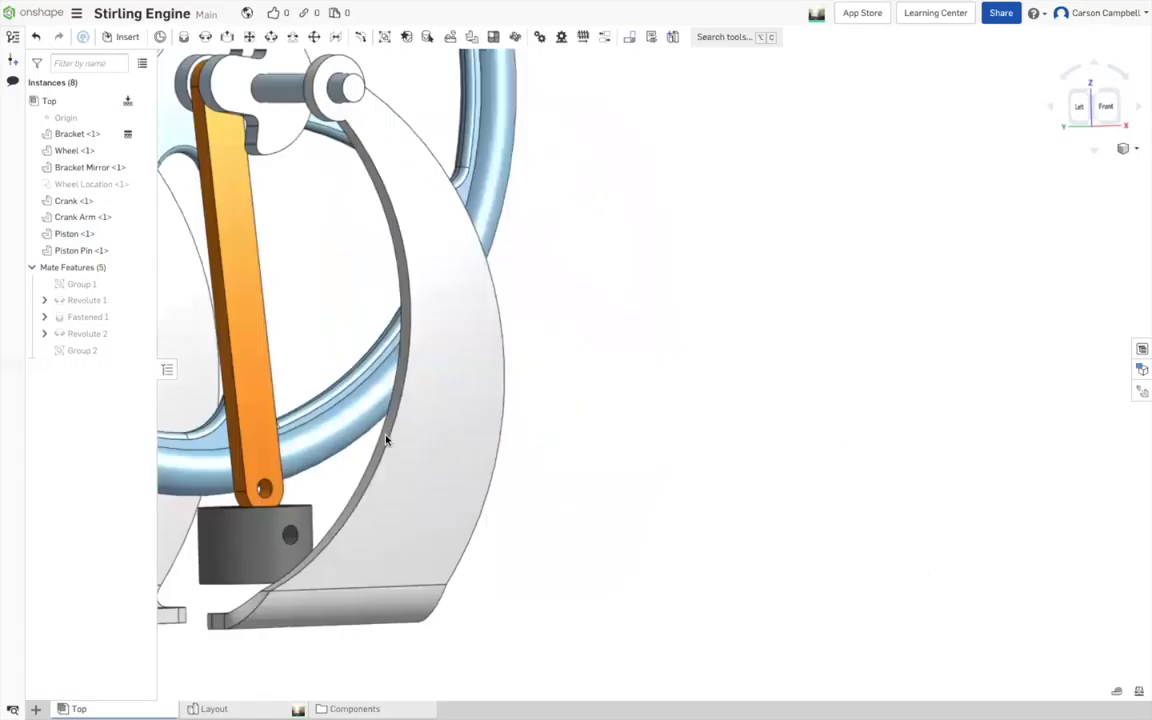
scroll(166, 442, "up", 2)
scroll(166, 442, "up", 2)
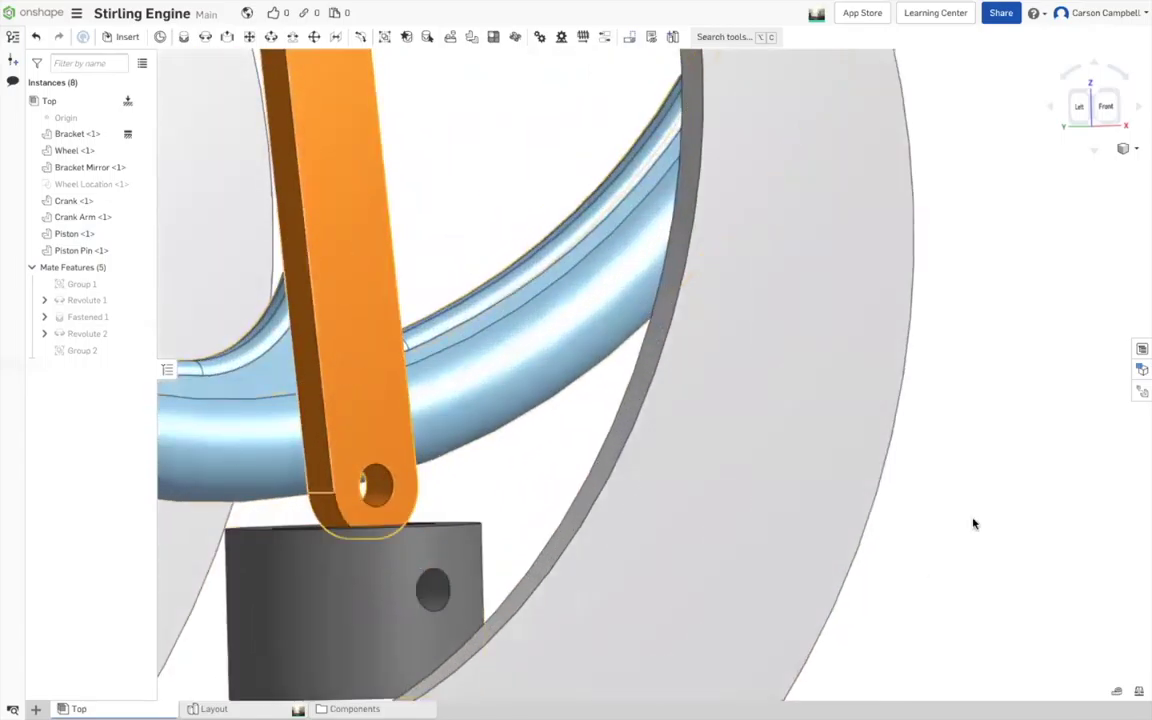
scroll(972, 522, "down", 2)
right_click_drag(259, 557, 573, 487)
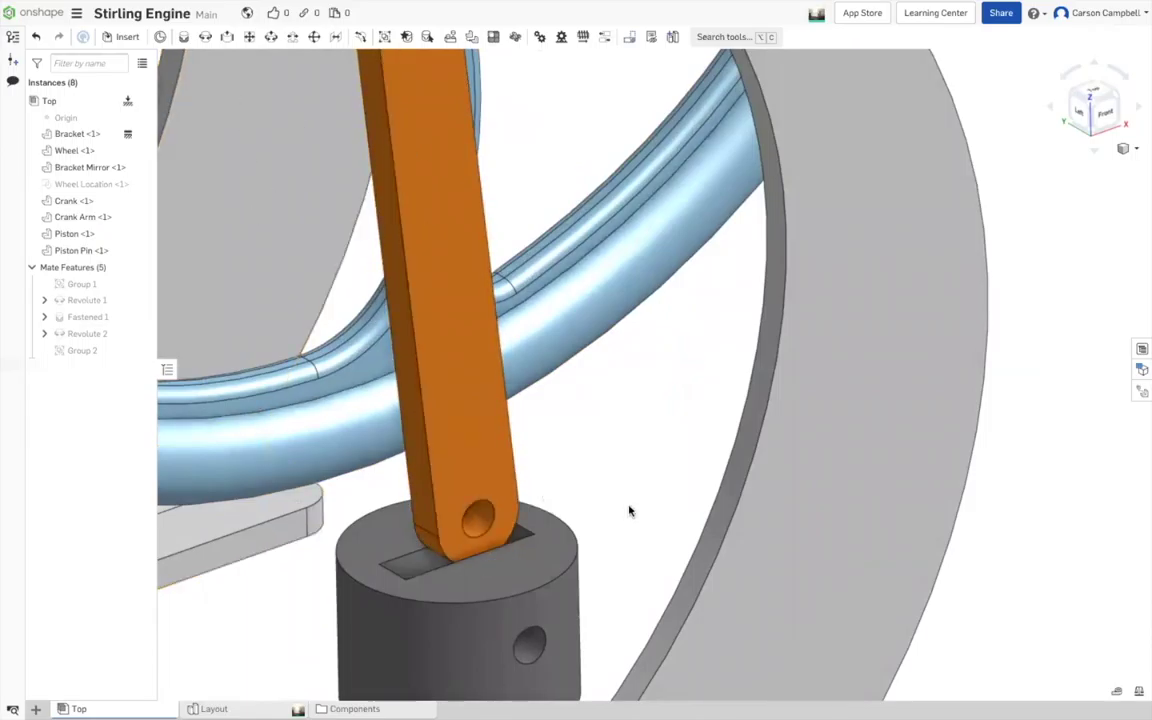
- Revolute-mate the Crank Arm's lower hole to the Piston Pin connector as Revolute 3
left_click(207, 38)
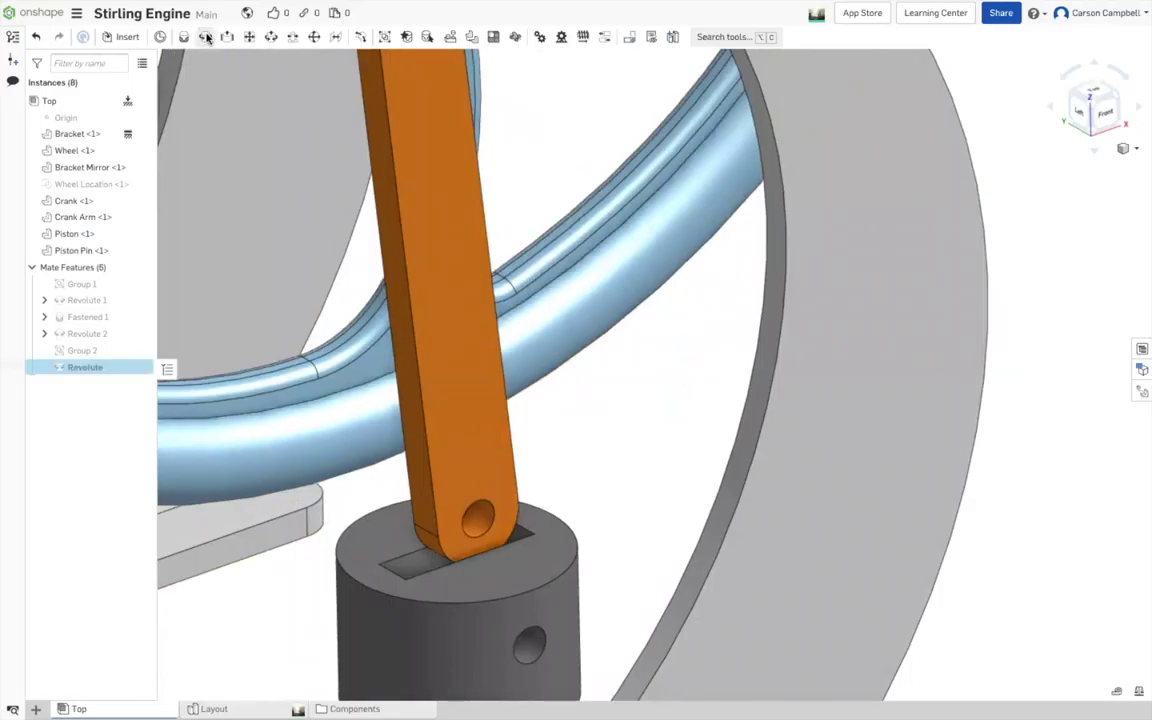
left_click(474, 518)
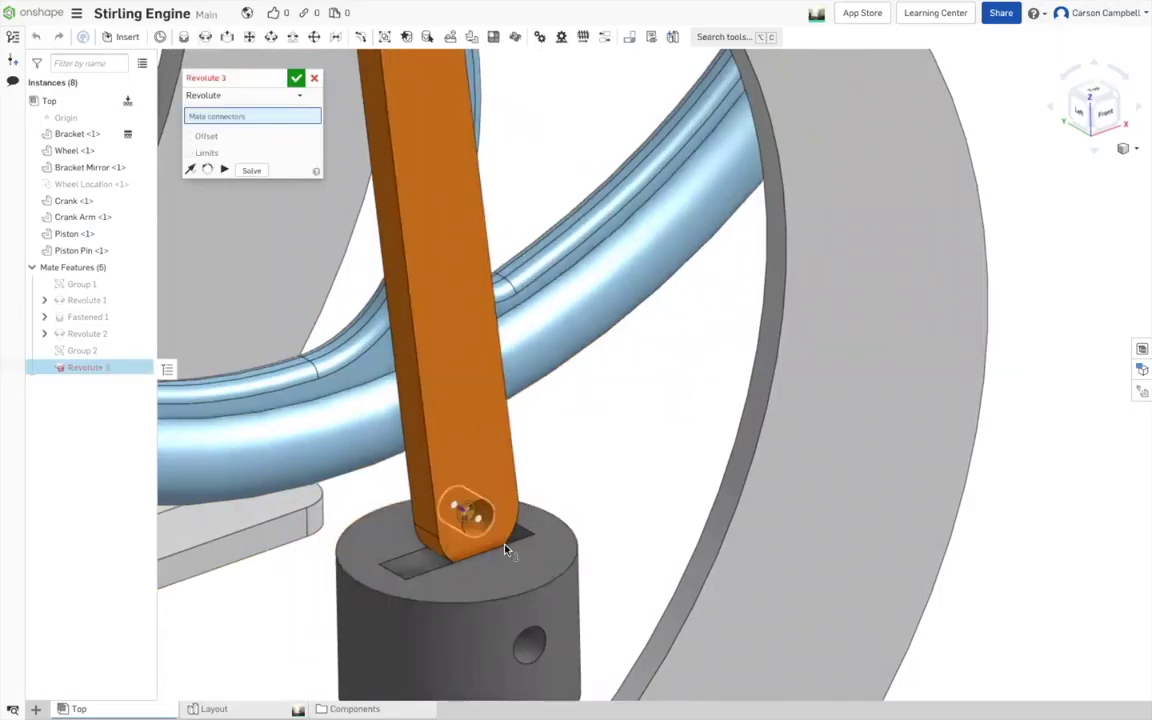
right_click_drag(645, 560, 433, 590)
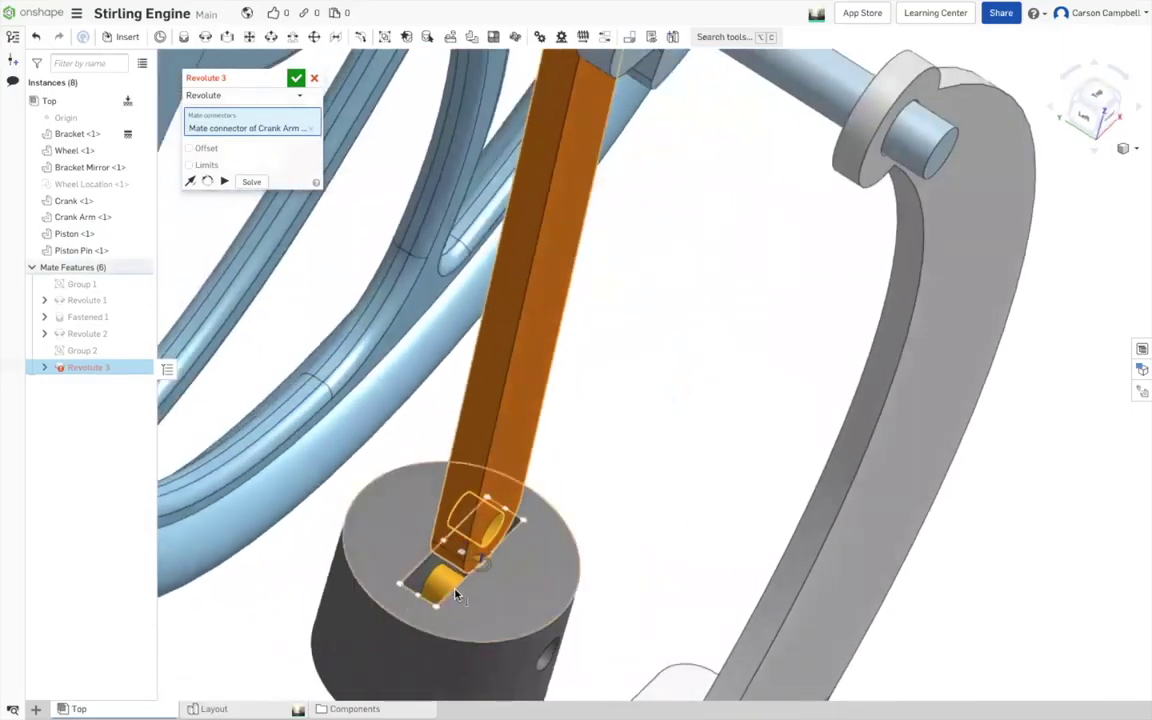
scroll(455, 595, "up", 5)
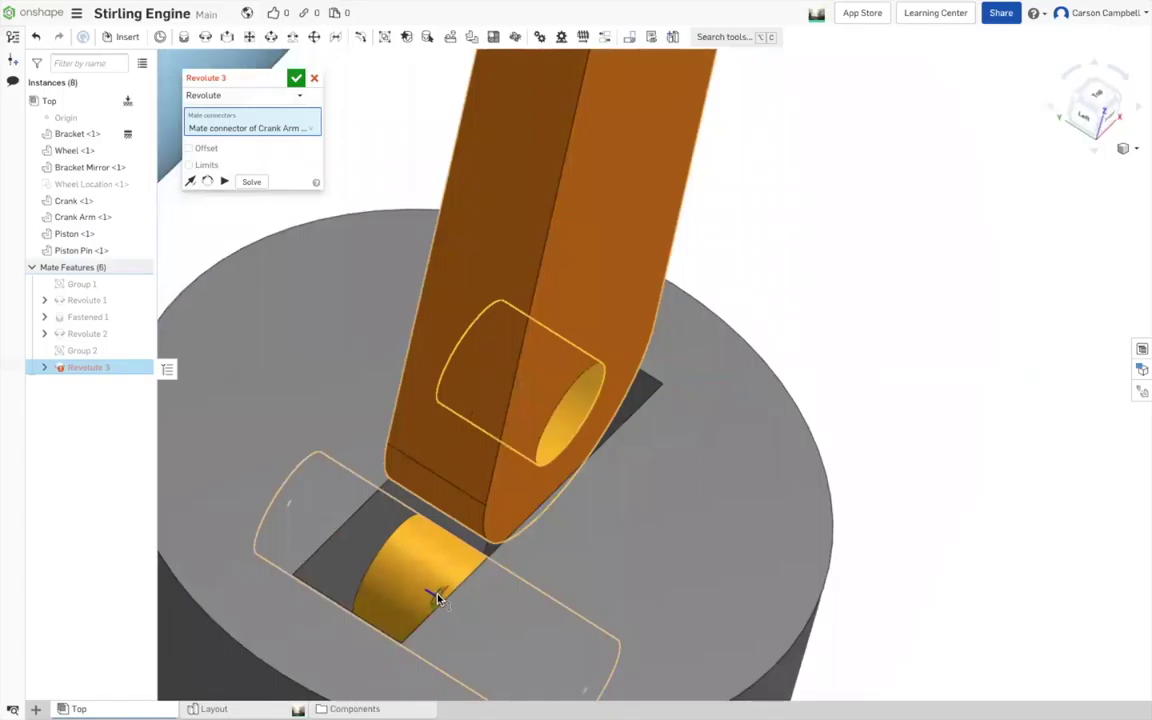
left_click(437, 598)
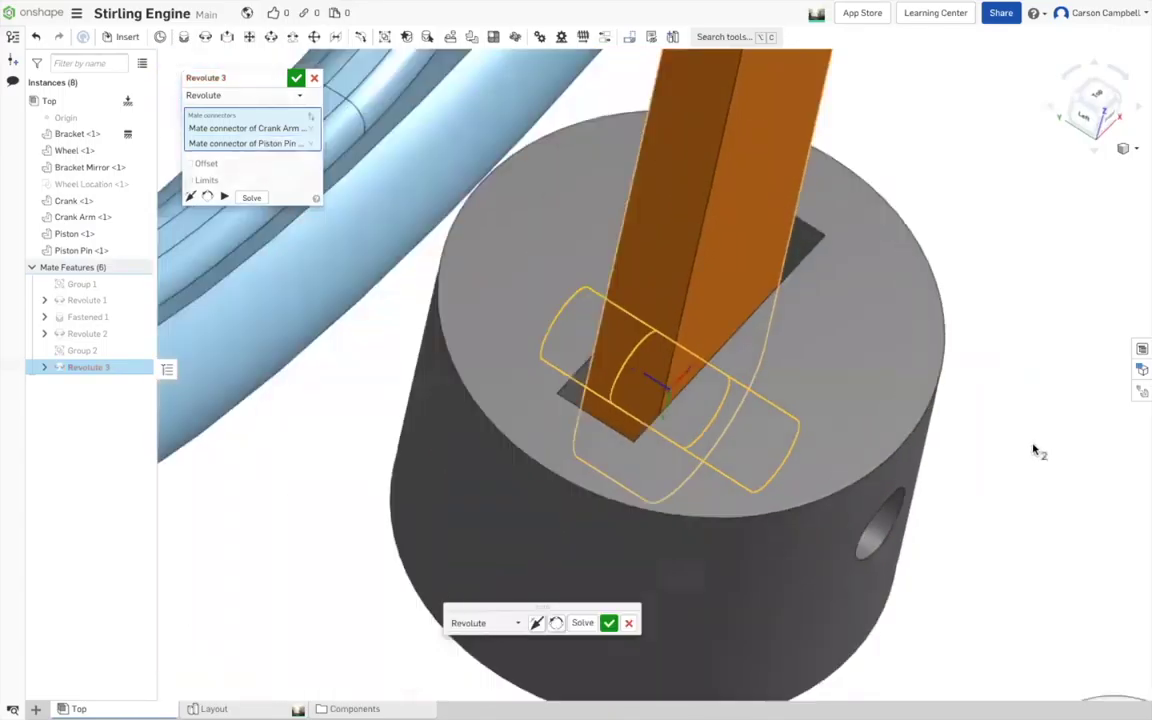
right_click_drag(1035, 450, 836, 226)
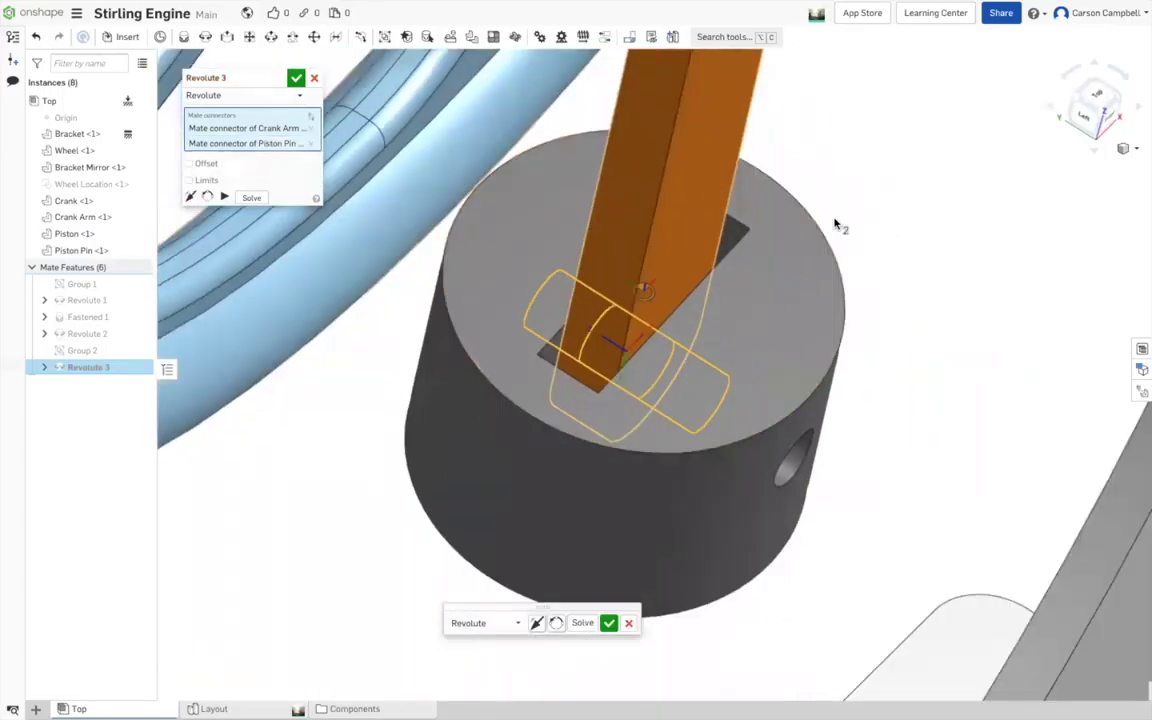
right_click_drag(964, 237, 326, 101)
left_click(296, 78)
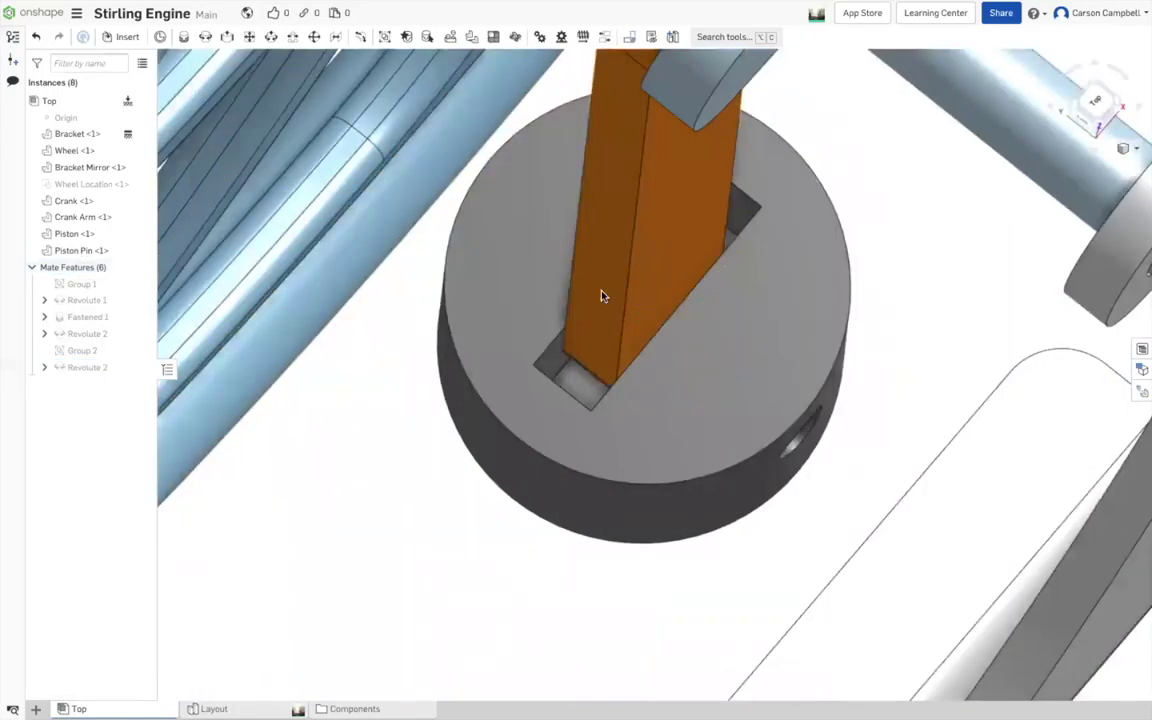
- Orbit and zoom out to inspect the piston now hanging from the crank arm
right_click_drag(895, 378, 884, 406)
scroll(859, 437, "down", 5)
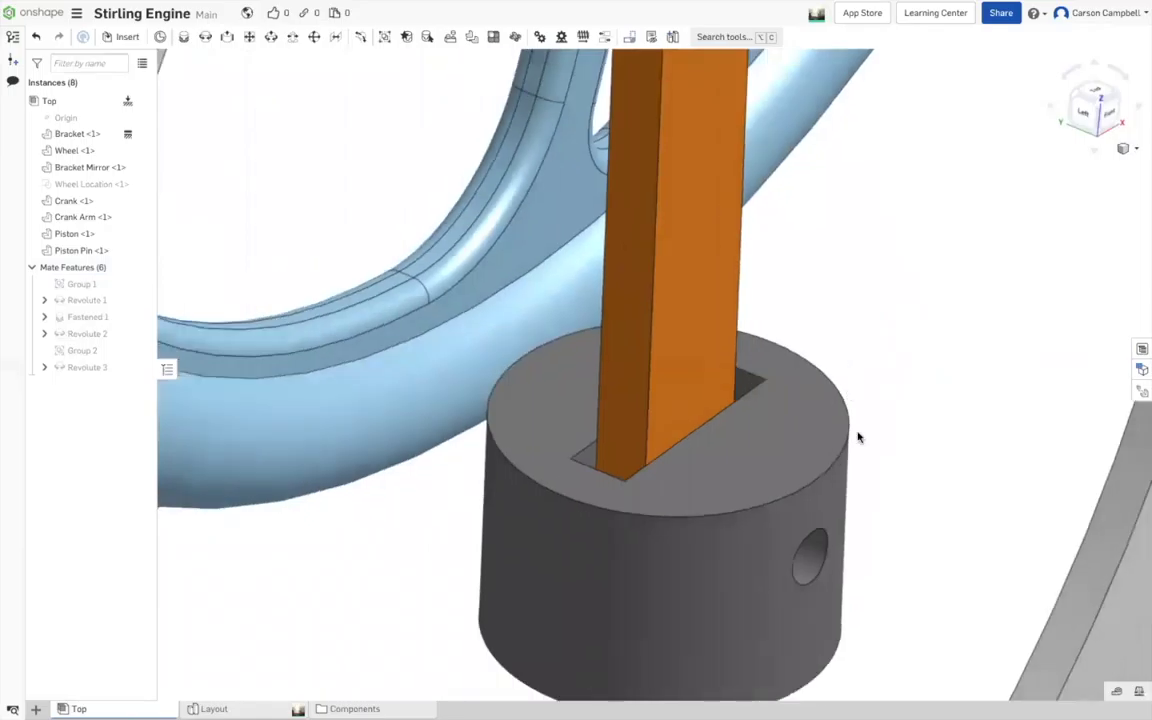
right_click_drag(392, 268, 780, 380)
scroll(843, 413, "up", 3)
scroll(843, 413, "down", 2)
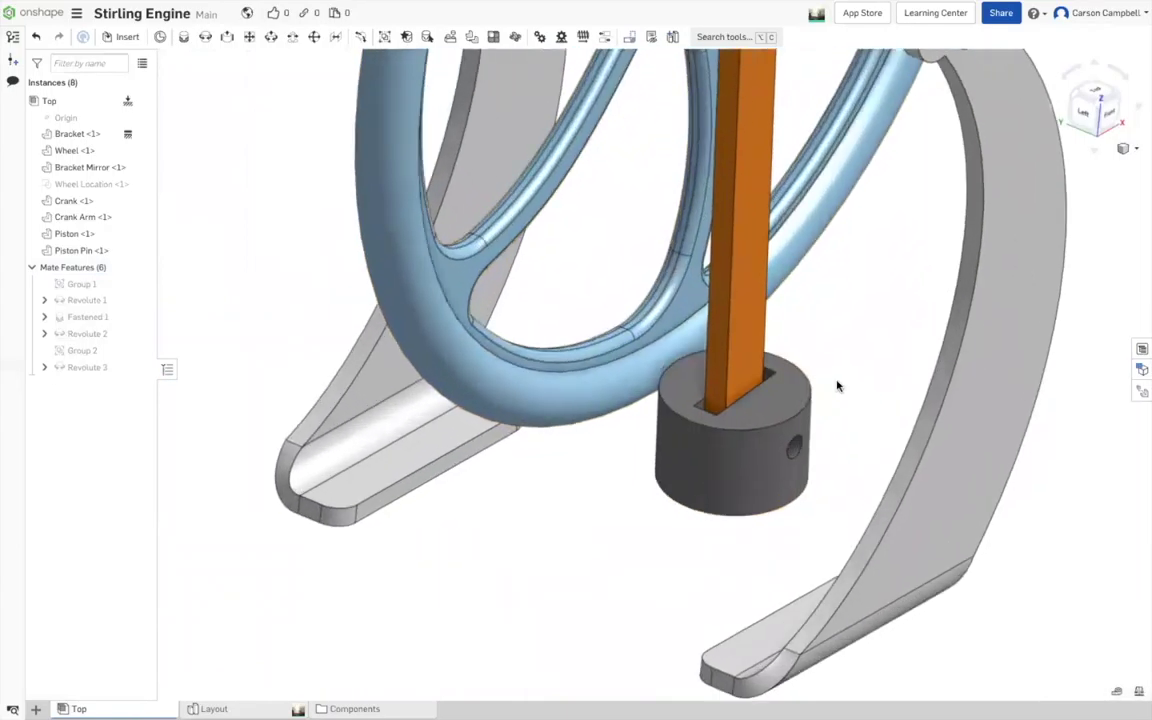
scroll(833, 445, "down", 3)
scroll(975, 380, "down", 3)
- Turn the flywheel to confirm the crank arm and piston follow, then fit and box-select the parts
right_click_drag(967, 368, 761, 67)
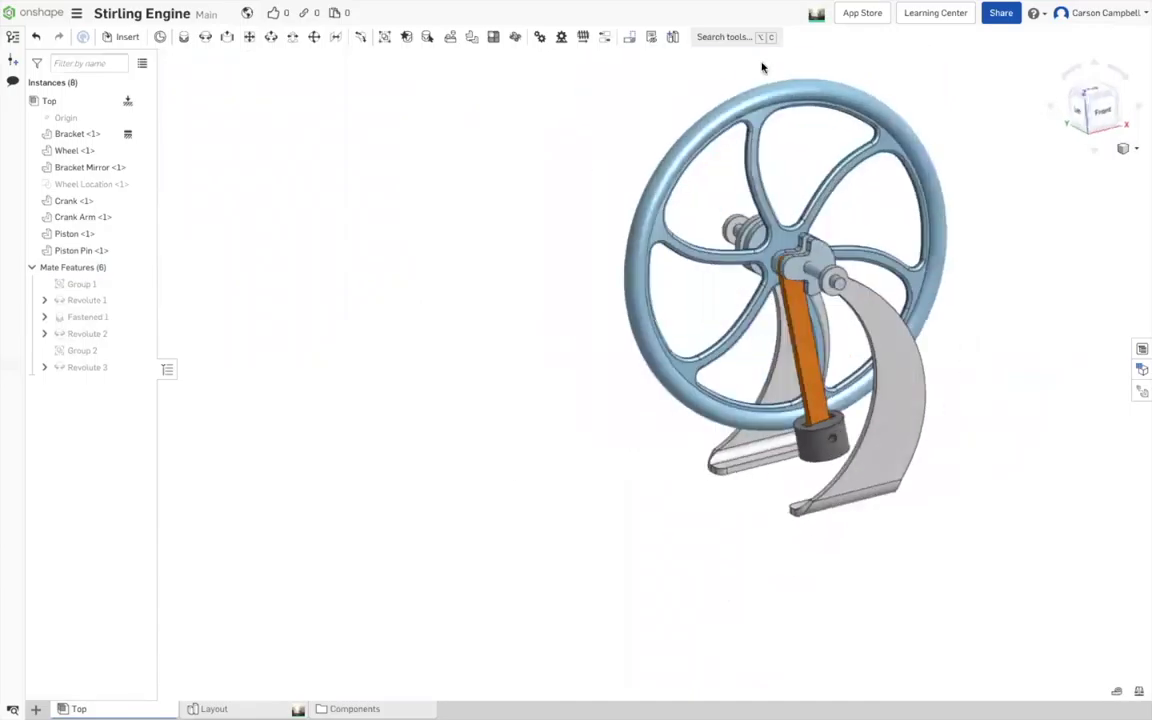
left_click_drag(853, 87, 660, 152)
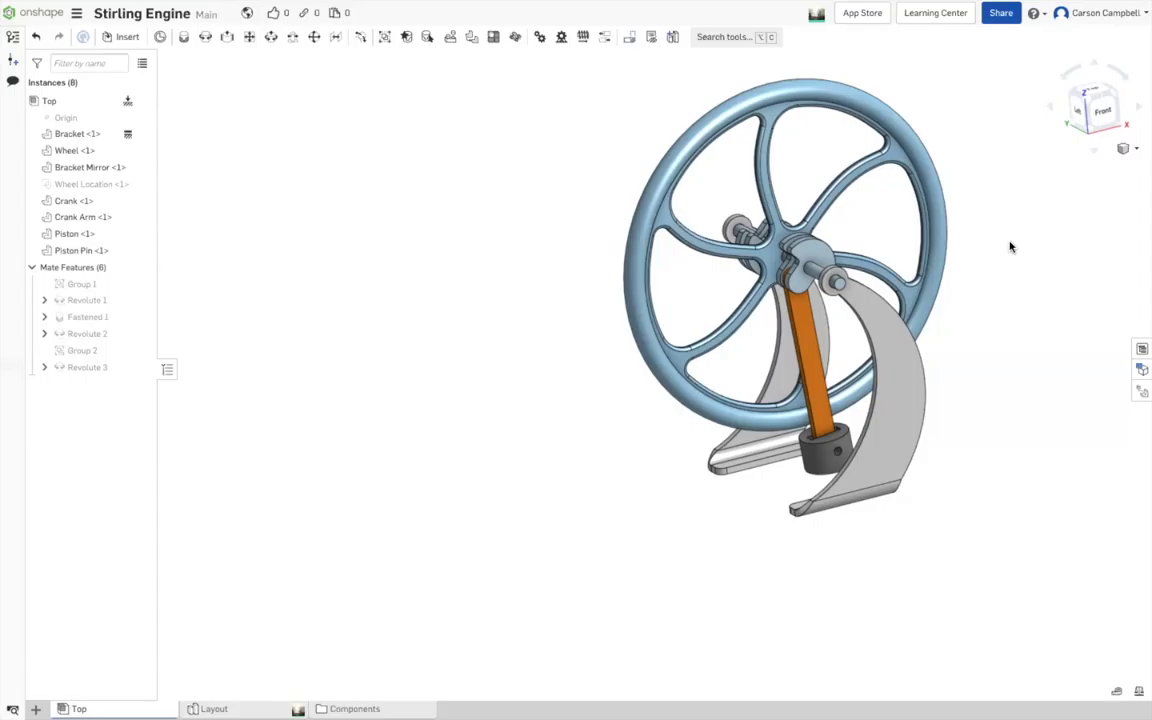
key("f")
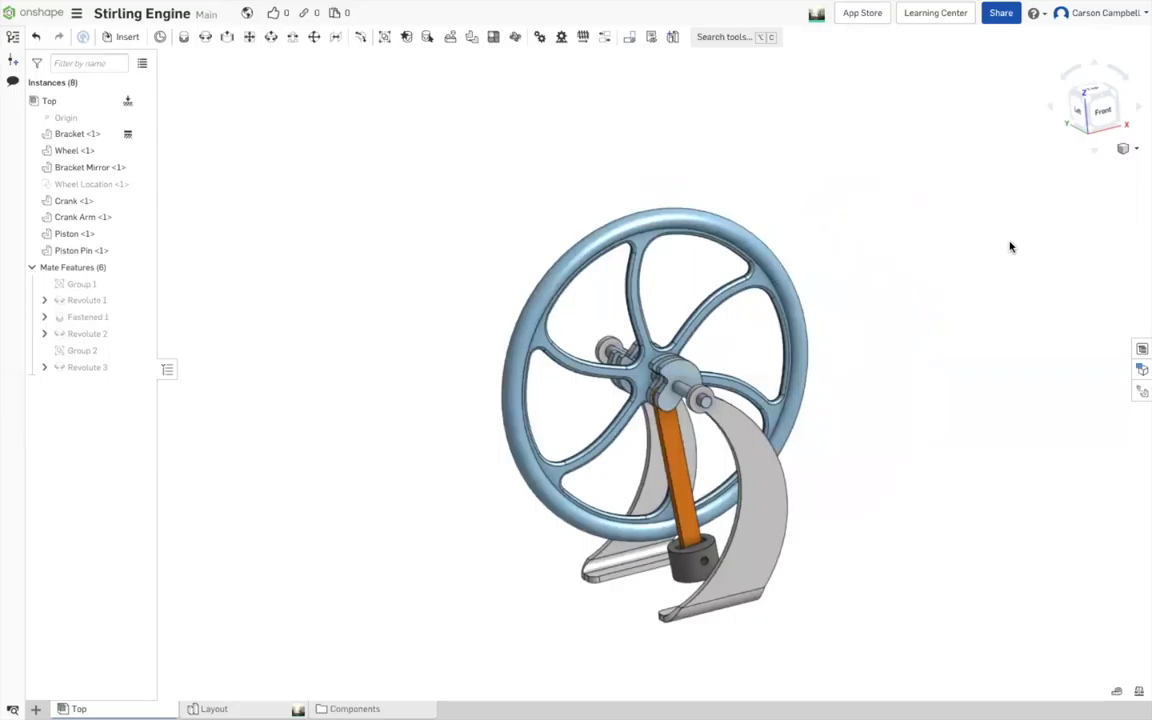
left_click_drag(411, 155, 911, 692)
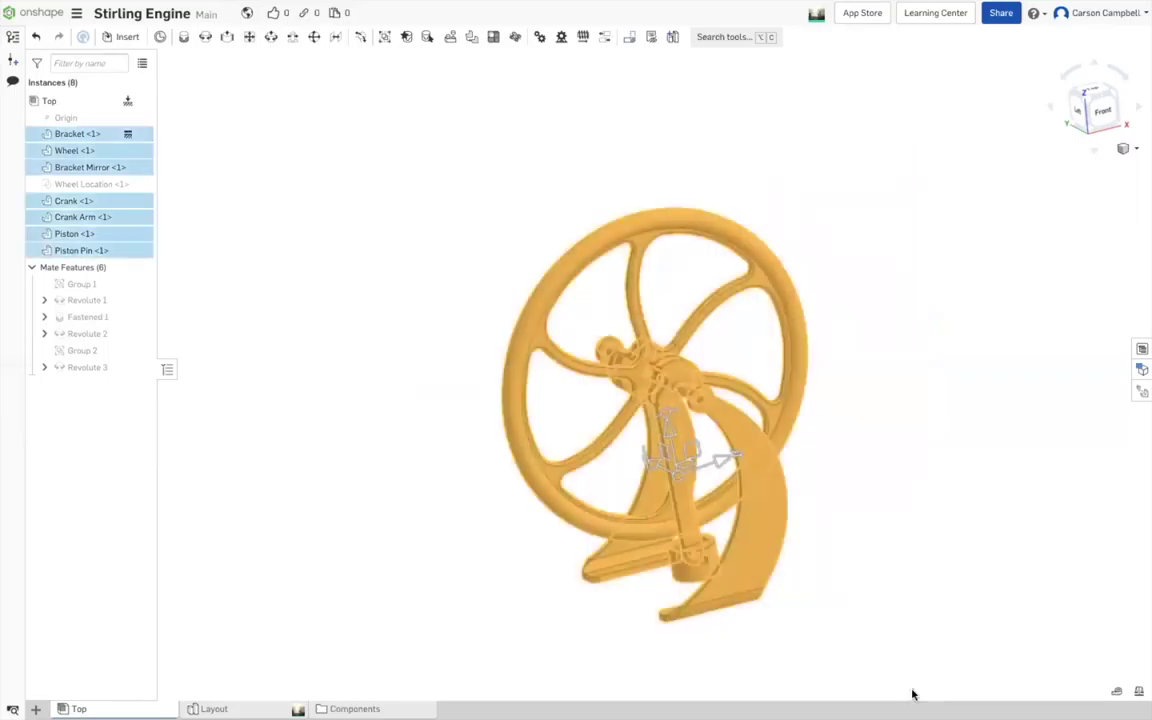
left_click(883, 432)
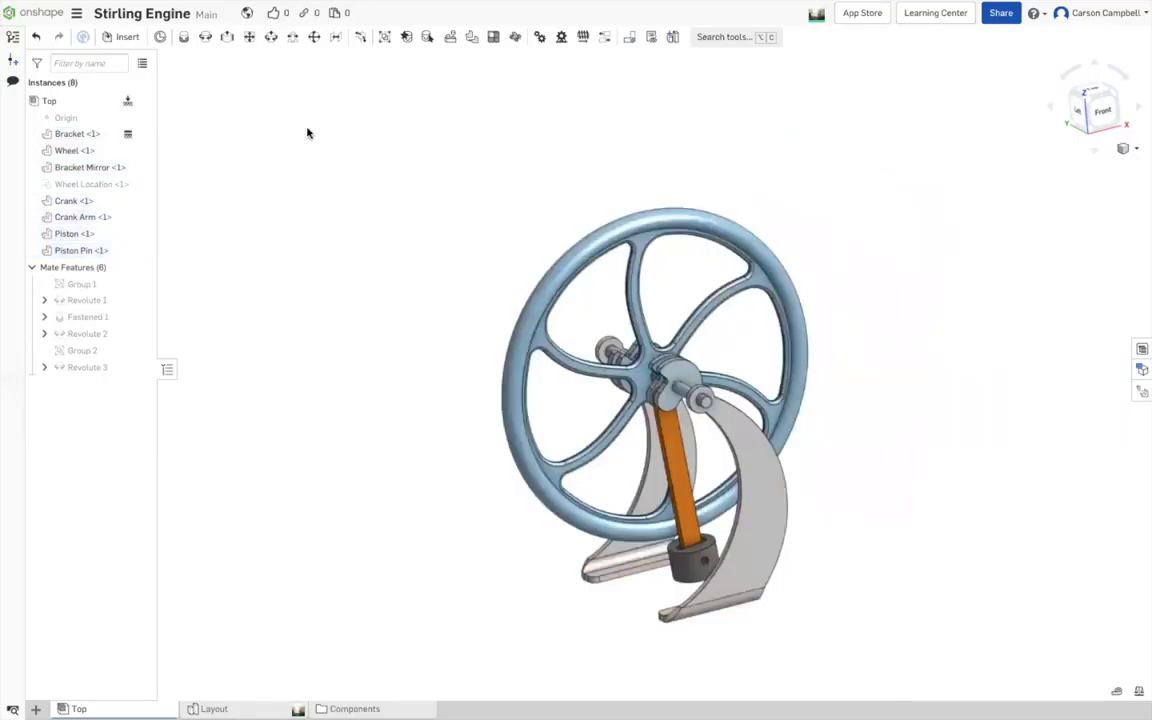